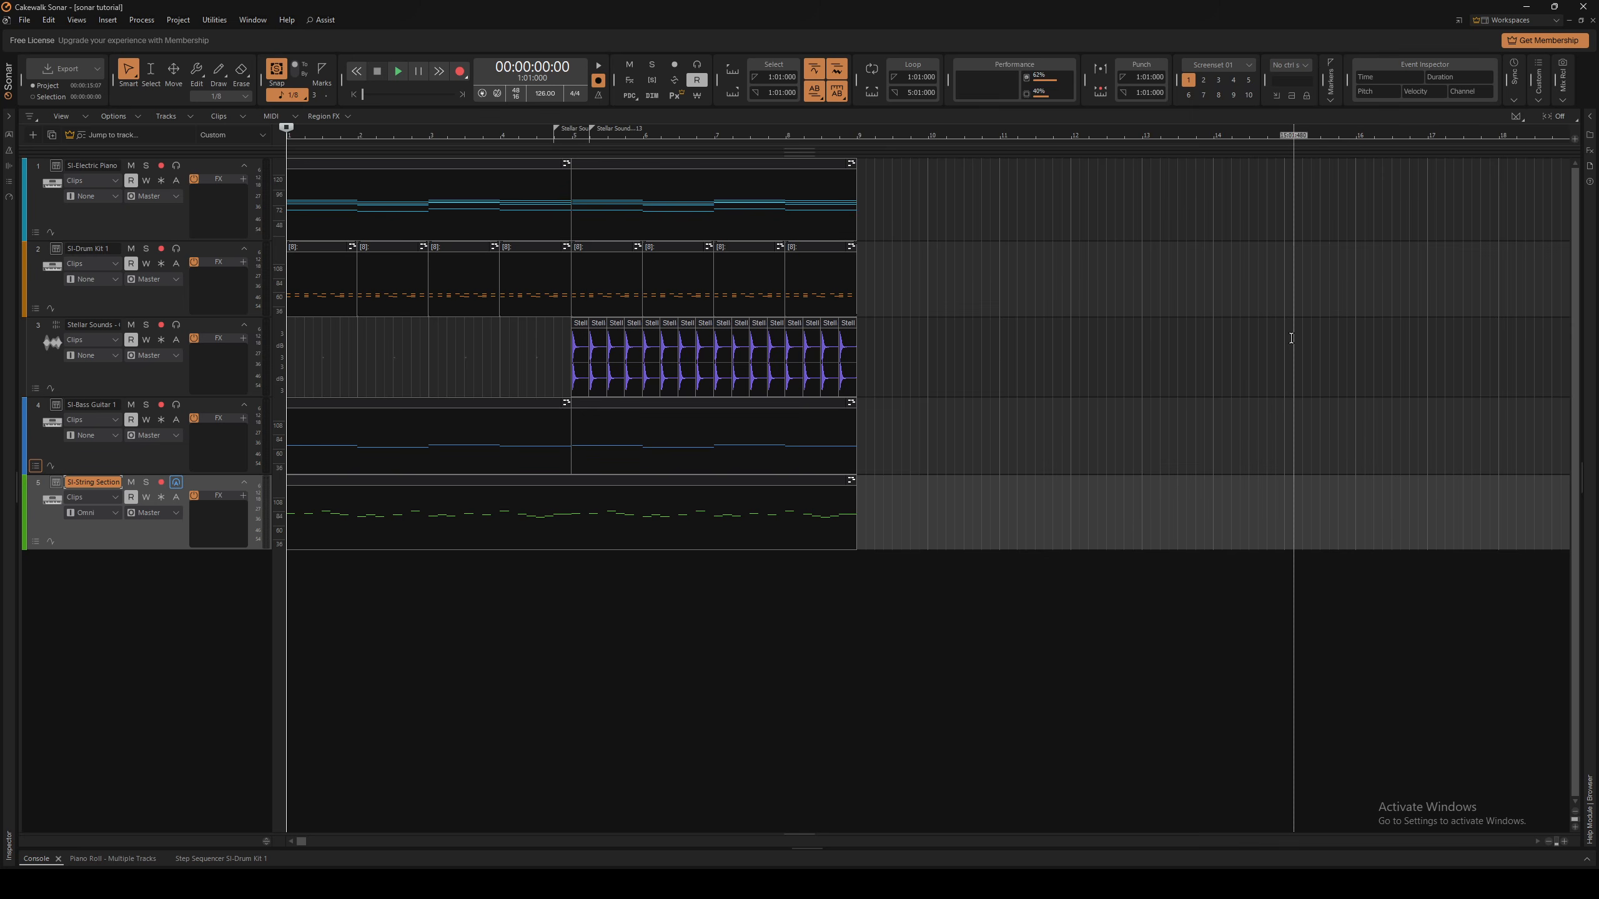
Show the media browser and the track inspector alongside the tracks
key("alt+8")
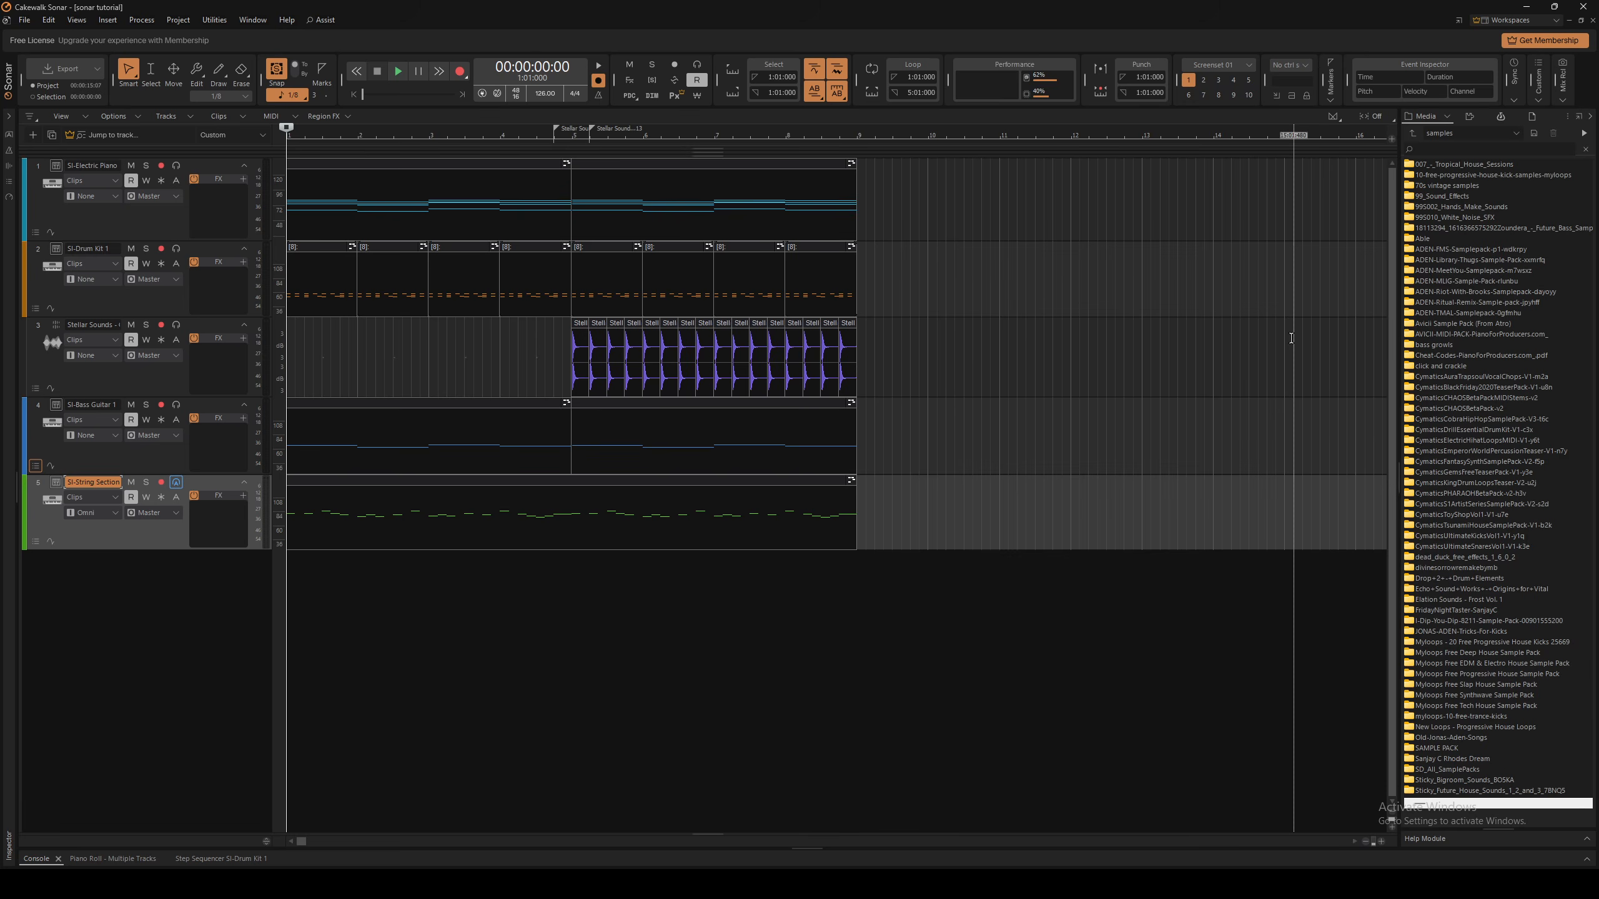
key("i")
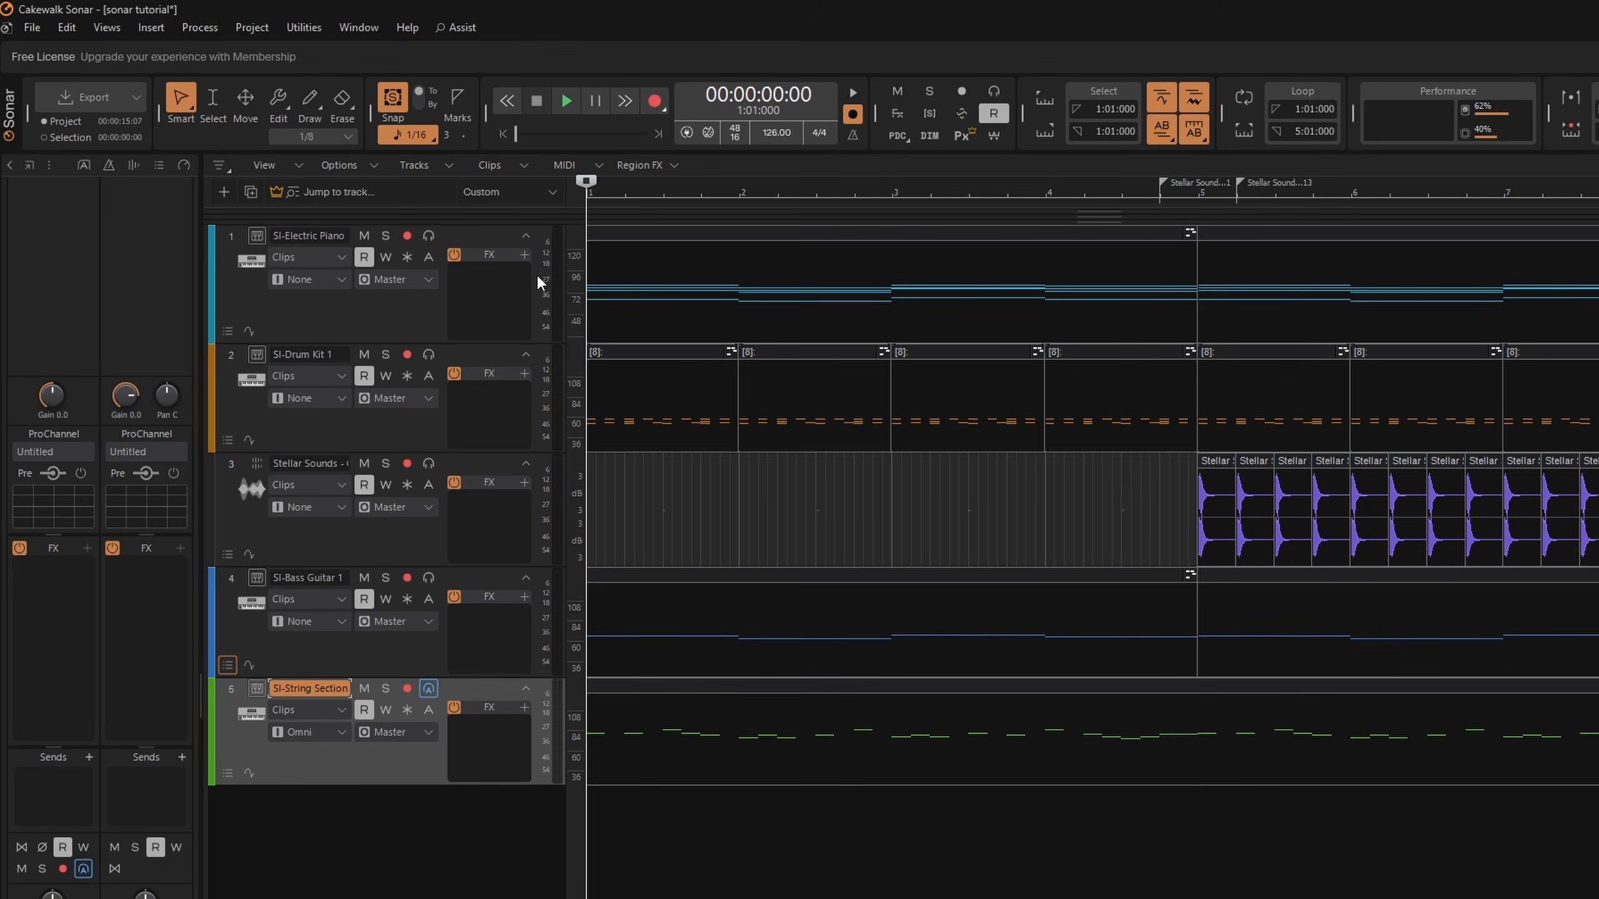
Insert the BREVERB 2 Cakewalk reverb as an audio effect on the SI-Electric Piano track
left_click(523, 255)
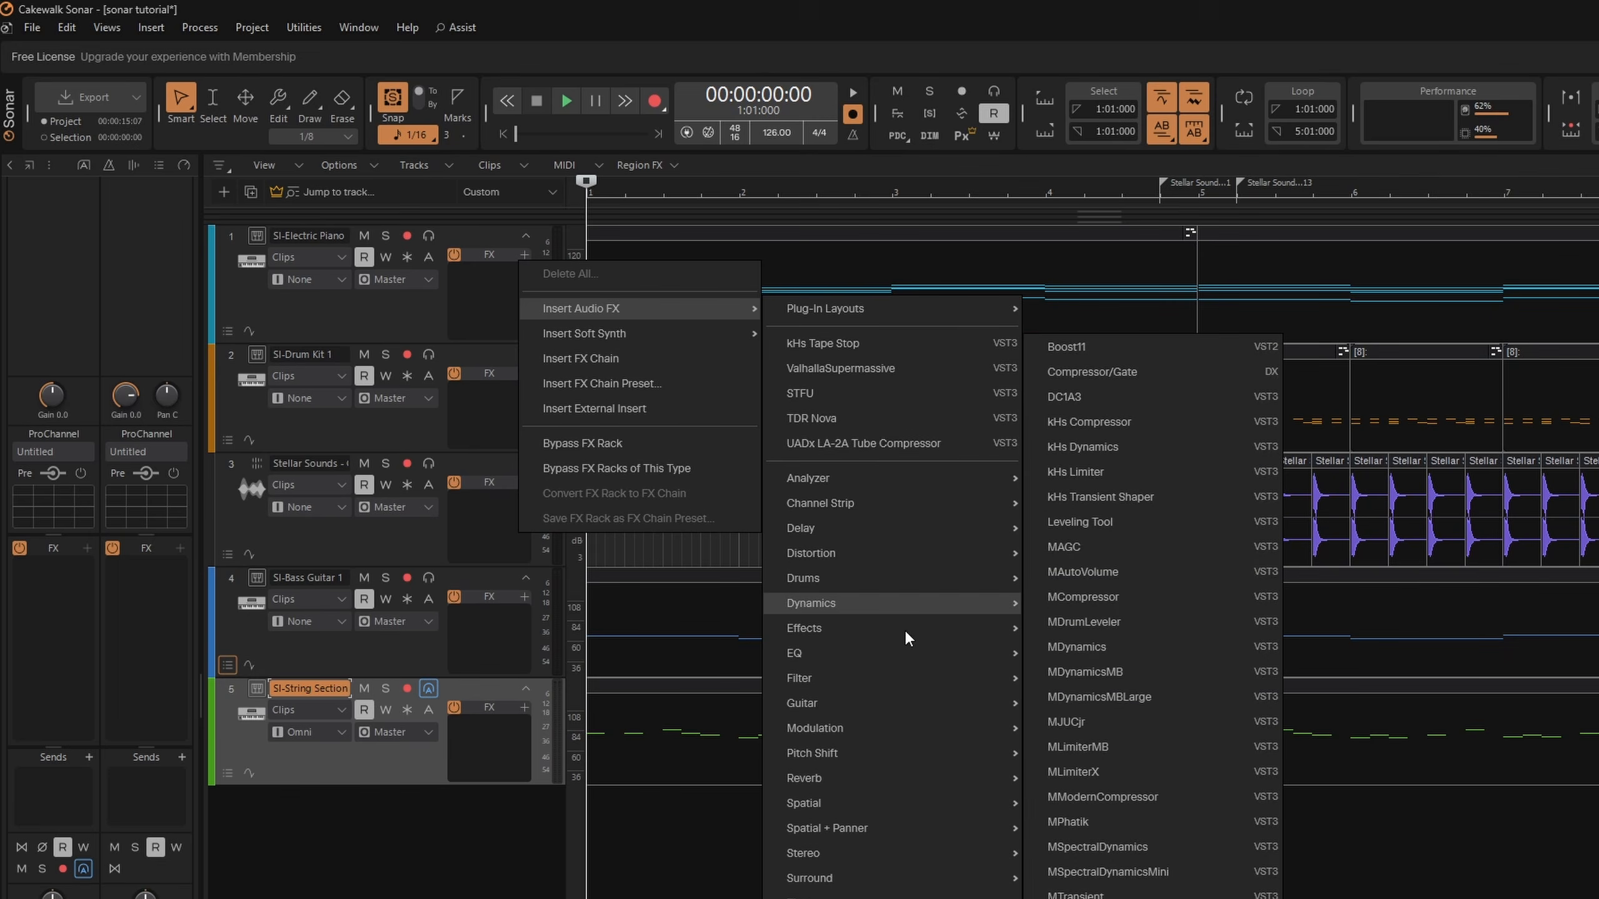
mouse_move(903, 631)
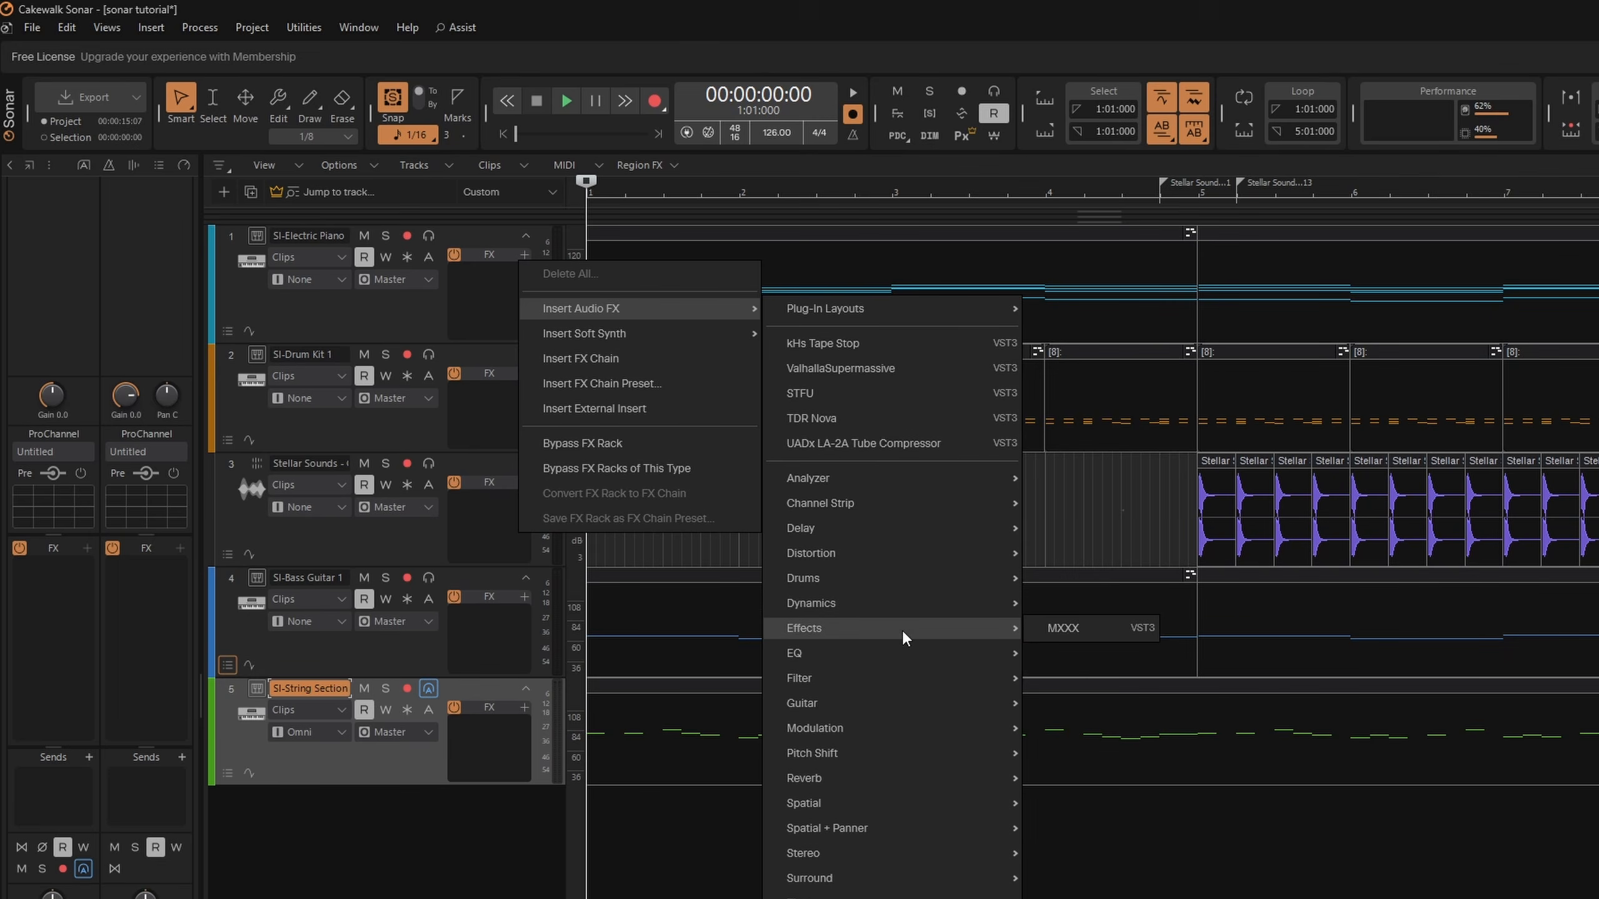
mouse_move(893, 777)
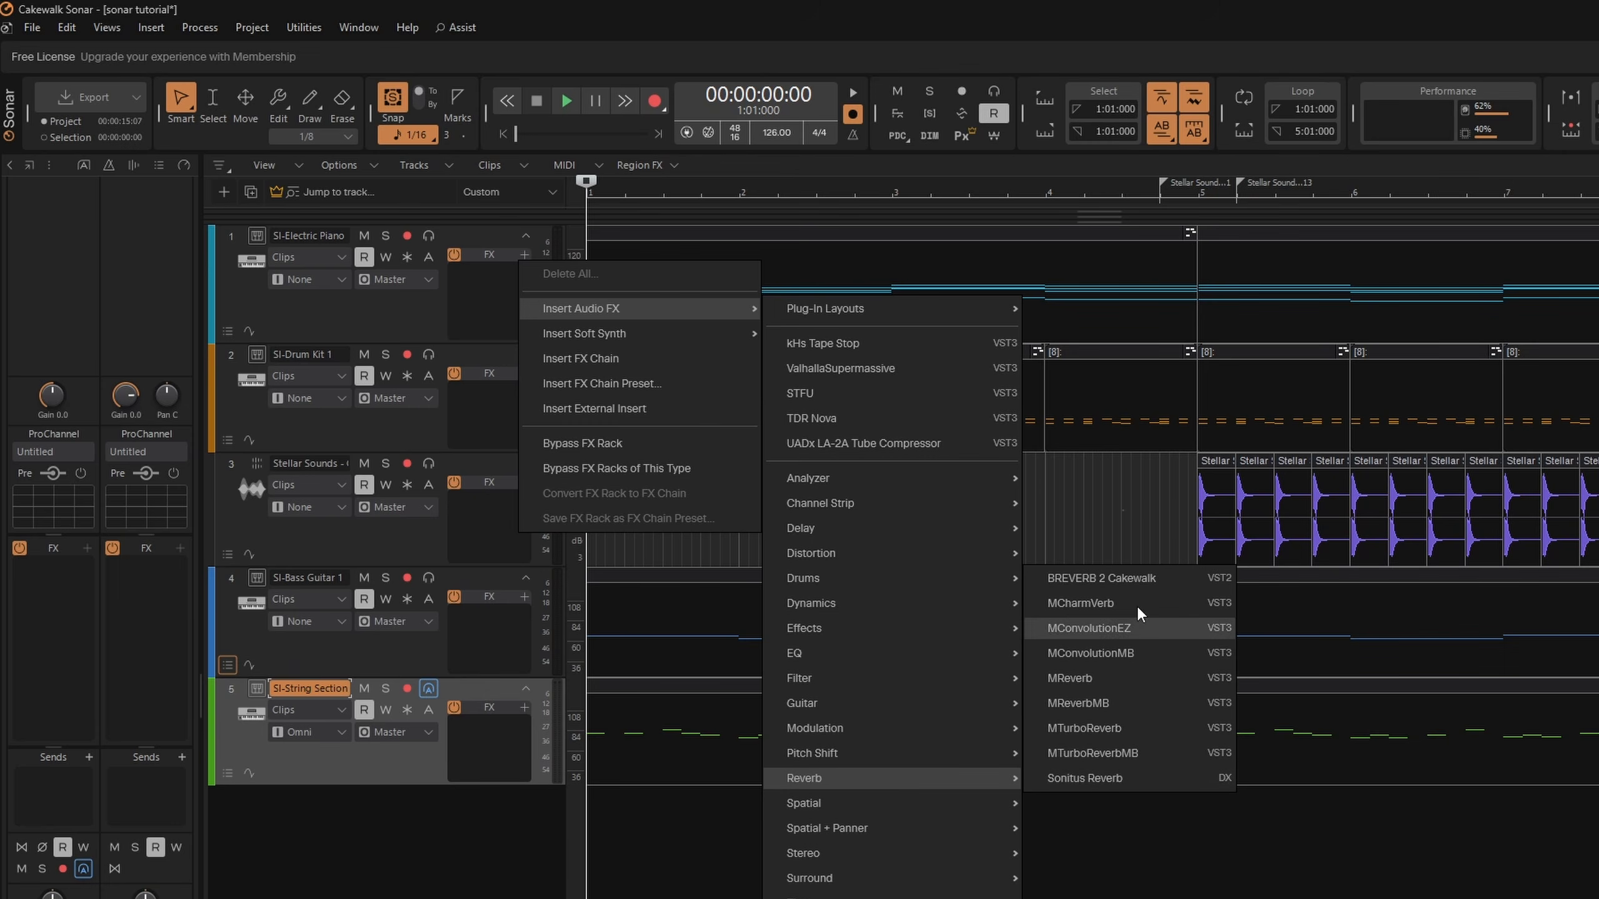
left_click(1109, 579)
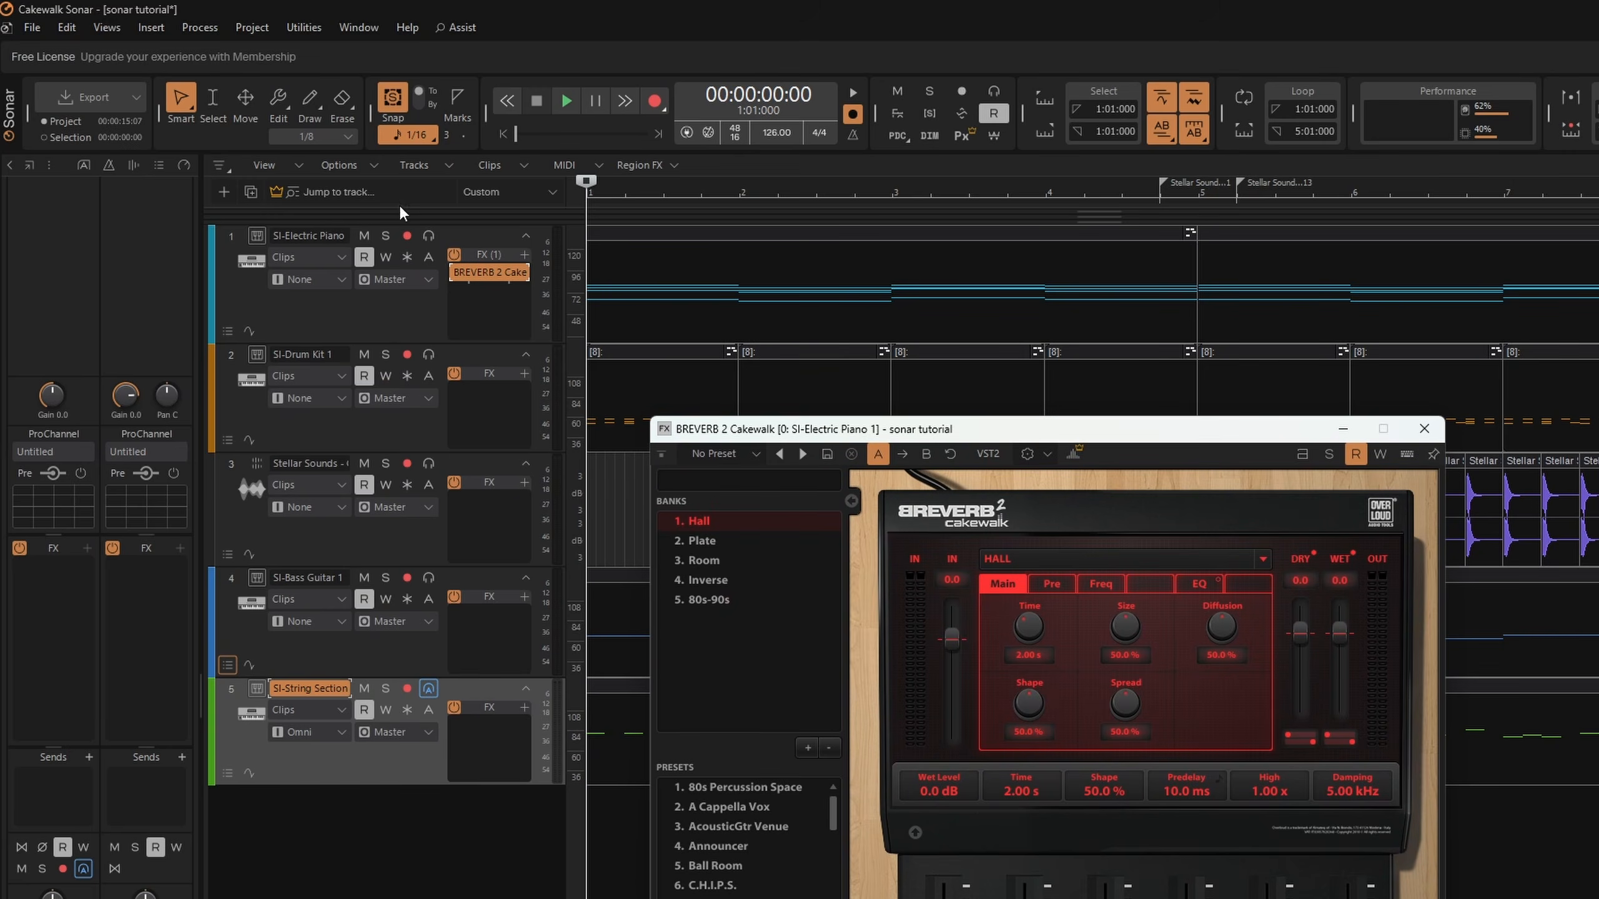
Solo the SI-Electric Piano track and widen the track controls so the effects racks show
left_click(386, 234)
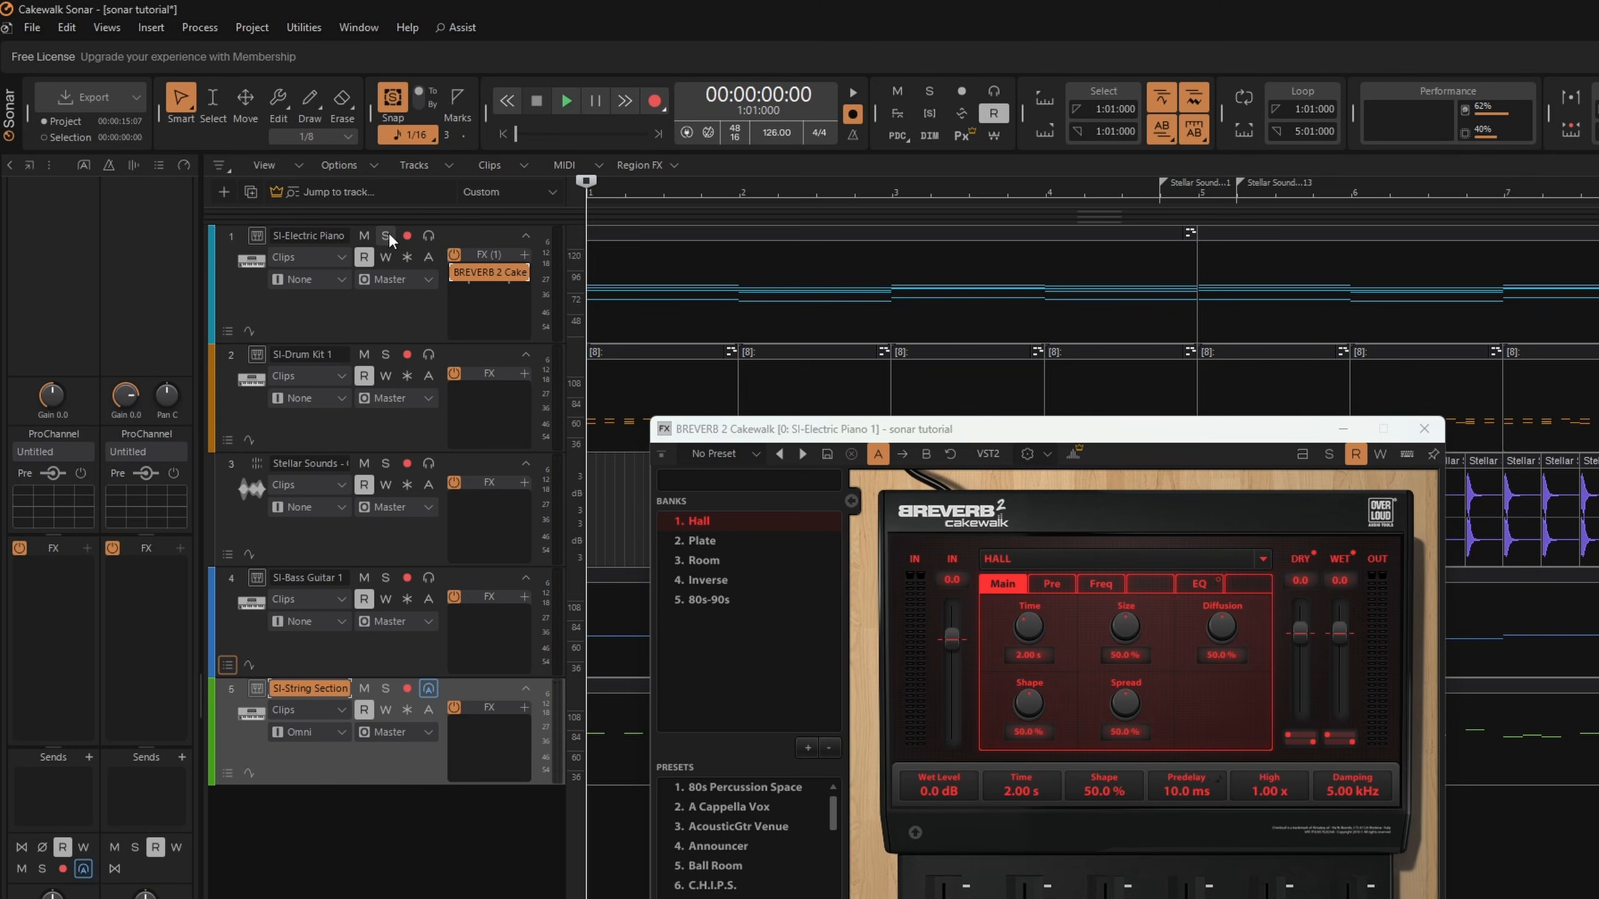
mouse_move(497, 273)
left_mouse_down()
mouse_move(523, 296)
mouse_move(486, 279)
left_mouse_up()
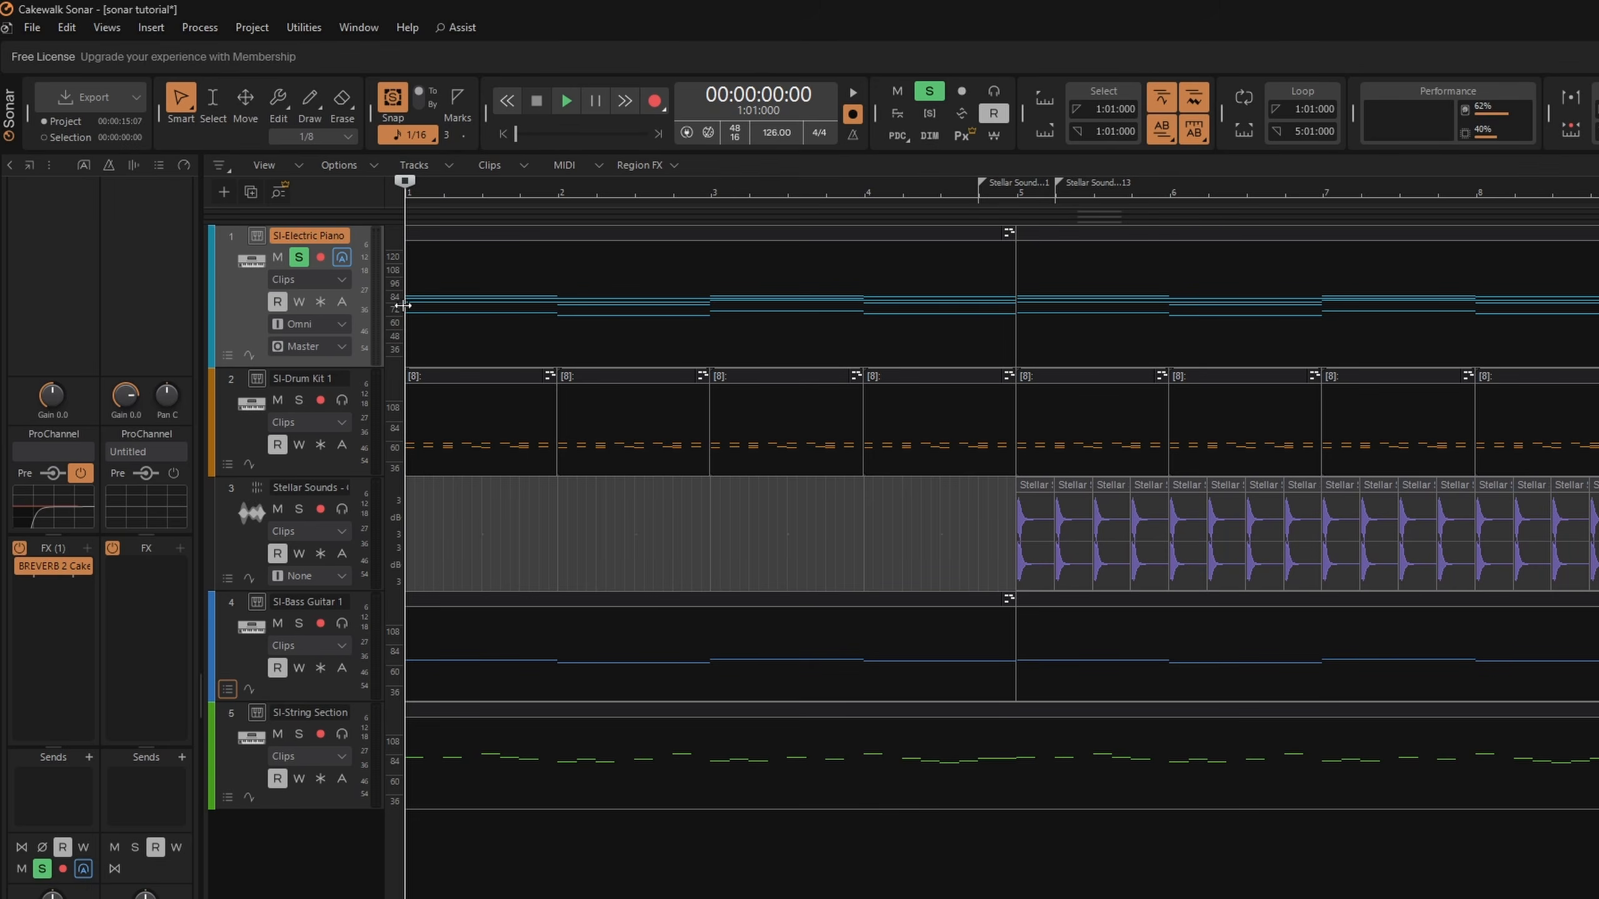
left_click_drag(401, 305, 564, 312)
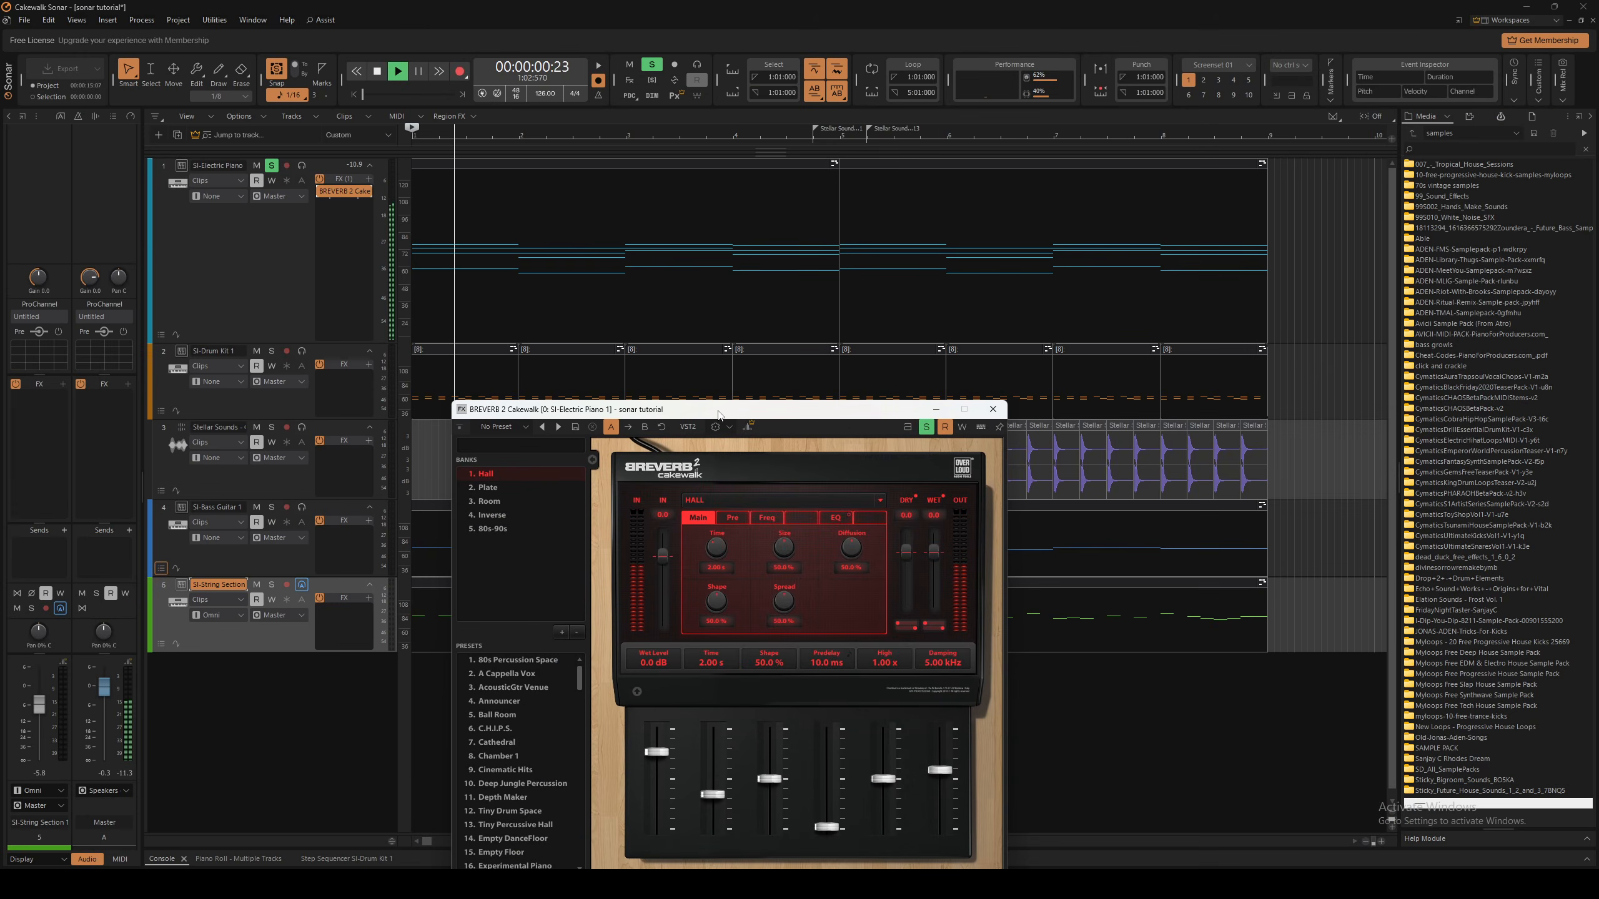
Listen to the soloed electric piano through the Hall reverb, moving the BREVERB 2 window up during playback
left_click_drag(718, 414, 715, 373)
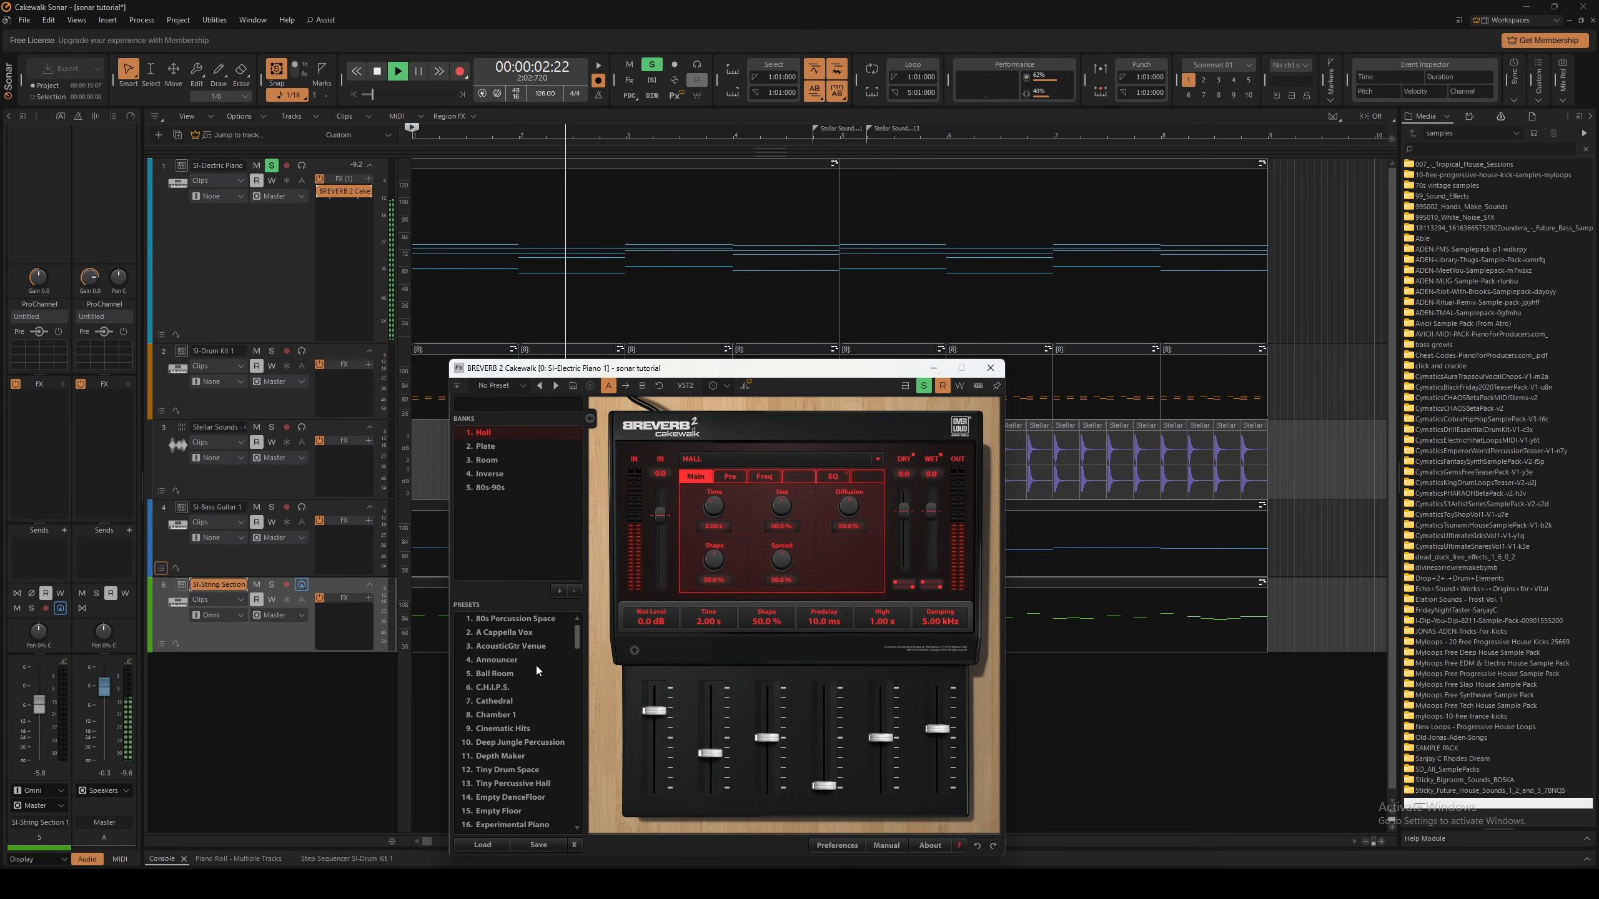
left_click(507, 460)
key("space")
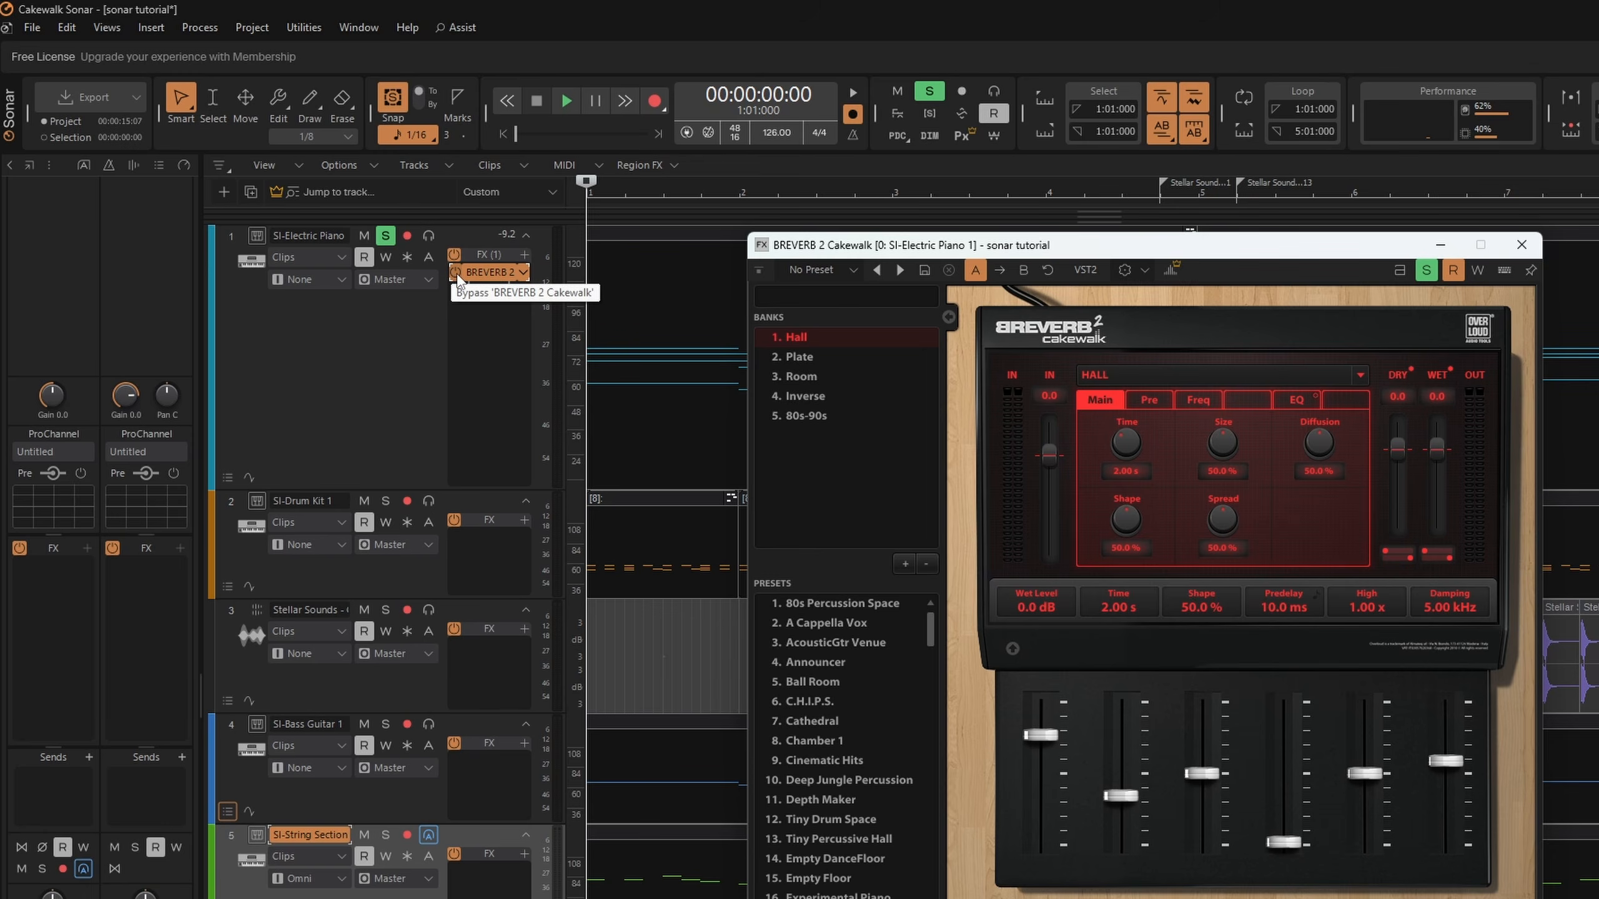
Compare the electric piano's sound with BREVERB 2 bypassed and enabled during playback
left_click(456, 275)
key("space")
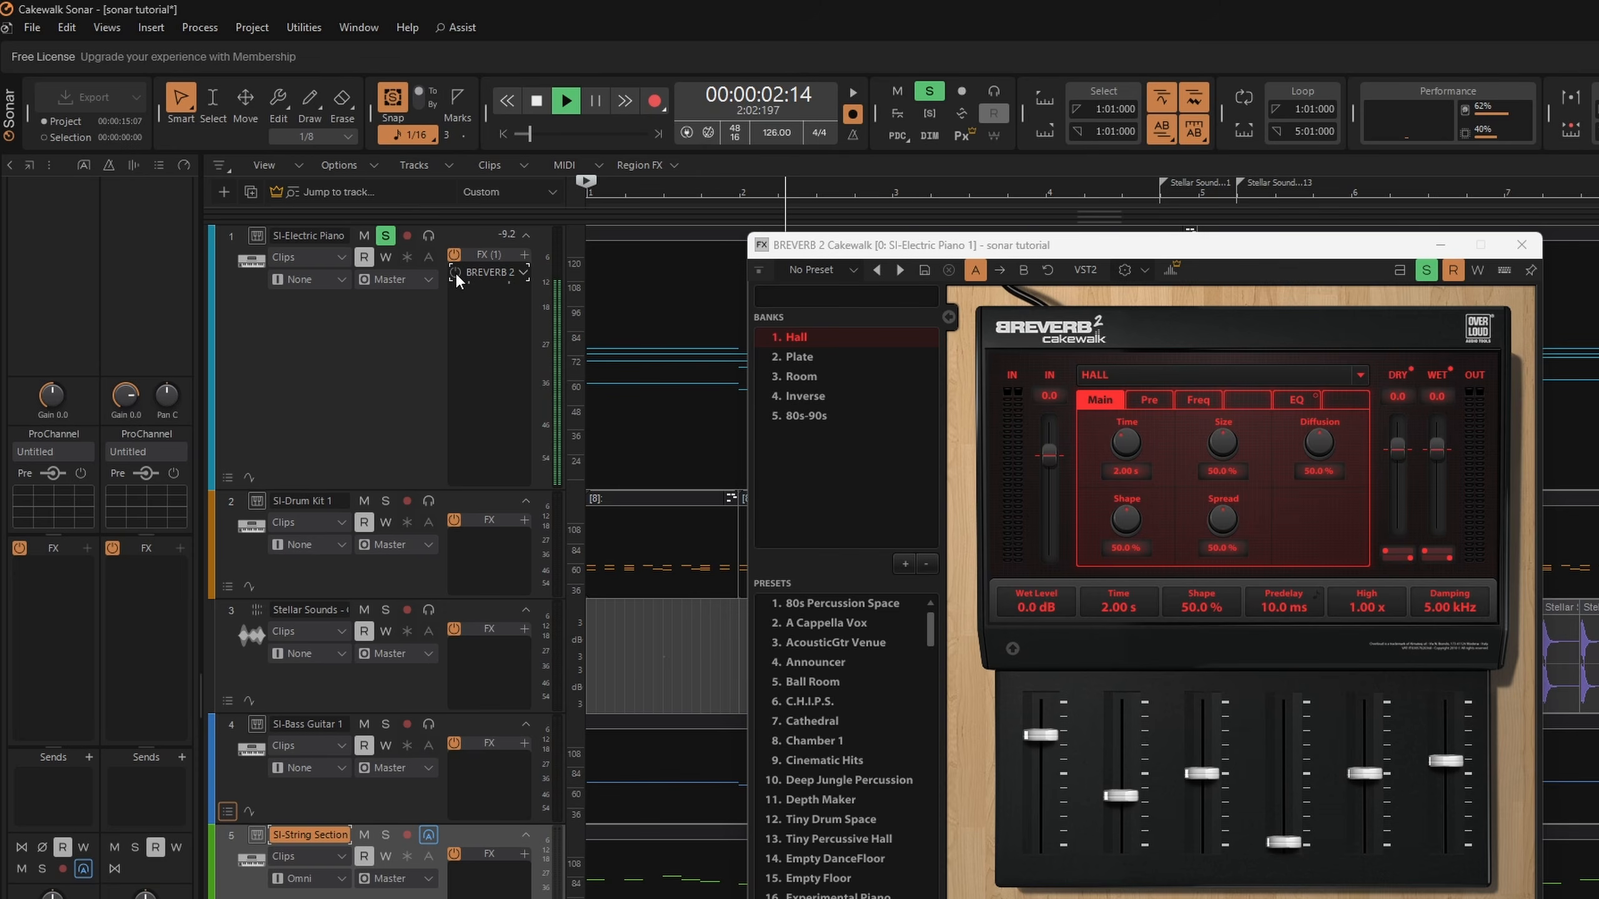
left_click(455, 273)
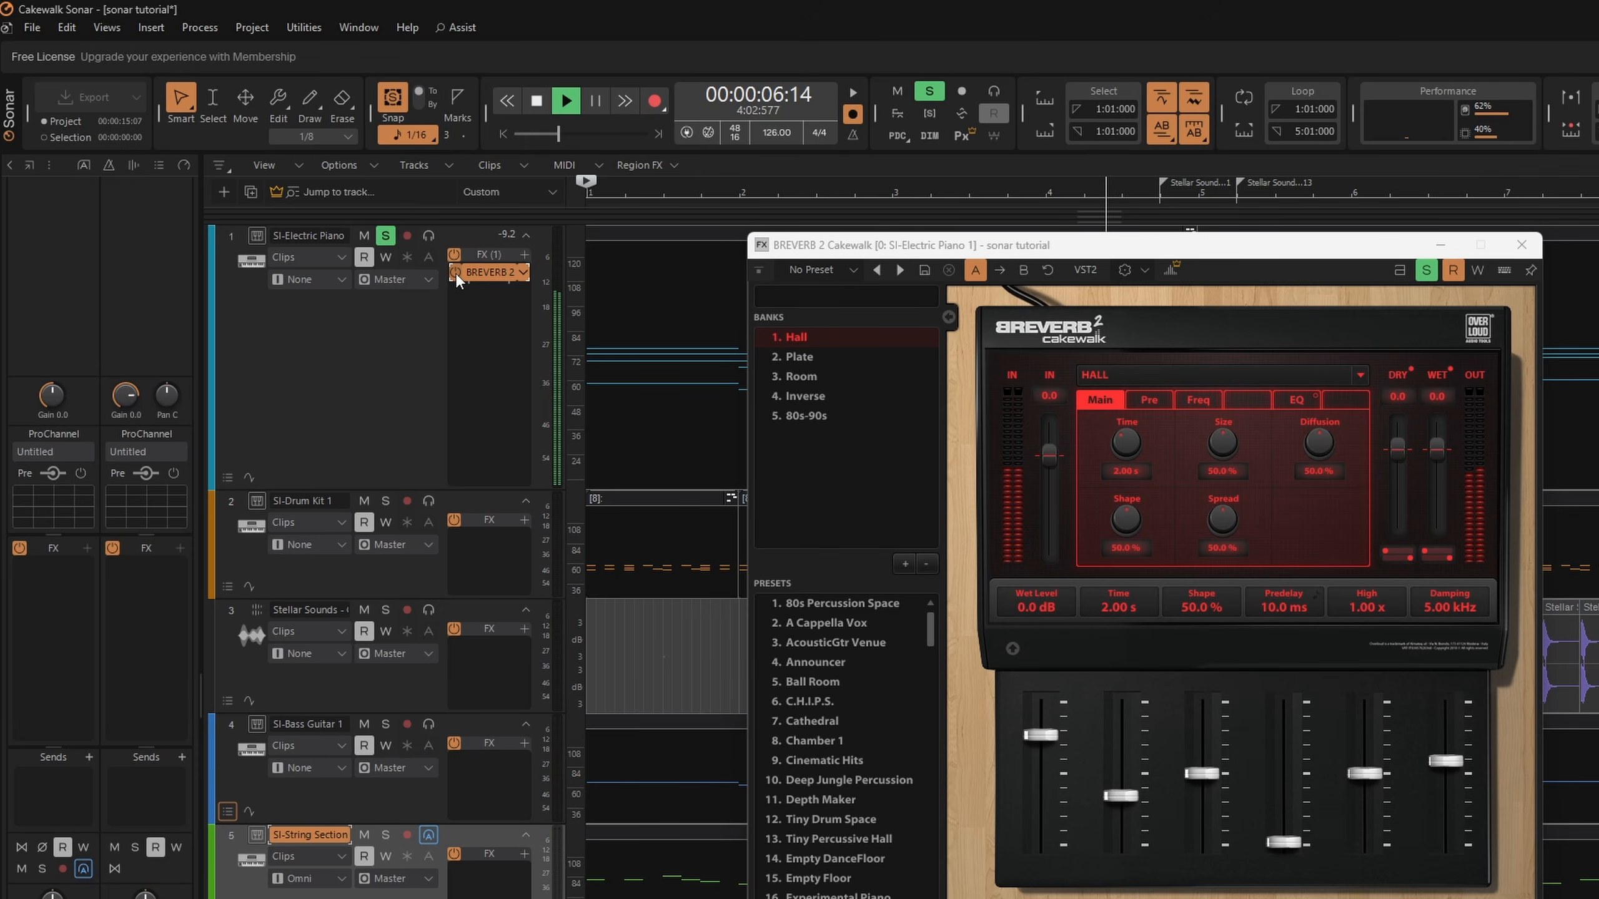
left_click(455, 273)
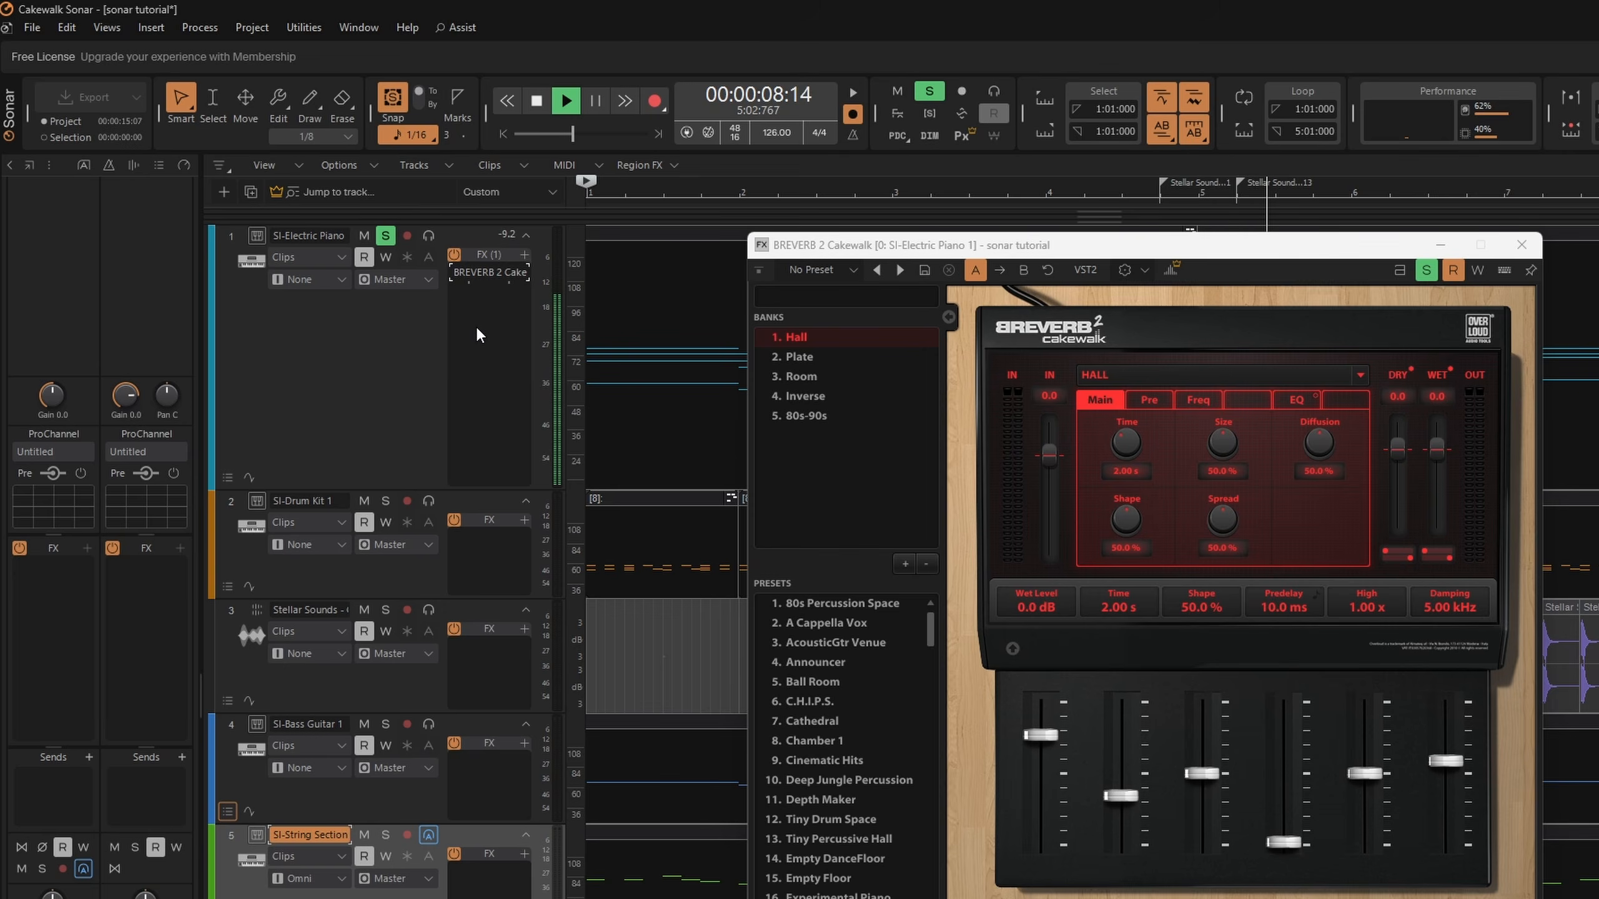
key("space")
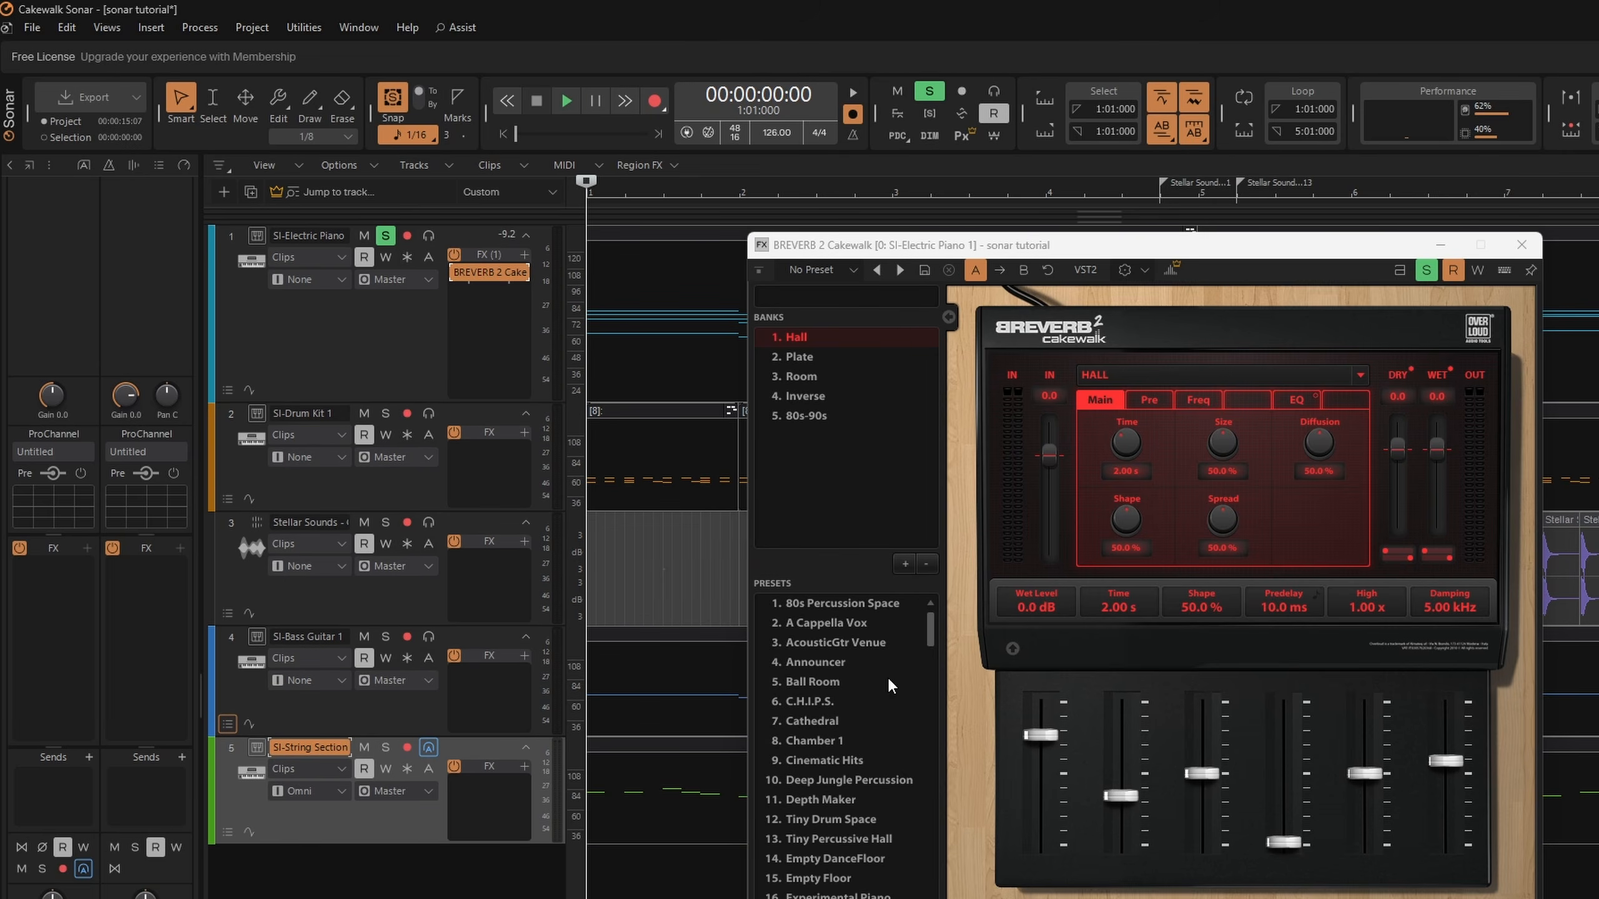
Audition the BREVERB 2 presets Ball Room, Cathedral and Deep Jungle Percussion on the electric piano during playback
left_click(822, 680)
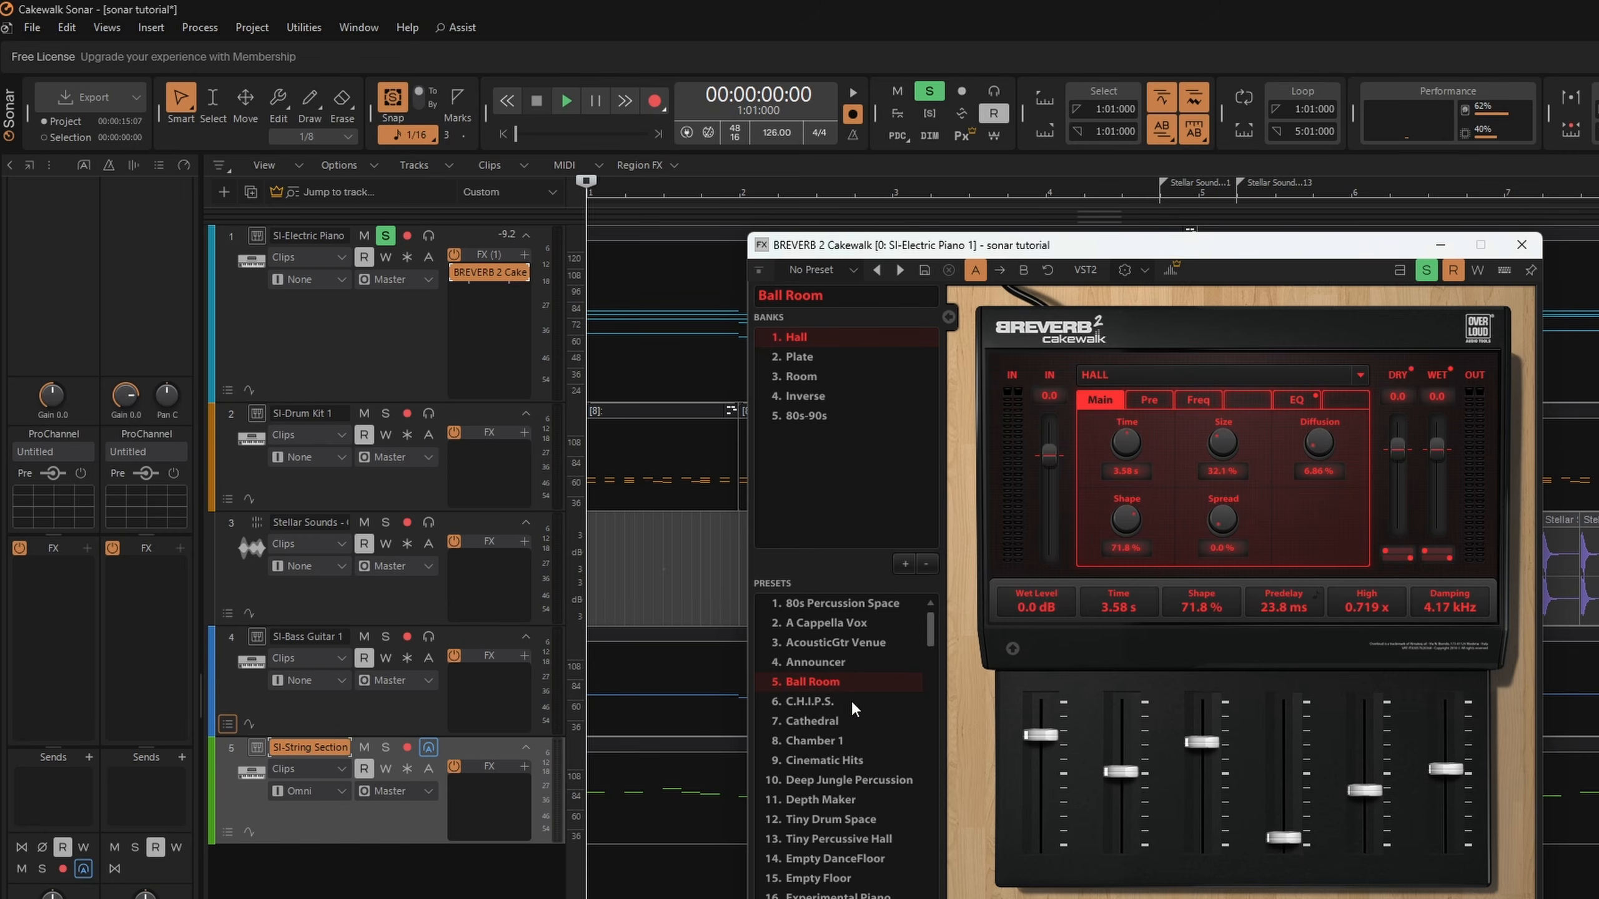
key("space")
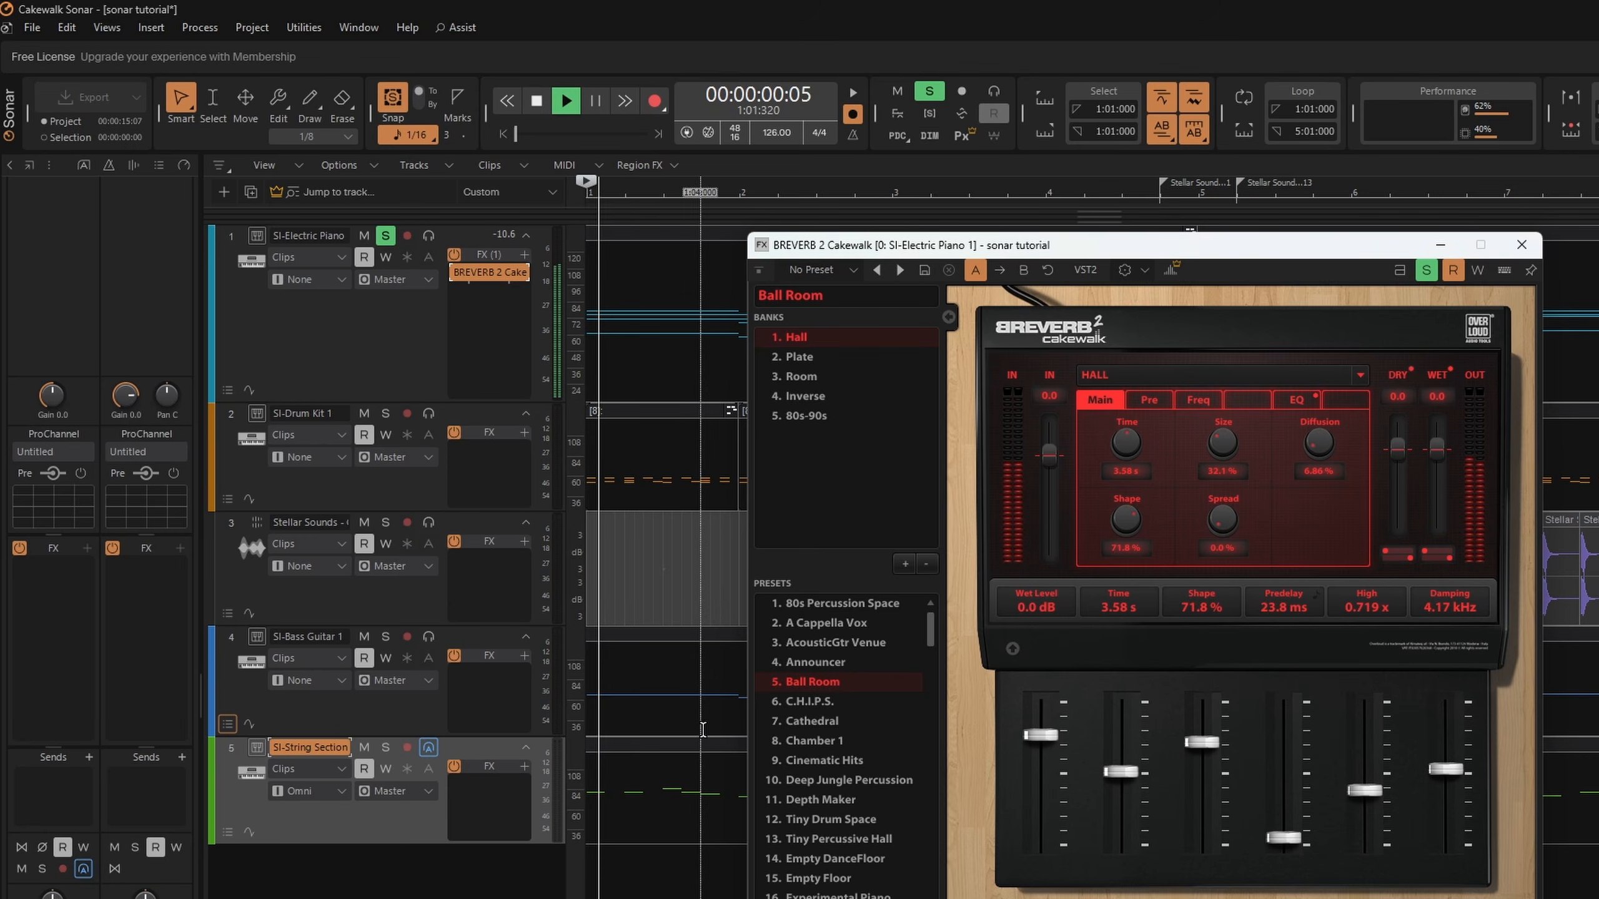
left_click(822, 720)
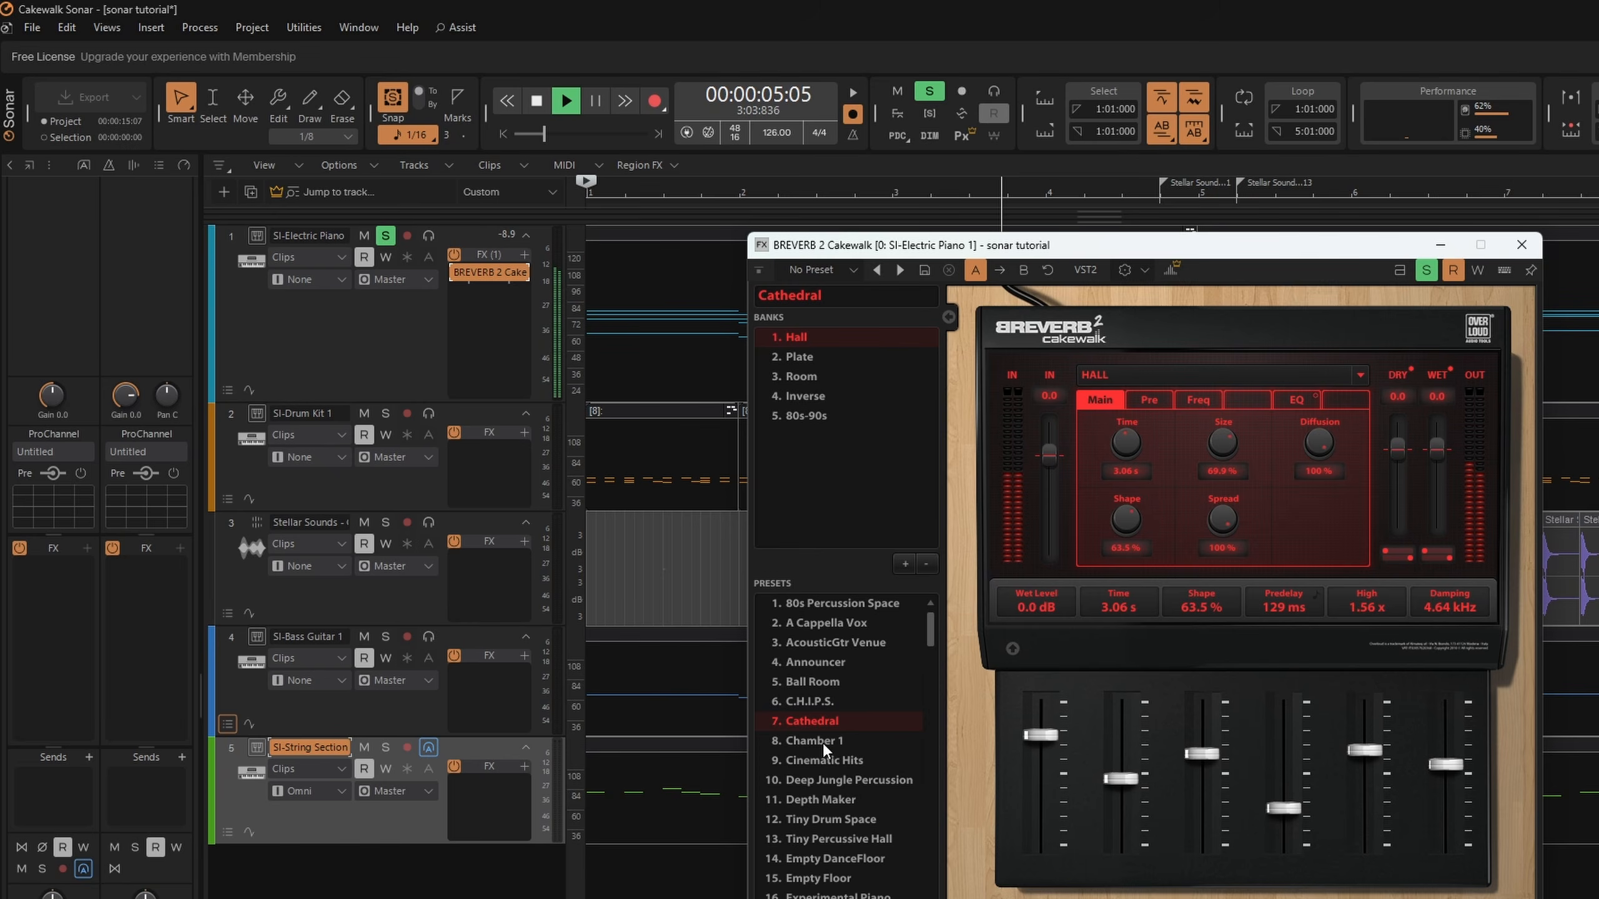
left_click(829, 780)
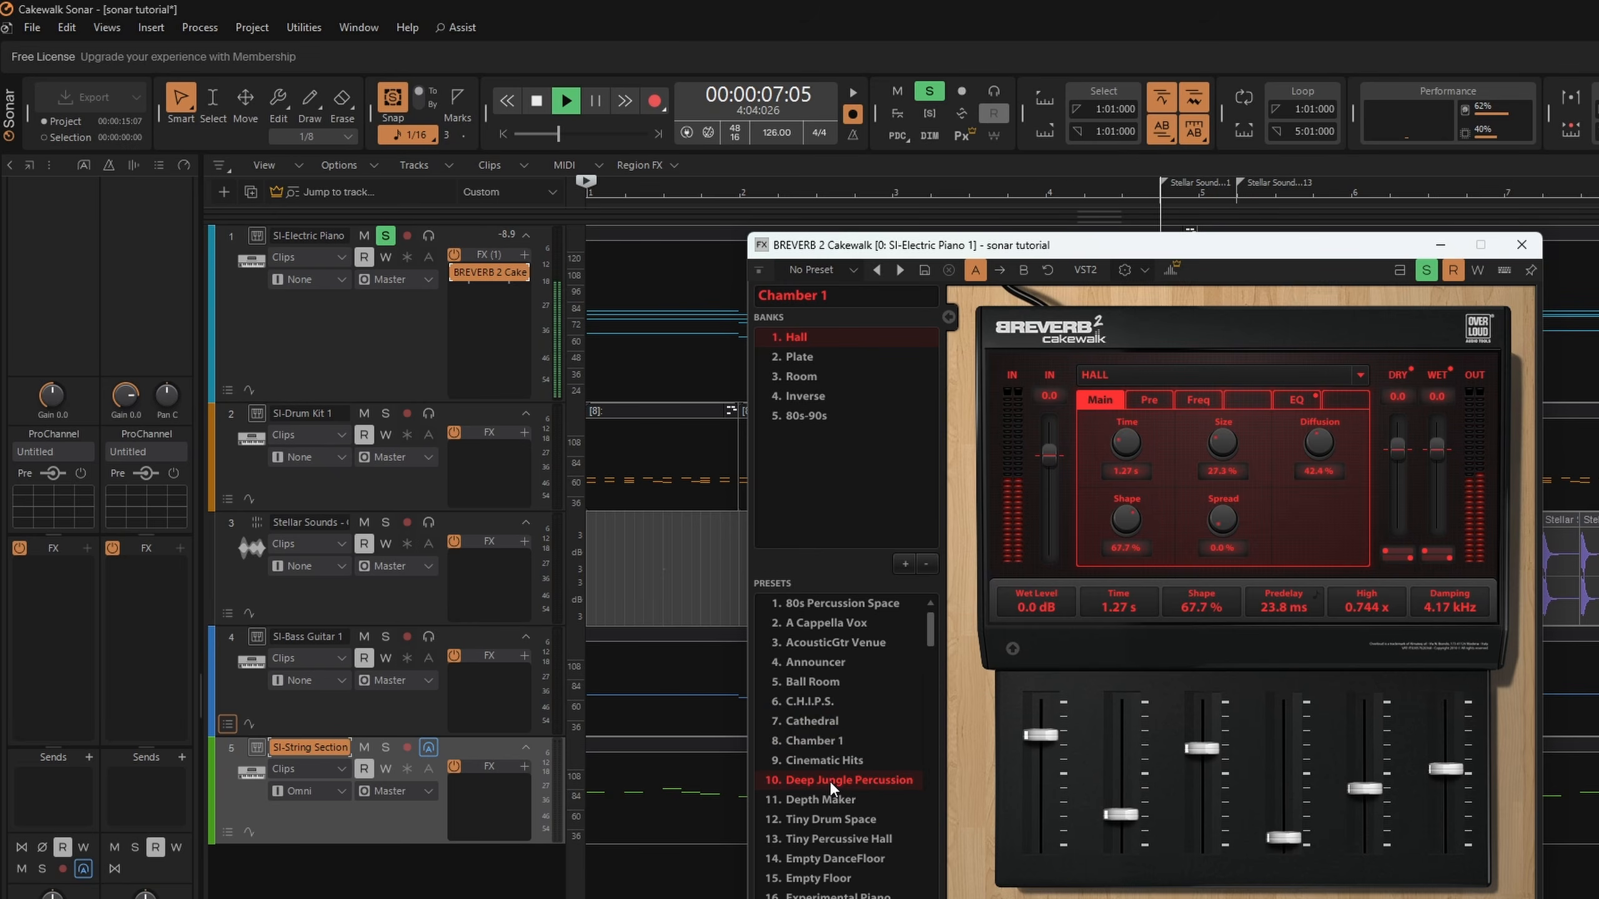
key("space")
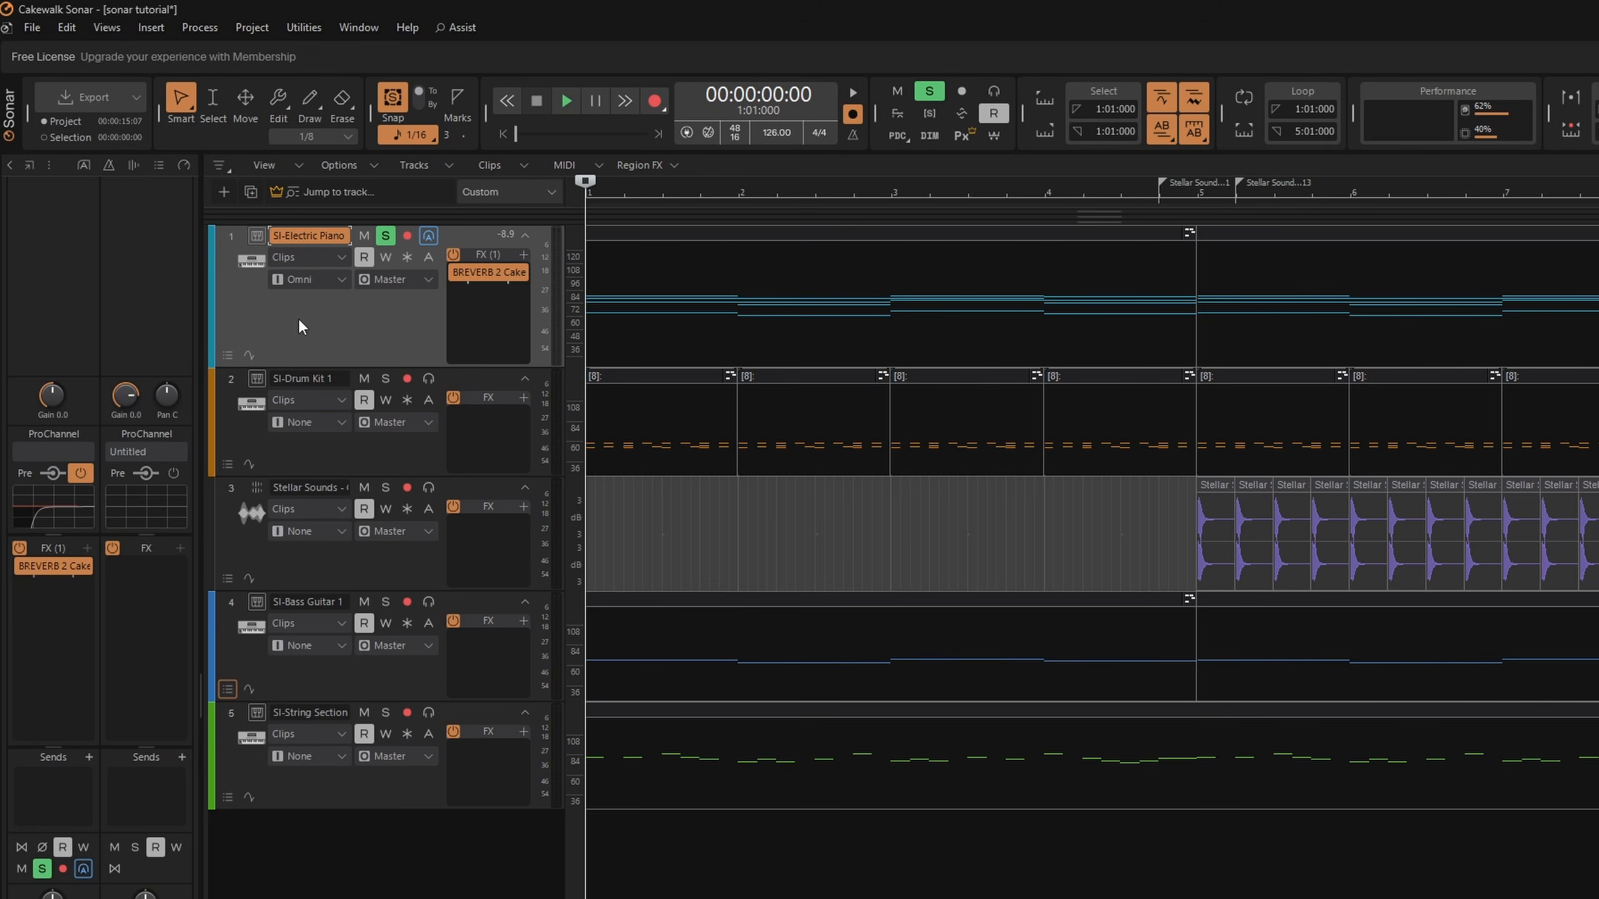
Show the Volume automation lane of the SI-Electric Piano track and make the lane and the track taller
left_click(250, 355)
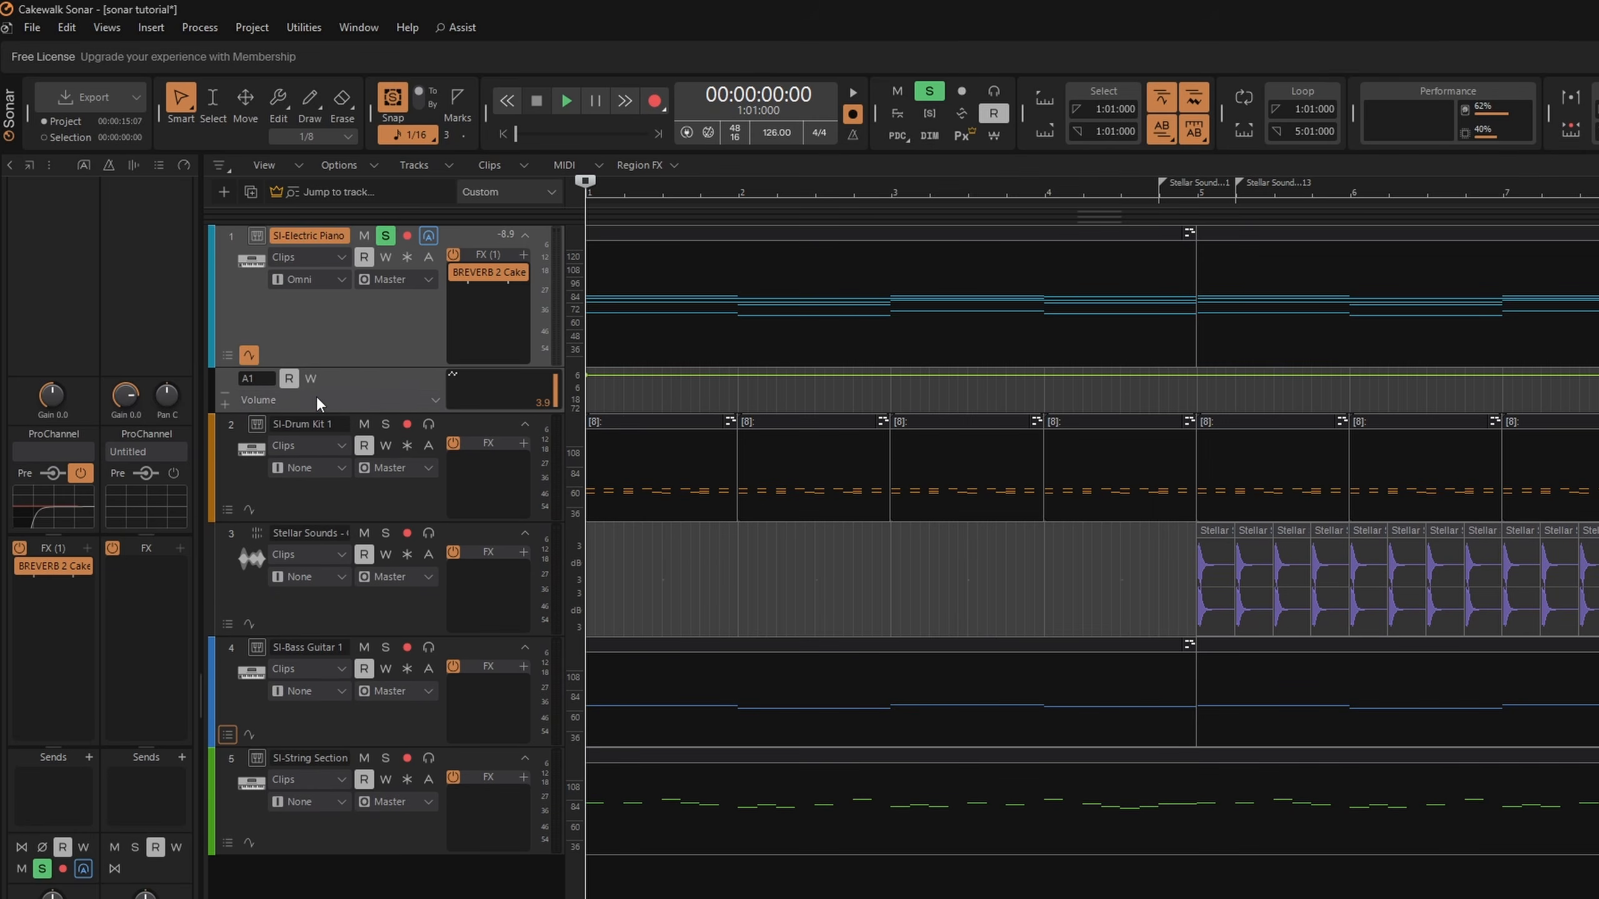
left_click_drag(352, 412, 352, 456)
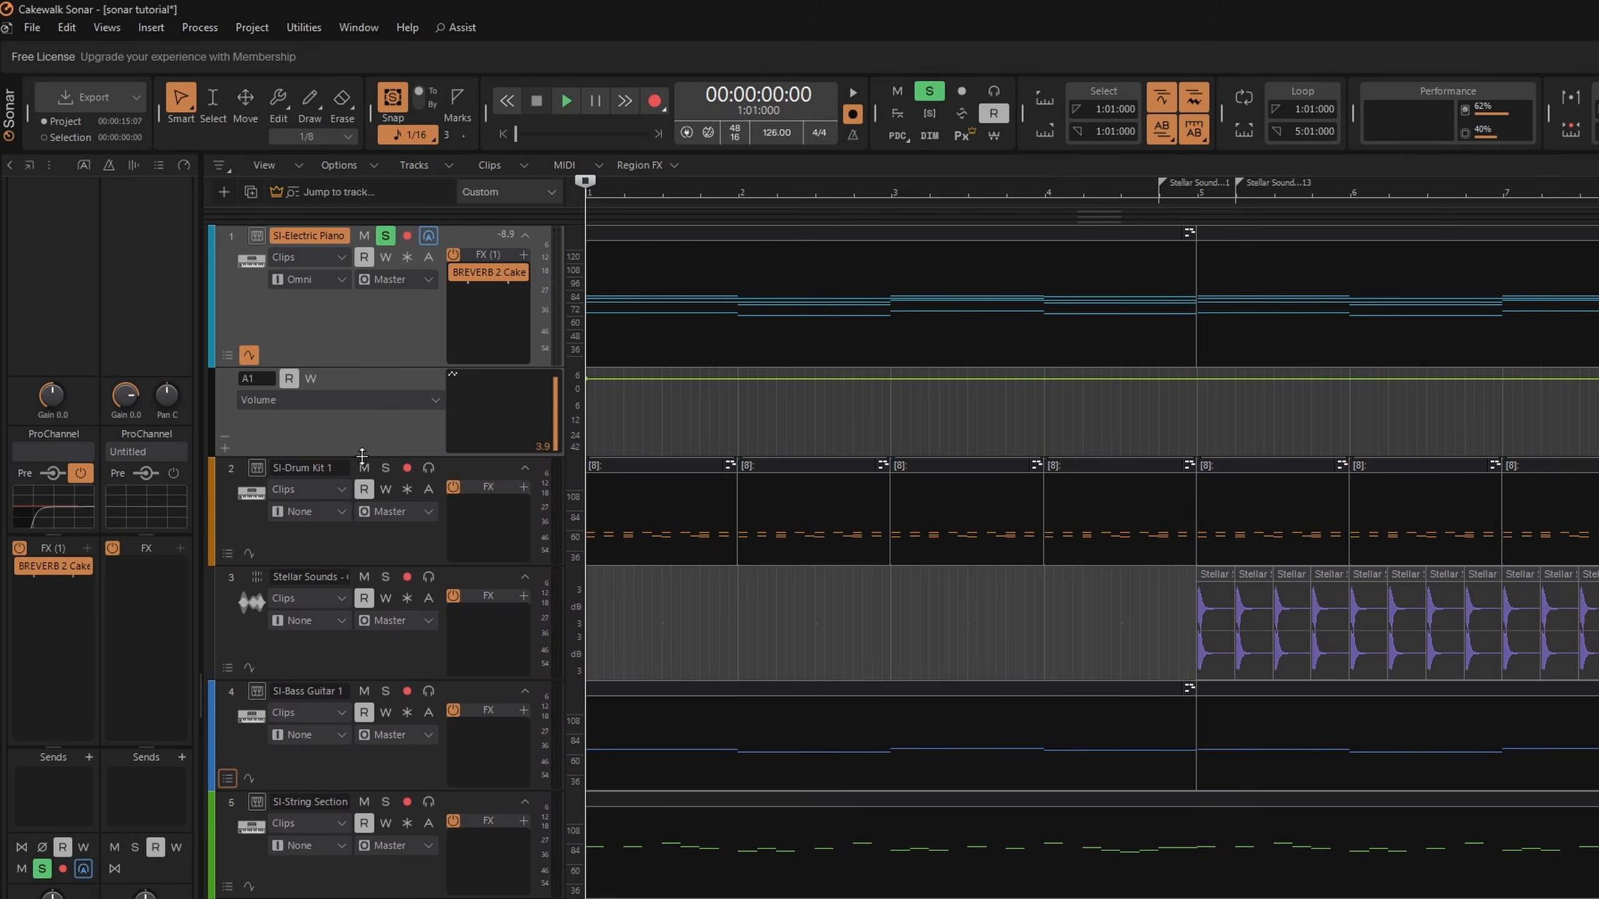
mouse_move(395, 367)
left_mouse_down()
mouse_move(396, 325)
mouse_move(397, 380)
left_mouse_up()
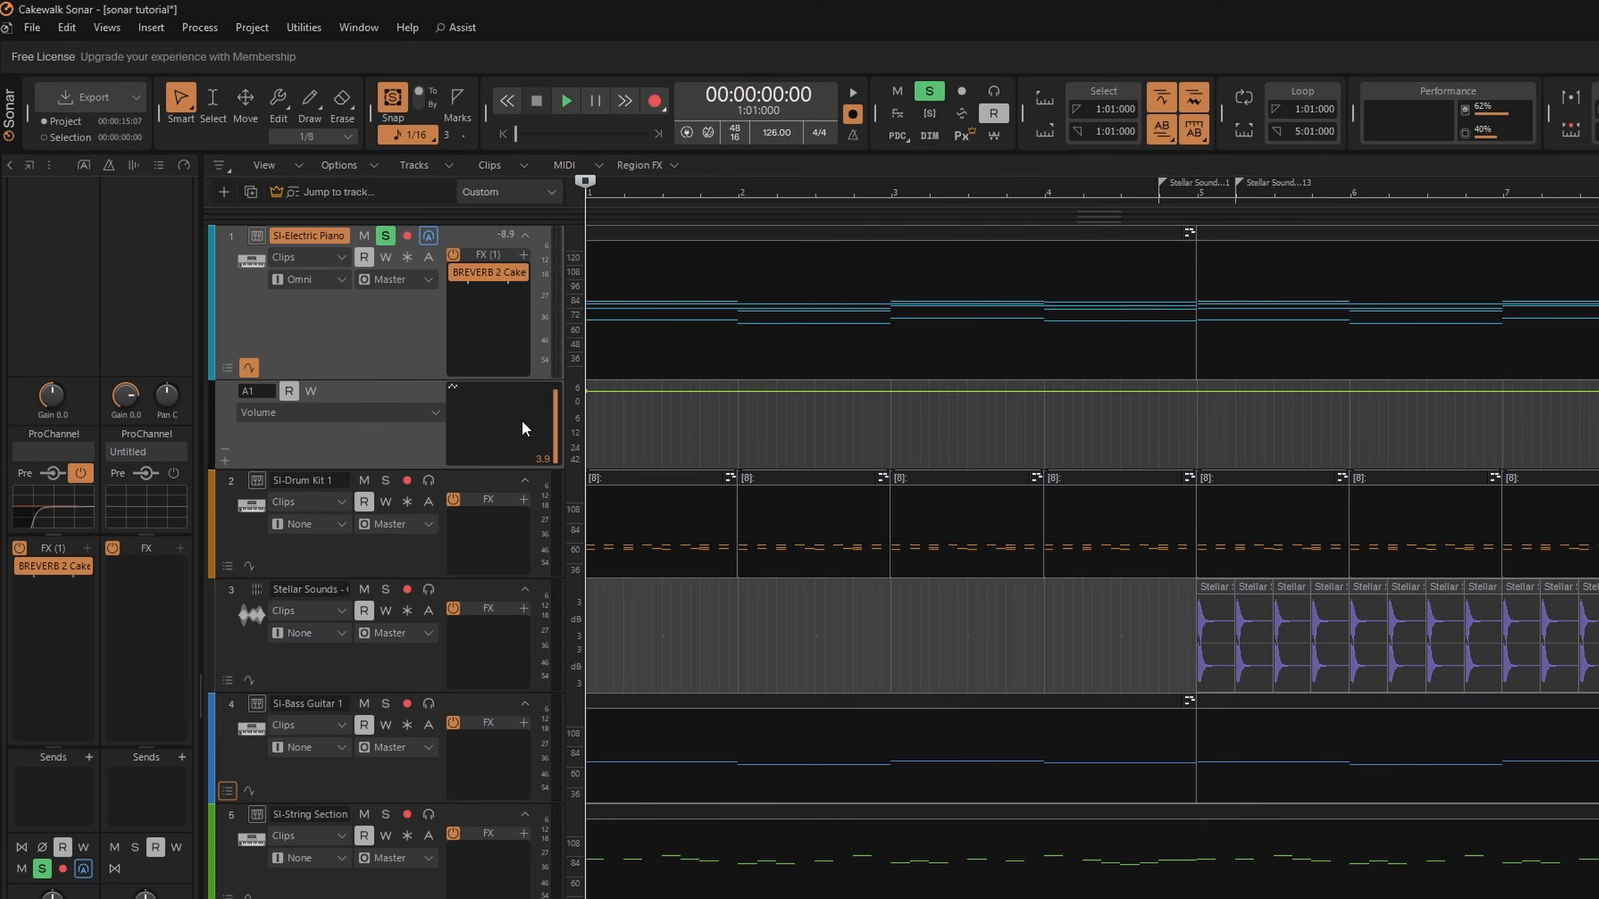
Add volume automation nodes at the starts of bars 2 and 3 on the electric piano's lane
scroll(698, 431, "up", 2)
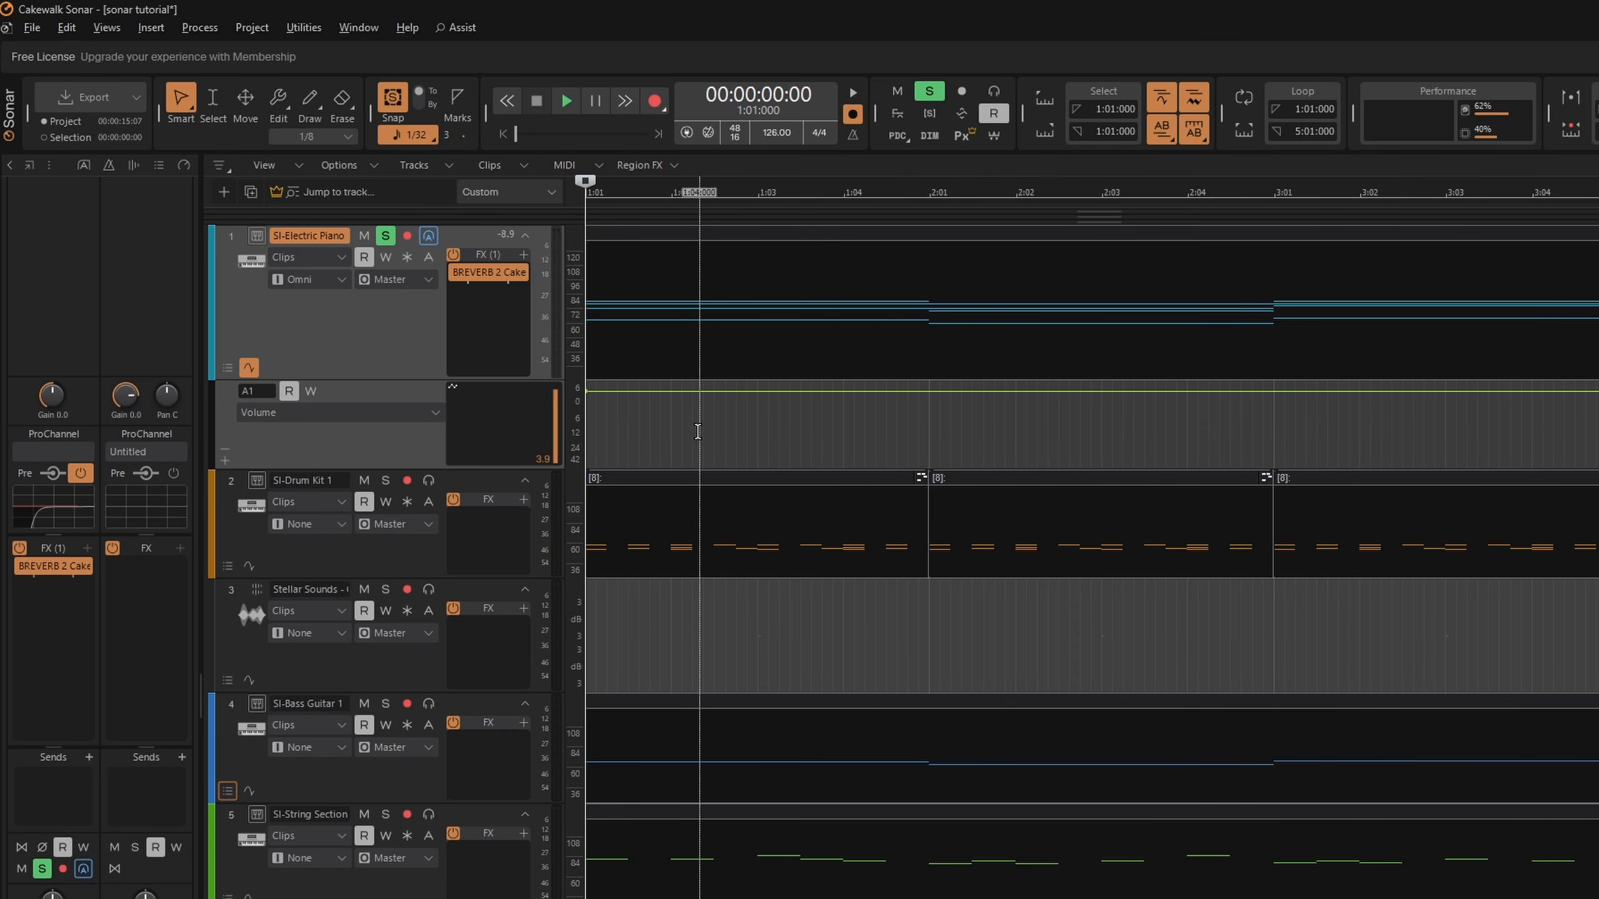
left_click(929, 392)
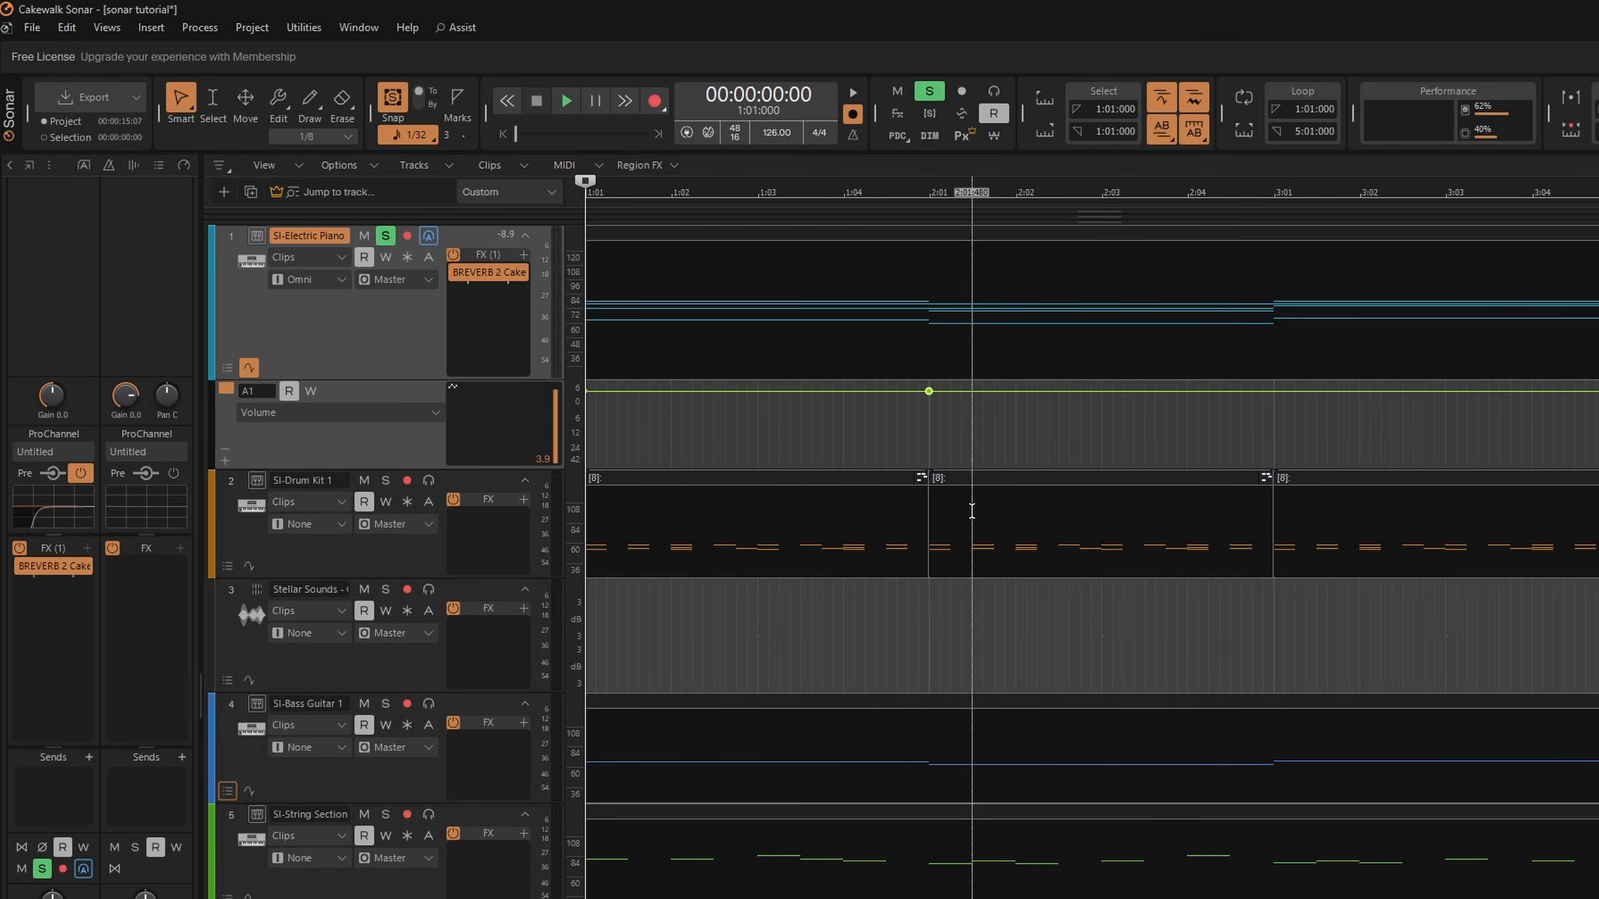
left_click(1277, 391)
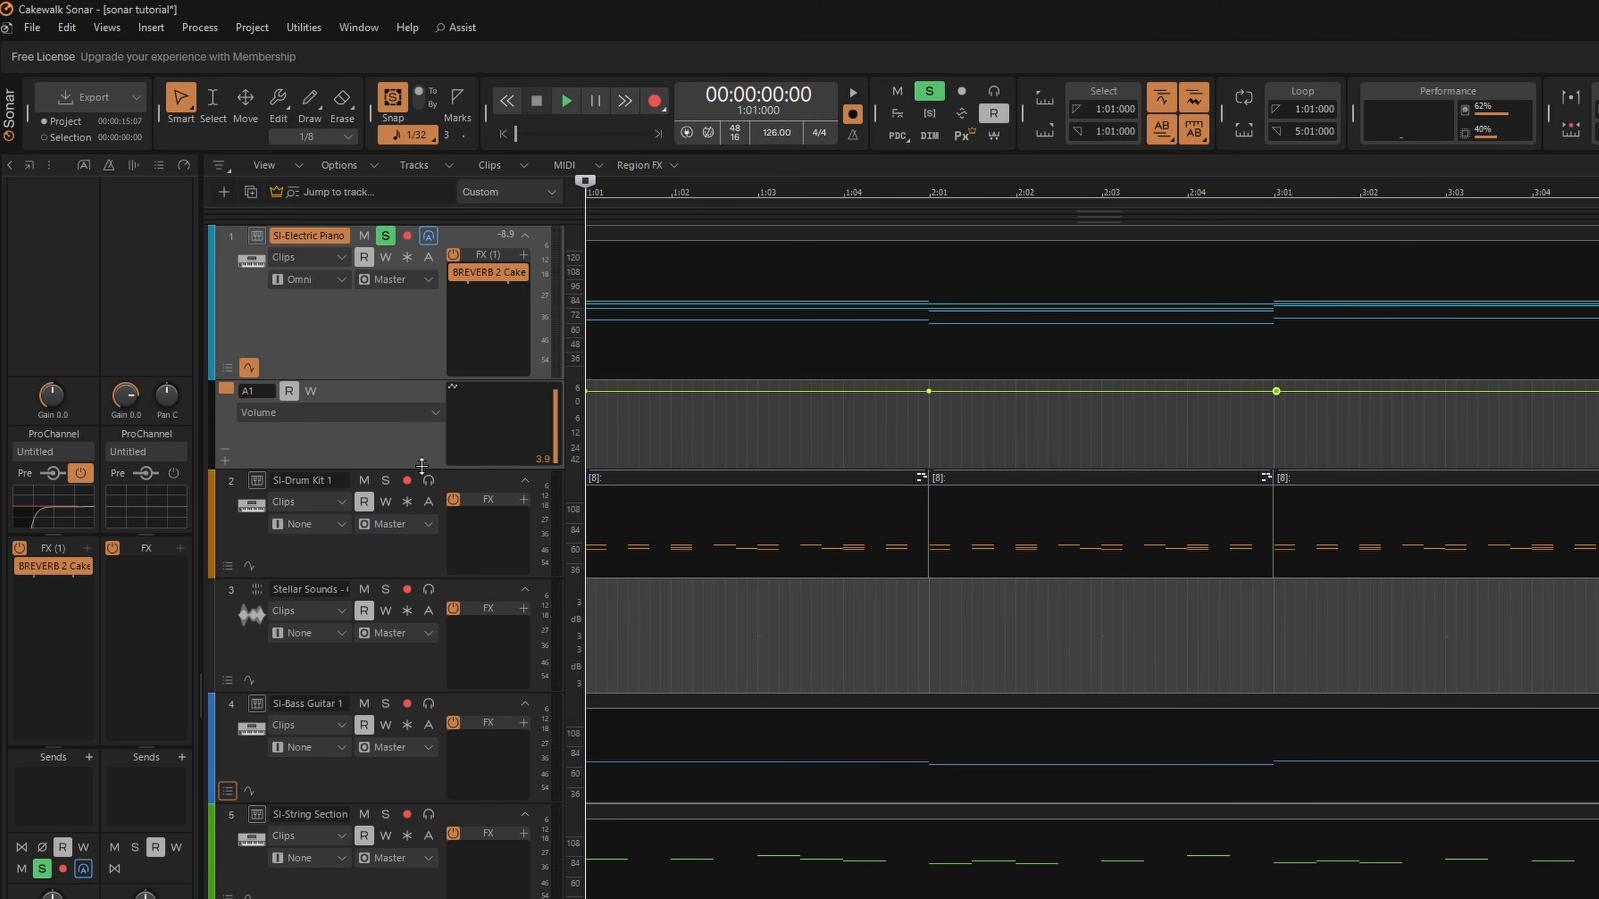
Enlarge the volume automation lane and lower the bar 3 node close to the bottom of its range
left_click_drag(421, 466, 421, 523)
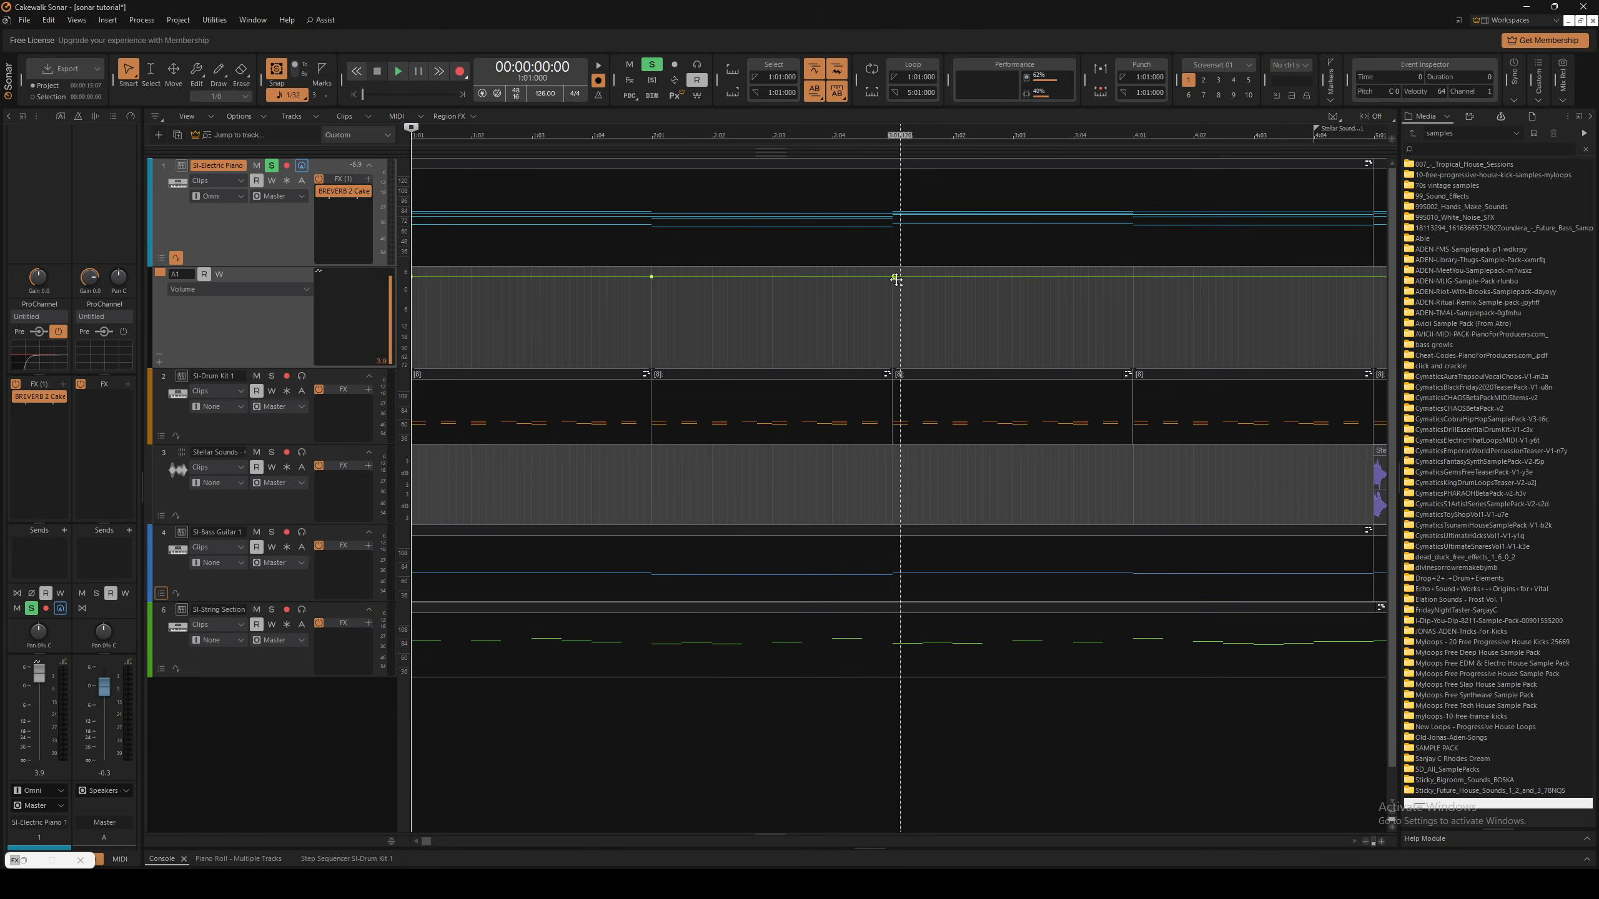
mouse_move(896, 280)
left_click_drag(896, 279, 893, 356)
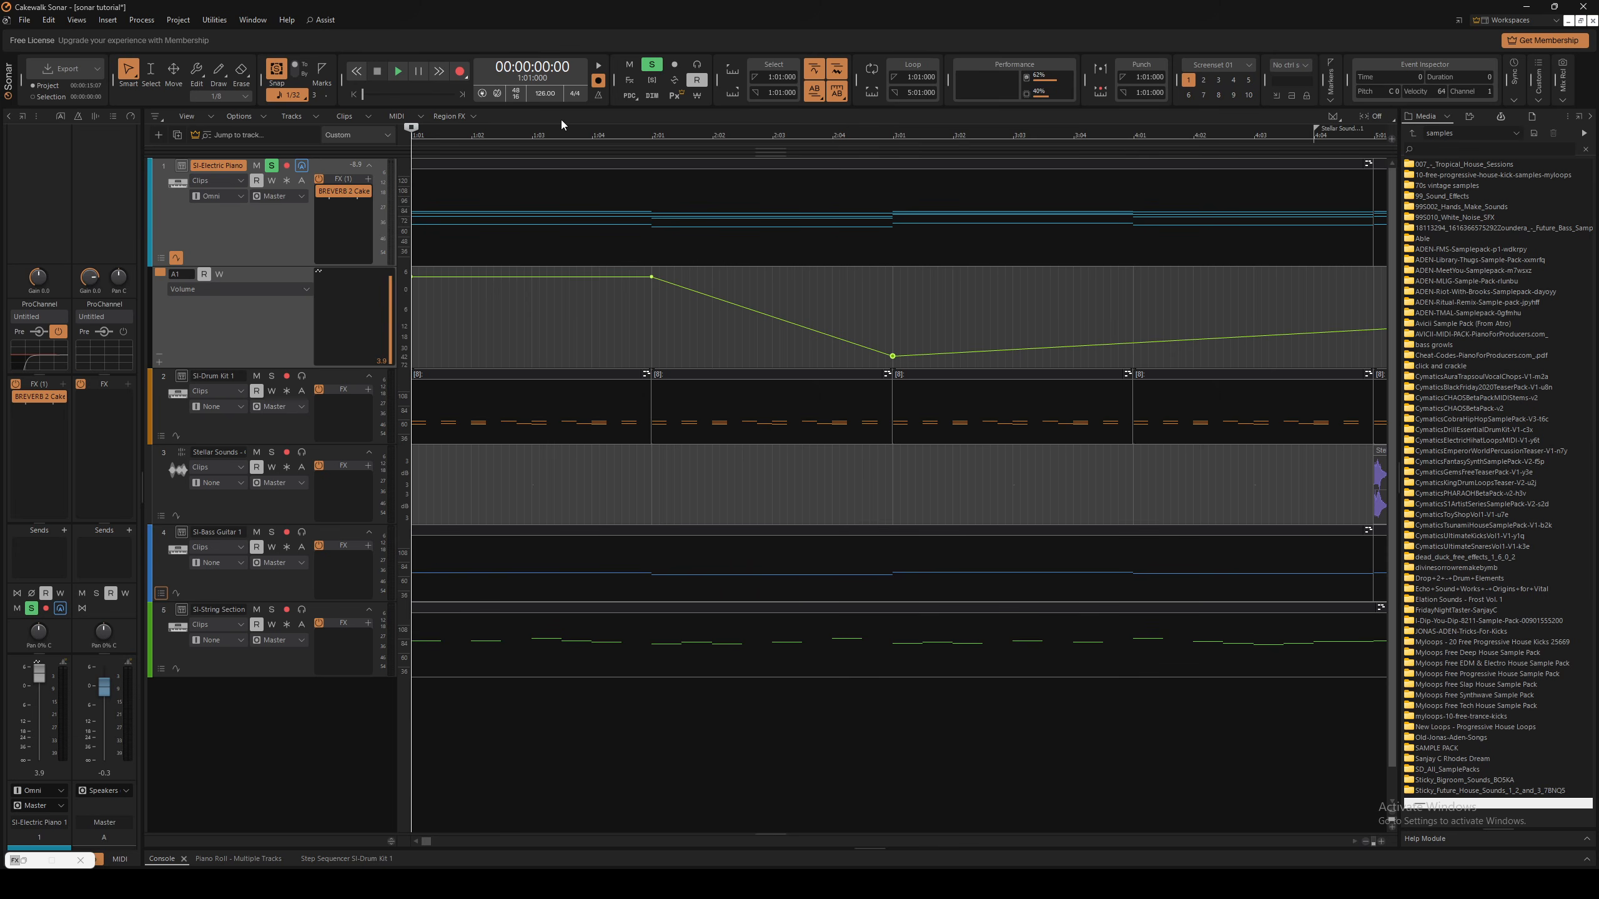
left_click_drag(517, 141, 312, 183)
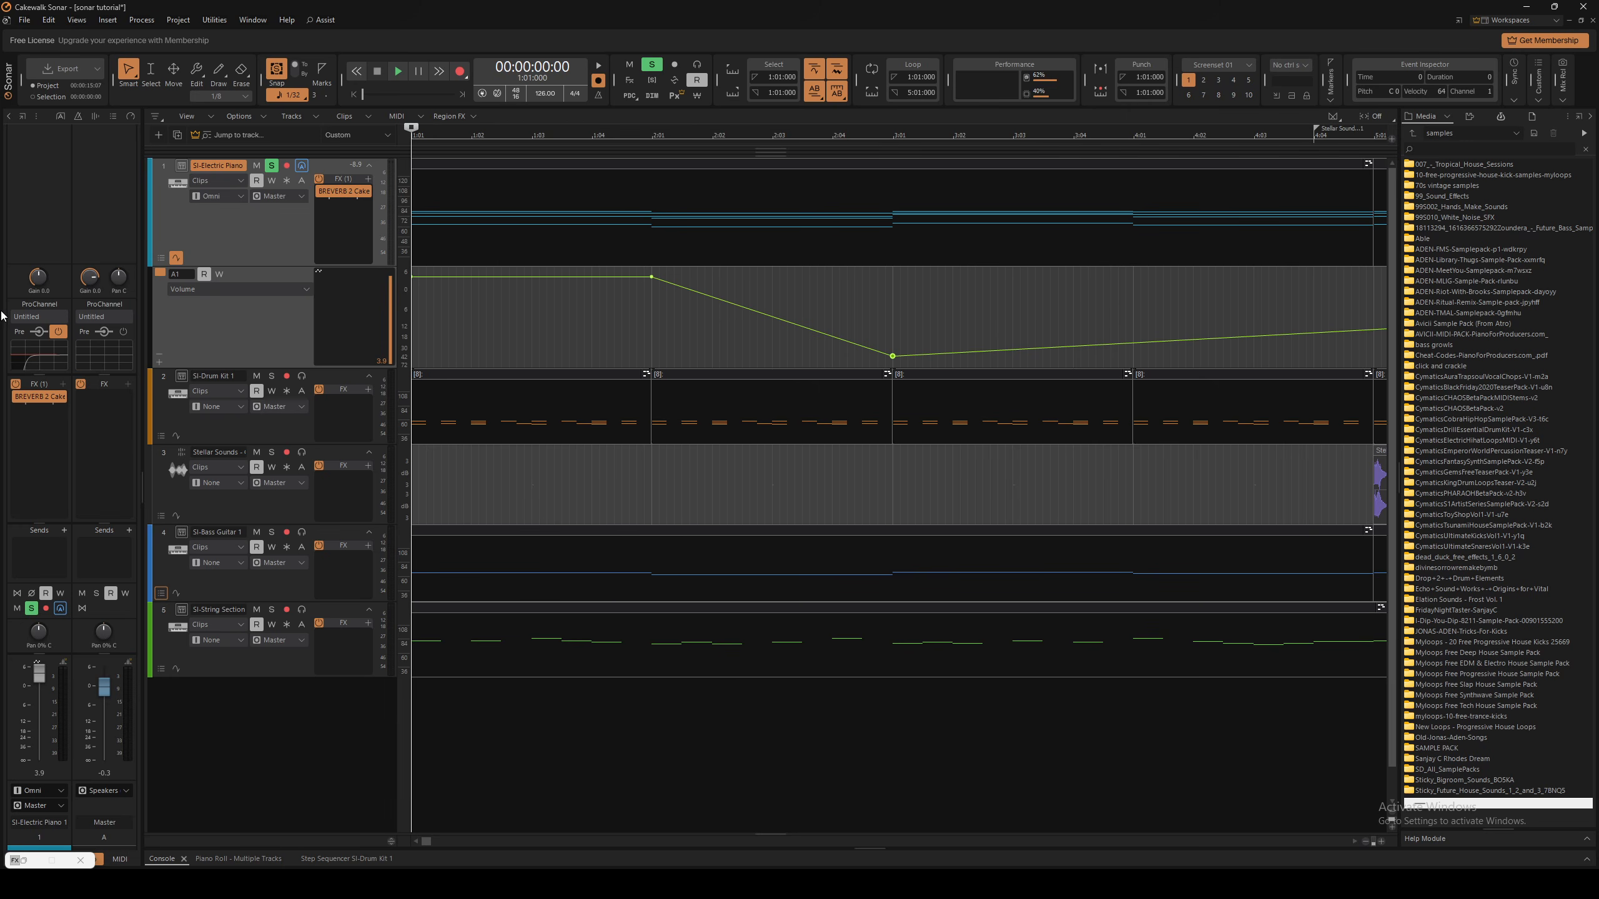
Play the electric piano through to the end of the clips to hear the volume automation
key("space")
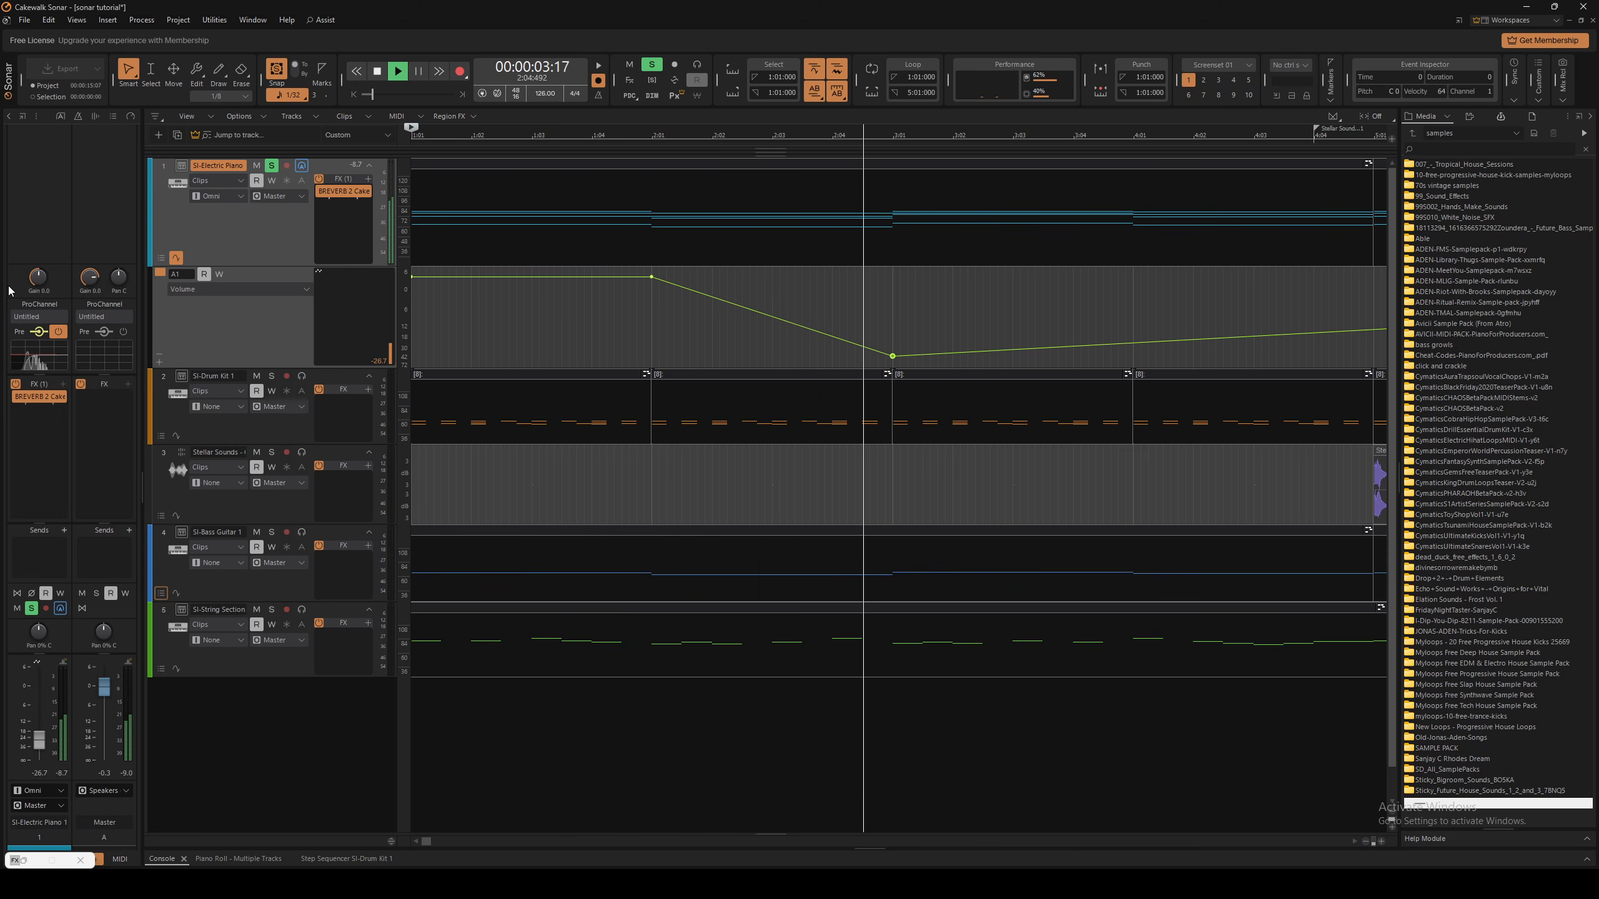
scroll(961, 340, "down", 3)
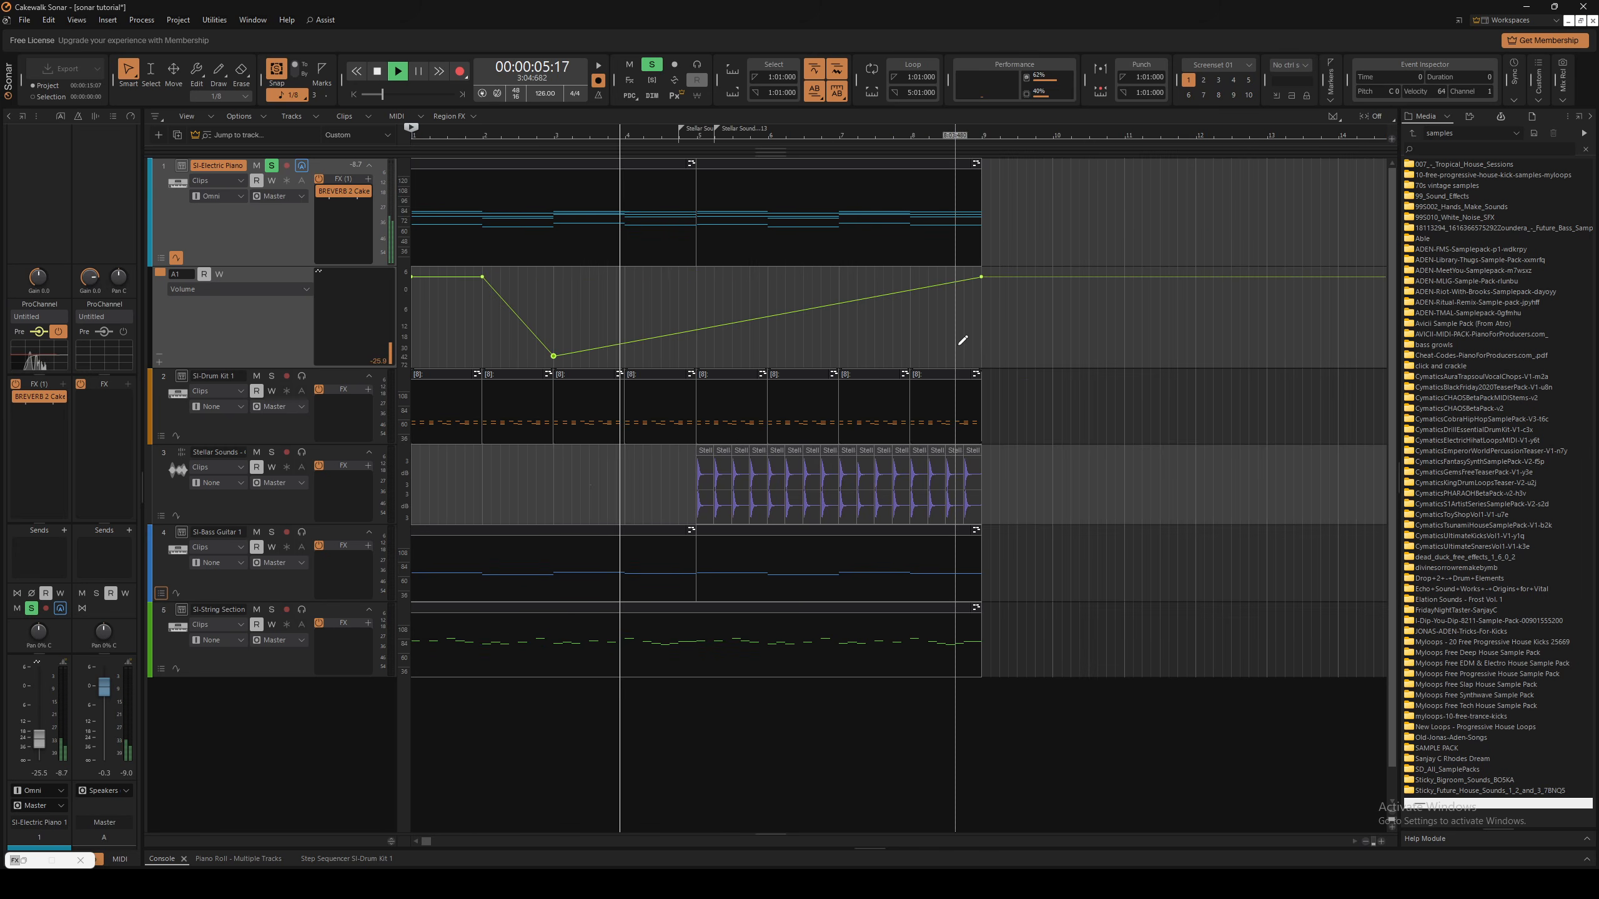
scroll(581, 320, "right", 2)
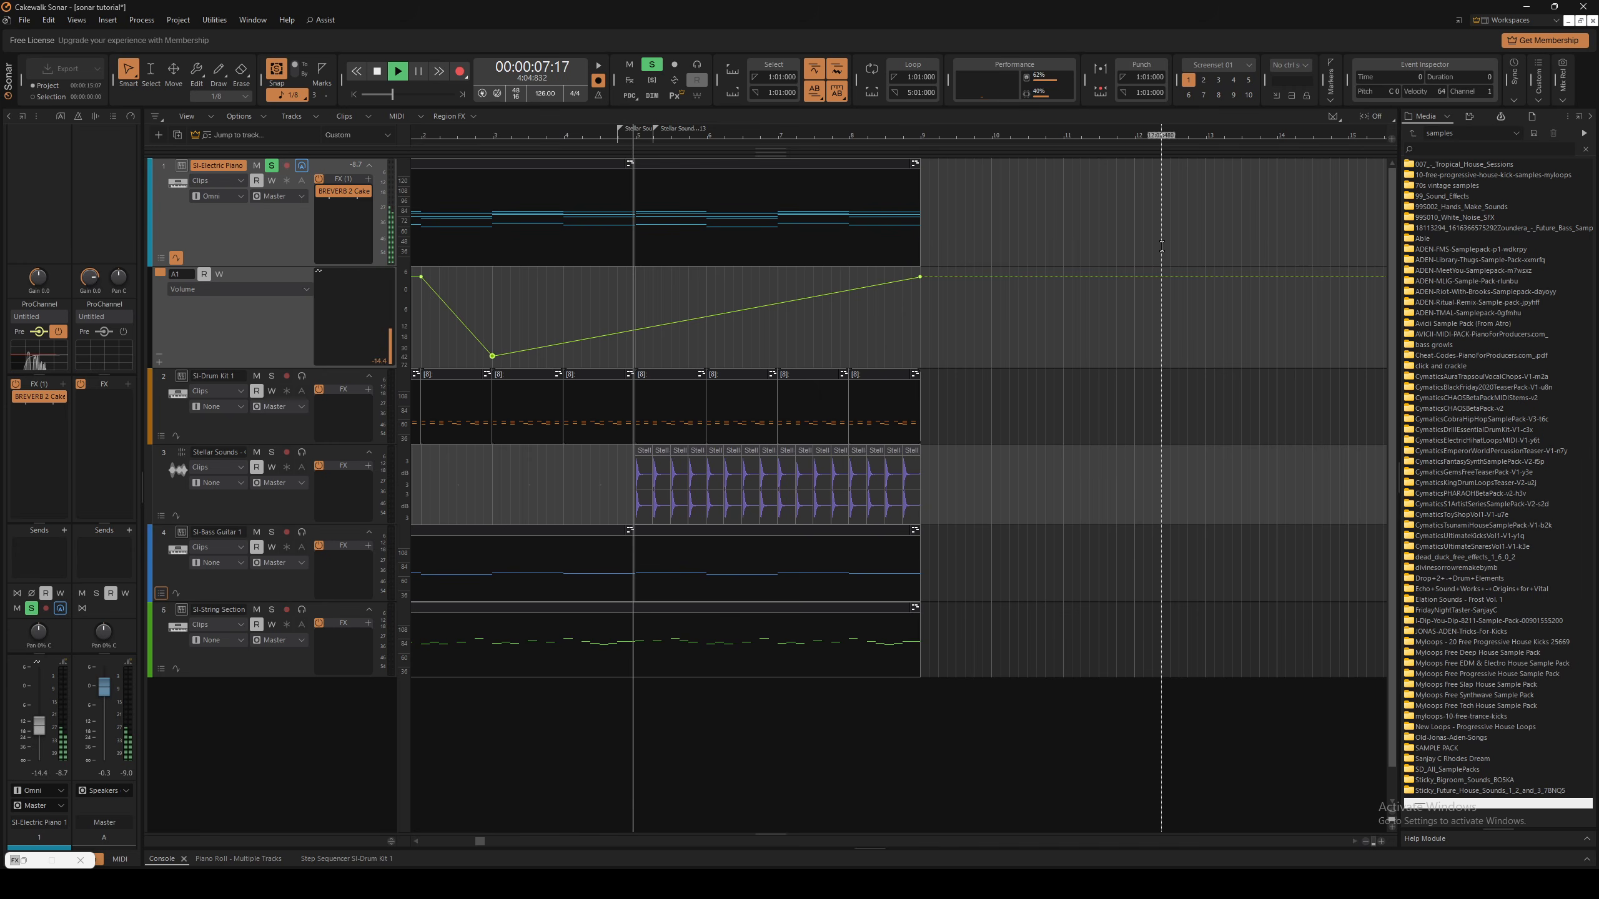
scroll(857, 339, "up", 3)
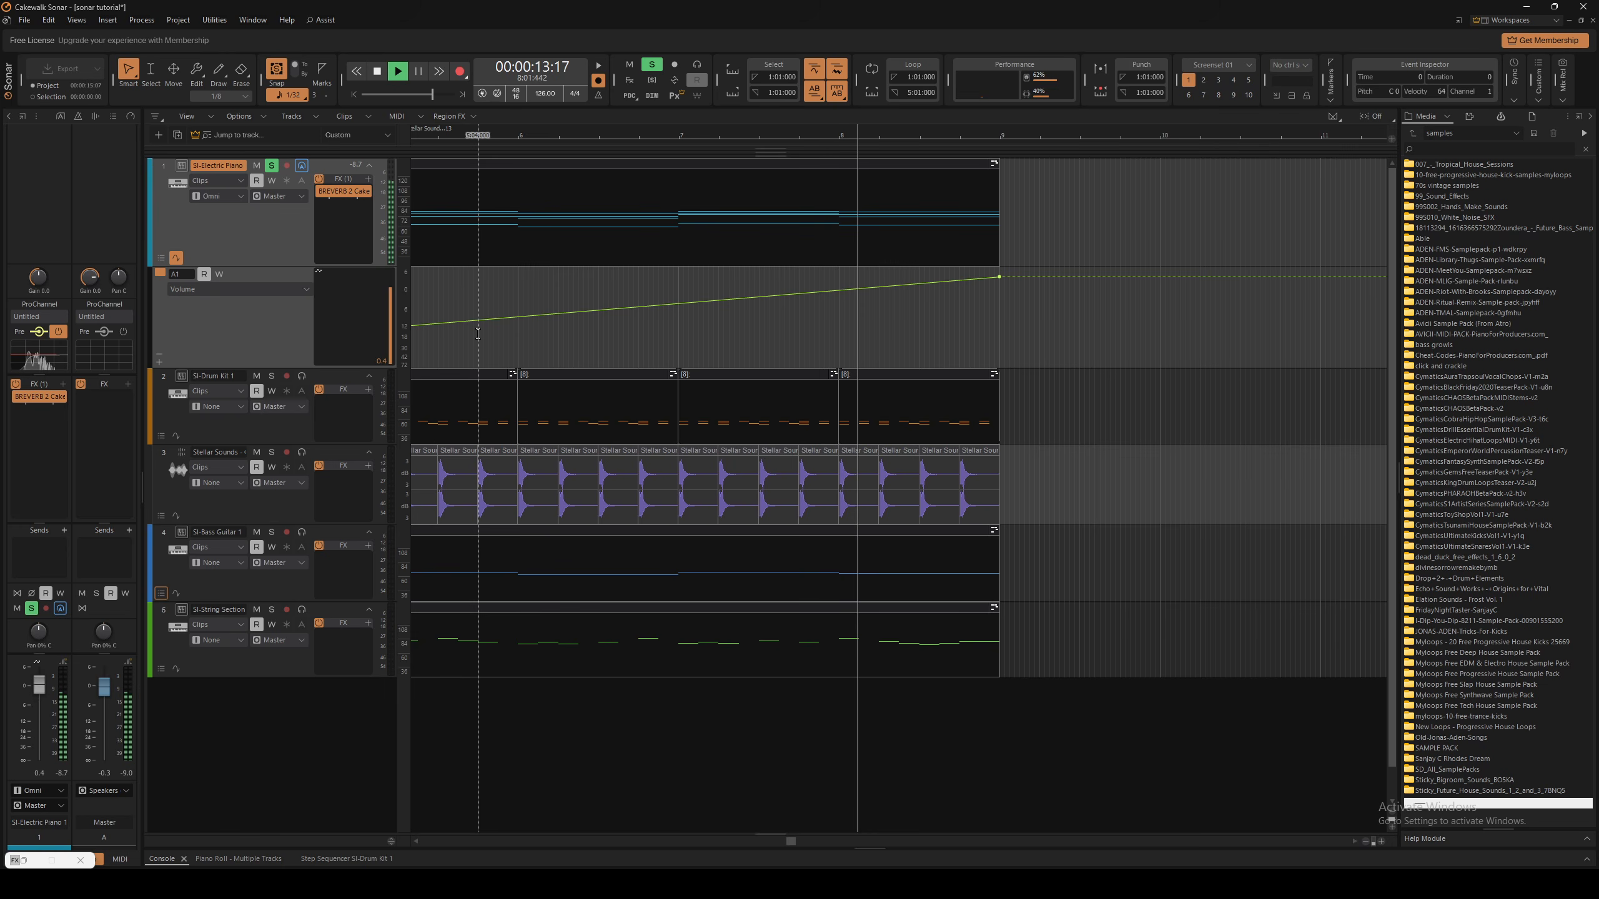
key("space")
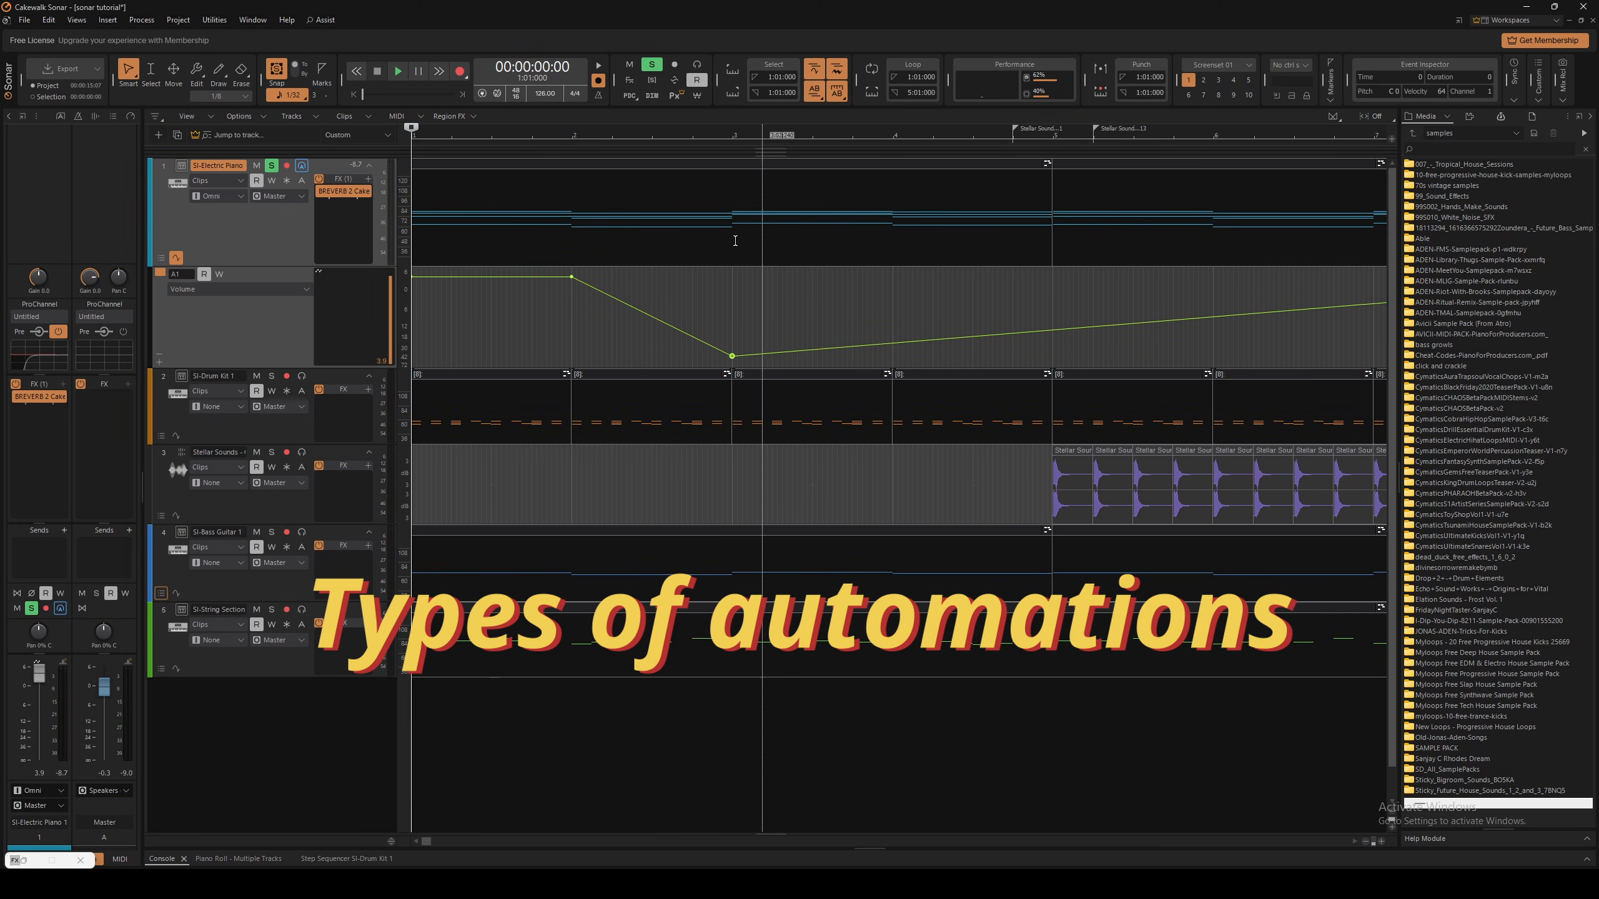
Switch the electric piano's automation lane to Pan and add nodes at bars 3 and 4, with one between them pulled almost fully right
left_click(307, 291)
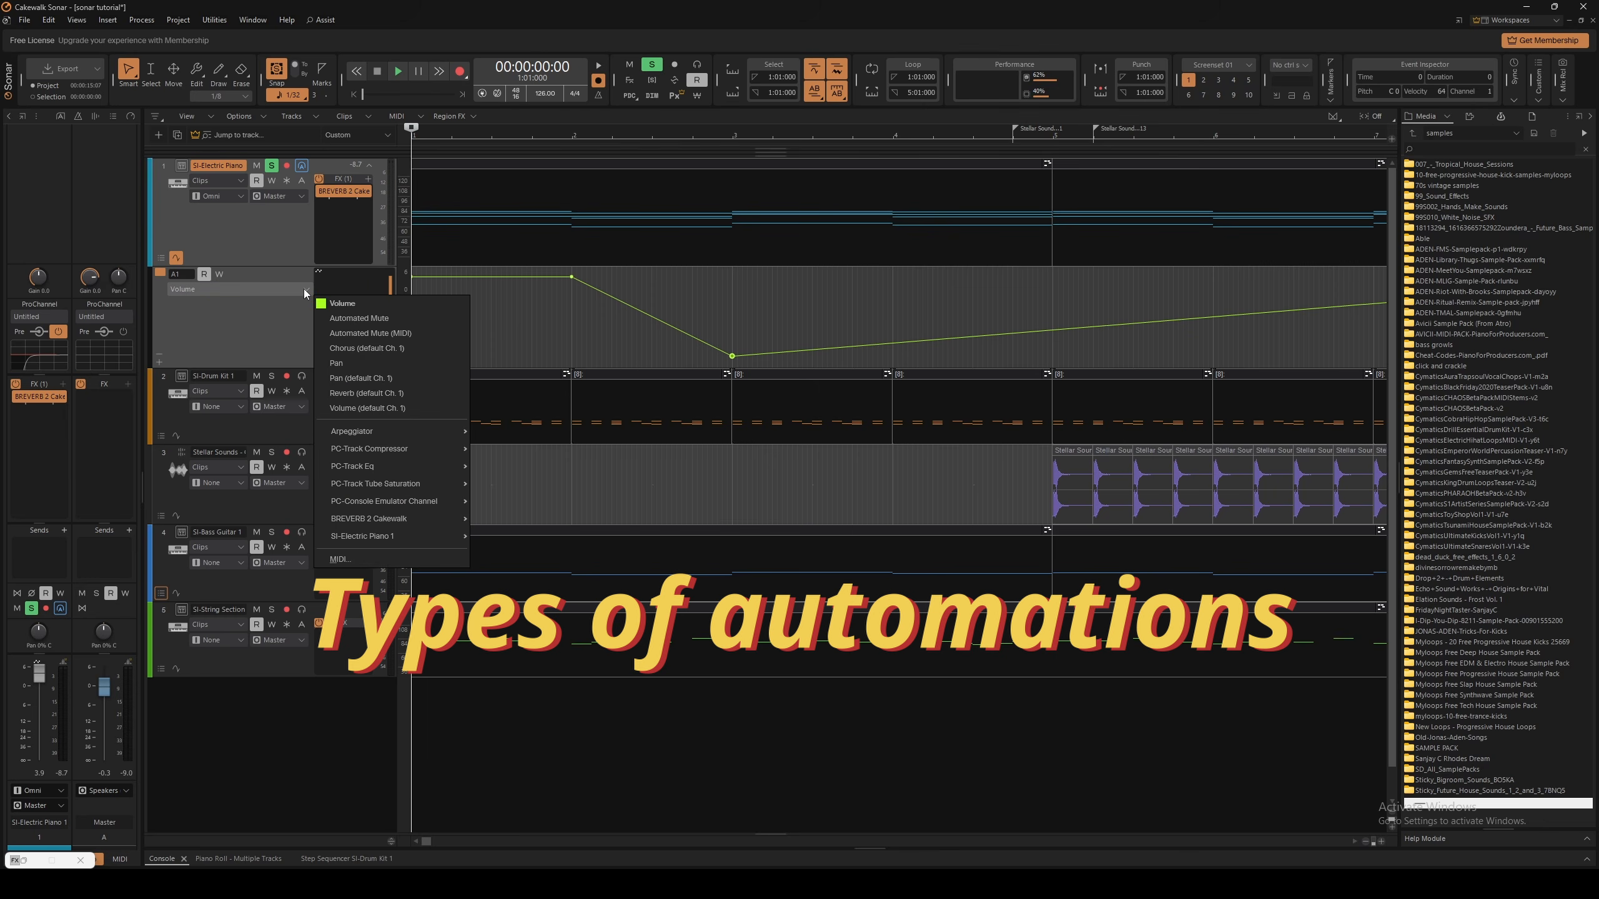
left_click(368, 364)
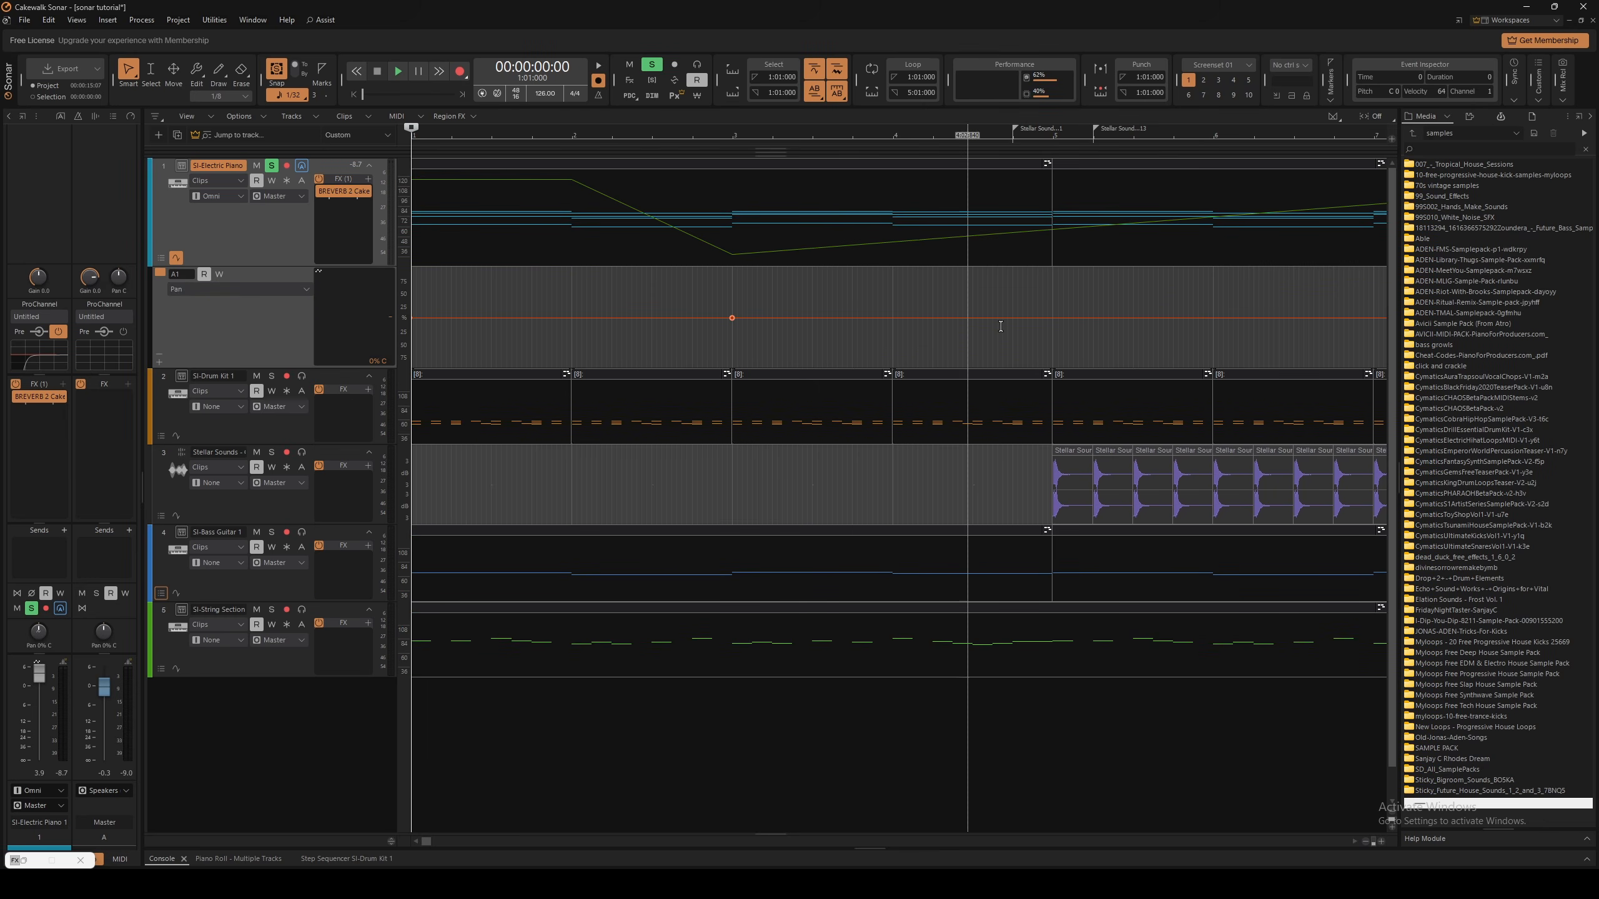
left_click(897, 317)
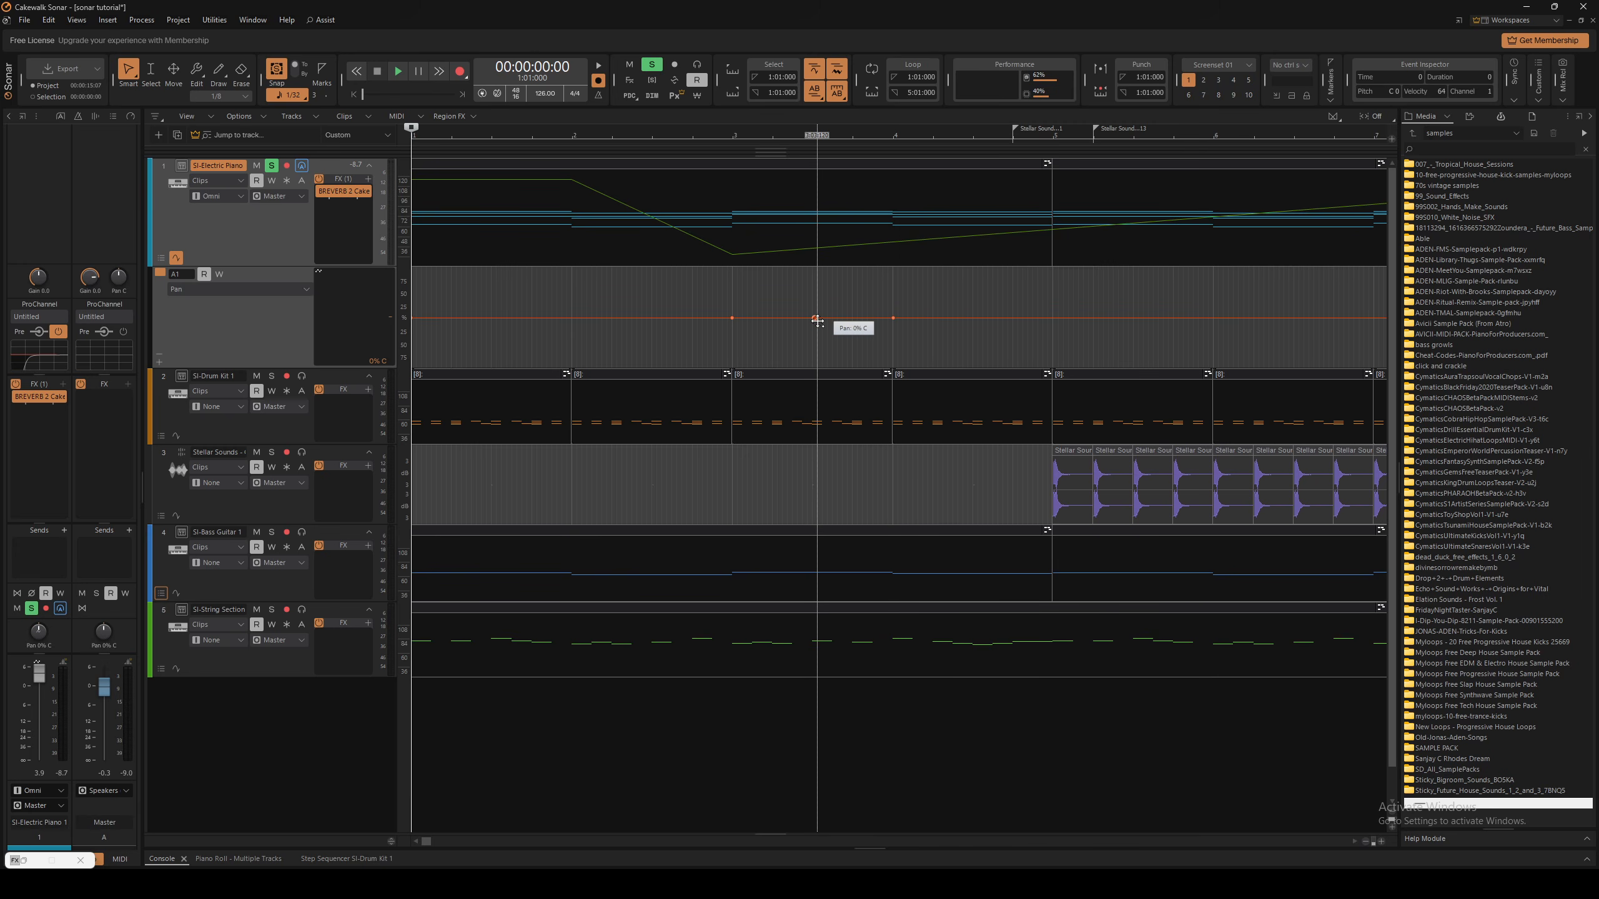
left_click_drag(816, 319, 812, 365)
left_click(678, 233)
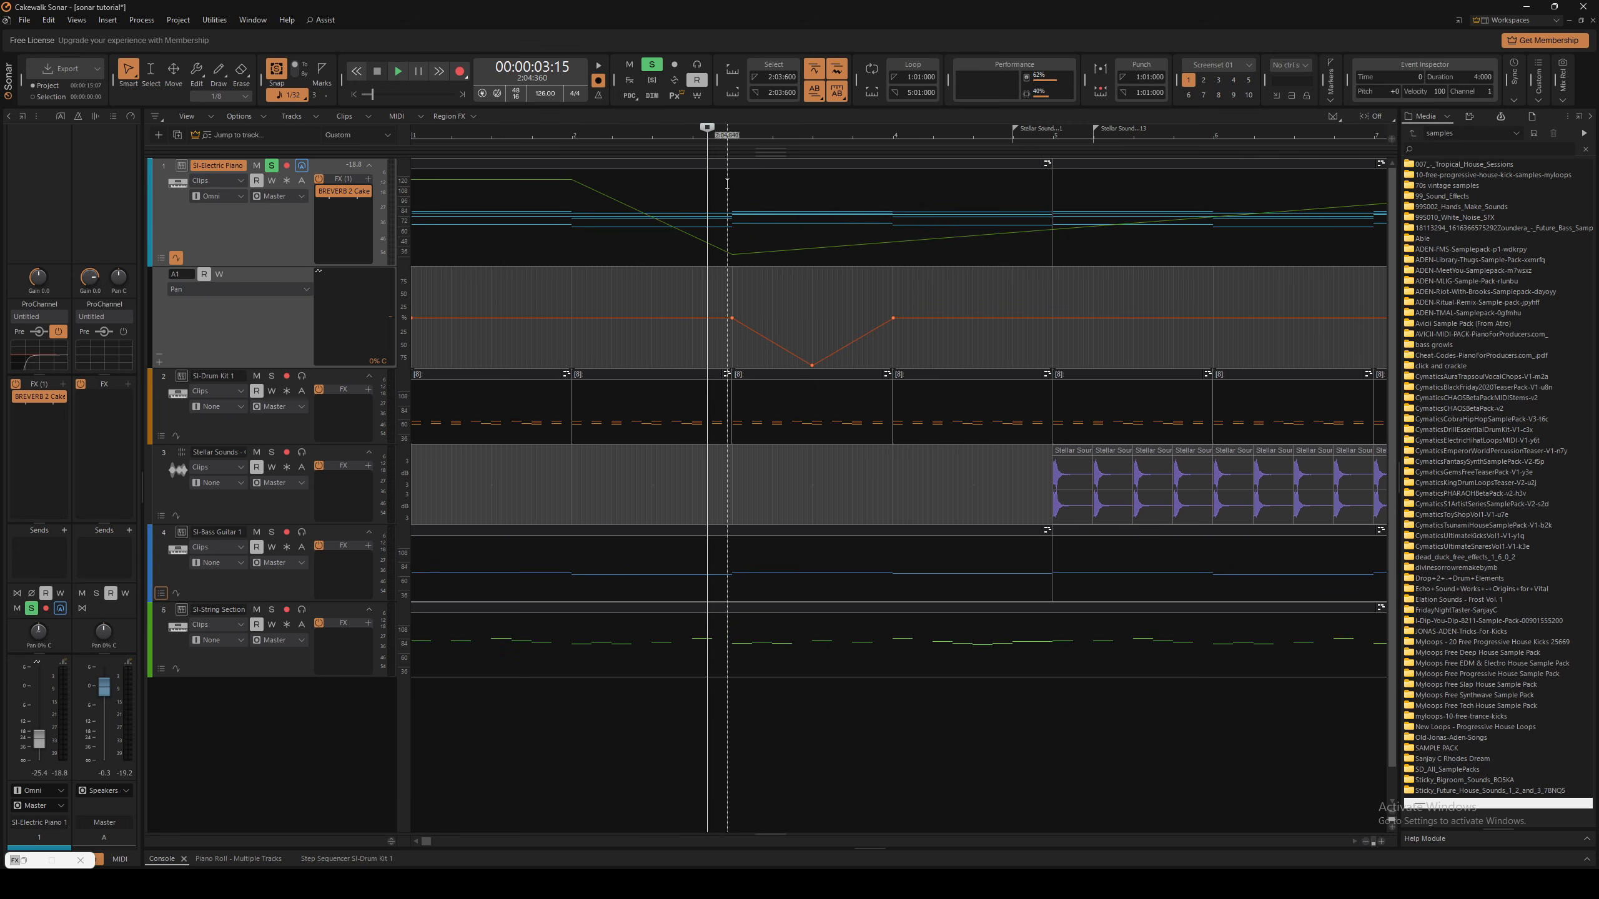
Add a Volume lane below the Pan lane, raise the volume envelope to a nearly flat line and delete the node just after bar 2
left_click(160, 362)
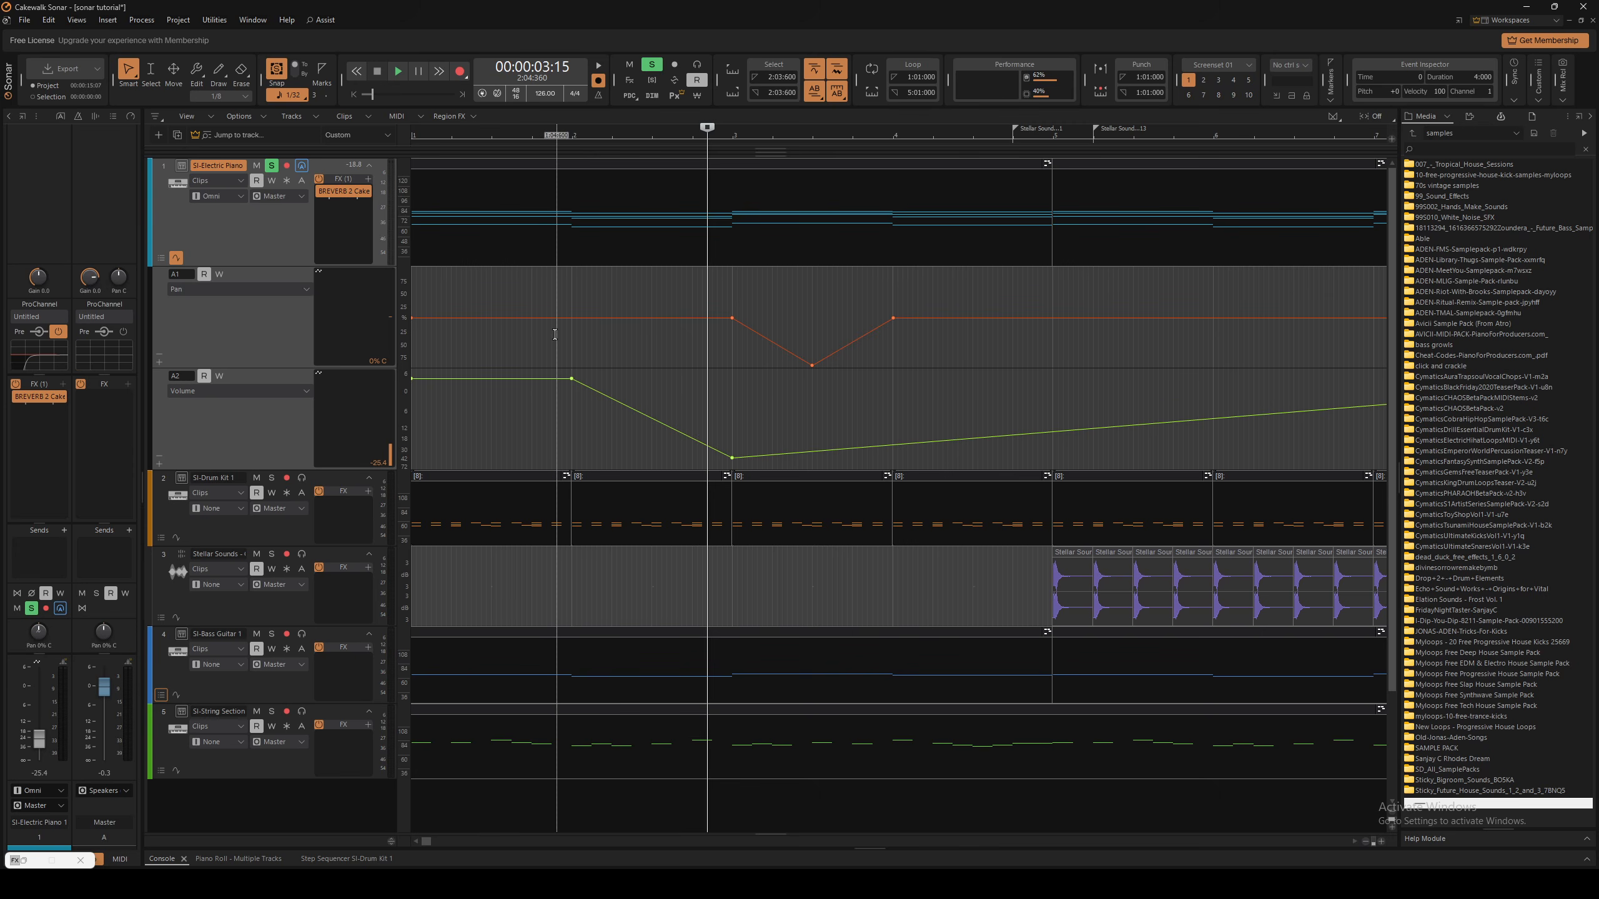
left_click_drag(557, 353, 527, 384)
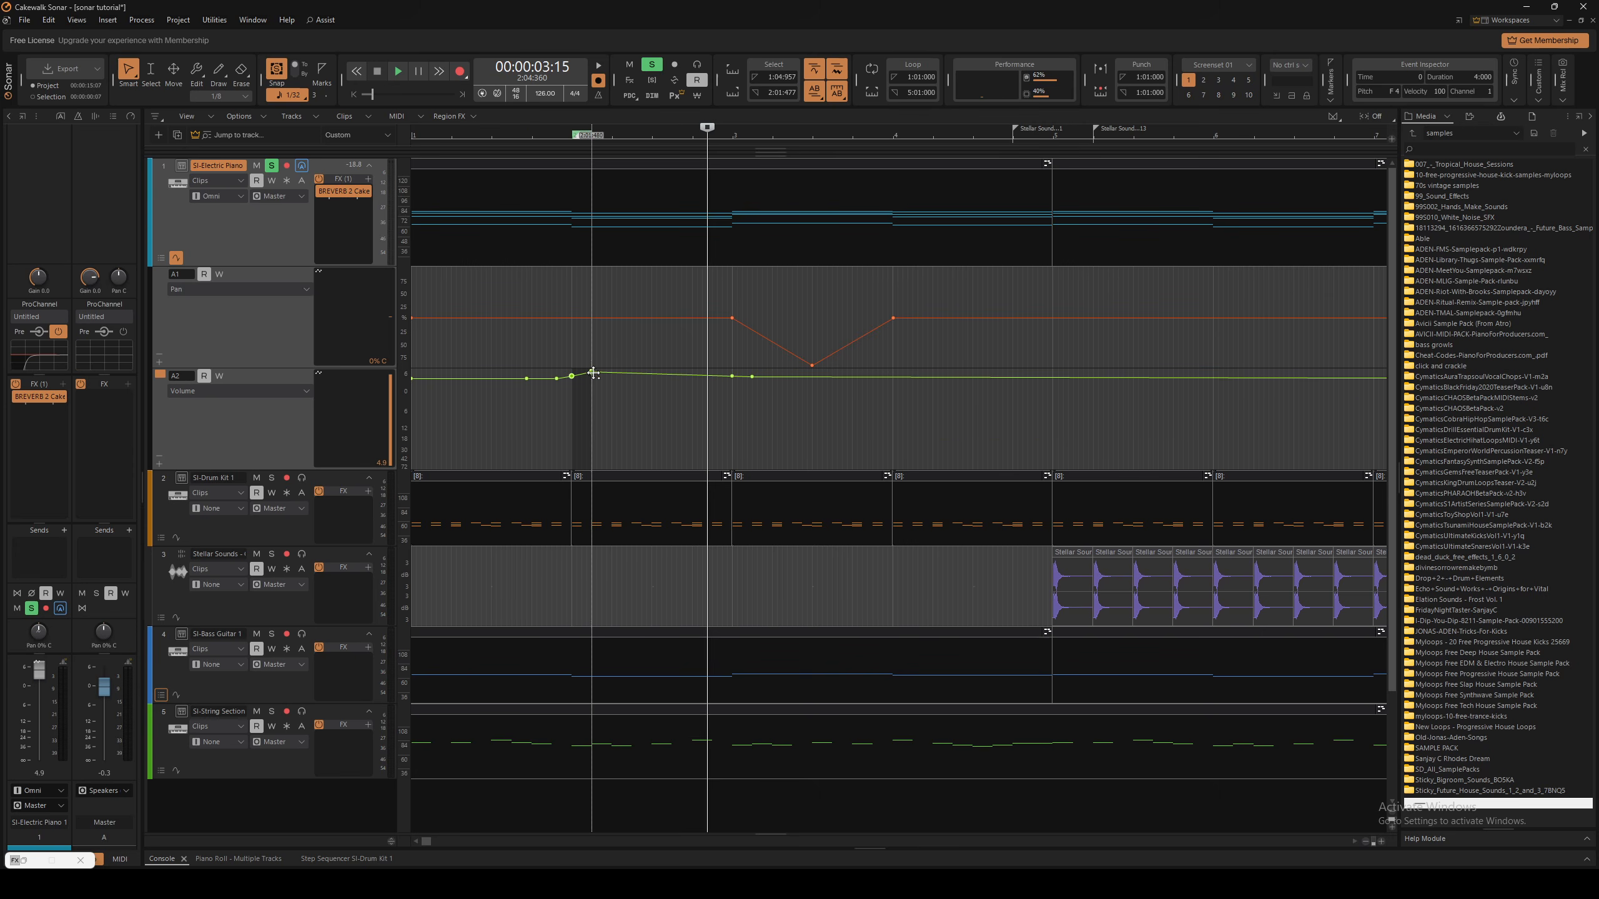
right_click(592, 371)
left_click(628, 395)
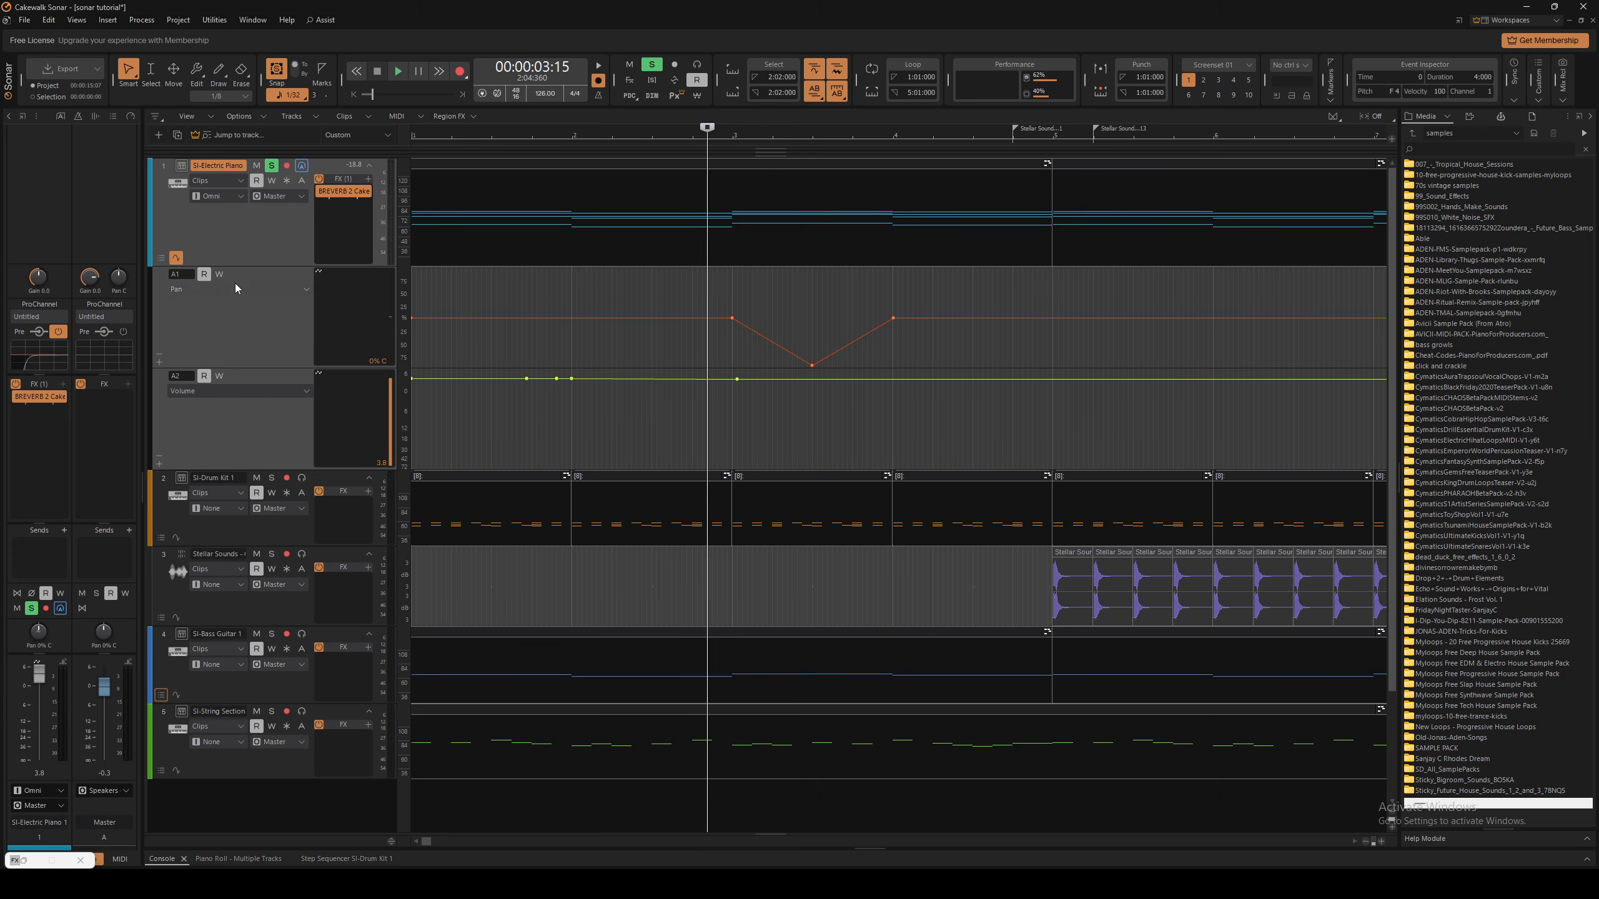
Play the electric piano from just before bar 3 to hear the pan automation
key("space")
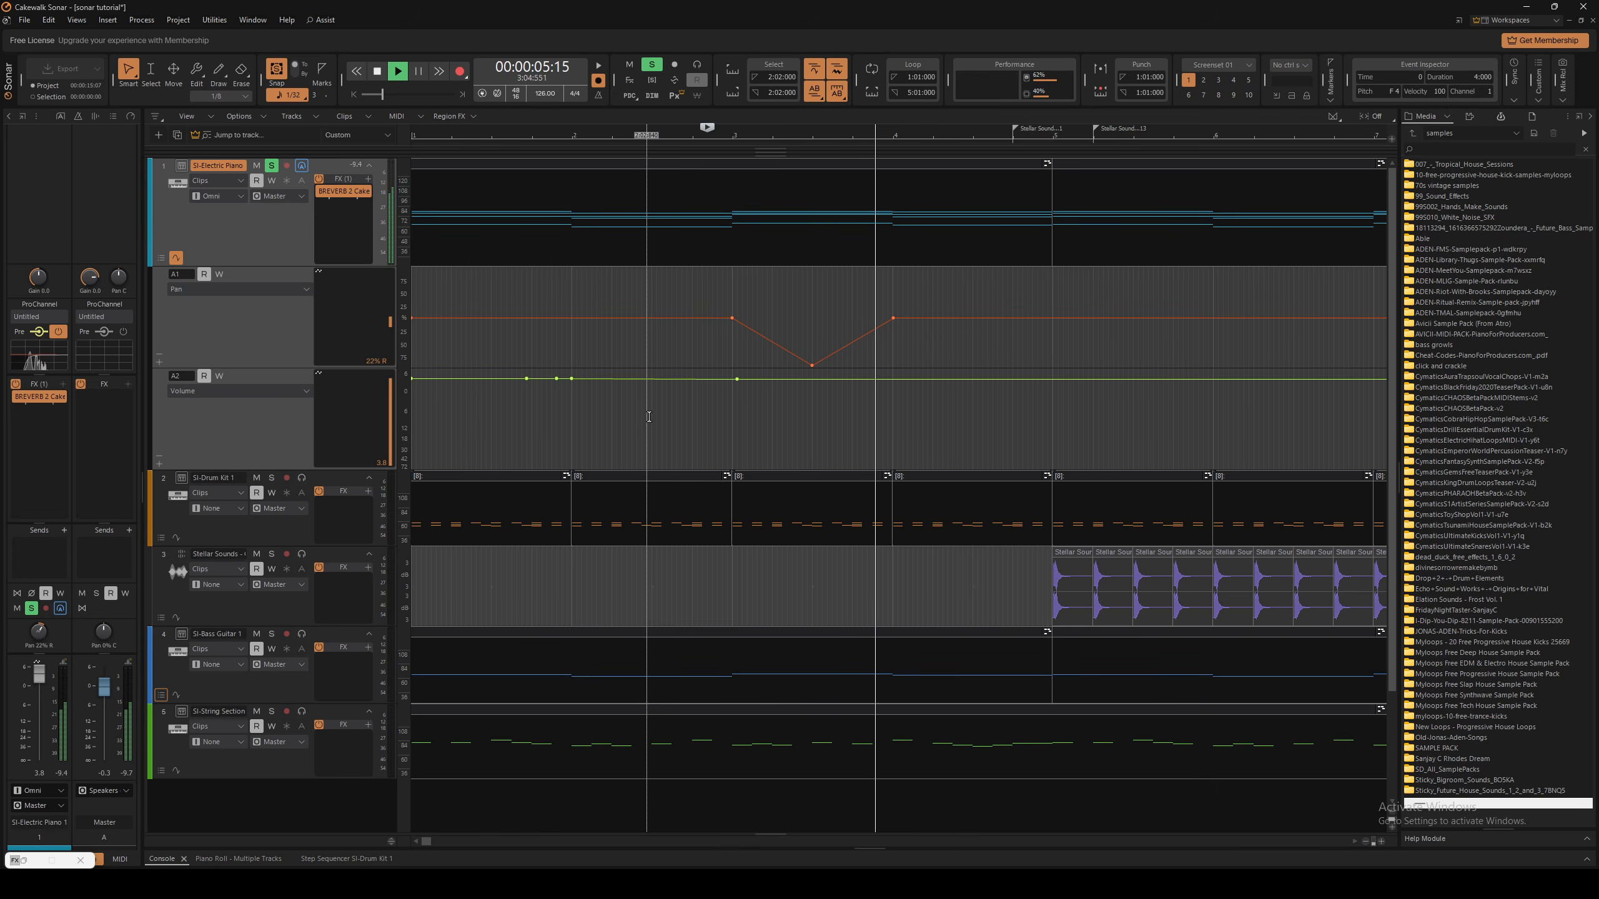
key("space")
scroll(797, 400, "down", 2)
scroll(782, 400, "up", 2)
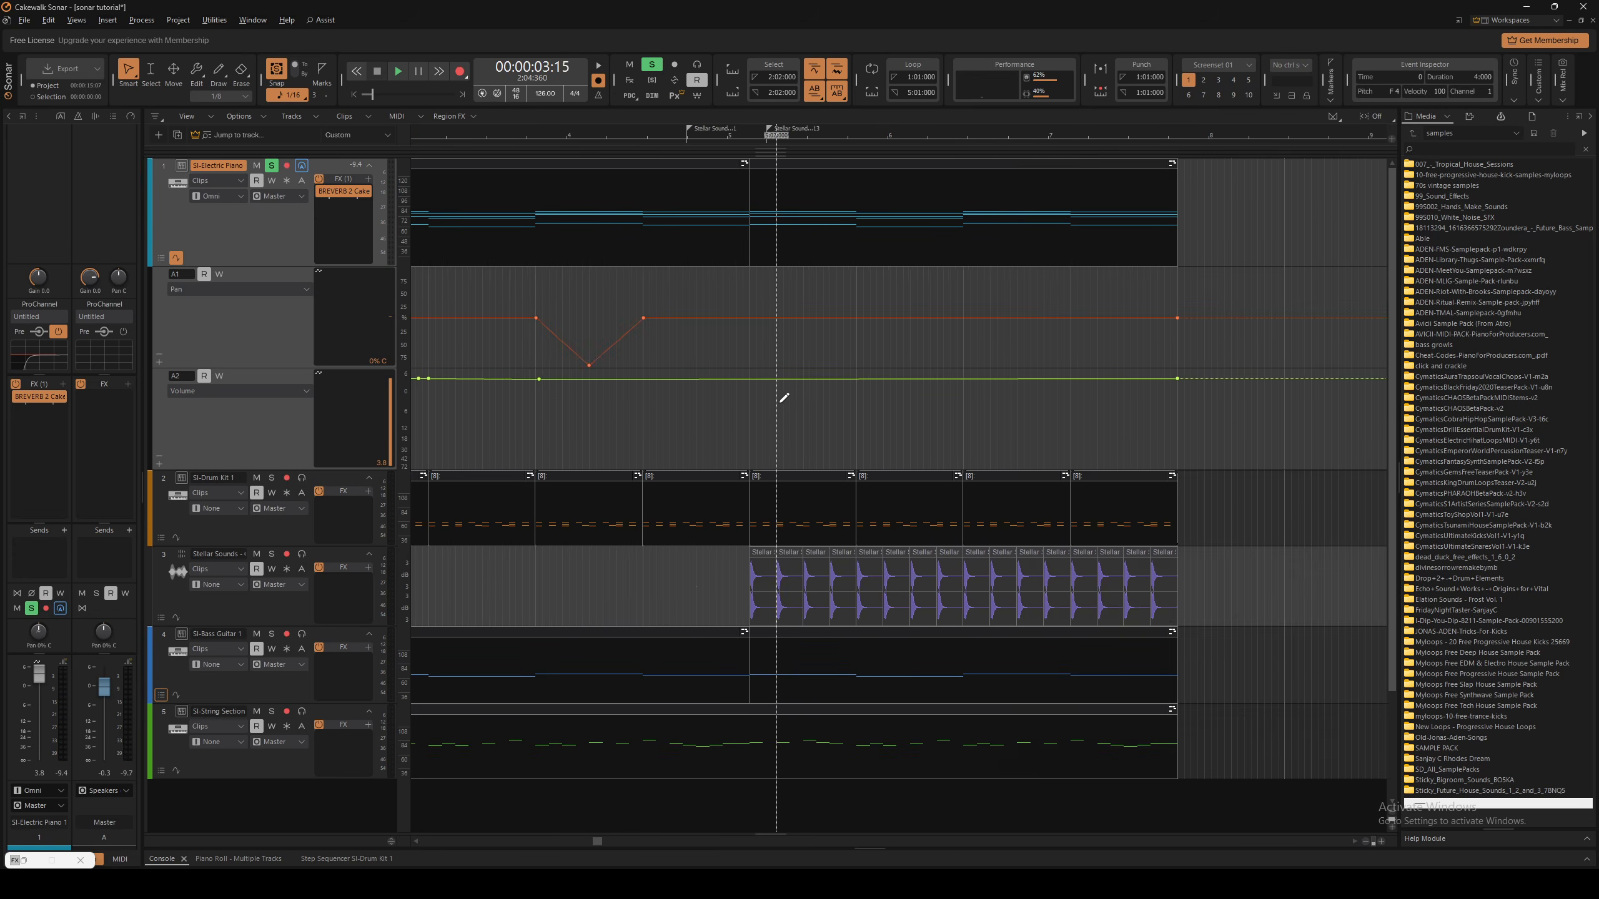
scroll(630, 391, "left", 2)
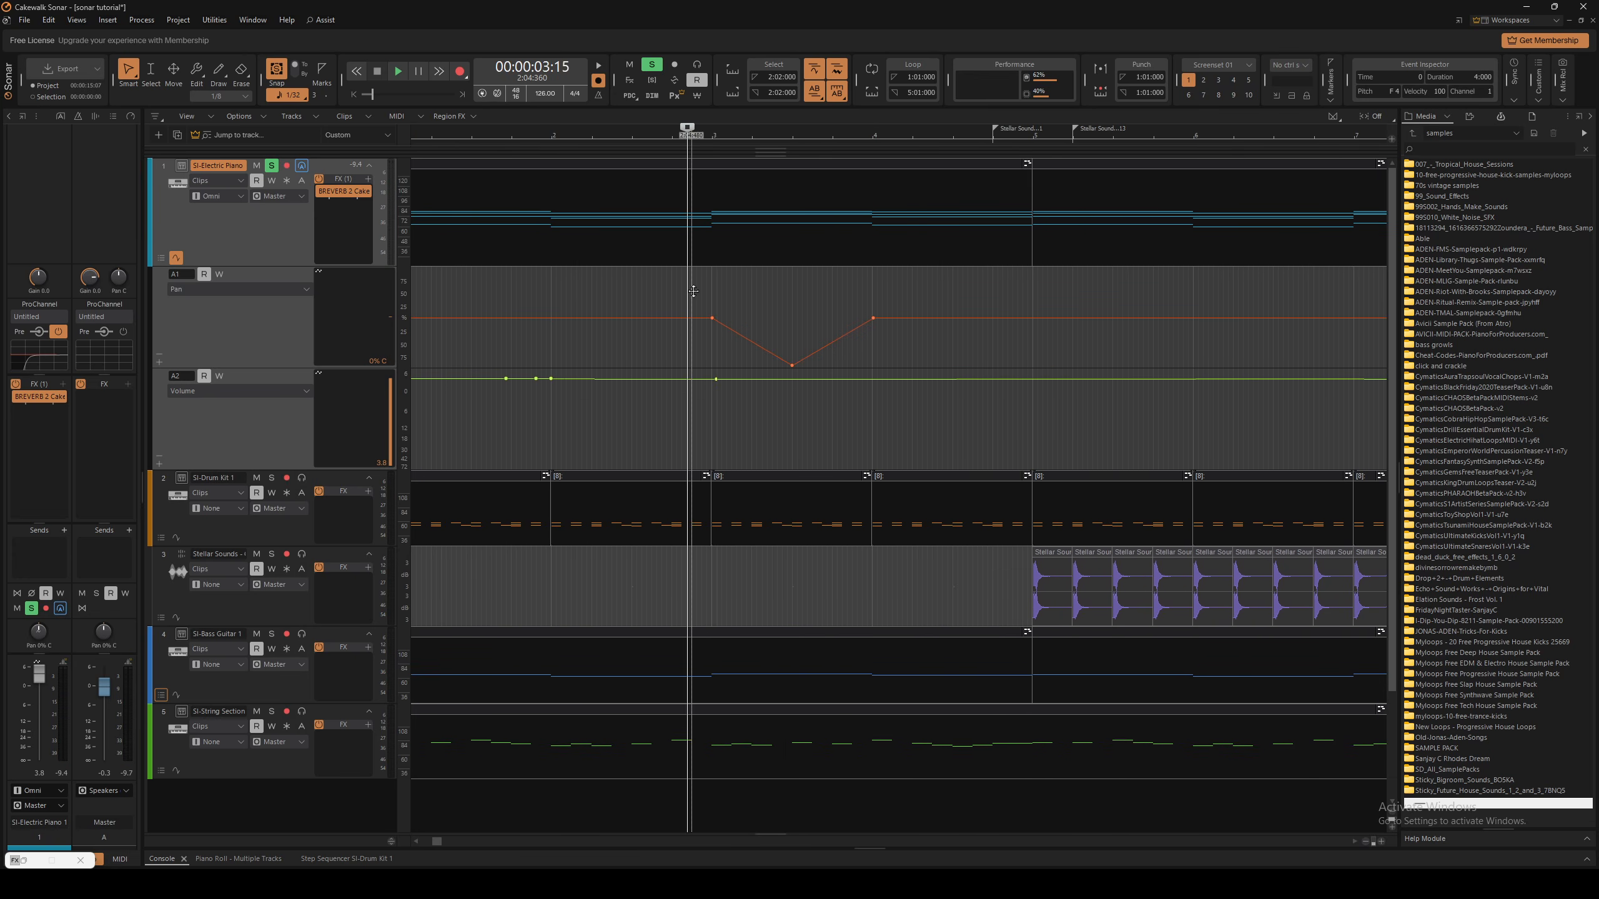
Delete the pan node at bar 4 and select the two remaining nodes of the falling pan segment
left_click_drag(672, 284, 908, 372)
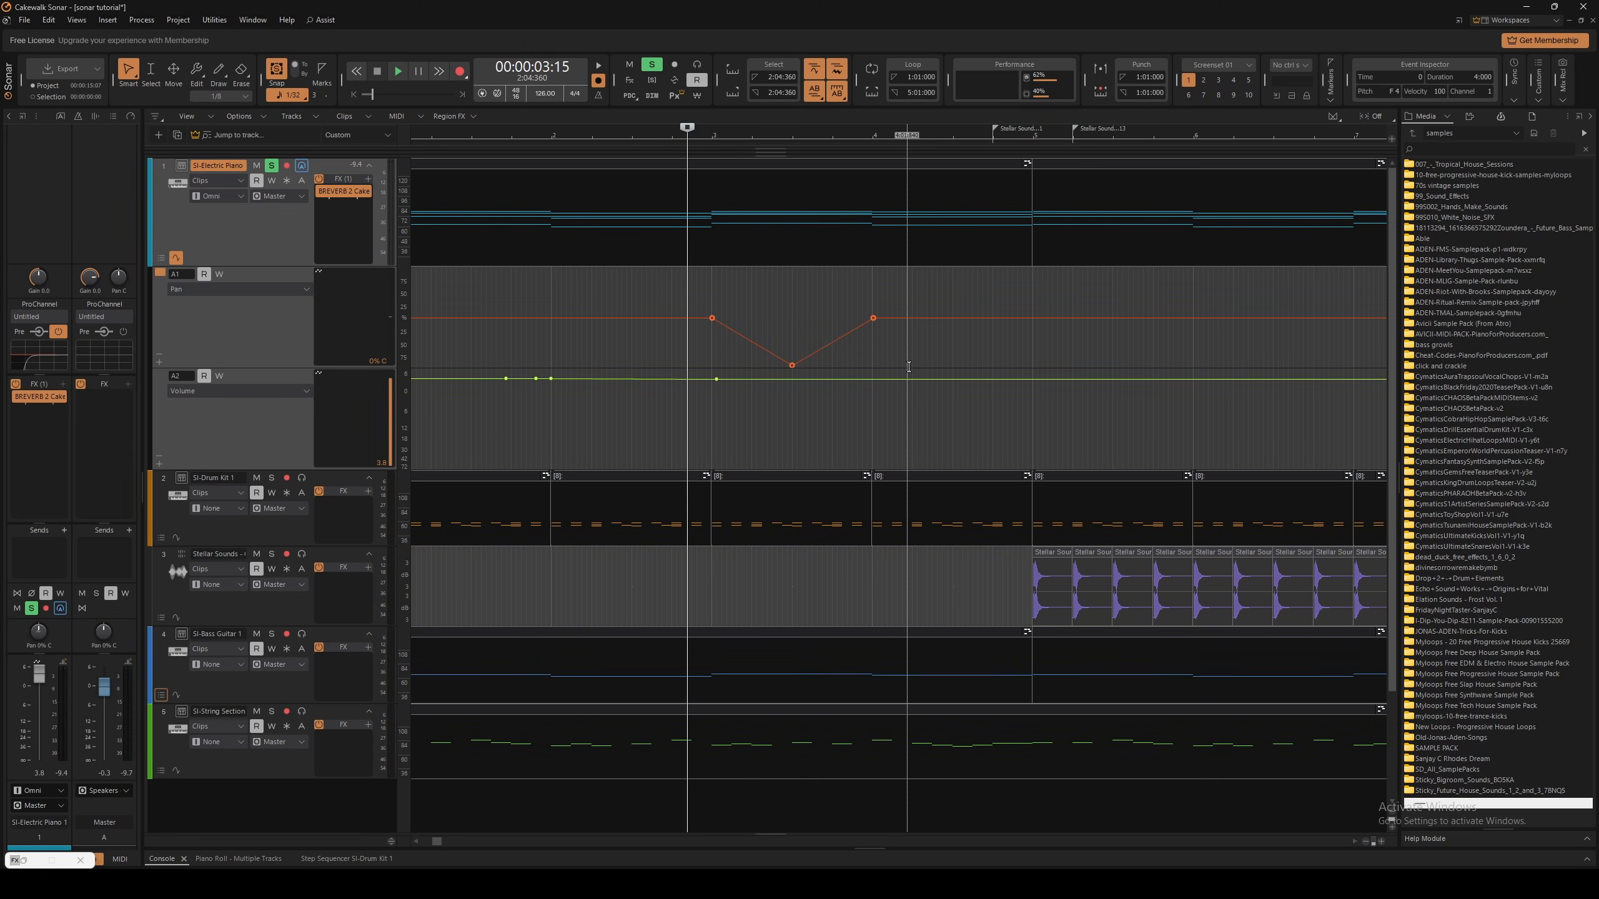
right_click(872, 318)
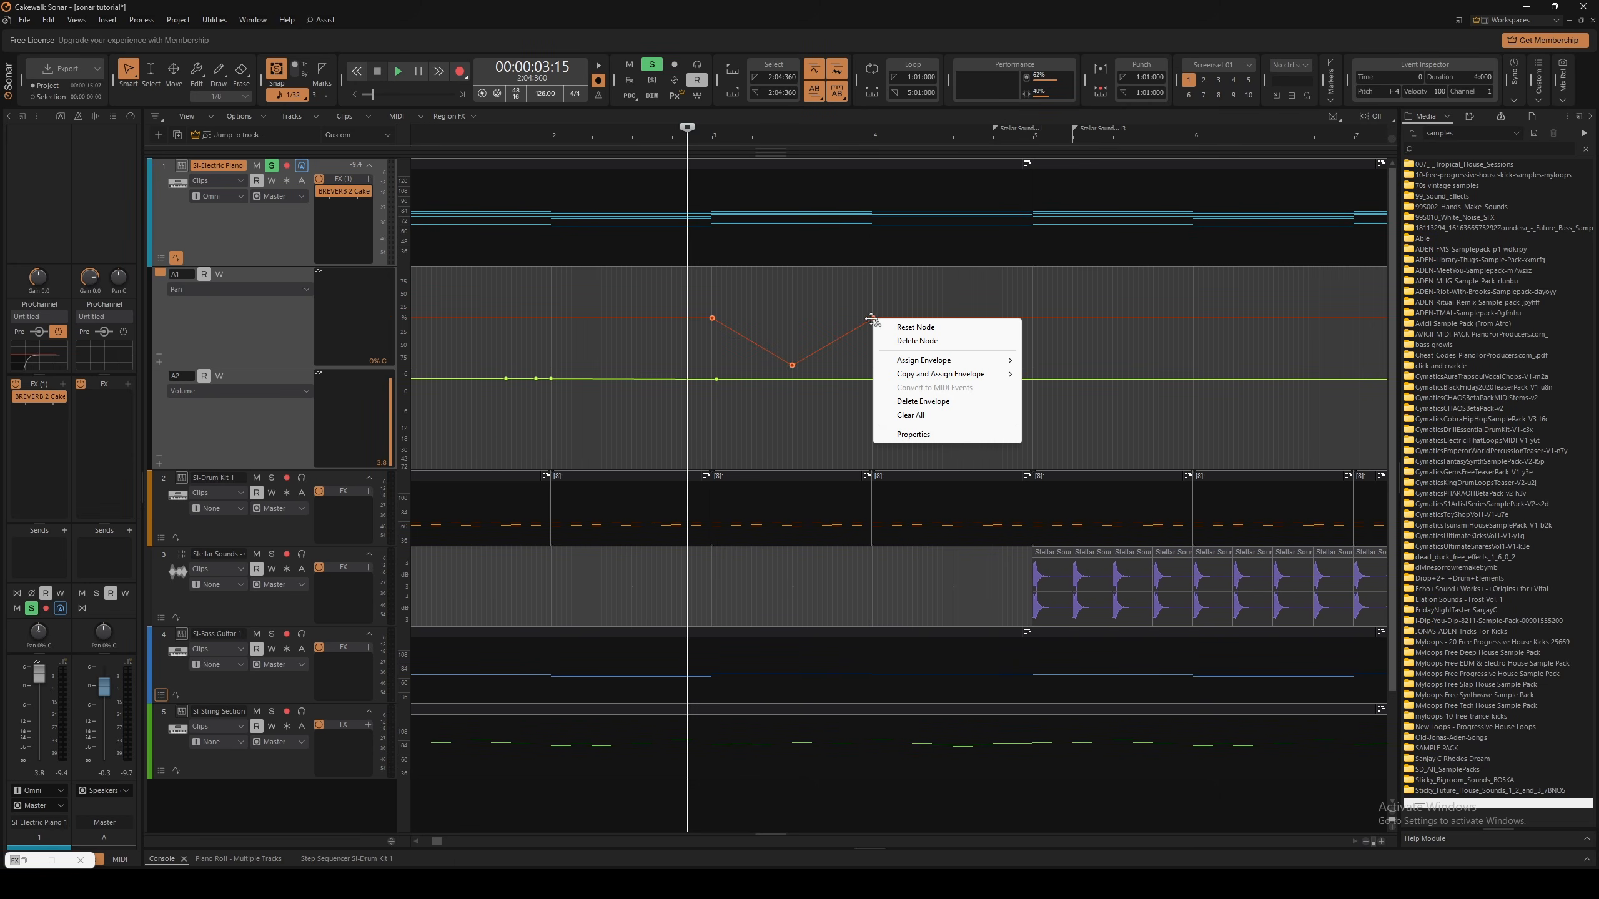
left_click(896, 342)
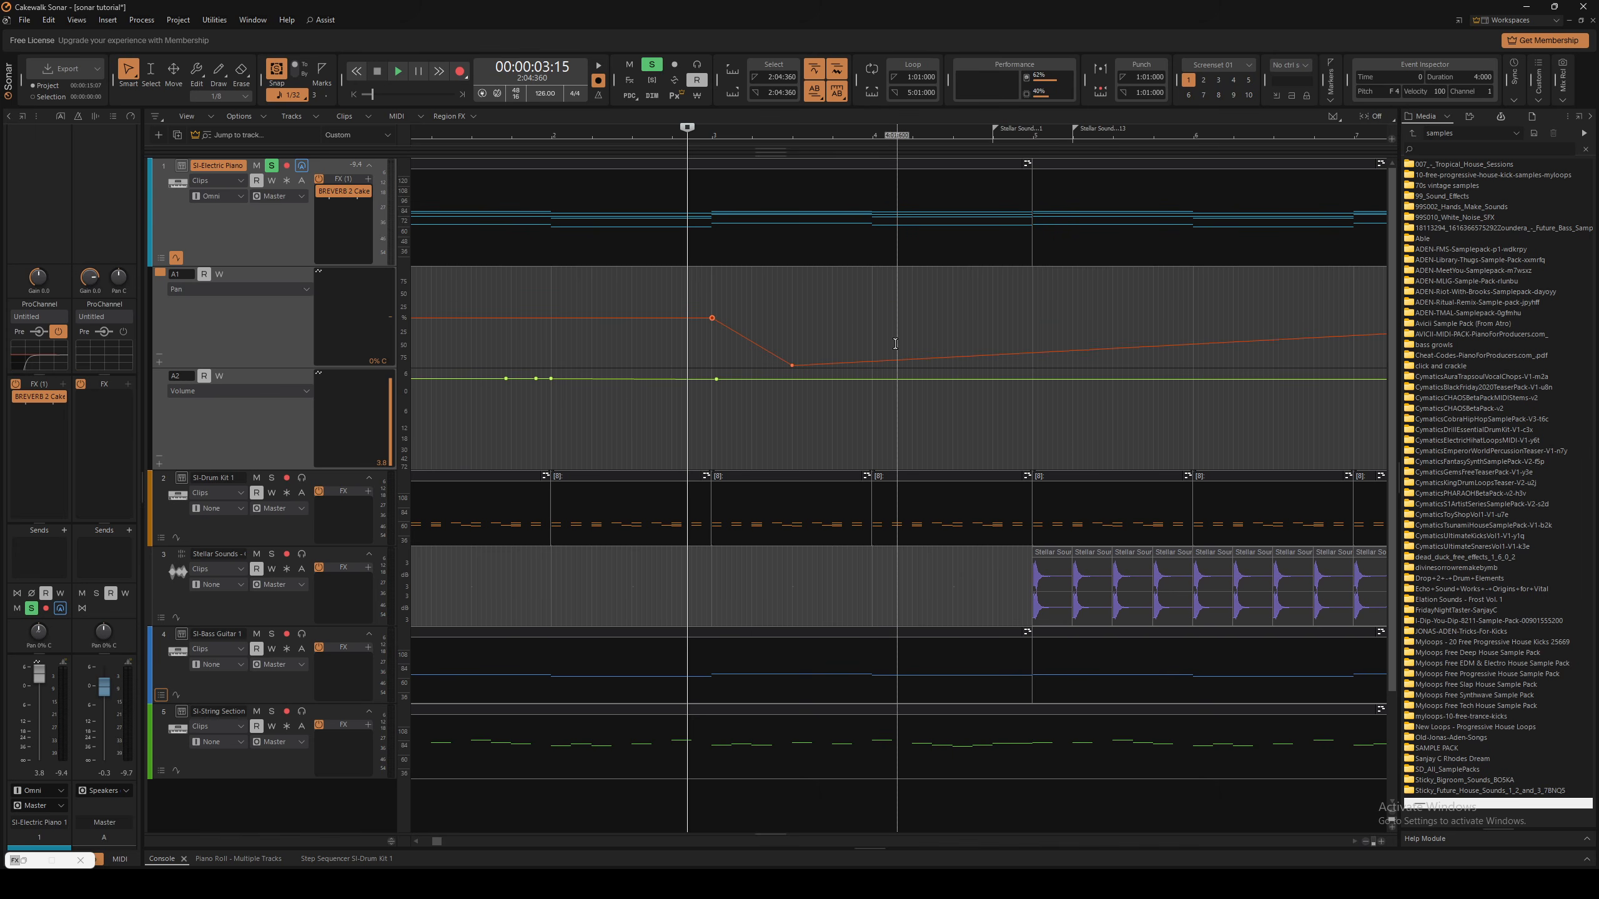
right_click(792, 368)
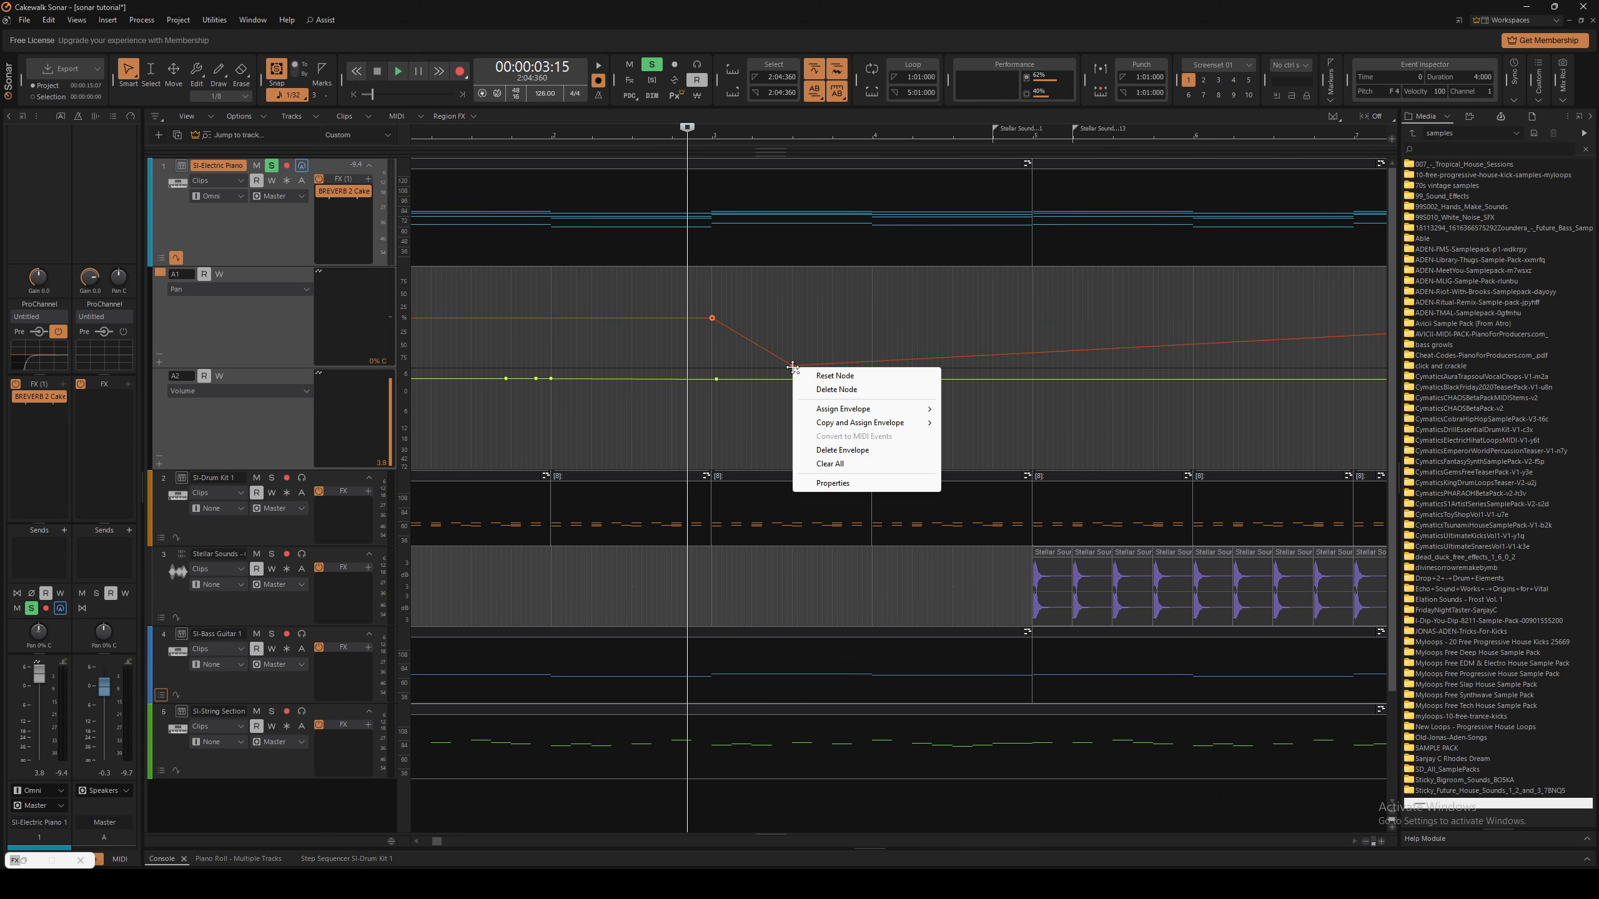
left_click(802, 310)
left_click_drag(688, 292, 834, 374)
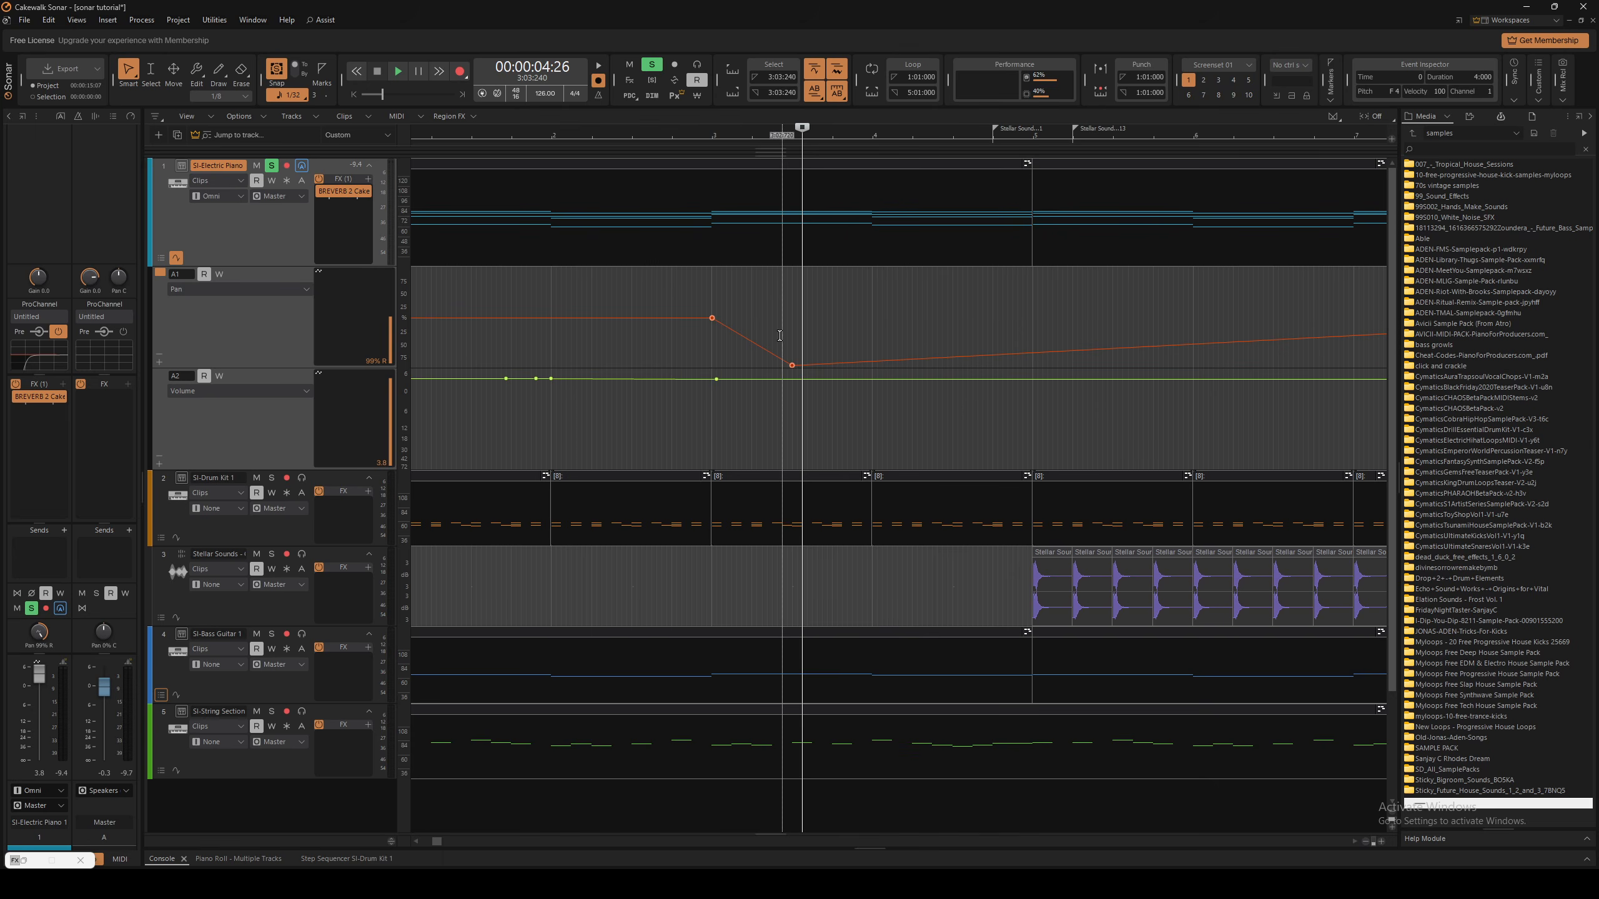
Shape the falling pan segment after bar 3 as a Fast Curve, play it briefly, and change it to a Slow Curve
right_click(748, 331)
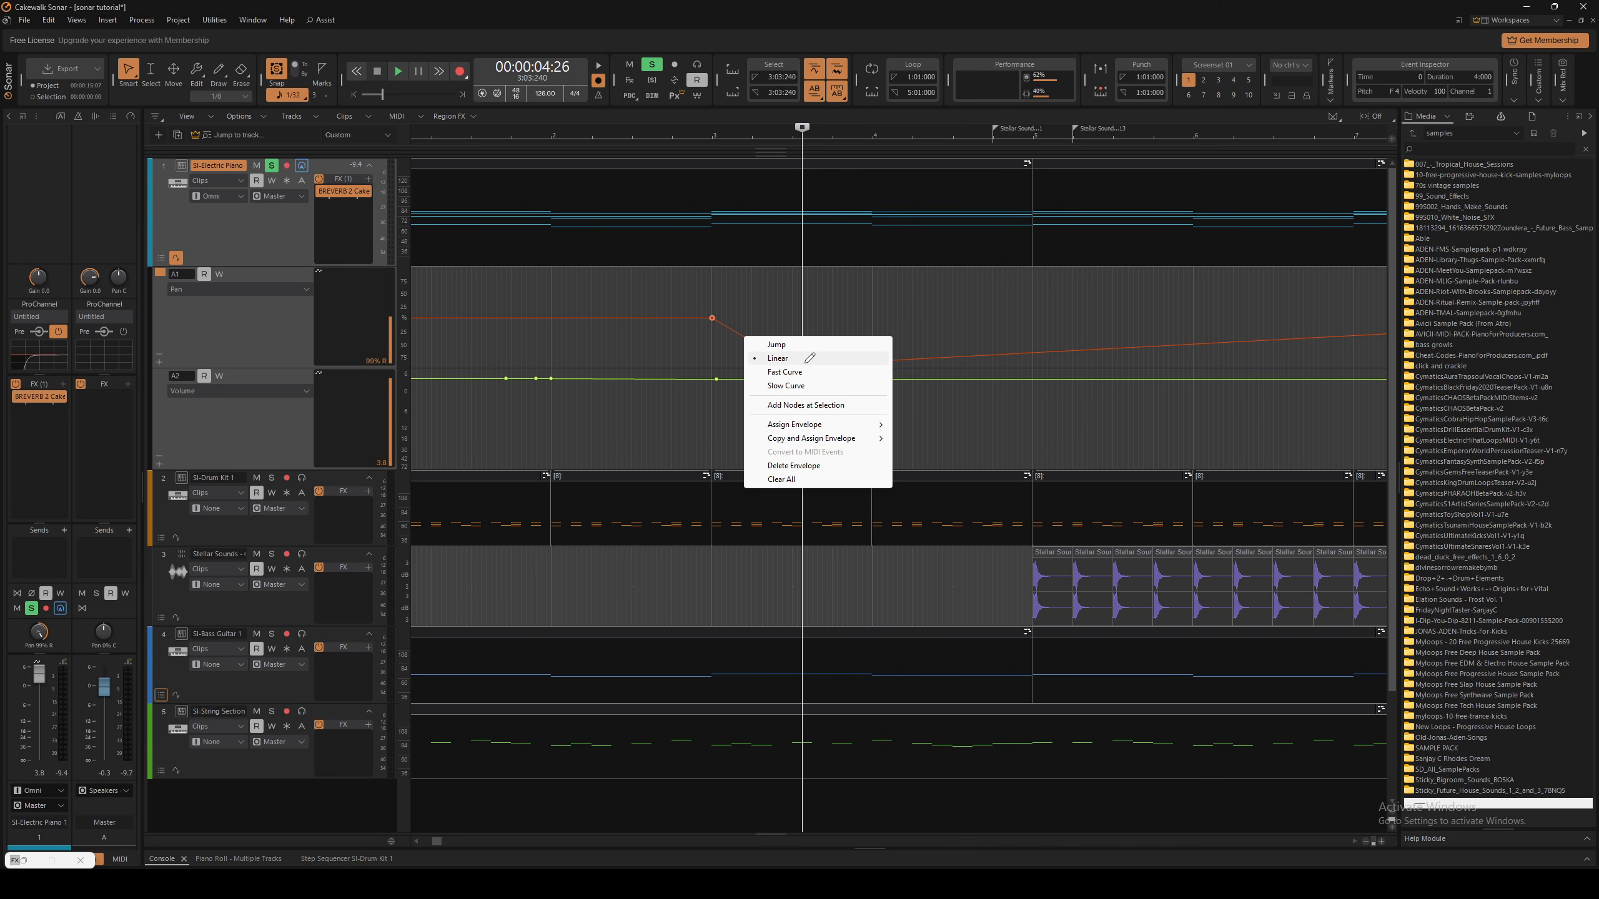
left_click(784, 371)
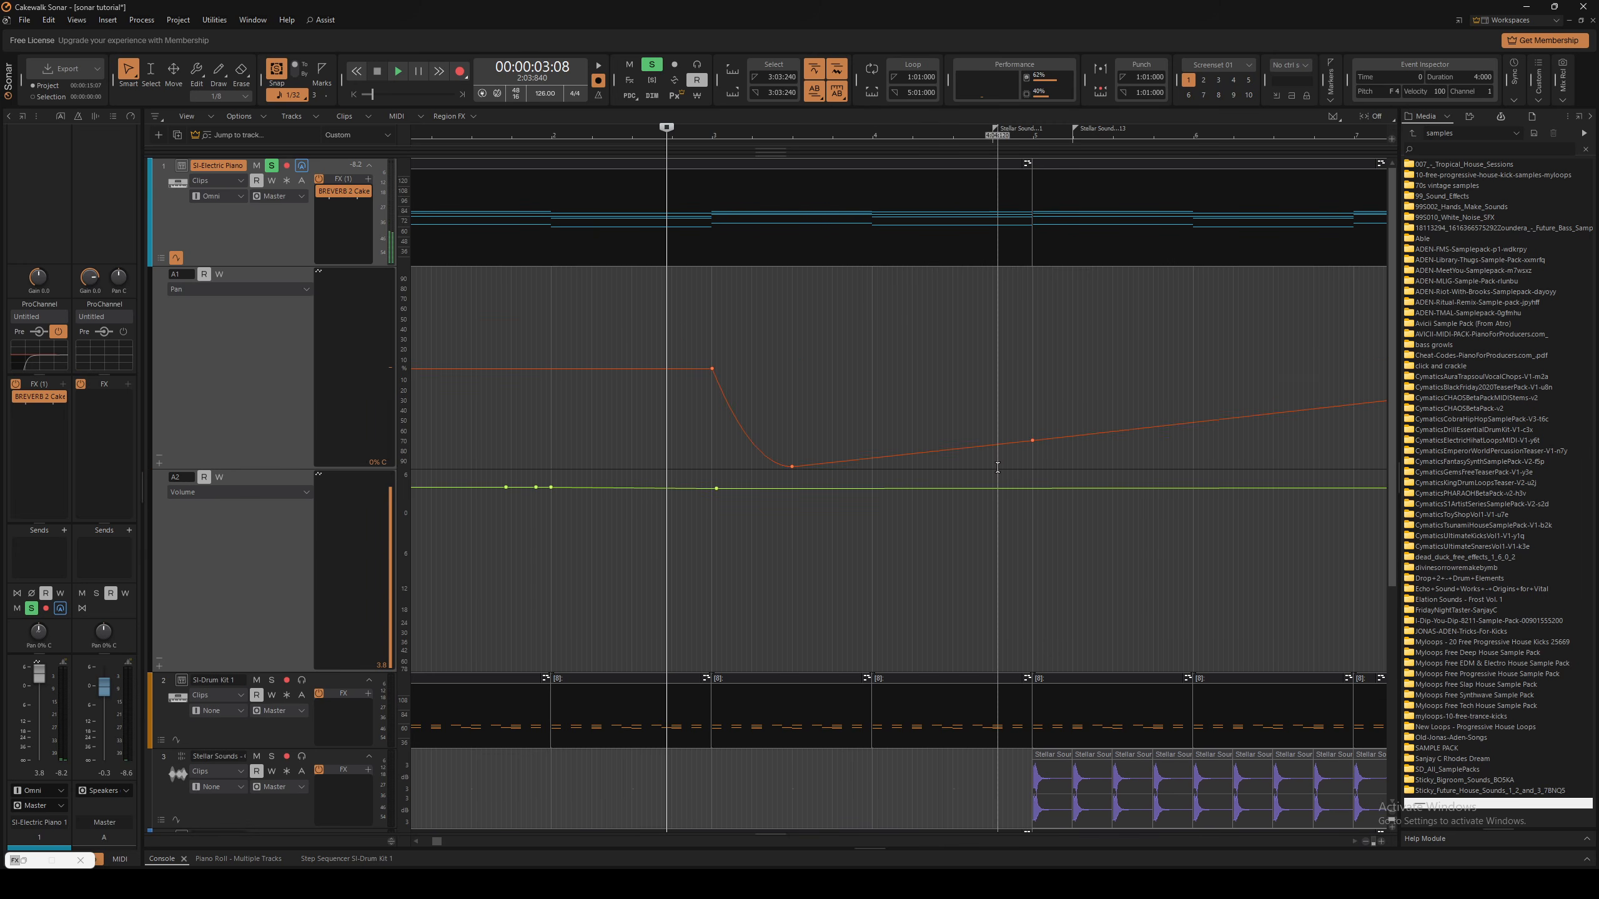
key("space")
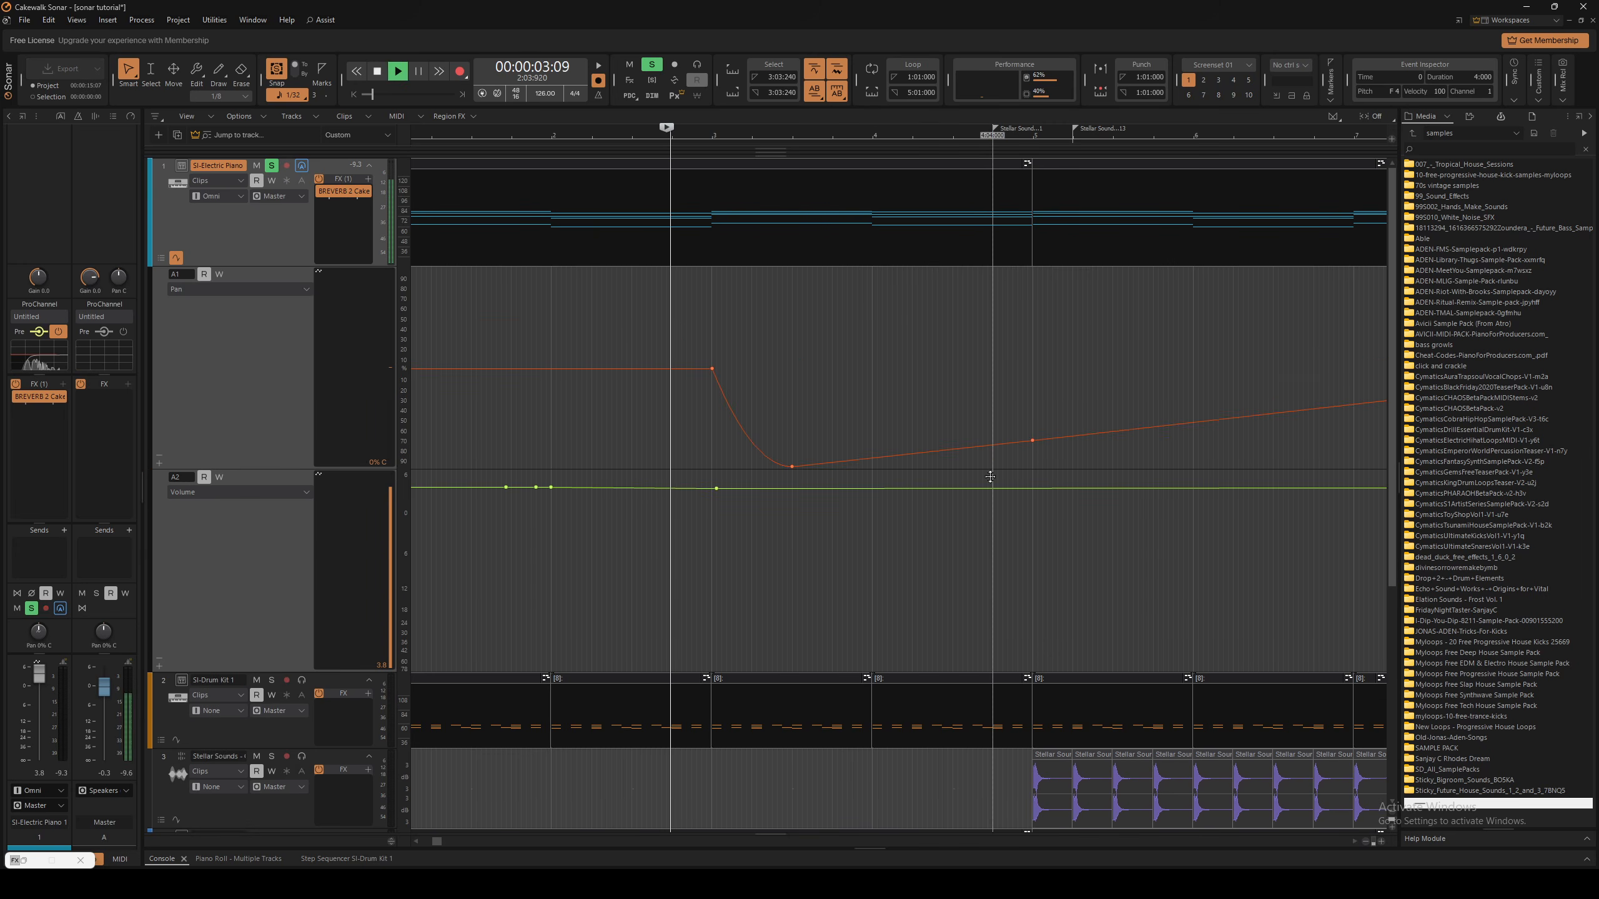
key("space")
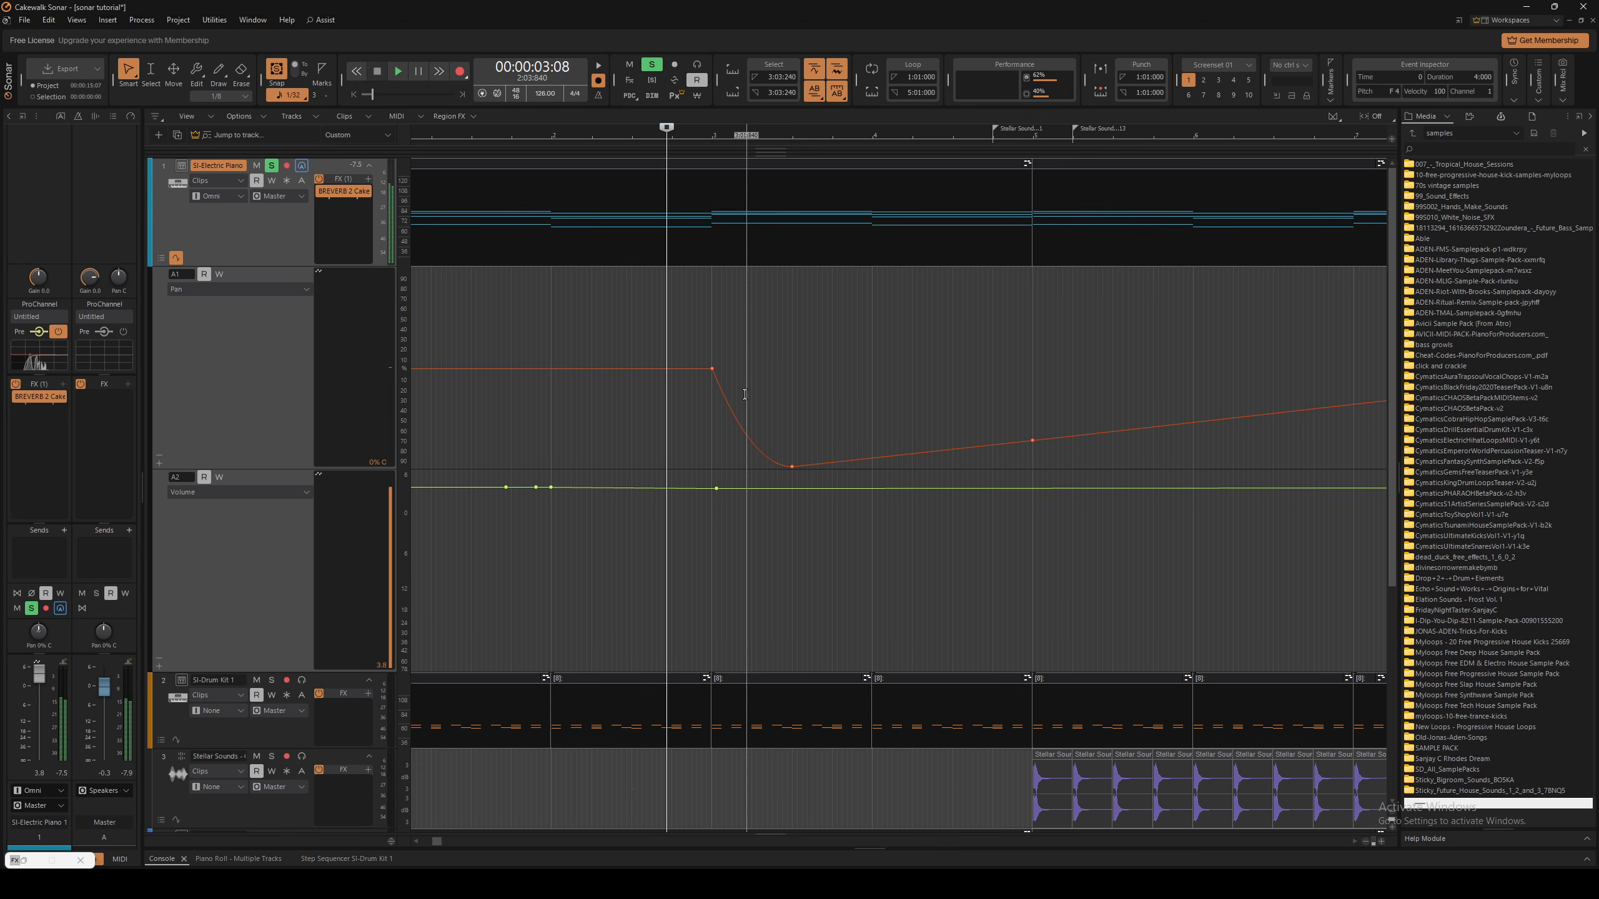
right_click(731, 408)
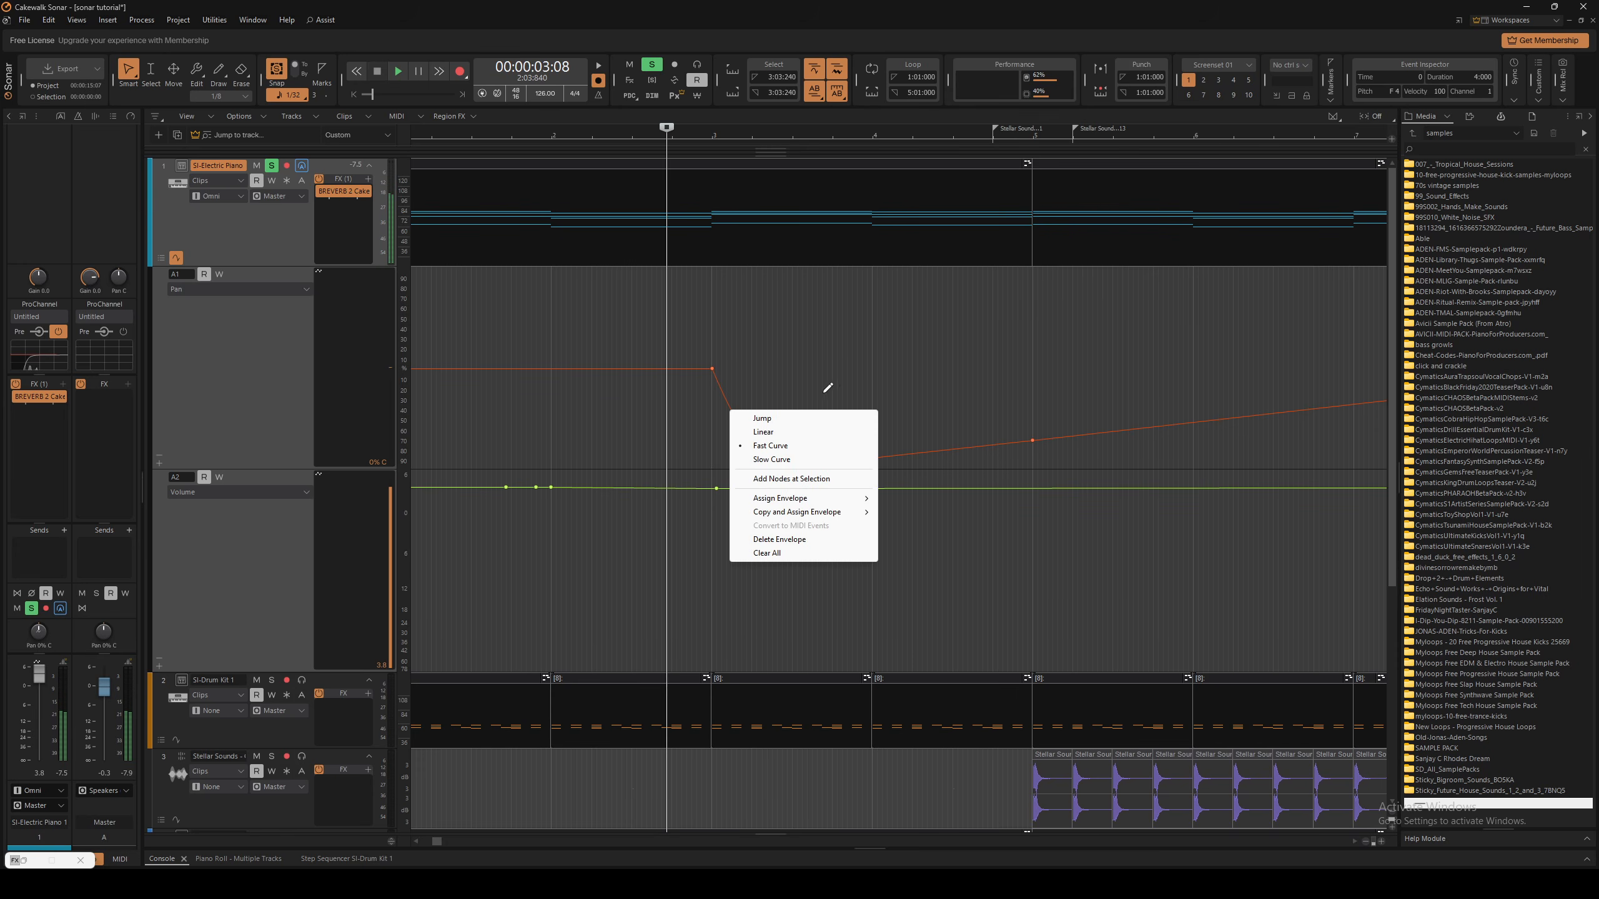
left_click(777, 460)
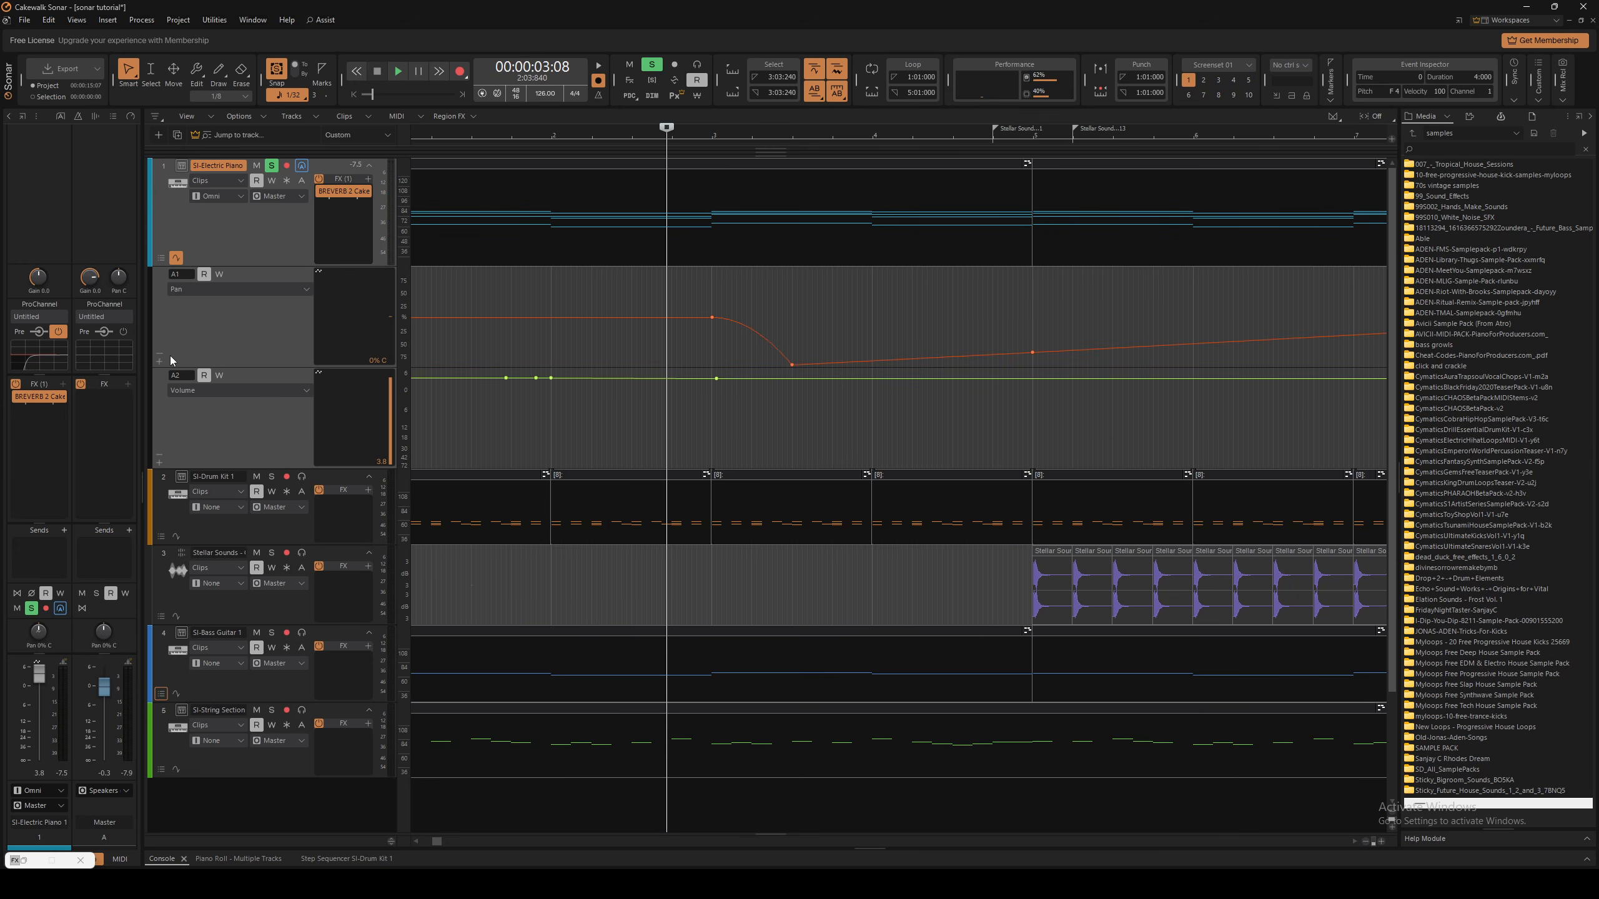
Hide and reshow the electric piano's Pan lane, and delete the pan envelope
left_click(158, 354)
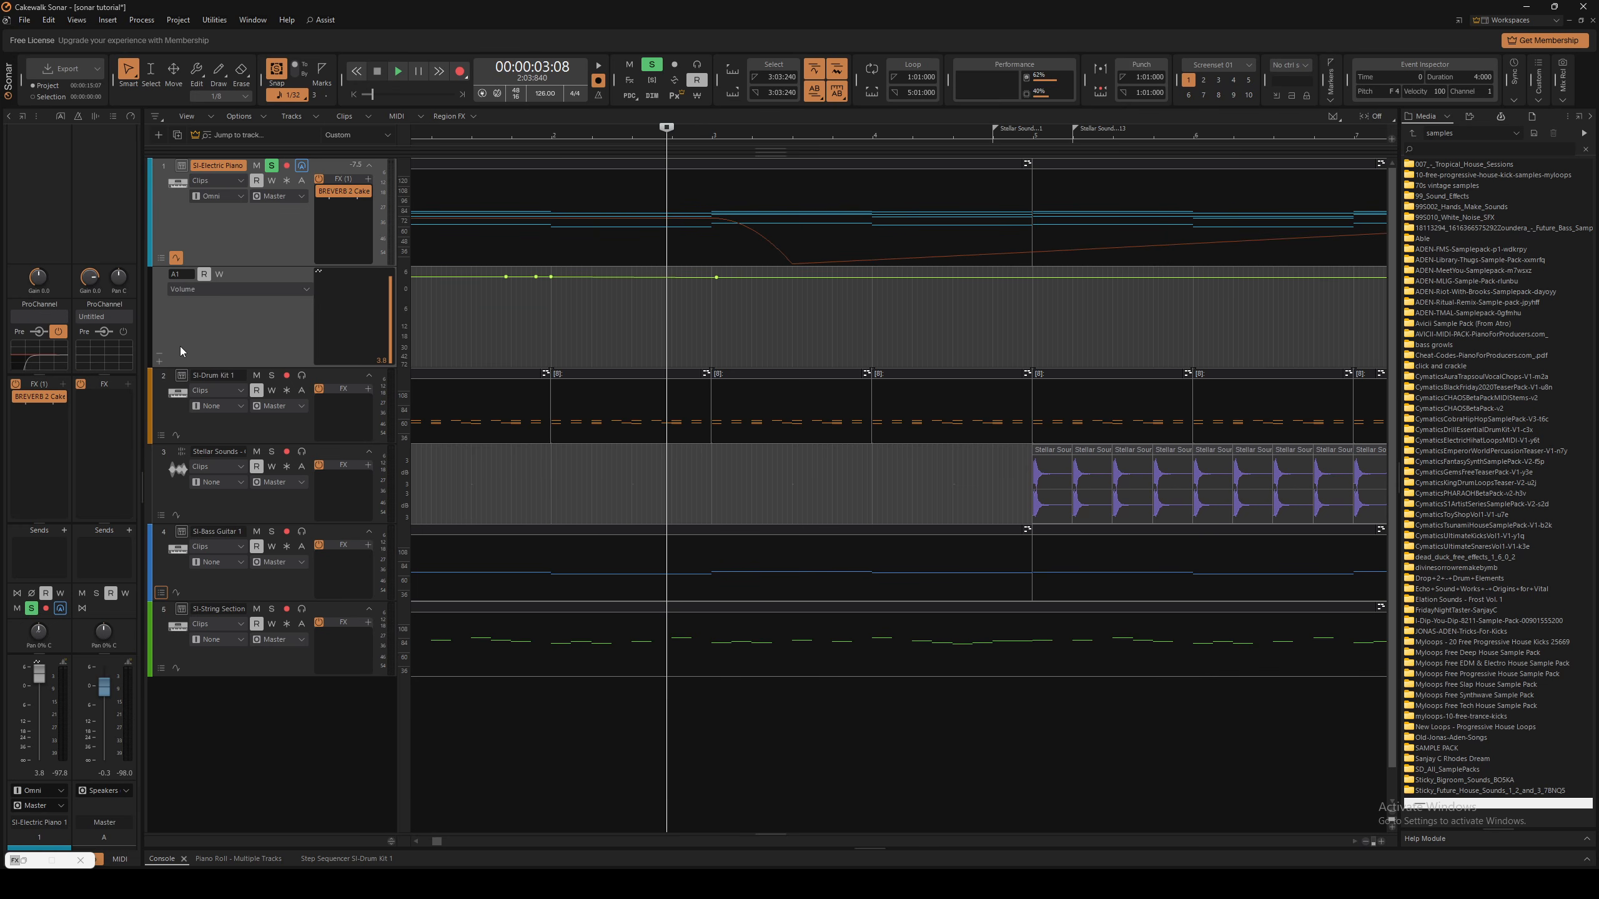
left_click(159, 361)
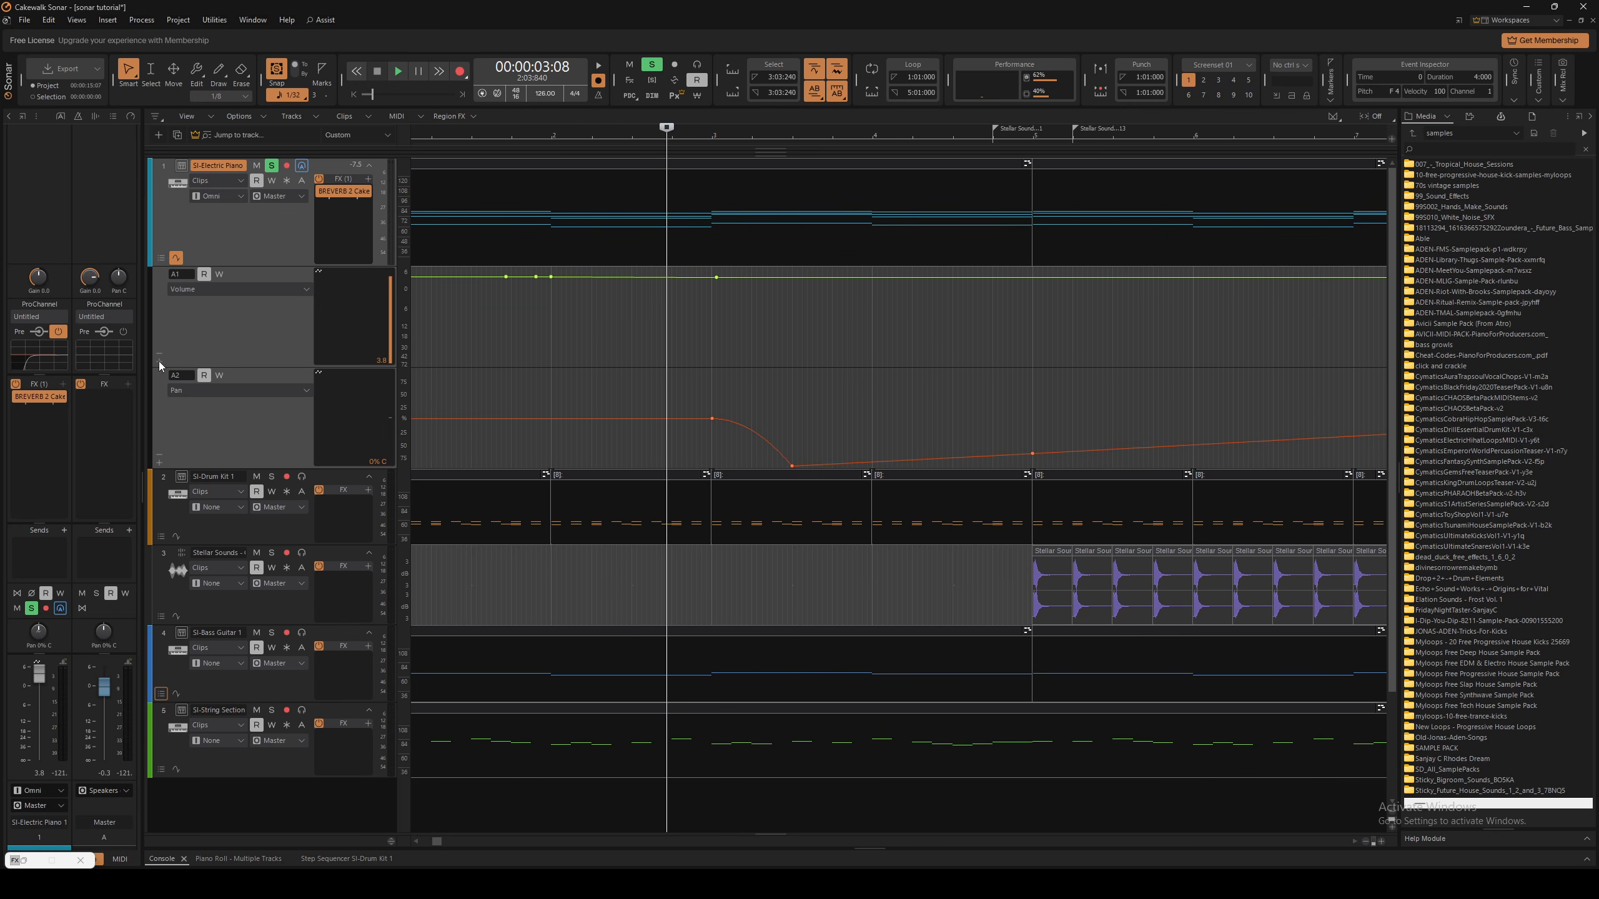
right_click(745, 421)
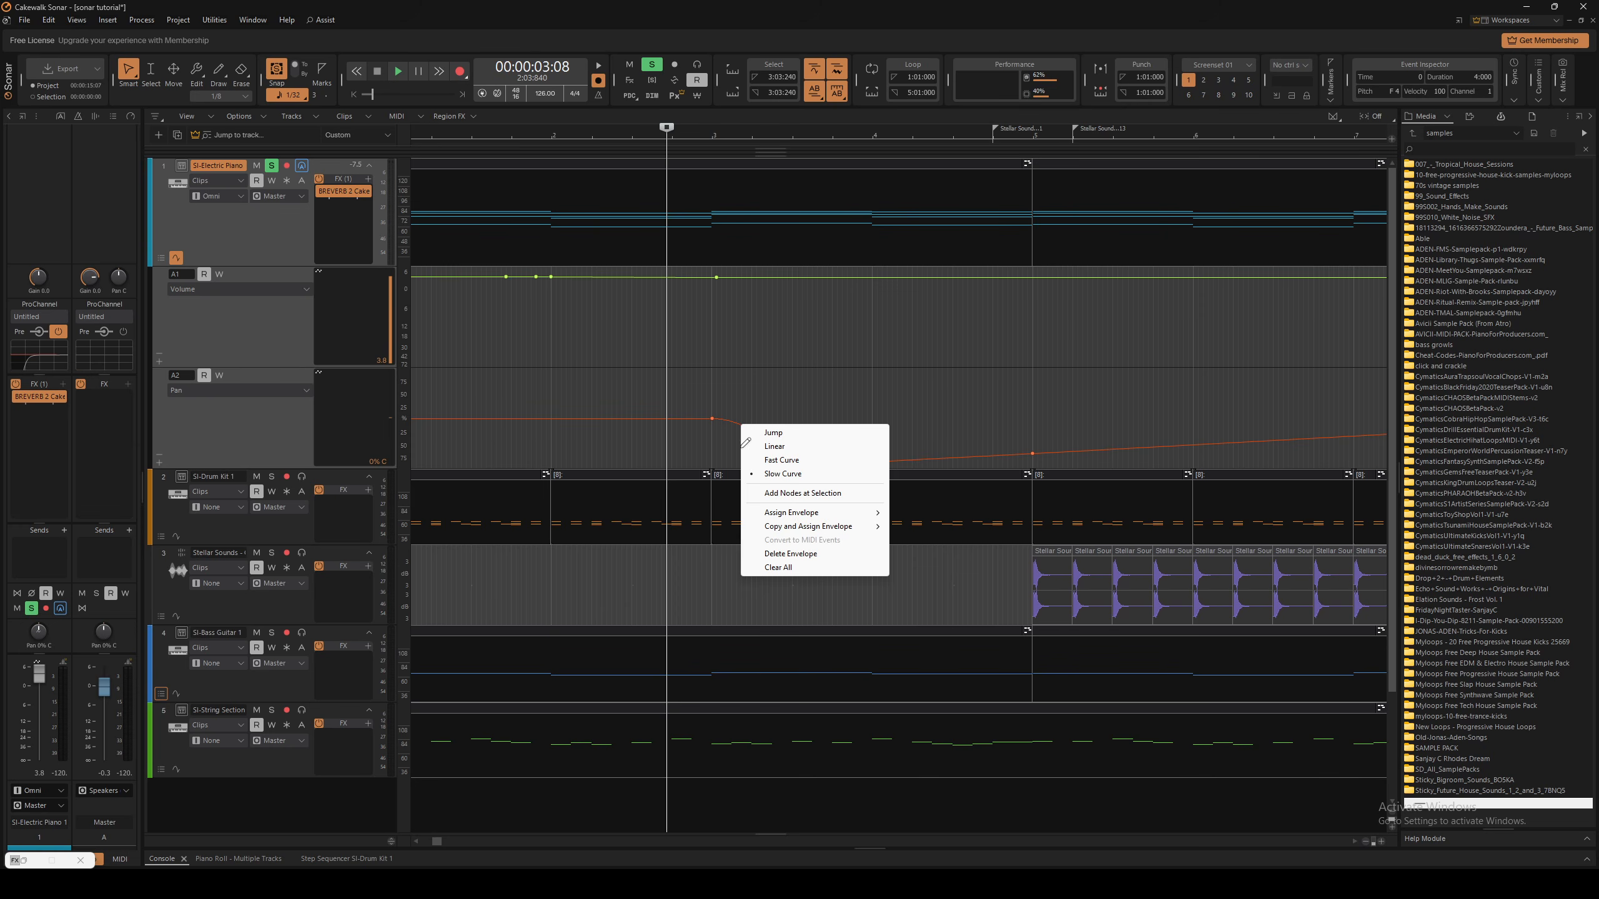
left_click(814, 553)
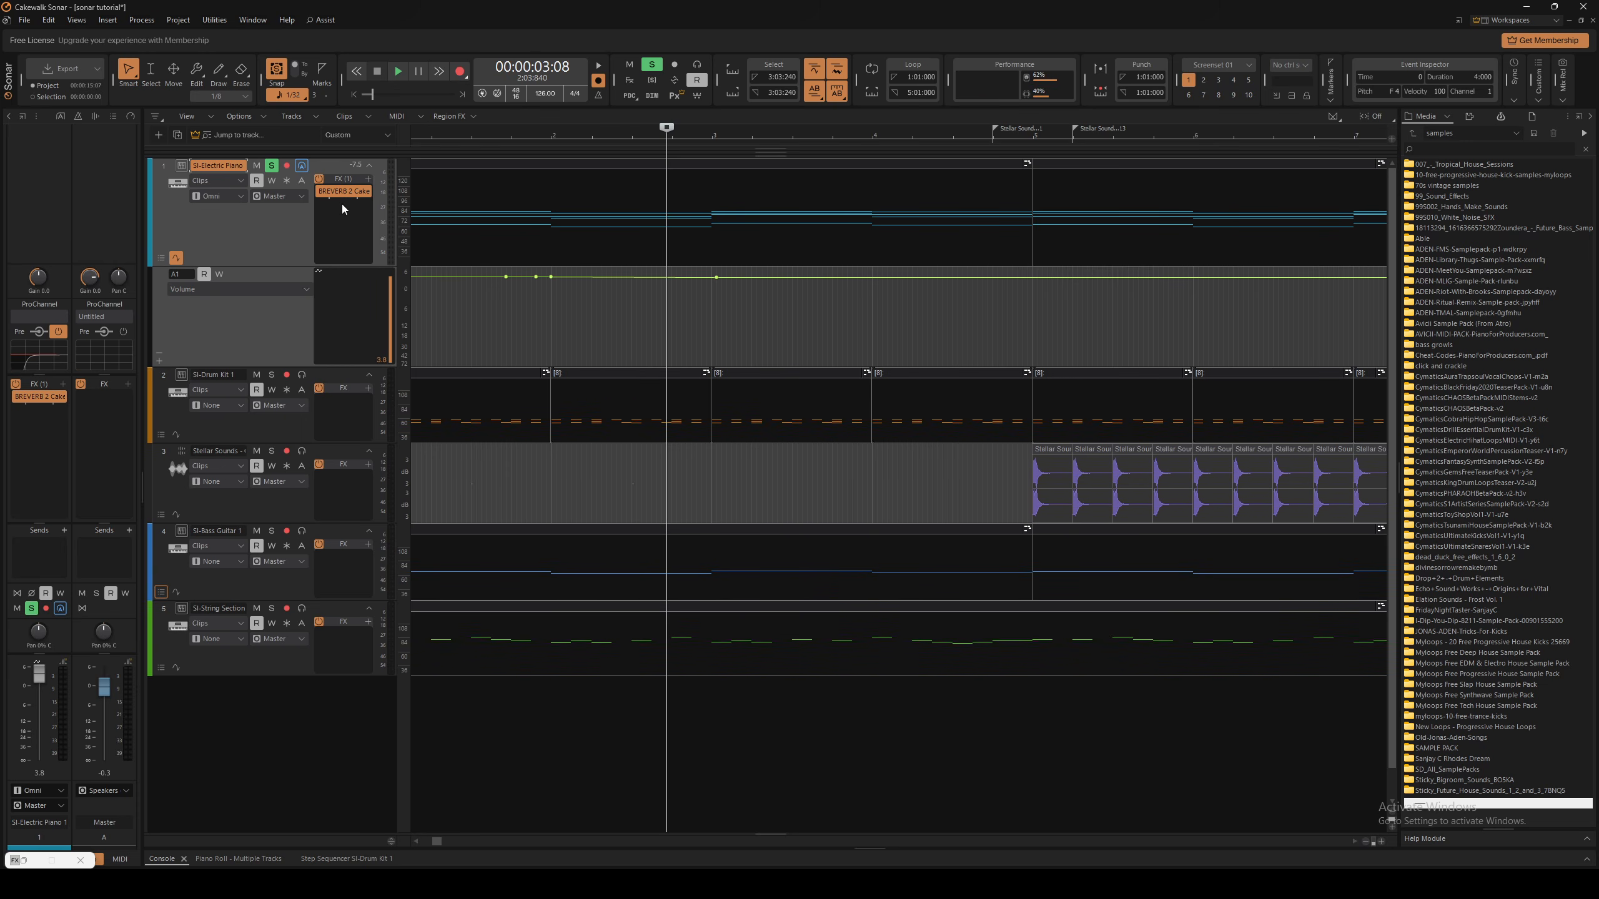
Open the BREVERB 2 reverb on the SI-Electric Piano track and enable automation write for it
mouse_move(366, 191)
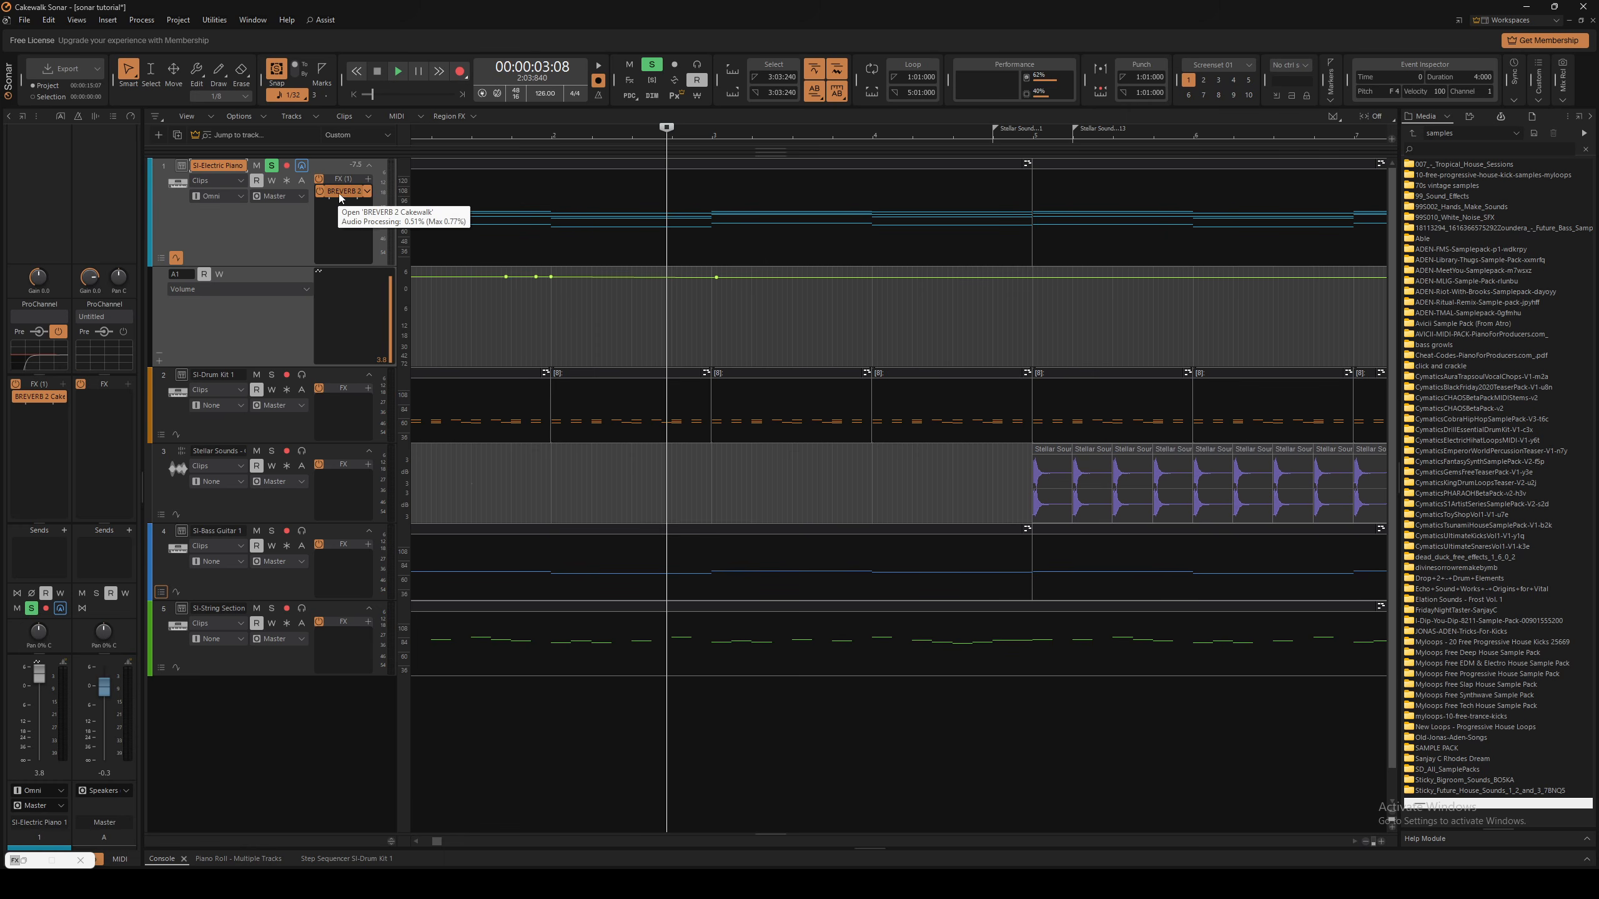
left_click(346, 195)
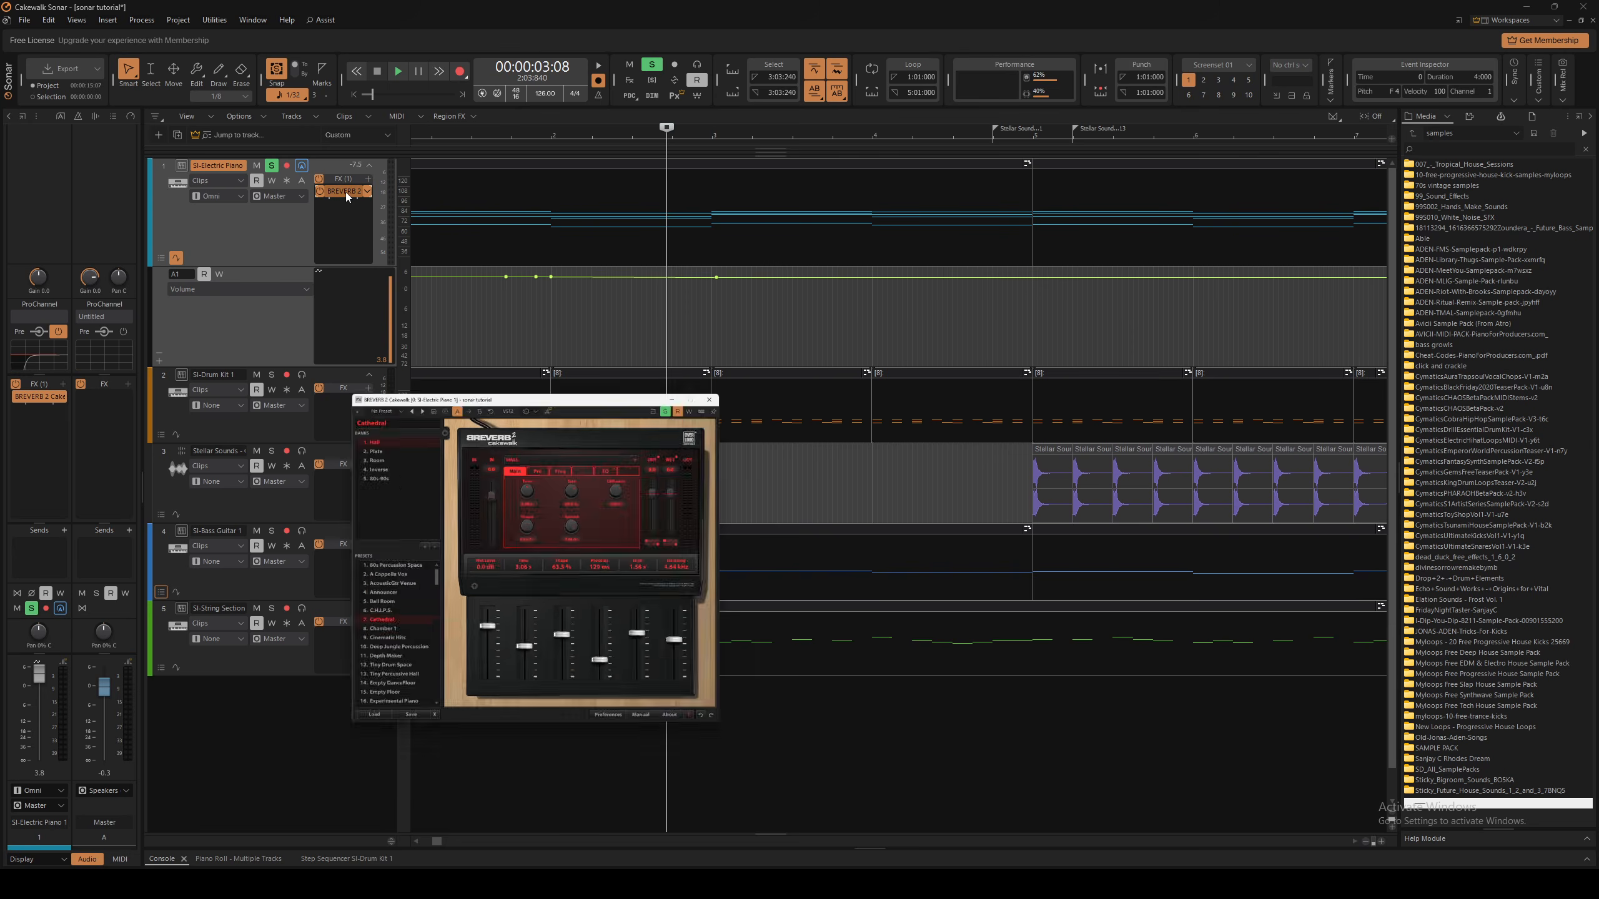
left_click_drag(972, 171, 854, 332)
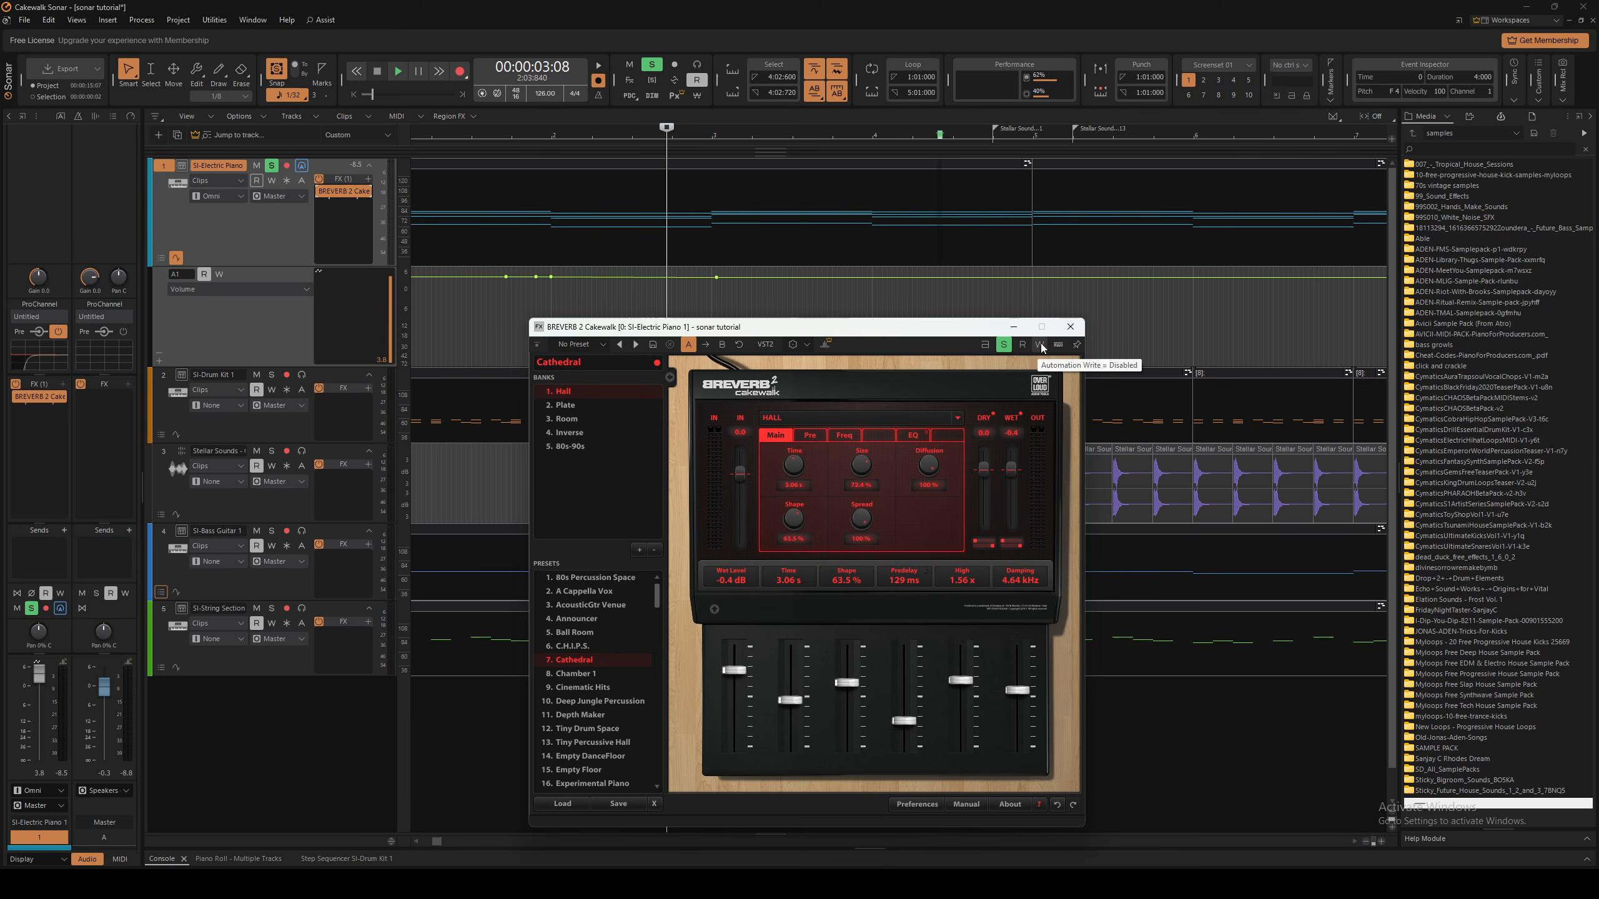
left_click_drag(912, 329, 904, 212)
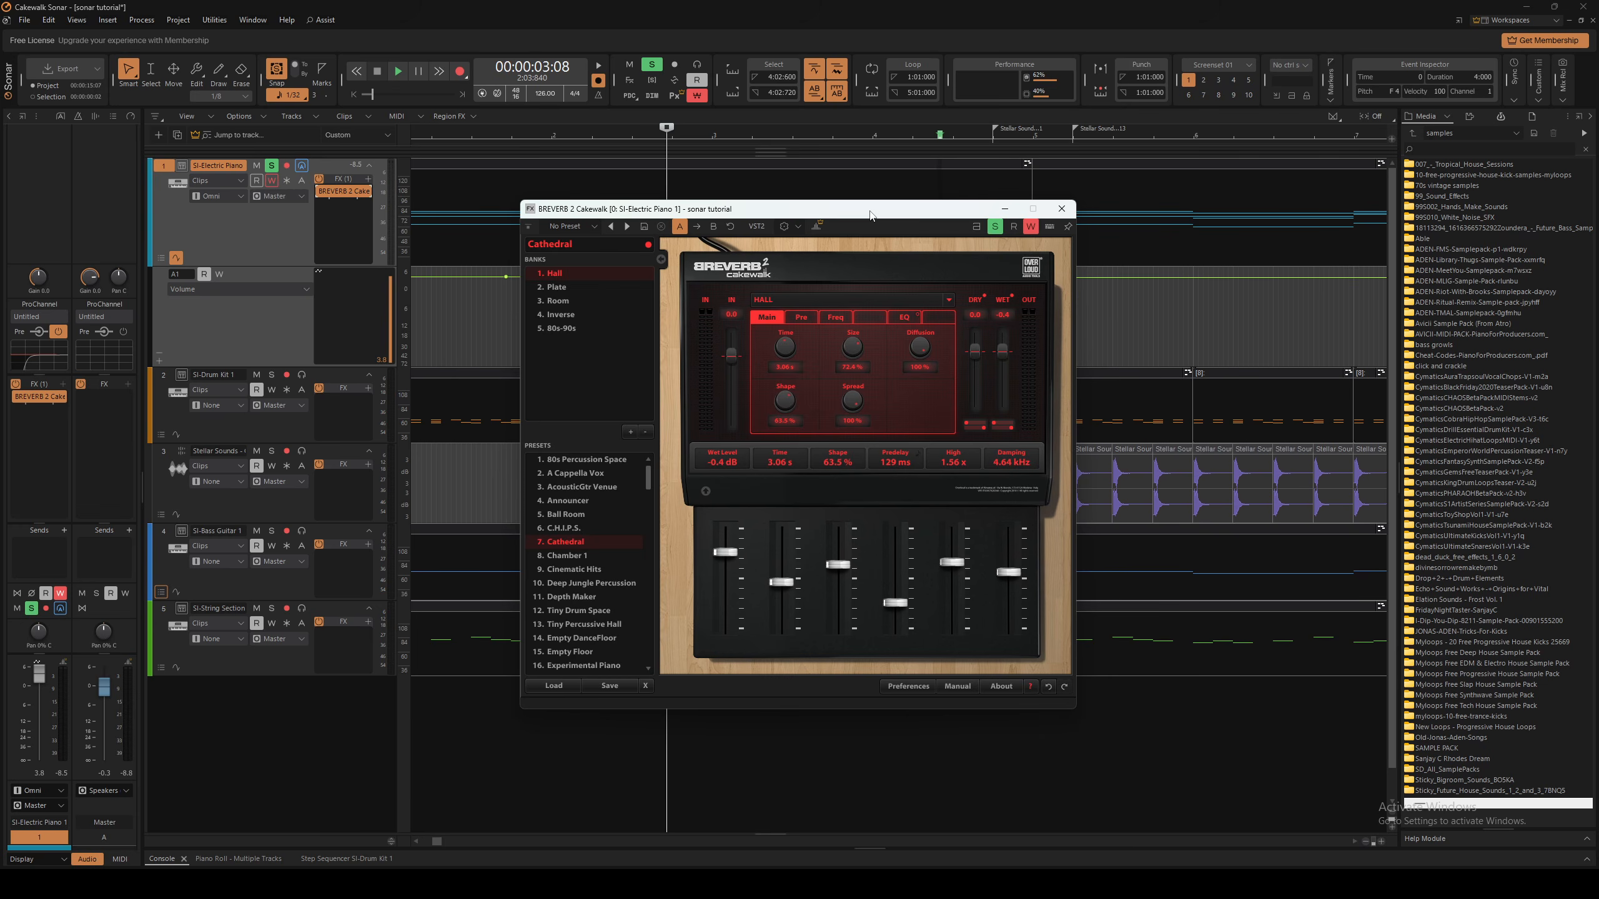
Record Wet level automation from bar 3 by starting at the minimum level and raising it to about -27.6 dB during playback
left_click_drag(870, 215, 835, 195)
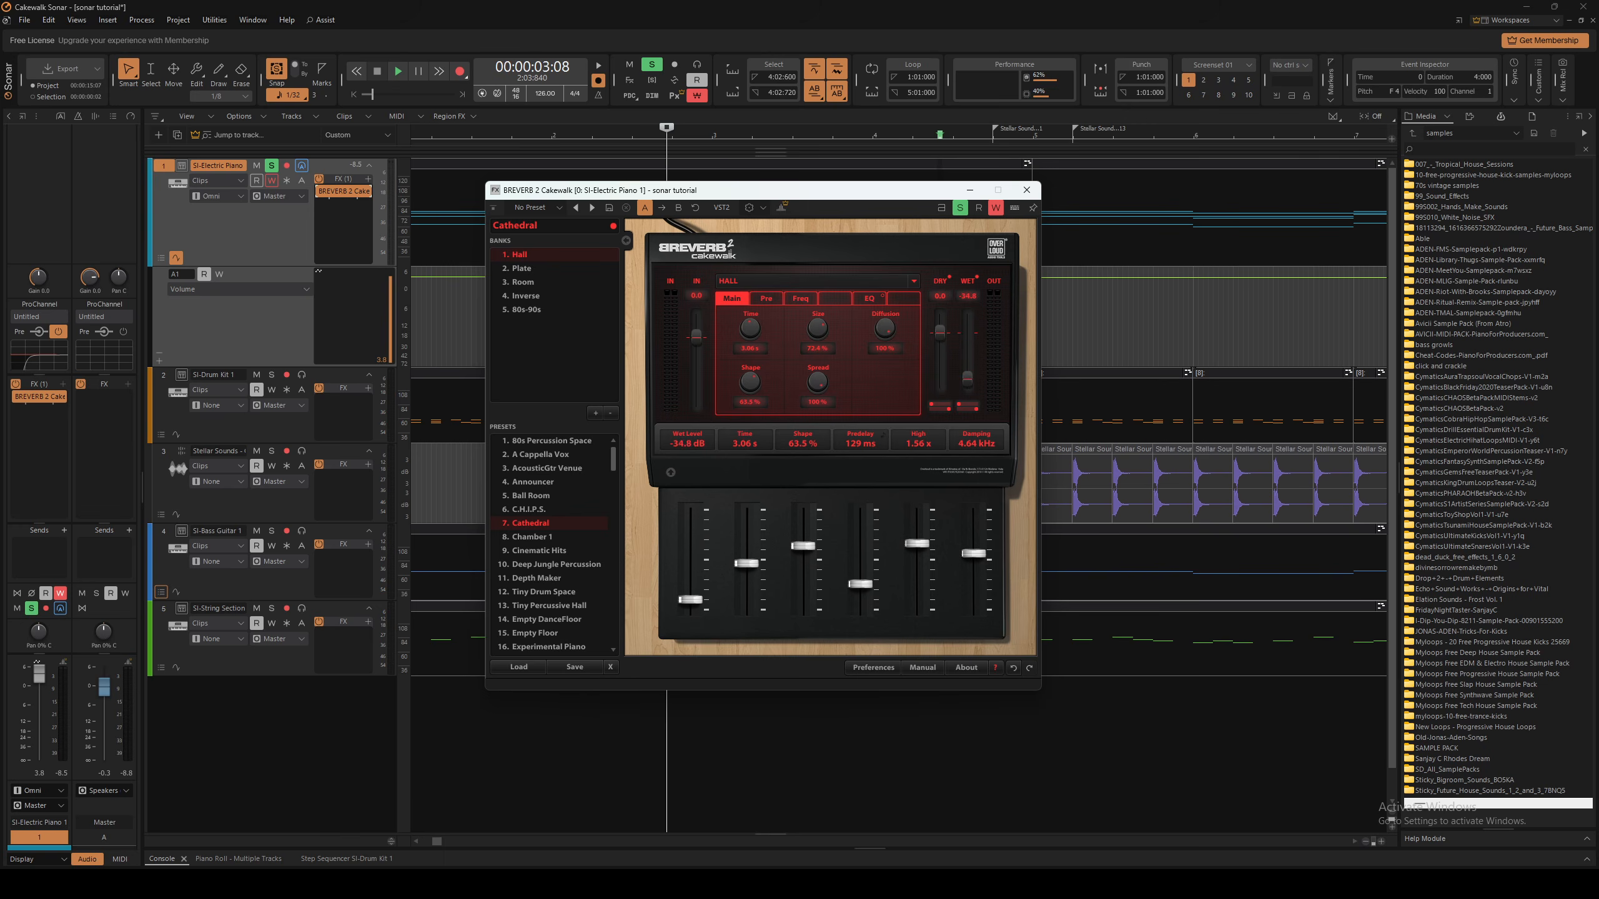
left_click_drag(940, 190, 716, 401)
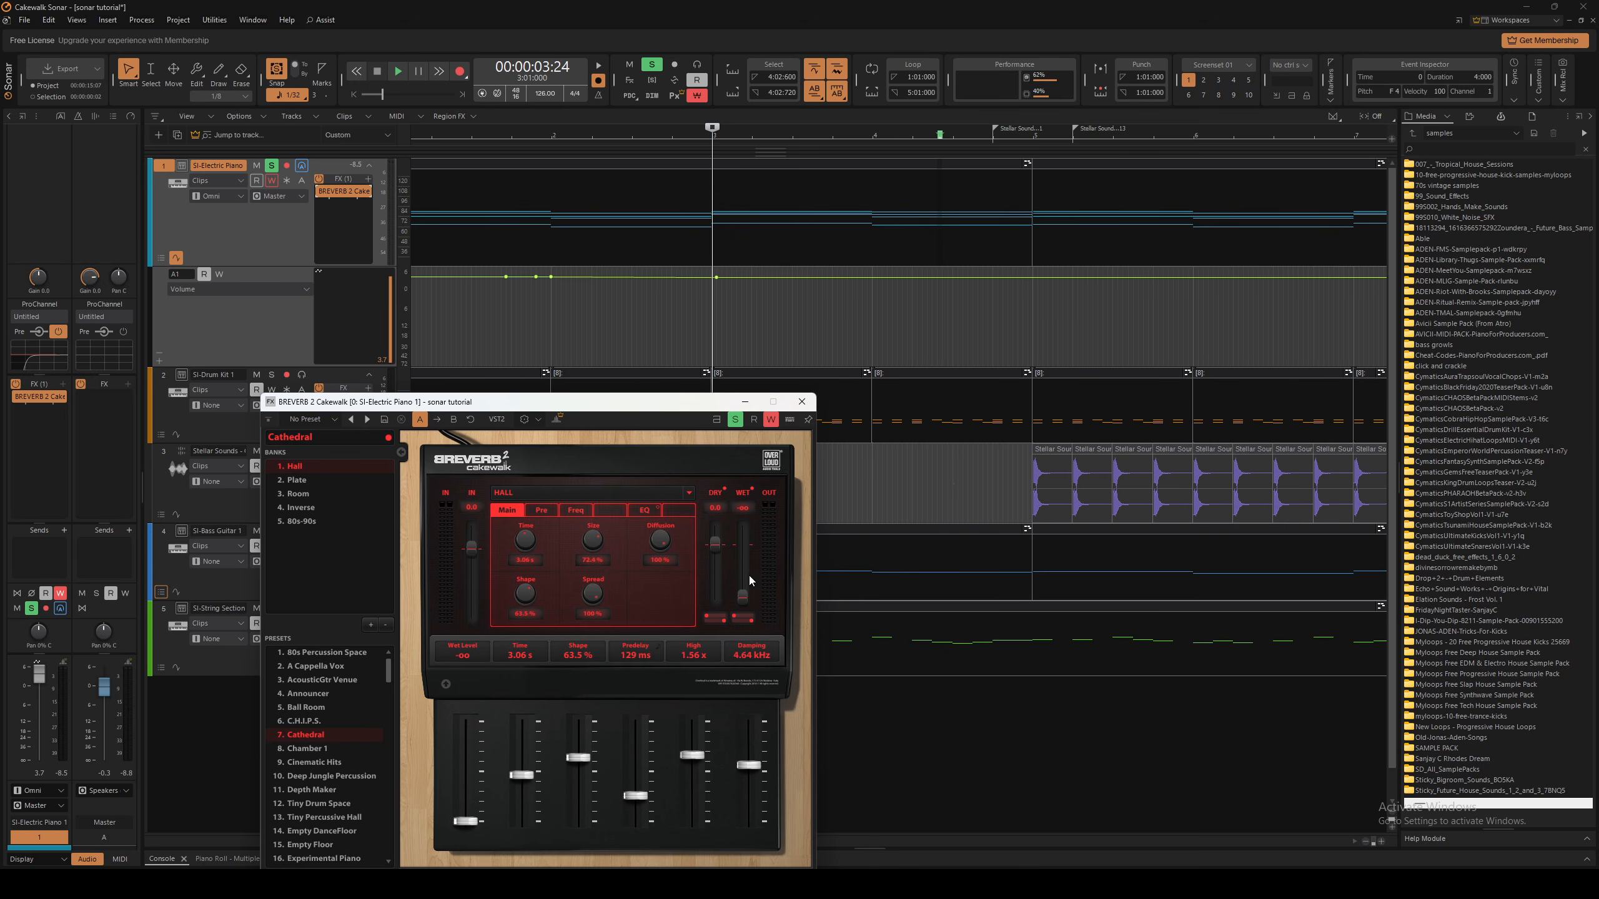
key("space")
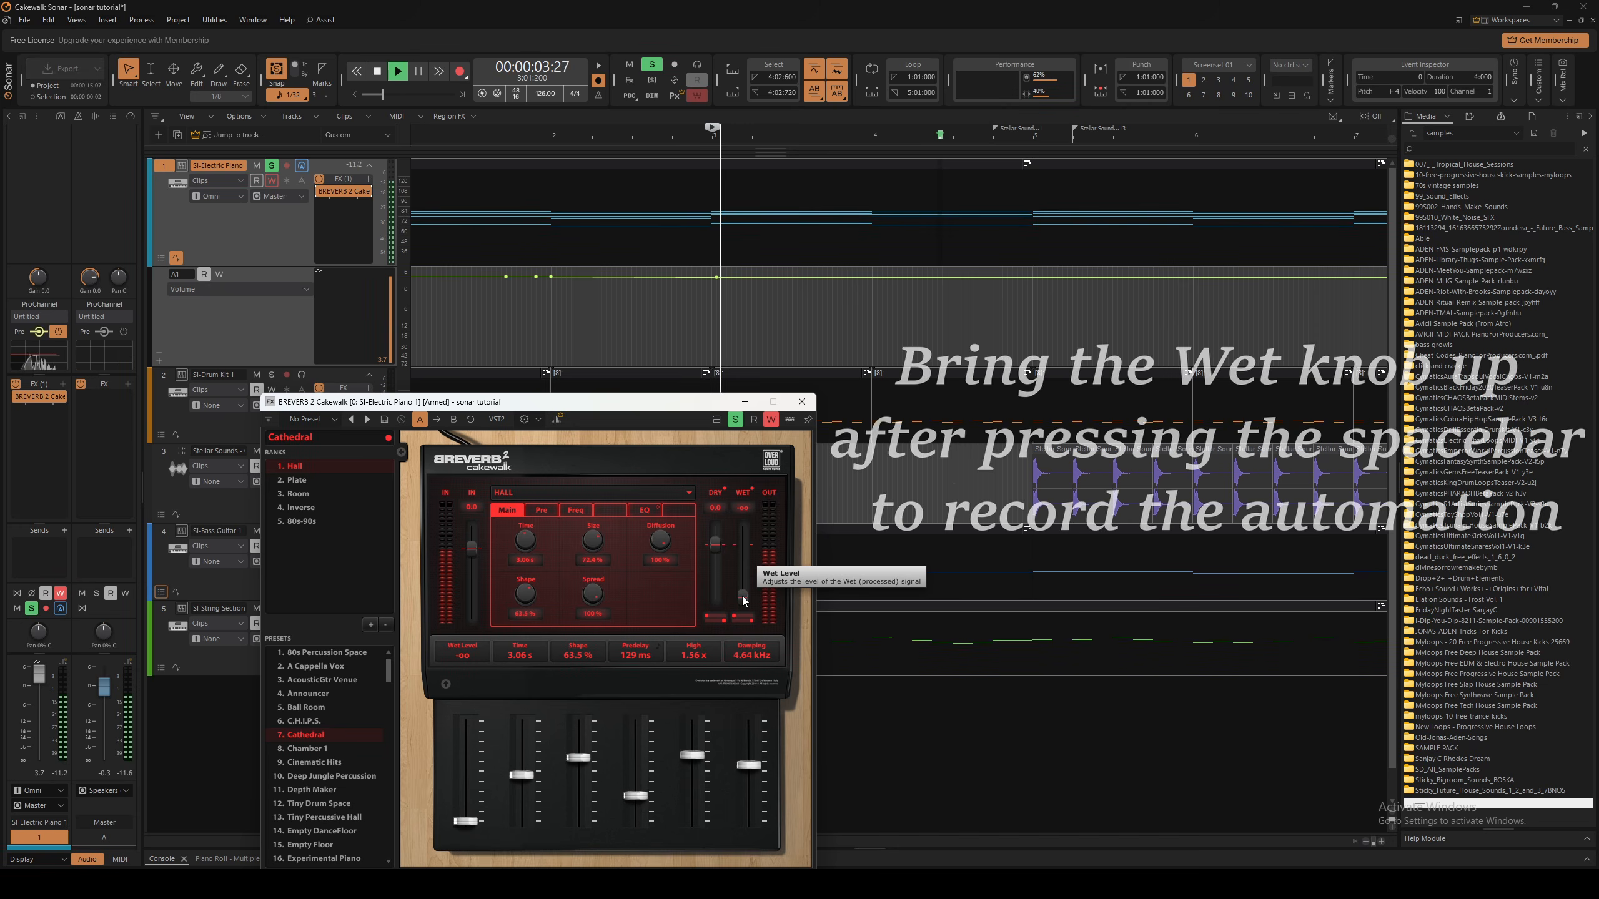
left_click_drag(742, 597, 742, 582)
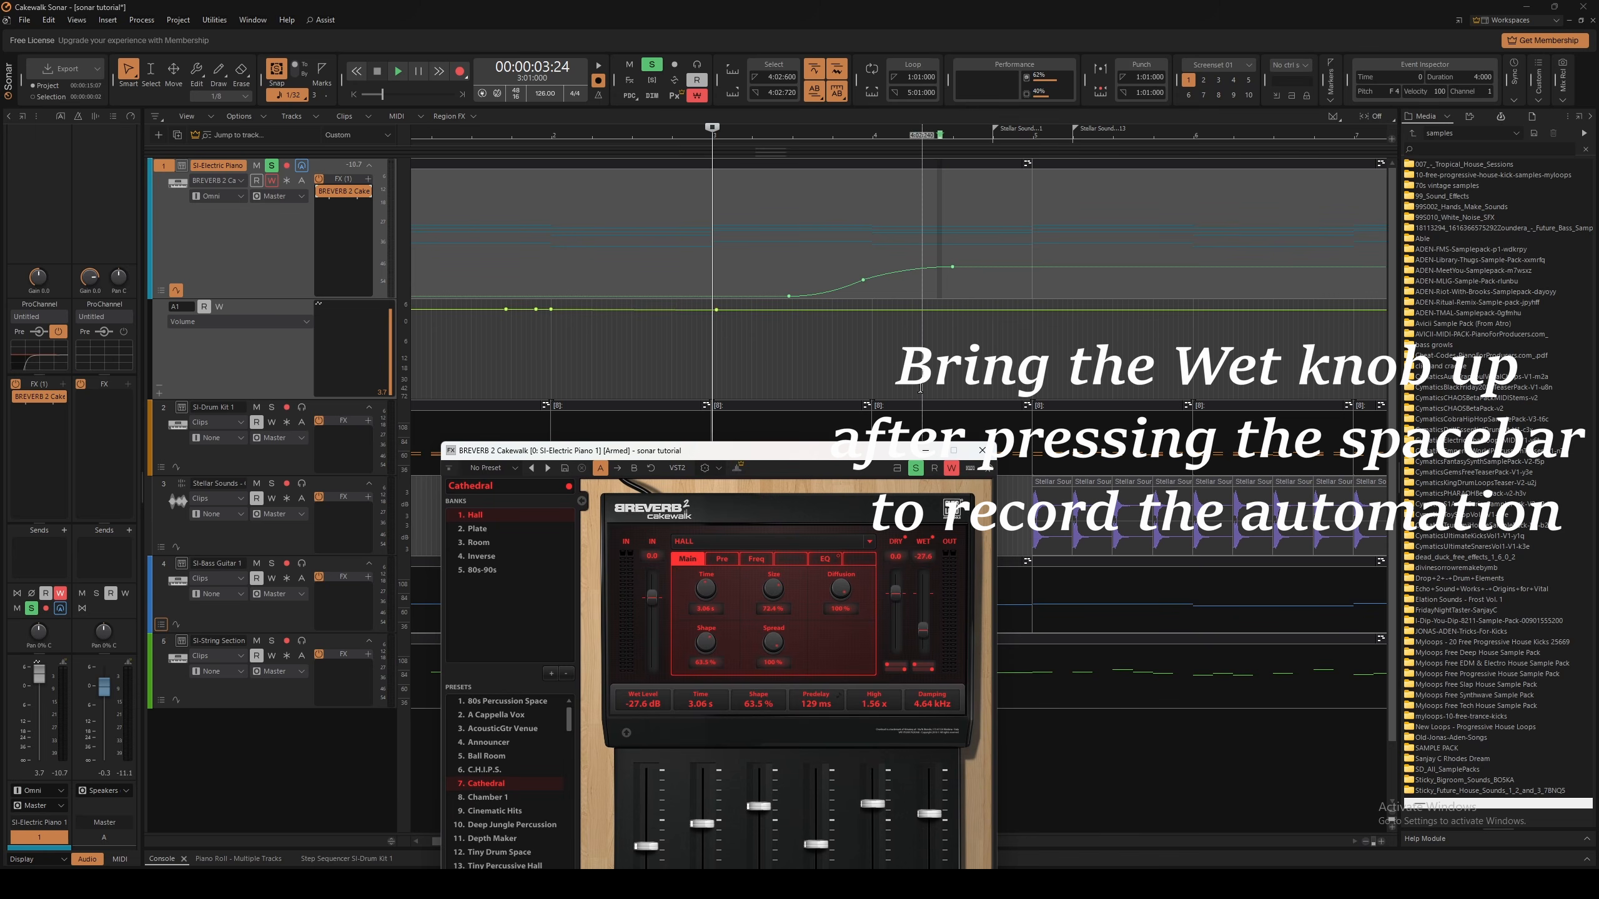
Move the end and middle nodes of the first recorded Wet level rise higher and slightly later
left_click_drag(756, 238, 1016, 303)
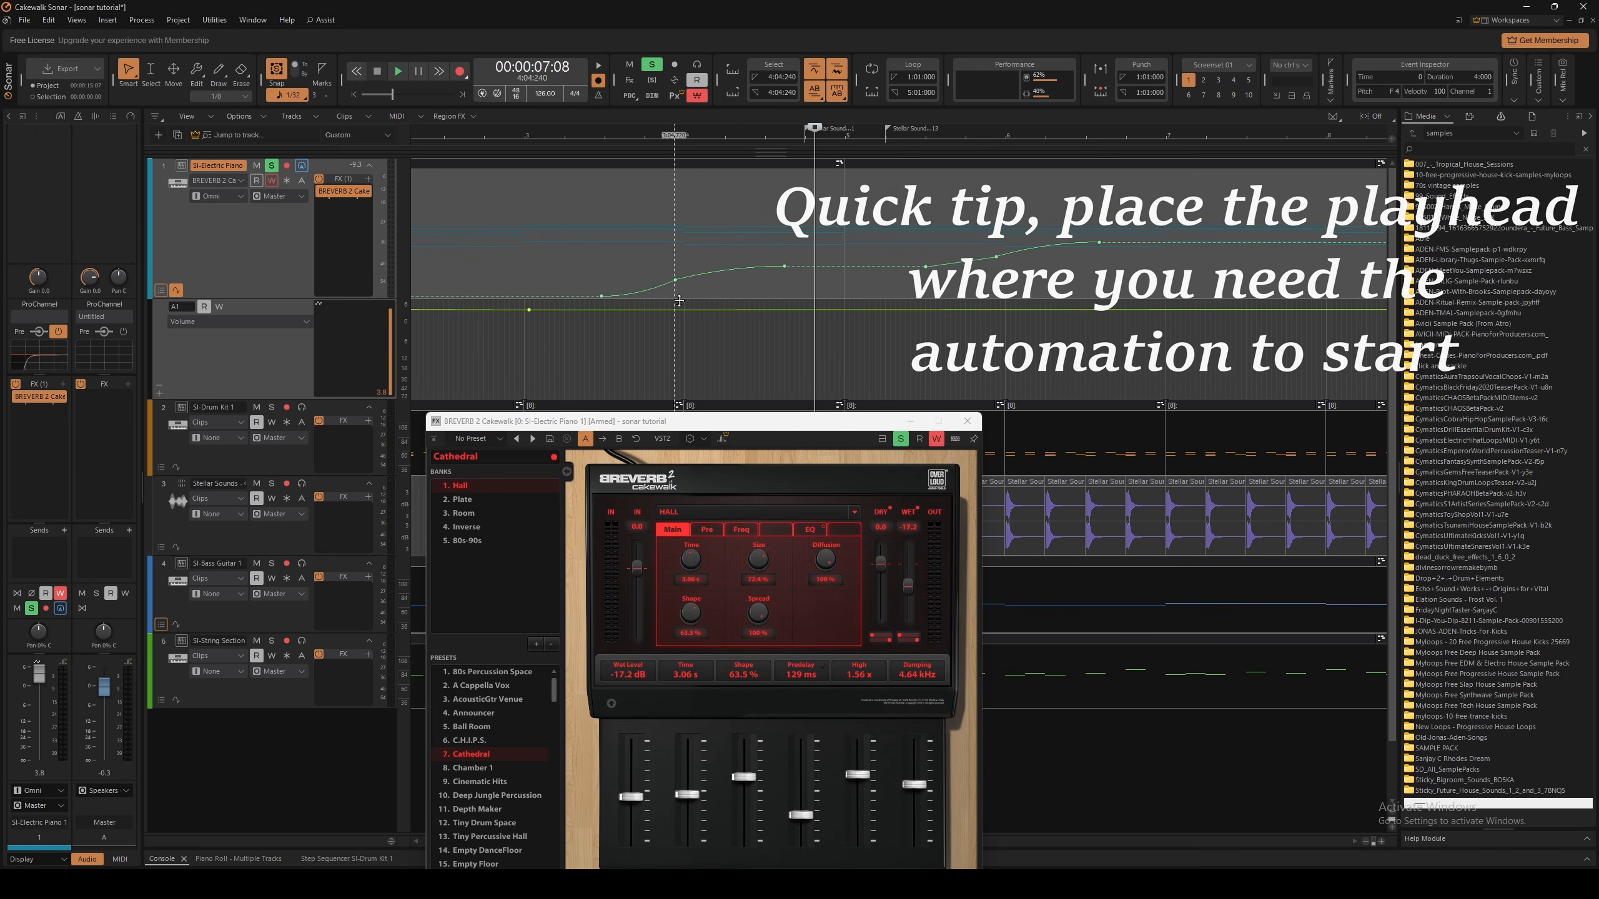
left_click_drag(785, 267, 809, 205)
left_click_drag(674, 282, 734, 239)
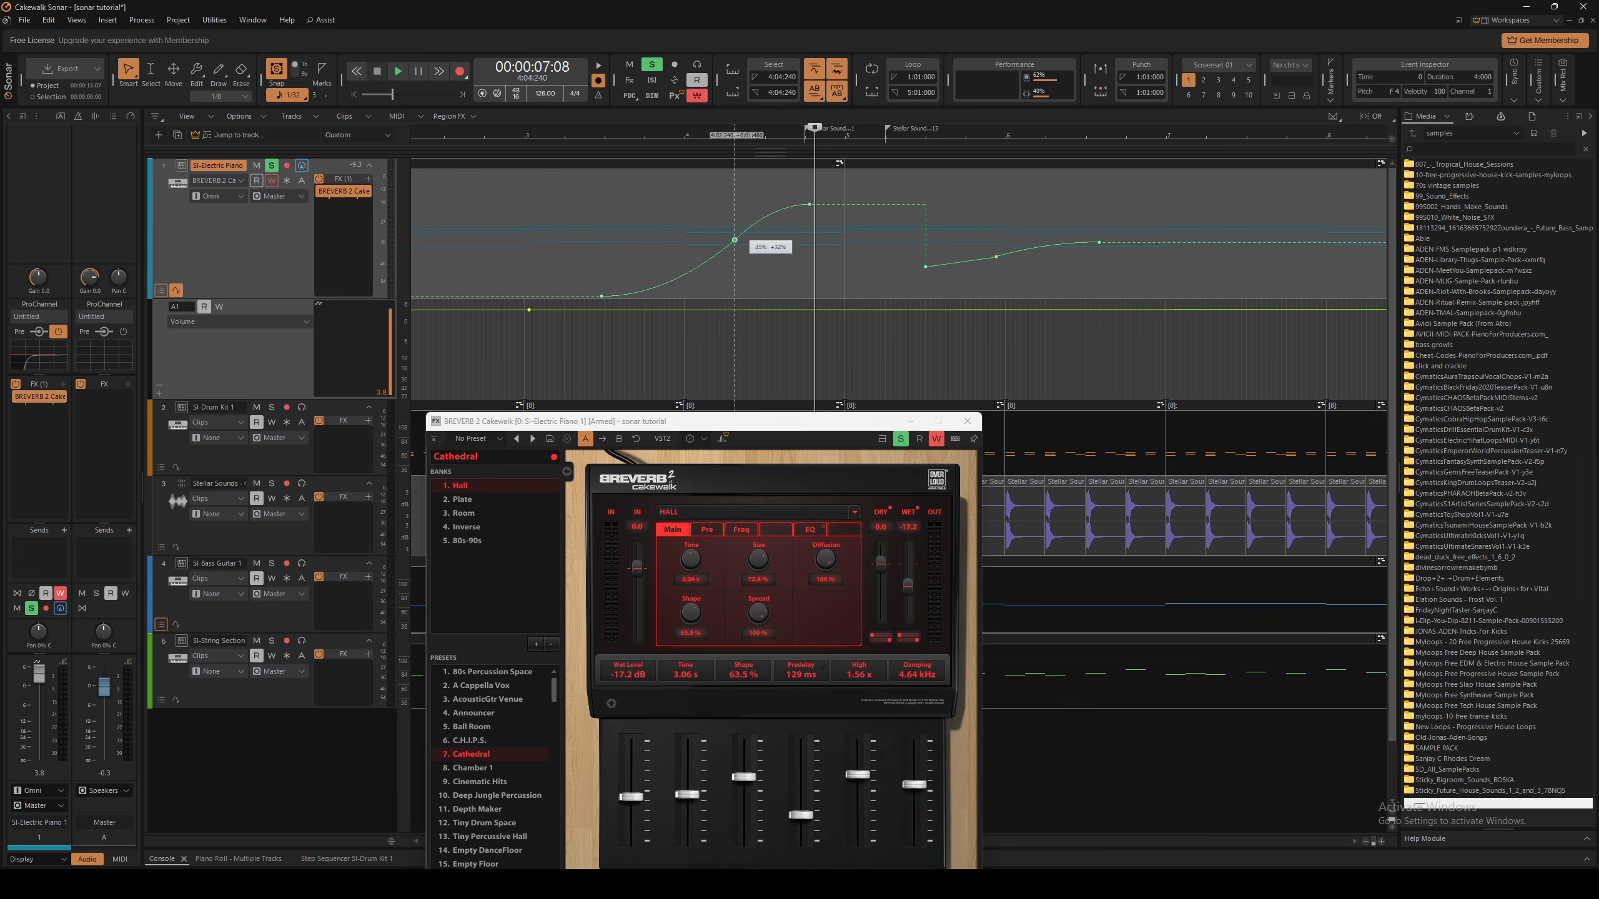
Change both curved segments of the first Wet level rise to linear, and close the BREVERB 2 window
right_click(779, 210)
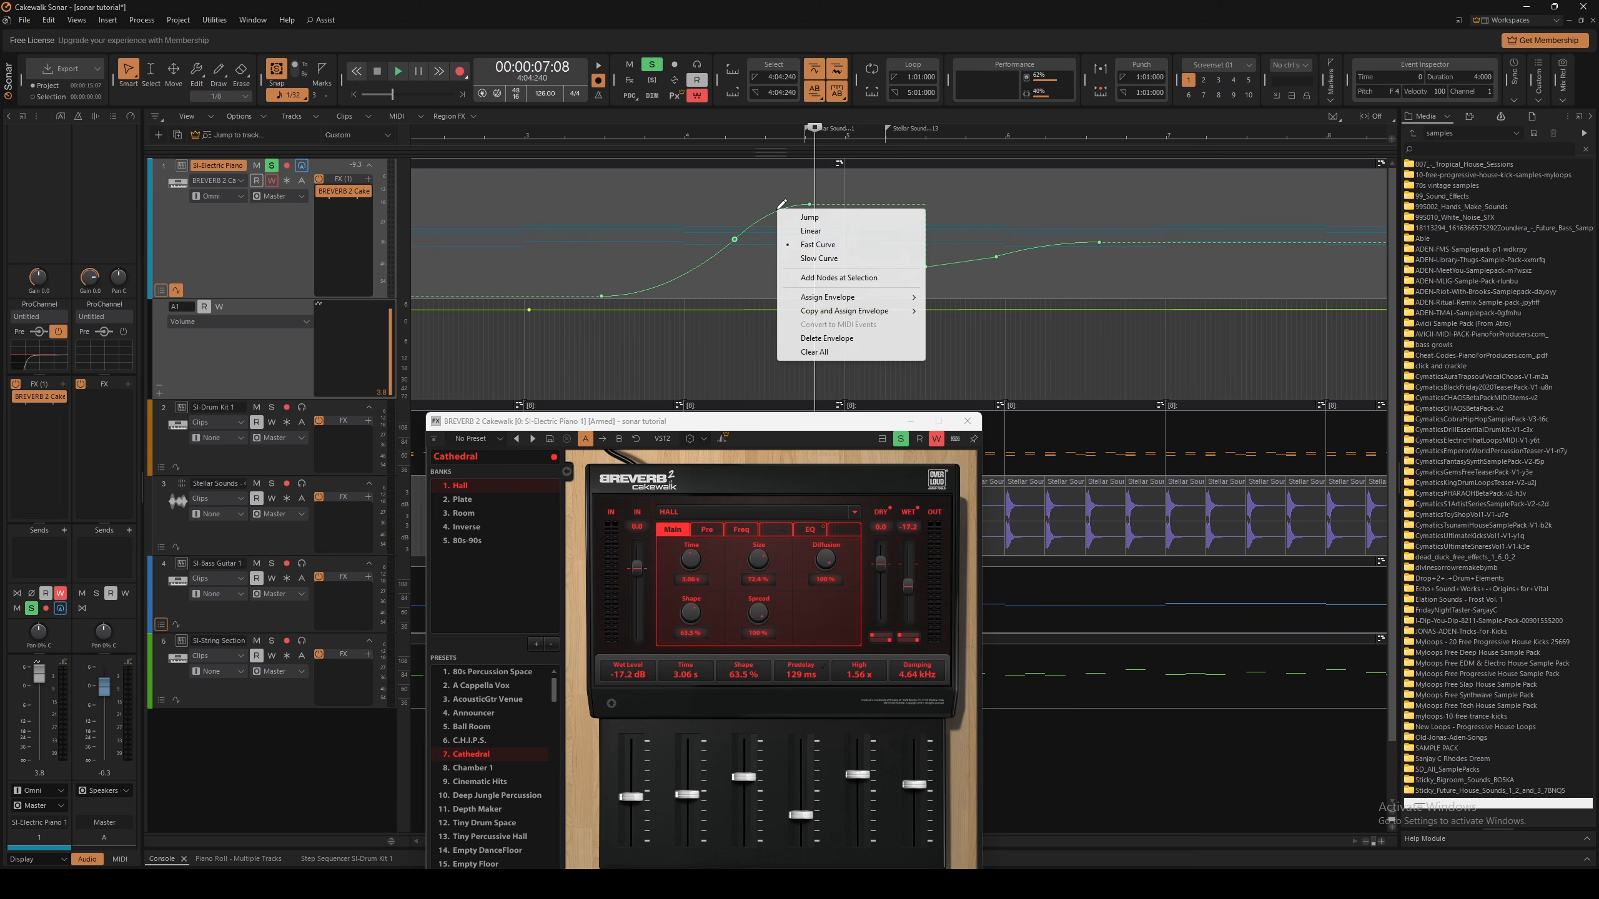
left_click(810, 230)
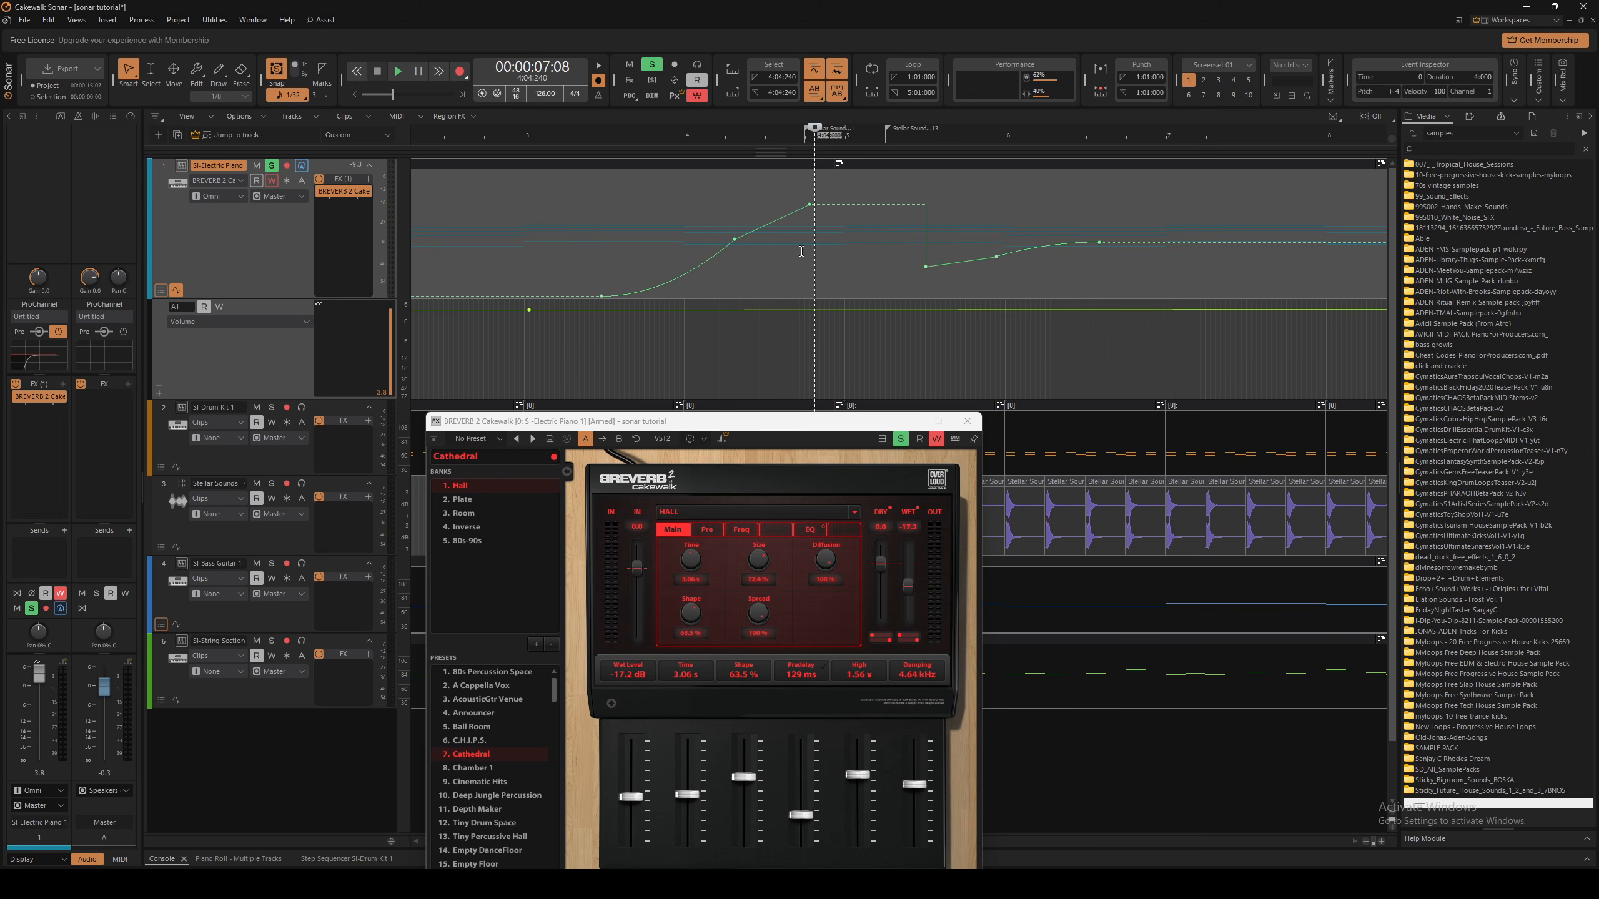
right_click(713, 256)
left_click(747, 282)
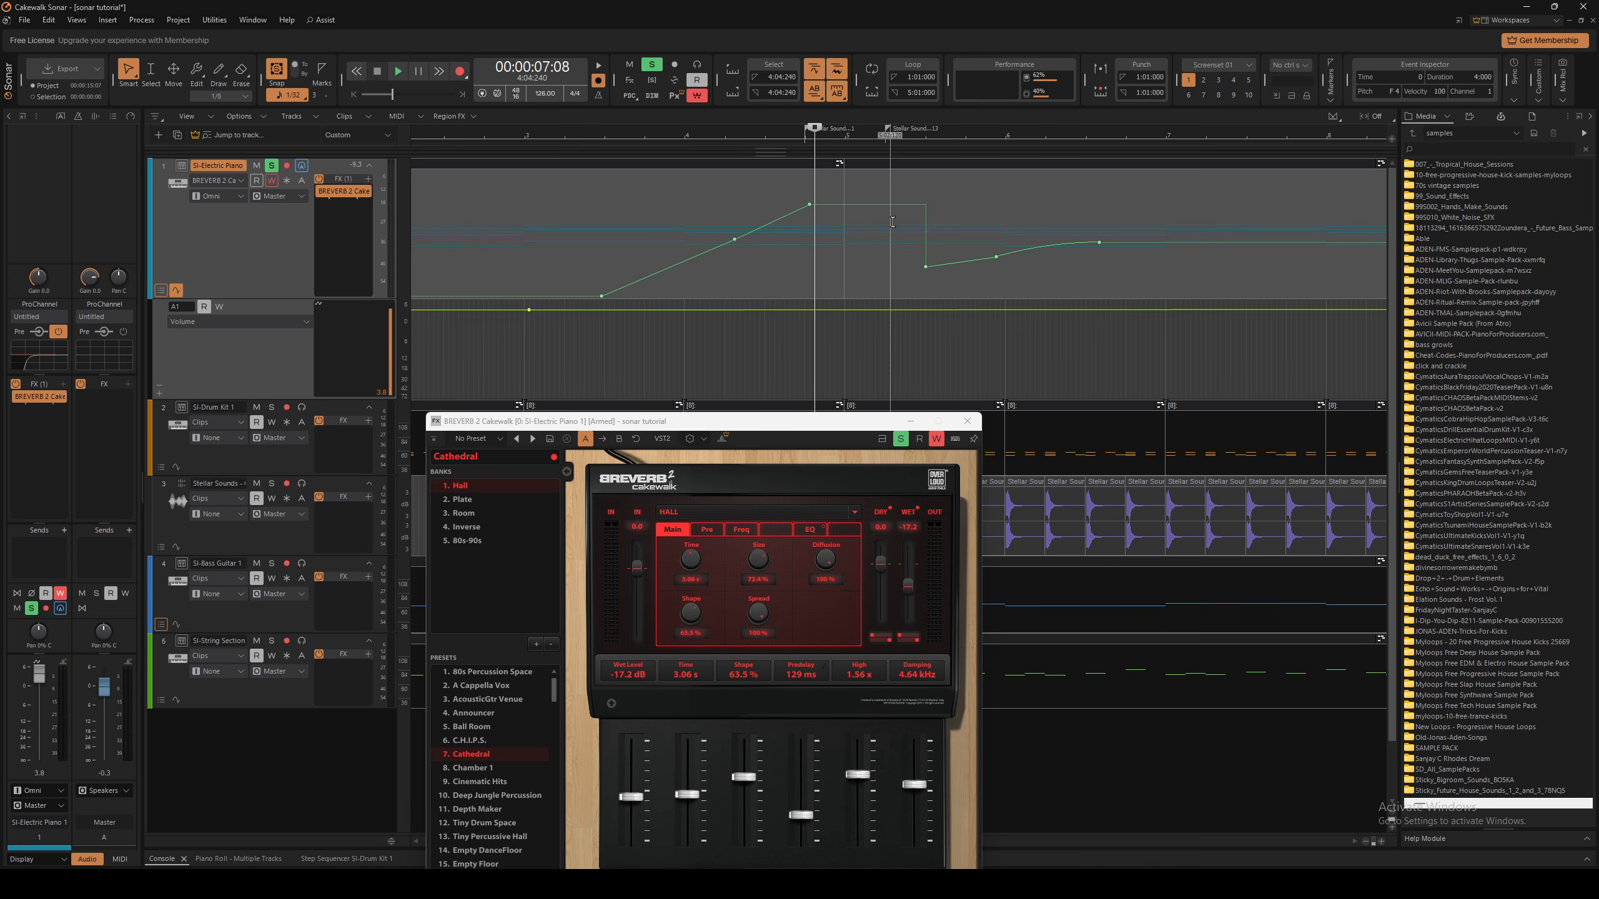
left_click_drag(779, 422, 746, 434)
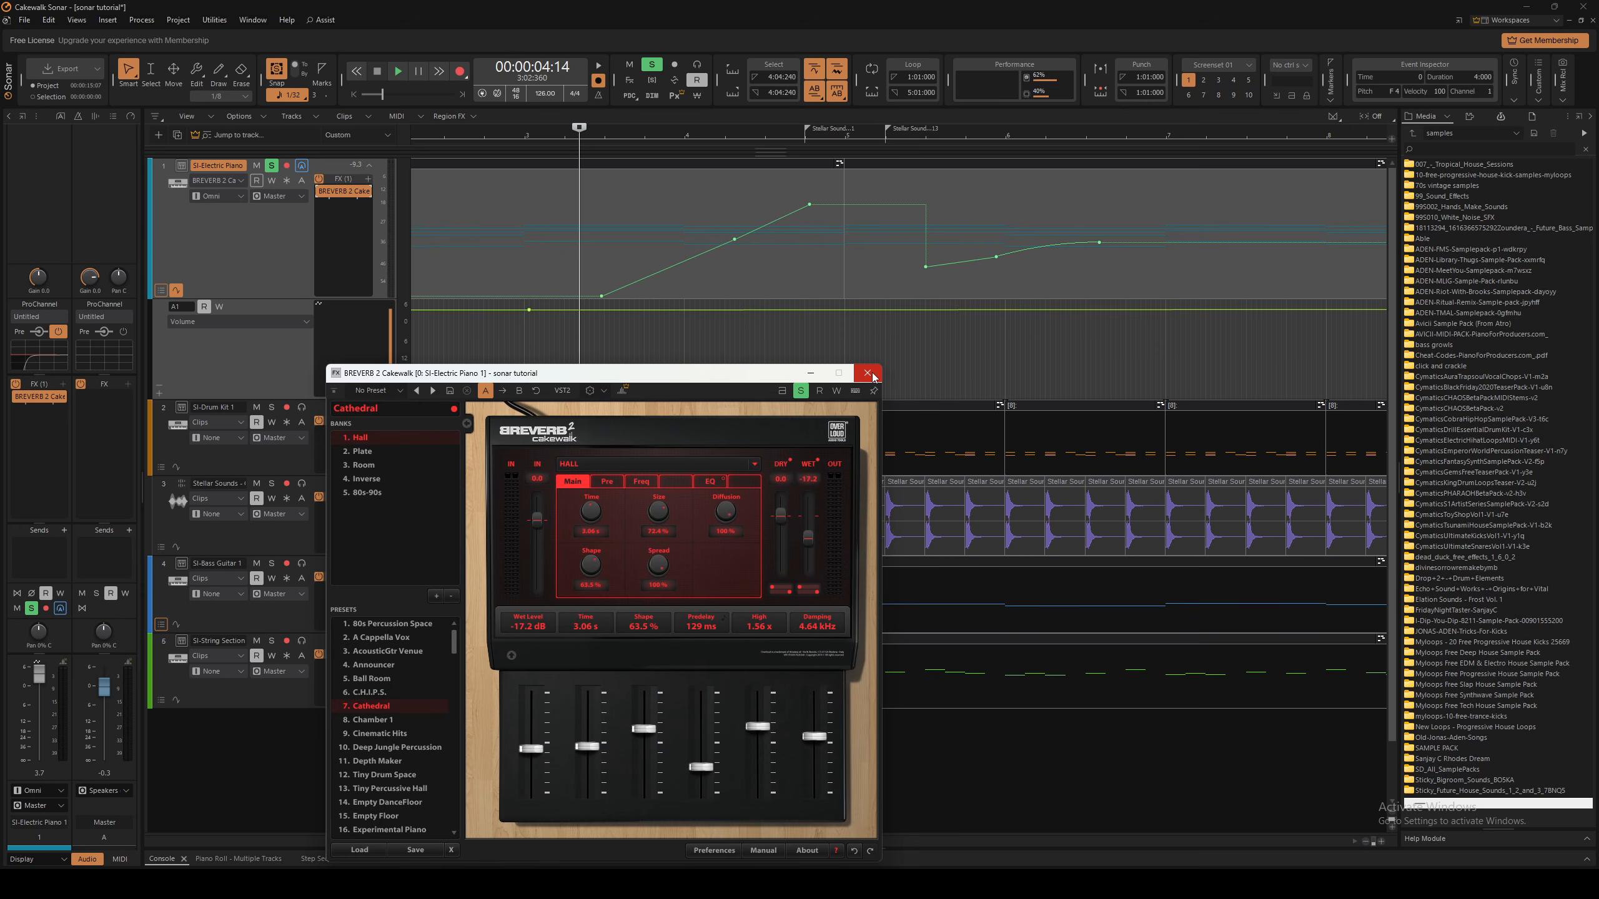
left_click(867, 373)
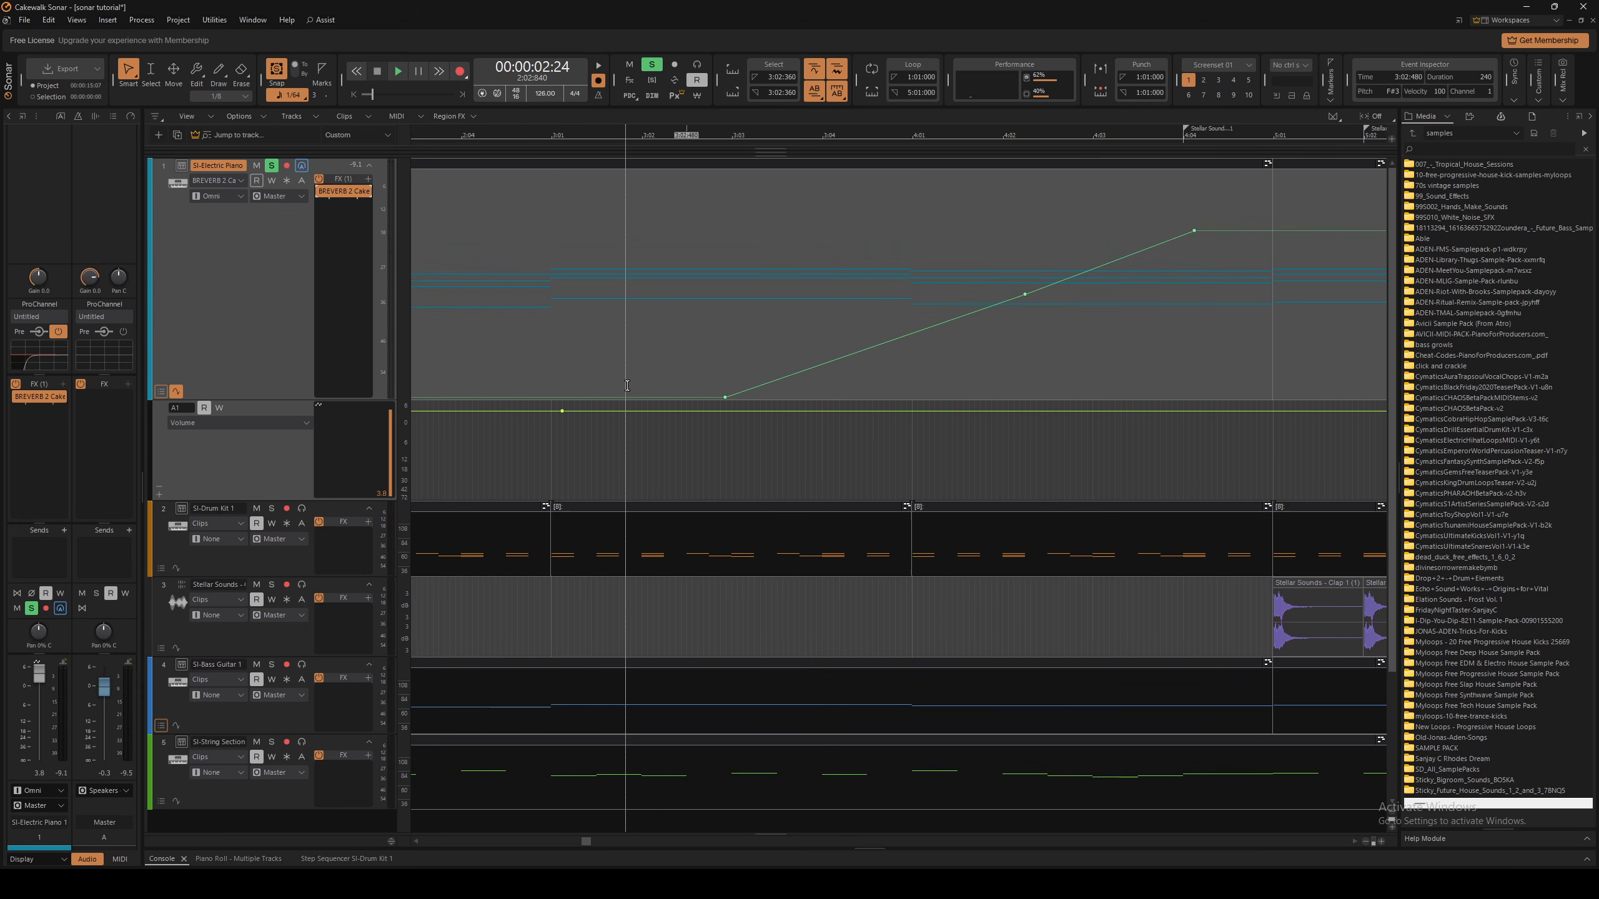
Add a node to the Wet level ramp about midway between its starting node and its middle node
scroll(627, 386, "left", 2)
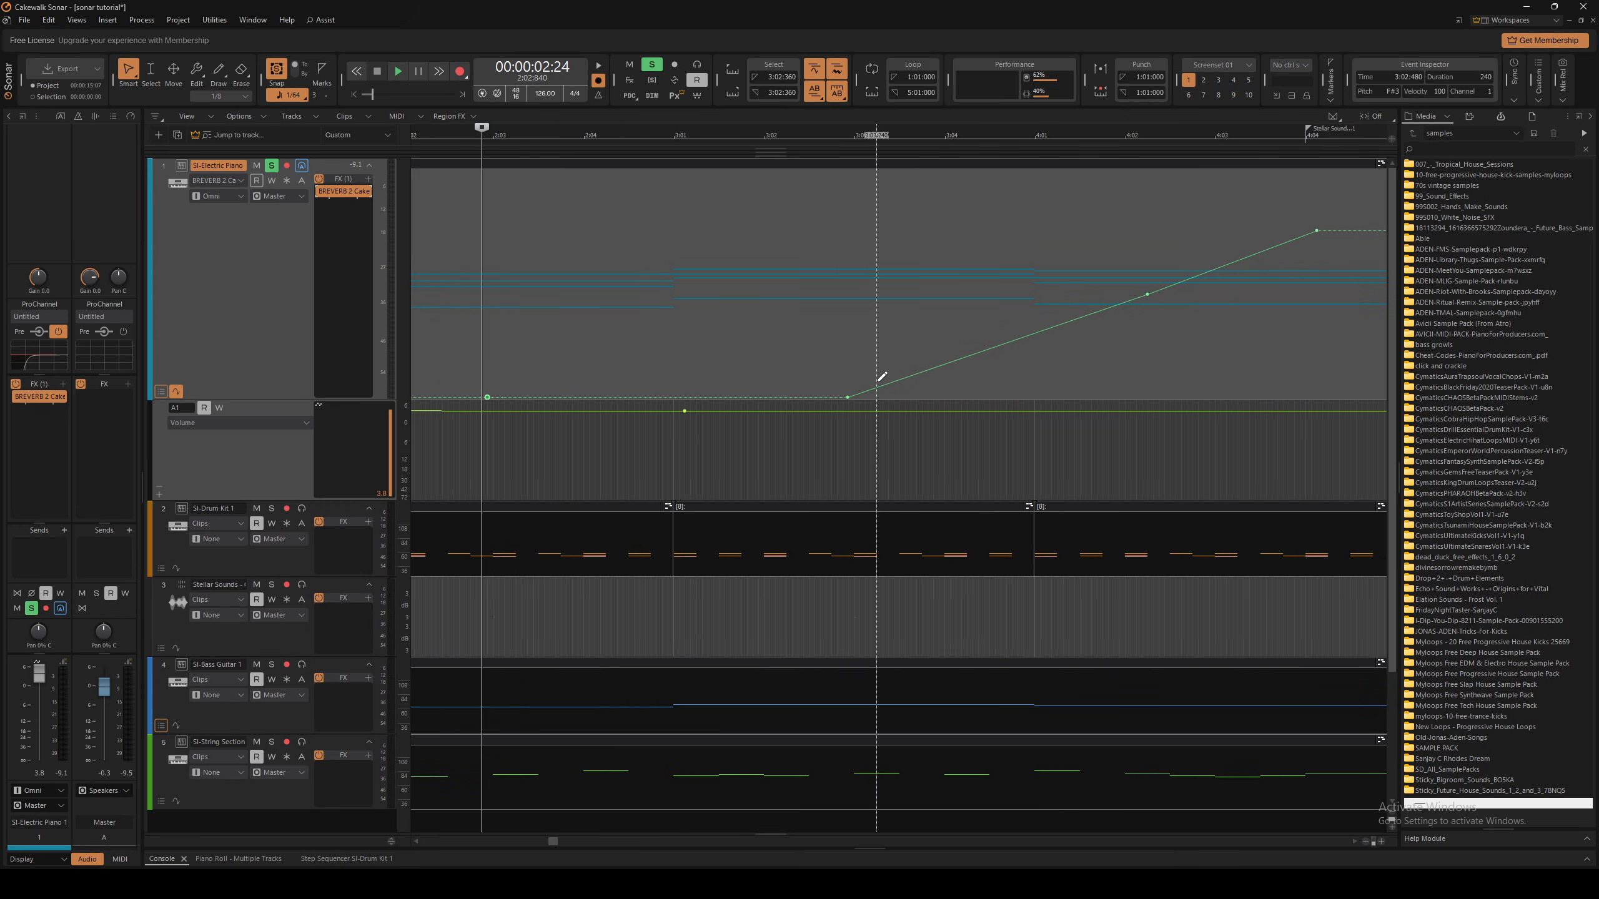
scroll(705, 384, "down", 2)
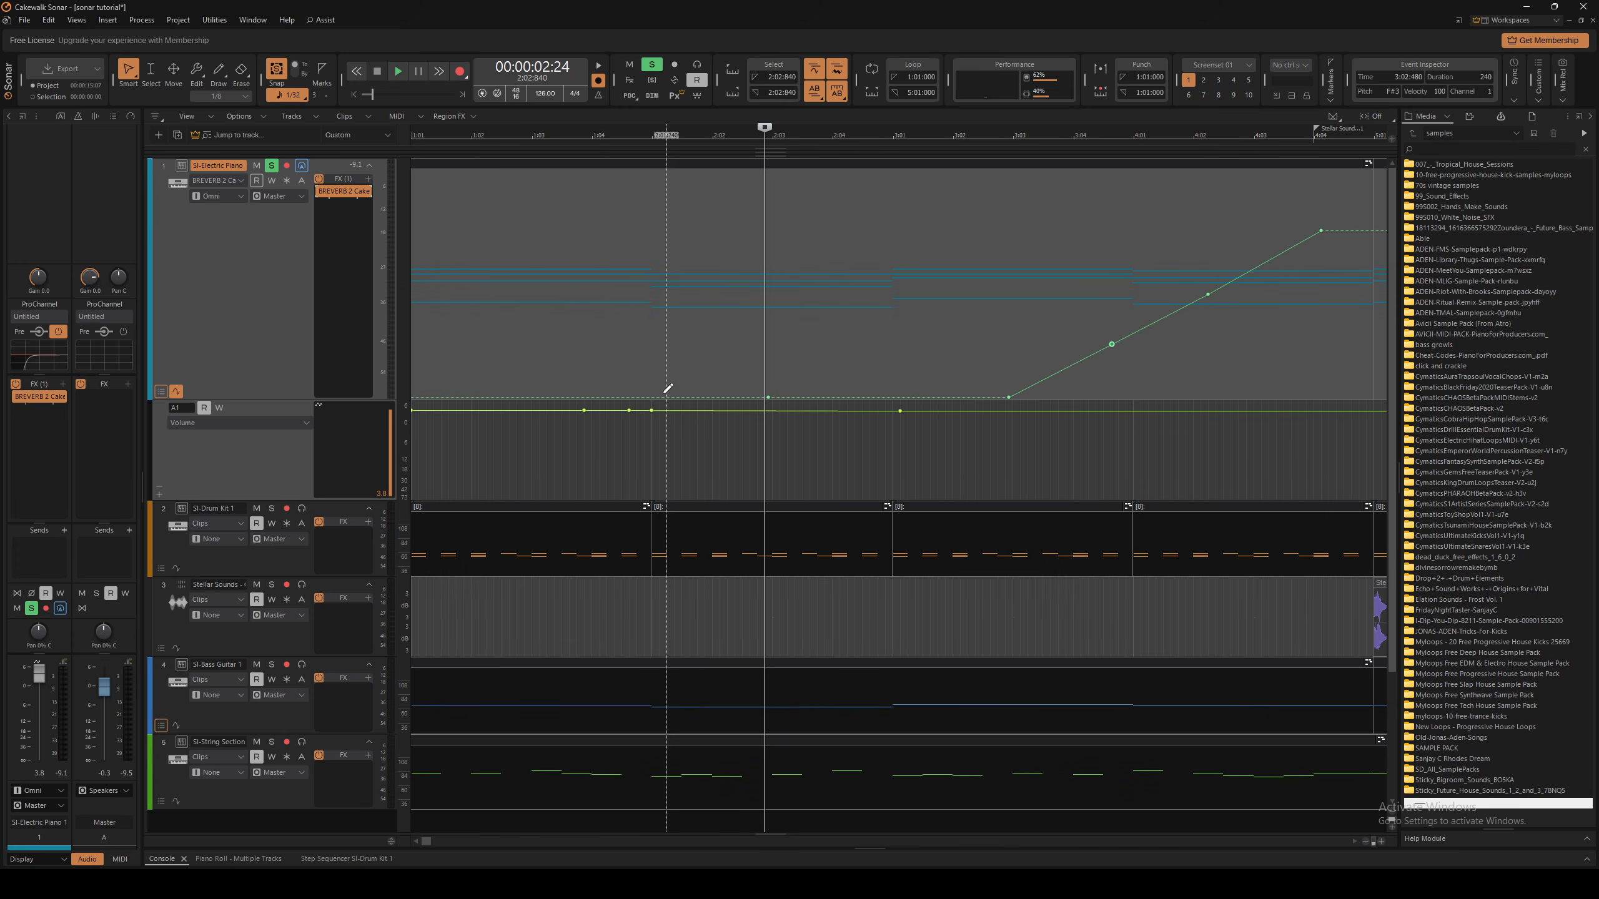
scroll(805, 389, "up", 2)
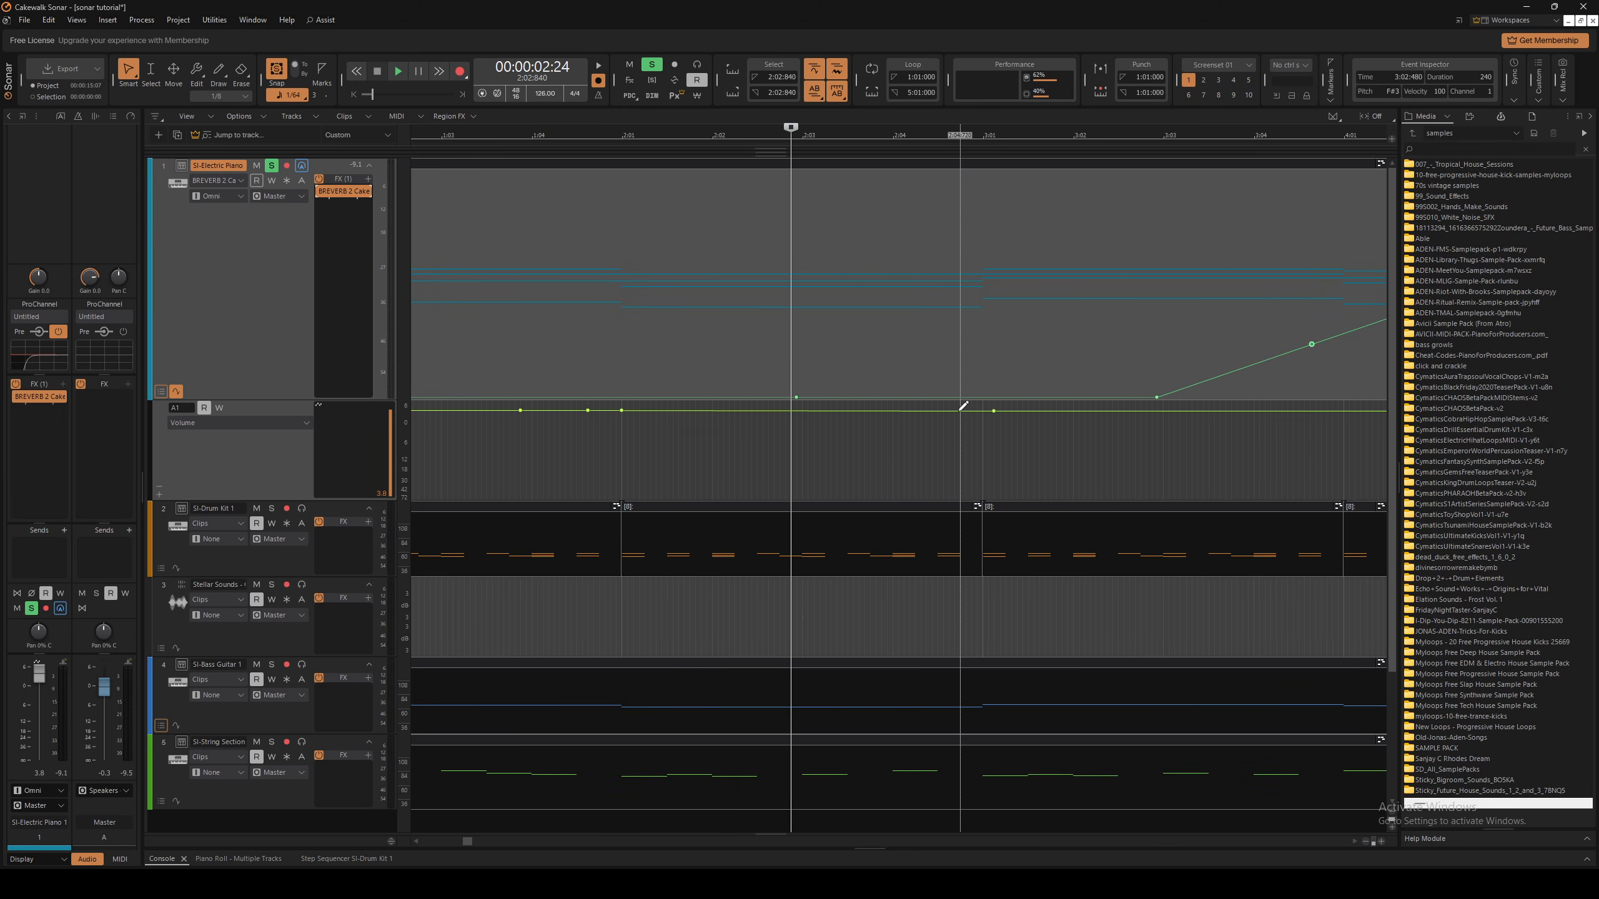
scroll(961, 405, "down", 2)
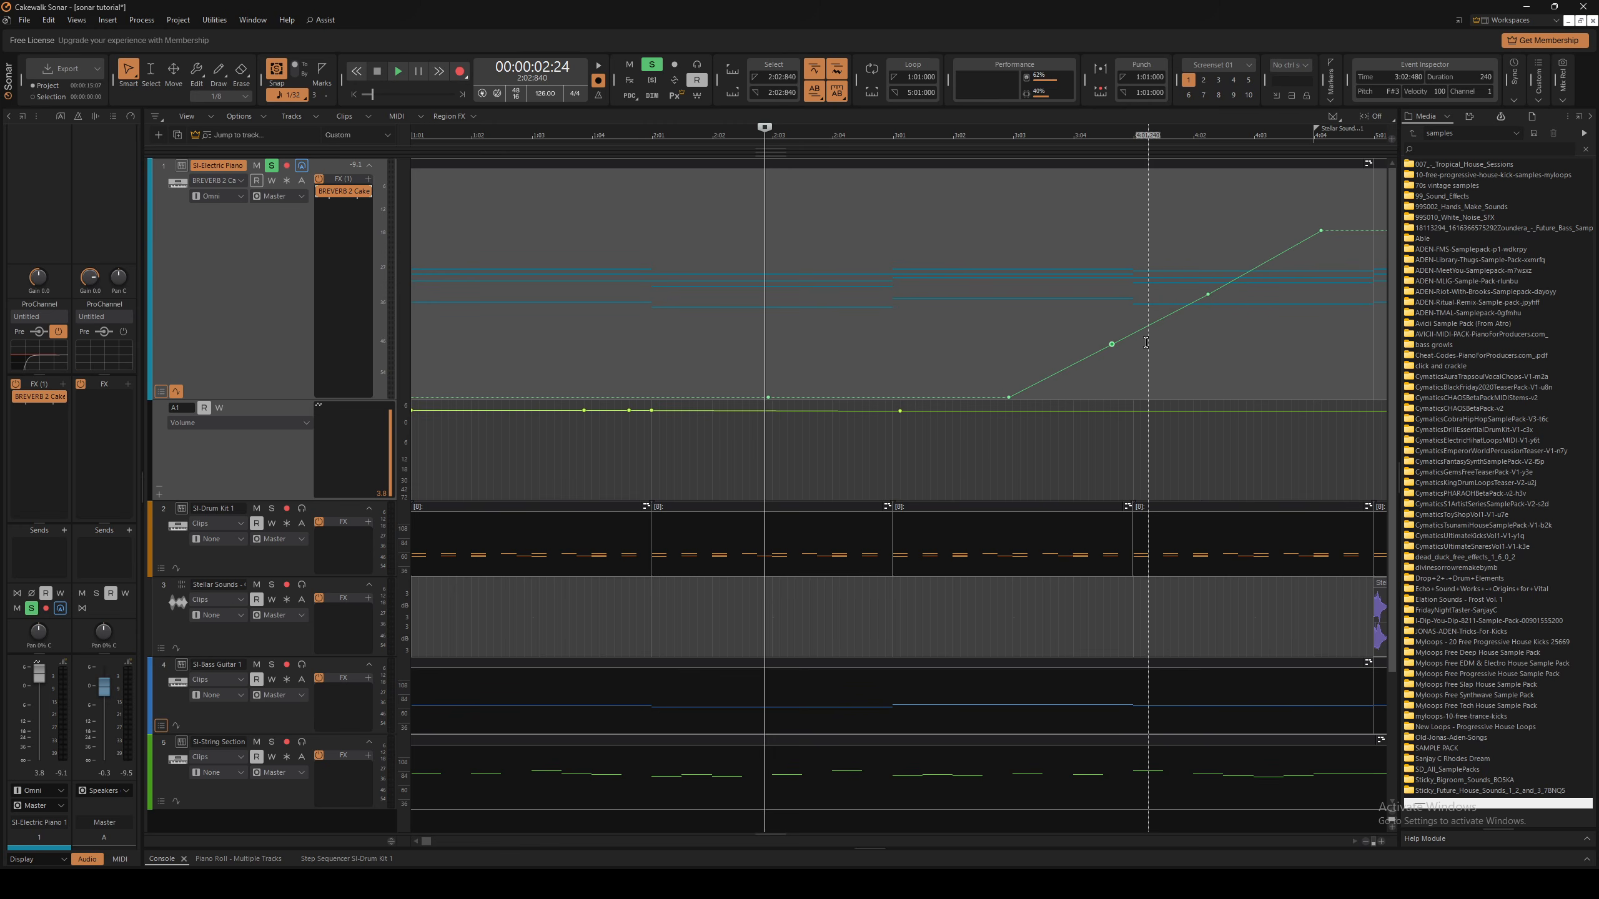
scroll(1145, 342, "up", 2)
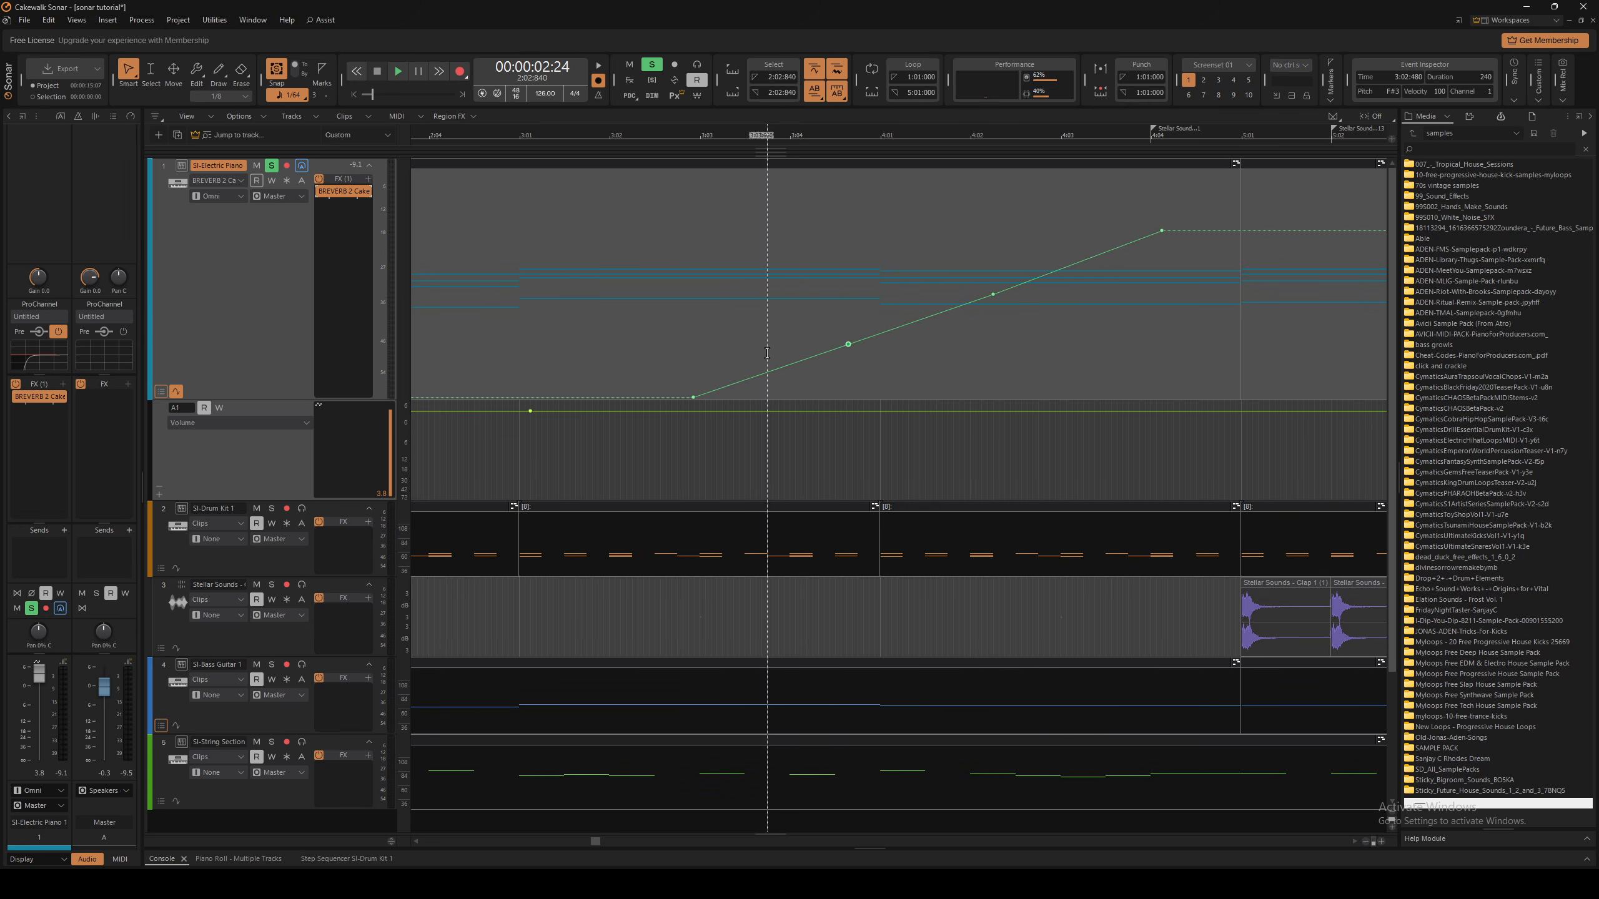
scroll(680, 368, "down", 4)
scroll(585, 383, "up", 4)
scroll(555, 388, "left", 2)
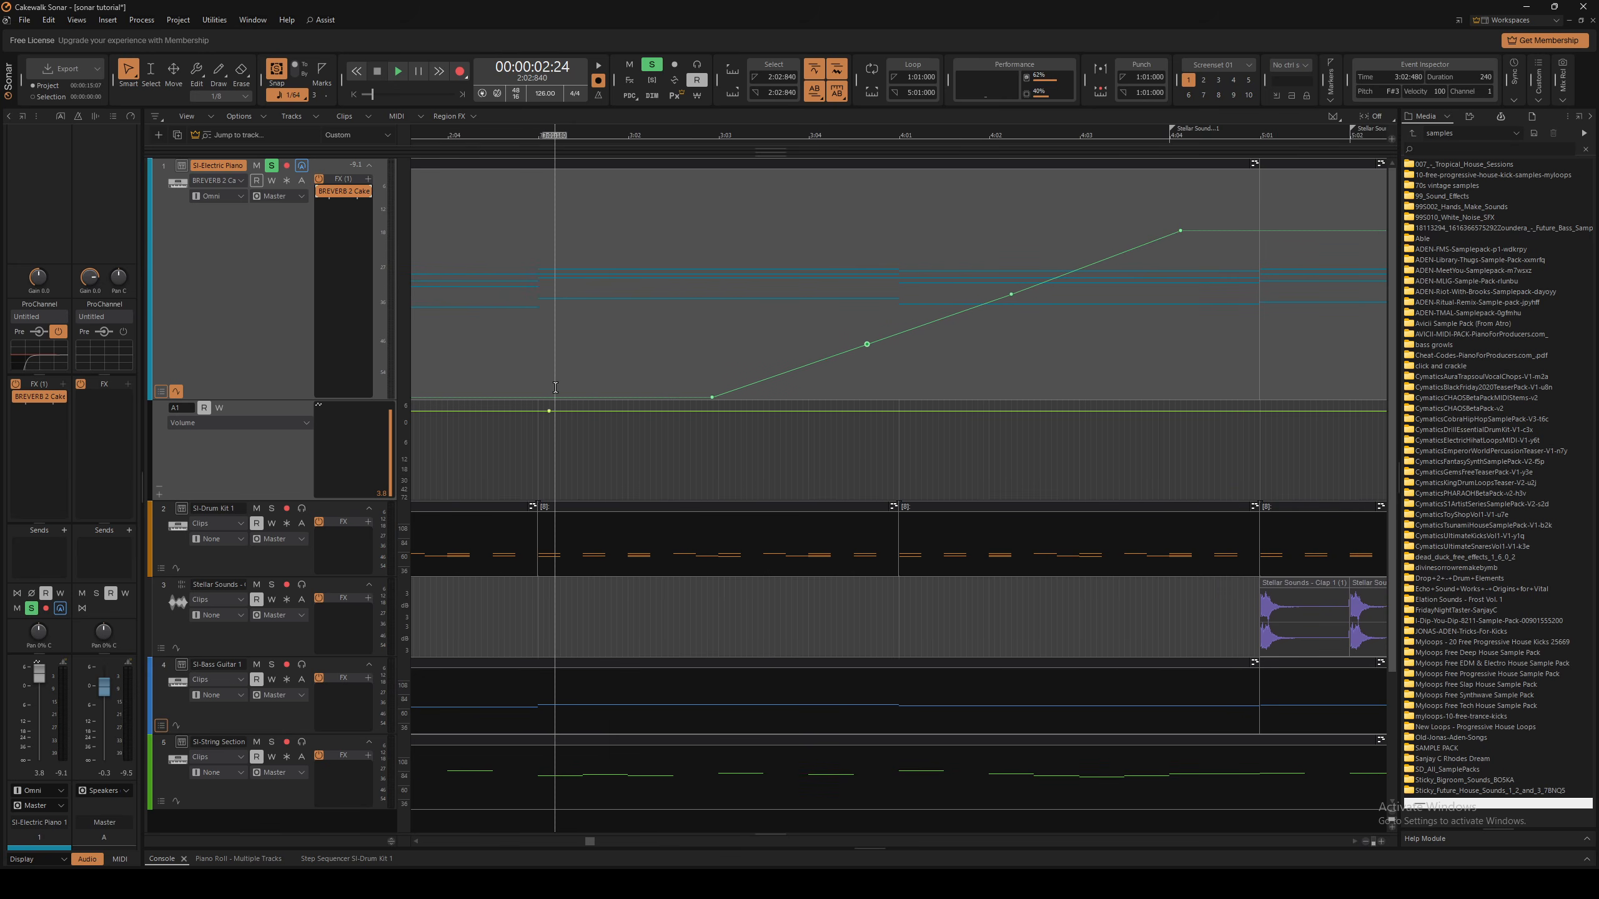
Adjust the nodes on the flat Wet level section before the ramp, moving its first node earlier into bar 1
scroll(555, 387, "left", 4)
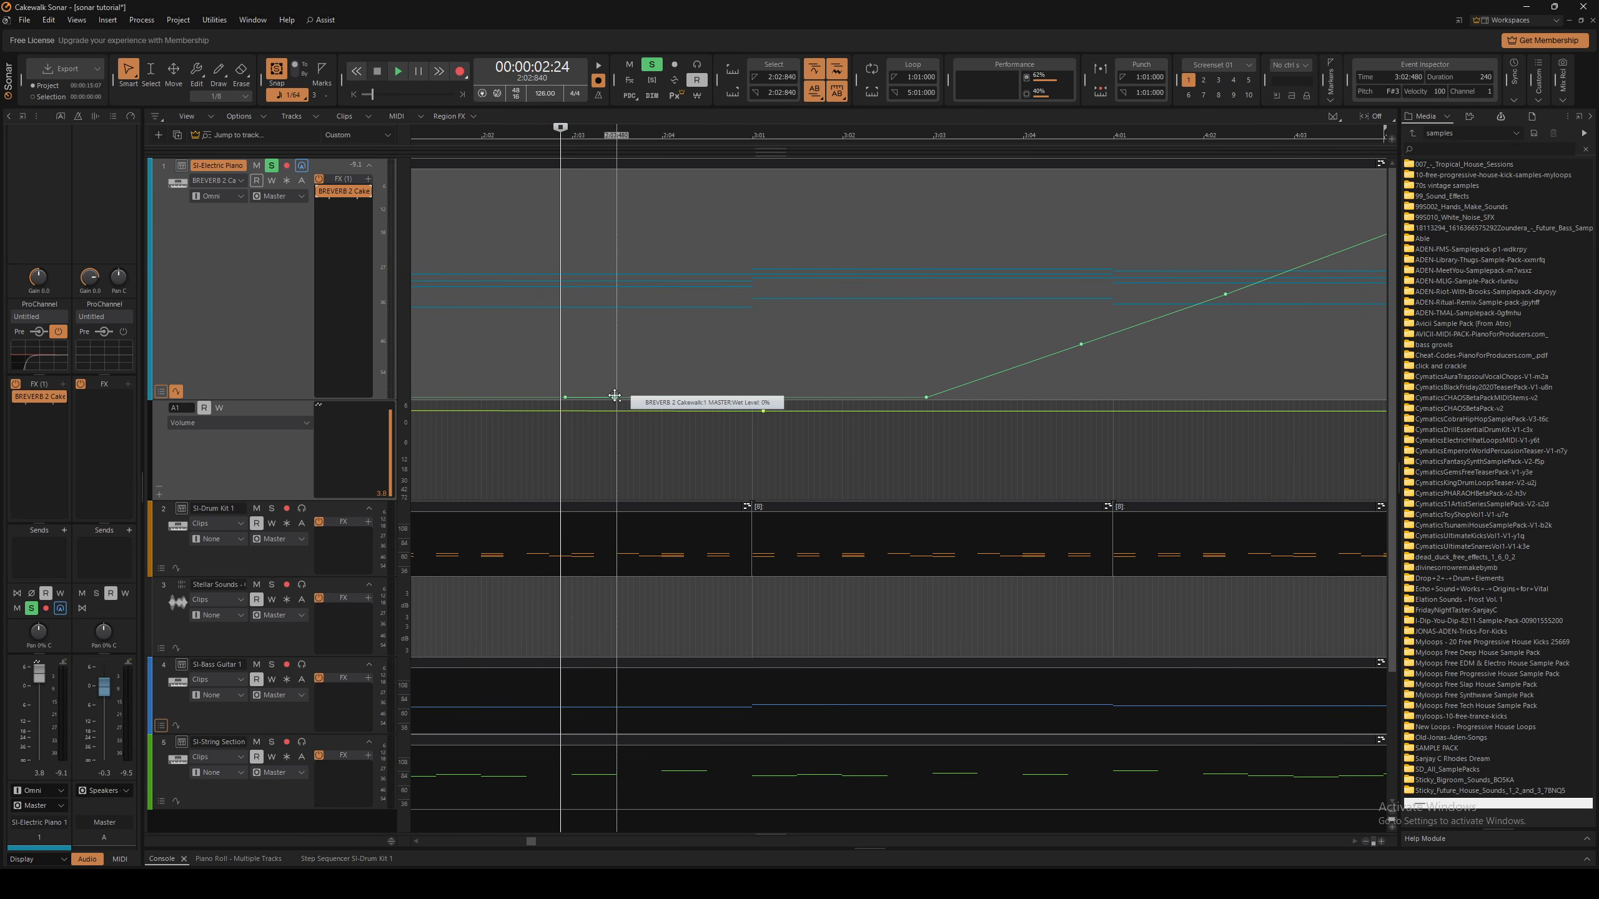
double_click(616, 396)
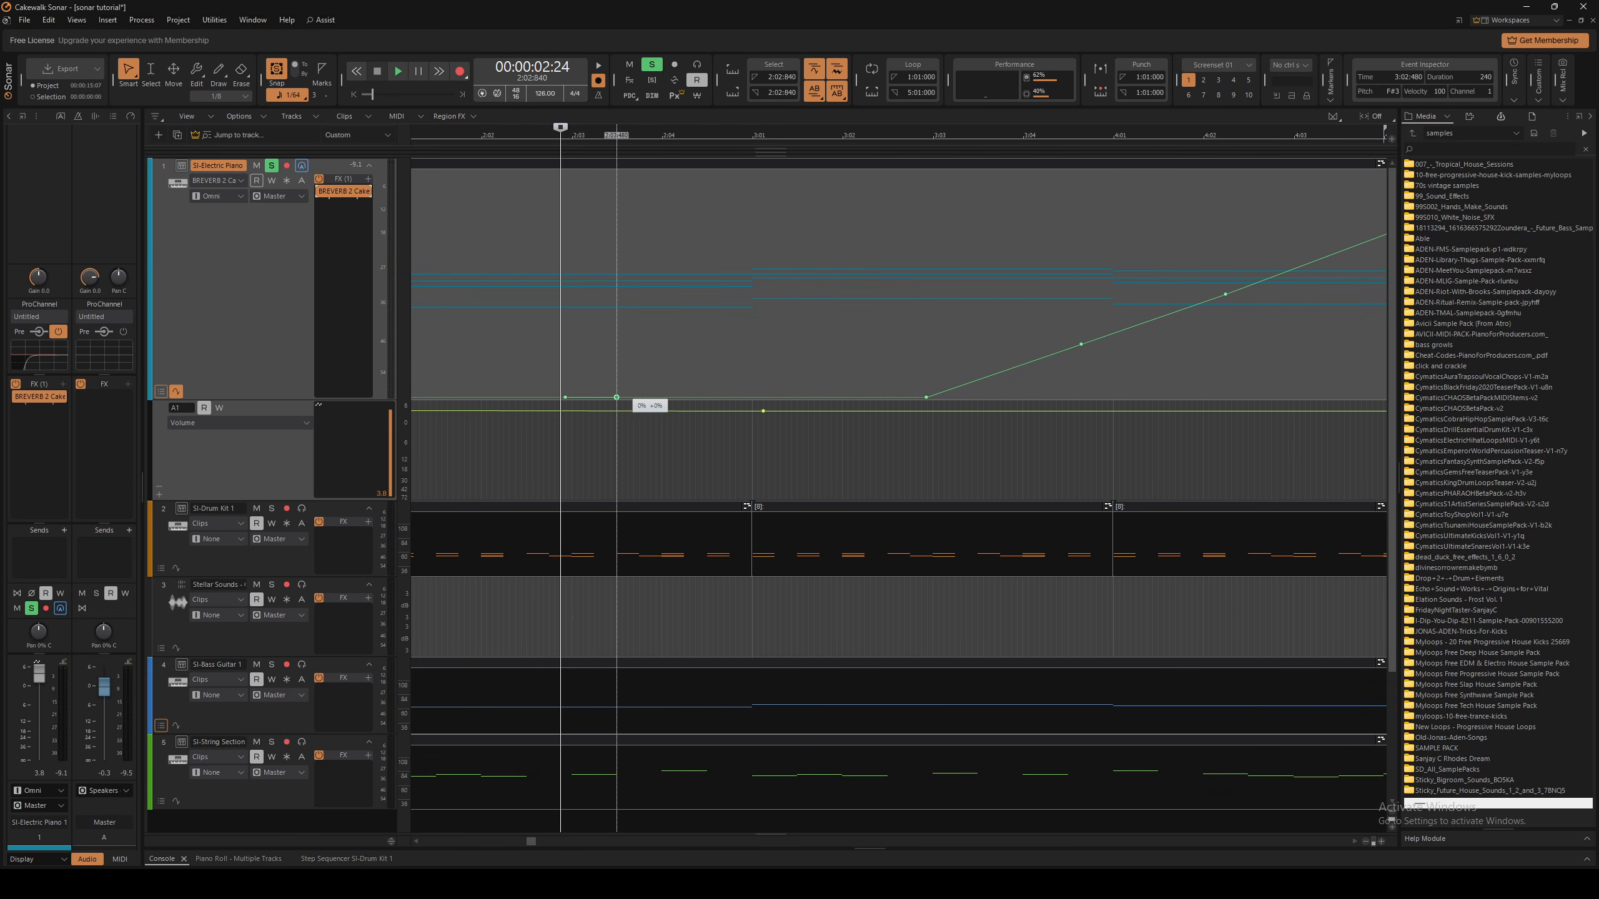
left_click_drag(617, 396, 910, 396)
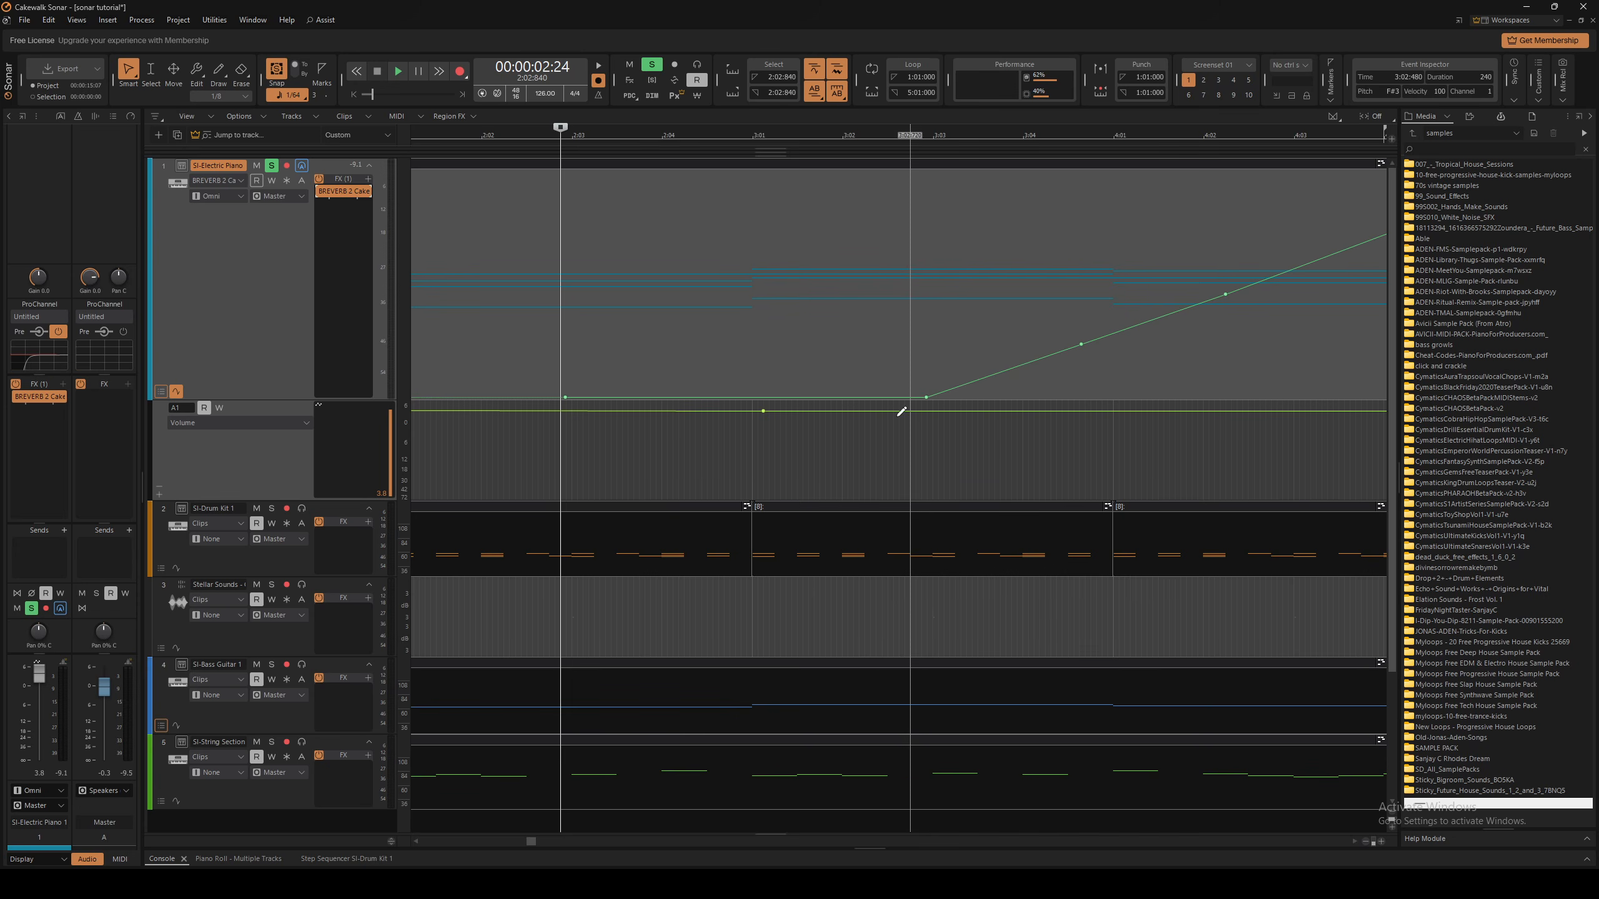
left_click_drag(565, 397, 333, 415)
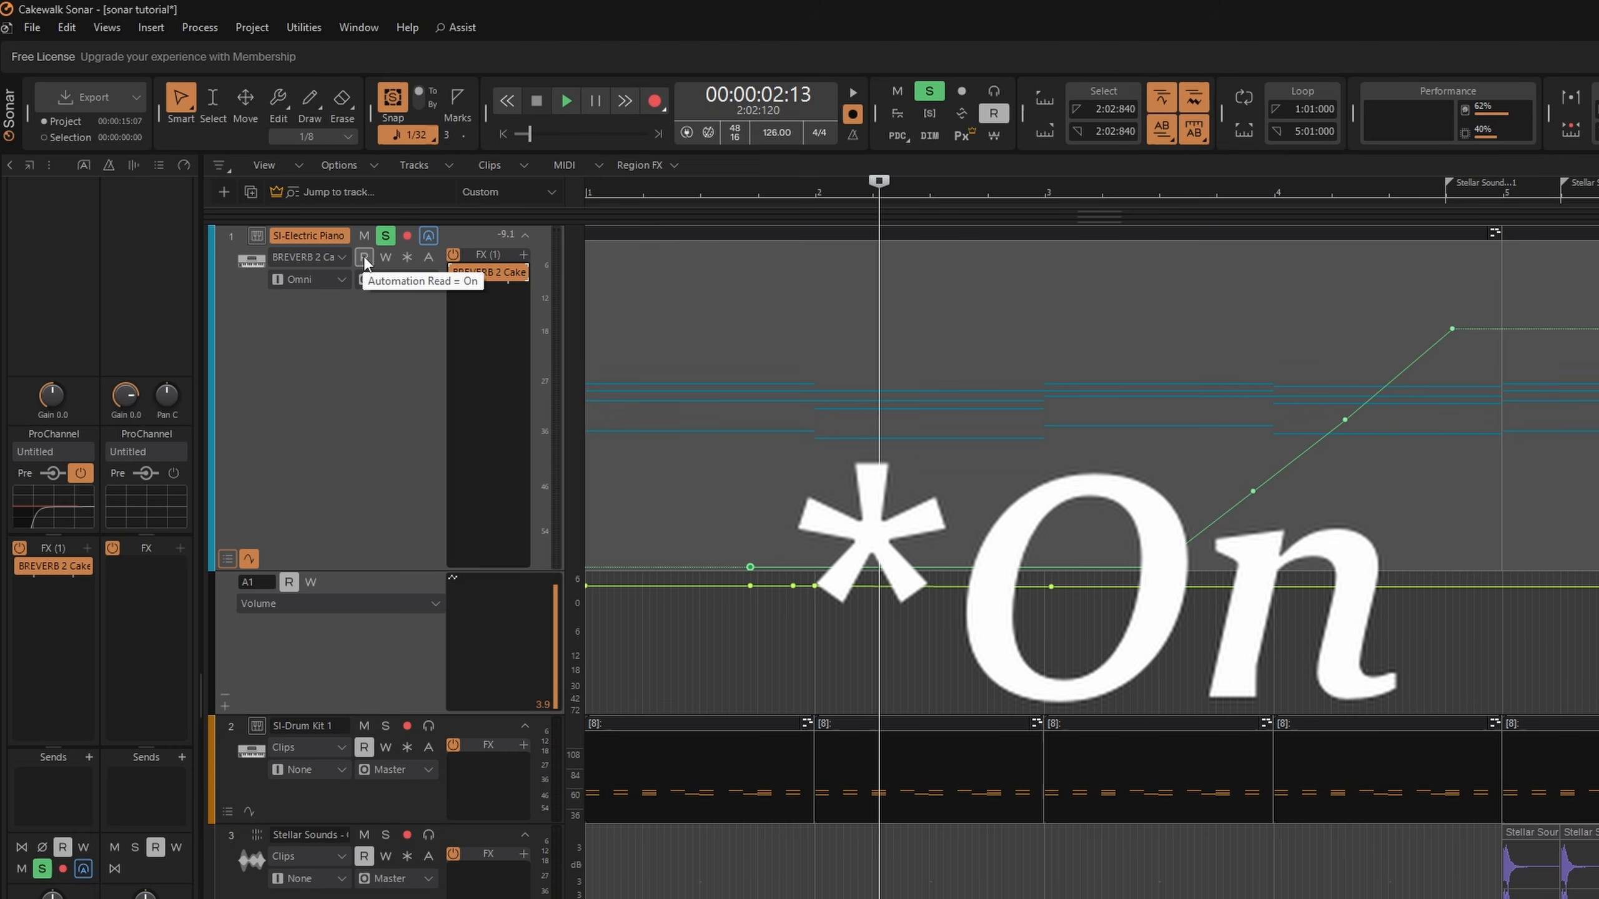
Switch automation read on for the SI-Electric Piano track, and toggle it off and on in BREVERB 2 before minimizing the plugin window
left_click(365, 258)
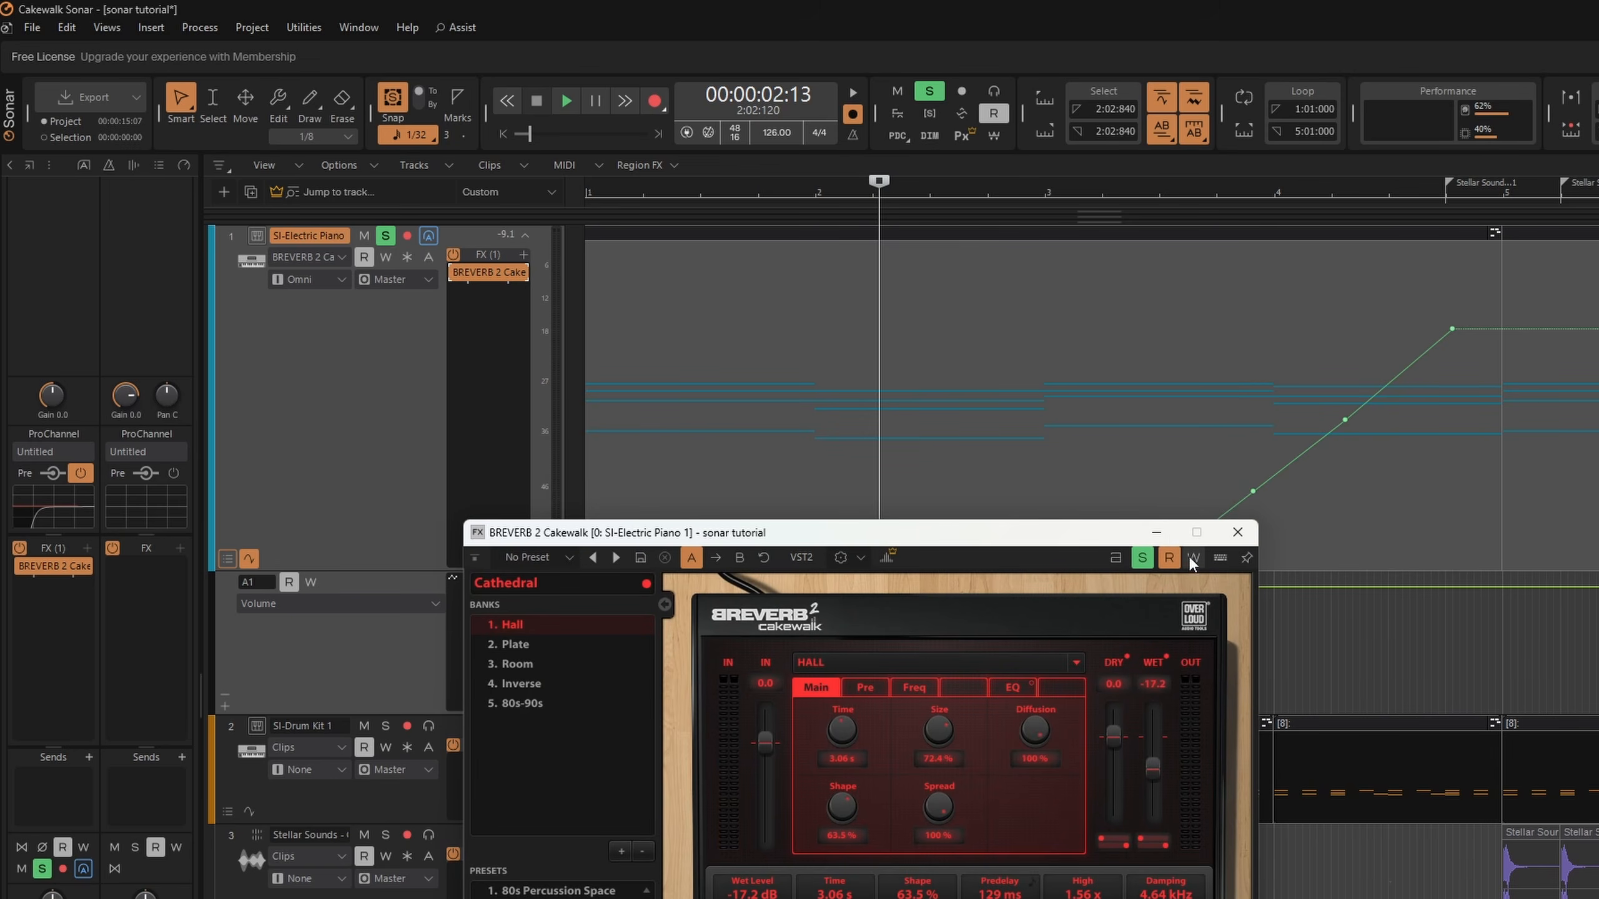
left_click(1171, 553)
left_click(1168, 559)
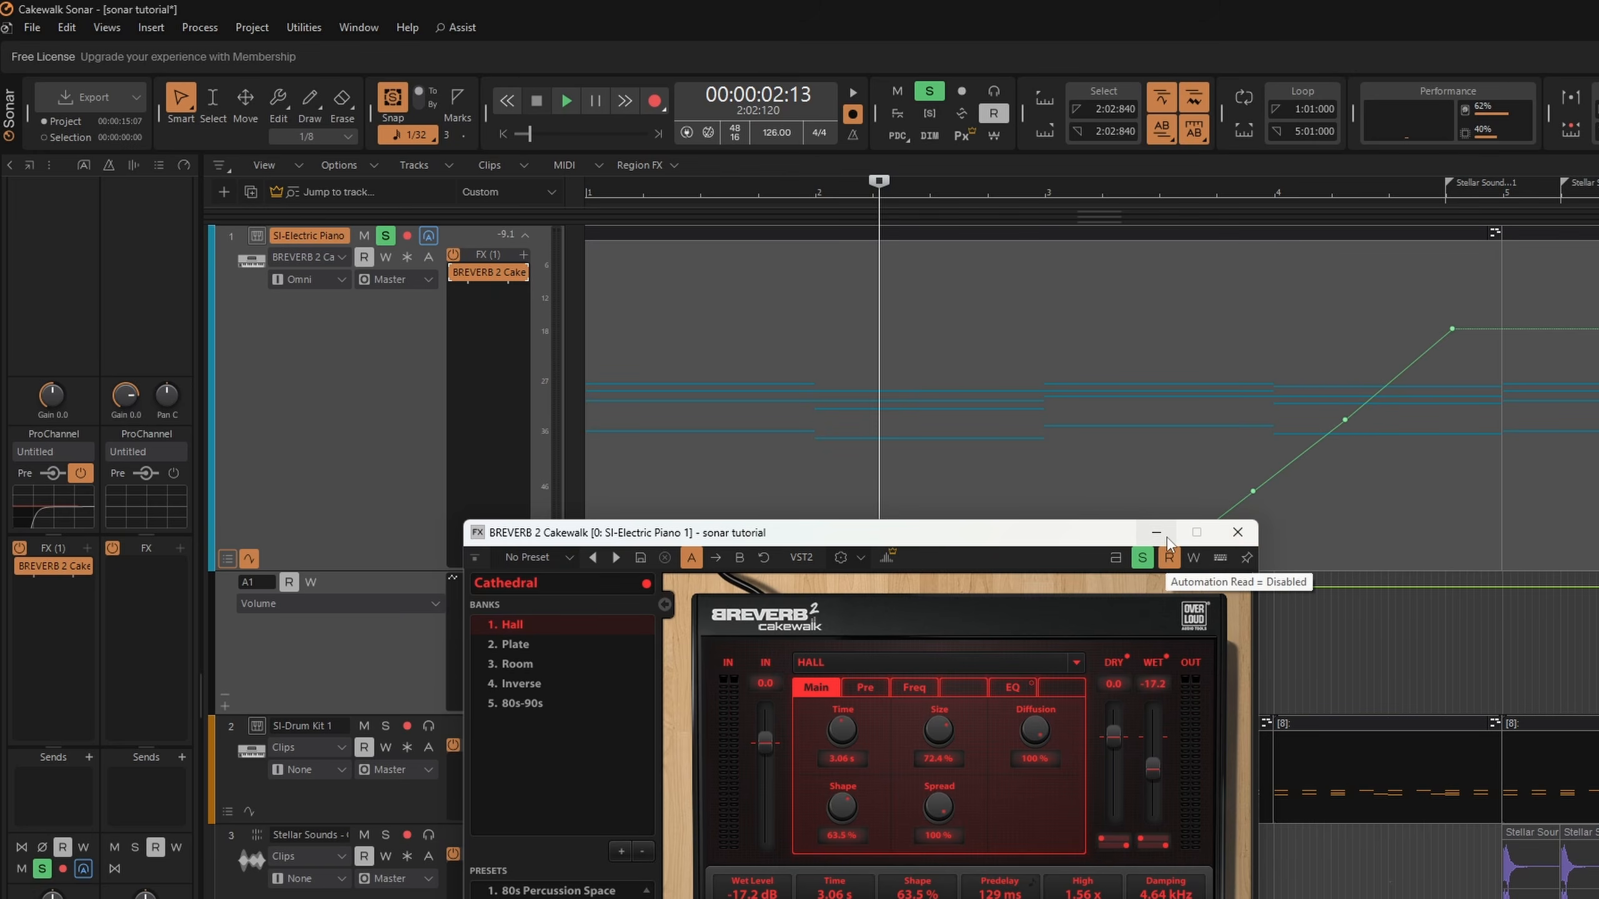
left_click(1155, 533)
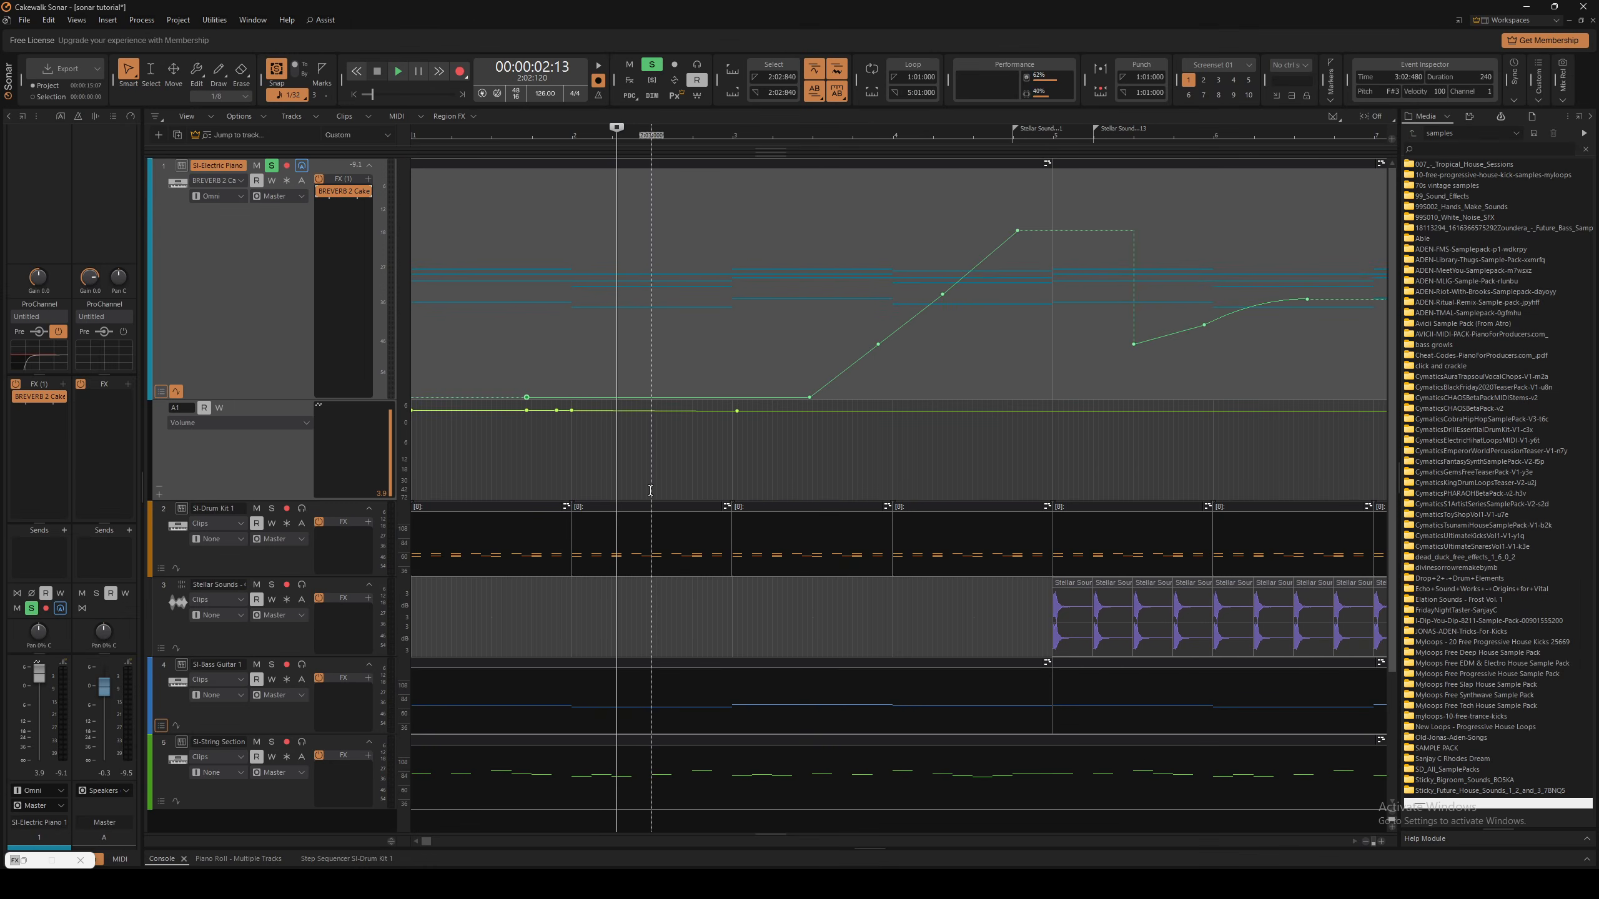
Play the project from bar 2, and show the electric piano's Volume automation lane
key("space")
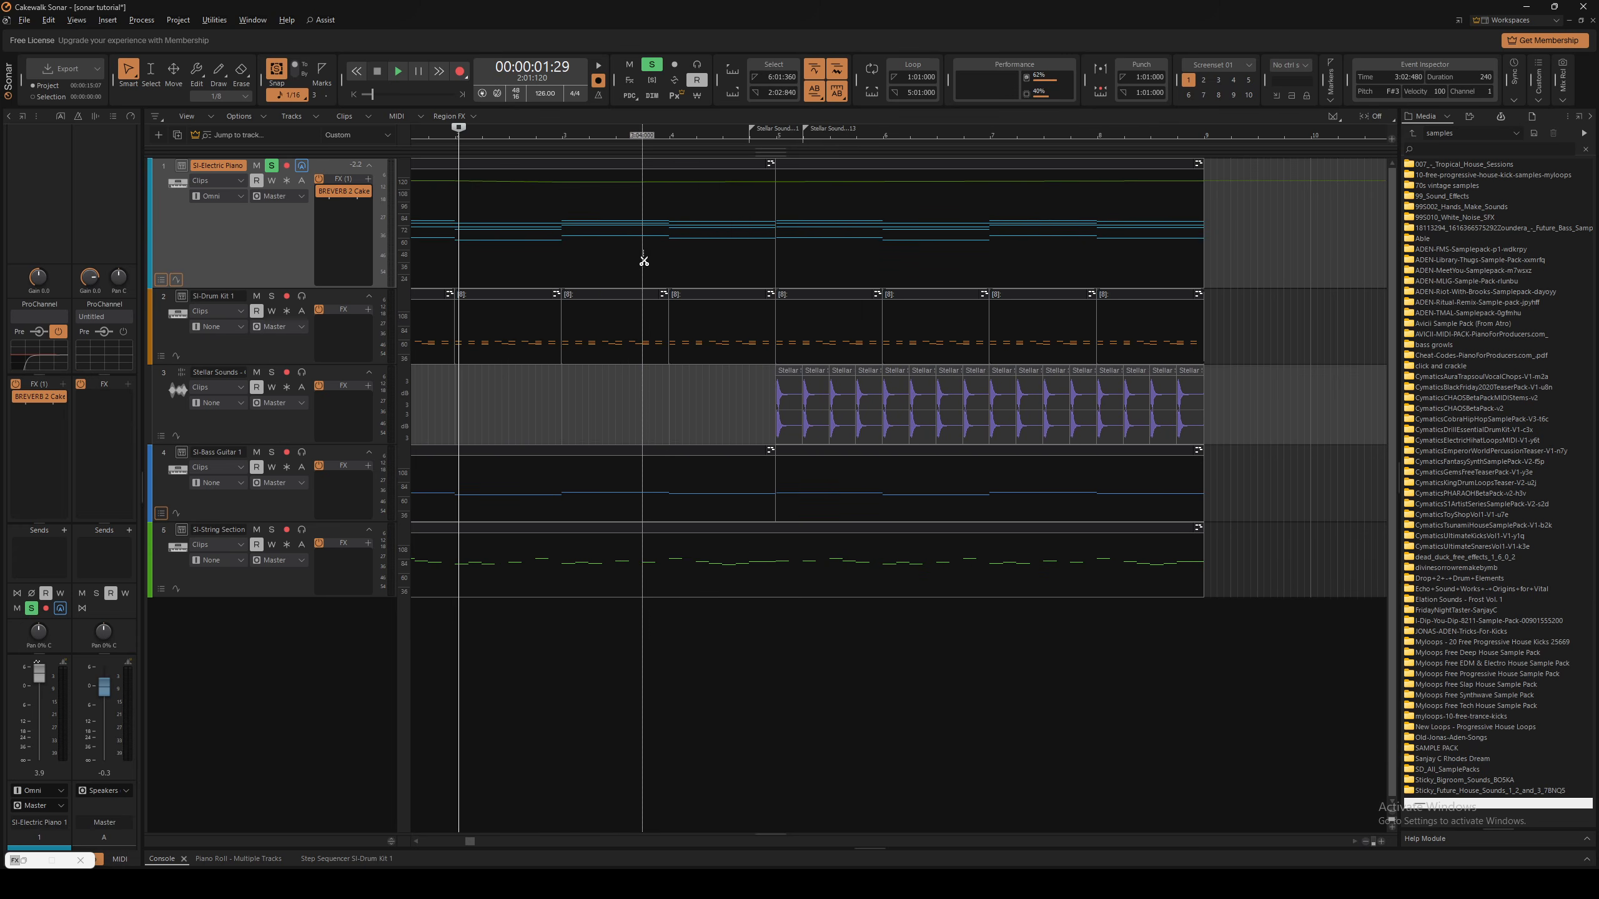
scroll(682, 257, "left", 1)
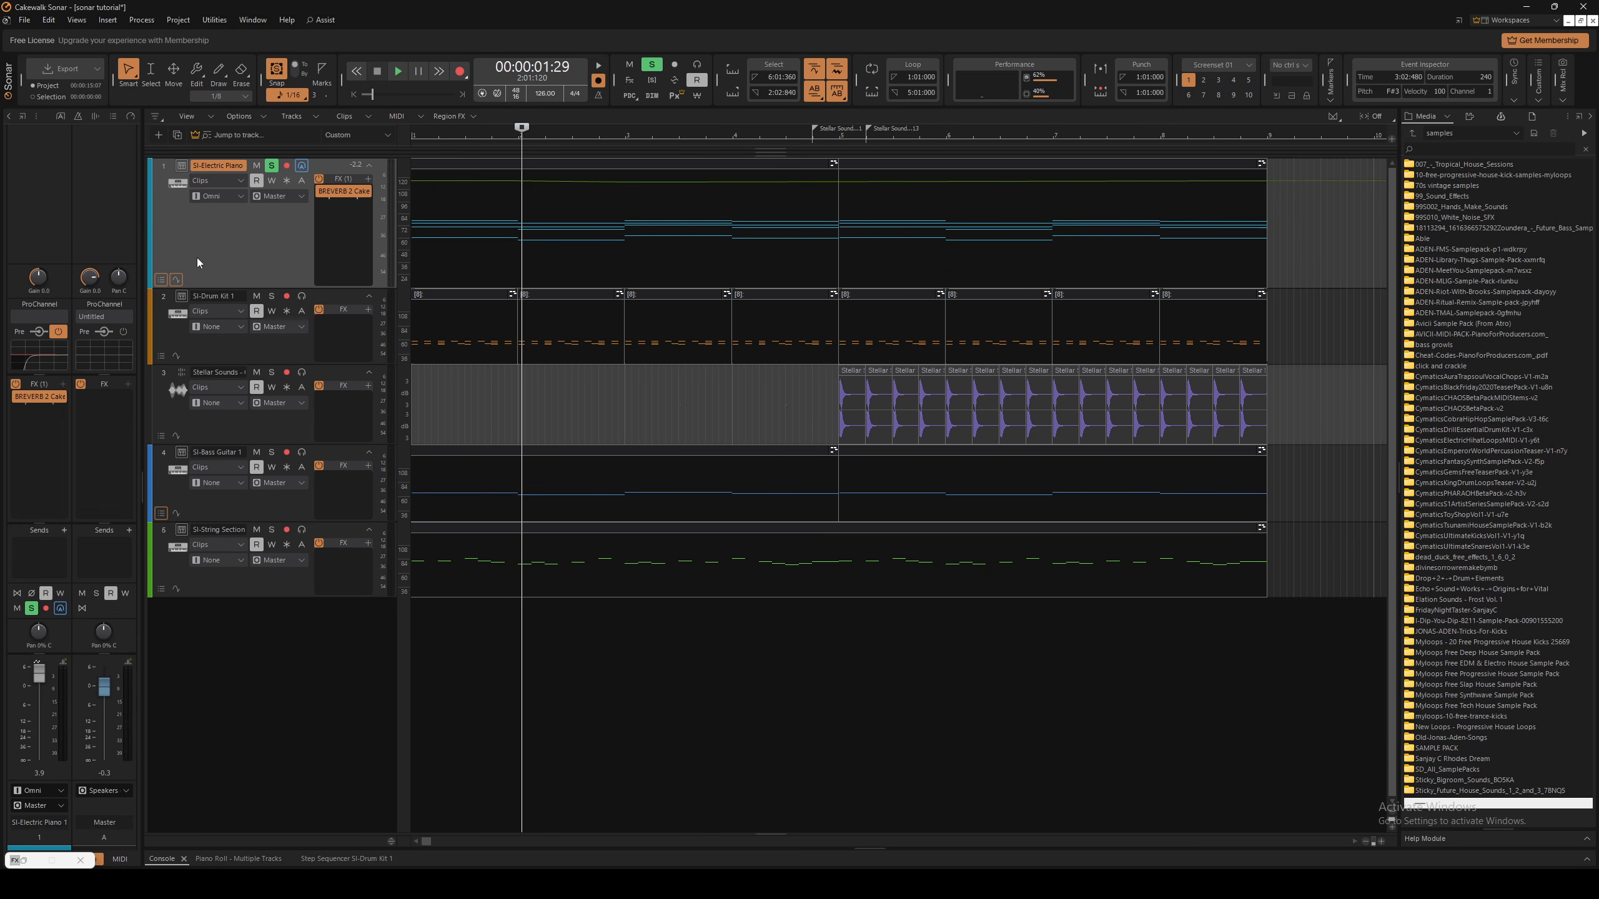
left_click(176, 279)
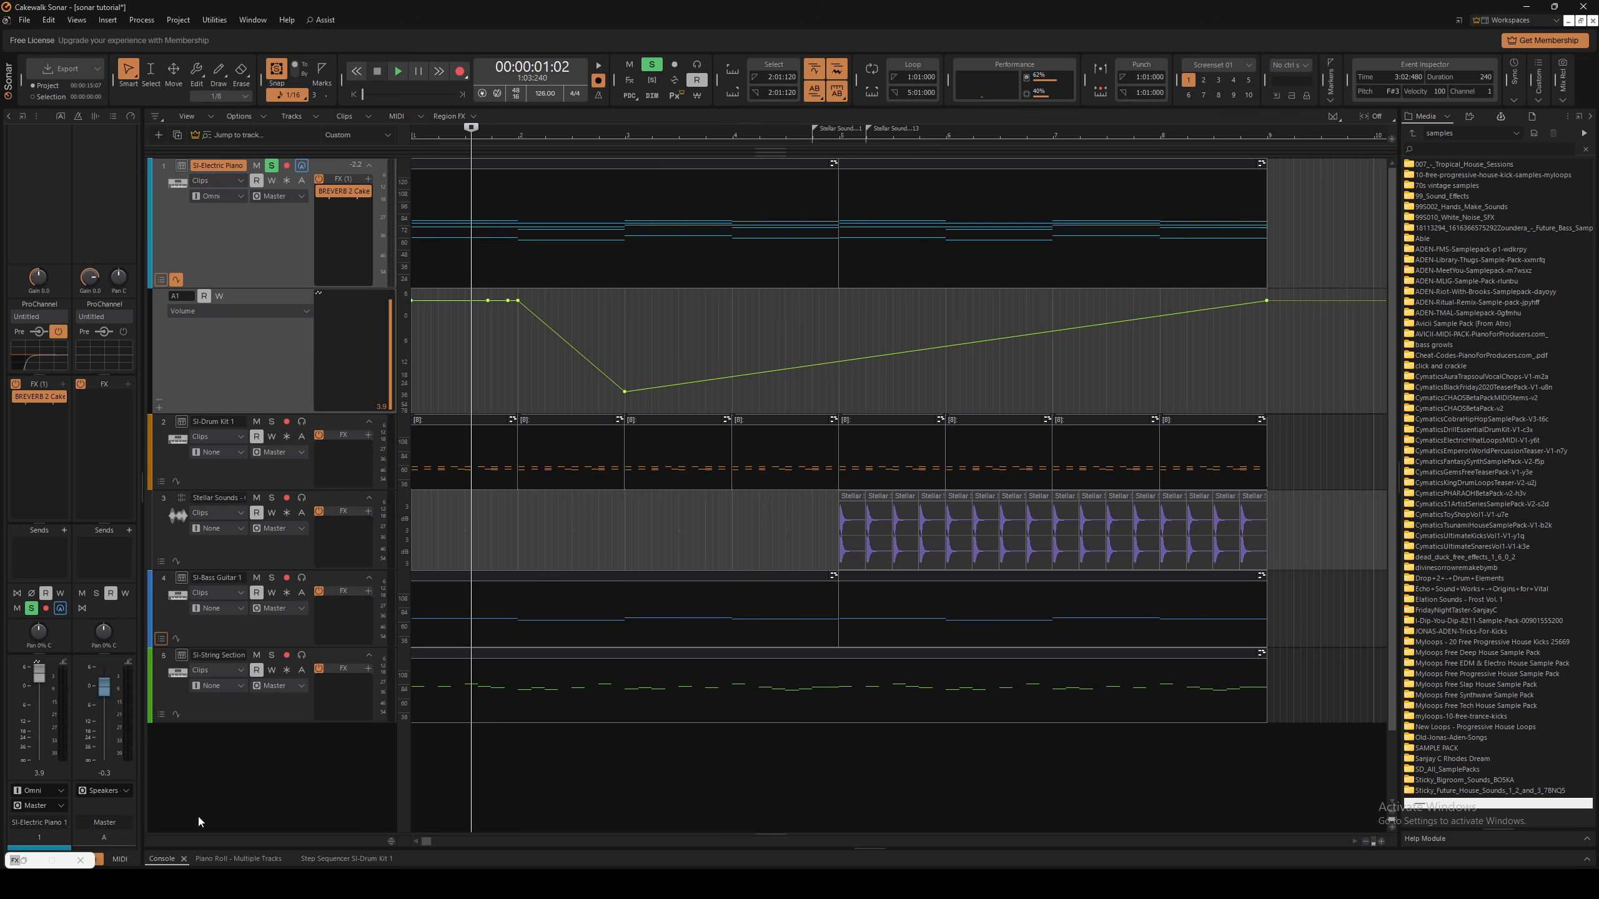
Show the Console, toggle it, and return to the track view
left_click(163, 859)
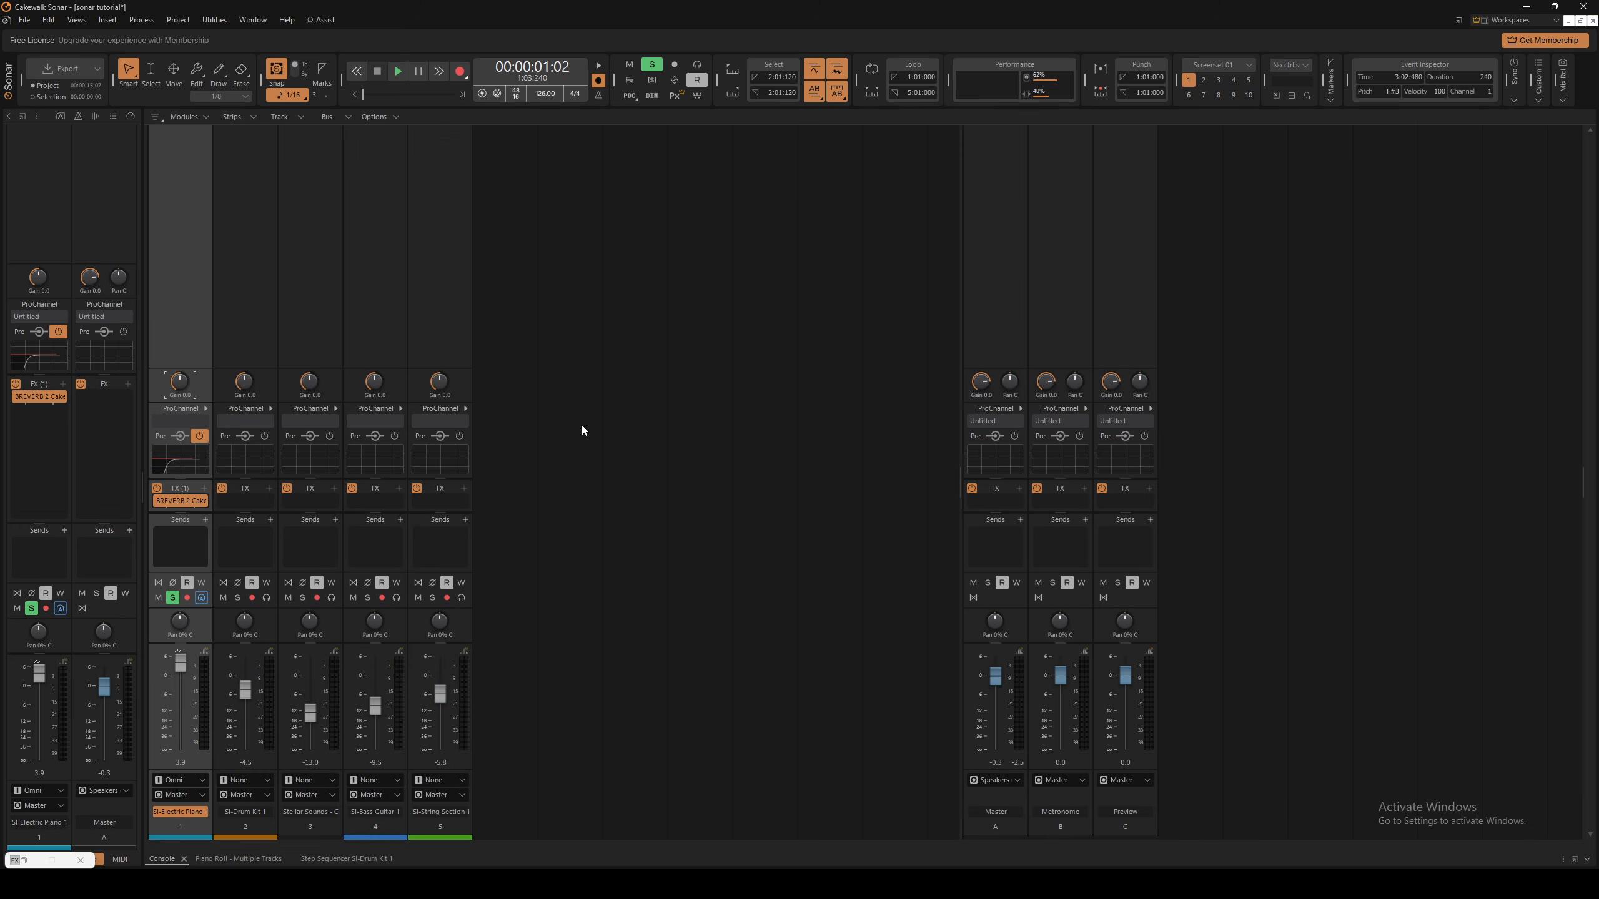
key("d")
key("d")
key("d")
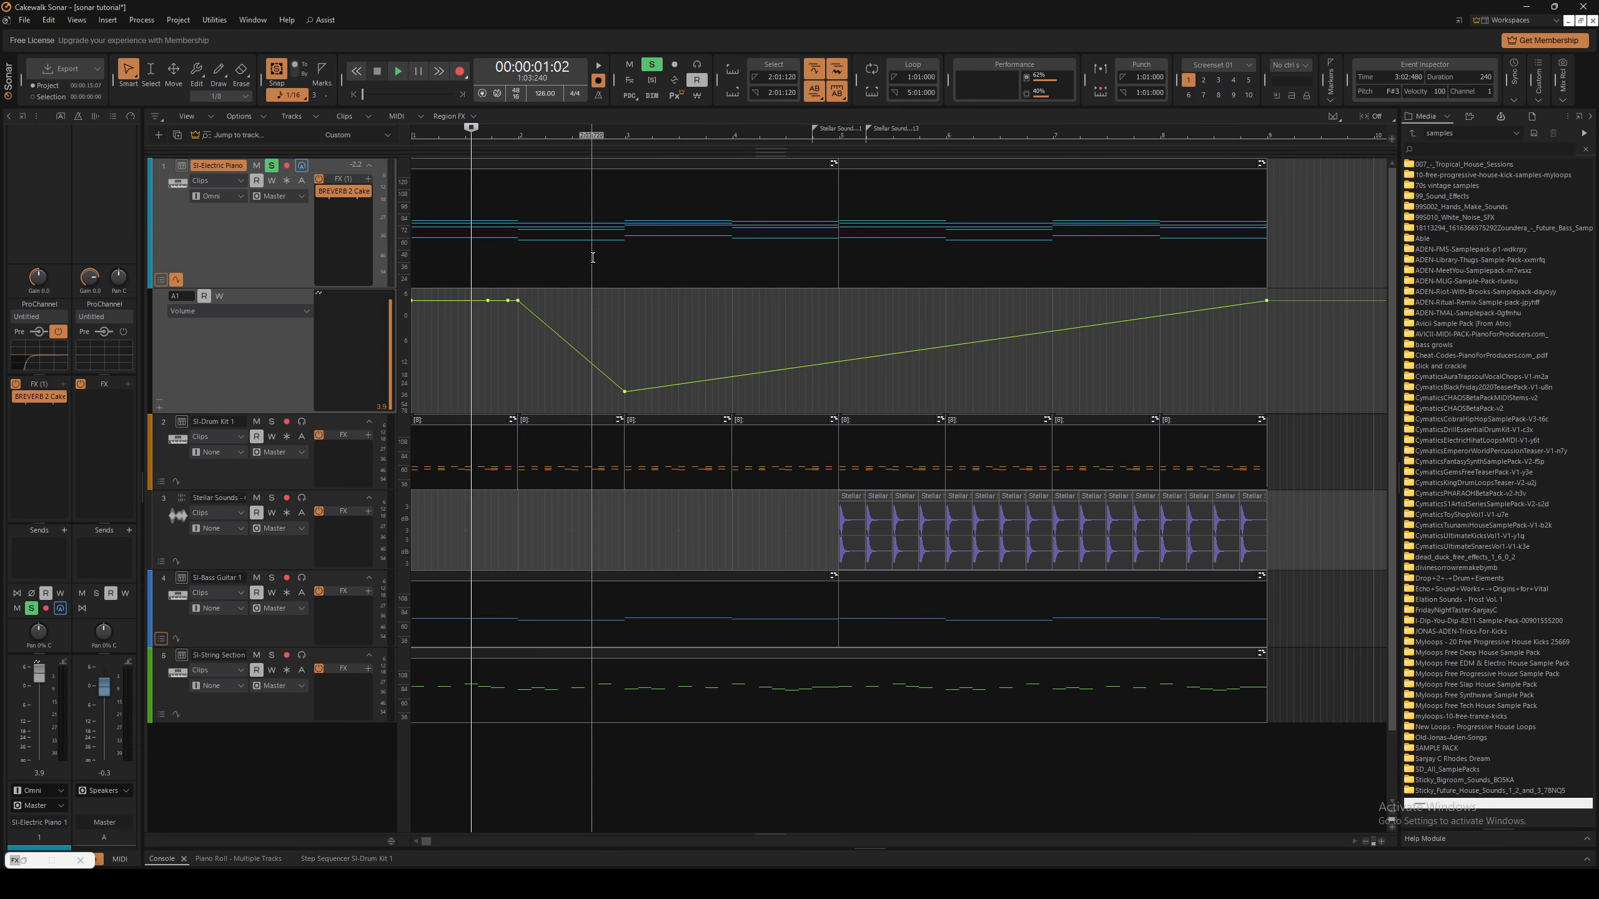
Open the Console view, and play the project into bar 4 to check the electric piano's fader against its volume automation
right_click(595, 254)
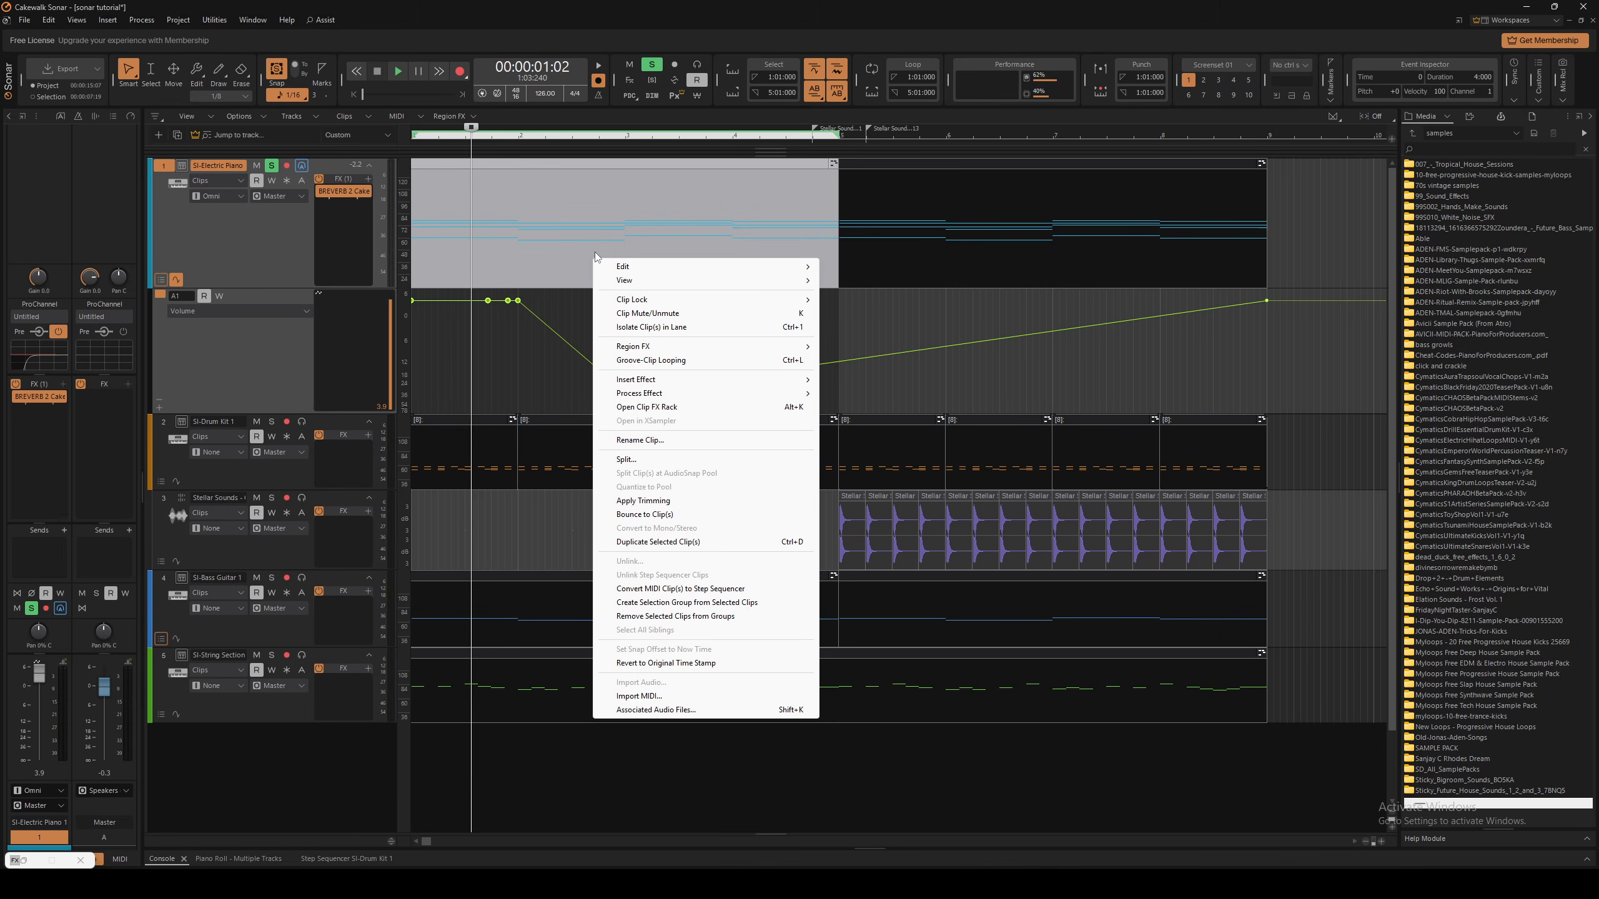
right_click(1316, 232)
mouse_move(1347, 253)
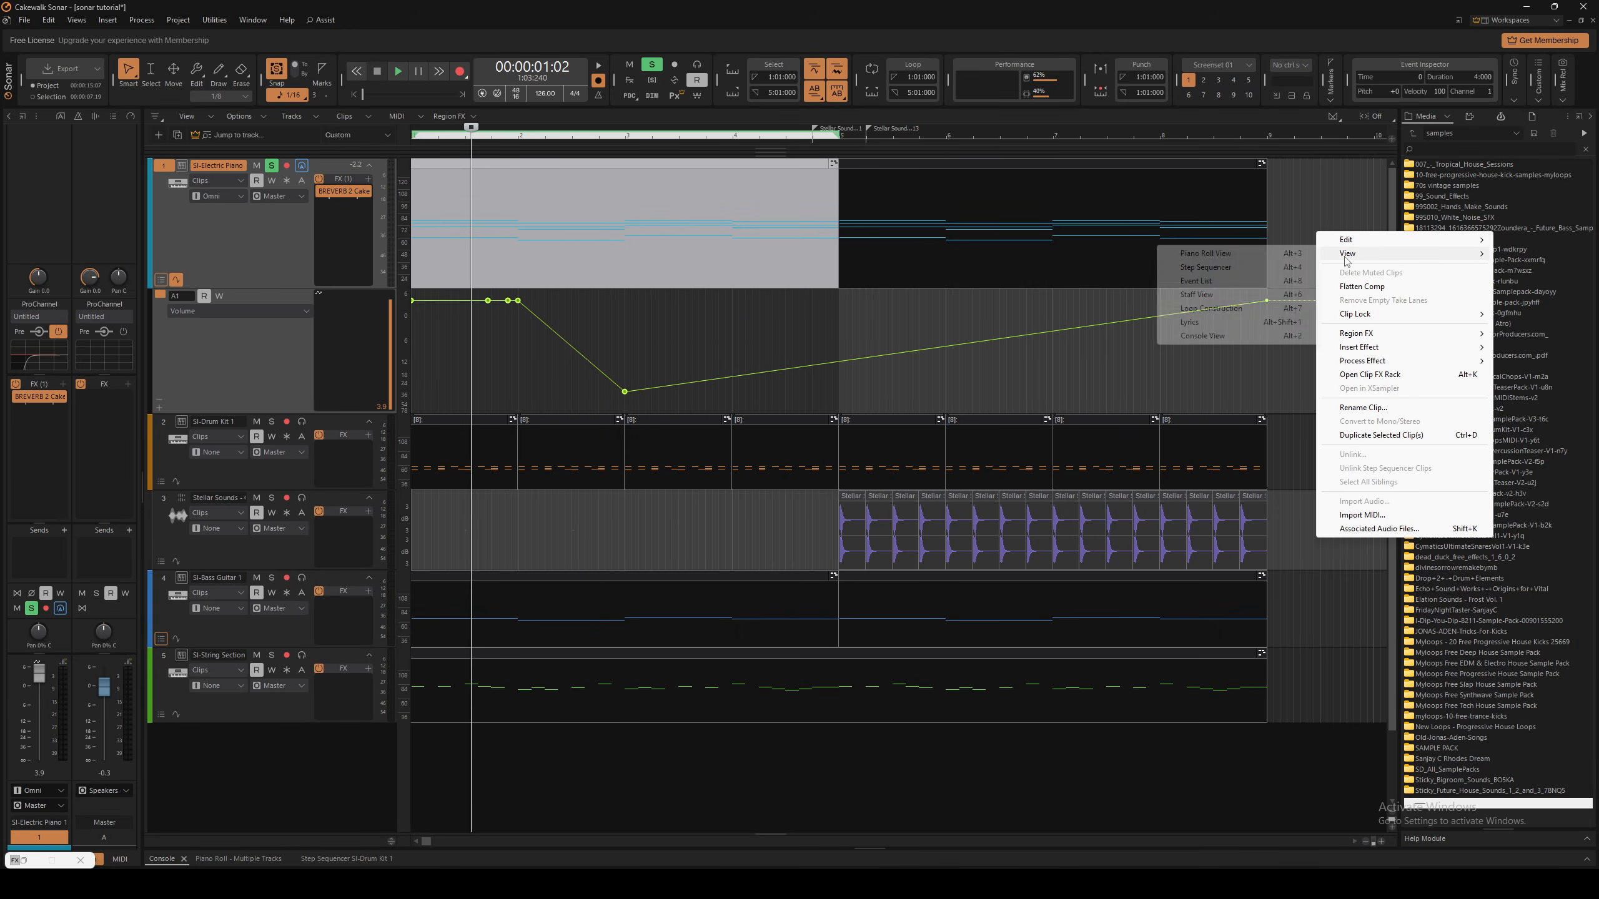
left_click(1204, 335)
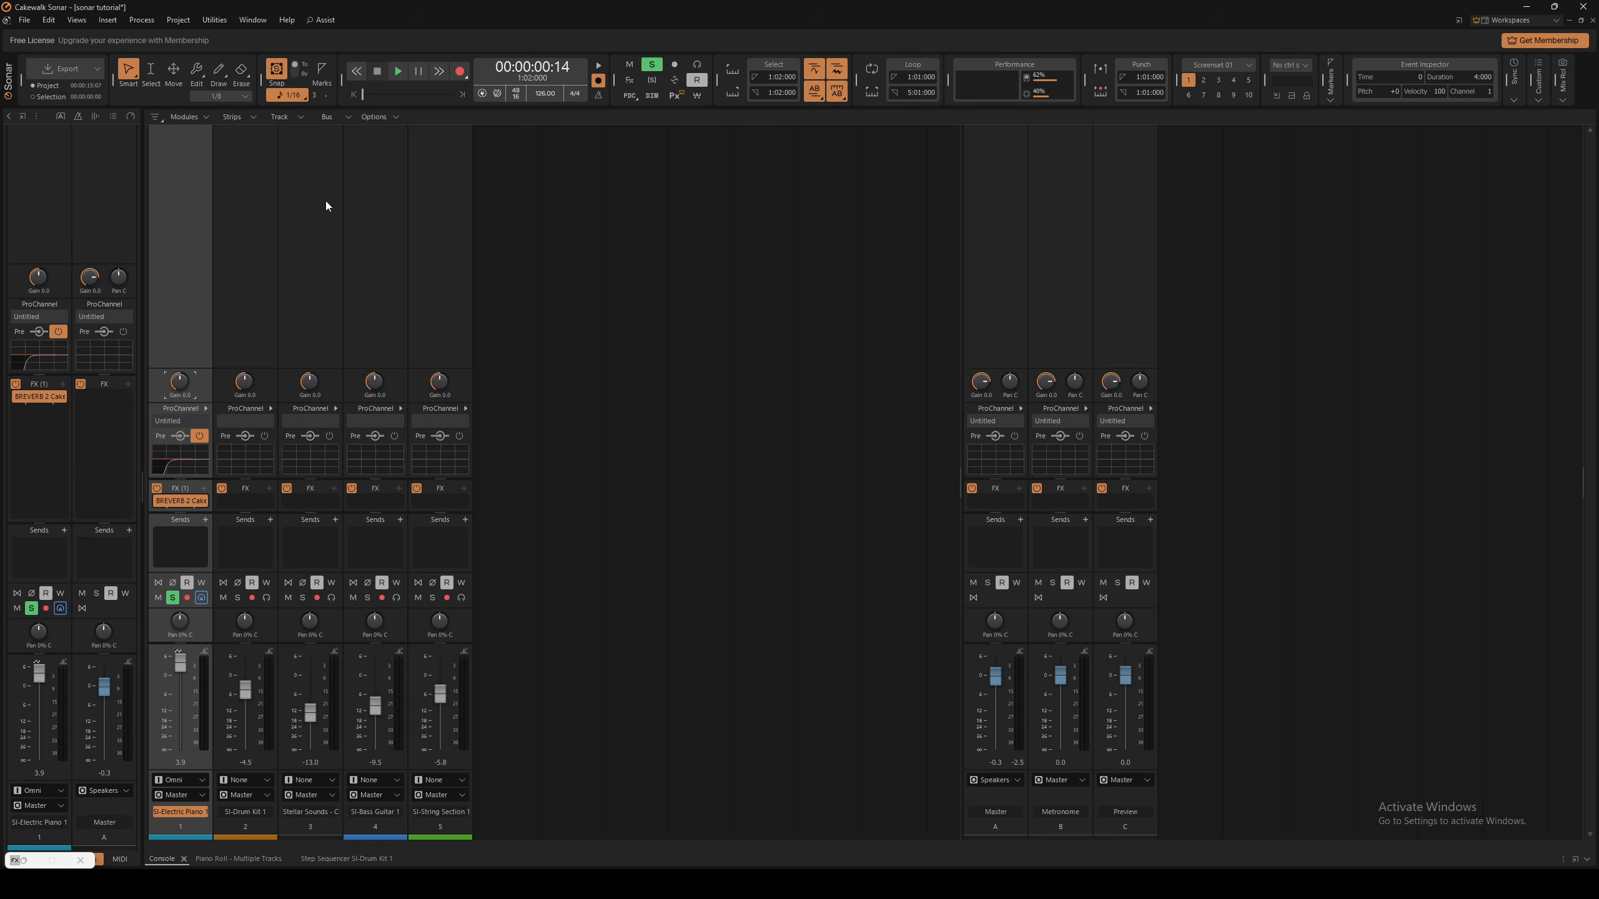
left_click(396, 71)
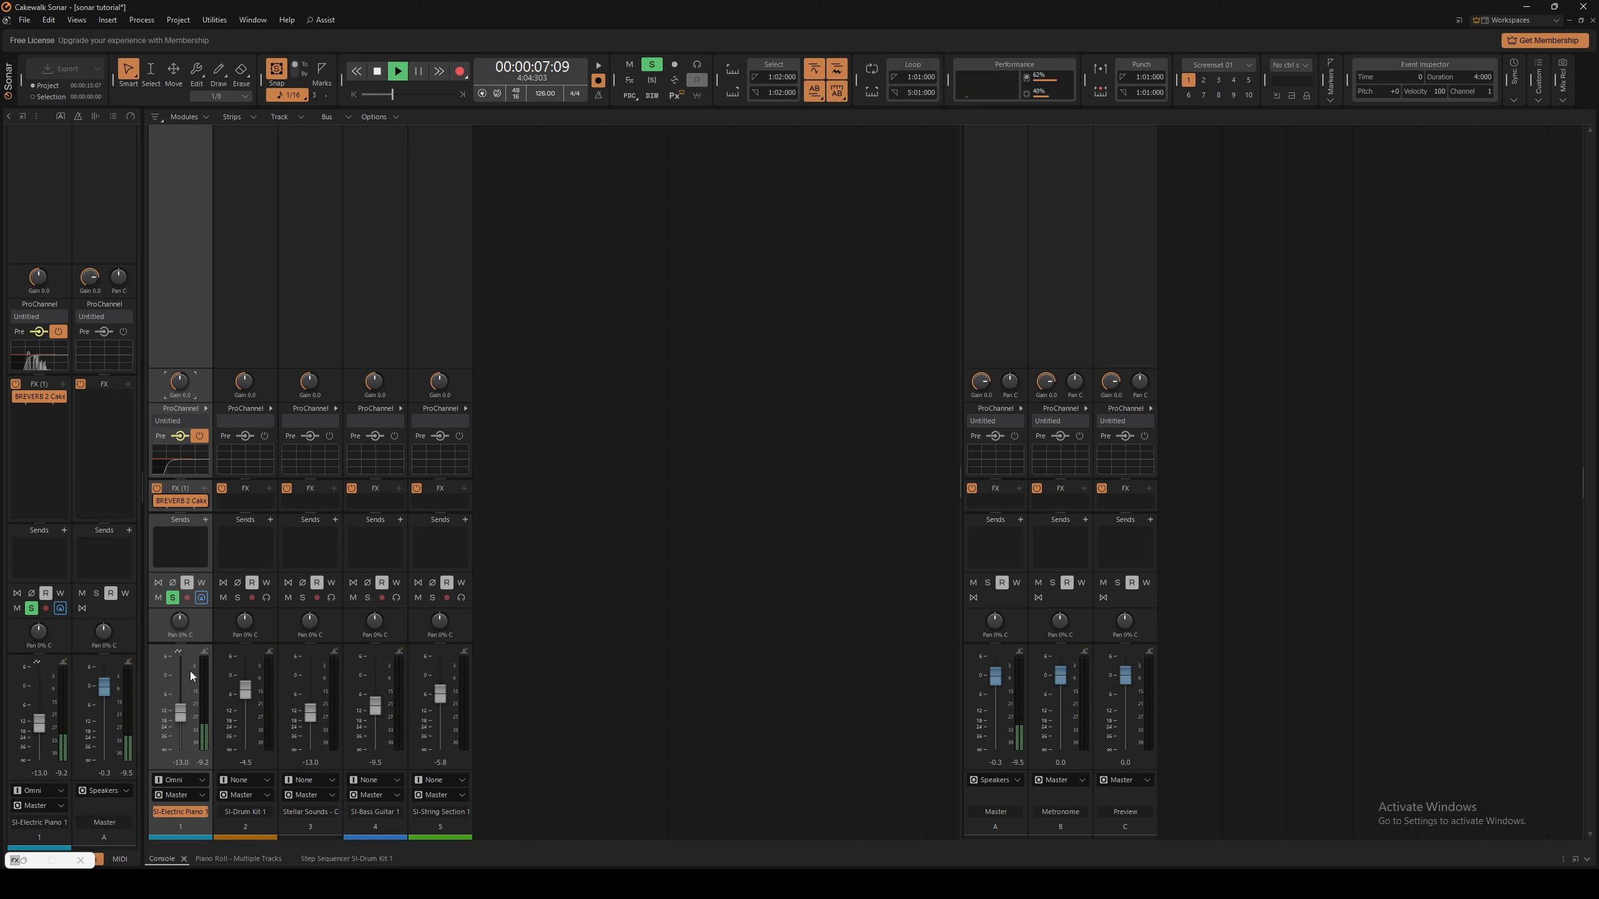
key("space")
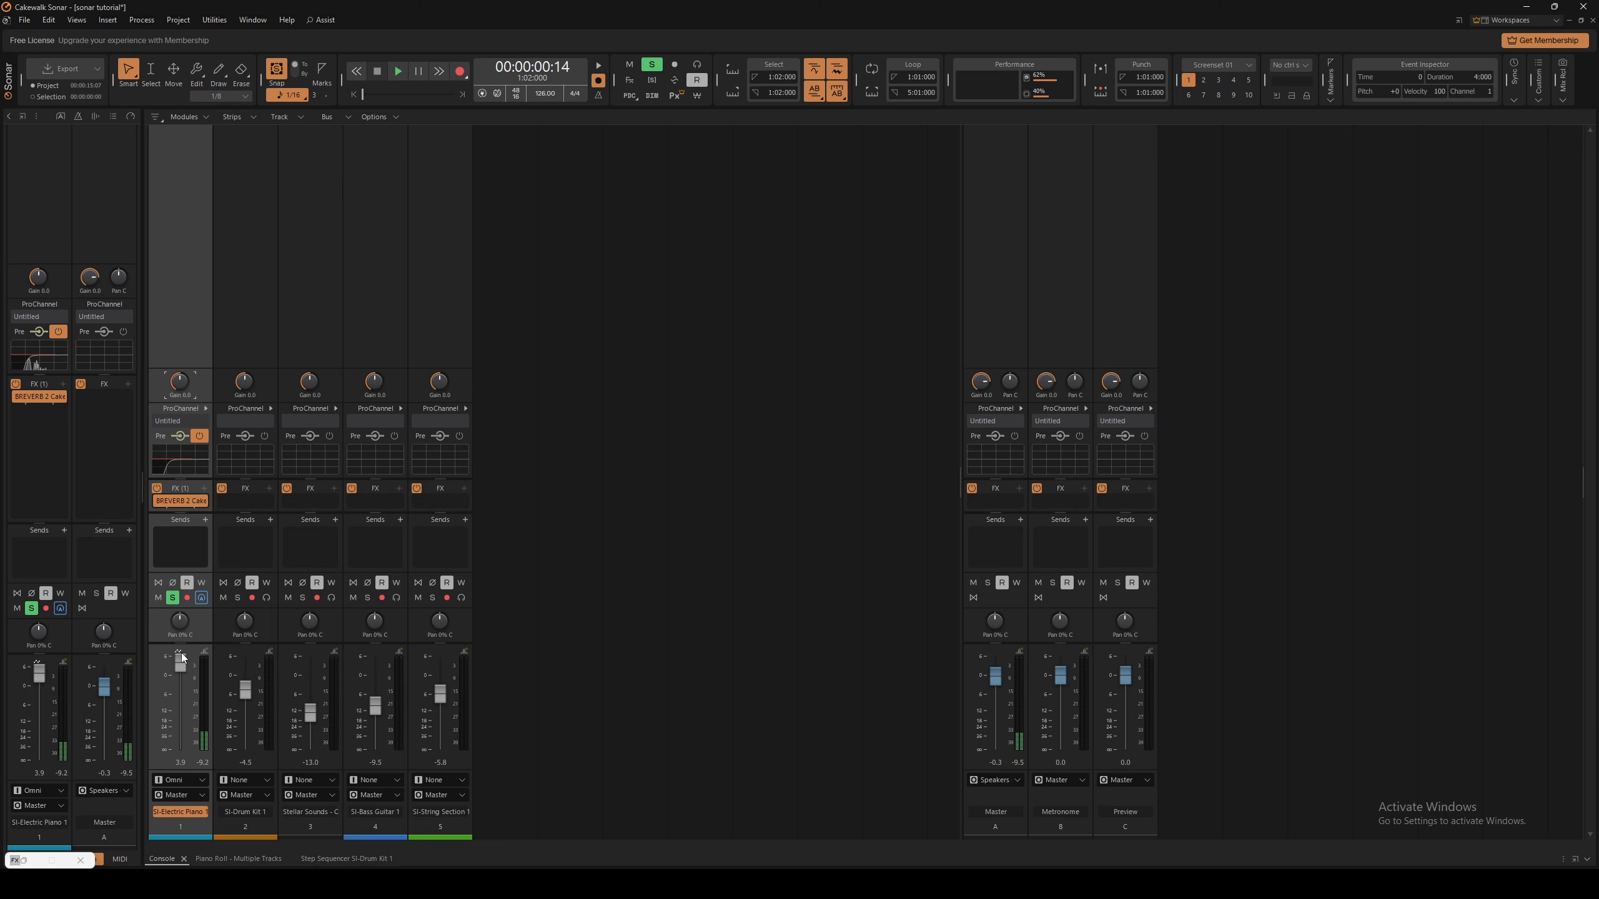
Shrink the Console so the electric piano and its Volume lane share the view above it
key("shift+d")
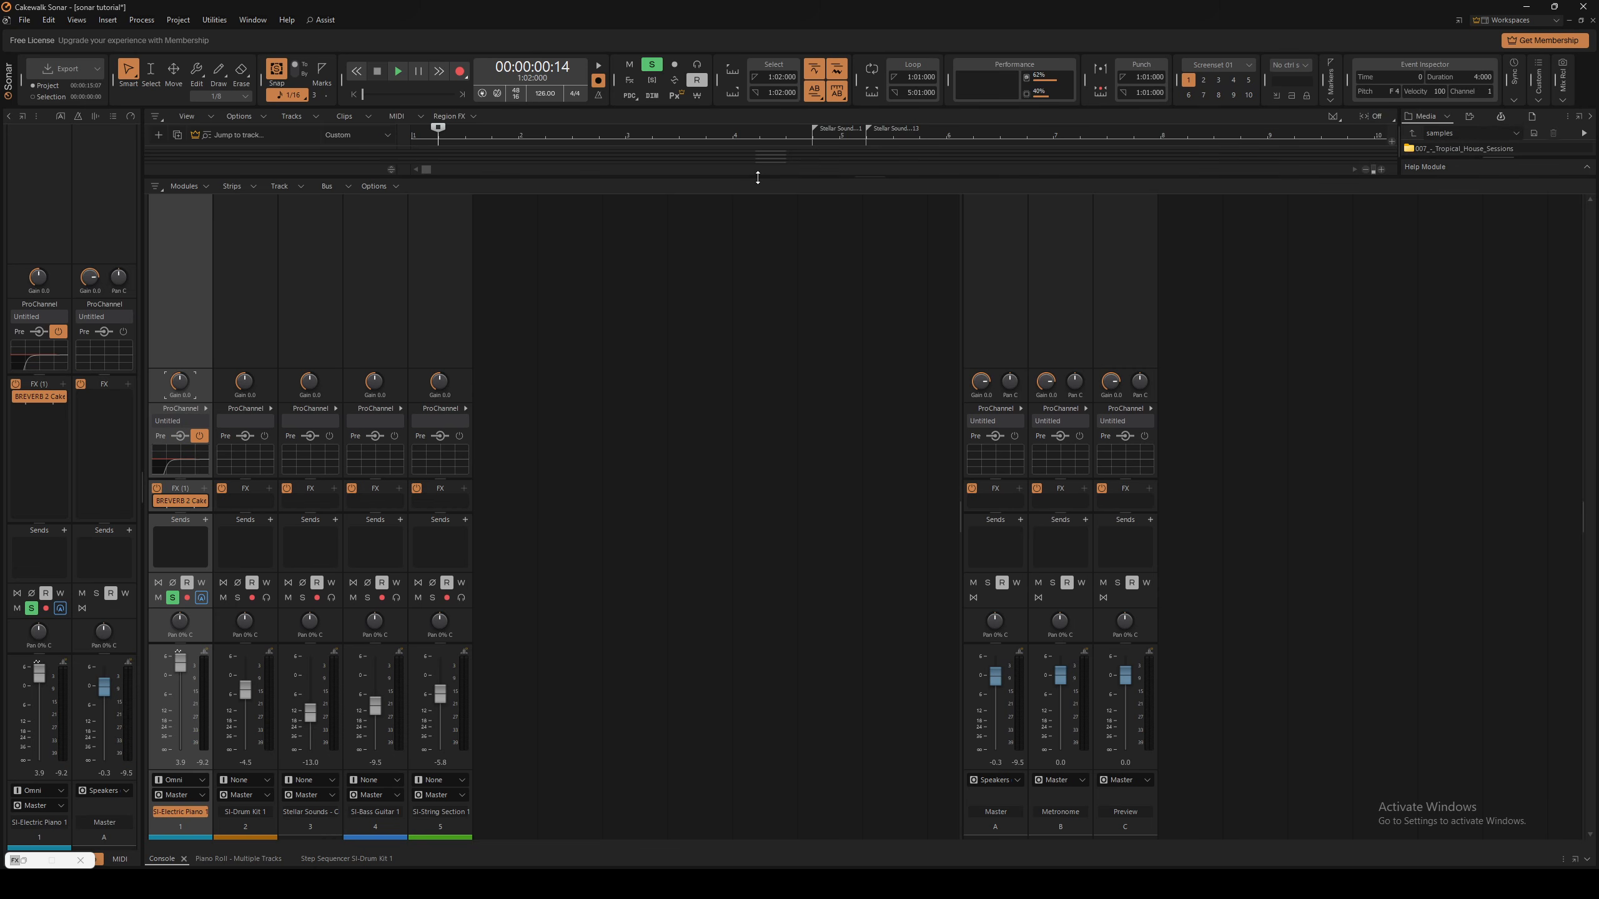
left_click_drag(757, 177, 745, 546)
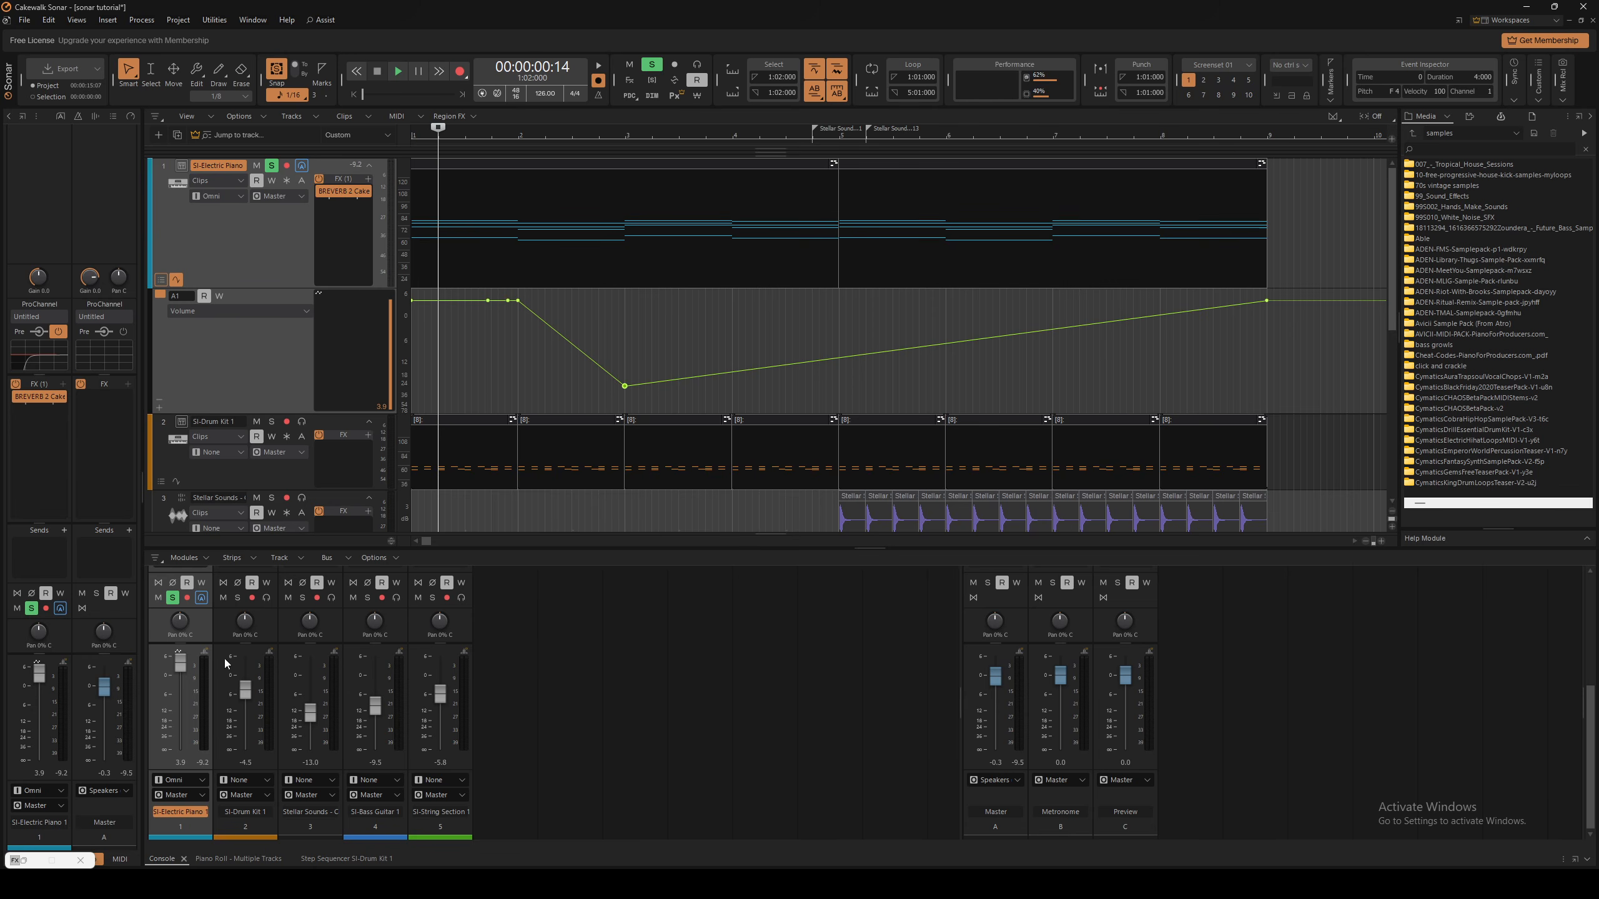
Lower the electric piano's Console fader to about -19 dB, and play the project briefly to test it against the volume automation
left_click_drag(182, 672, 182, 730)
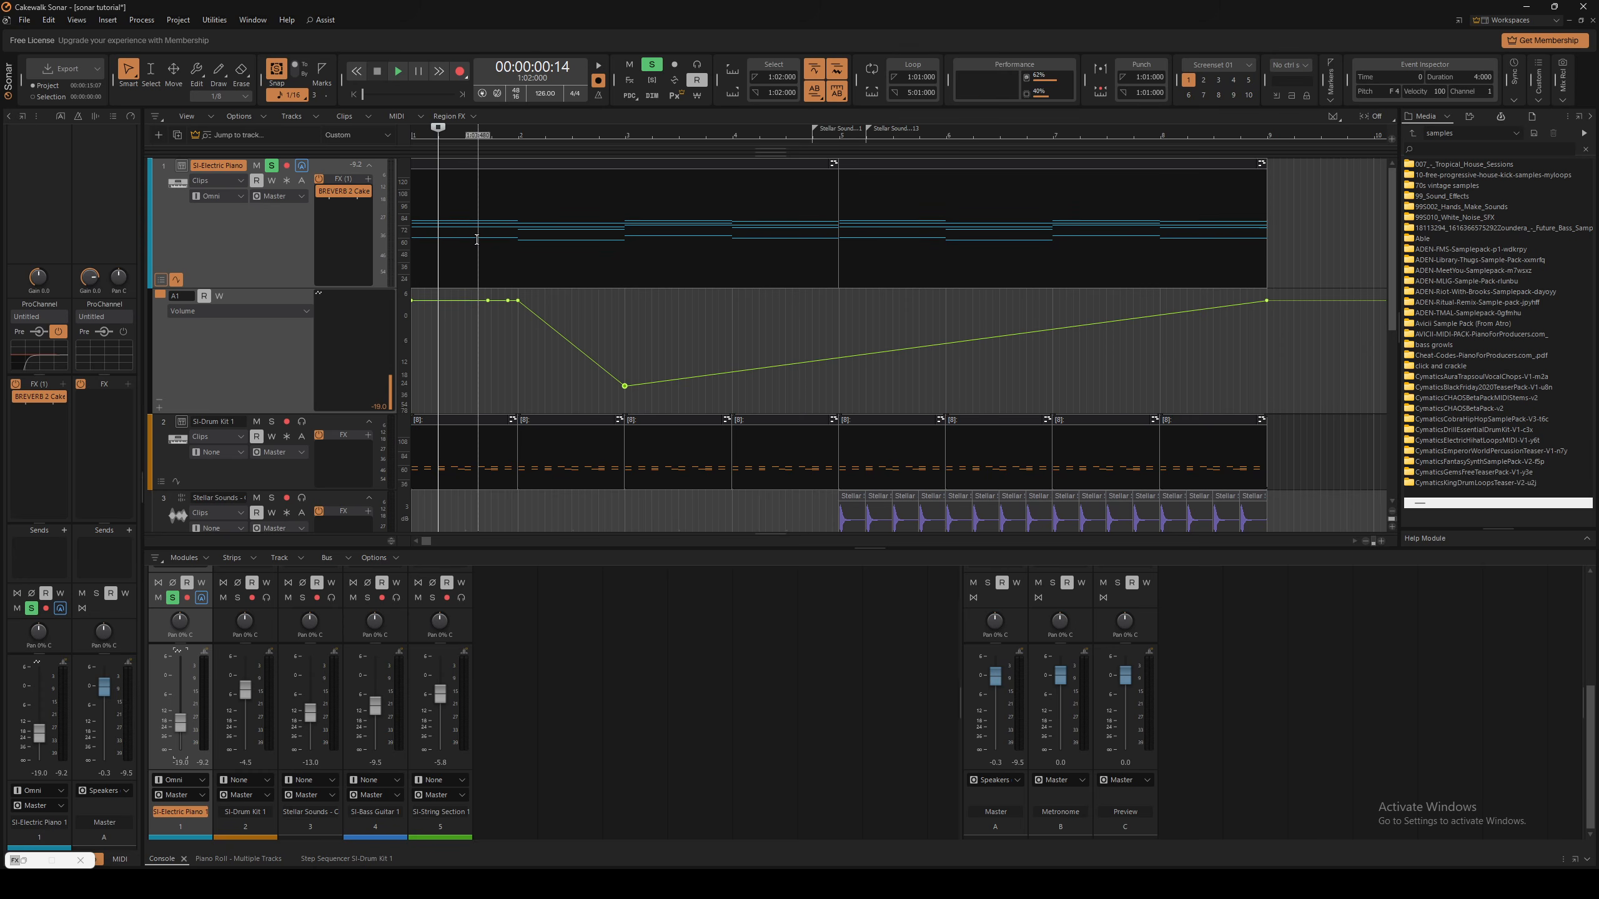
key("space")
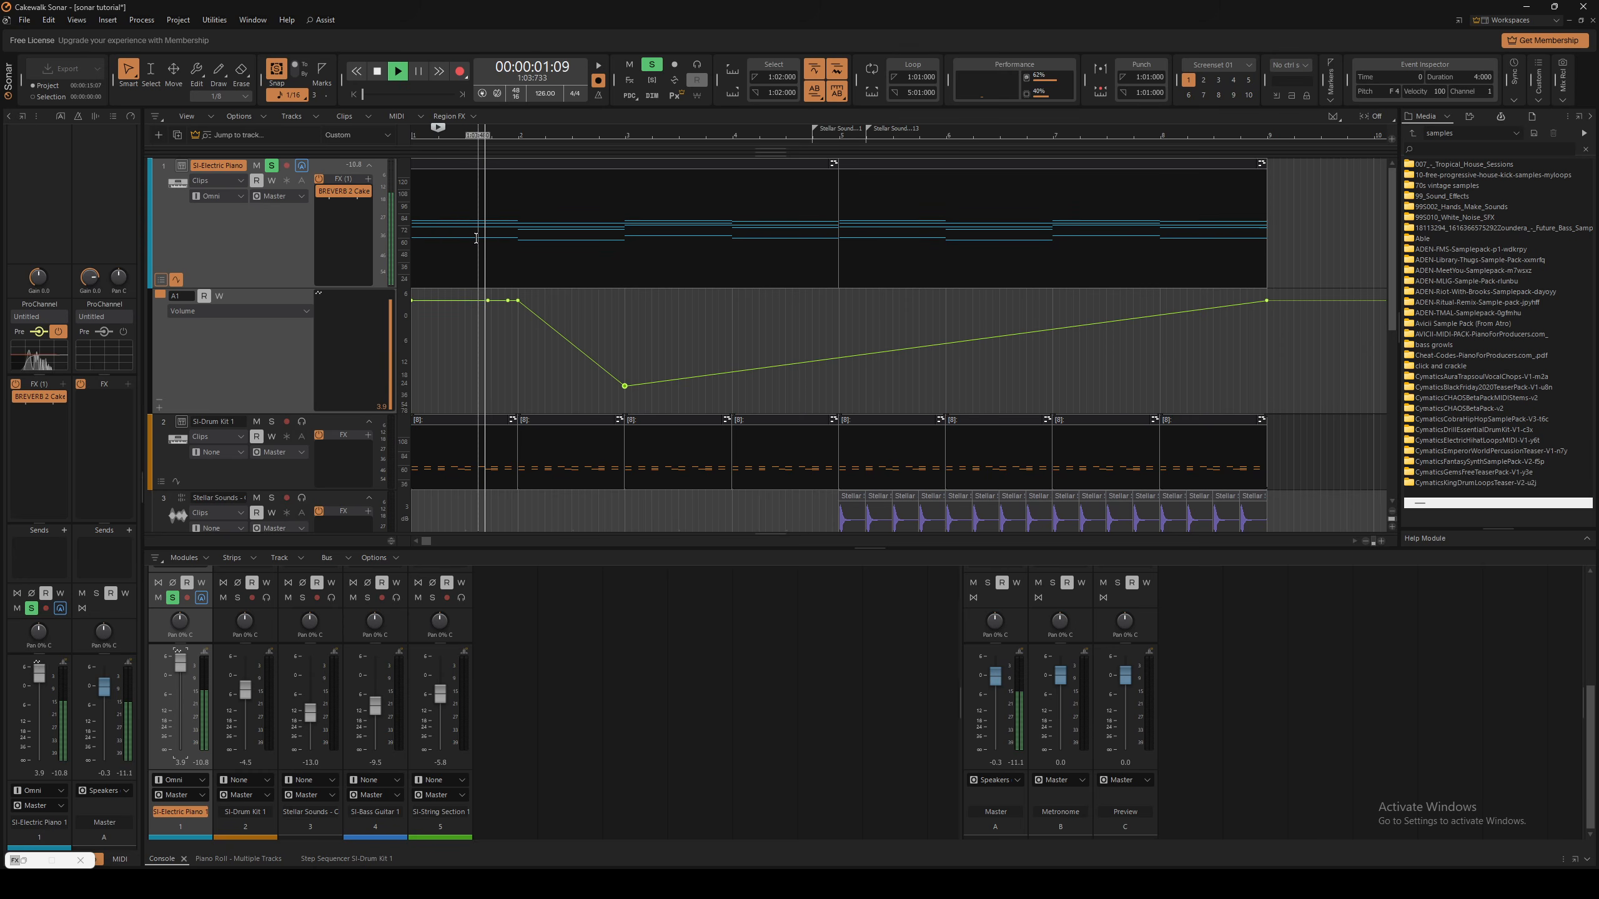
key("space")
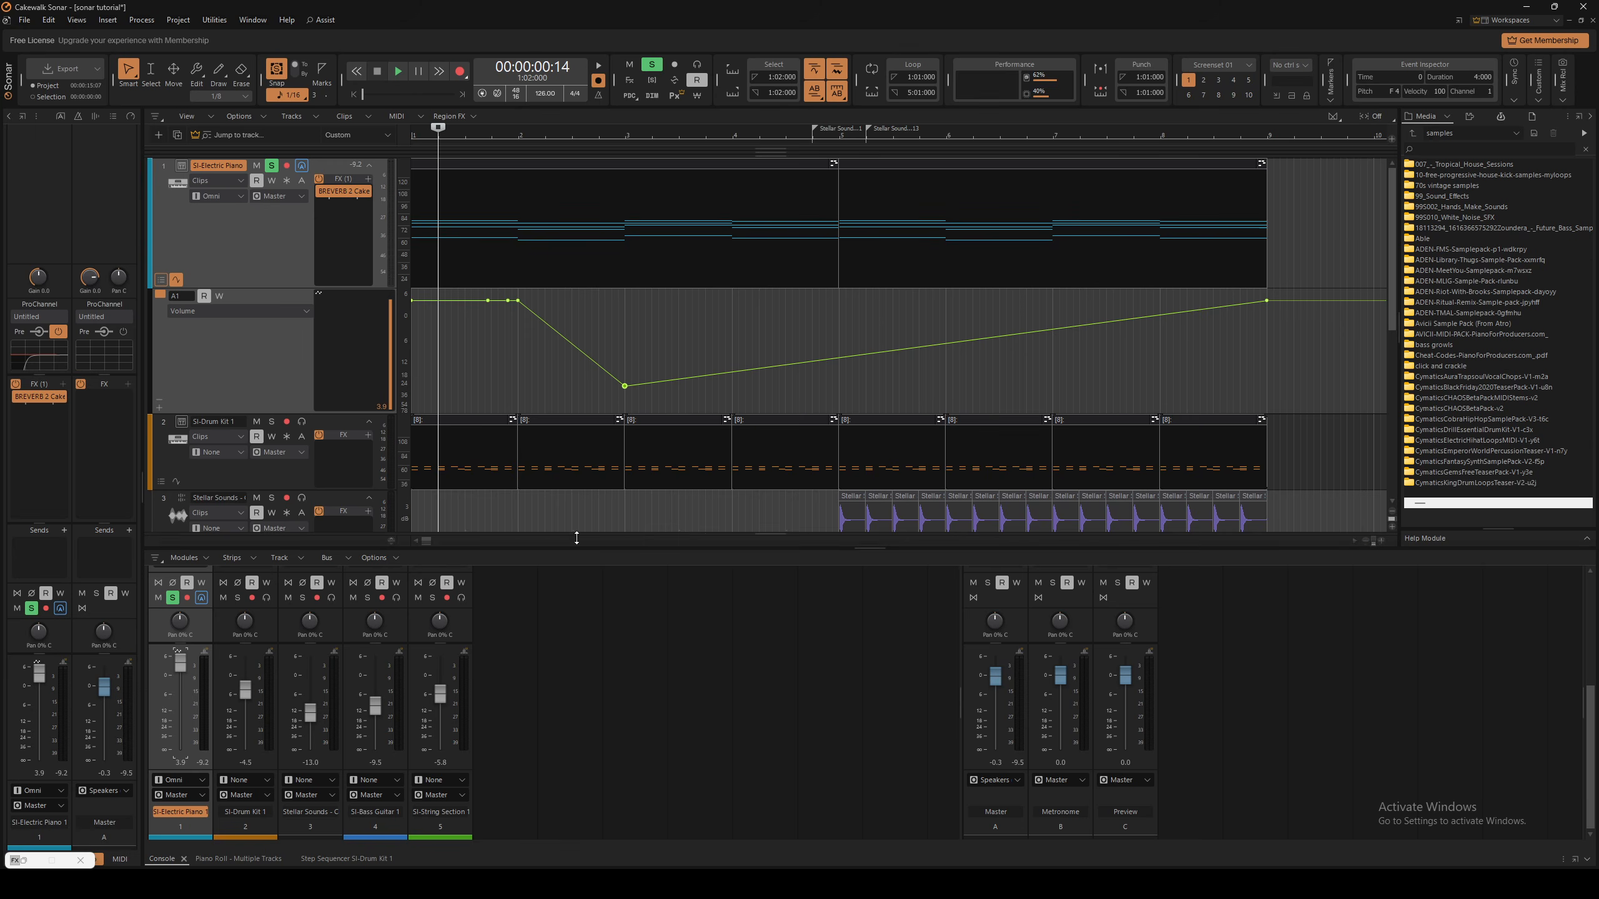
Enlarge the Console to nearly full height, and reduce it to roughly half the workspace
left_click_drag(613, 174, 613, 173)
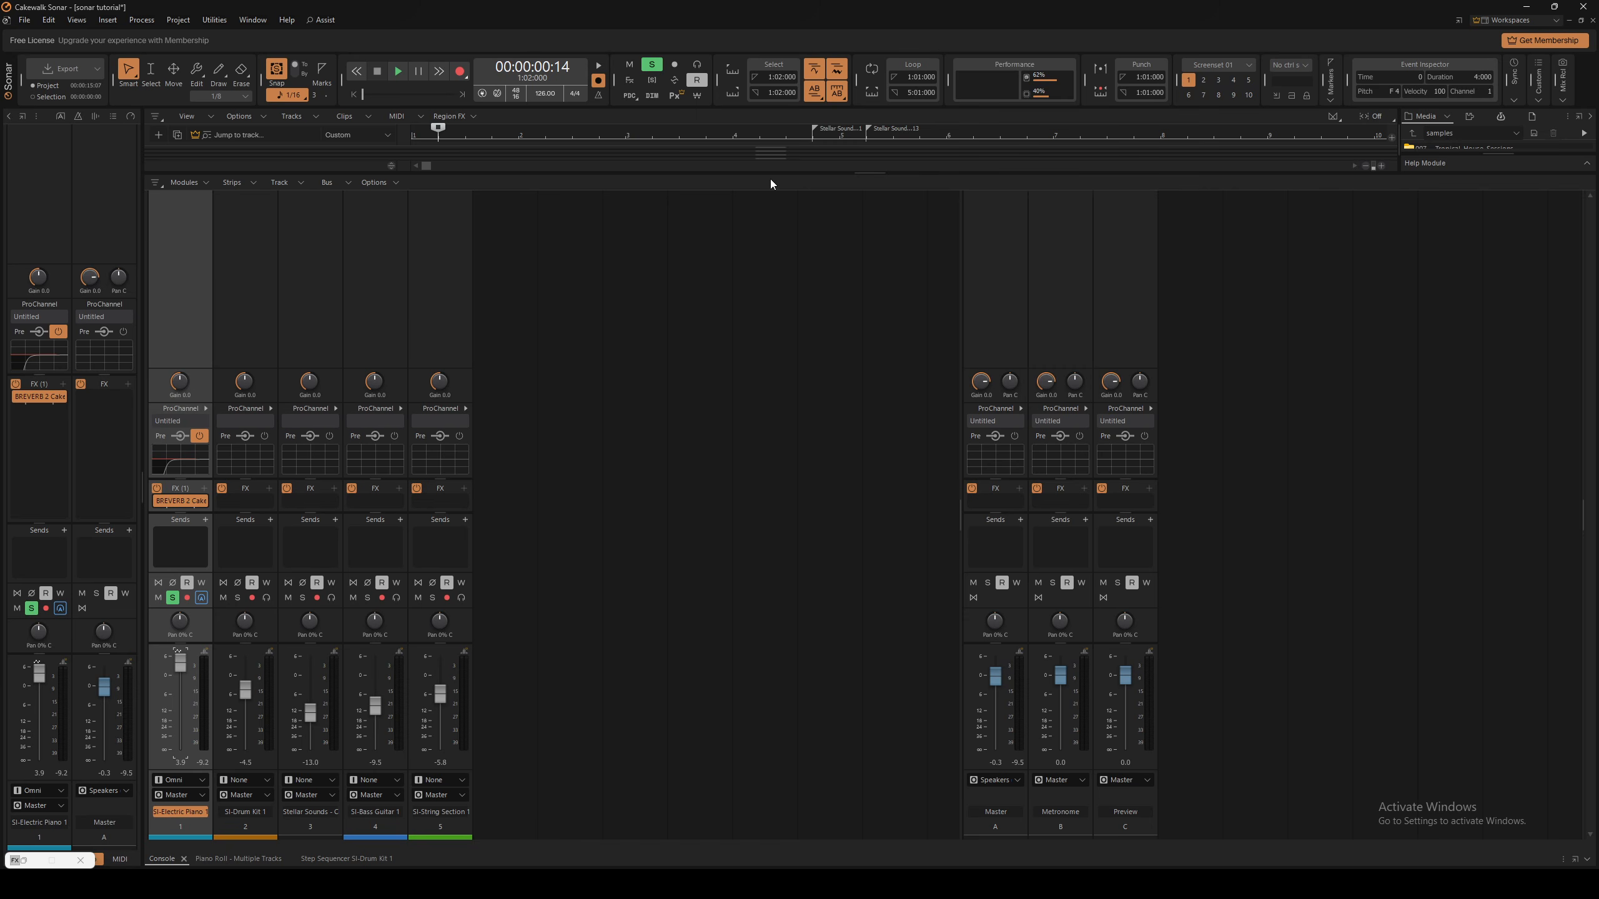
left_click_drag(747, 405, 657, 395)
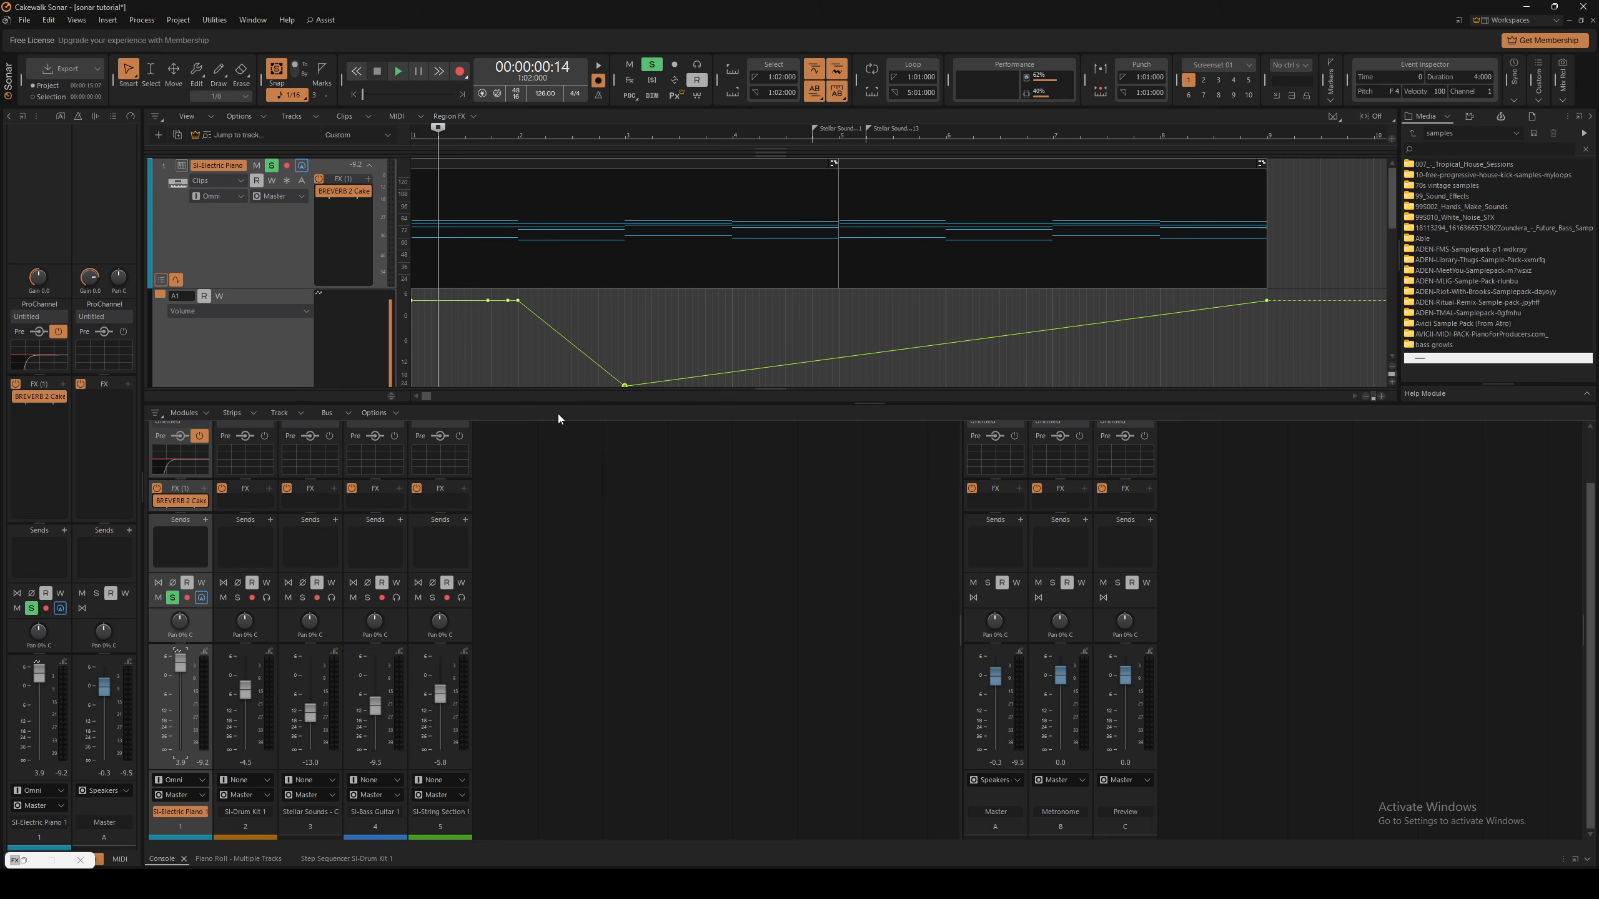
Enlarge the Console, and vary the electric piano's gain down and up during playback to control its overall volume
left_click_drag(558, 403, 570, 203)
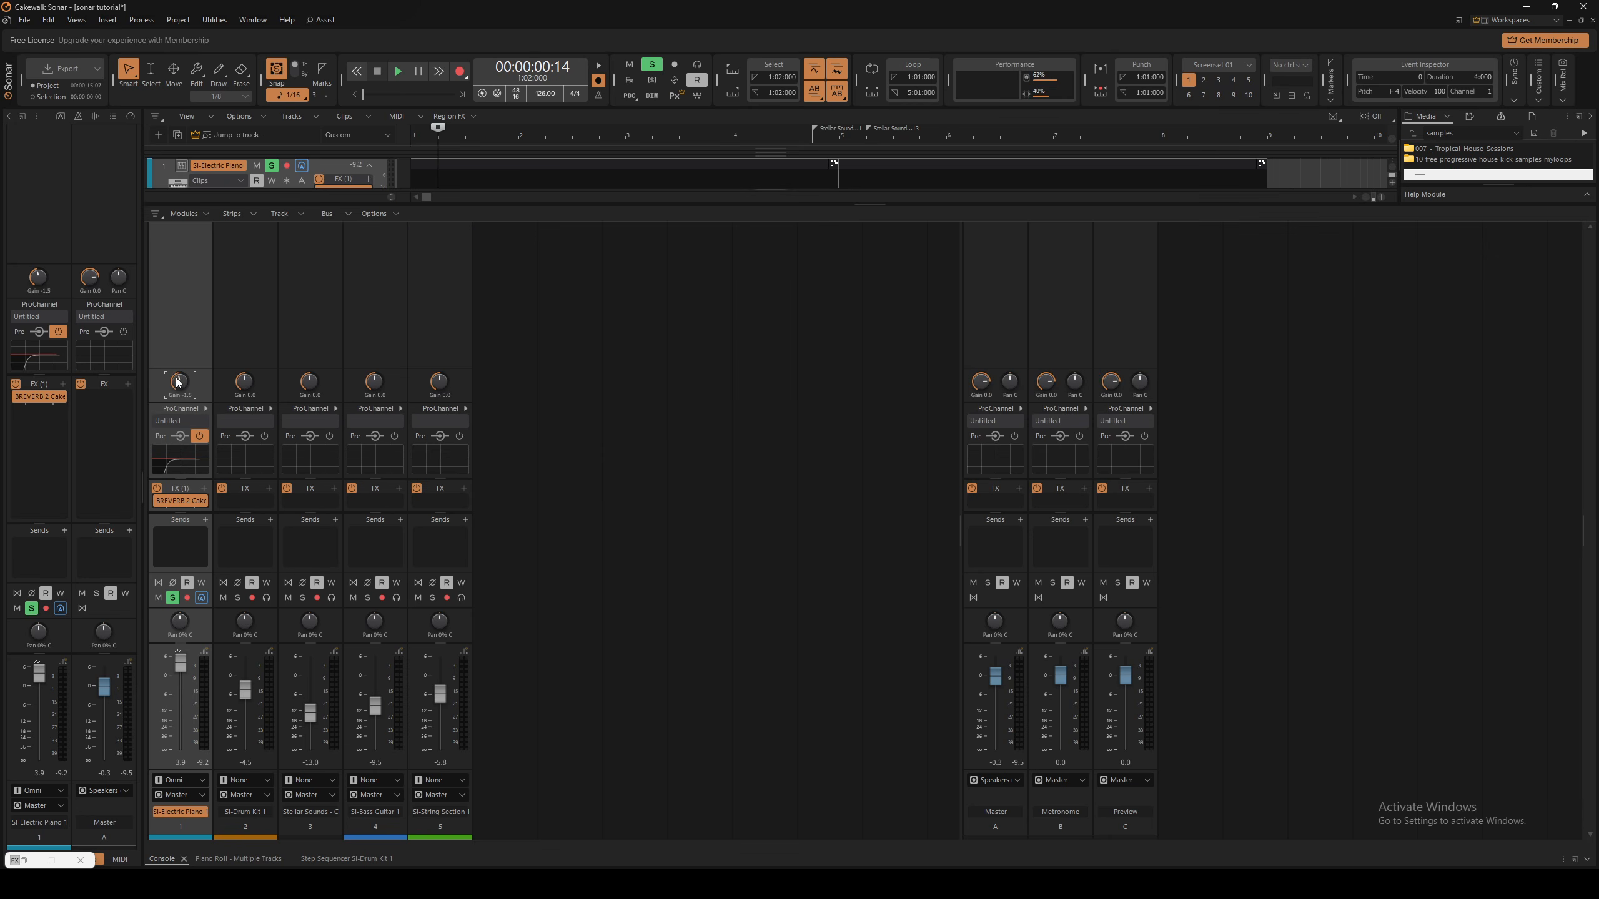
left_click_drag(178, 382, 179, 385)
key("space")
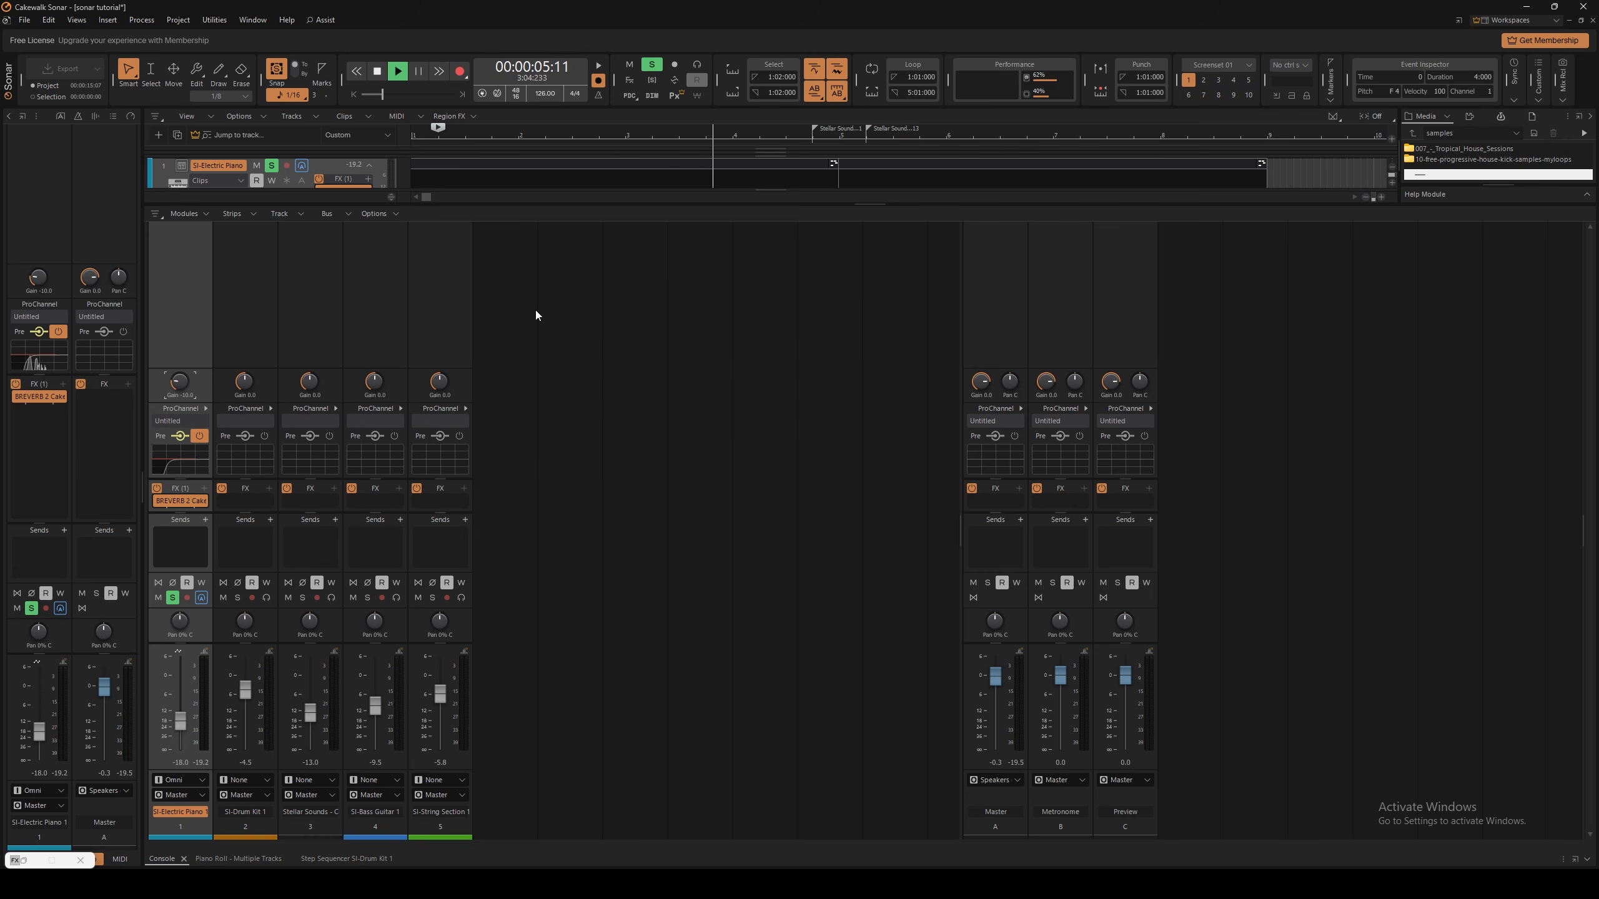
left_click_drag(173, 384, 174, 333)
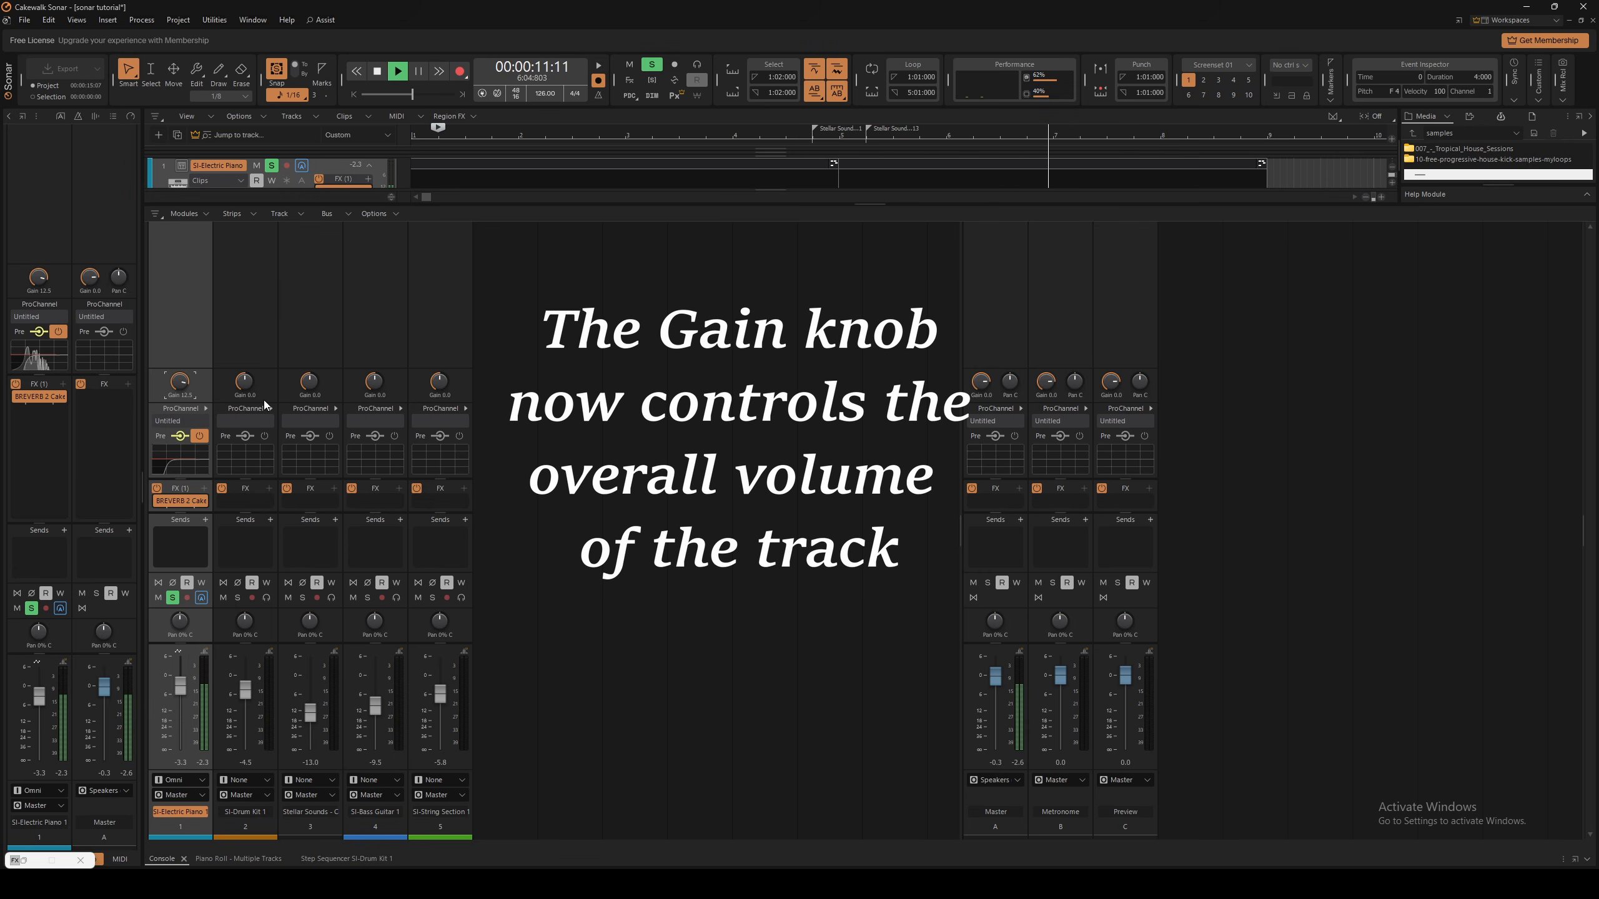
left_click_drag(185, 382, 185, 411)
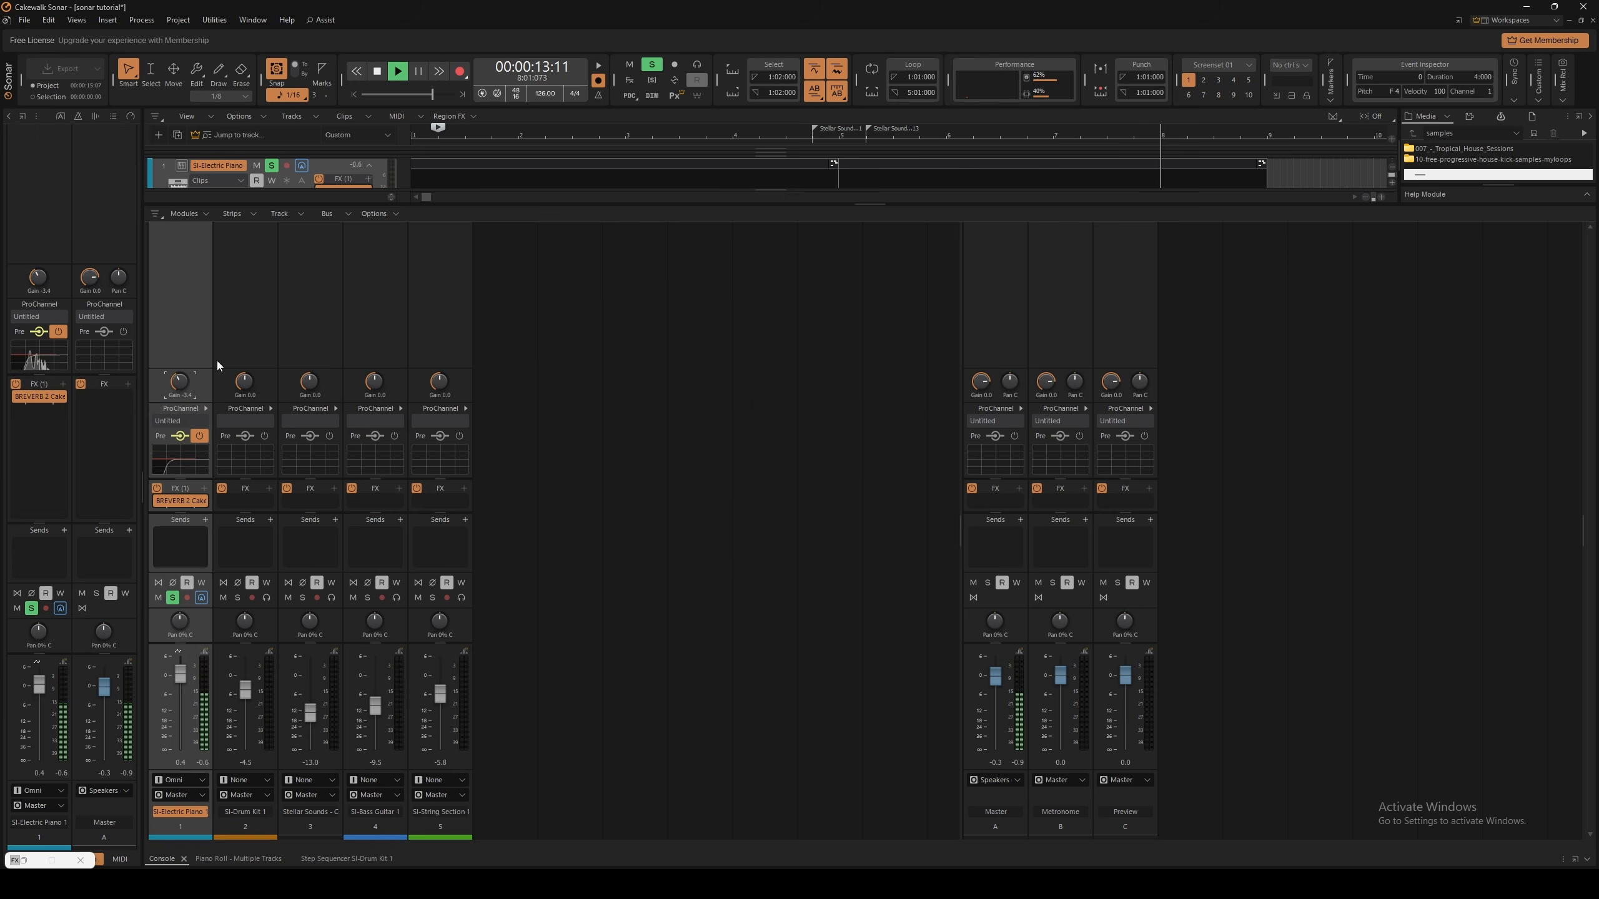
key("space")
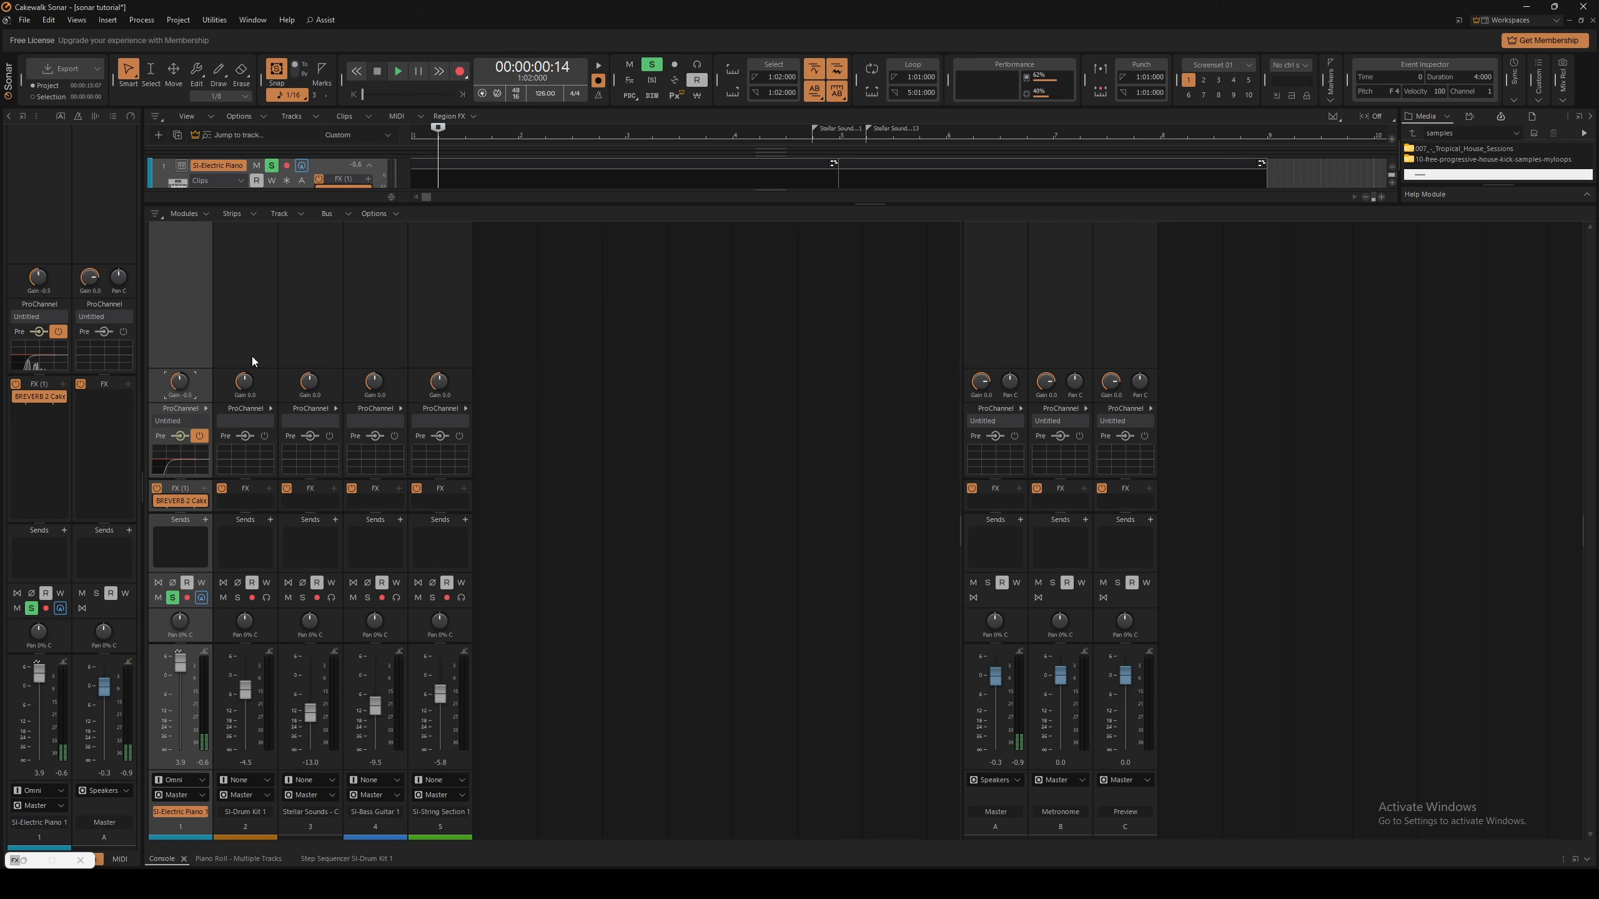
Hide the Console, and delete the Volume automation envelope from the electric piano track
key("d")
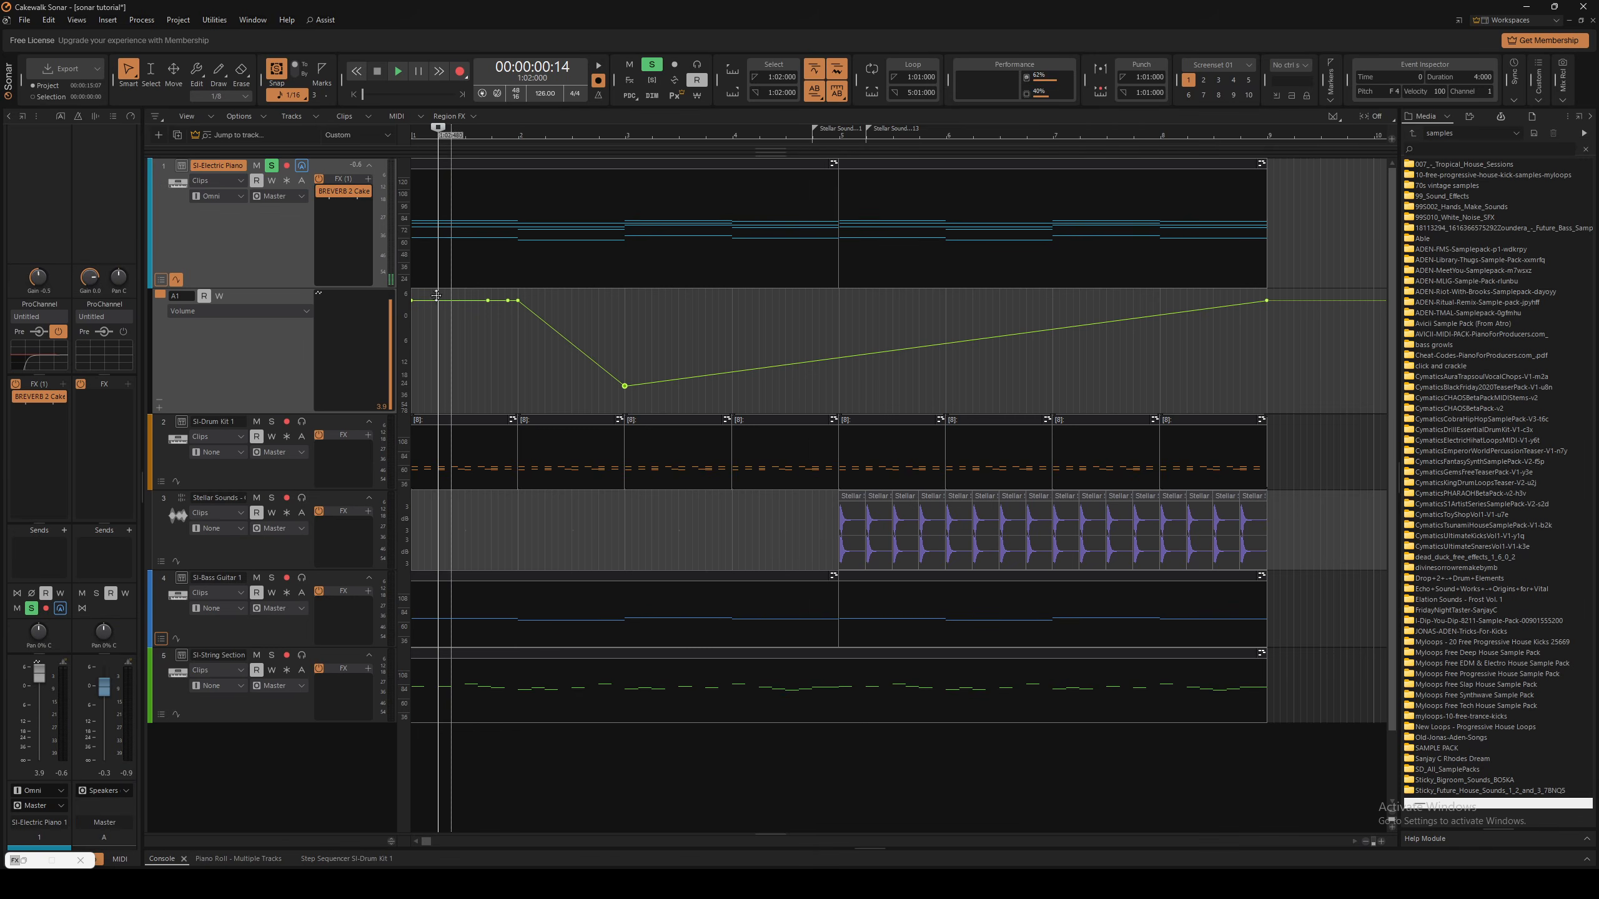
right_click(573, 344)
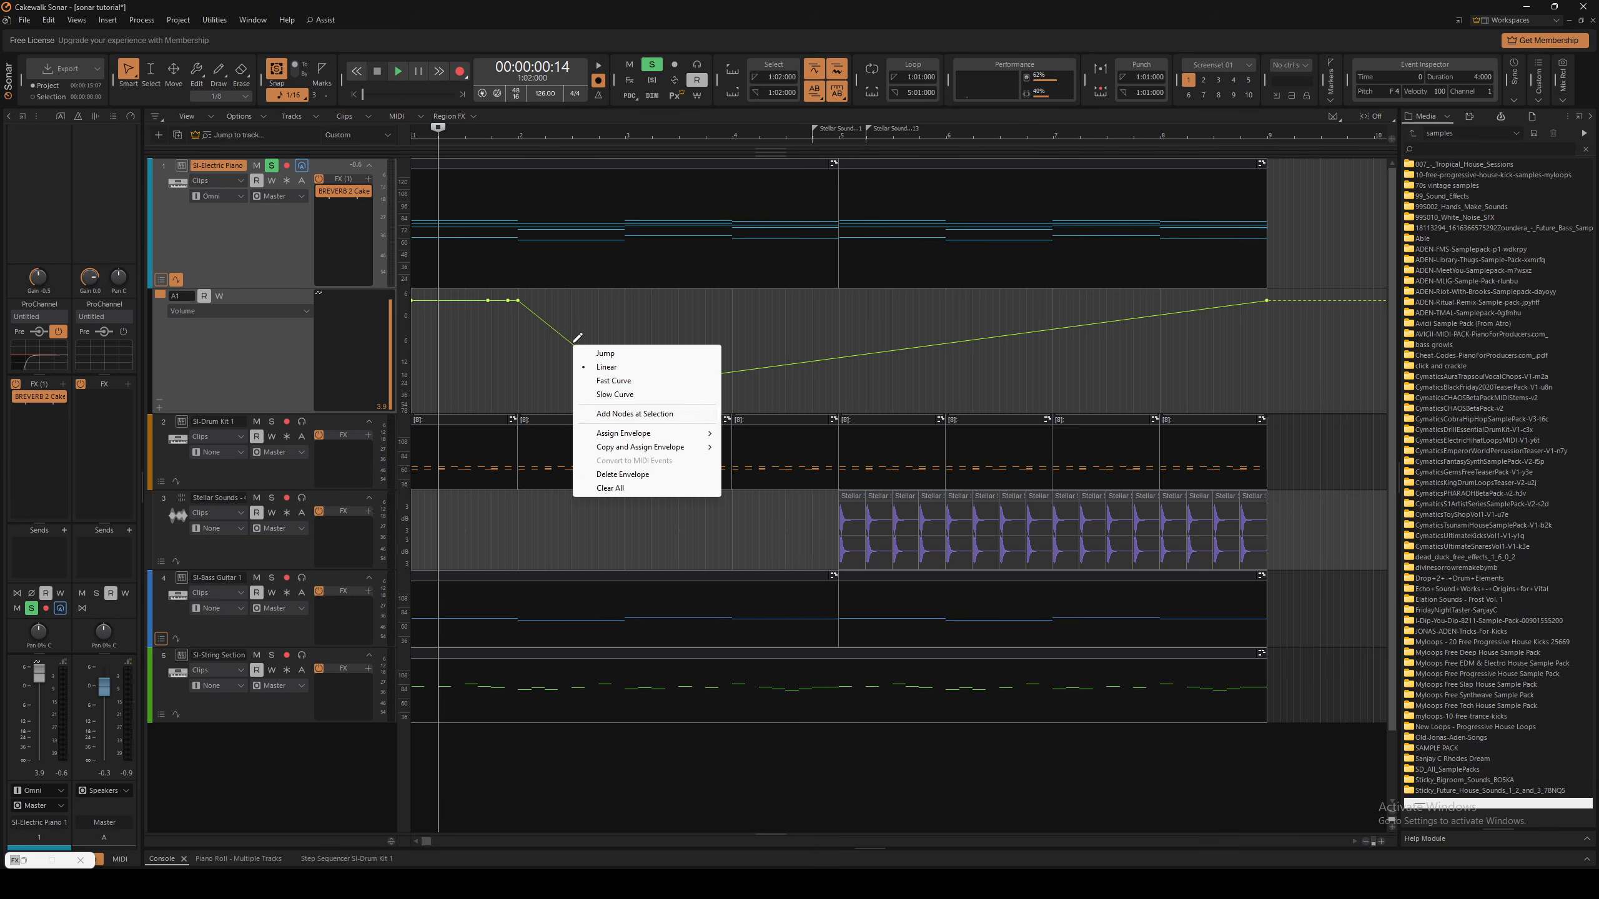
left_click(622, 474)
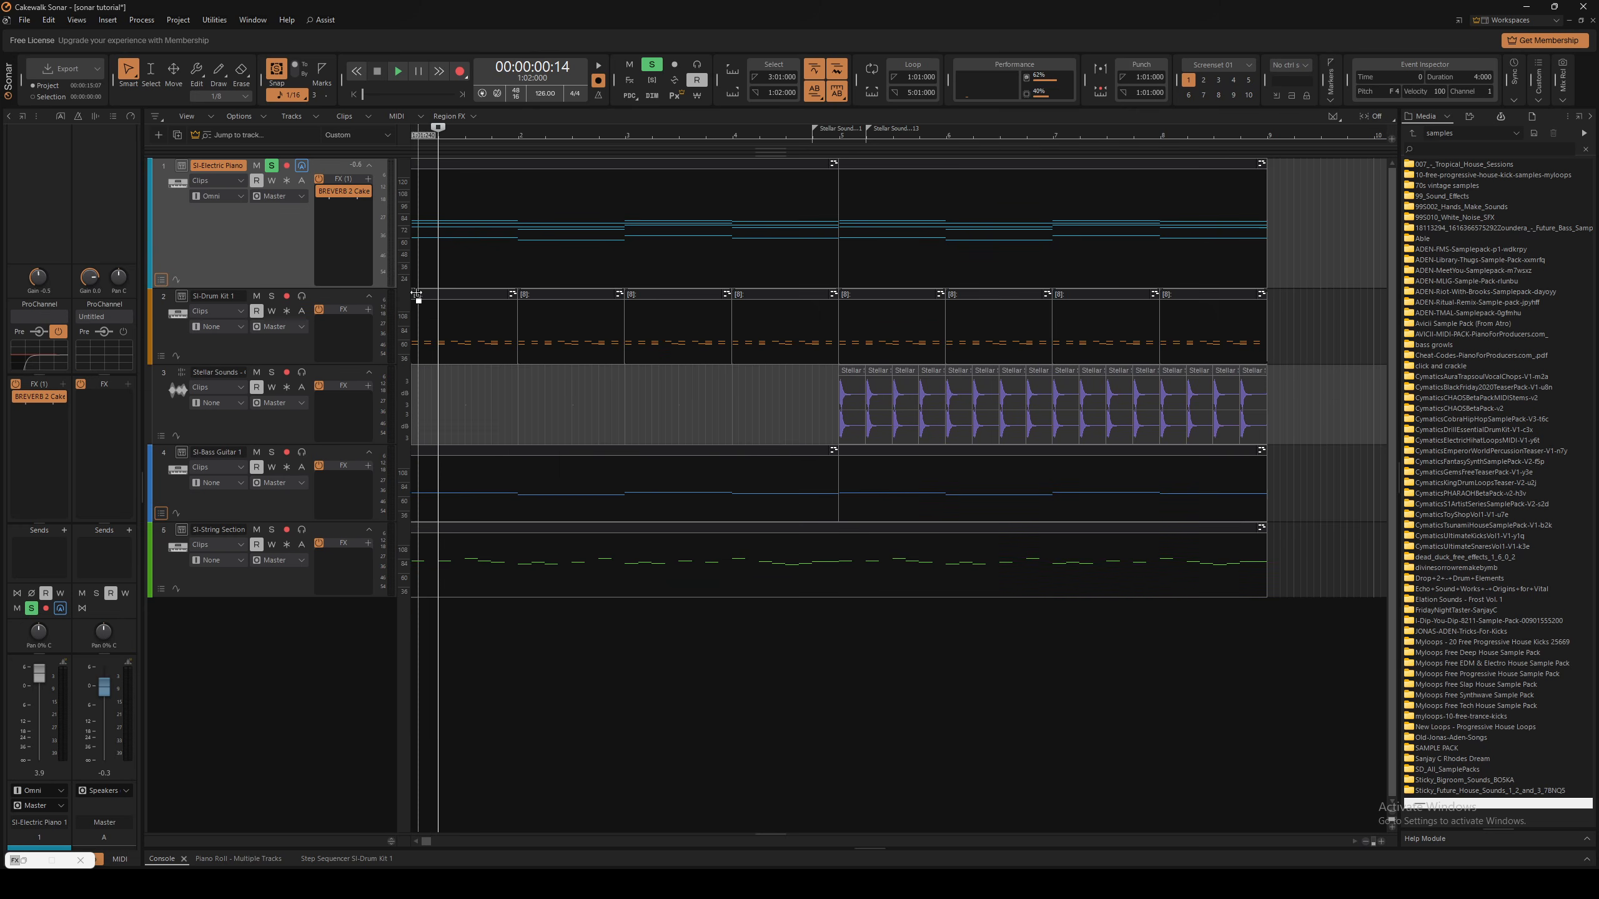
Insert the Sonitus Compressor from the Dynamics audio effects on the electric piano track
right_click(345, 221)
mouse_move(435, 257)
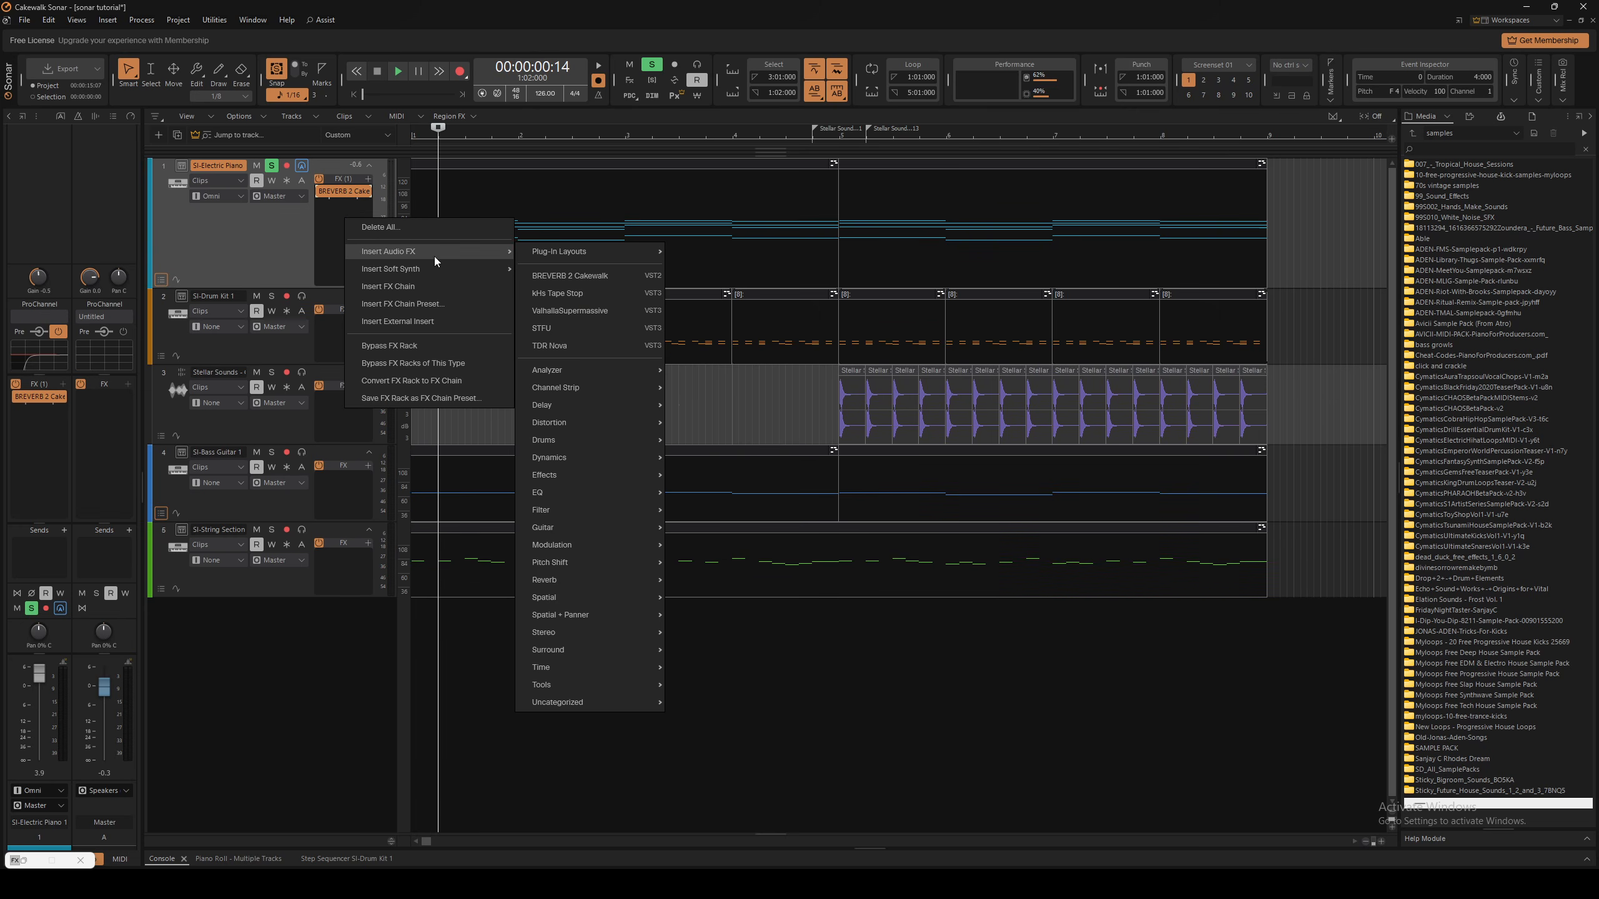
left_click(366, 178)
right_click(366, 184)
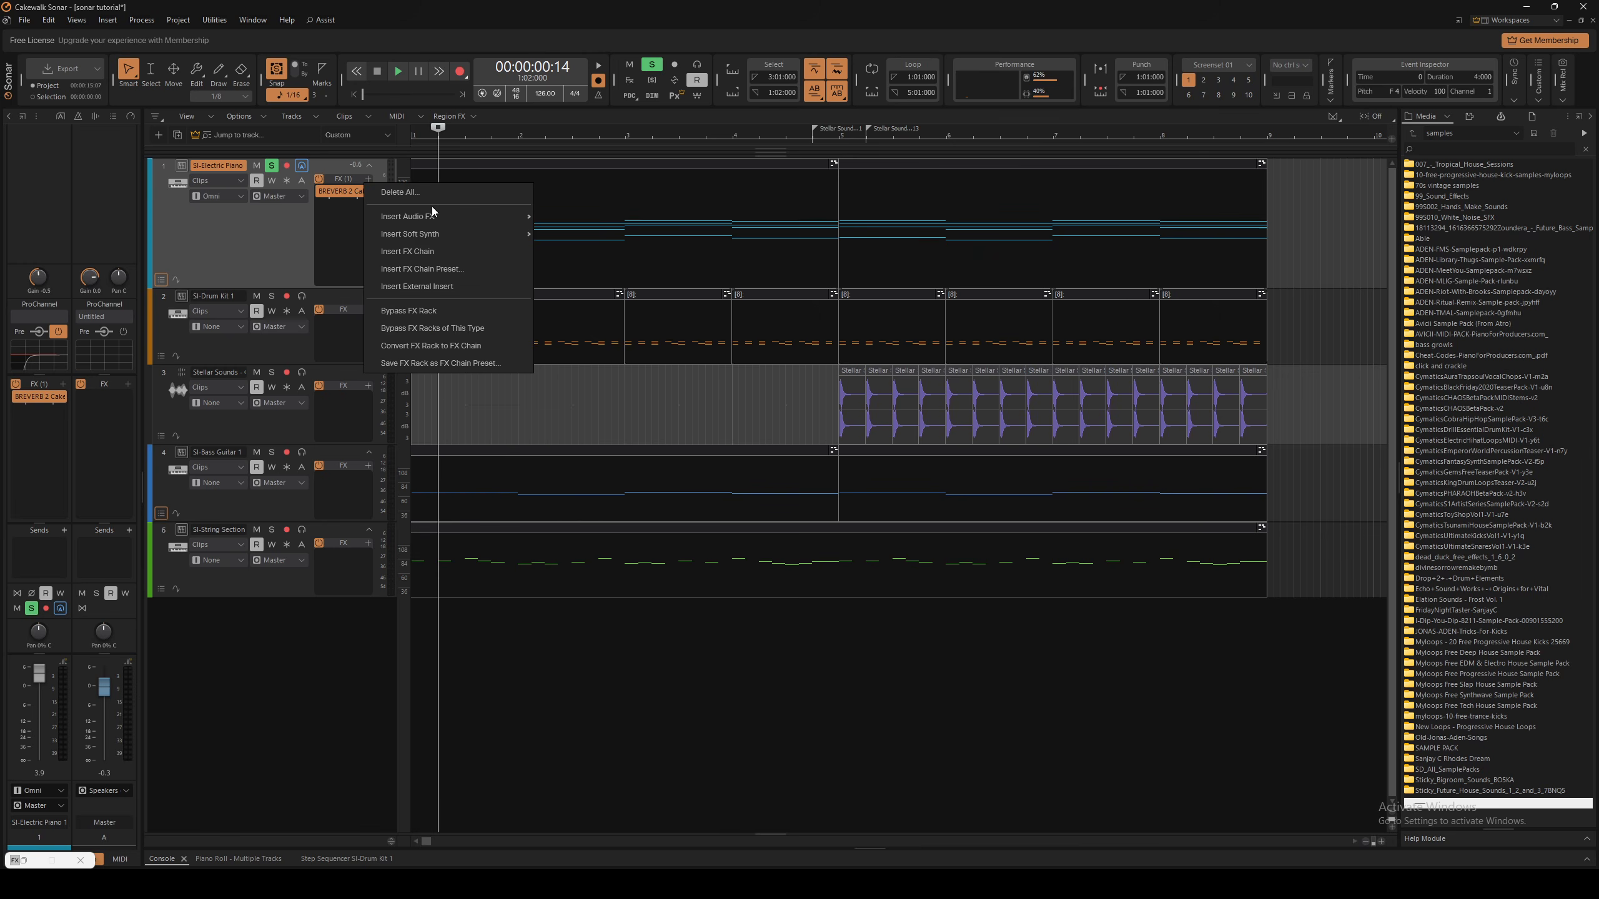
mouse_move(433, 216)
mouse_move(614, 422)
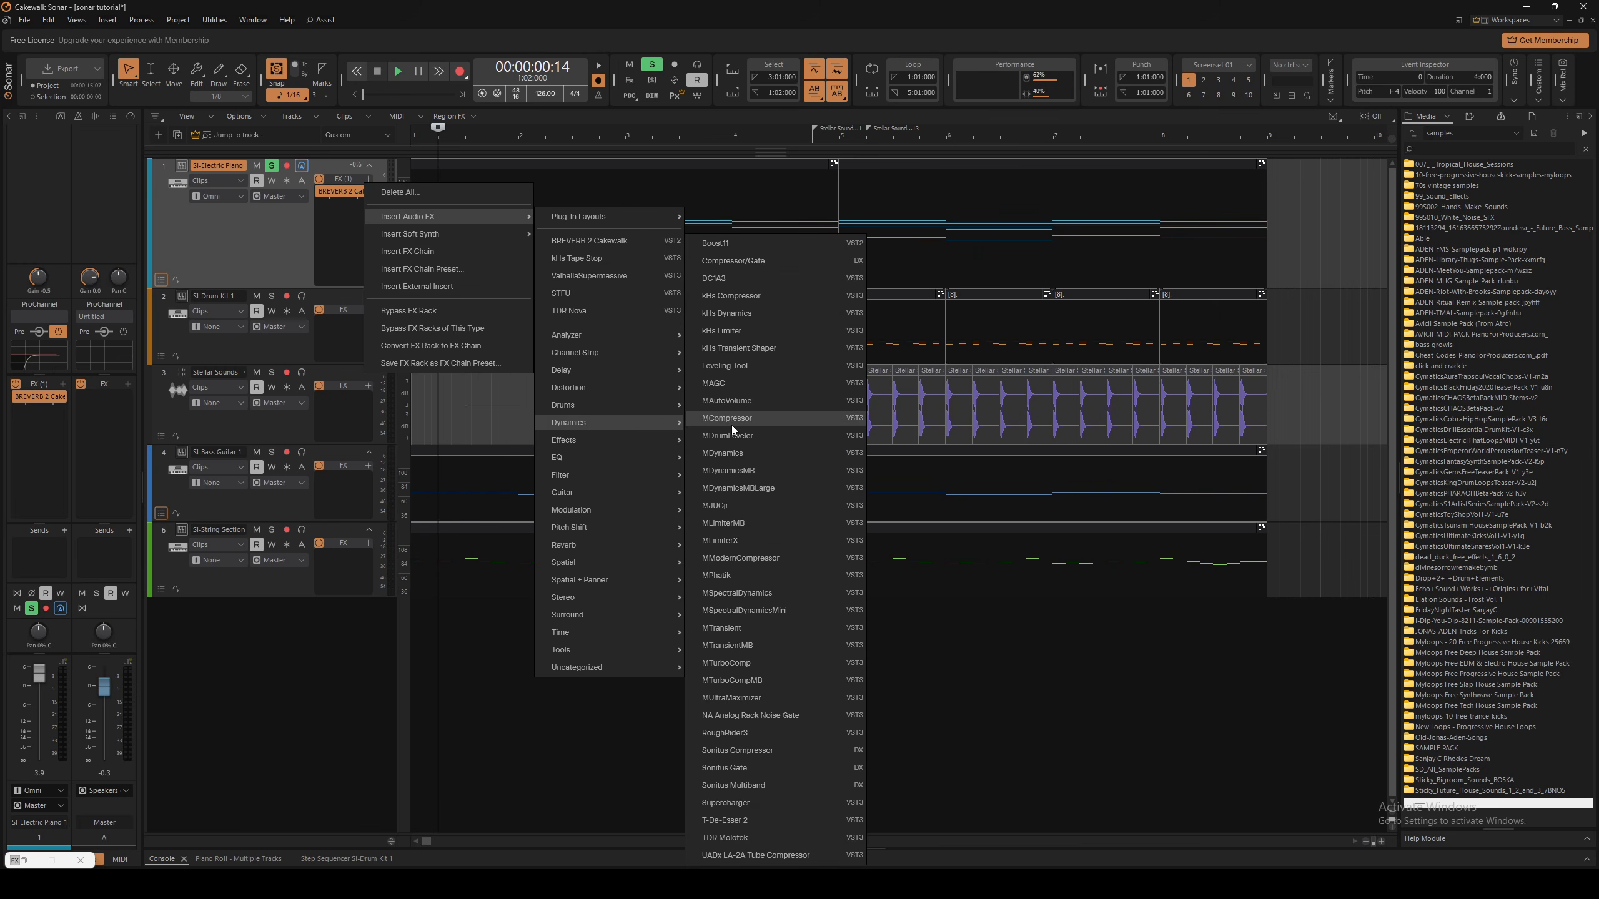
left_click(764, 753)
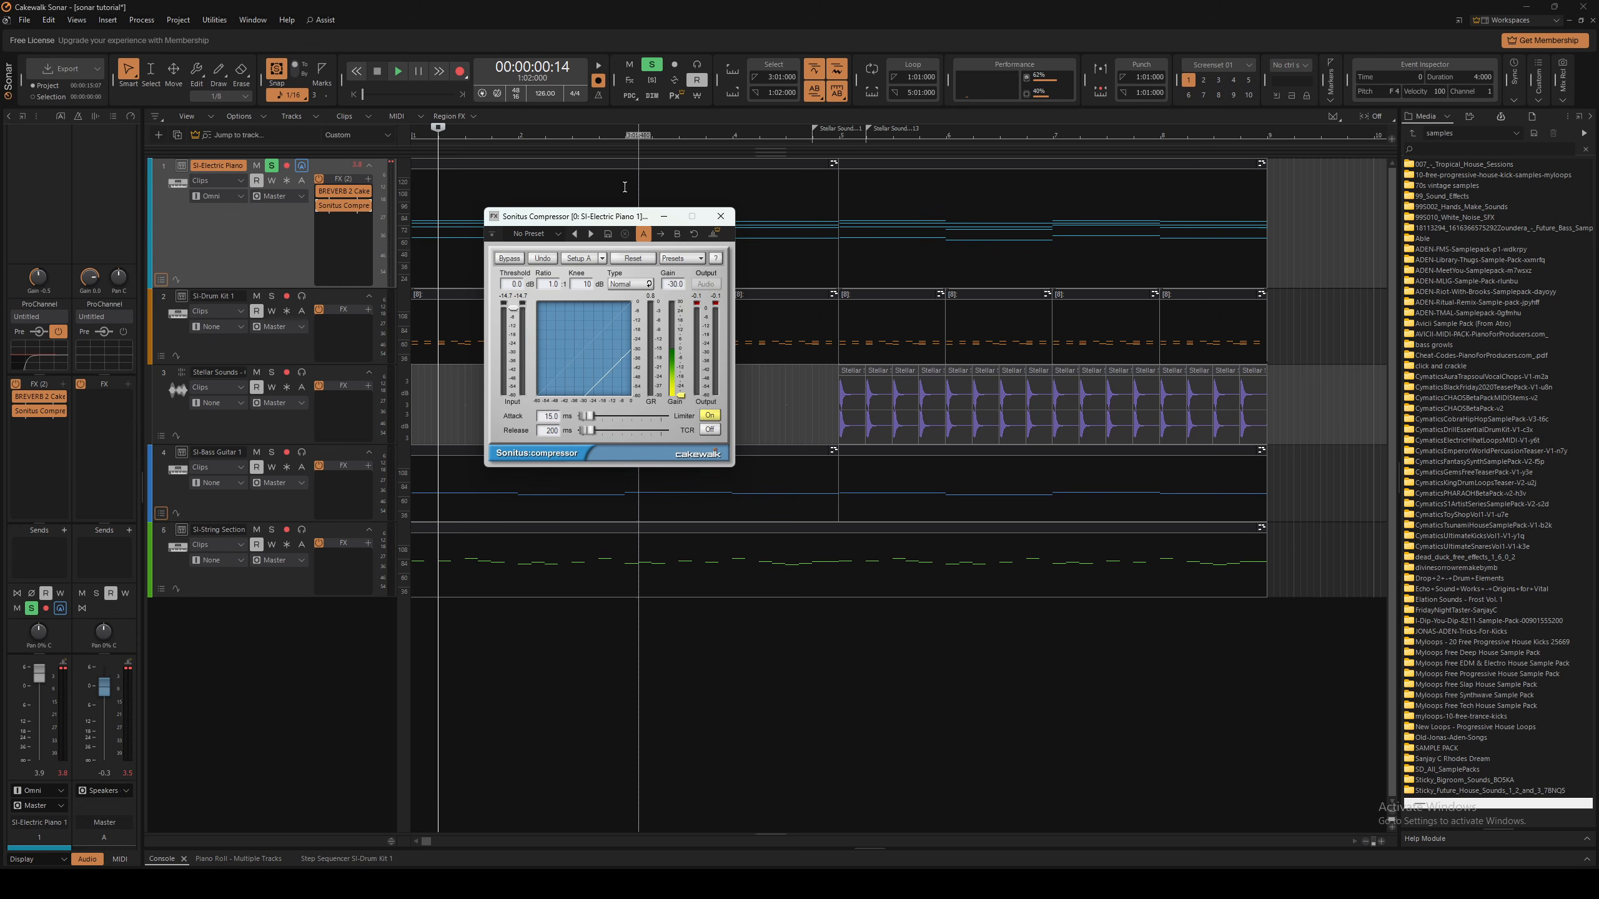
Widen the compressor window to expose its automation controls, and turn automation read off and automation write on
left_click_drag(593, 219, 636, 183)
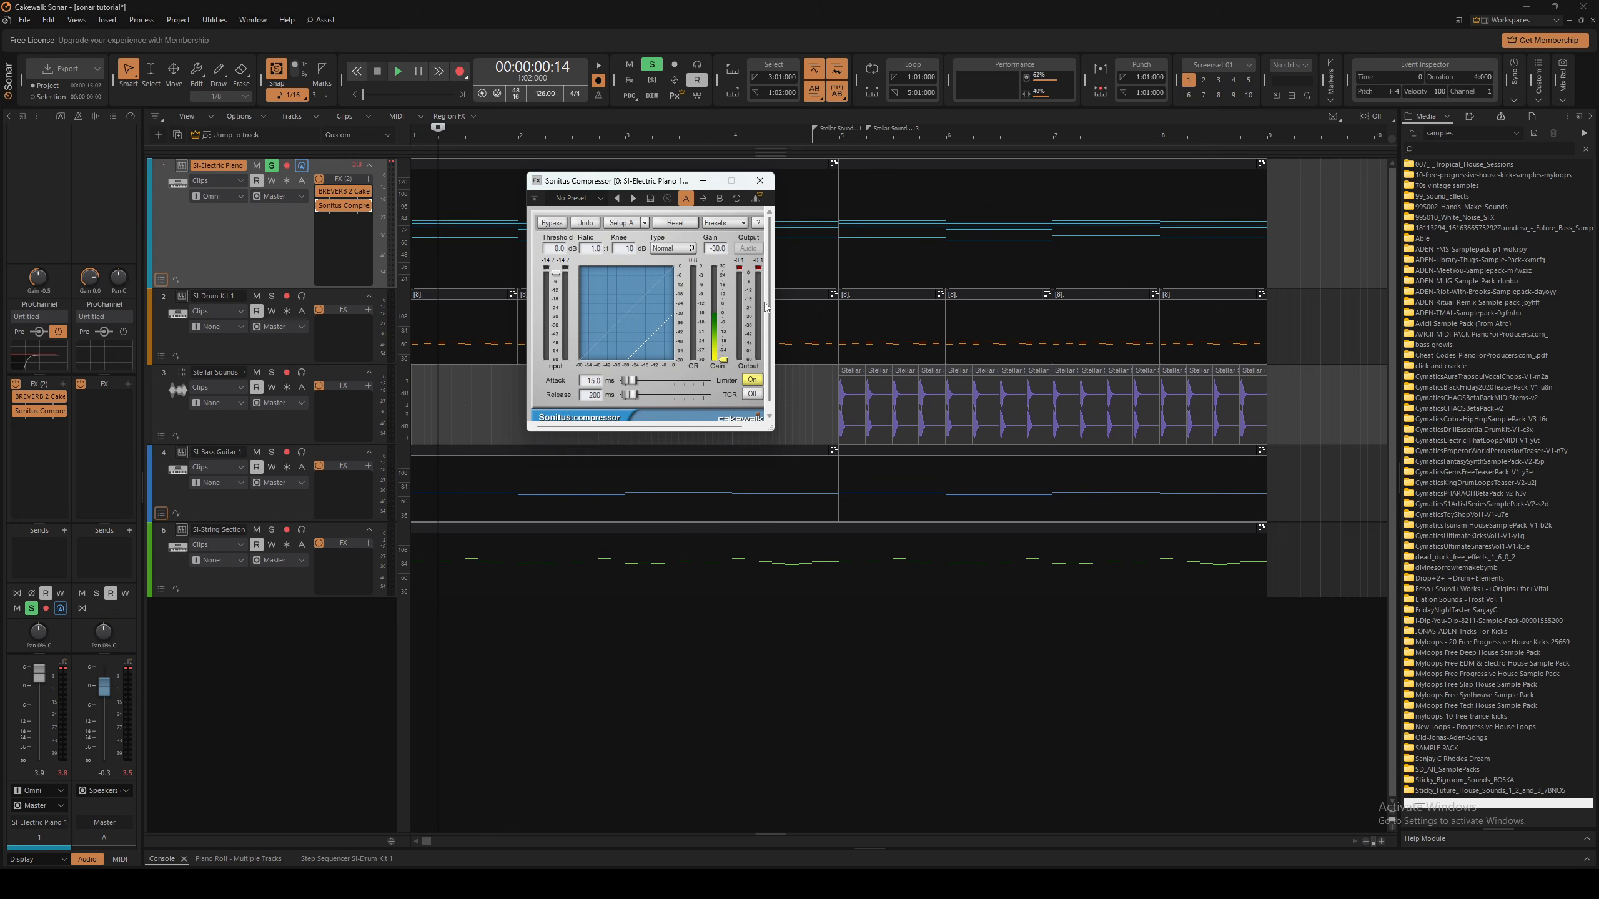
left_click_drag(775, 325, 967, 316)
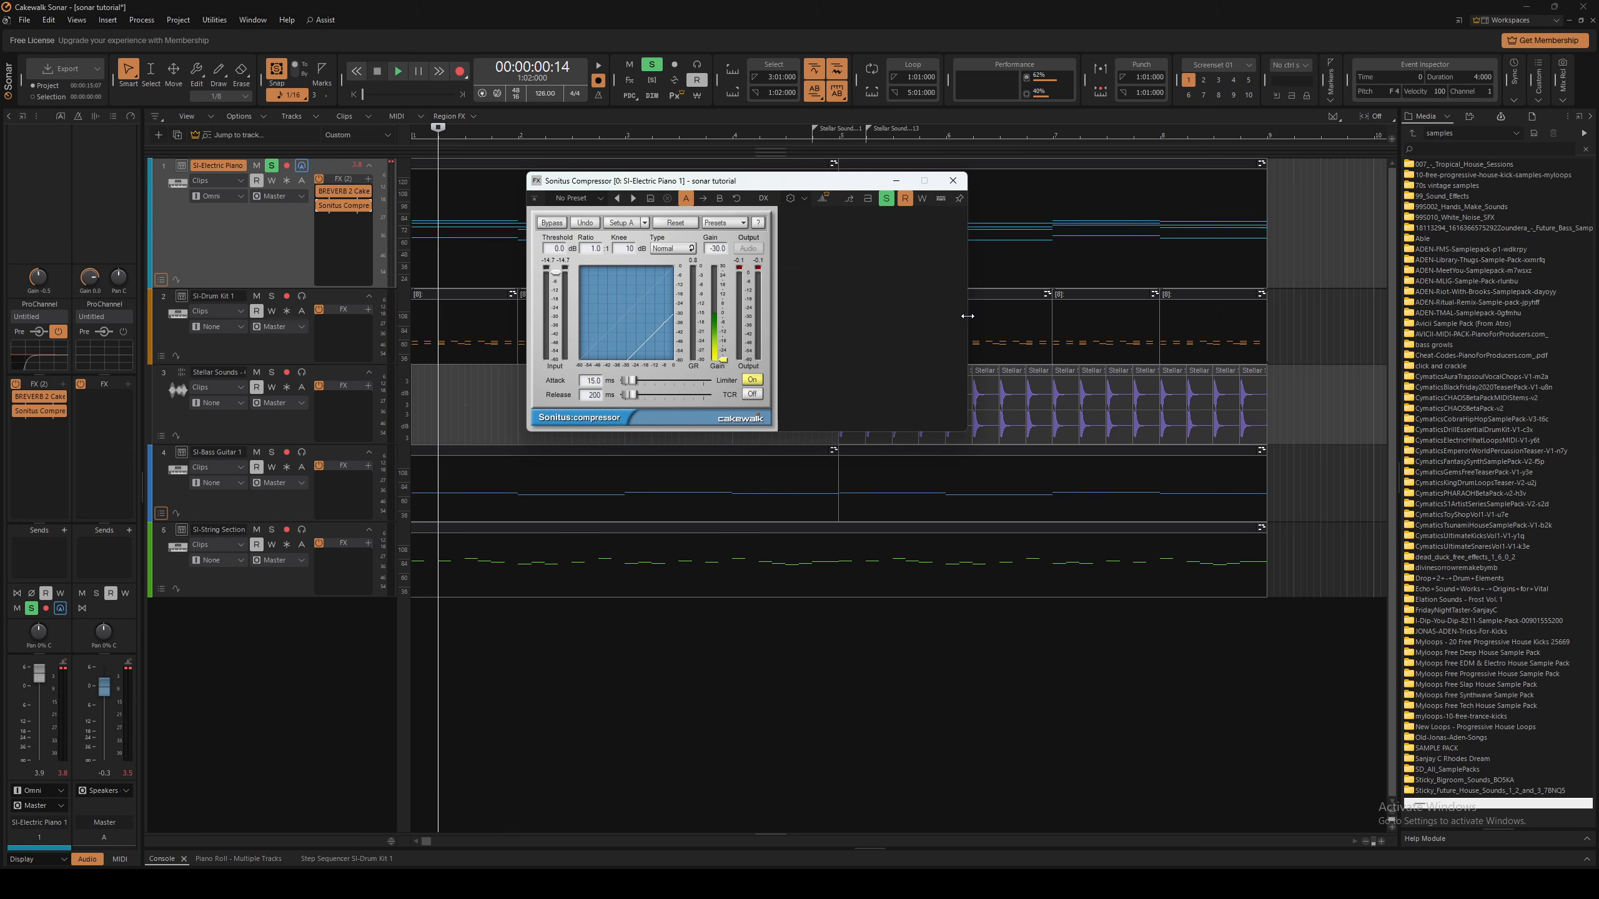
left_click(907, 199)
left_click(923, 200)
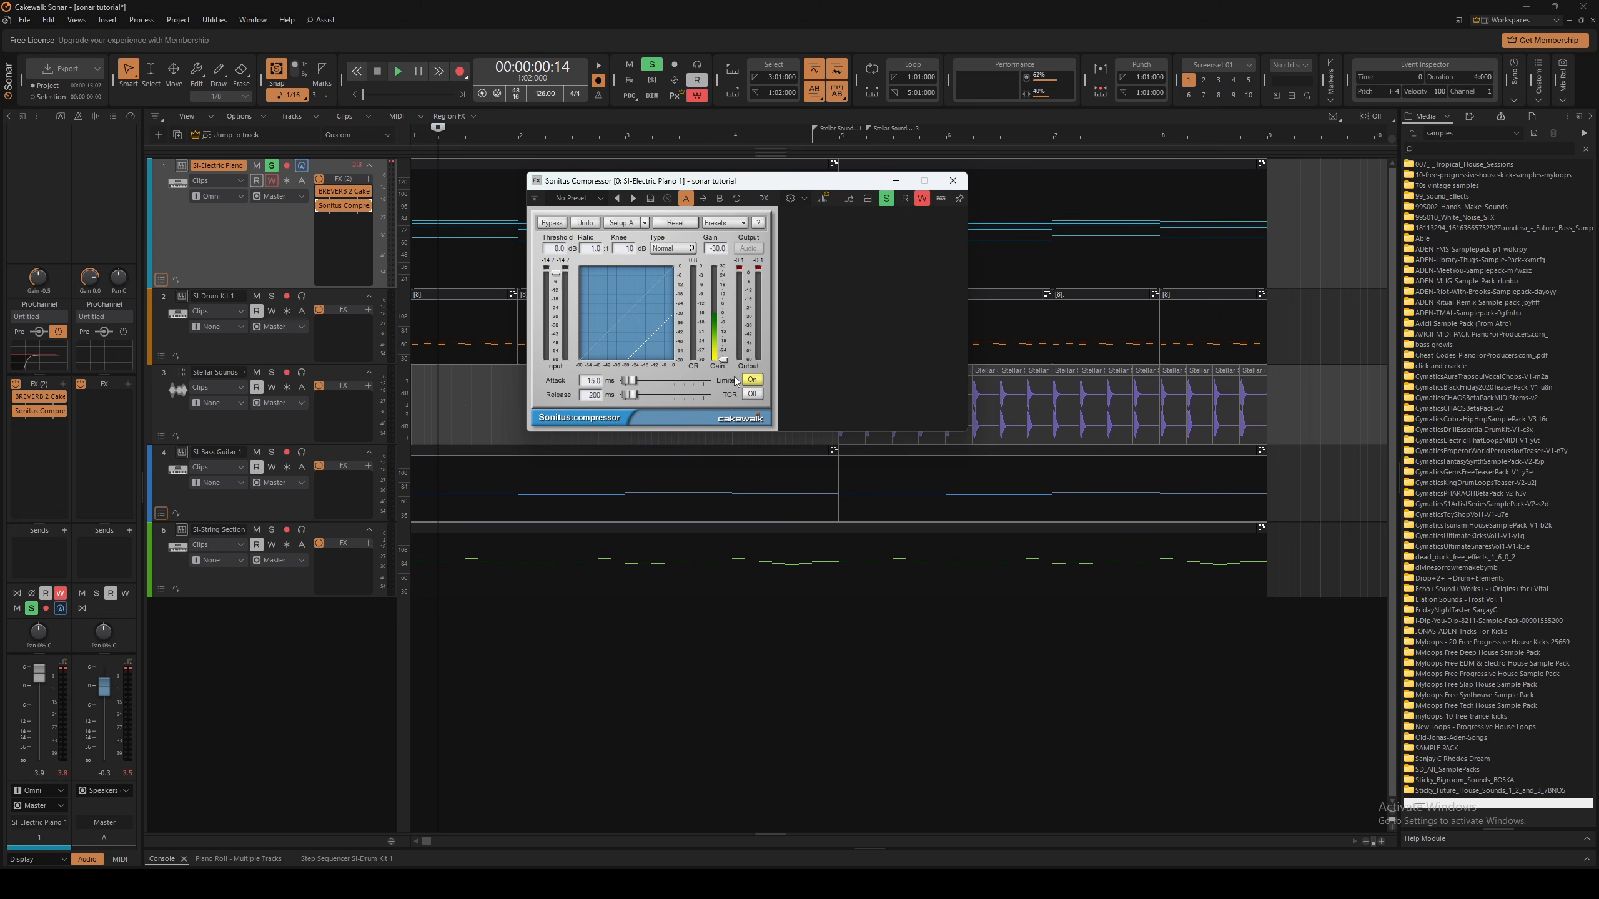
Record compressor gain automation during playback by raising the gain from -30.0 to -17.7 dB
key("space")
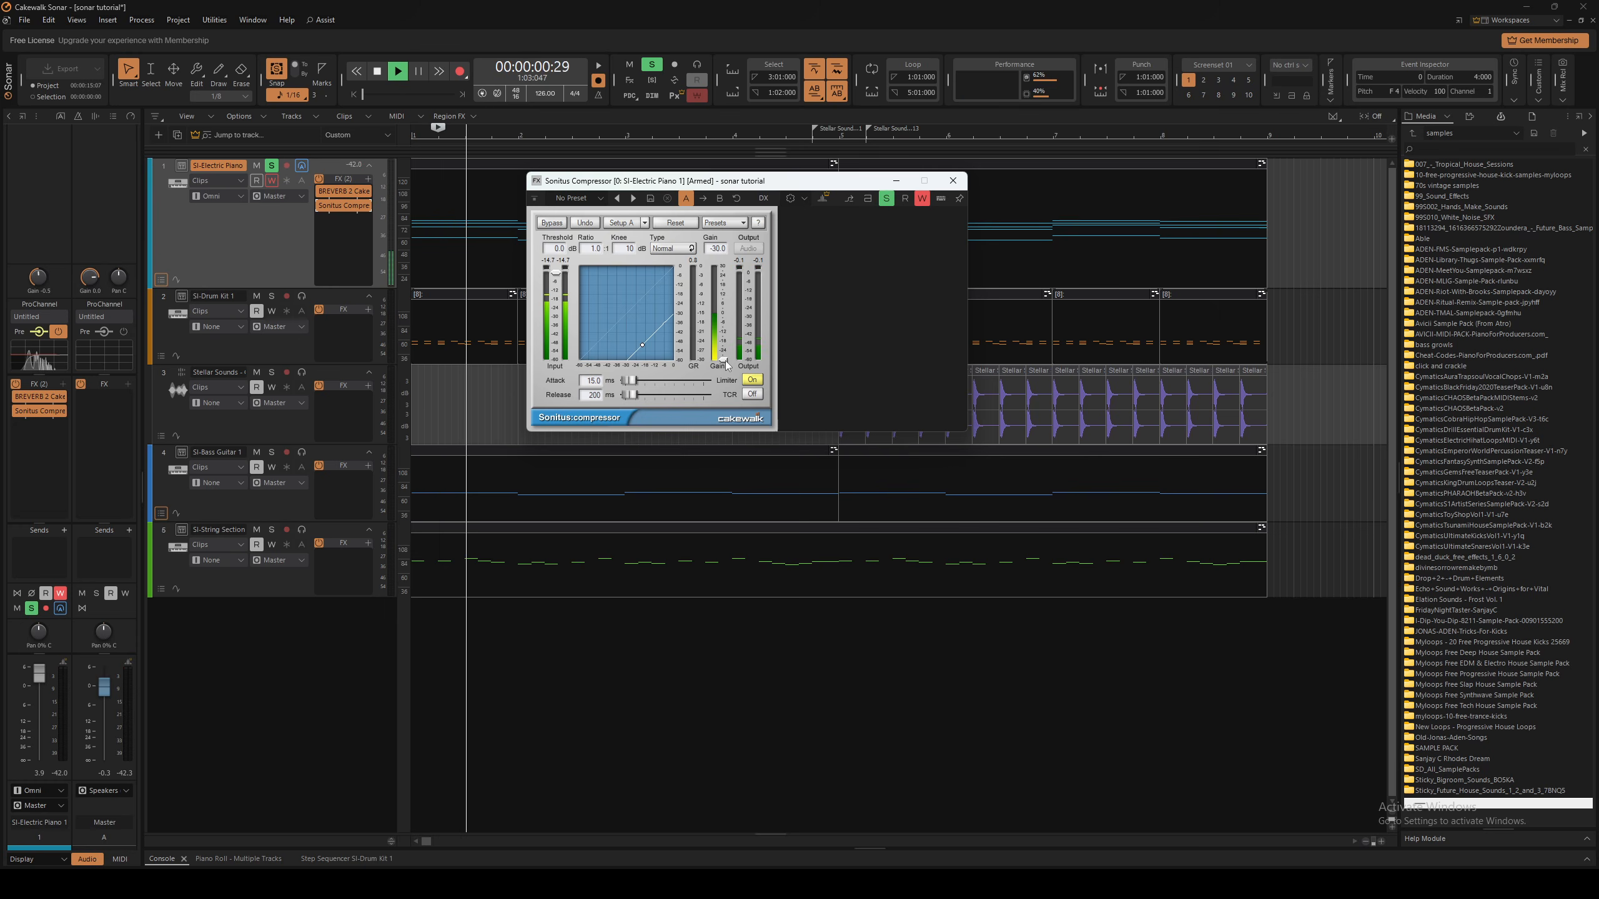
left_click_drag(730, 363, 730, 342)
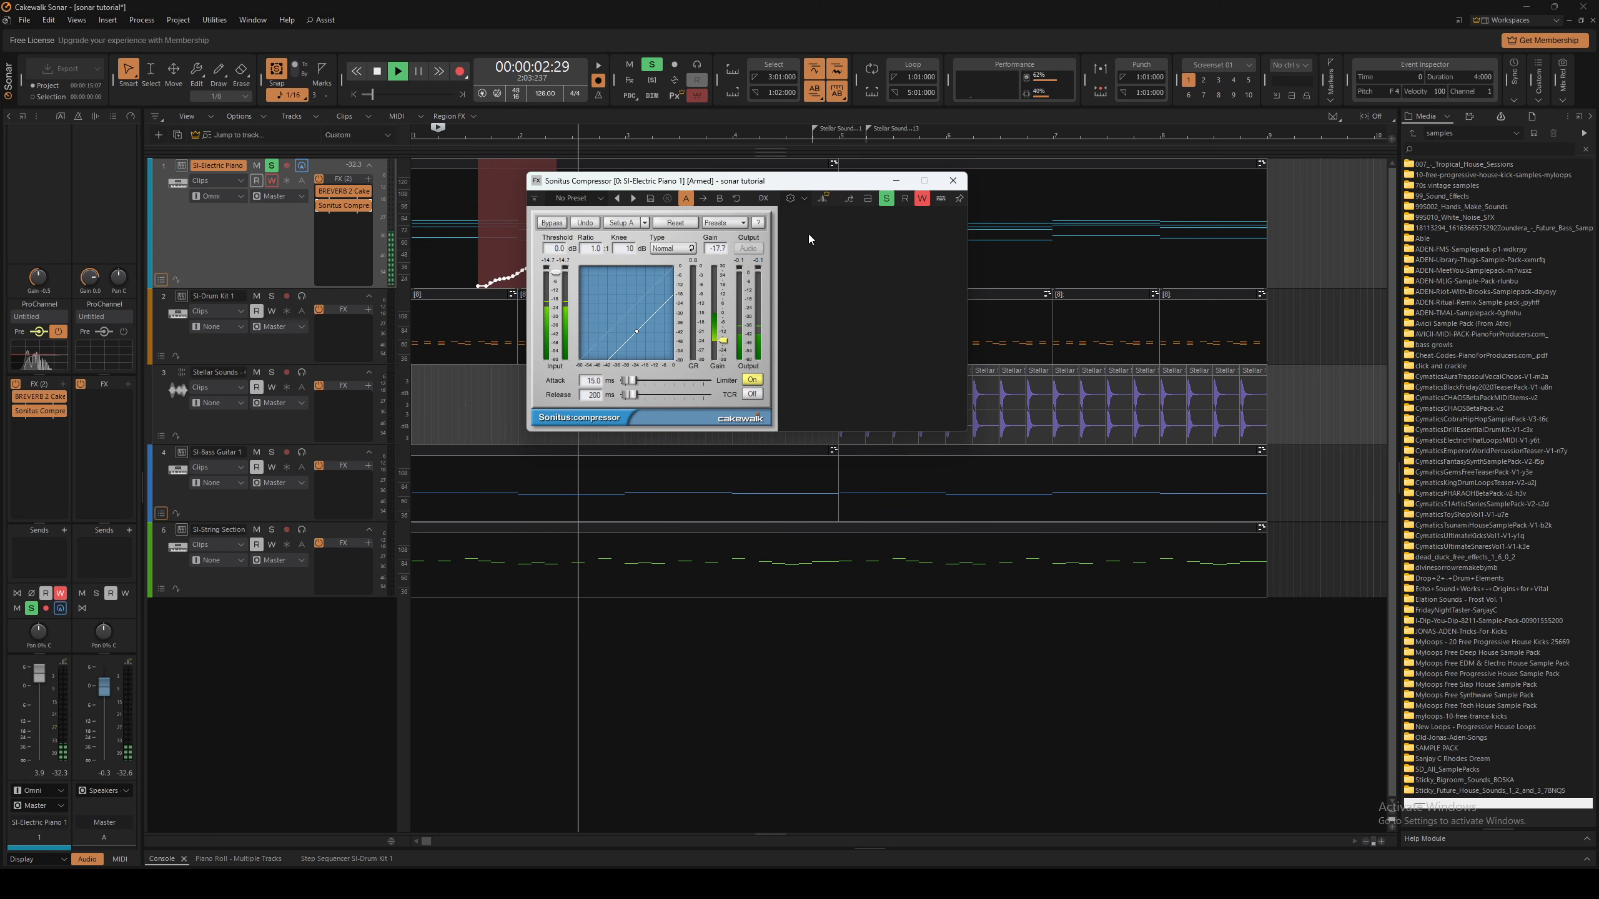
key("space")
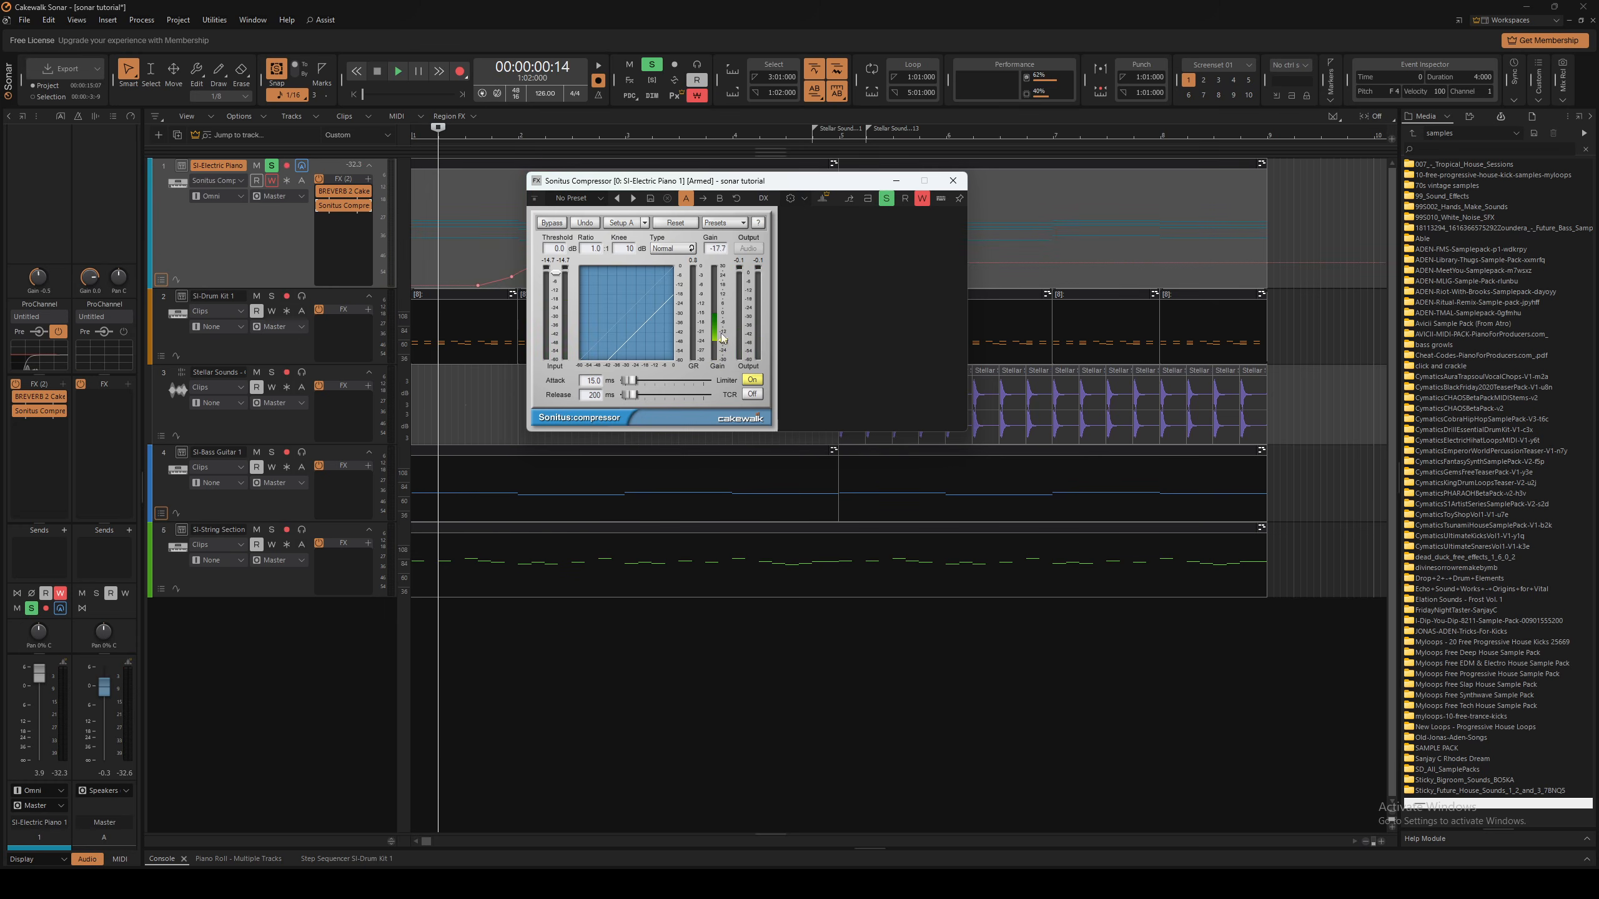
Move the compressor window clear of the track, and raise the gain envelope's middle node and its last node, the latter to 78% just before bar 3
left_click_drag(798, 182, 794, 403)
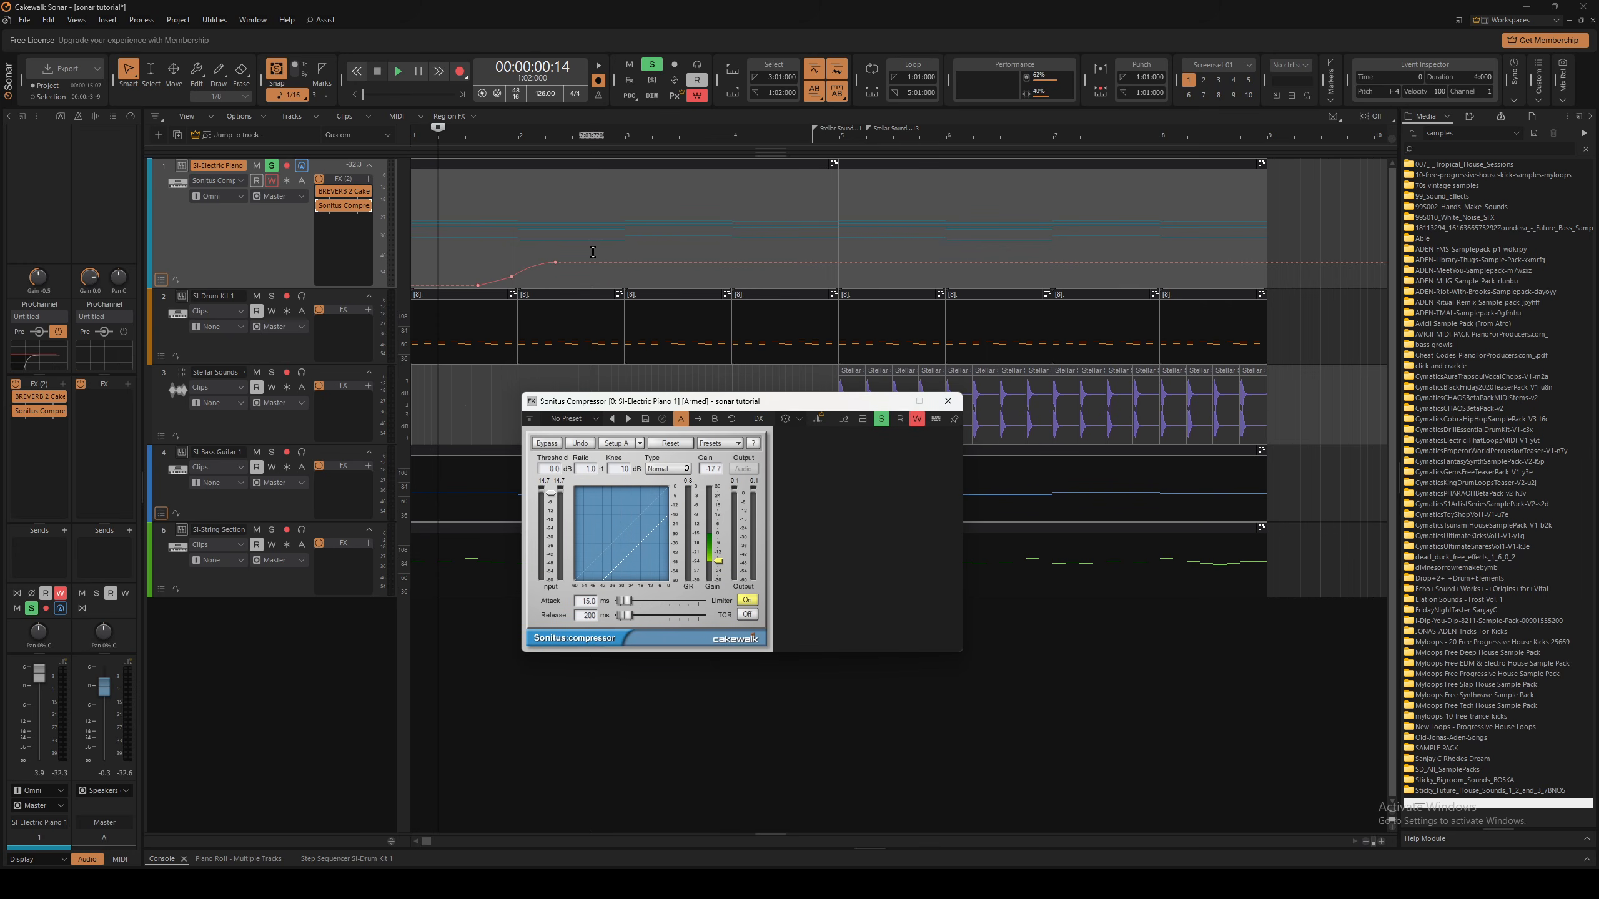
left_click(511, 277)
left_click_drag(511, 276, 592, 197)
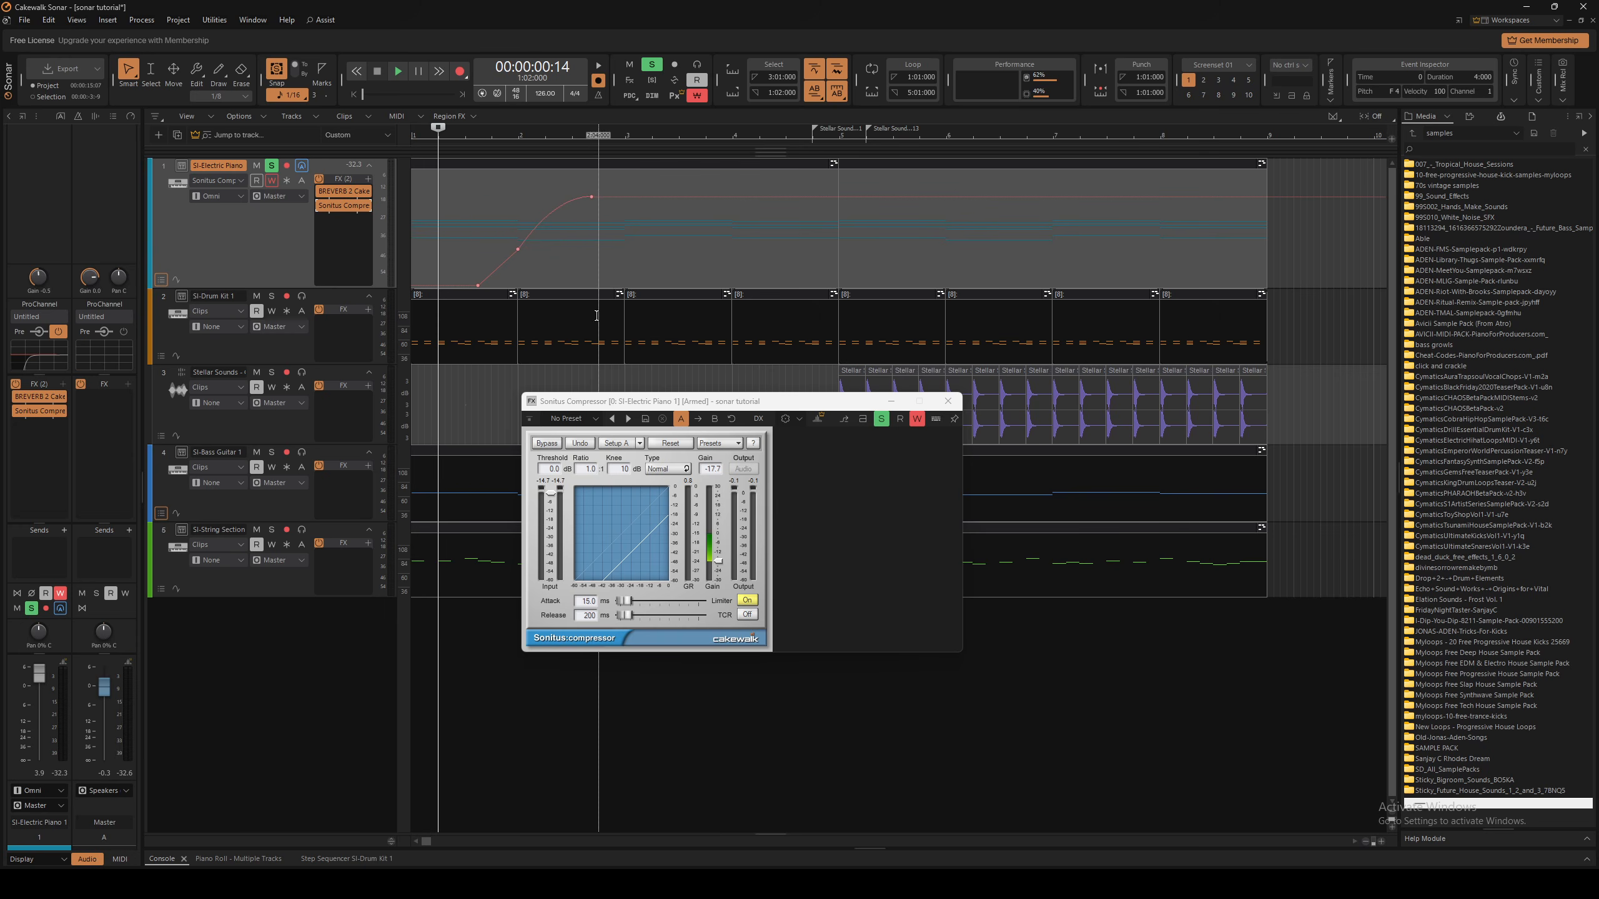
Turn the compressor's automation write off and read on, and play the project to check the gain automation
left_click(917, 419)
left_click(900, 419)
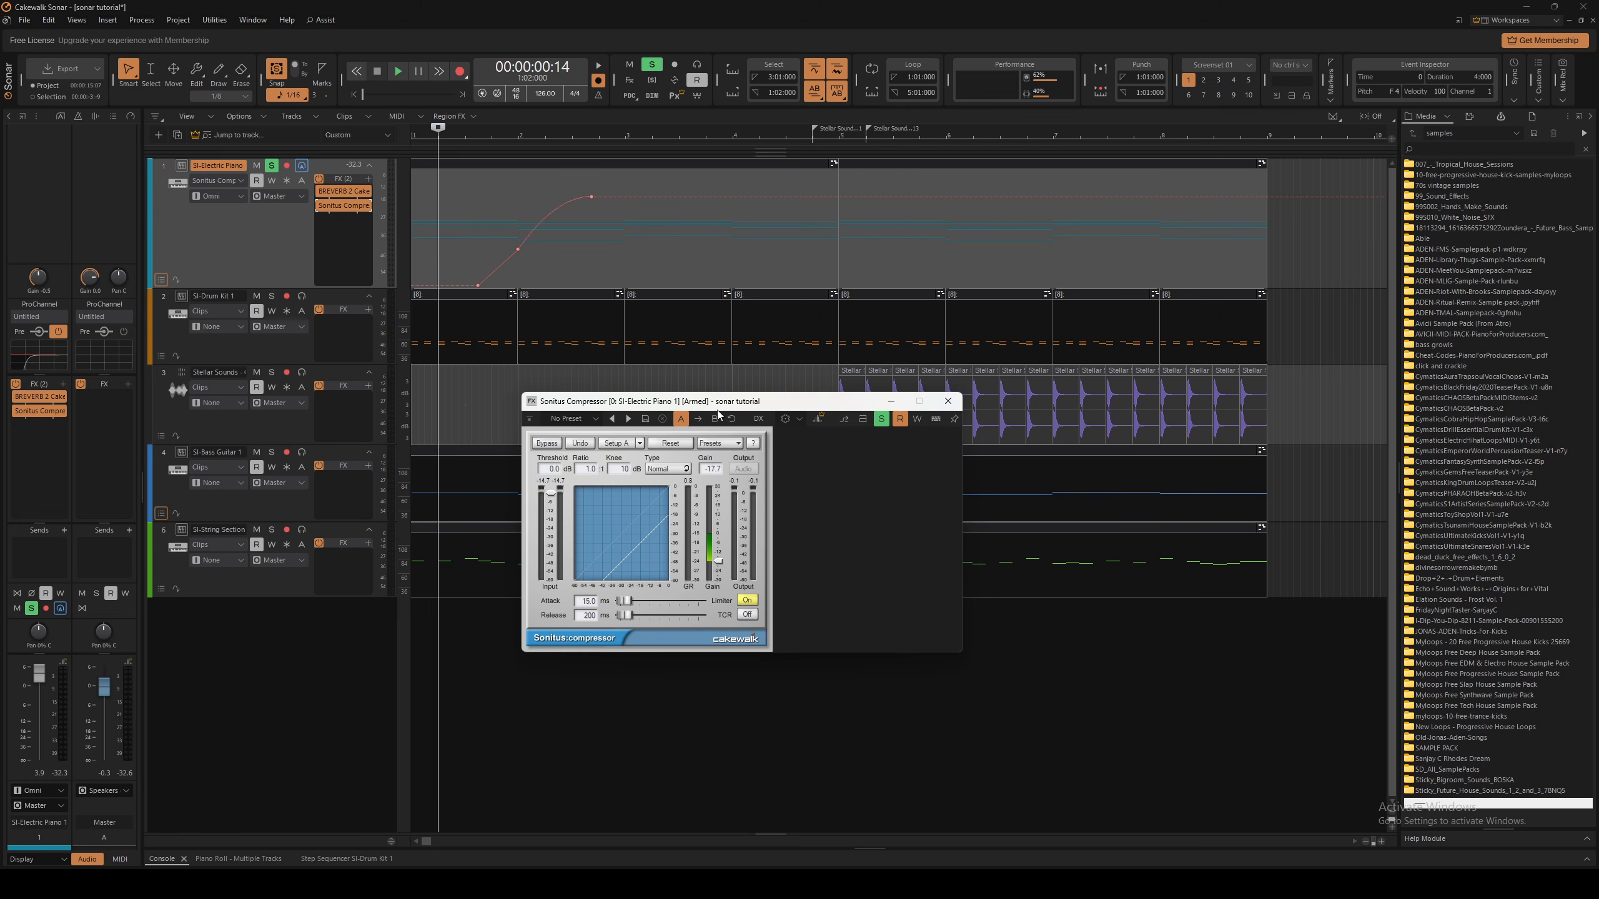
key("space")
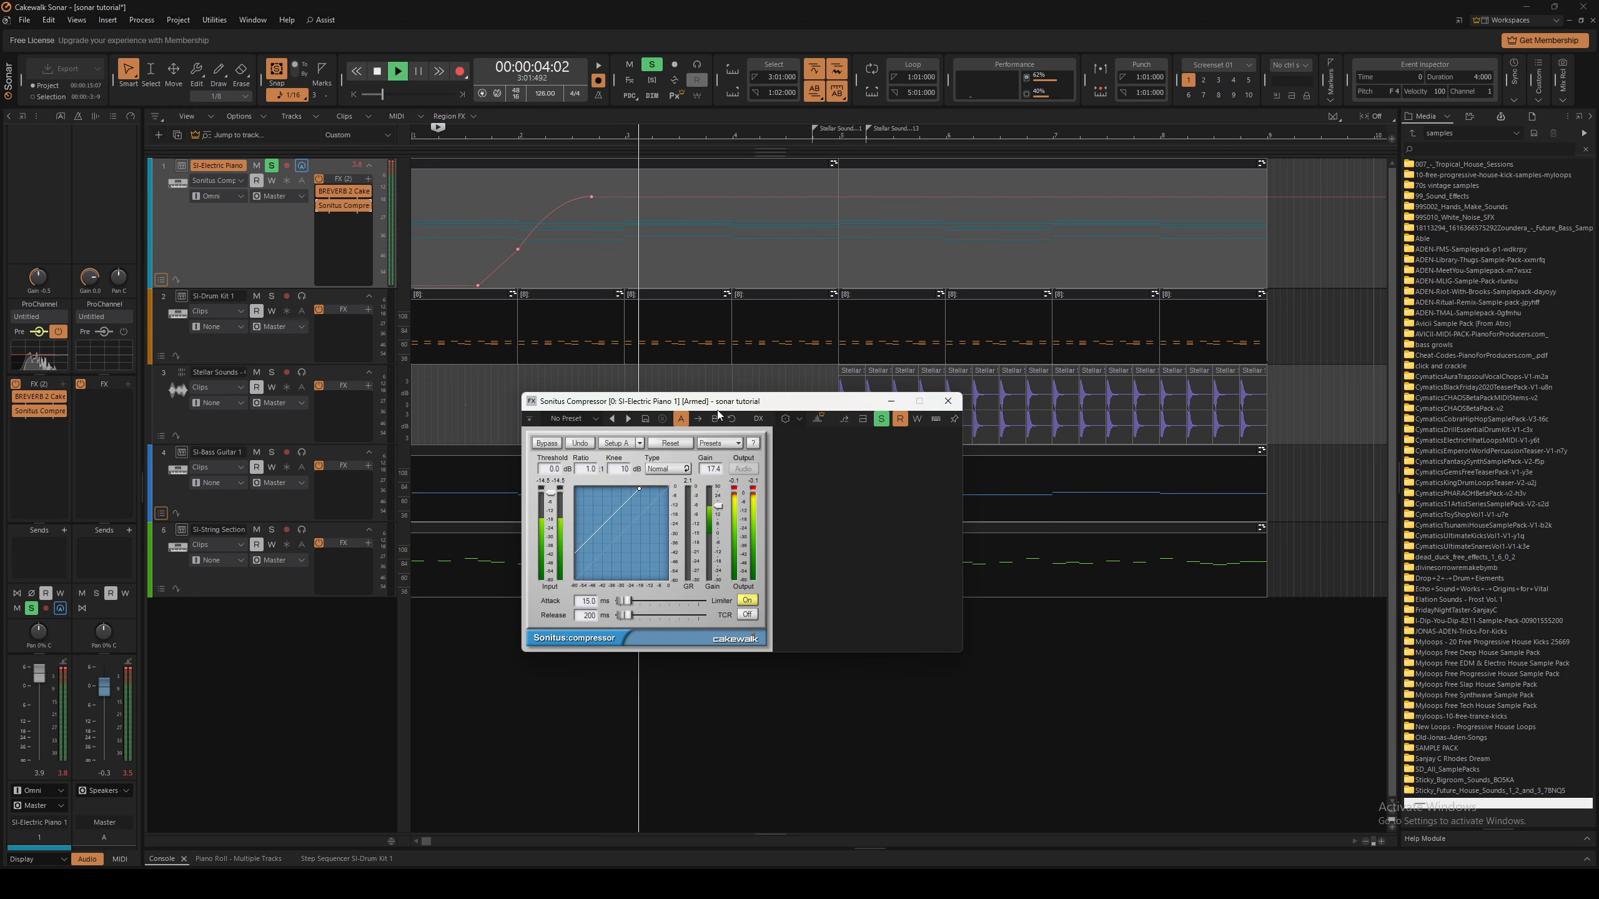
key("space")
Add a lower node to the compressor gain envelope just after bar 3, and minimize the plug-in window
mouse_move(592, 197)
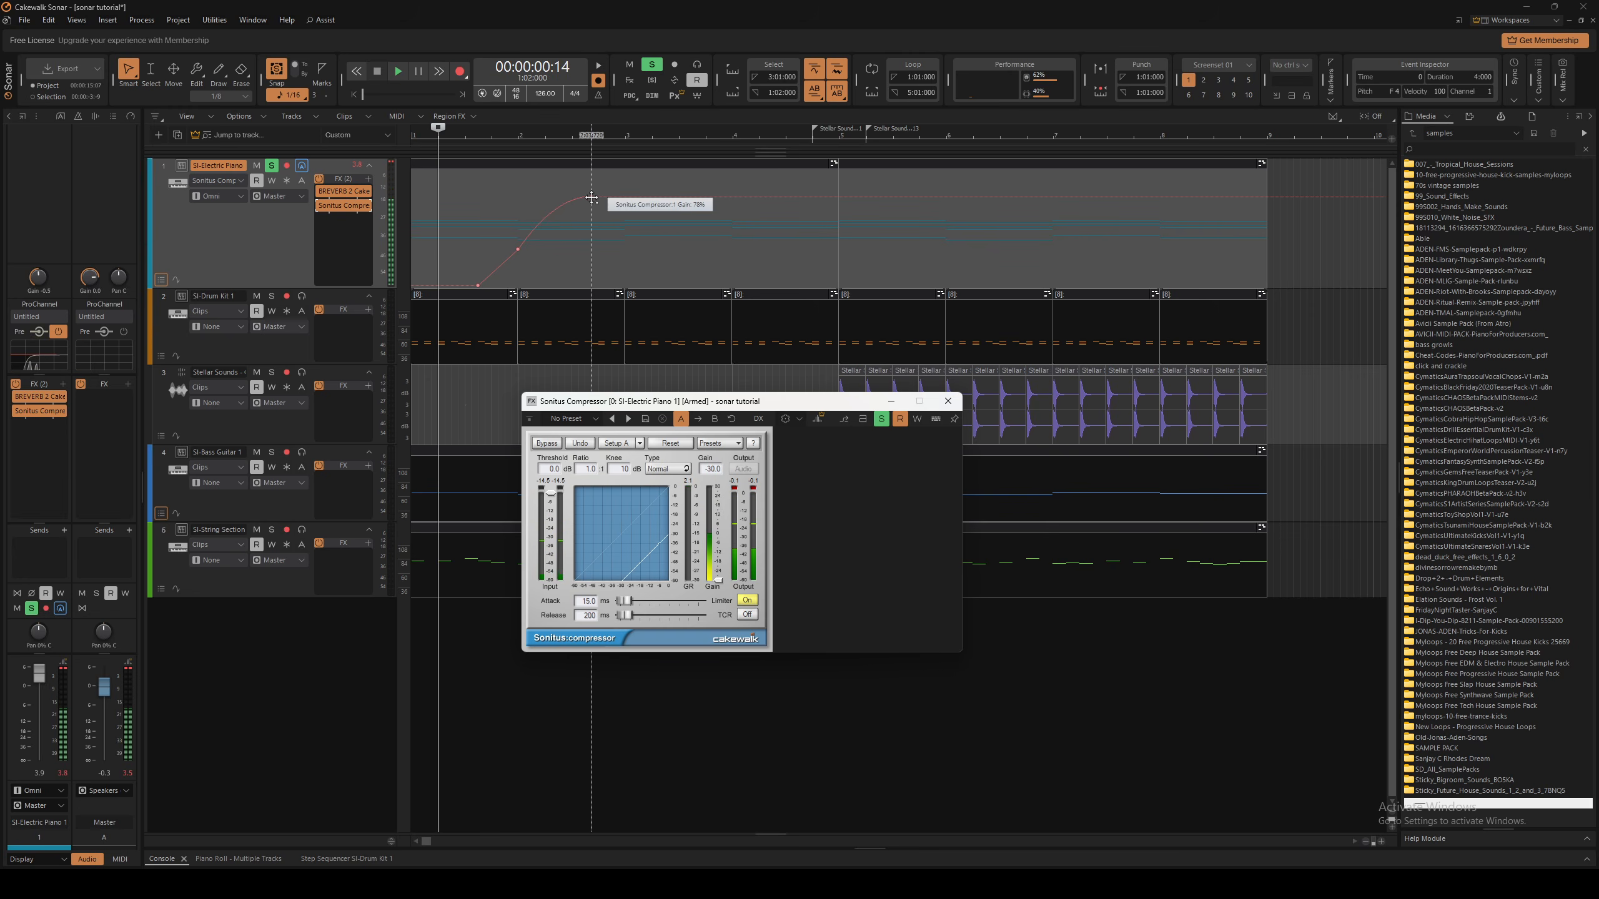
left_click_drag(646, 197, 651, 259)
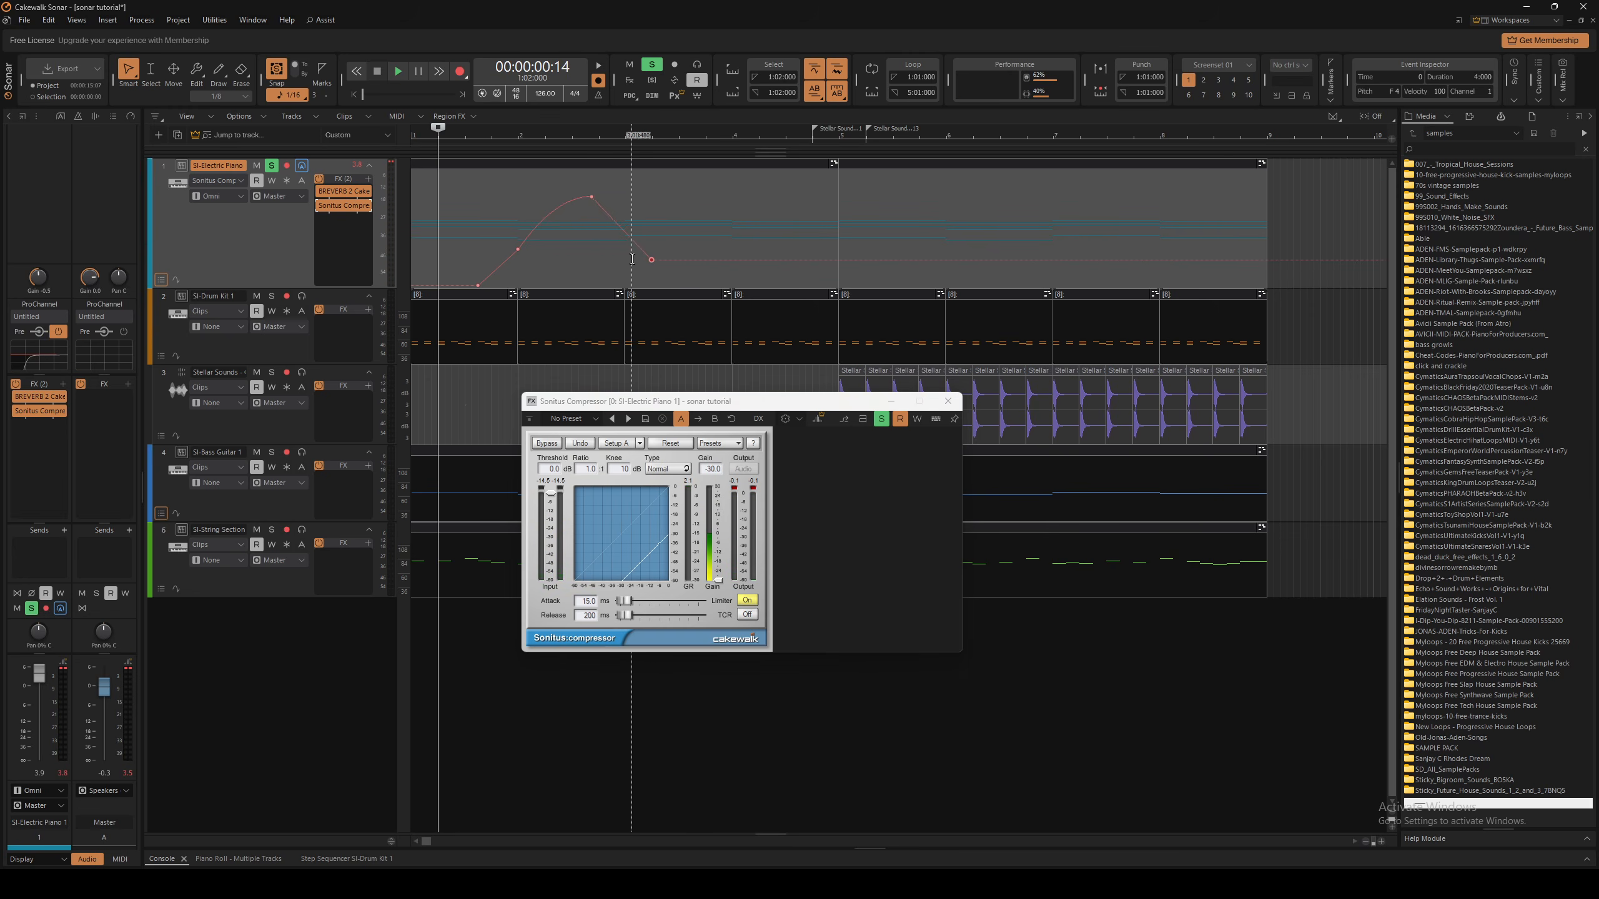
left_click(891, 401)
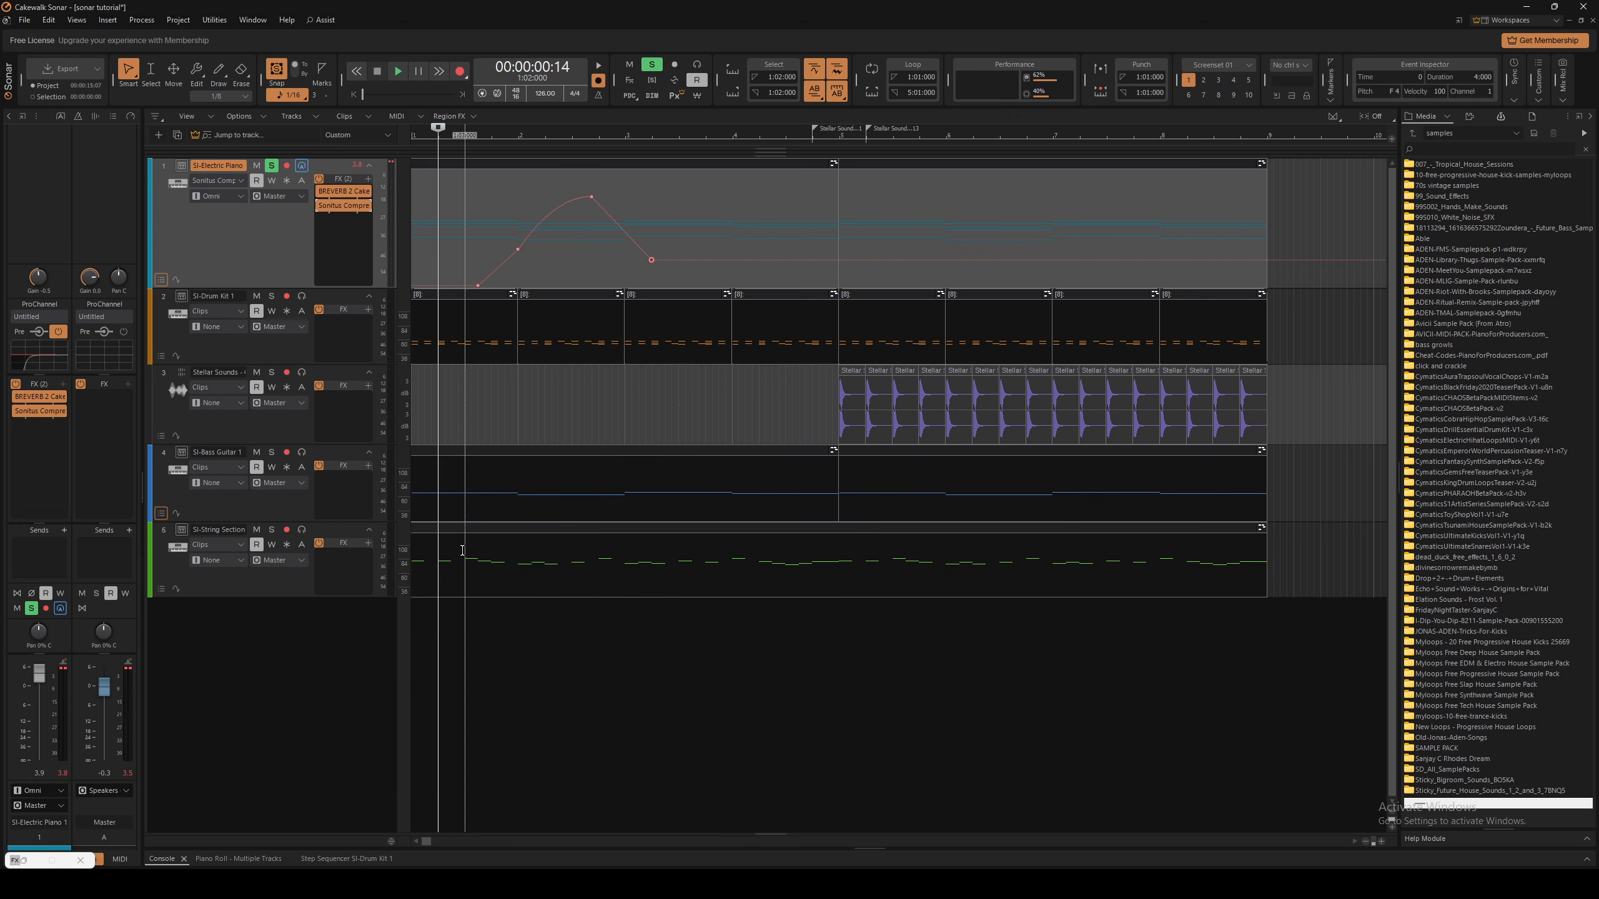
Show the Console, and adjust the electric piano's volume fader to about -6.2 dB, testing it during playback
key("d")
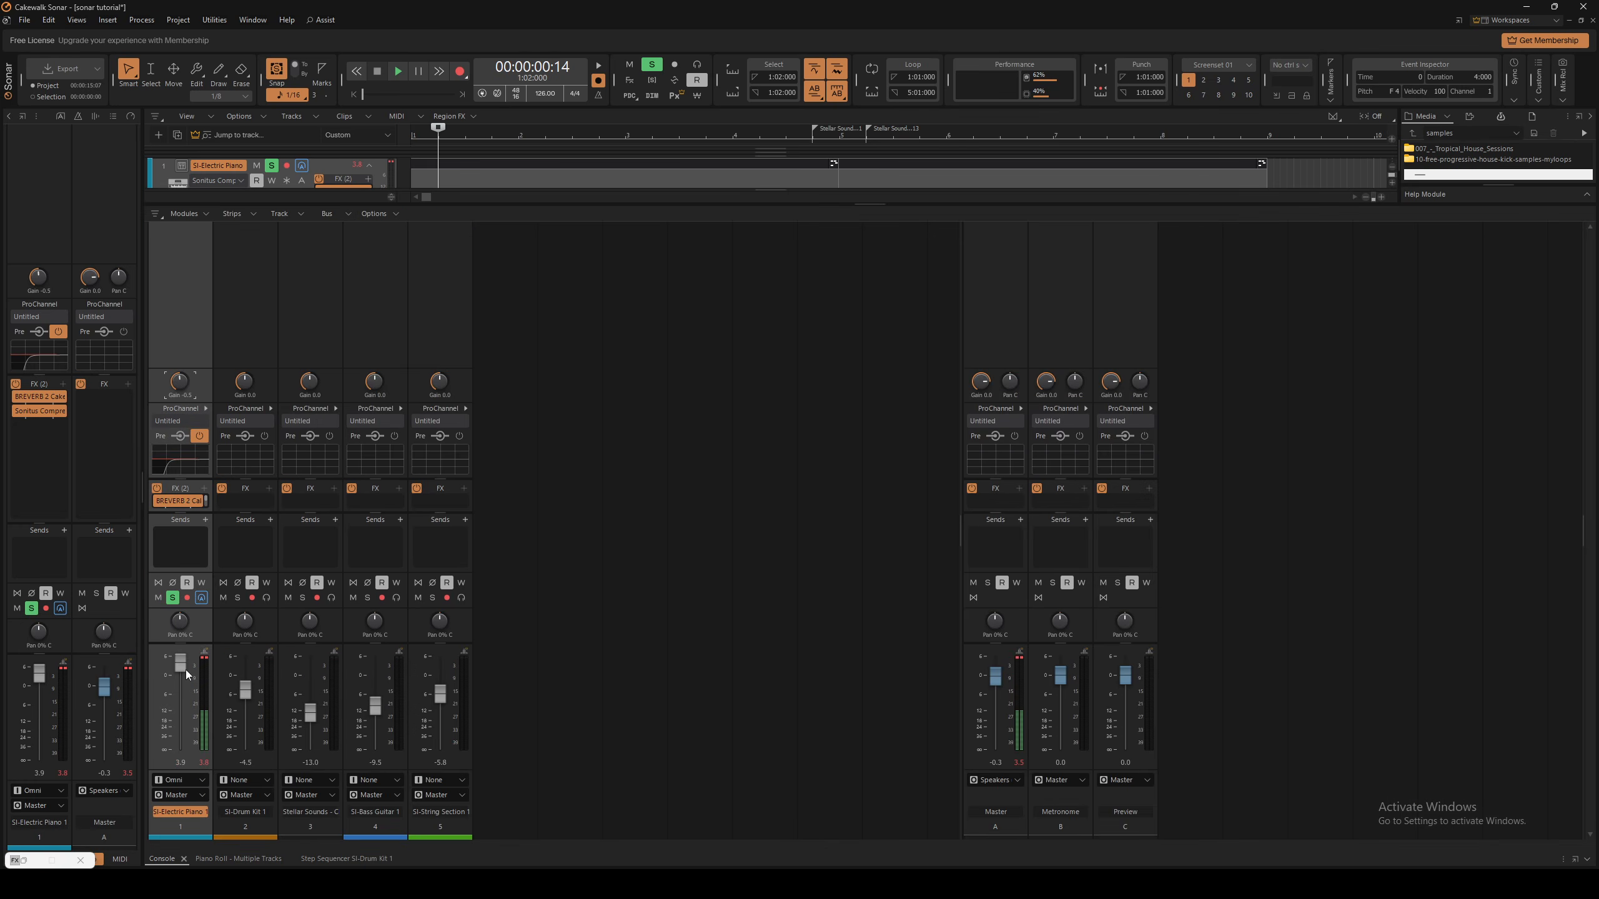
mouse_move(182, 665)
left_mouse_down()
mouse_move(181, 736)
mouse_move(181, 671)
left_mouse_up()
key("space")
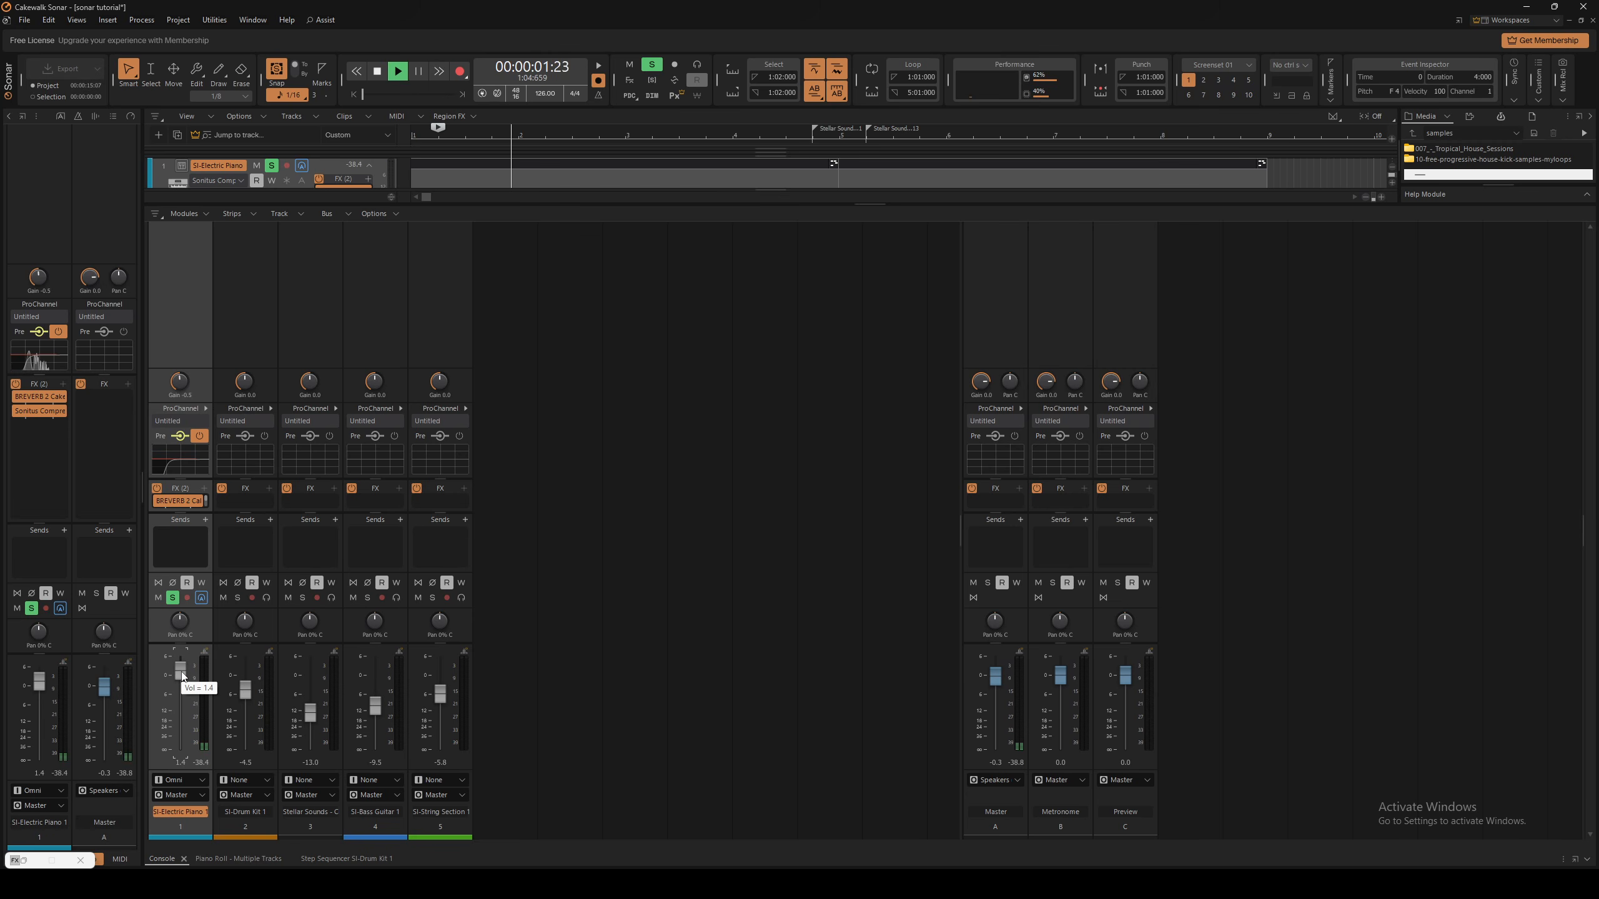
left_click_drag(181, 671, 181, 694)
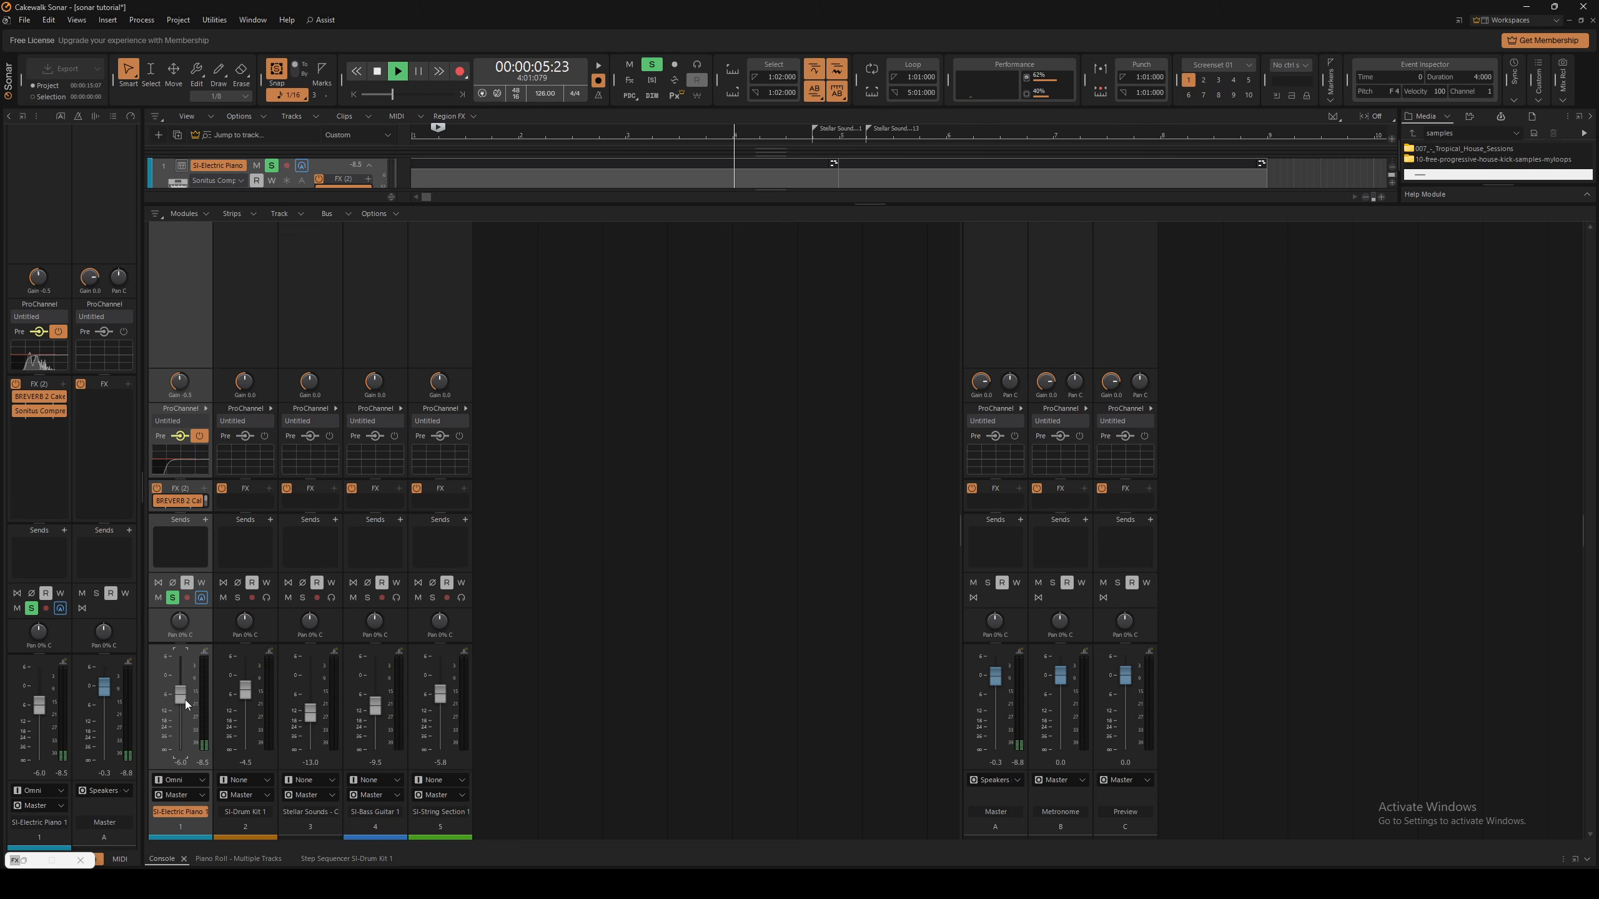
key("space")
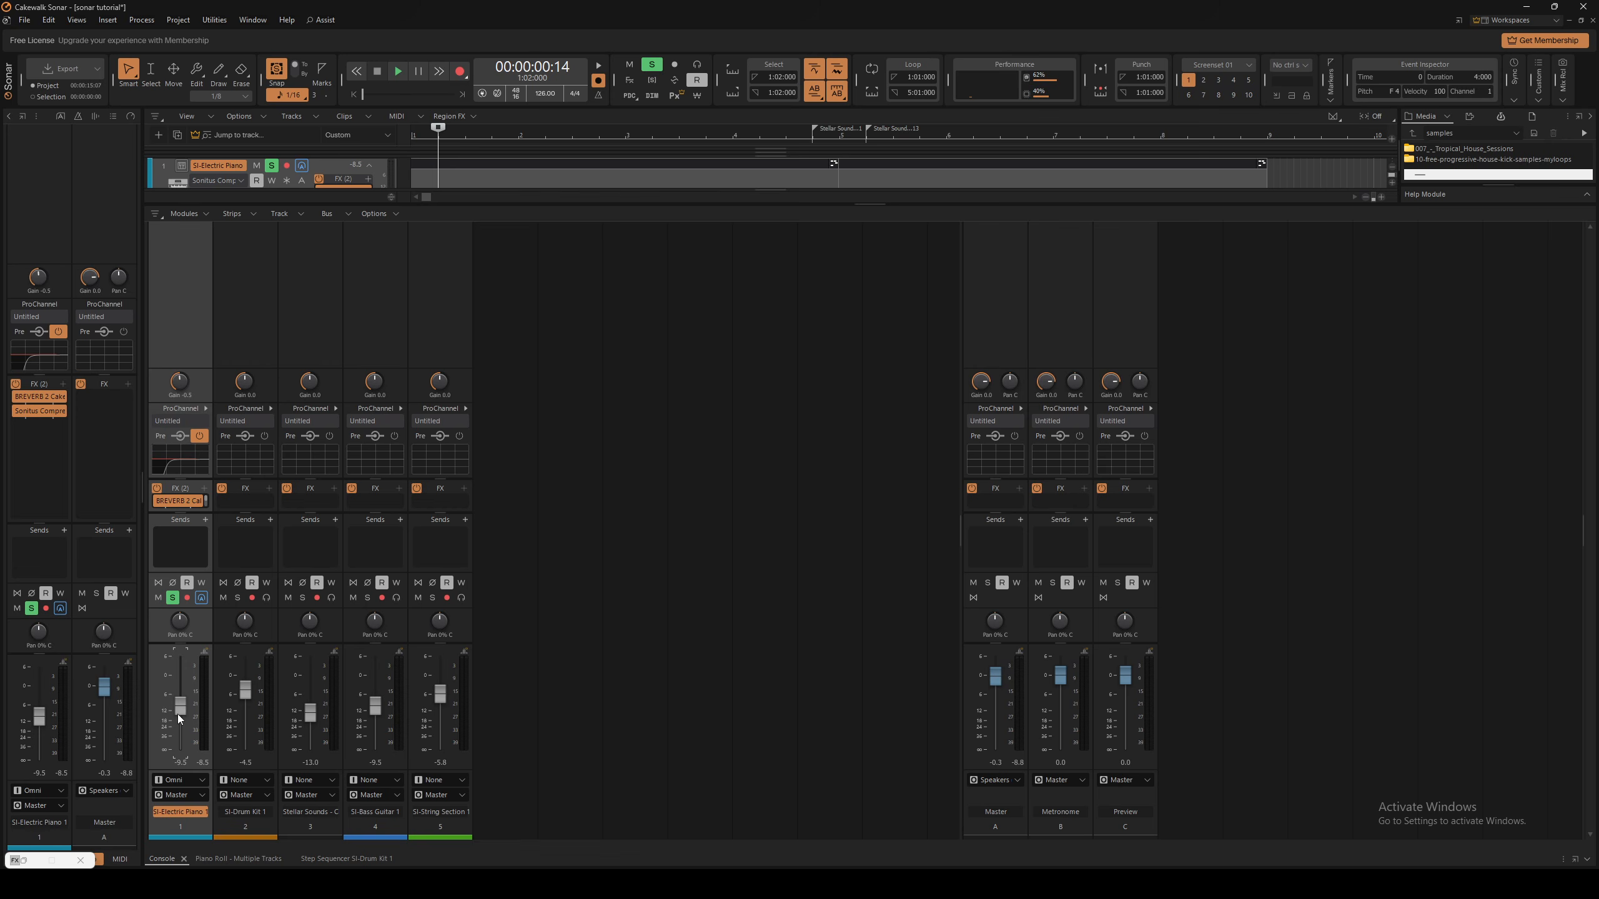
mouse_move(180, 705)
left_mouse_down()
mouse_move(180, 680)
mouse_move(180, 716)
mouse_move(180, 696)
left_mouse_up()
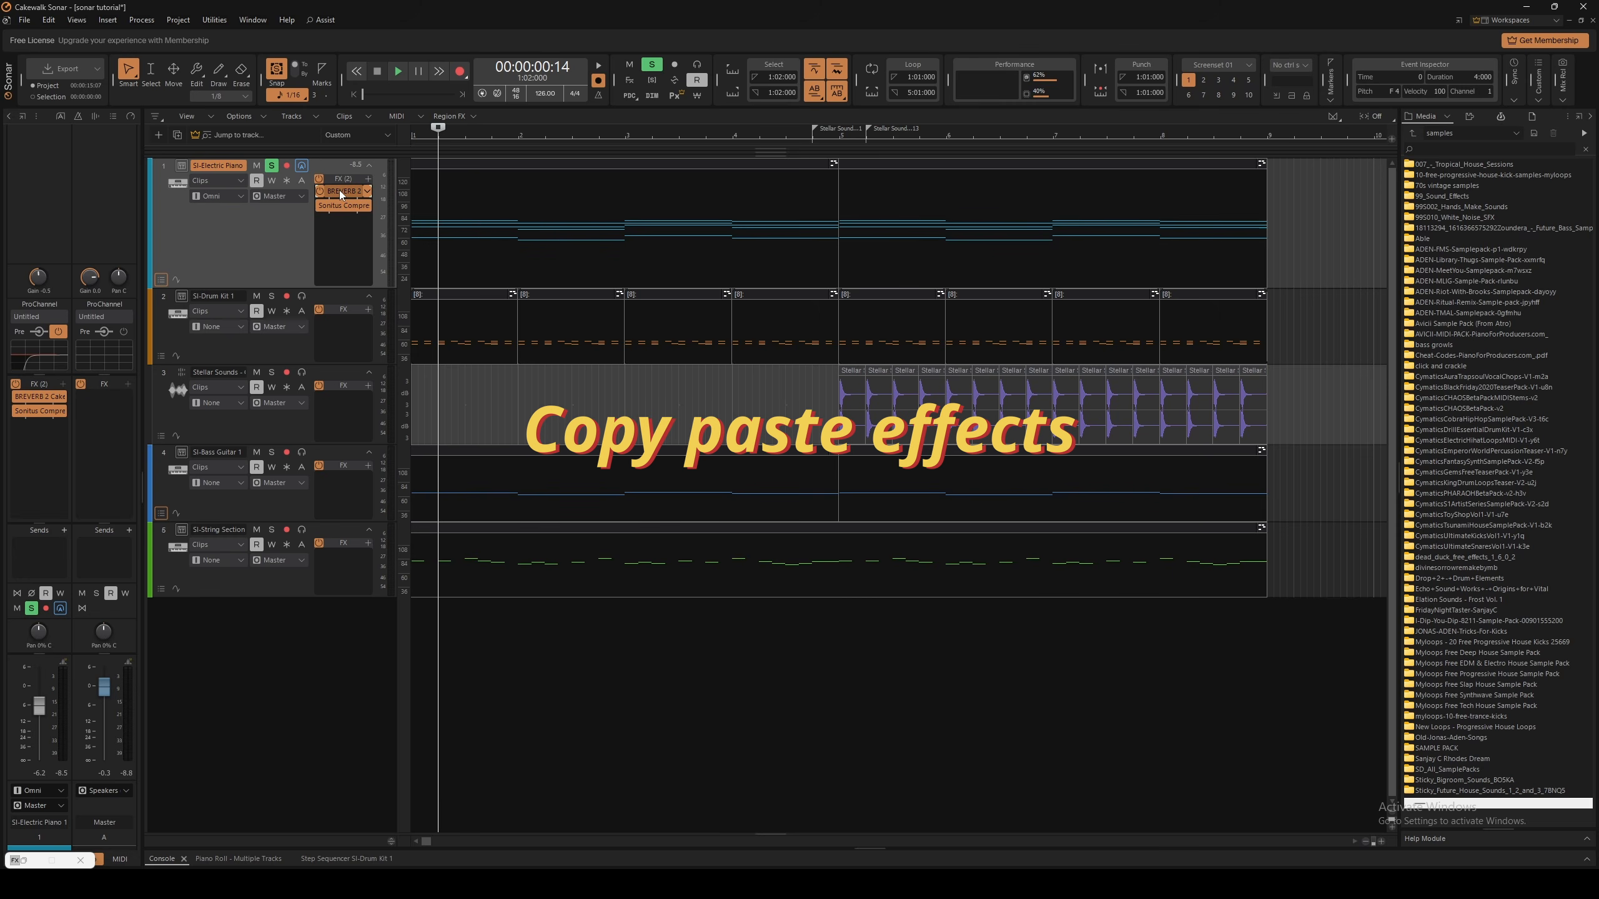
Copy the electric piano's BREVERB 2 effect to the SI-Drum Kit 1 track, and open the copy briefly to check its settings
left_click_drag(339, 192, 332, 339)
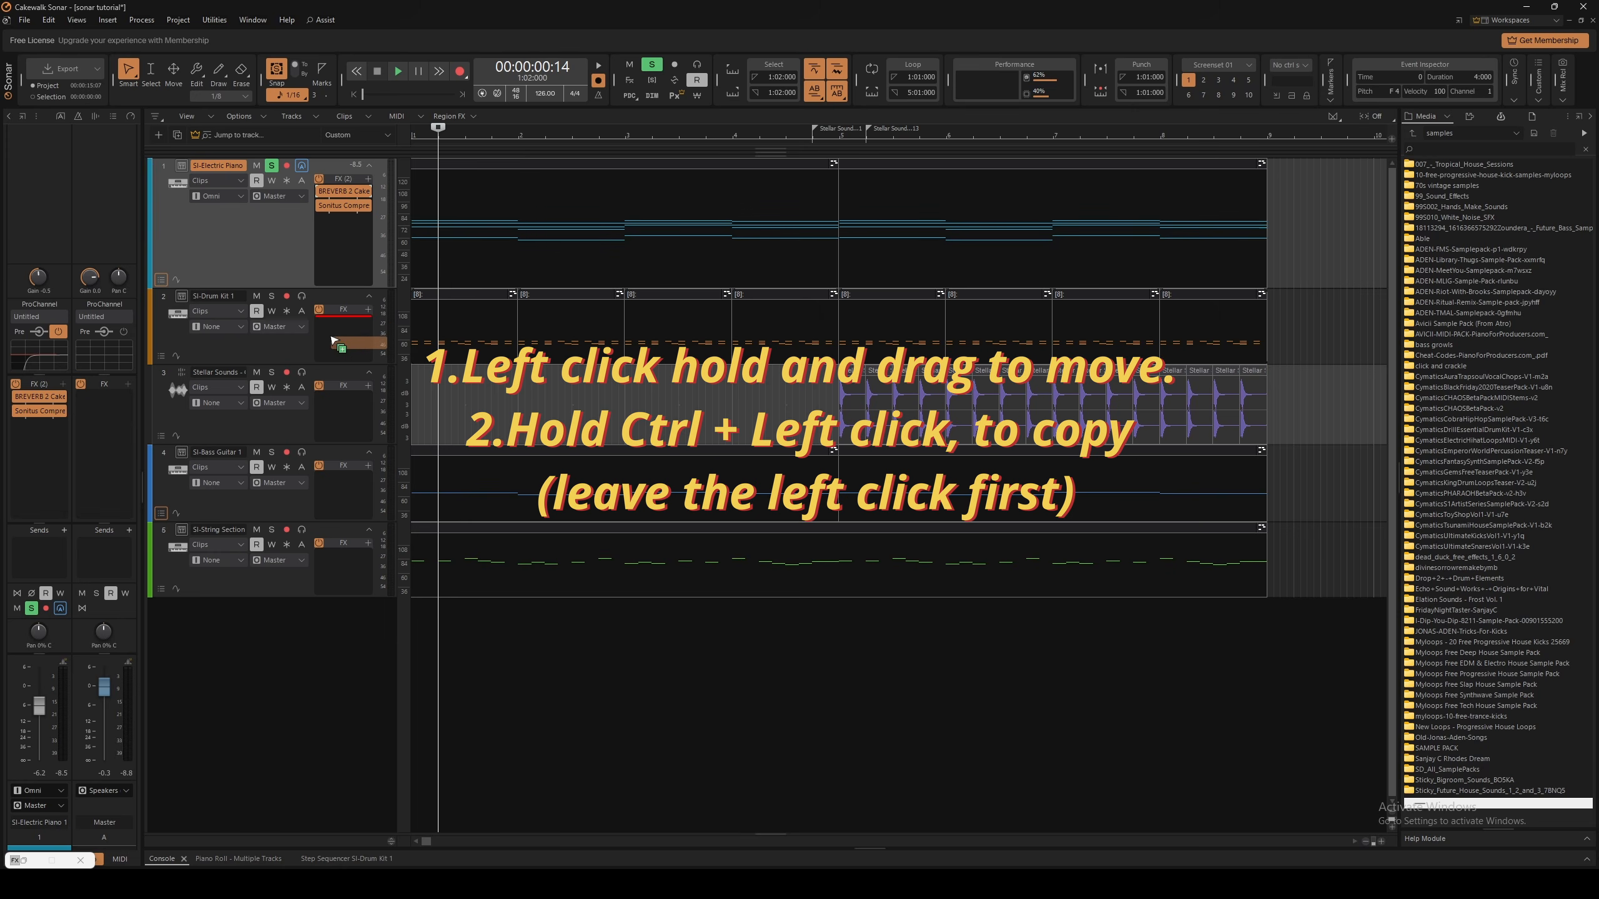
left_click_drag(331, 336, 326, 325)
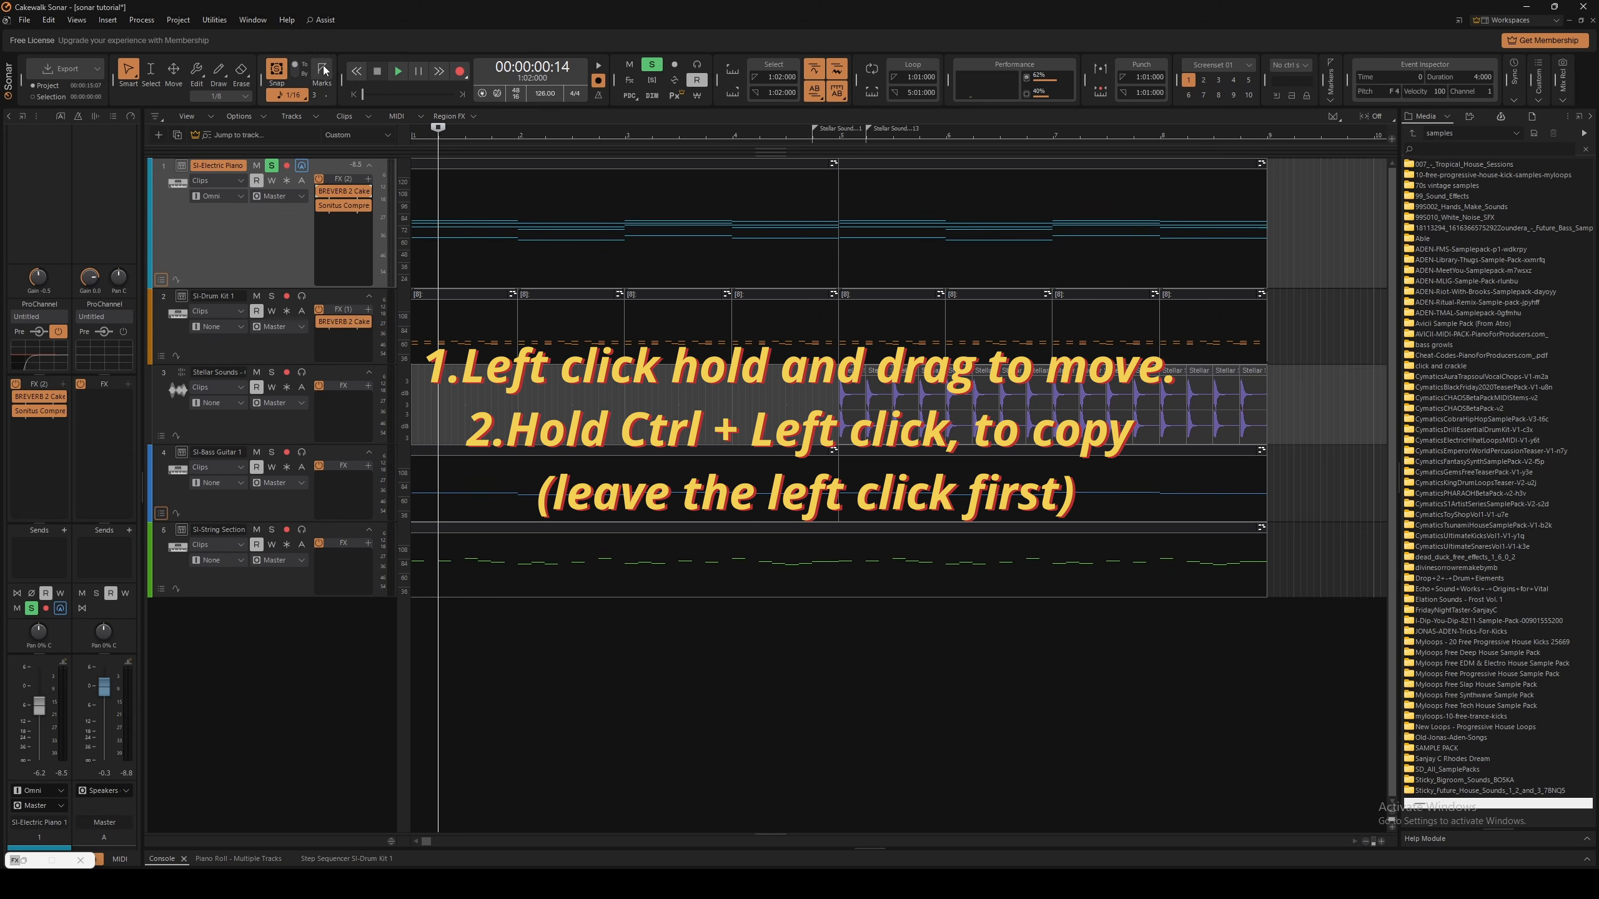
double_click(344, 325)
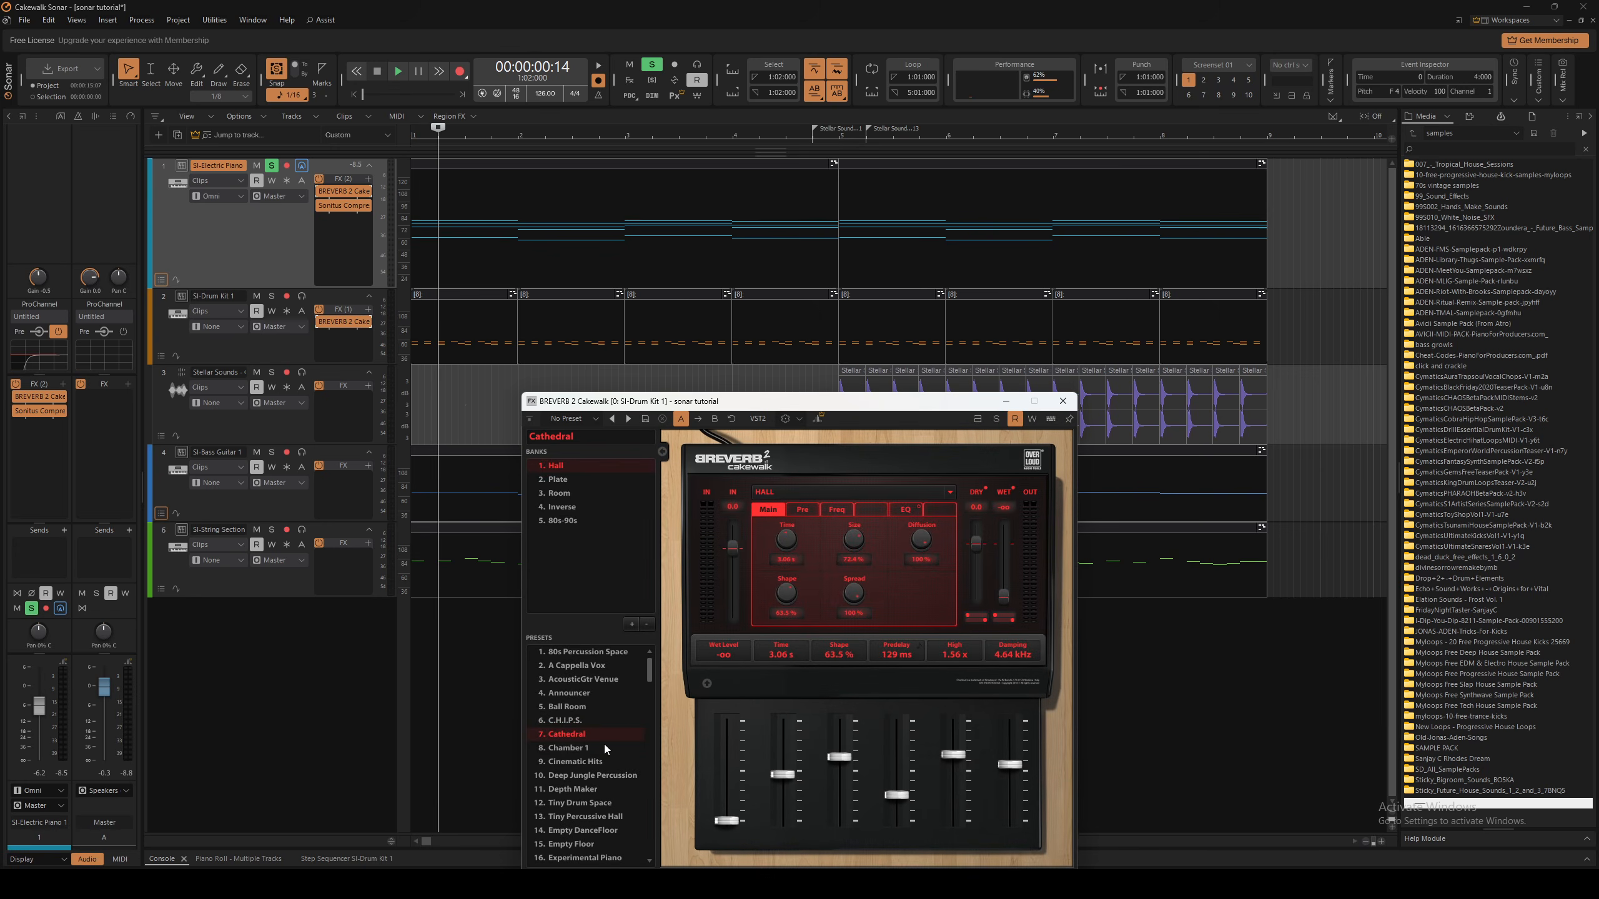
left_click(1006, 401)
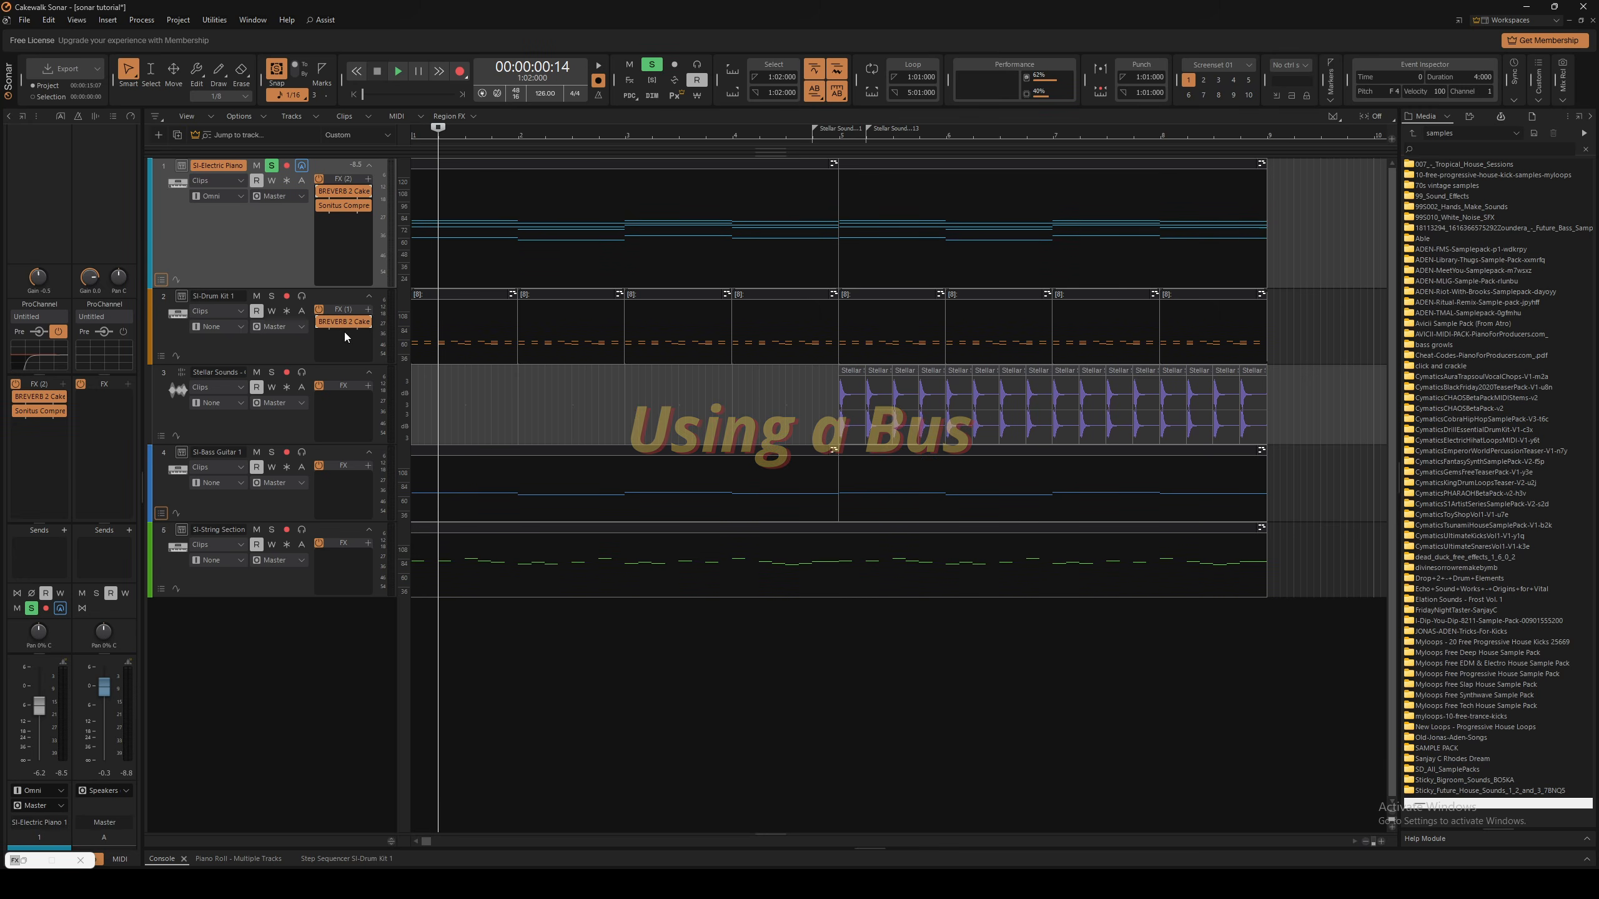
Copy the BREVERB 2 effect to the Stellar Sounds and SI-Bass Guitar 1 tracks
left_click_drag(342, 325, 333, 502)
left_click_drag(332, 498, 332, 496)
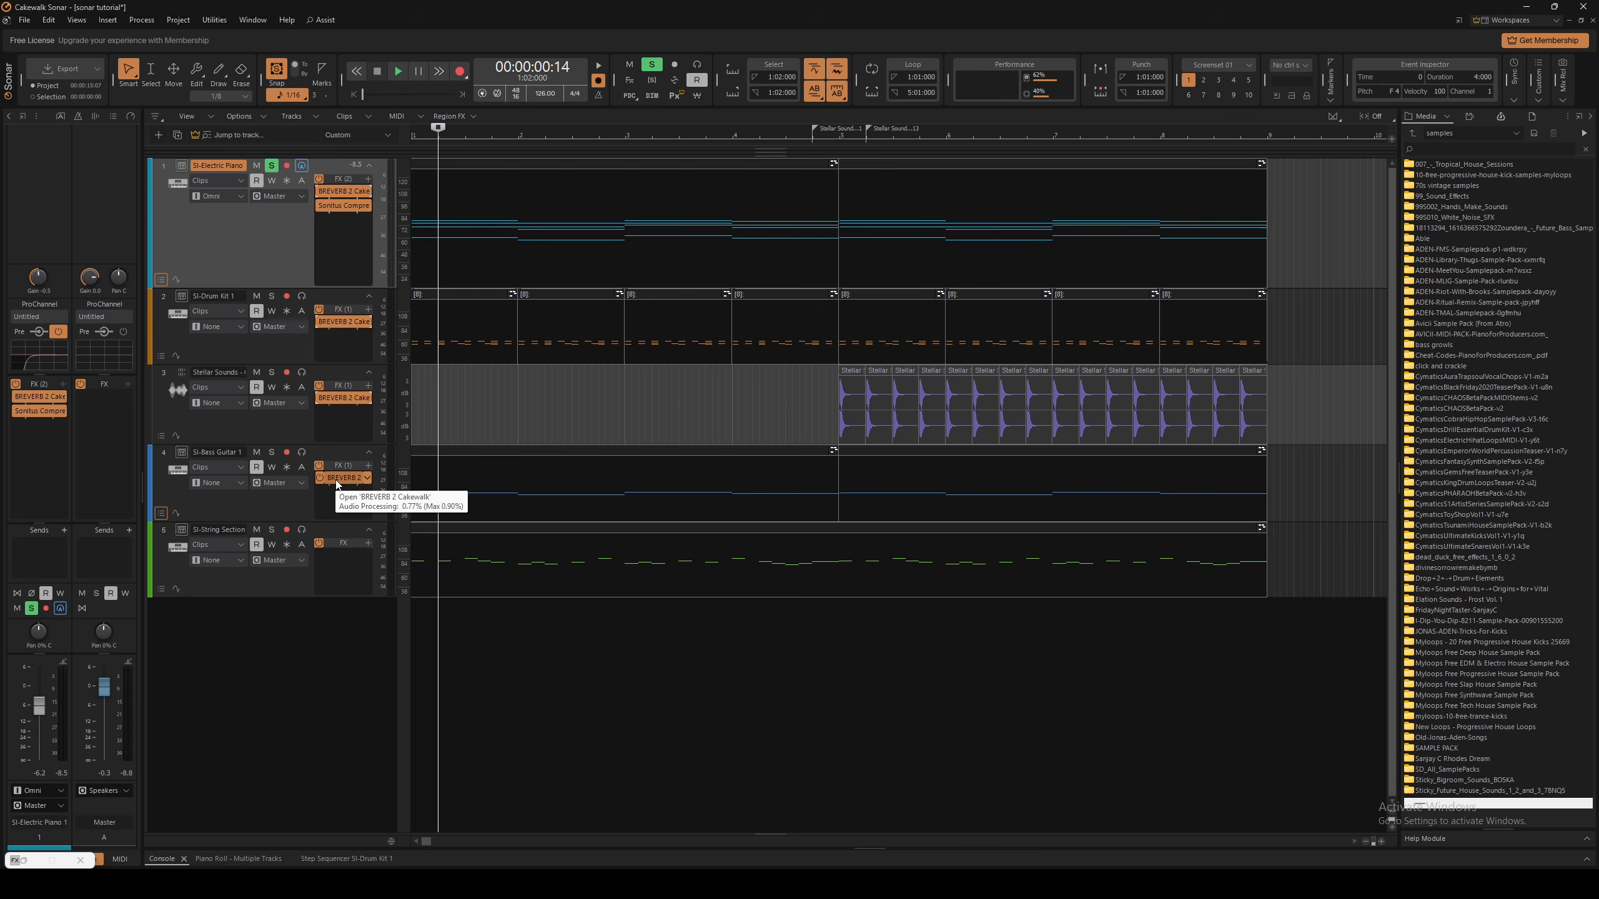
Delete the BREVERB 2 effect from the SI-Bass Guitar 1, Stellar Sounds and SI-Drum Kit 1 tracks
right_click(333, 479)
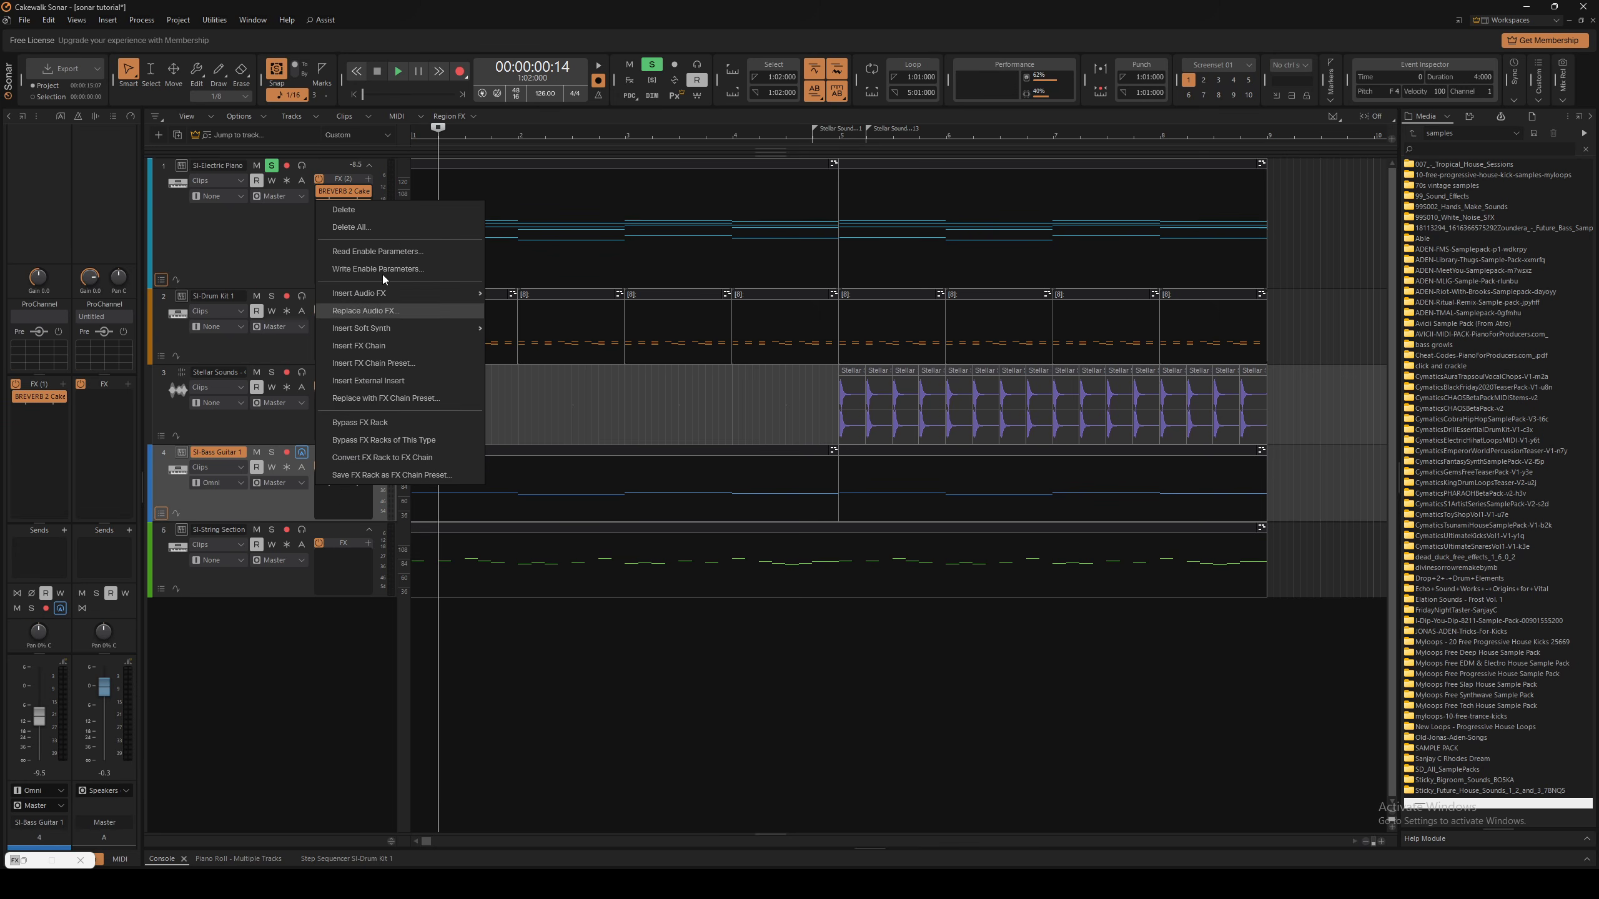
left_click(354, 211)
right_click(343, 401)
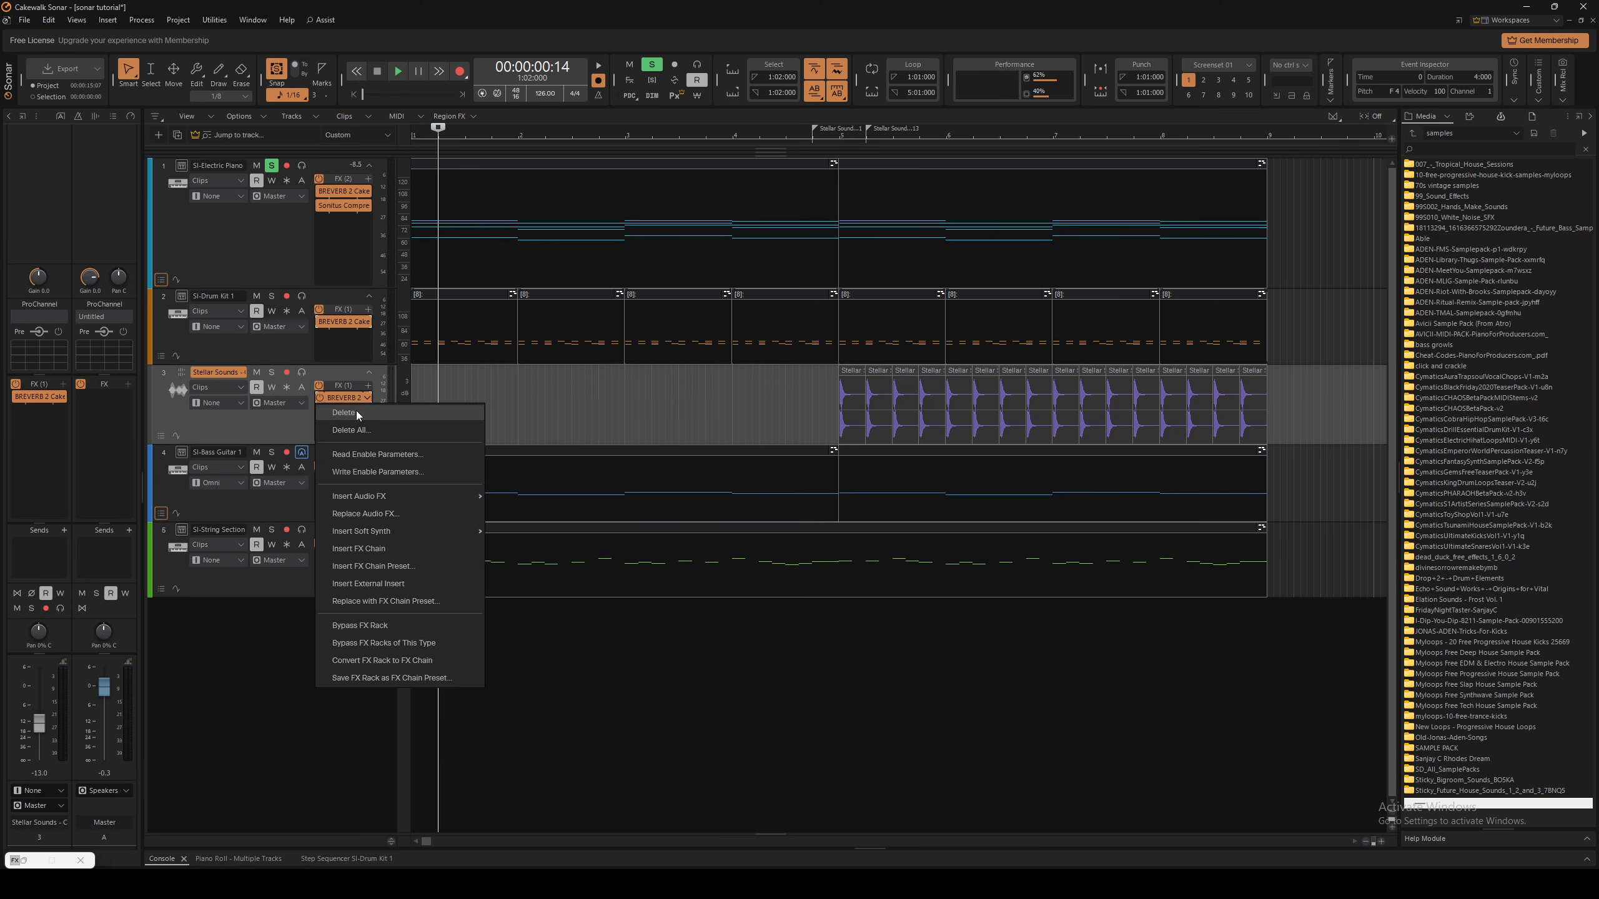
left_click(356, 410)
right_click(345, 323)
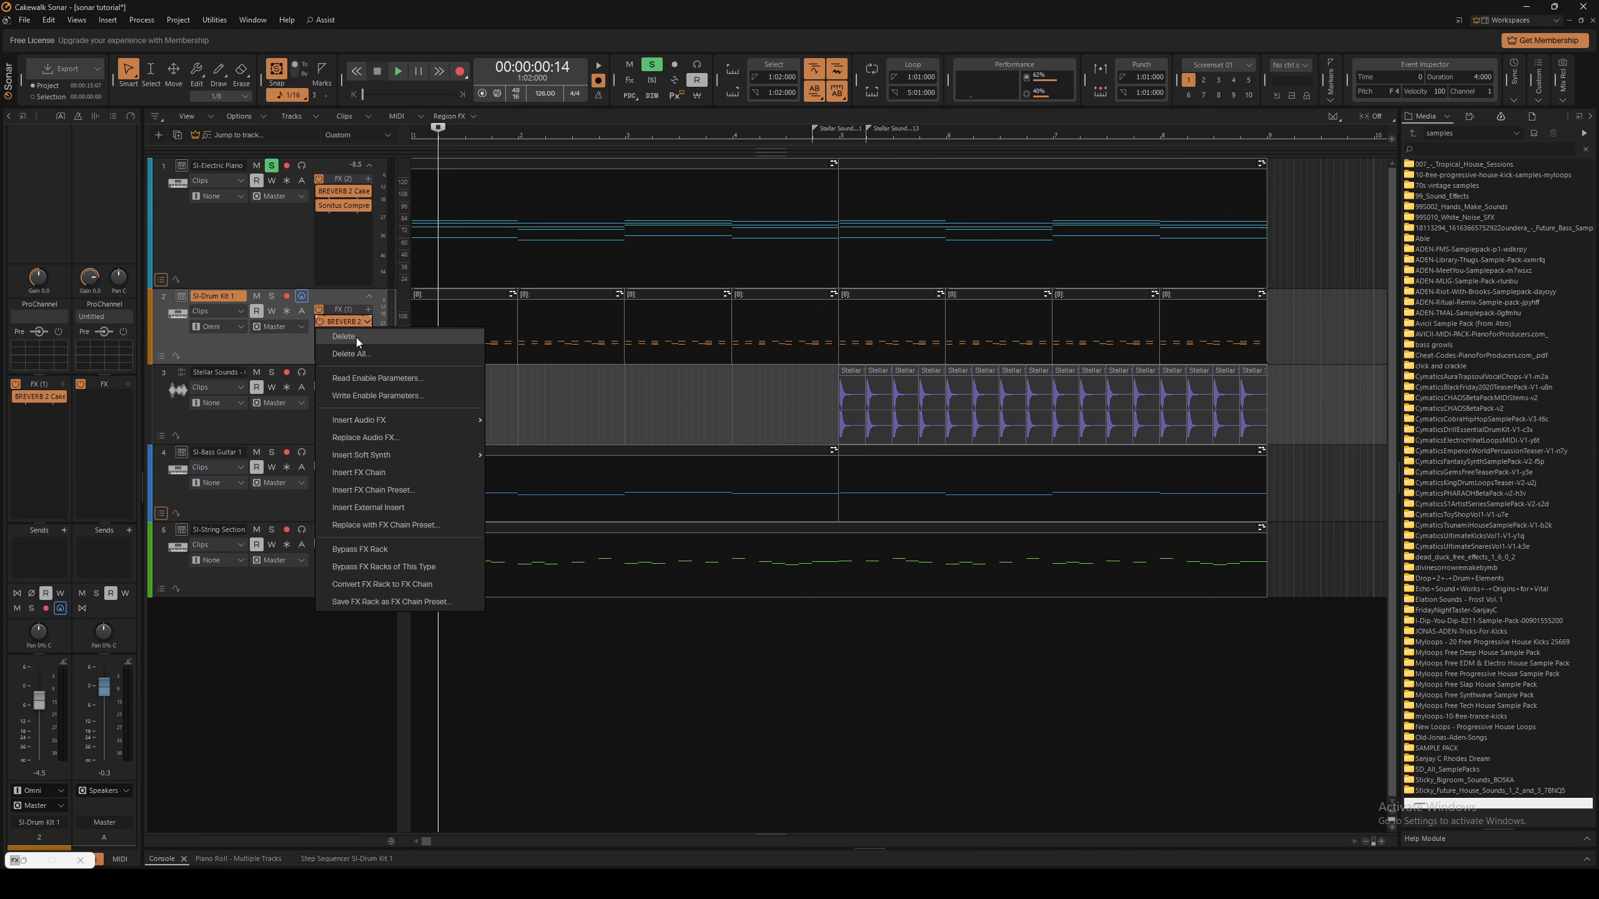
left_click(350, 352)
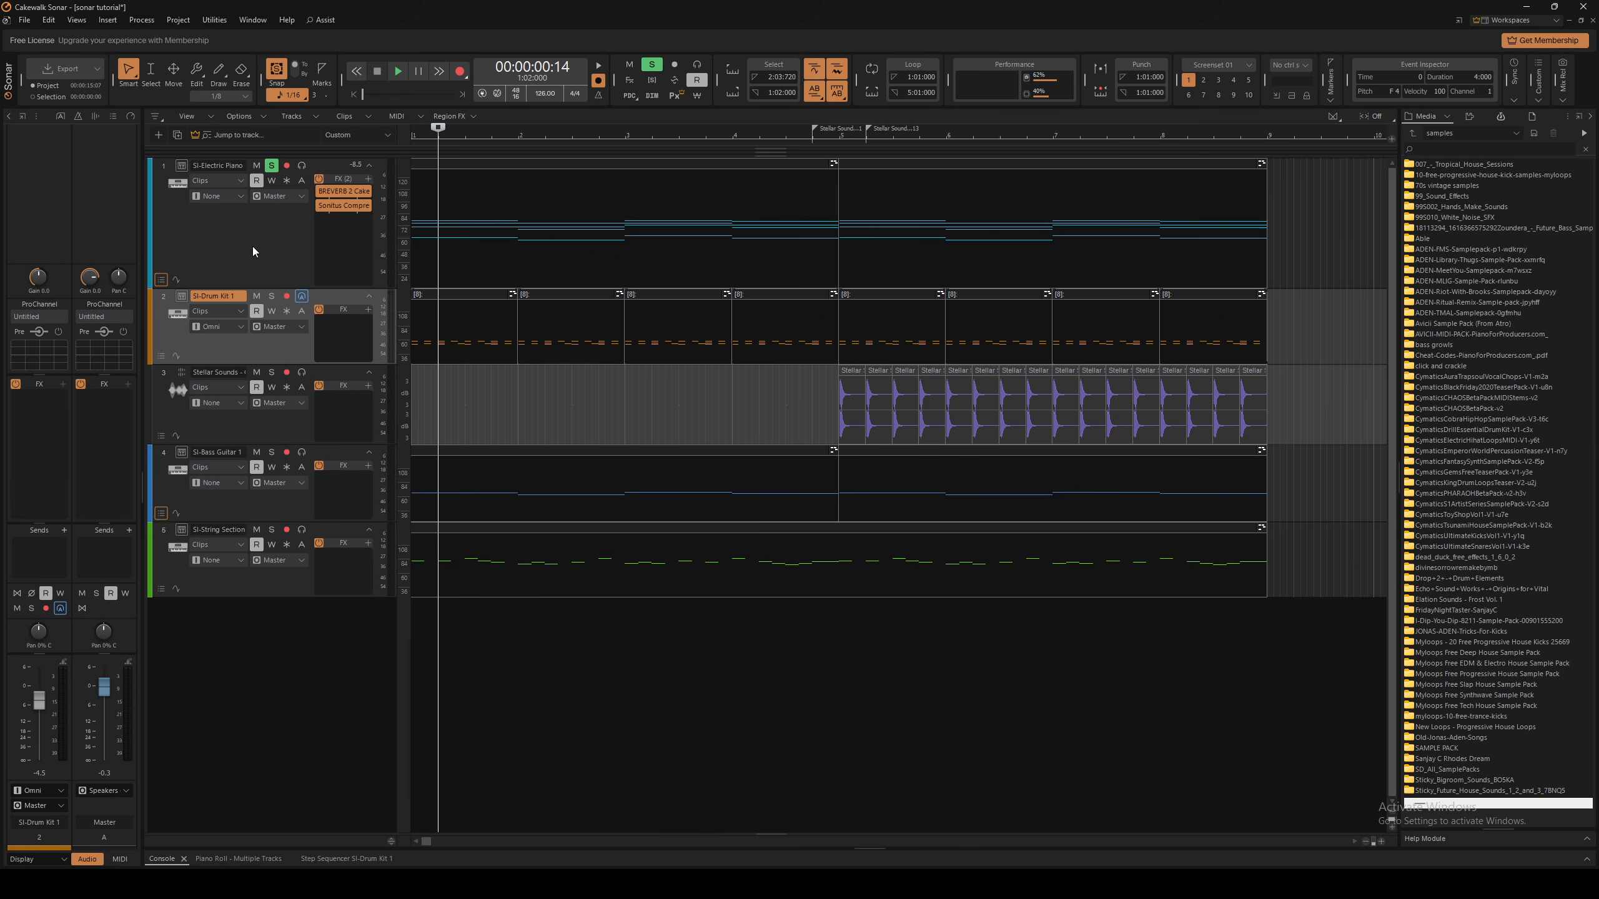
left_click(212, 172)
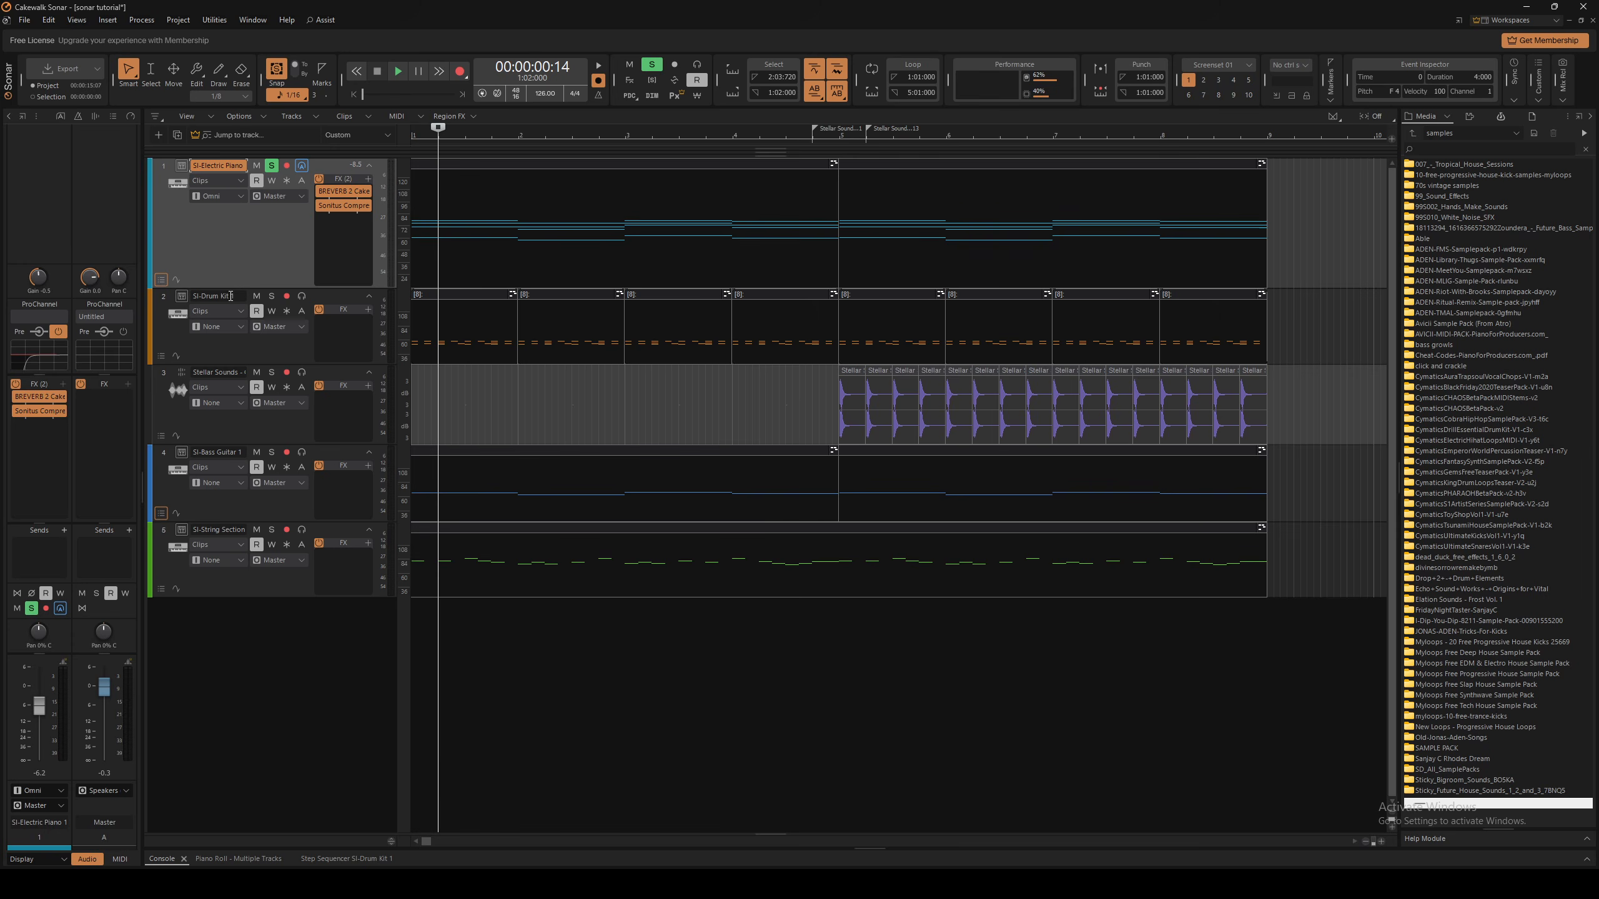
left_click(230, 297)
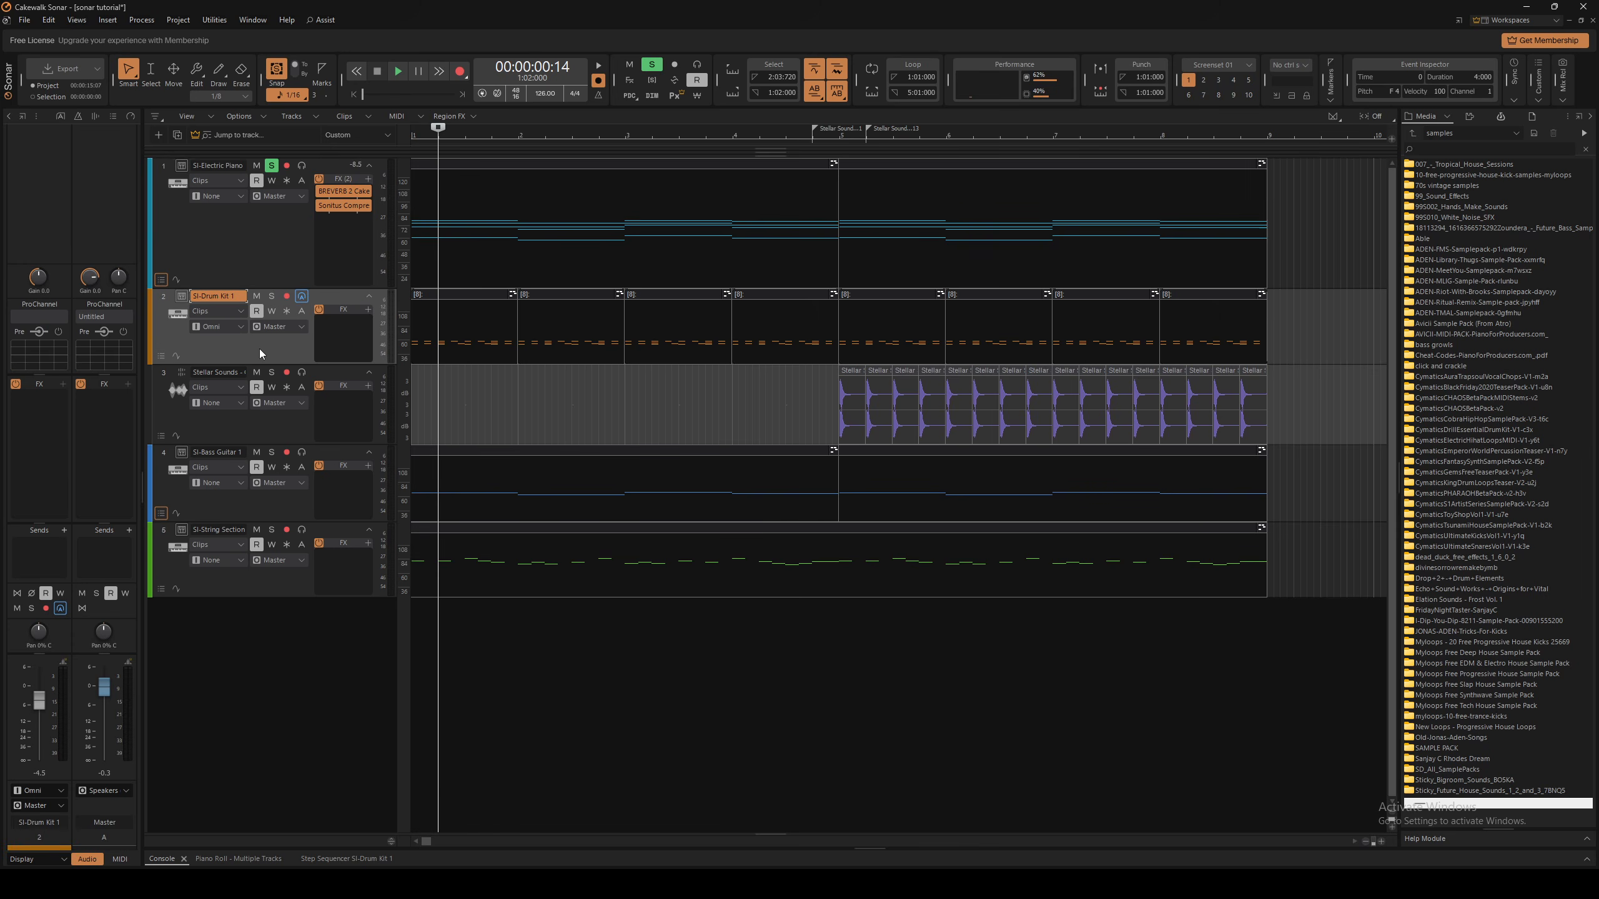
left_click(227, 452)
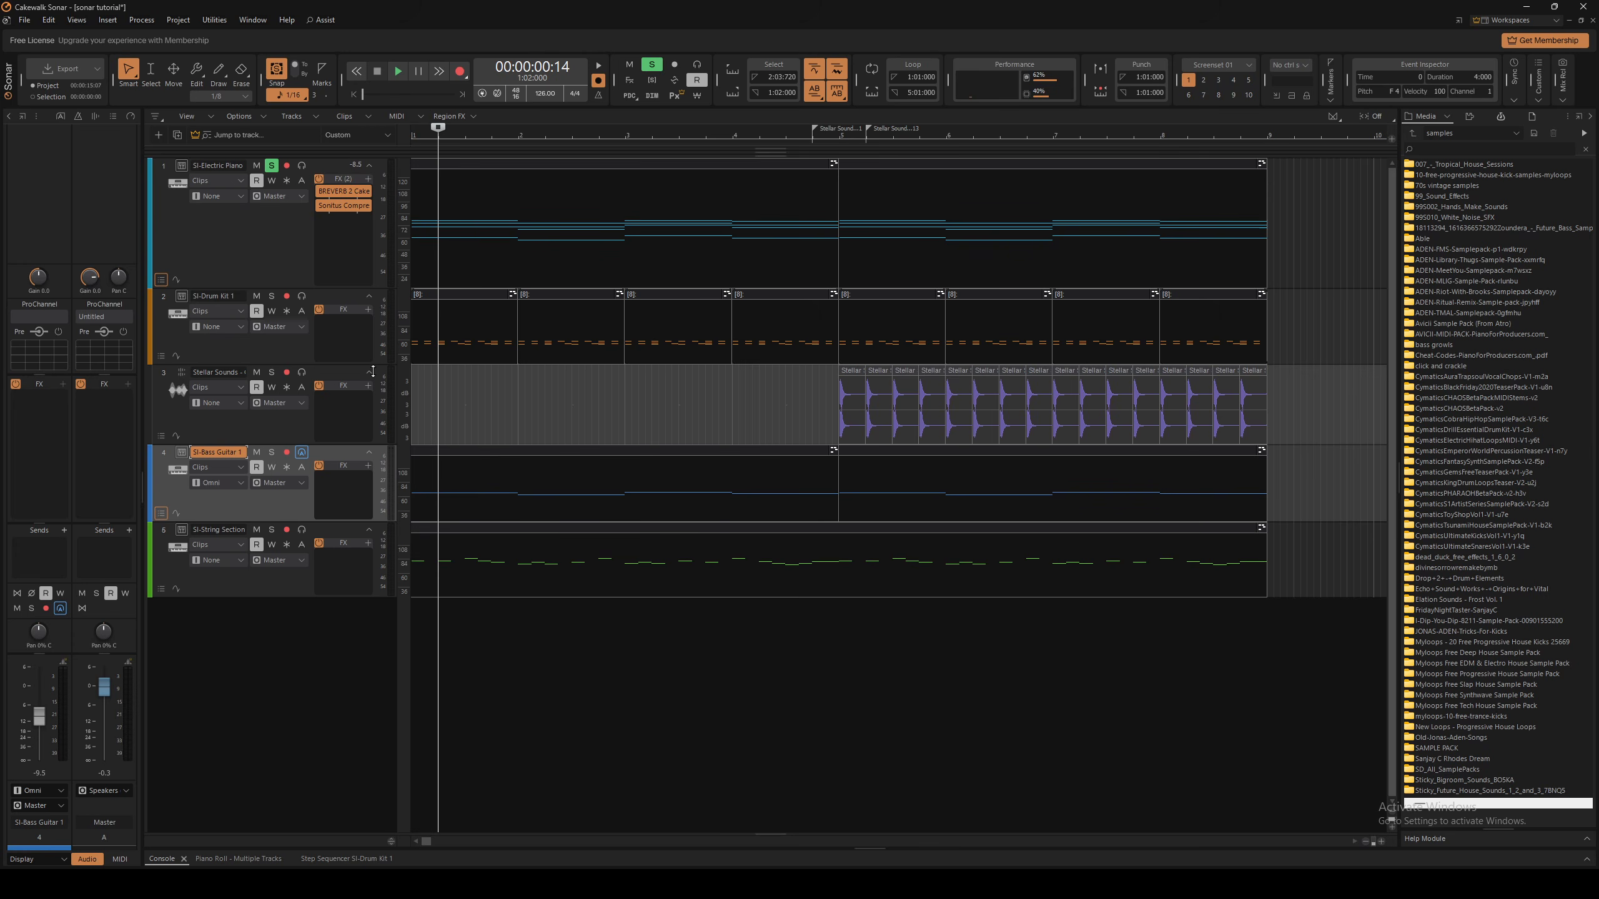
Show the Console at full height, and insert a new stereo bus named Reverb
key("d")
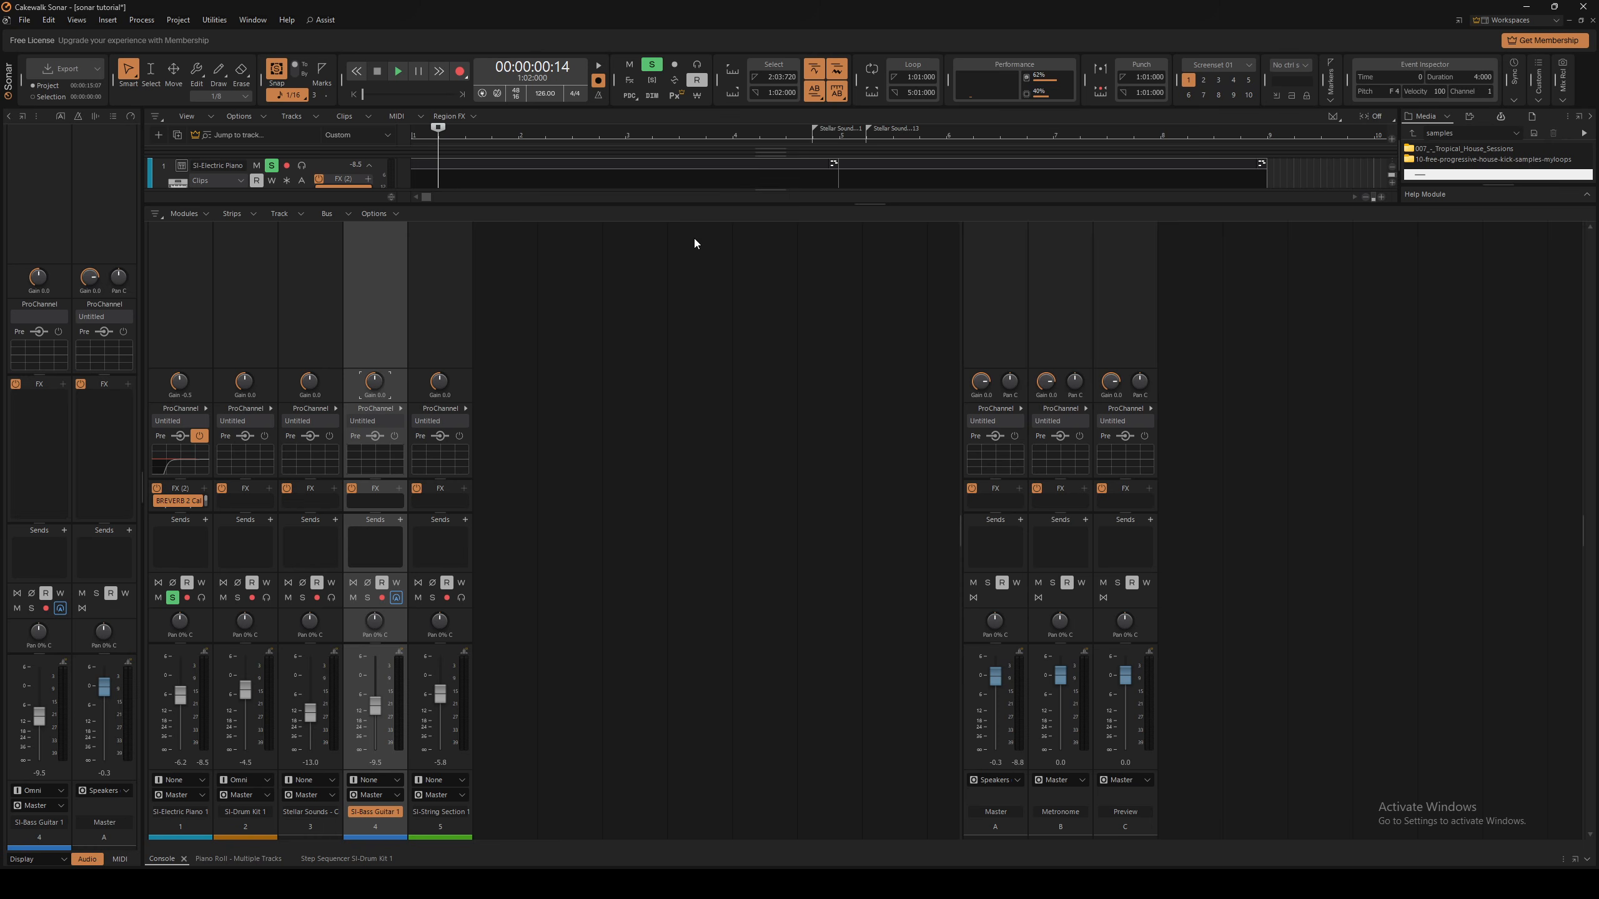
key("shift+d")
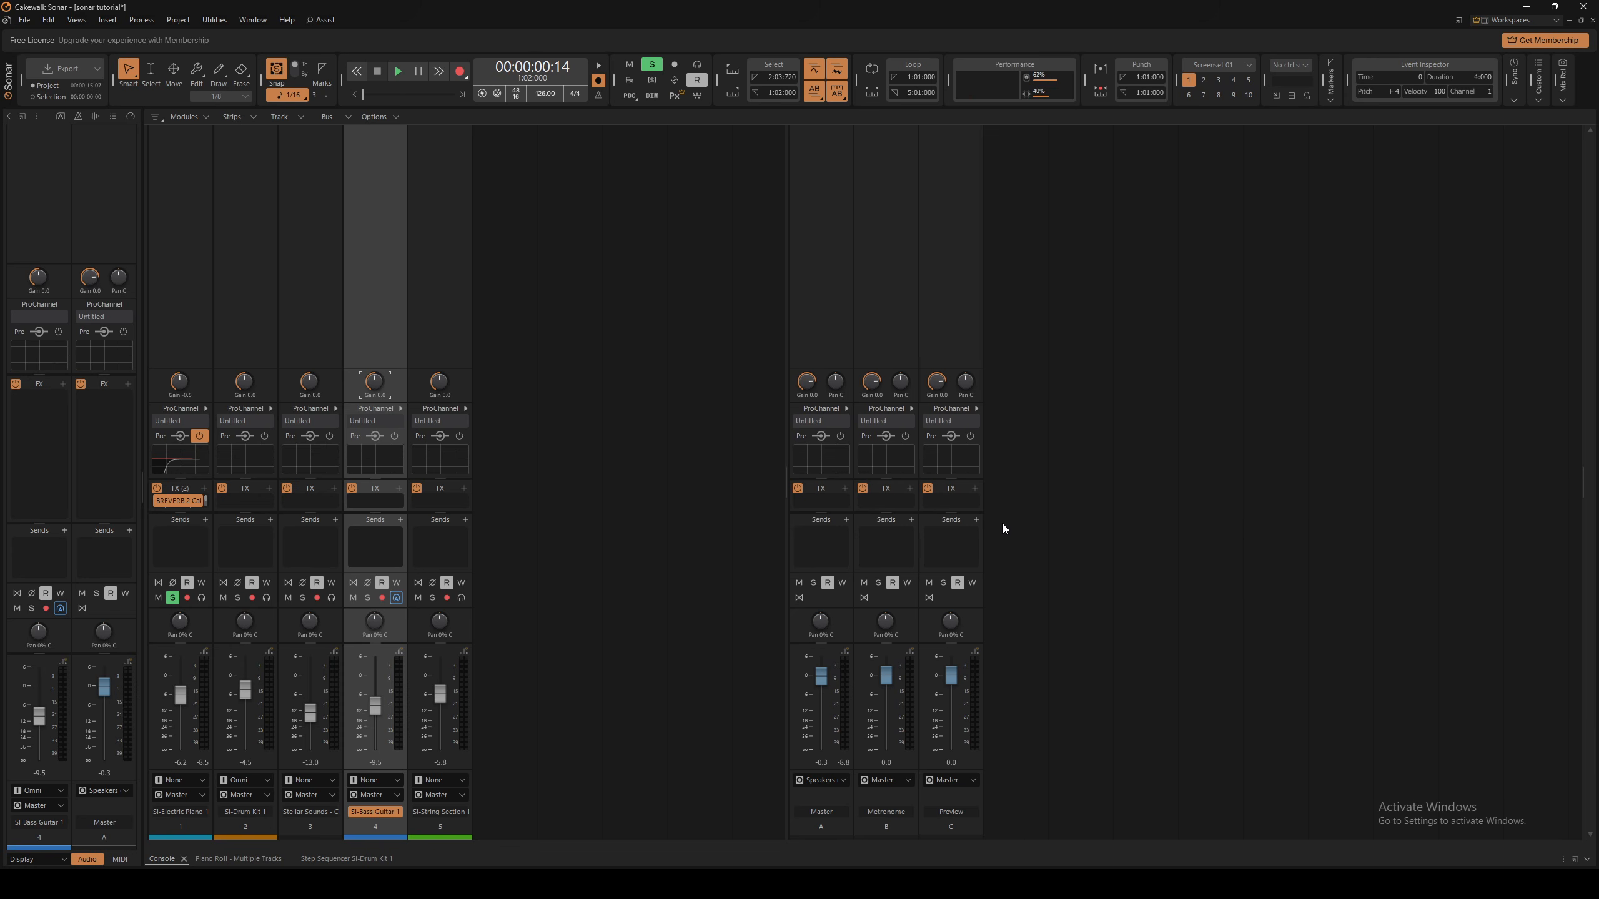
right_click(1006, 523)
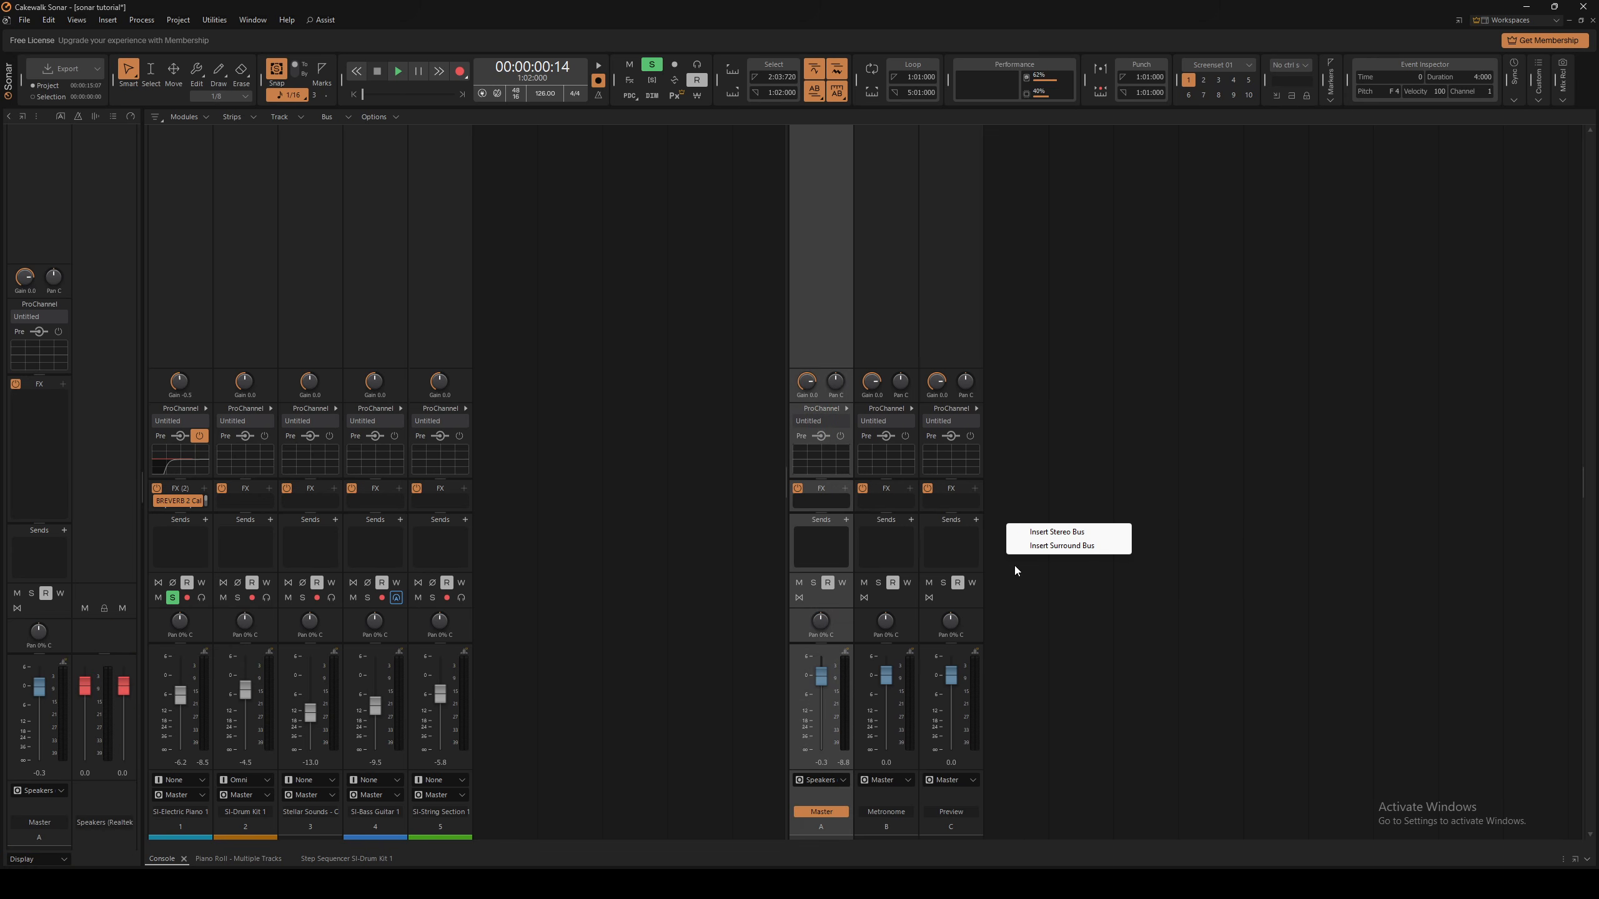
left_click(1068, 533)
double_click(1019, 812)
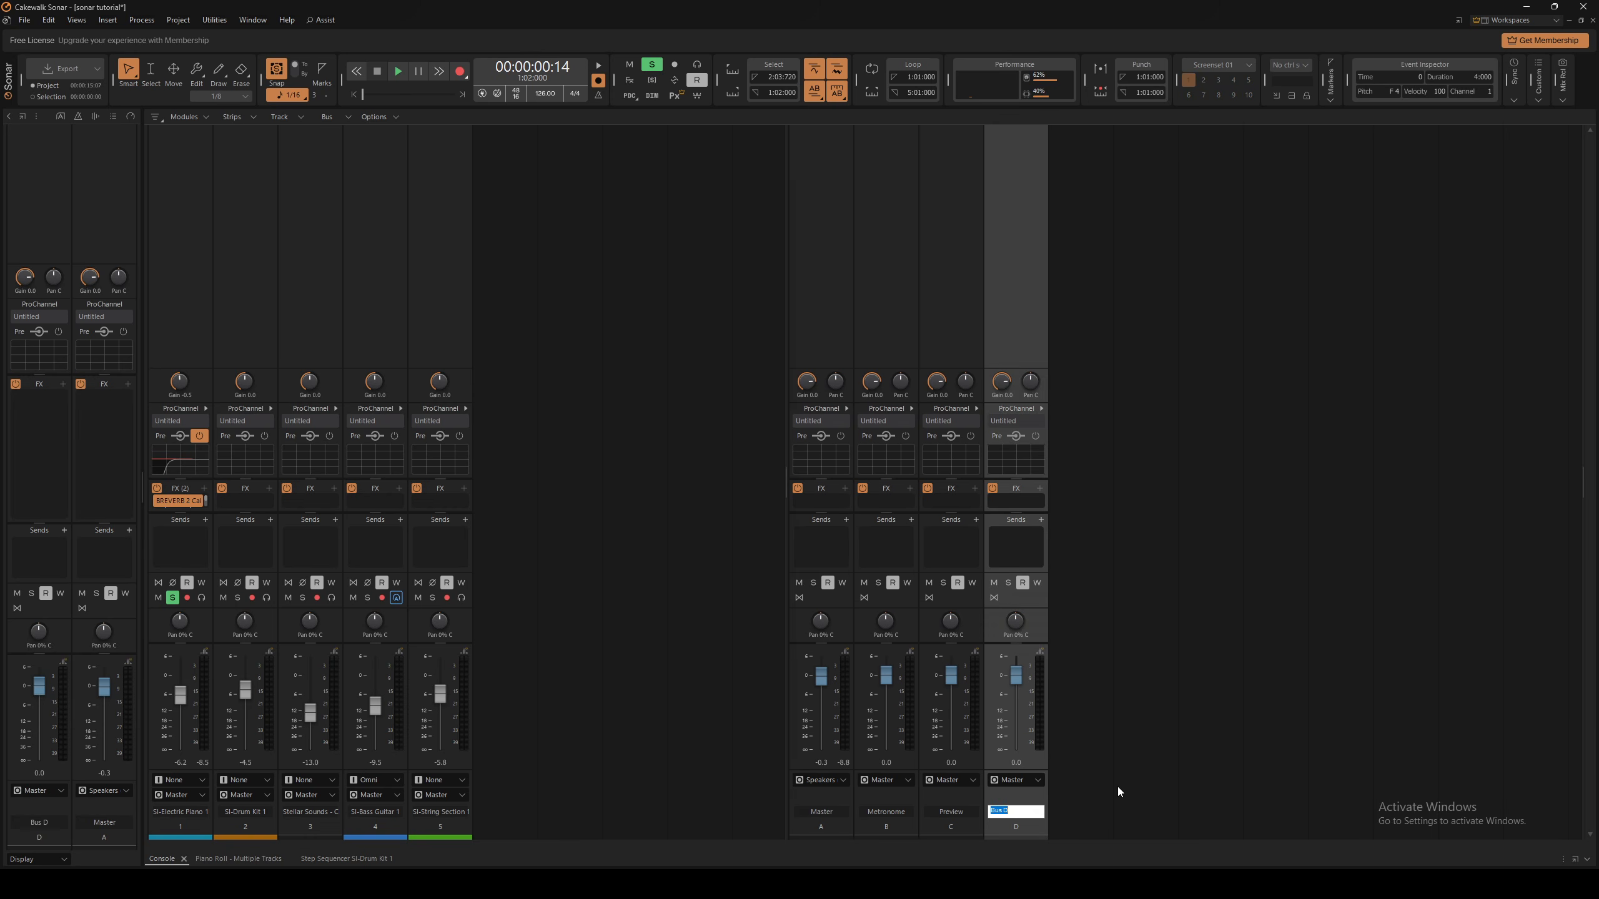
type("Reverb")
key("Return")
double_click(1031, 813)
key("Return")
left_click(1039, 488)
mouse_move(954, 336)
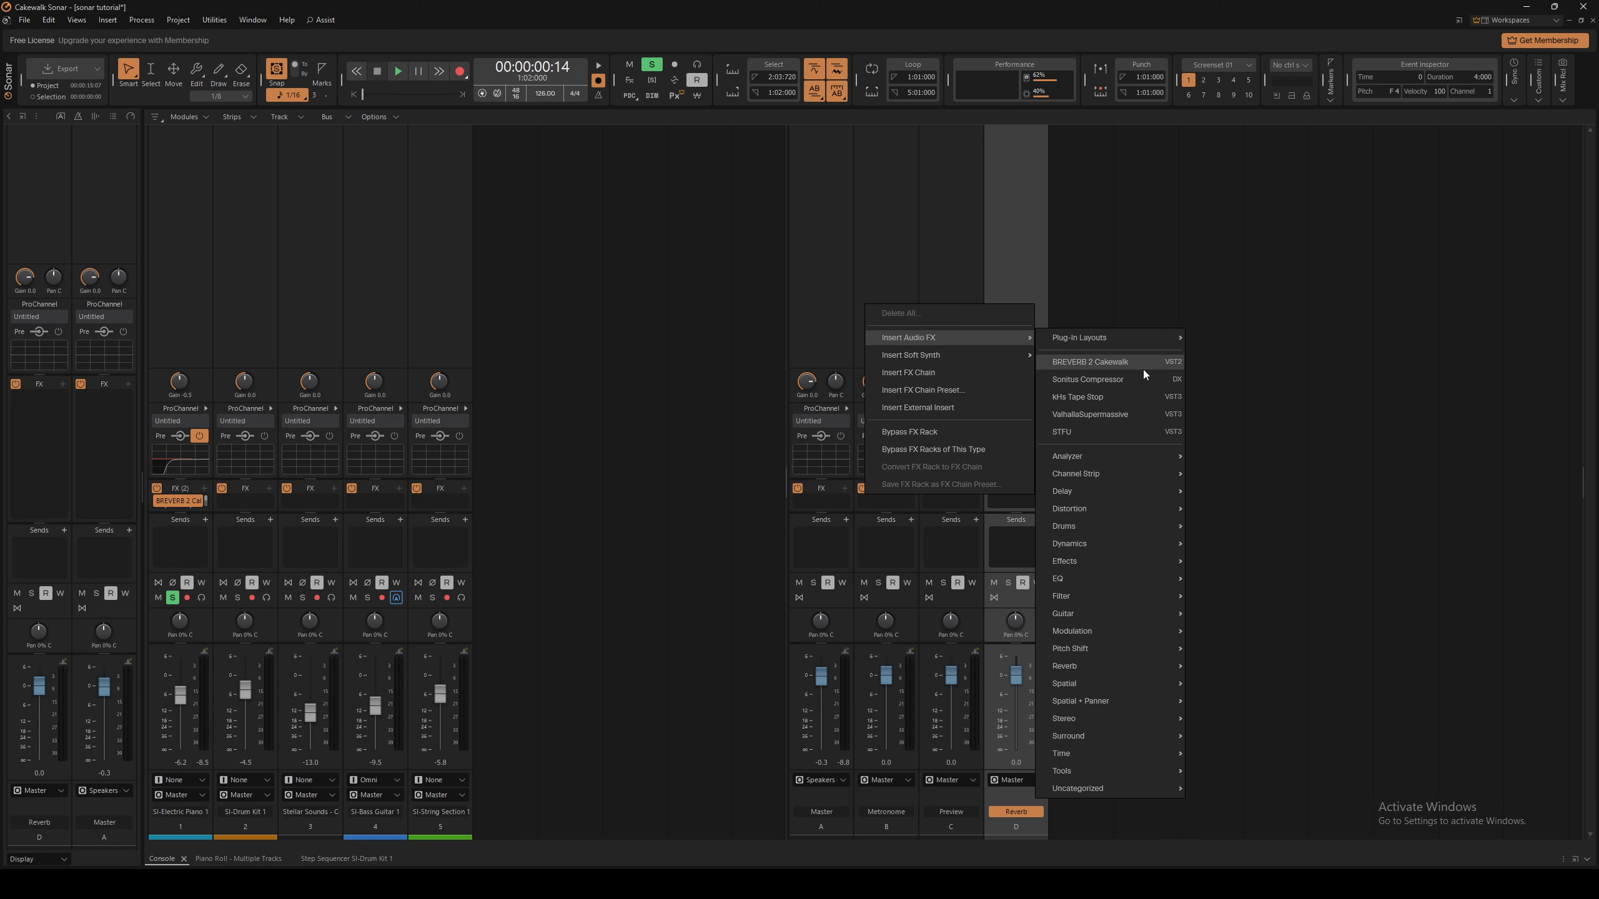
left_click(721, 532)
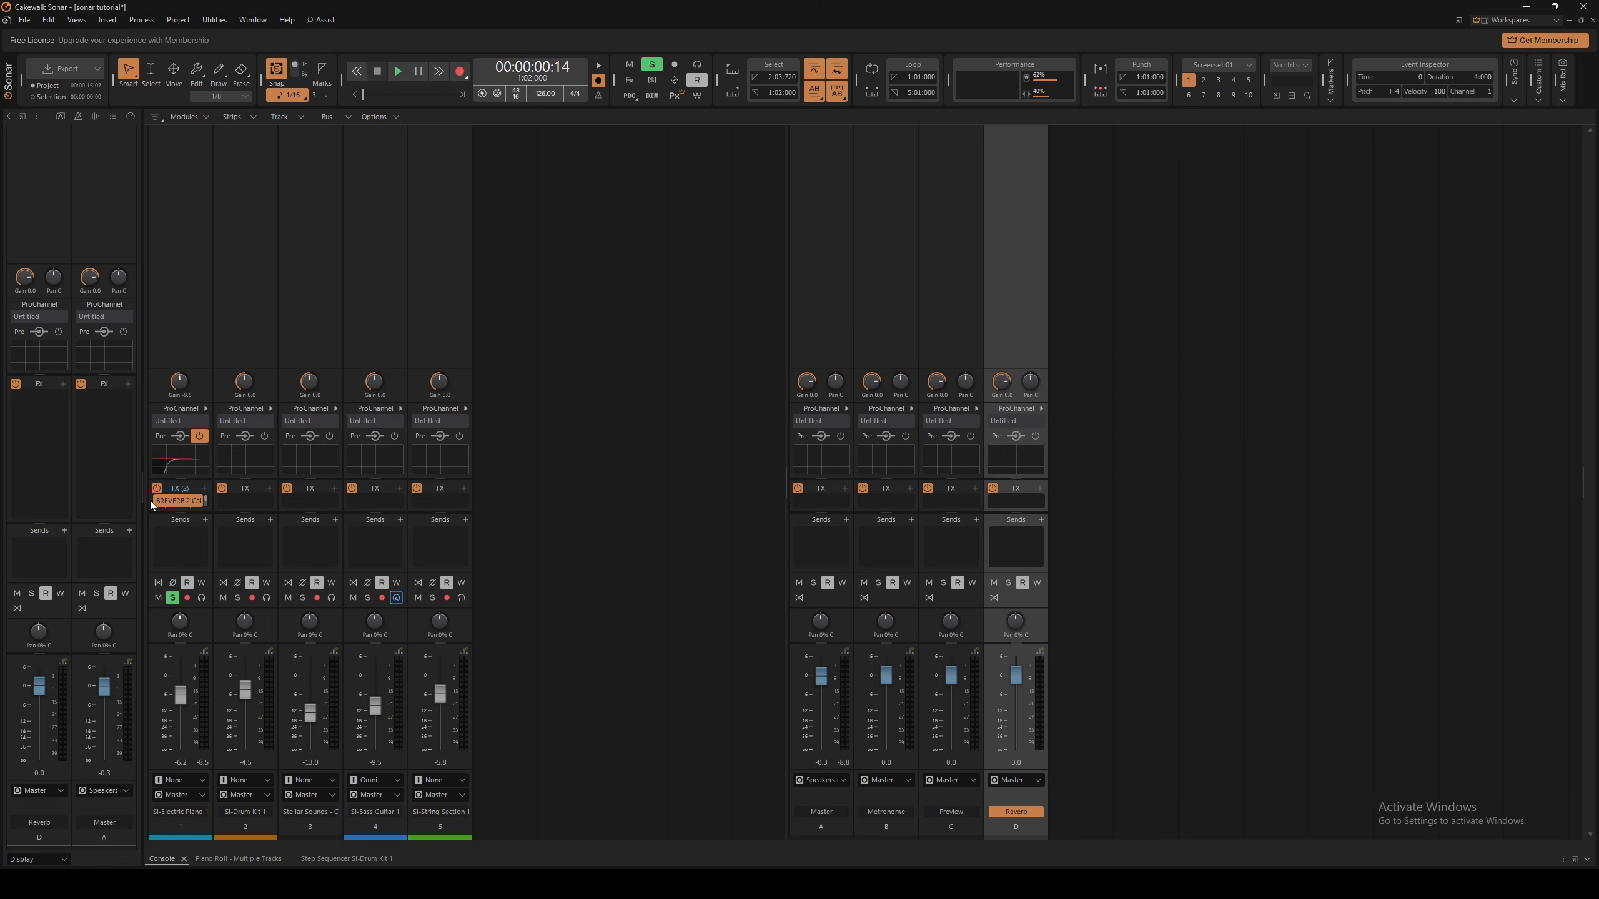
Copy the electric piano's BREVERB 2 effect to the Reverb bus, and delete both BREVERB 2 and the Sonitus compressor from the electric piano track
left_click_drag(167, 501, 1007, 500)
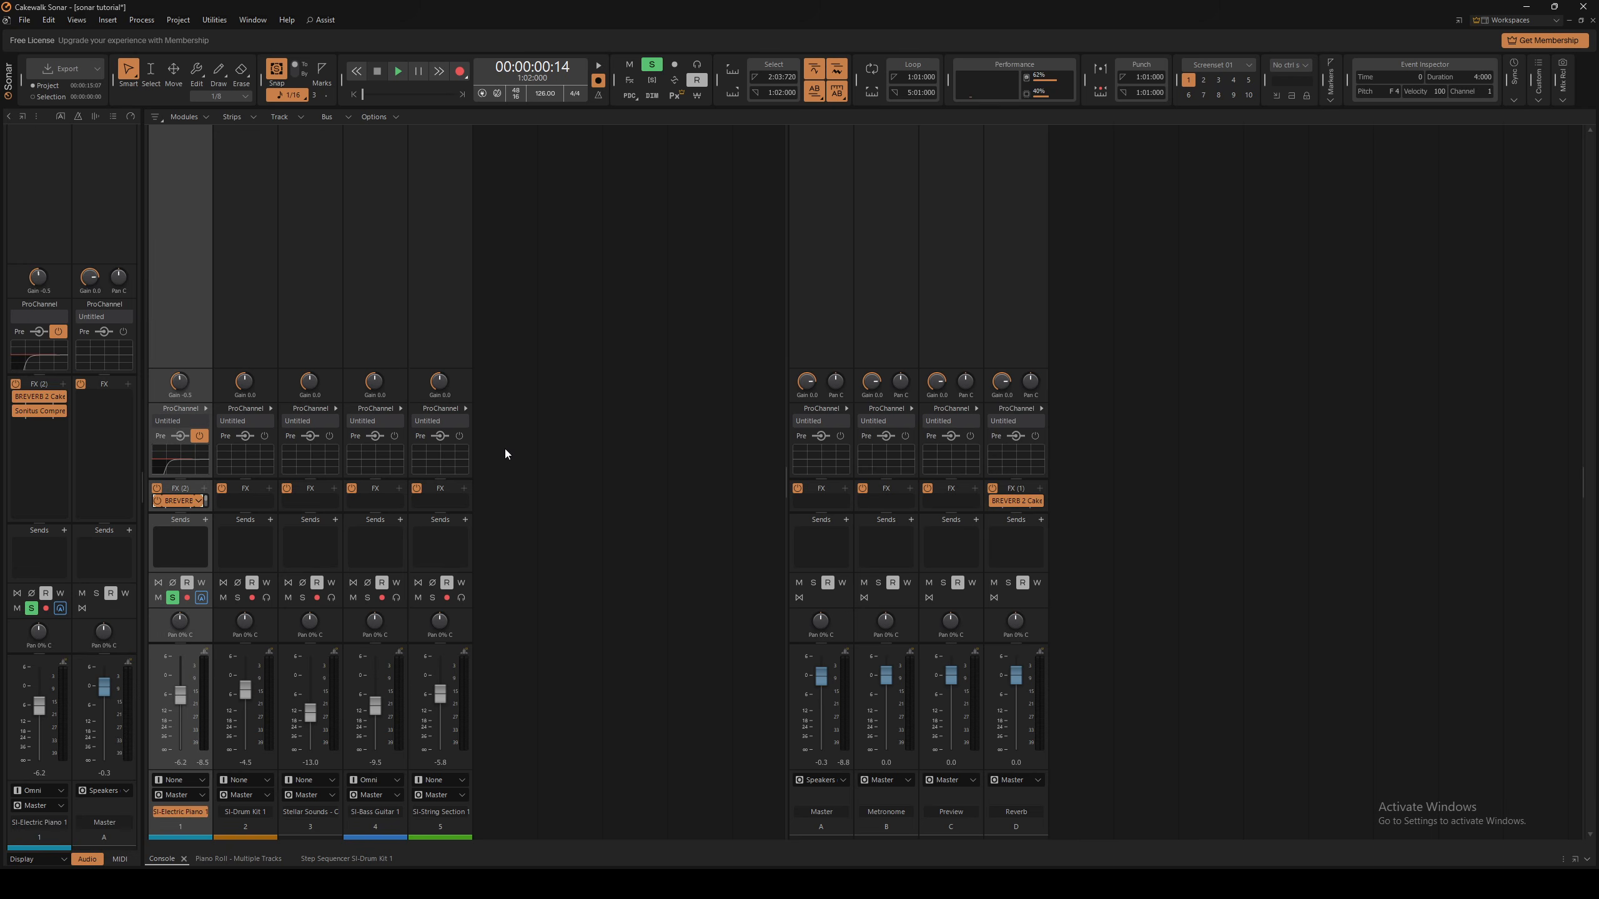
right_click(175, 503)
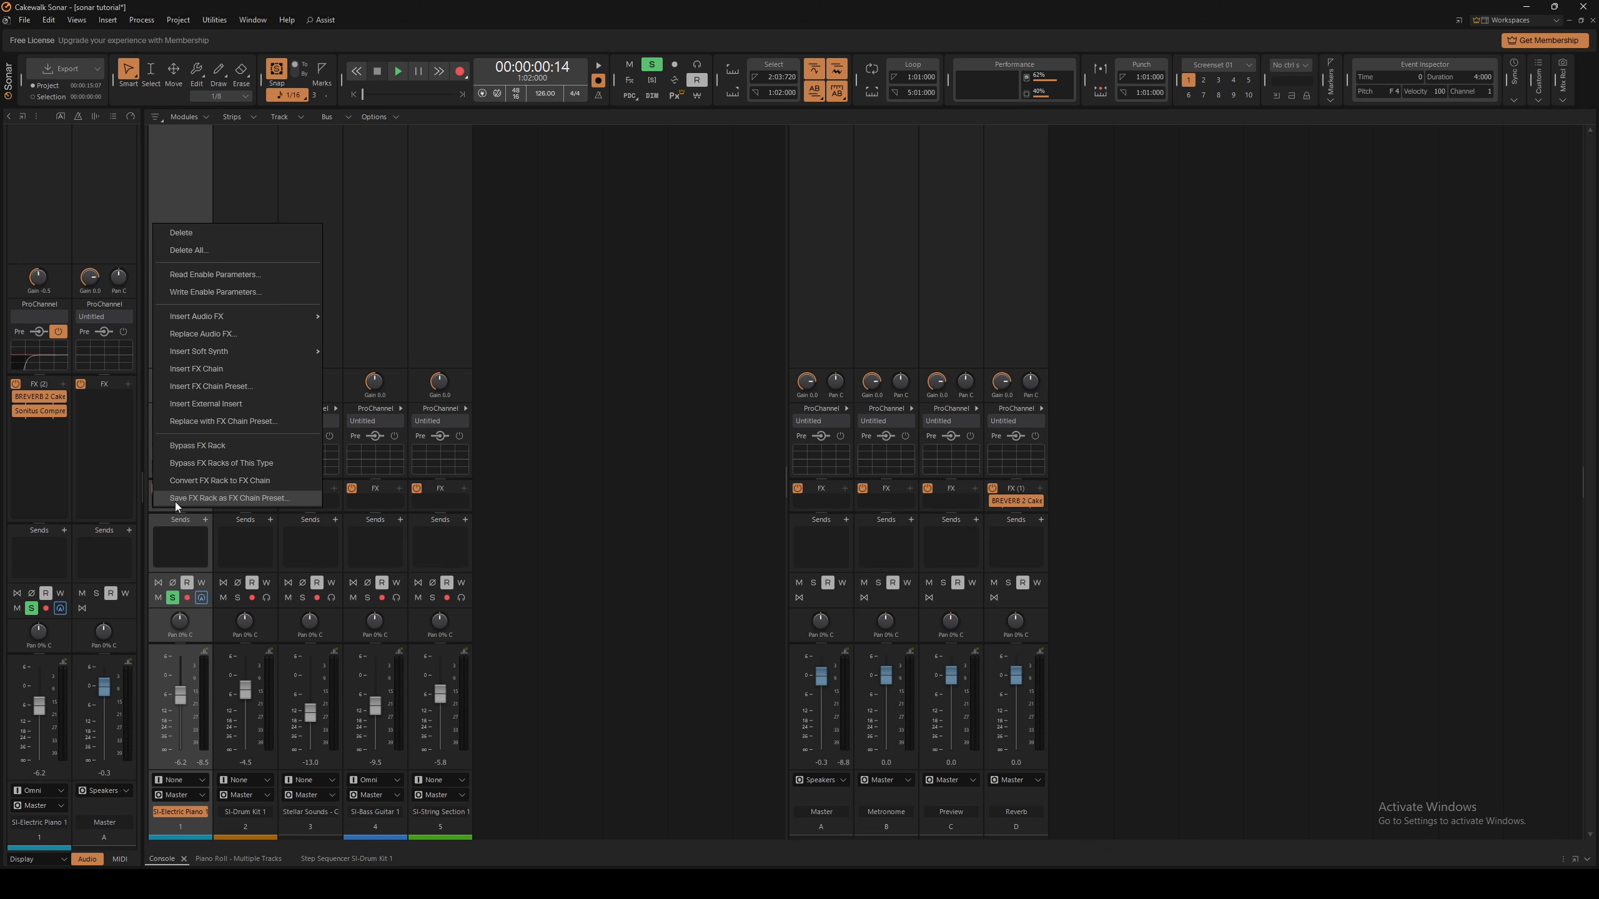
left_click(205, 235)
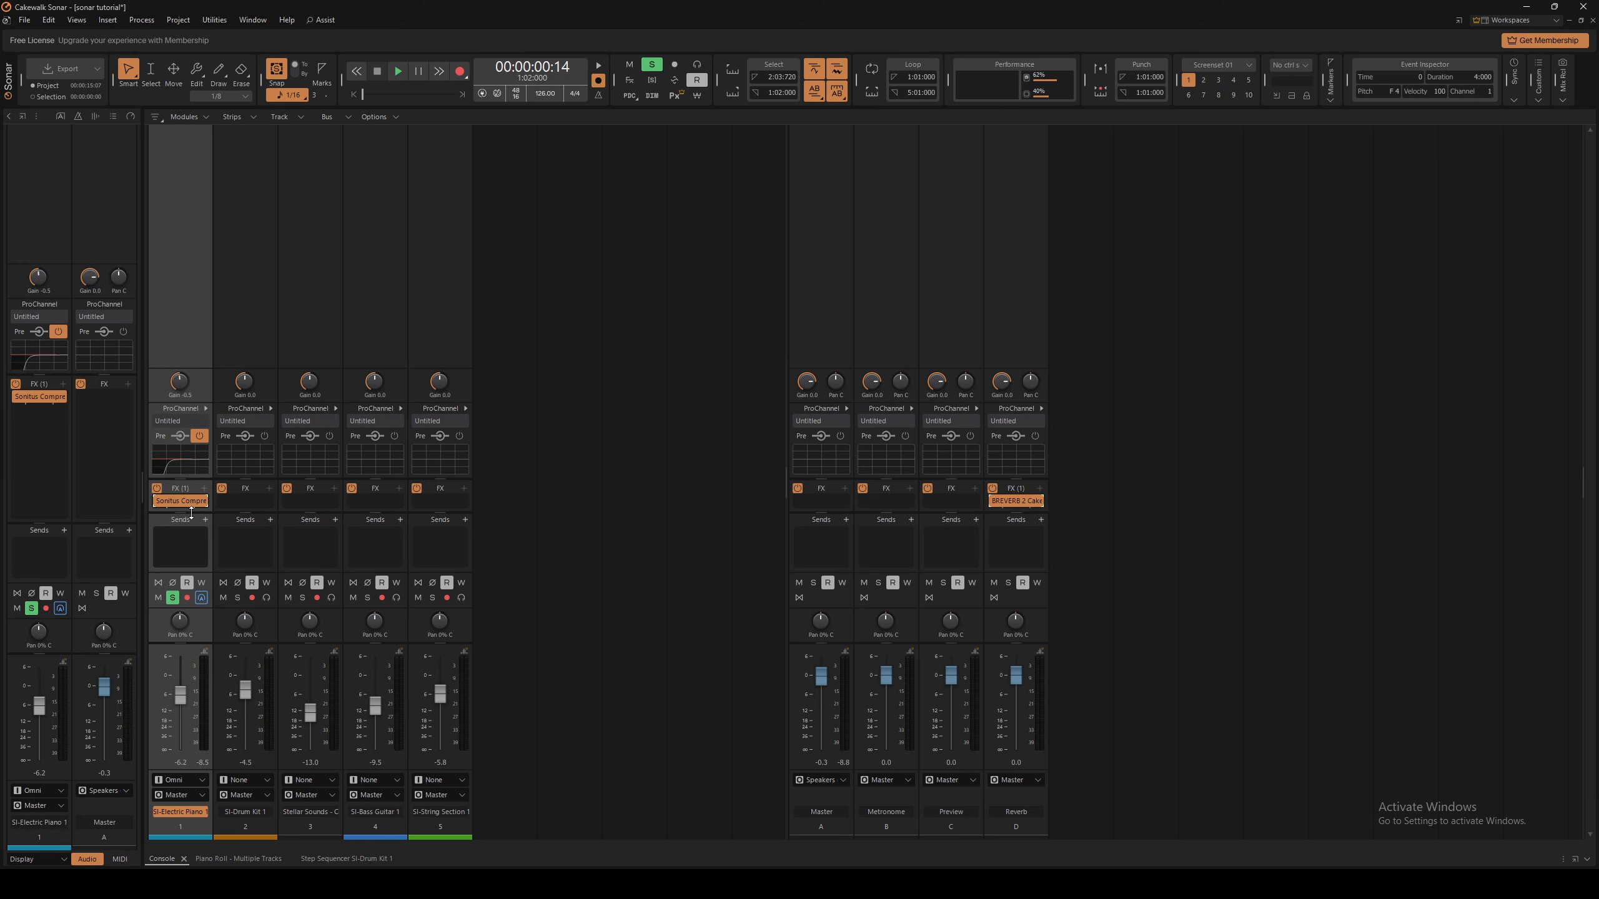
right_click(182, 501)
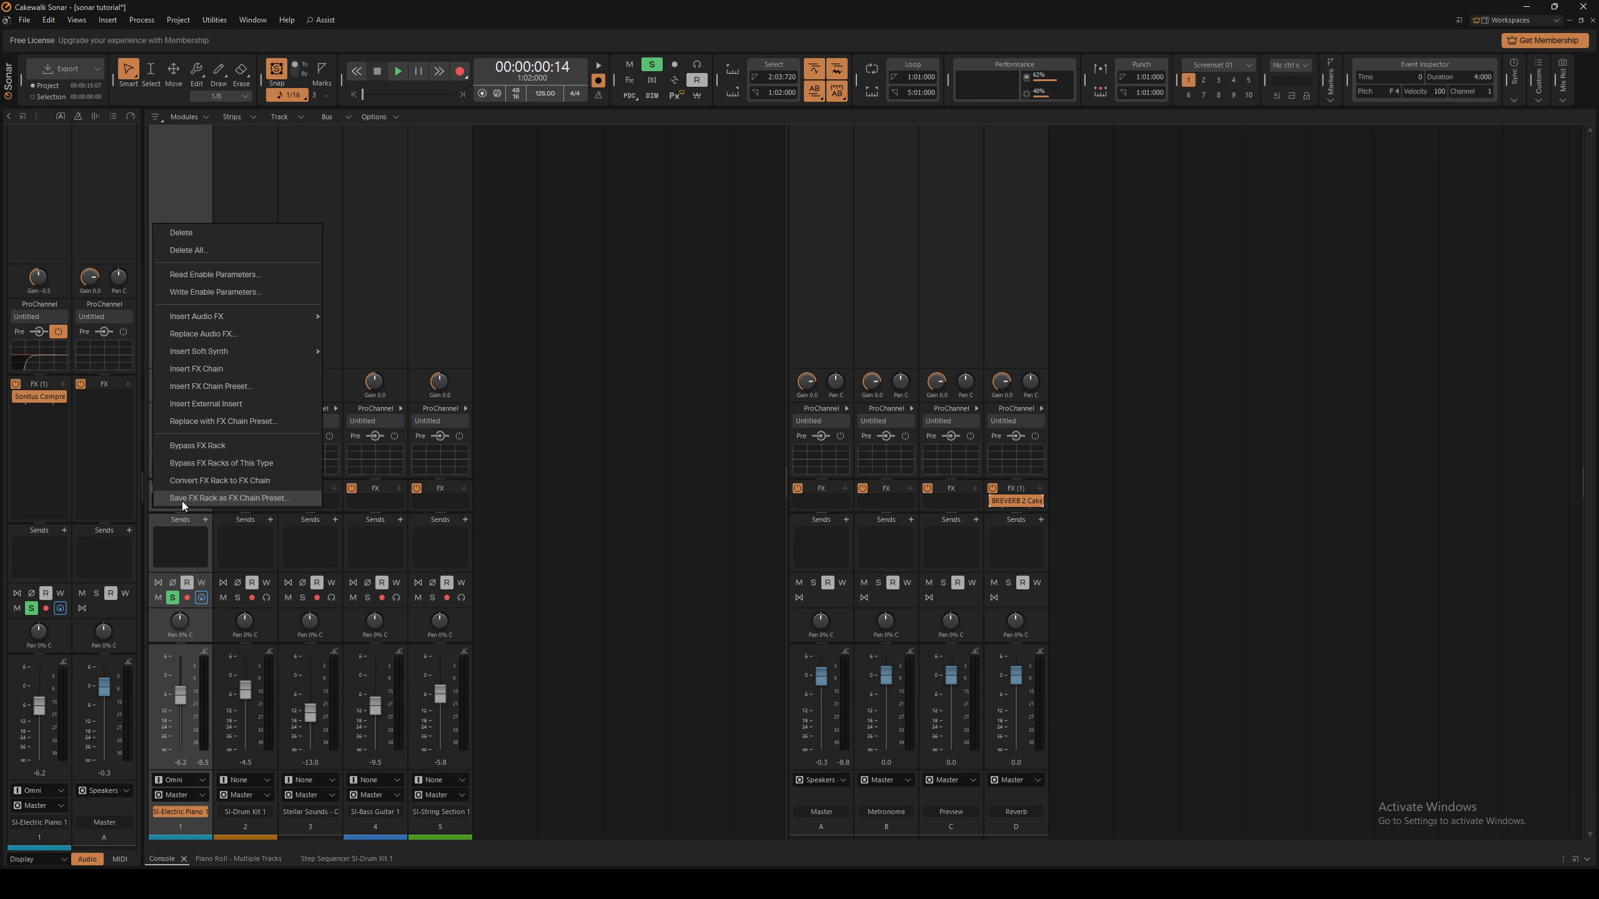
left_click(218, 235)
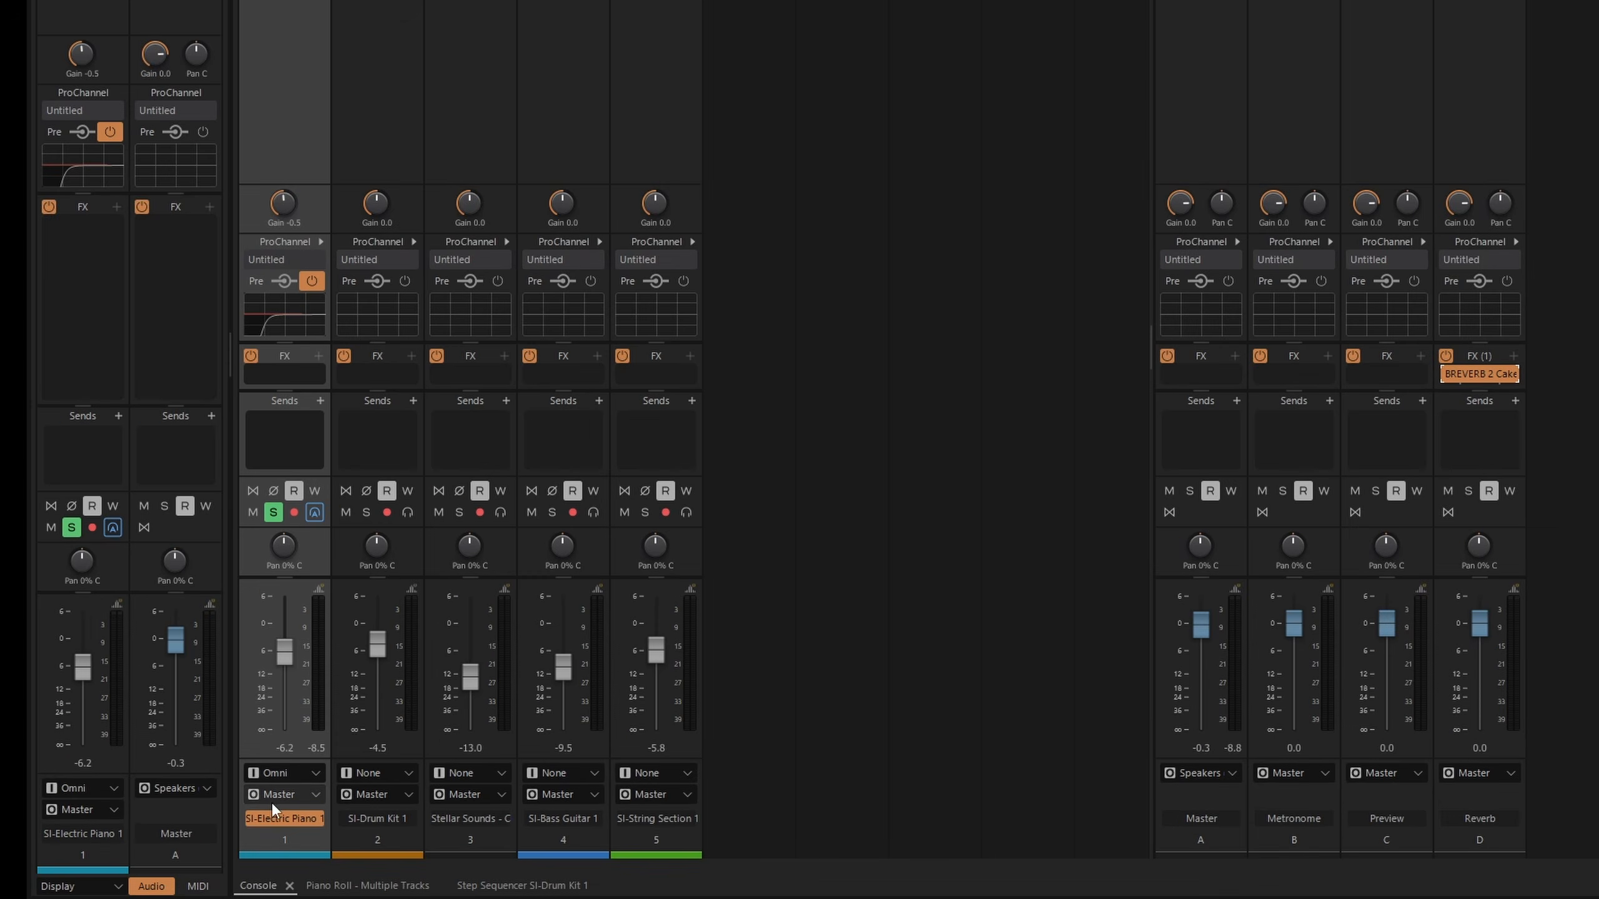
Route the electric piano's output to the Reverb bus, and check where the Reverb bus itself is routed
left_click(316, 794)
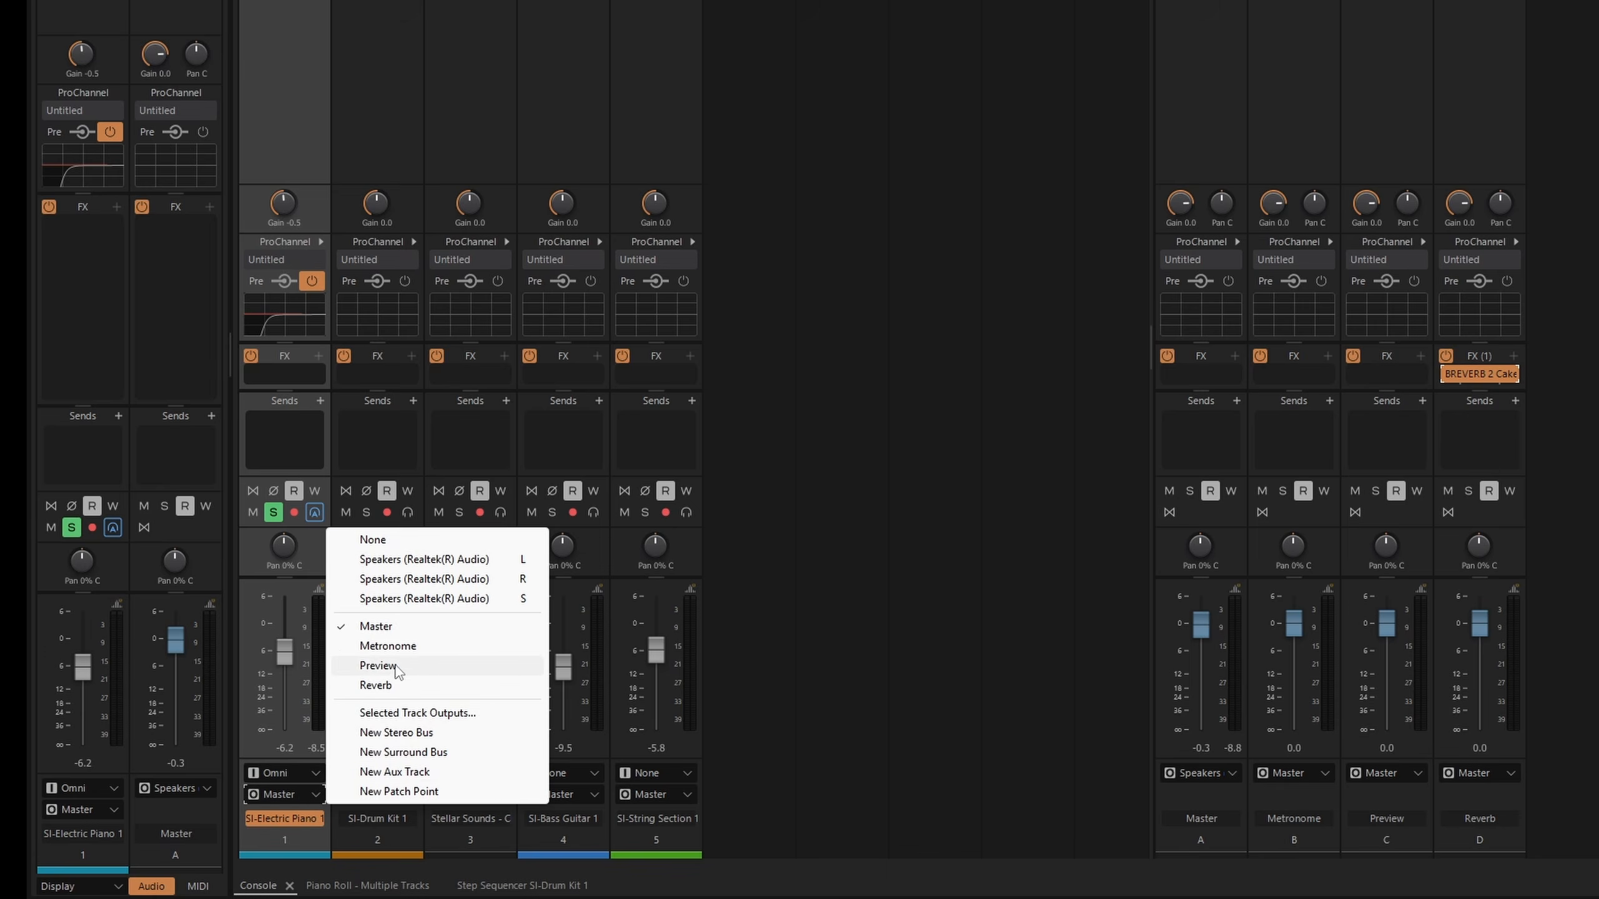
left_click(392, 687)
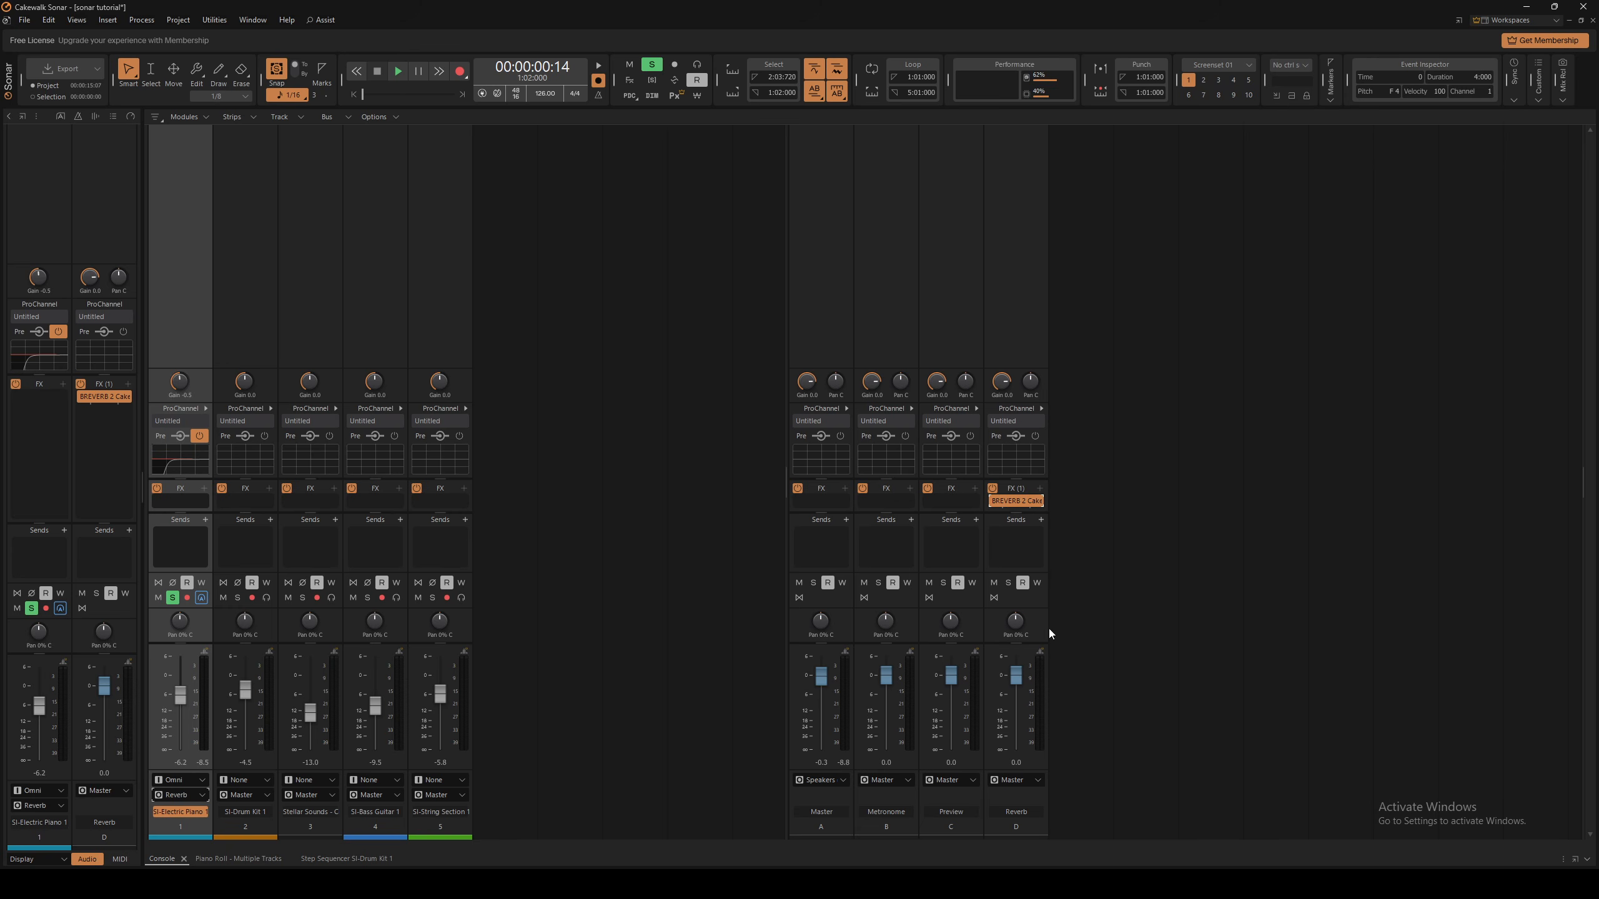
left_click(1038, 780)
left_click(1028, 792)
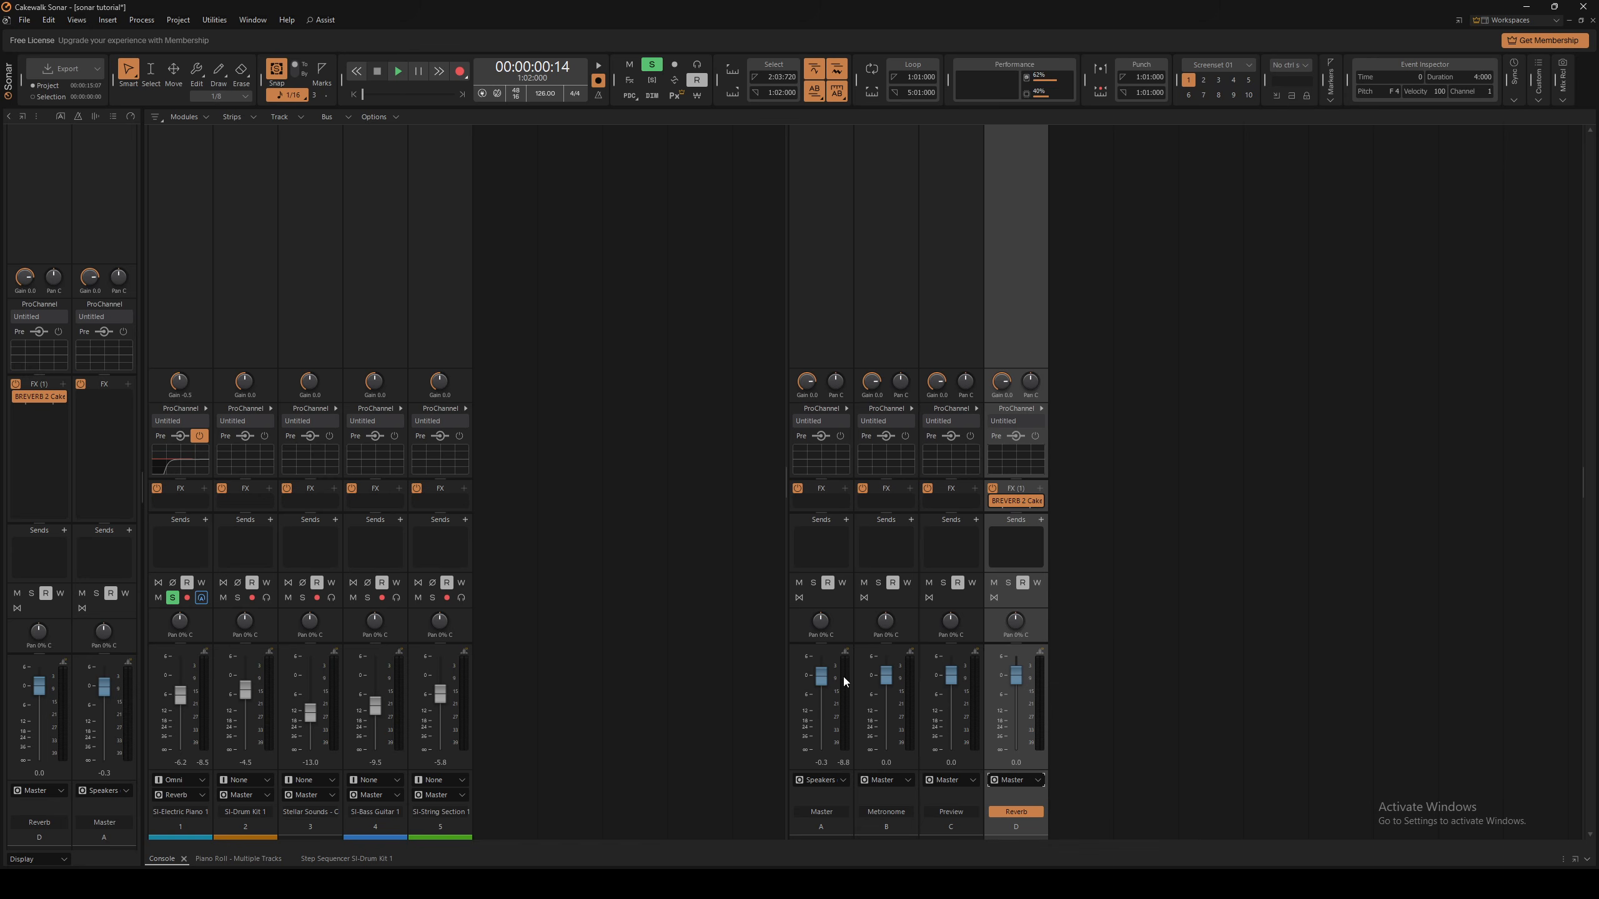
left_click(652, 624)
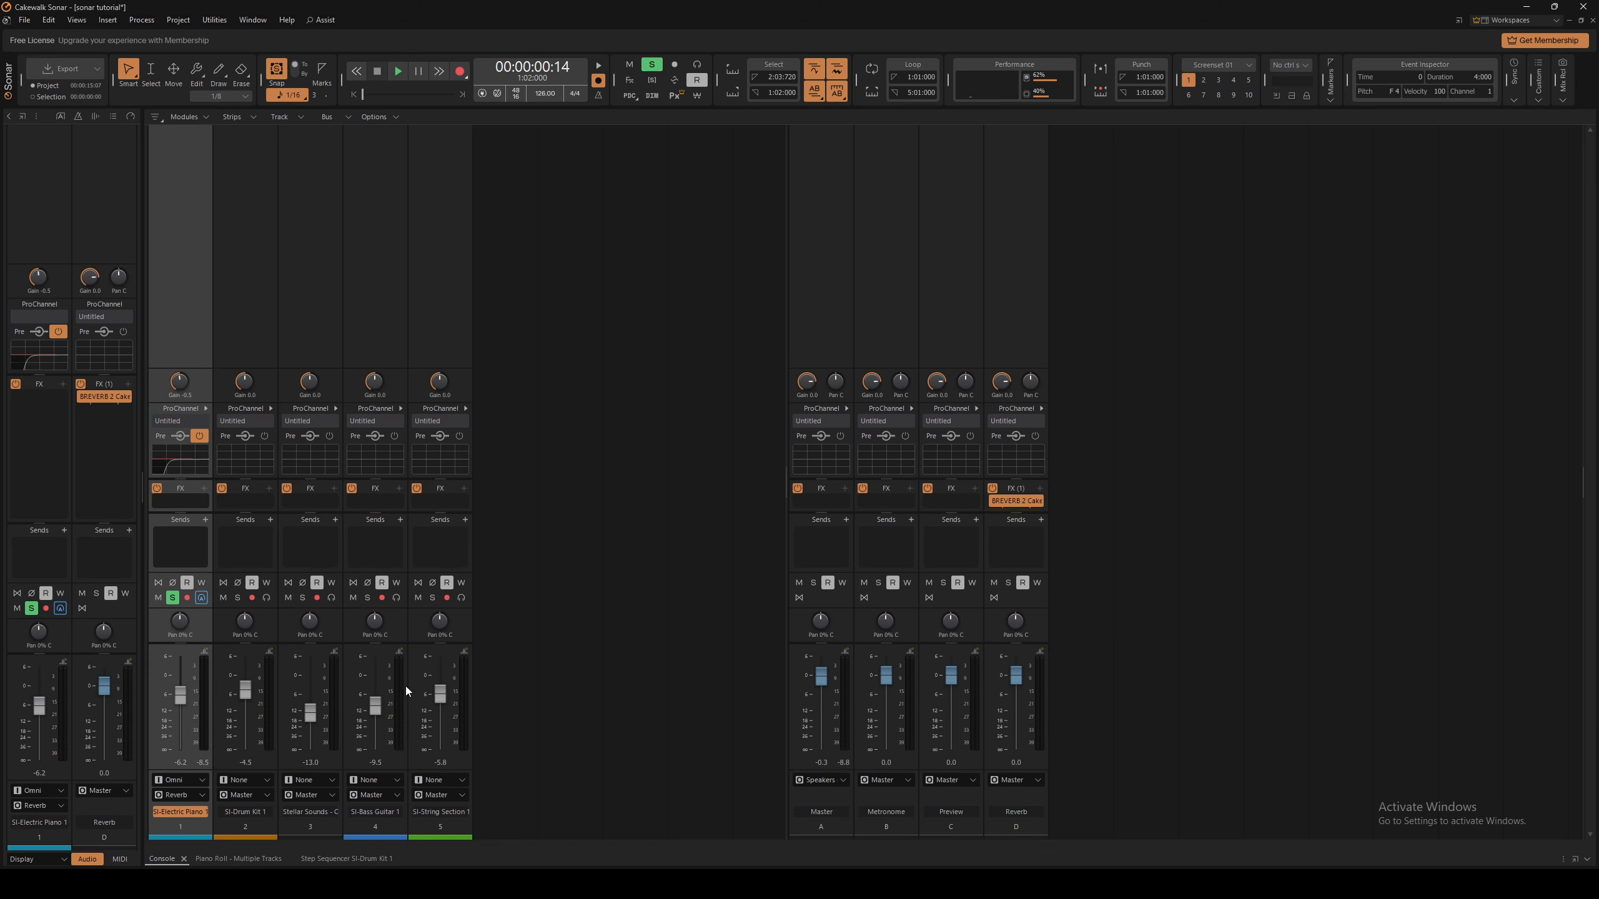
Route the outputs of the SI-Drum Kit 1 and SI-Bass Guitar 1 tracks to the Reverb bus
left_click(265, 794)
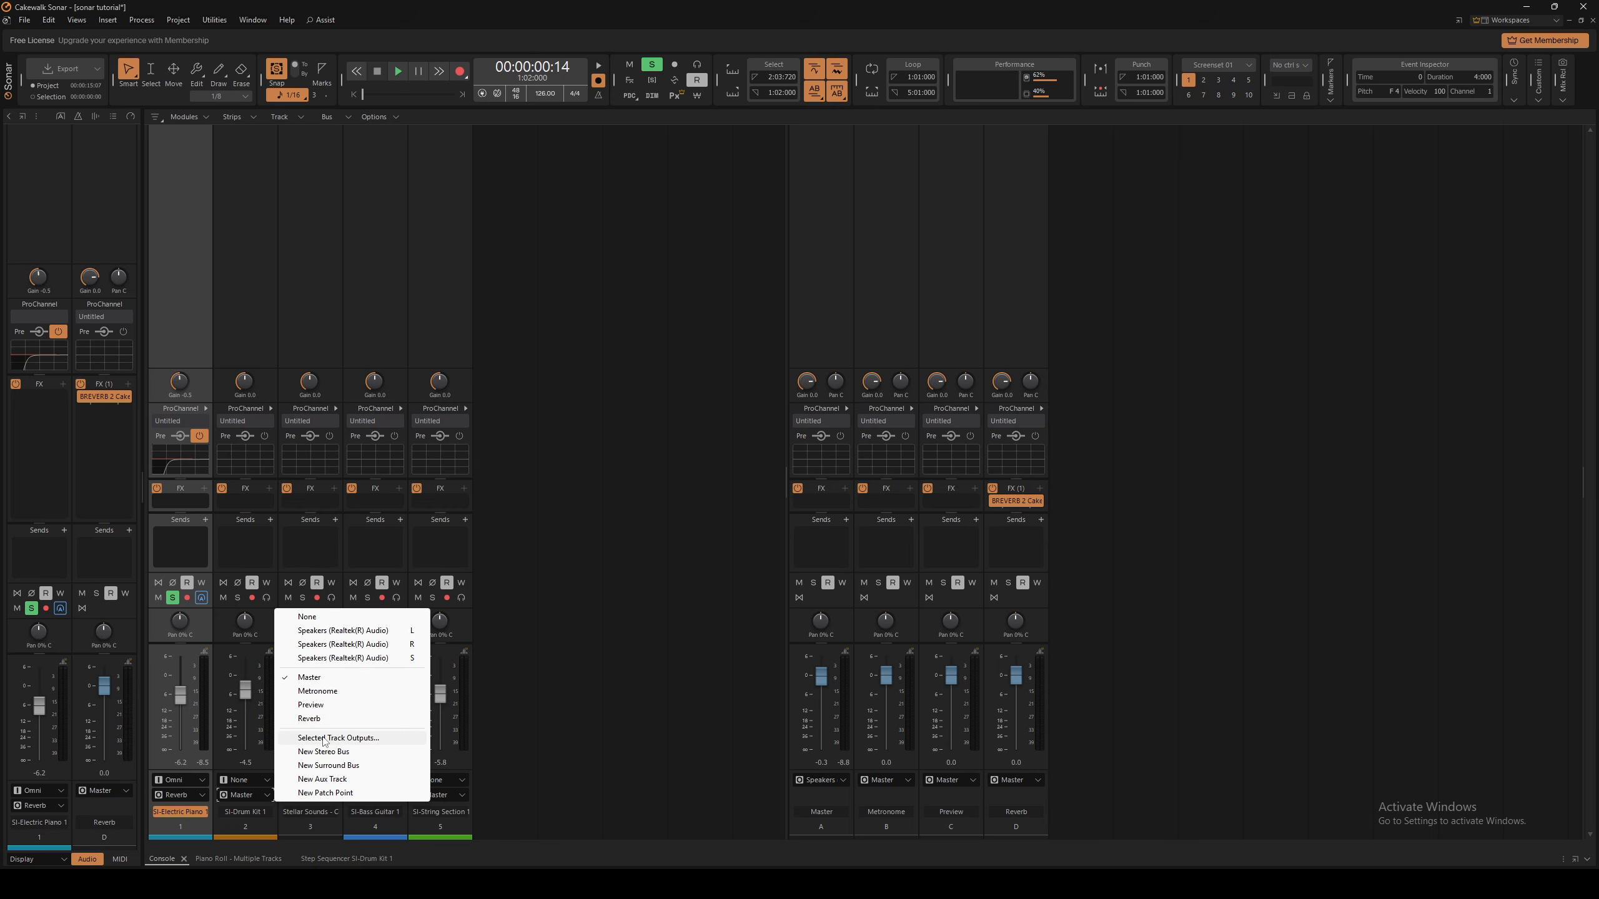
left_click(310, 718)
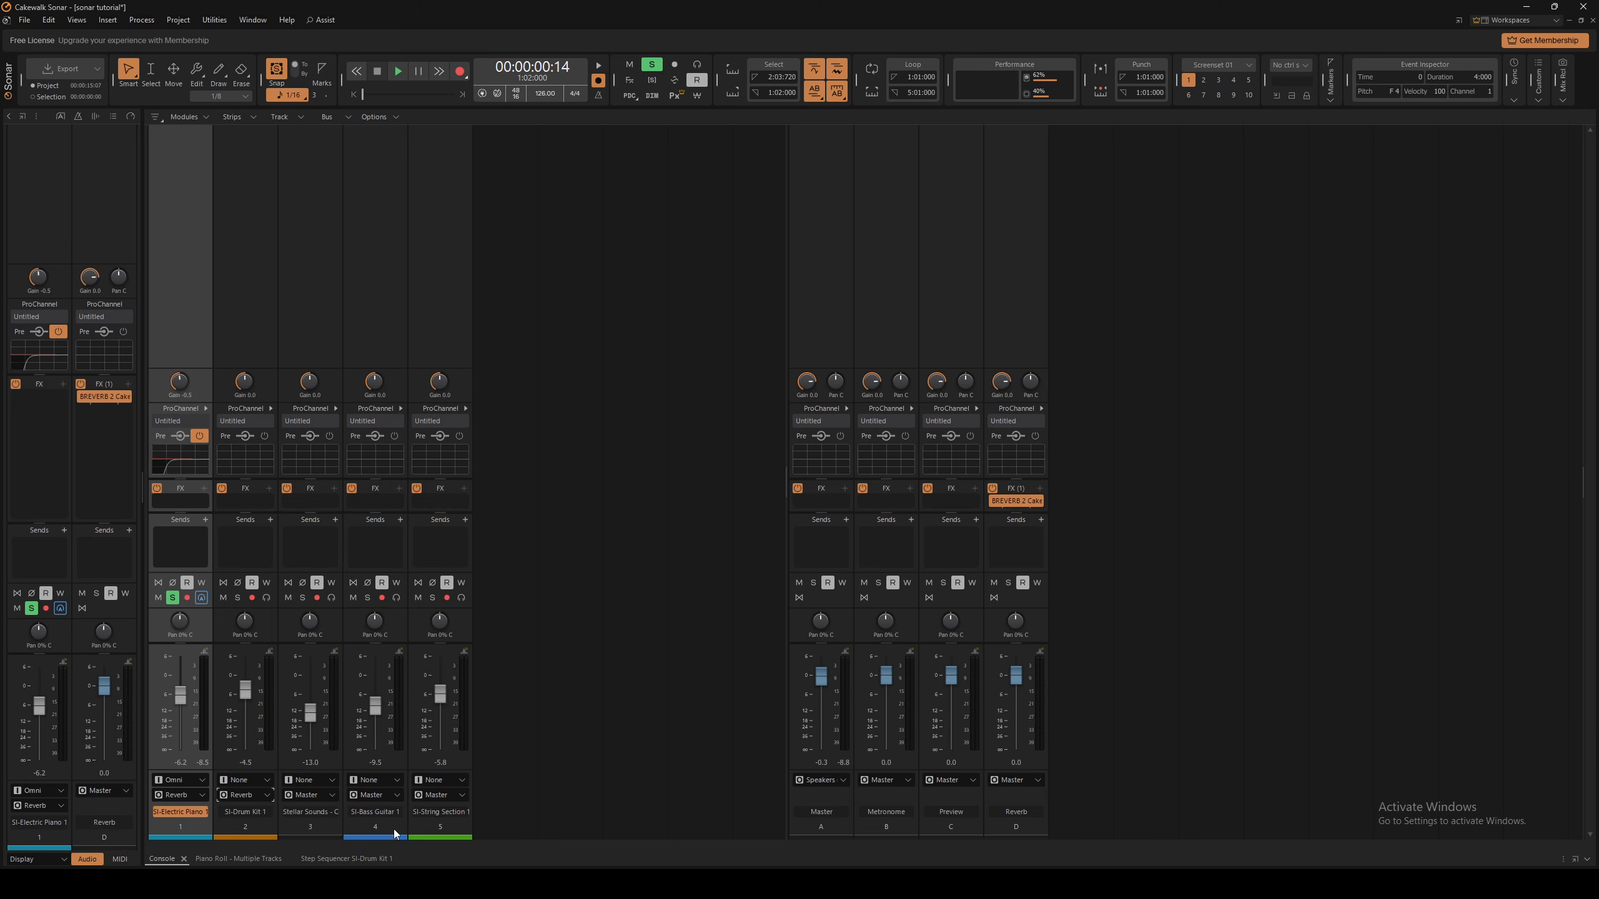
left_click(397, 795)
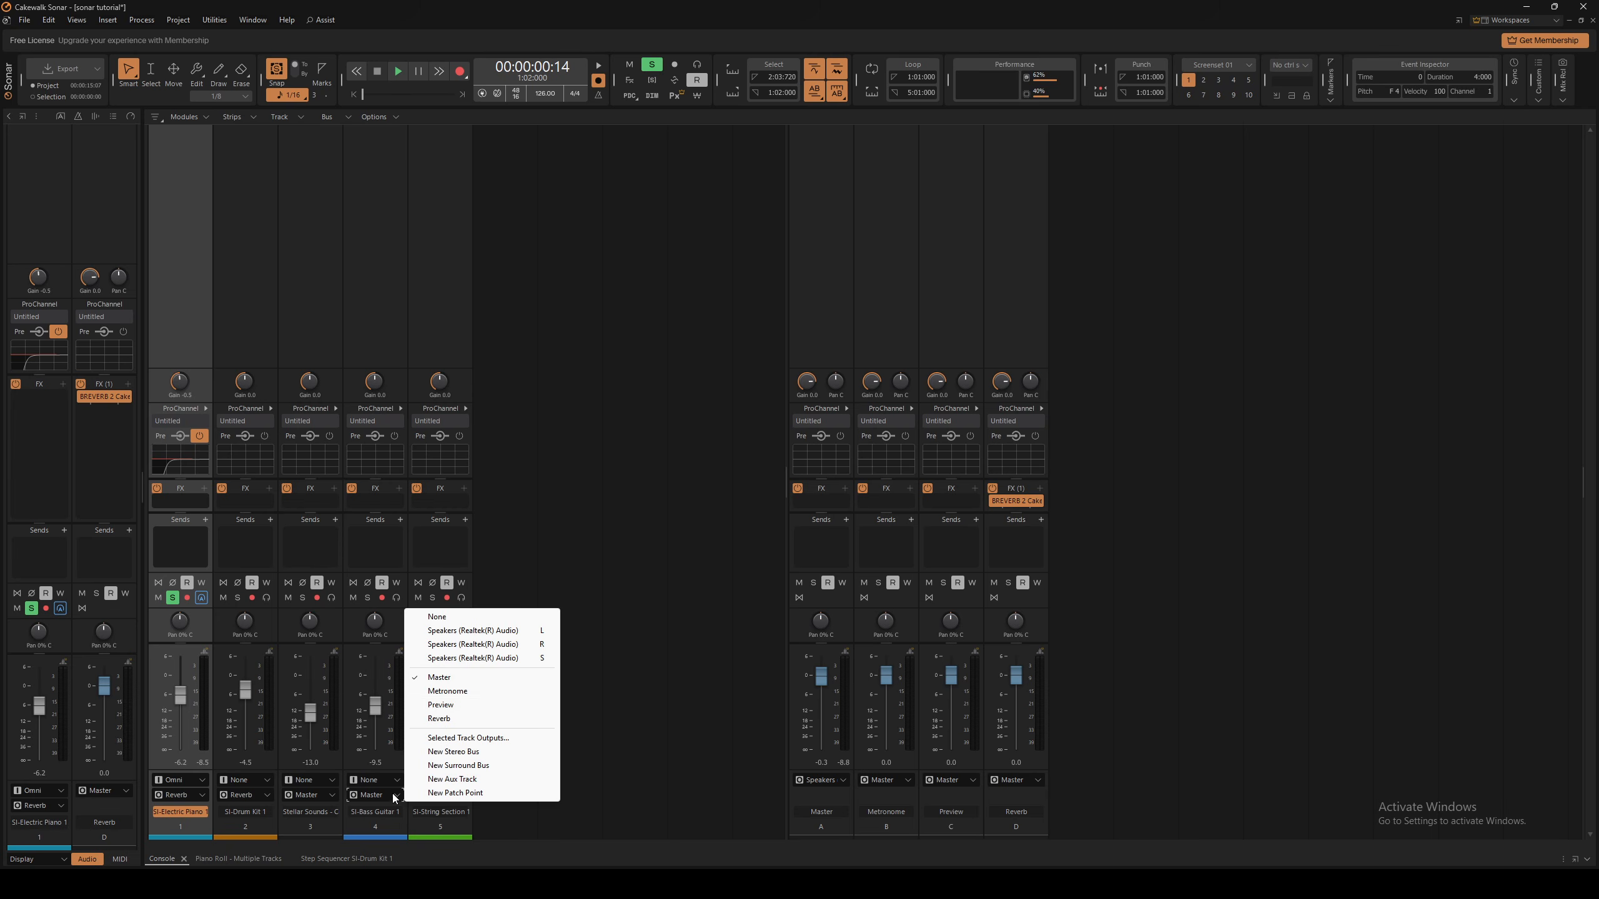
left_click(450, 723)
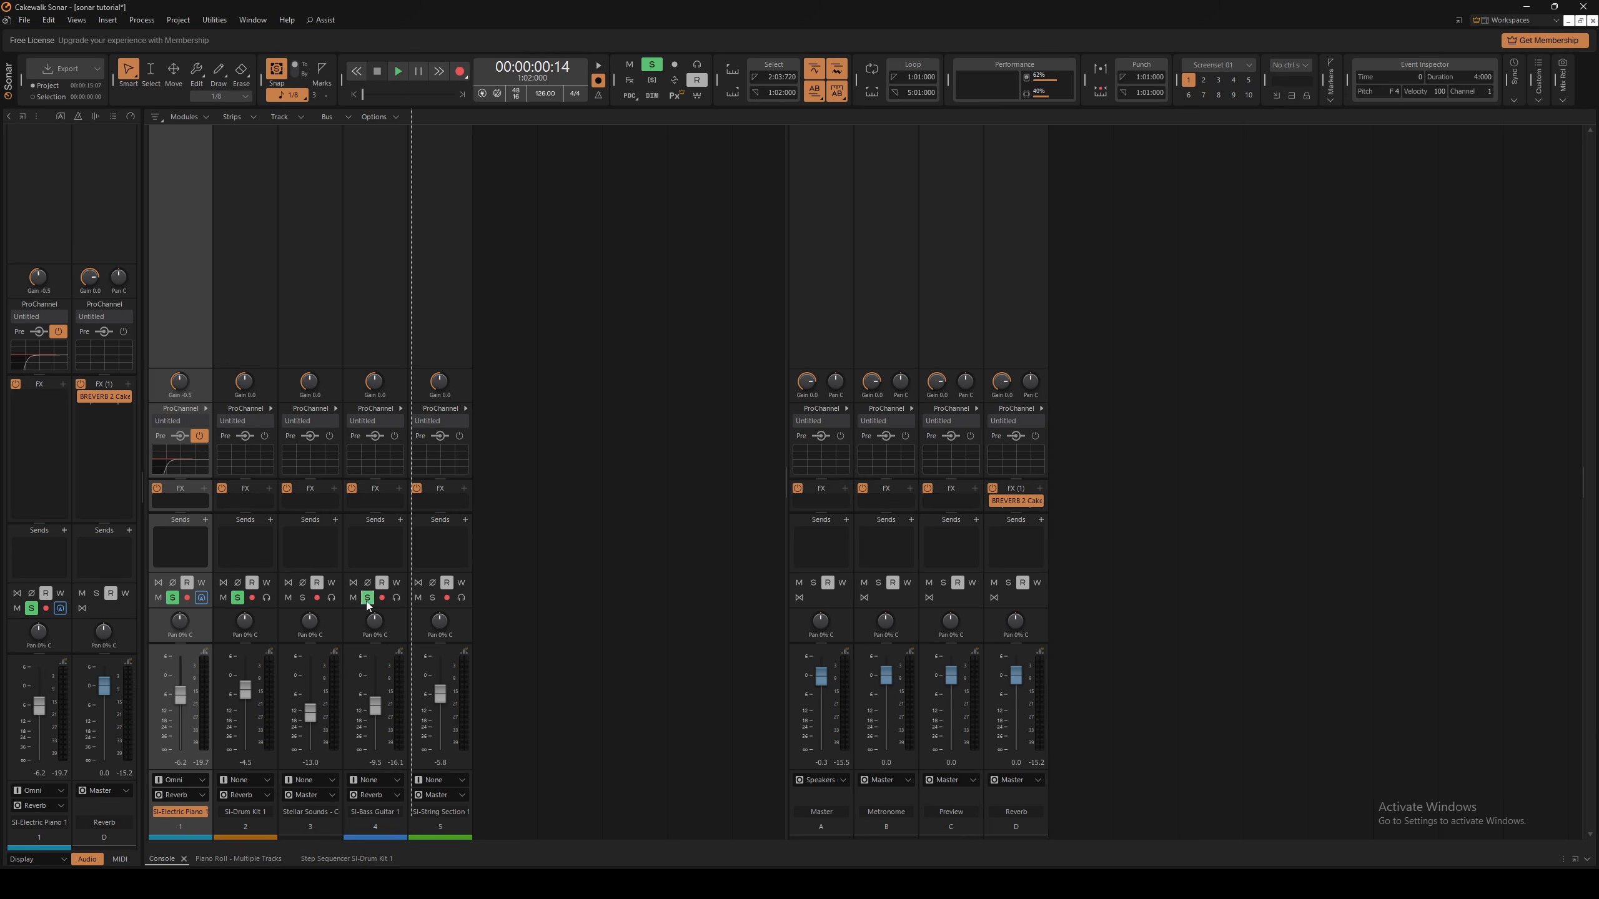
Play the project, and raise the wet level of BREVERB 2 on the Reverb bus while listening
key("space")
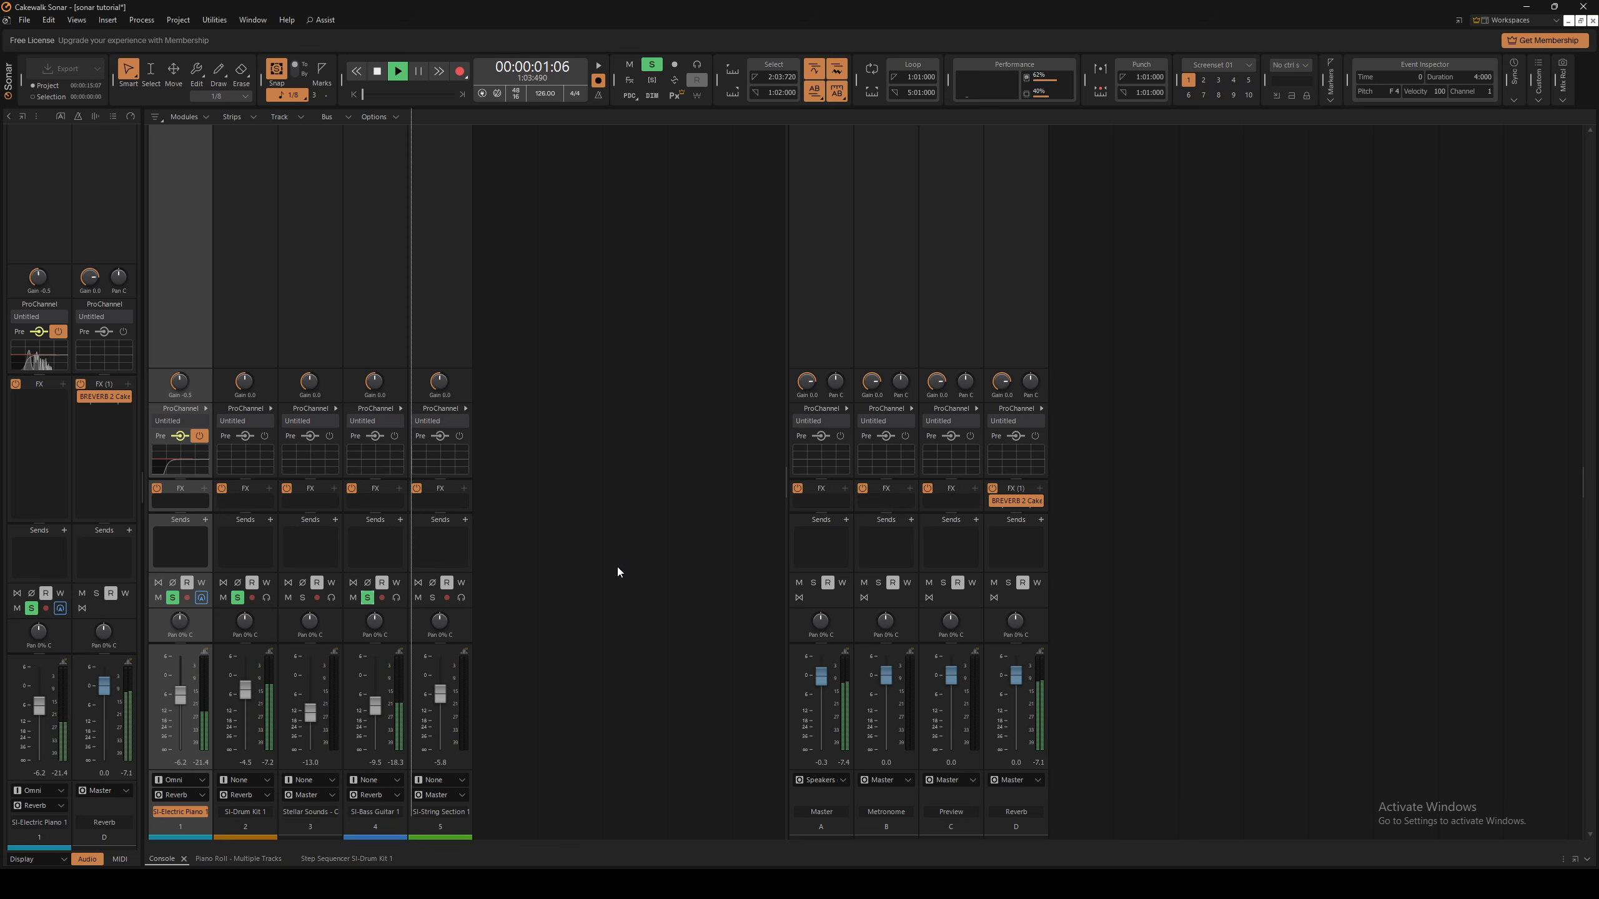
double_click(1009, 500)
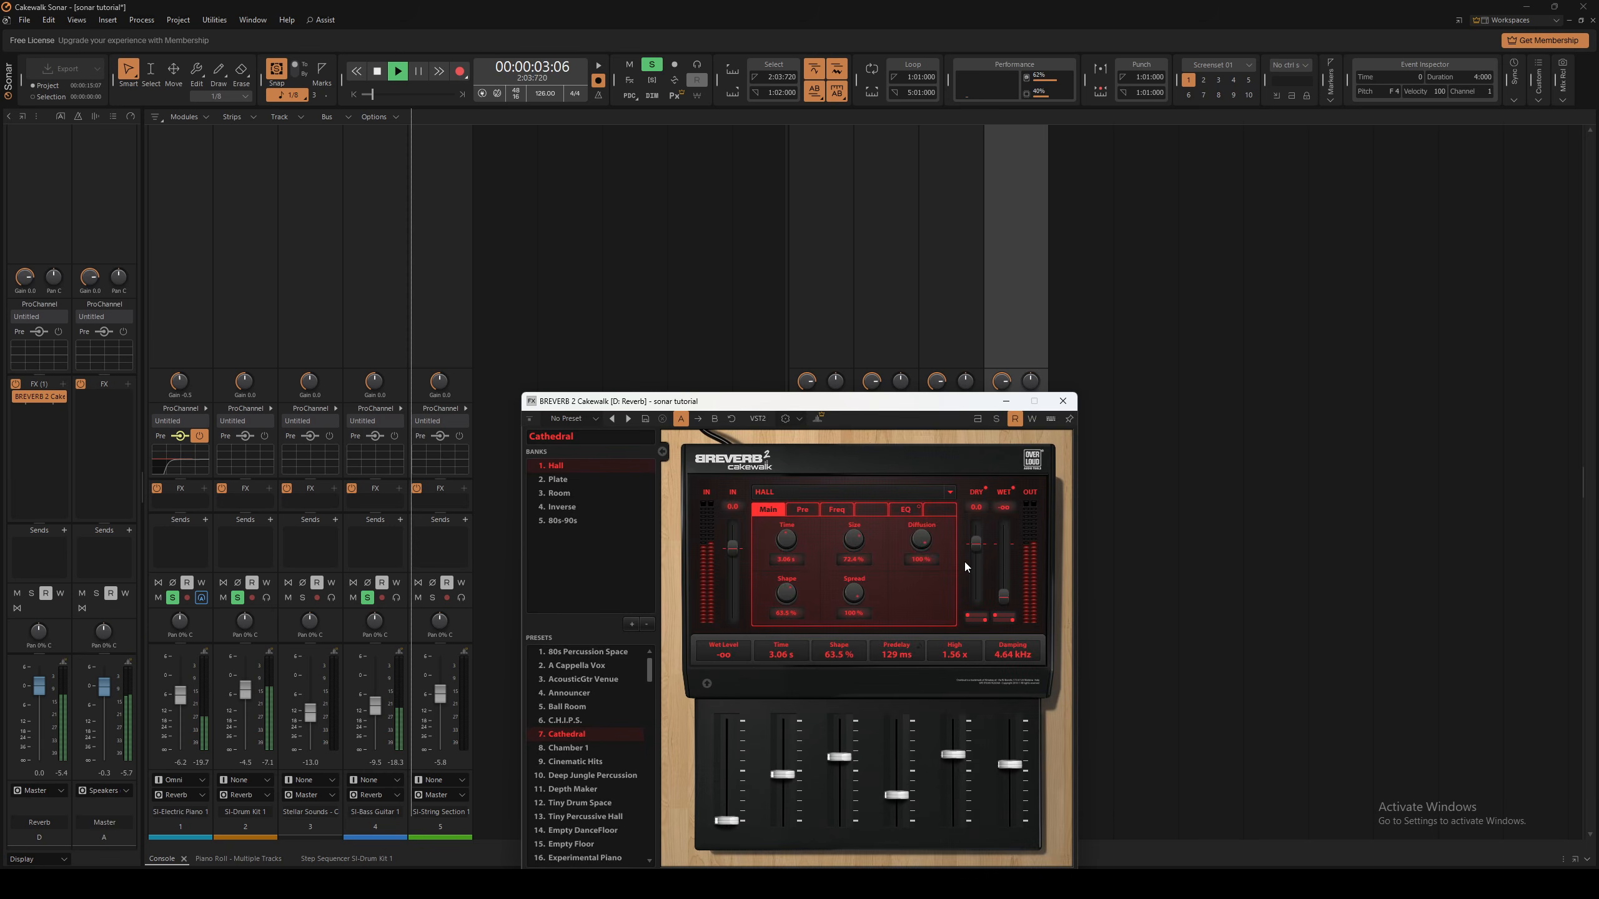
left_click_drag(727, 819, 727, 754)
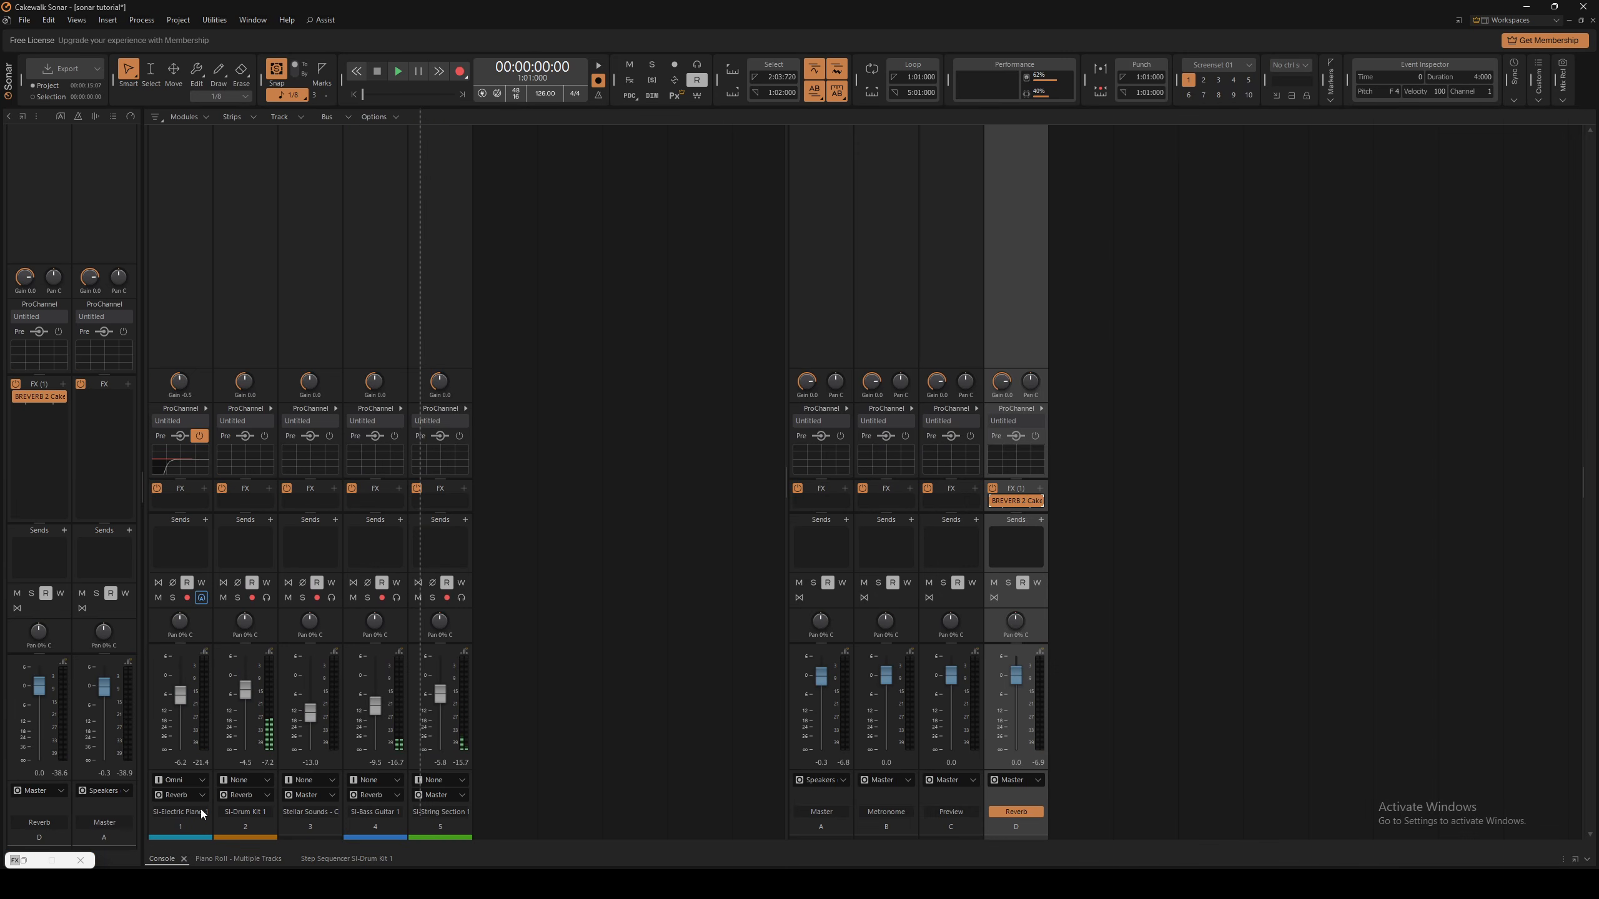
Route the SI-Drum Kit 1 output back to Master, and play the project briefly to hear the drums without the reverb
left_click(200, 810)
left_click(261, 795)
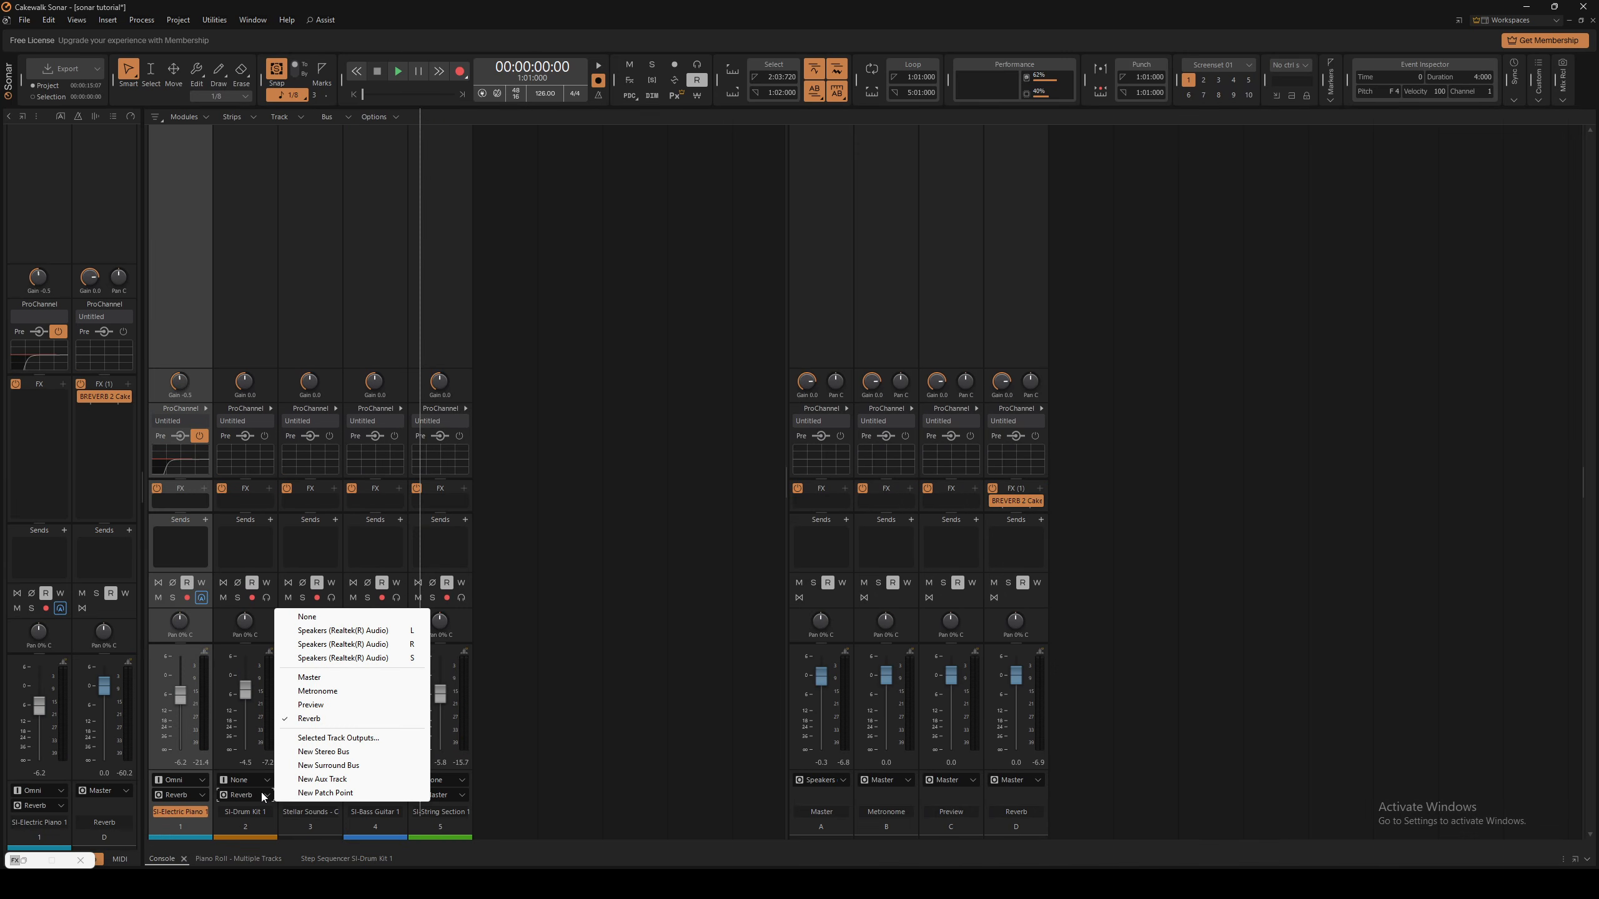
left_click(319, 679)
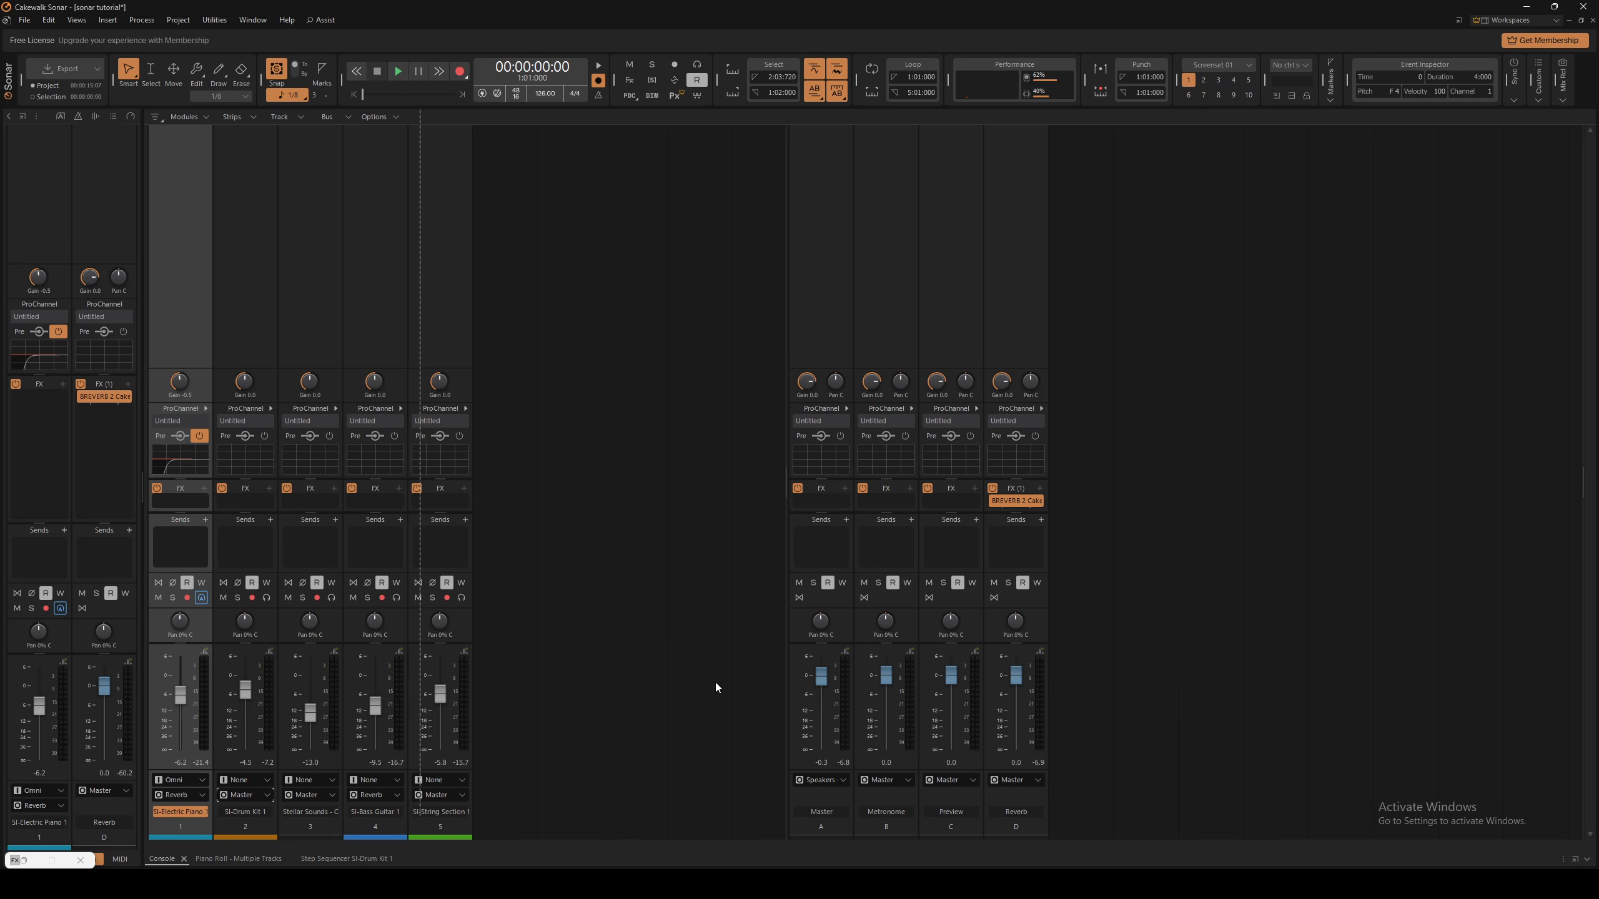
key("space")
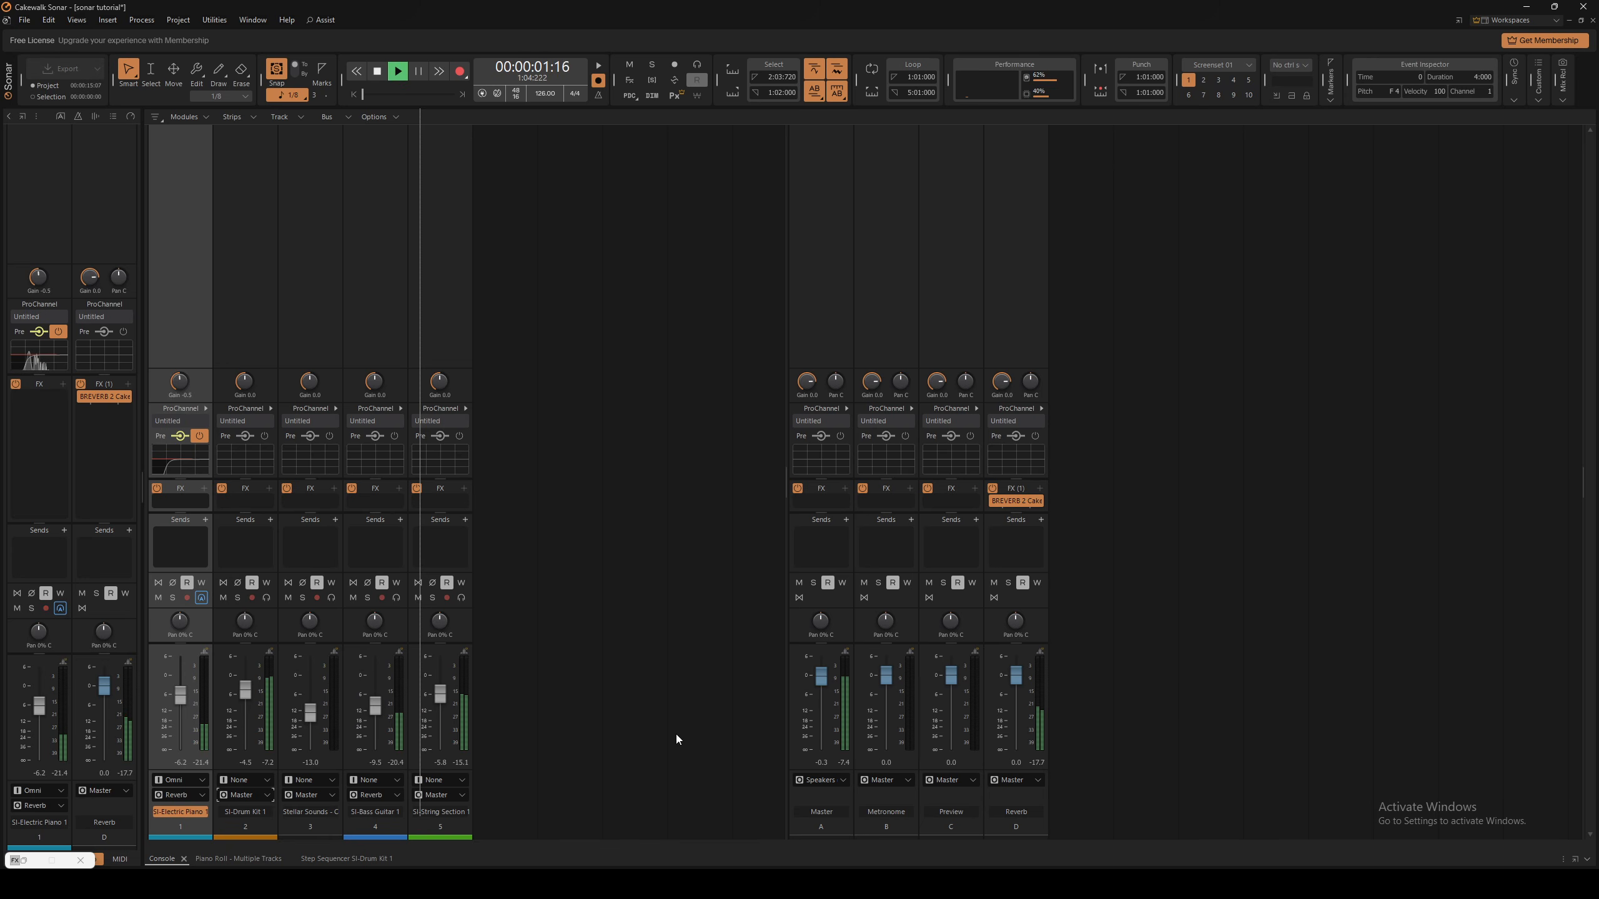
key("space")
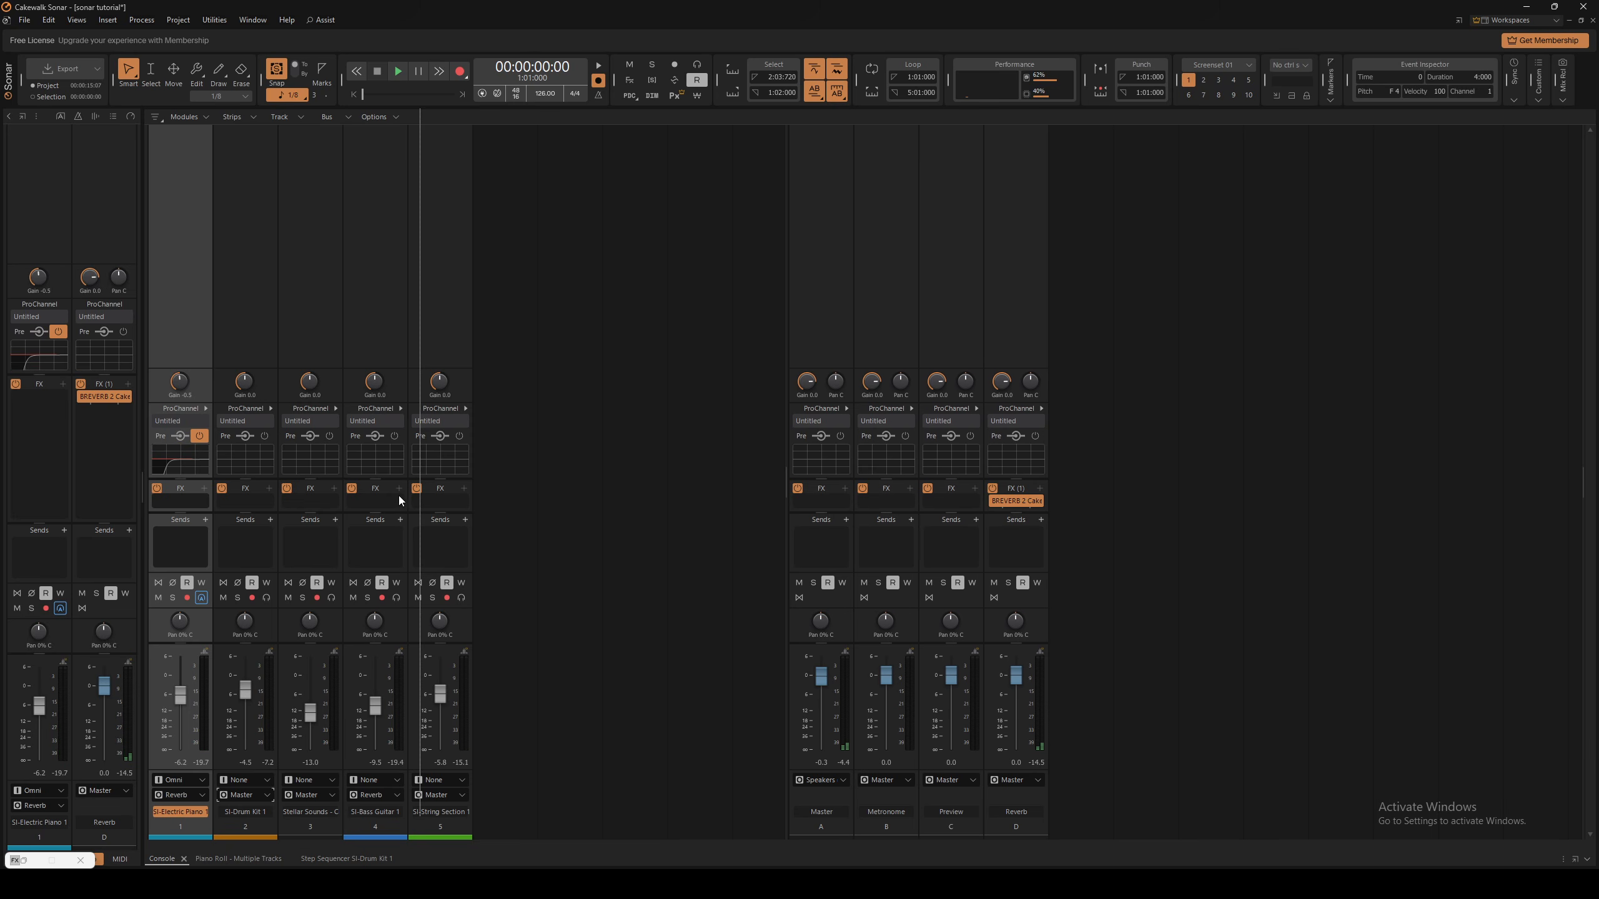
Solo the SI-Bass Guitar 1 track, and raise its volume fader to about 4.5 dB during playback
left_click(370, 599)
key("space")
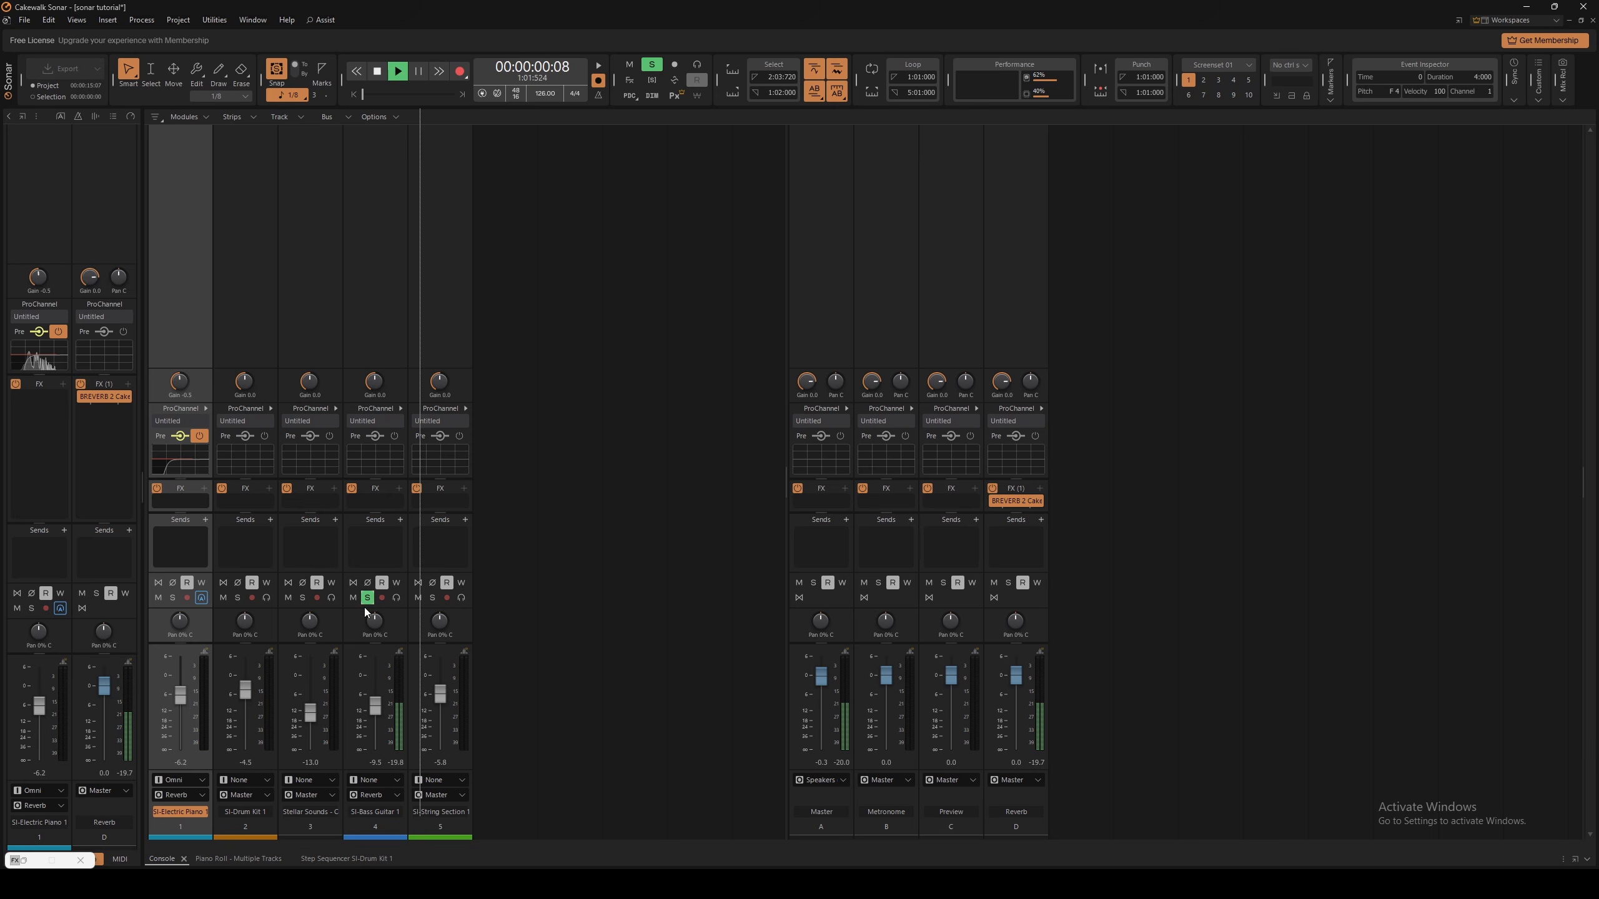
left_click_drag(376, 723, 377, 677)
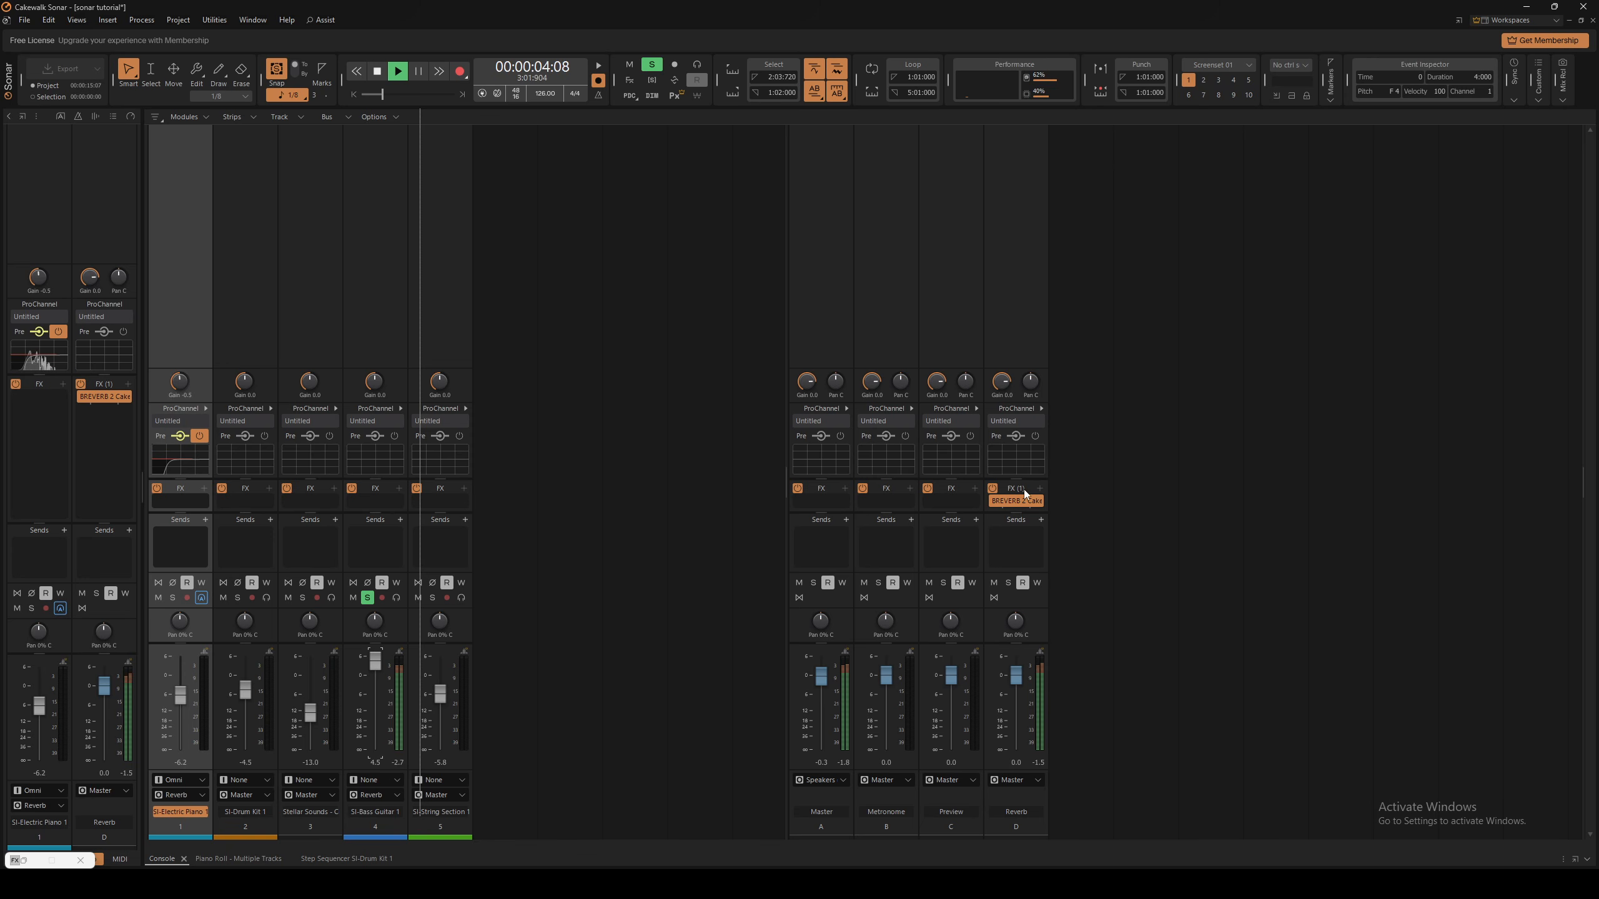
Bypass and re-enable BREVERB 2 on the Reverb bus during playback to compare the sound, and stop playback
left_click(1006, 505)
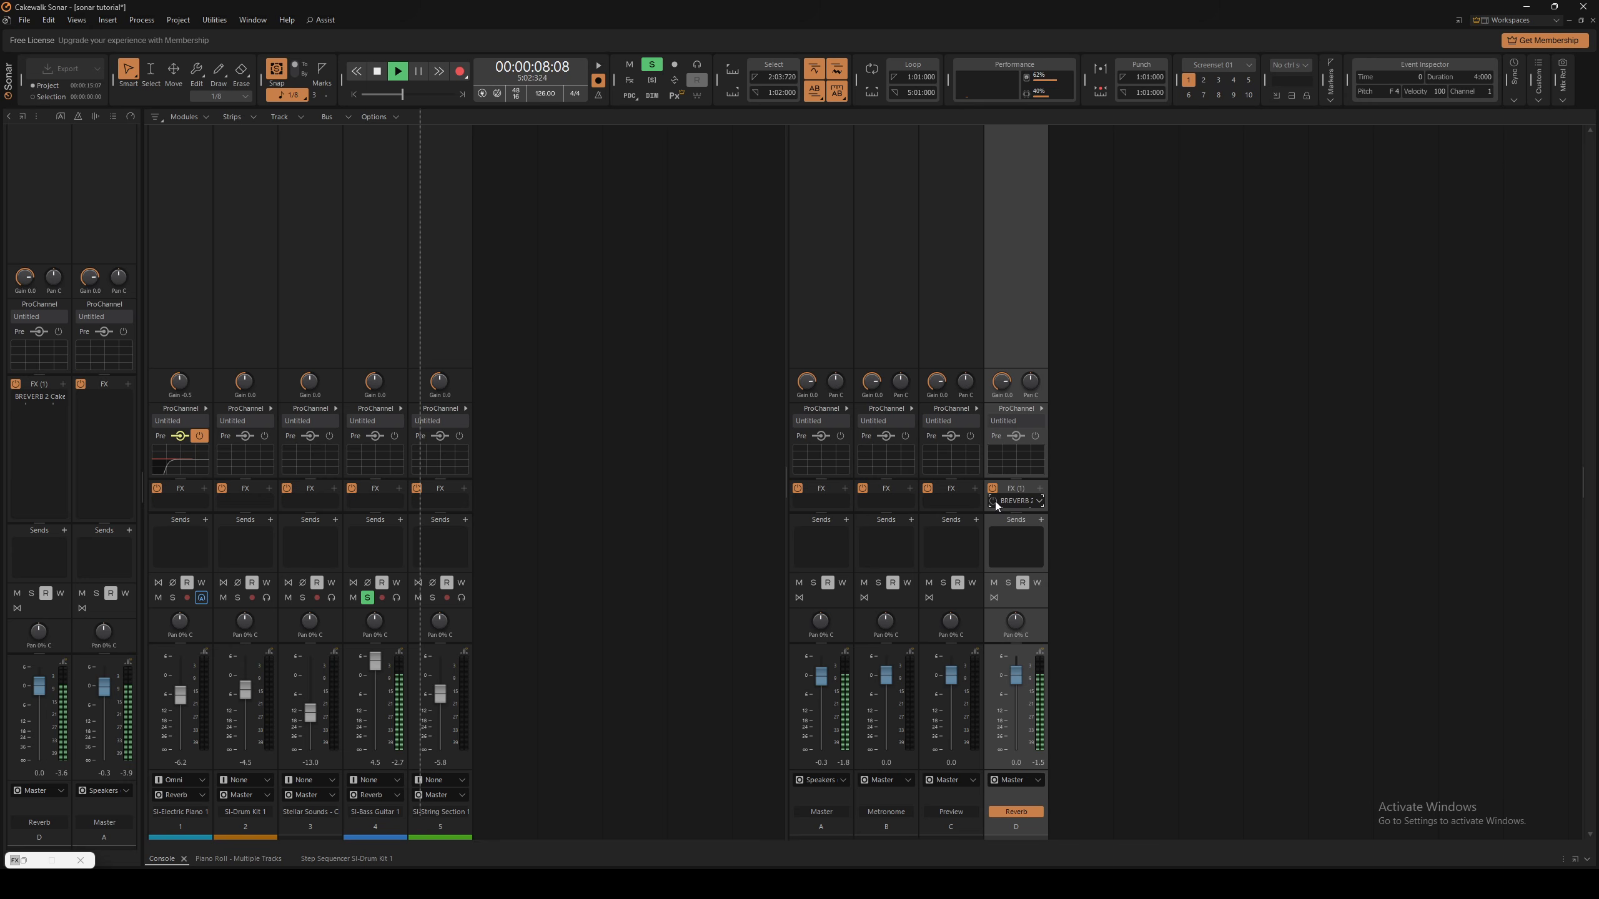
left_click(1012, 502)
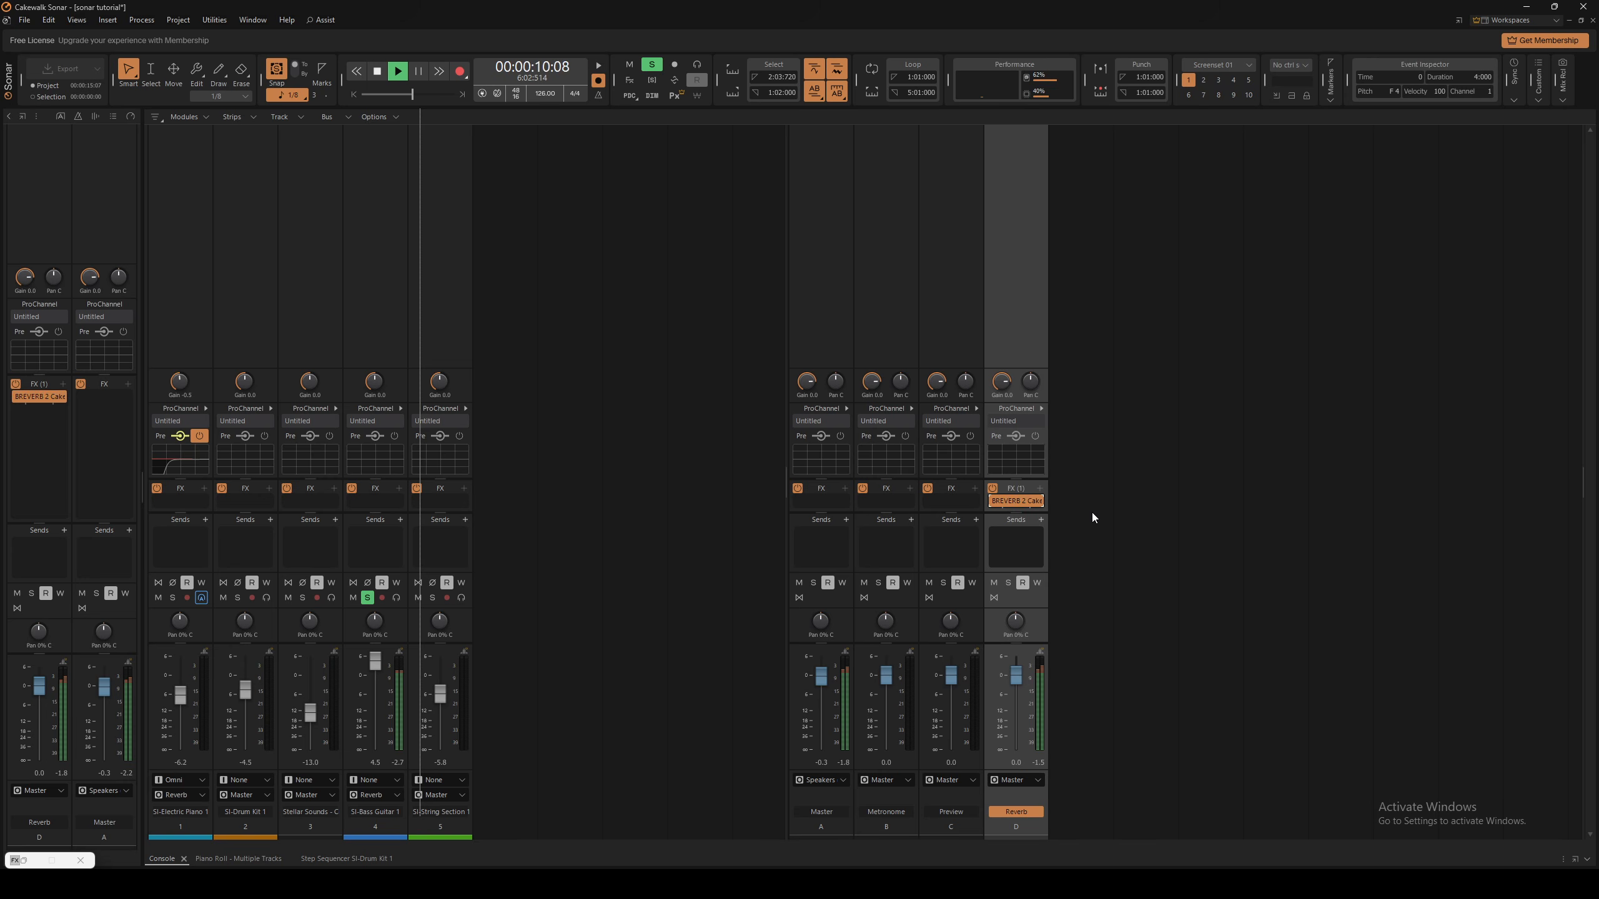
key("space")
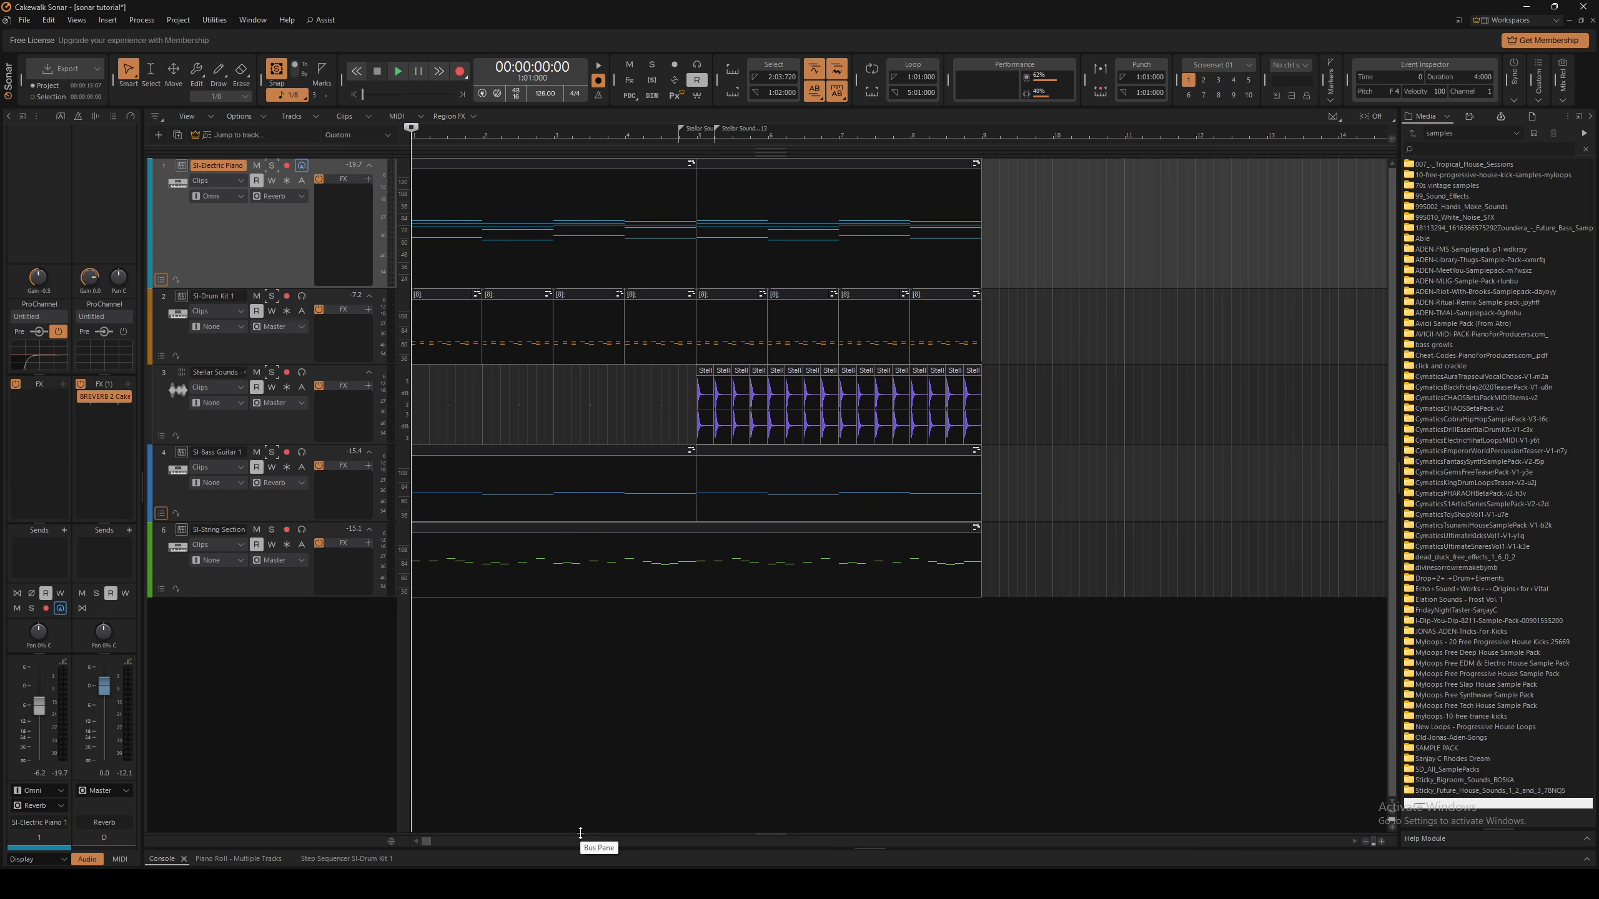
Reveal the bus pane below the tracks, and make the Reverb bus strip taller
left_click_drag(580, 824, 590, 608)
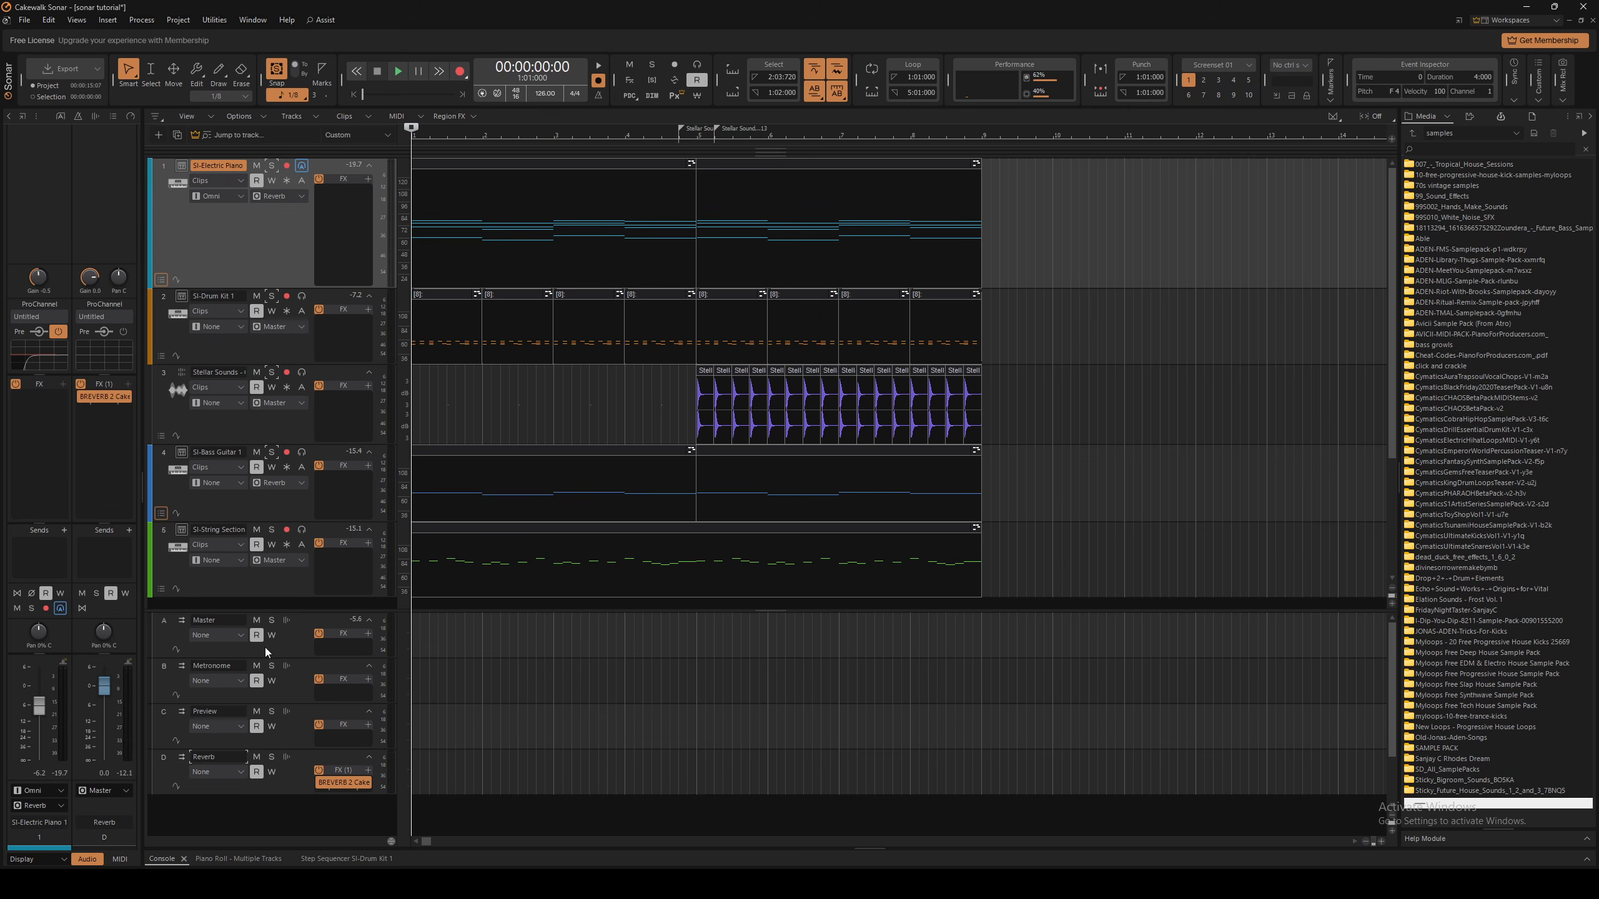
key("alt+2")
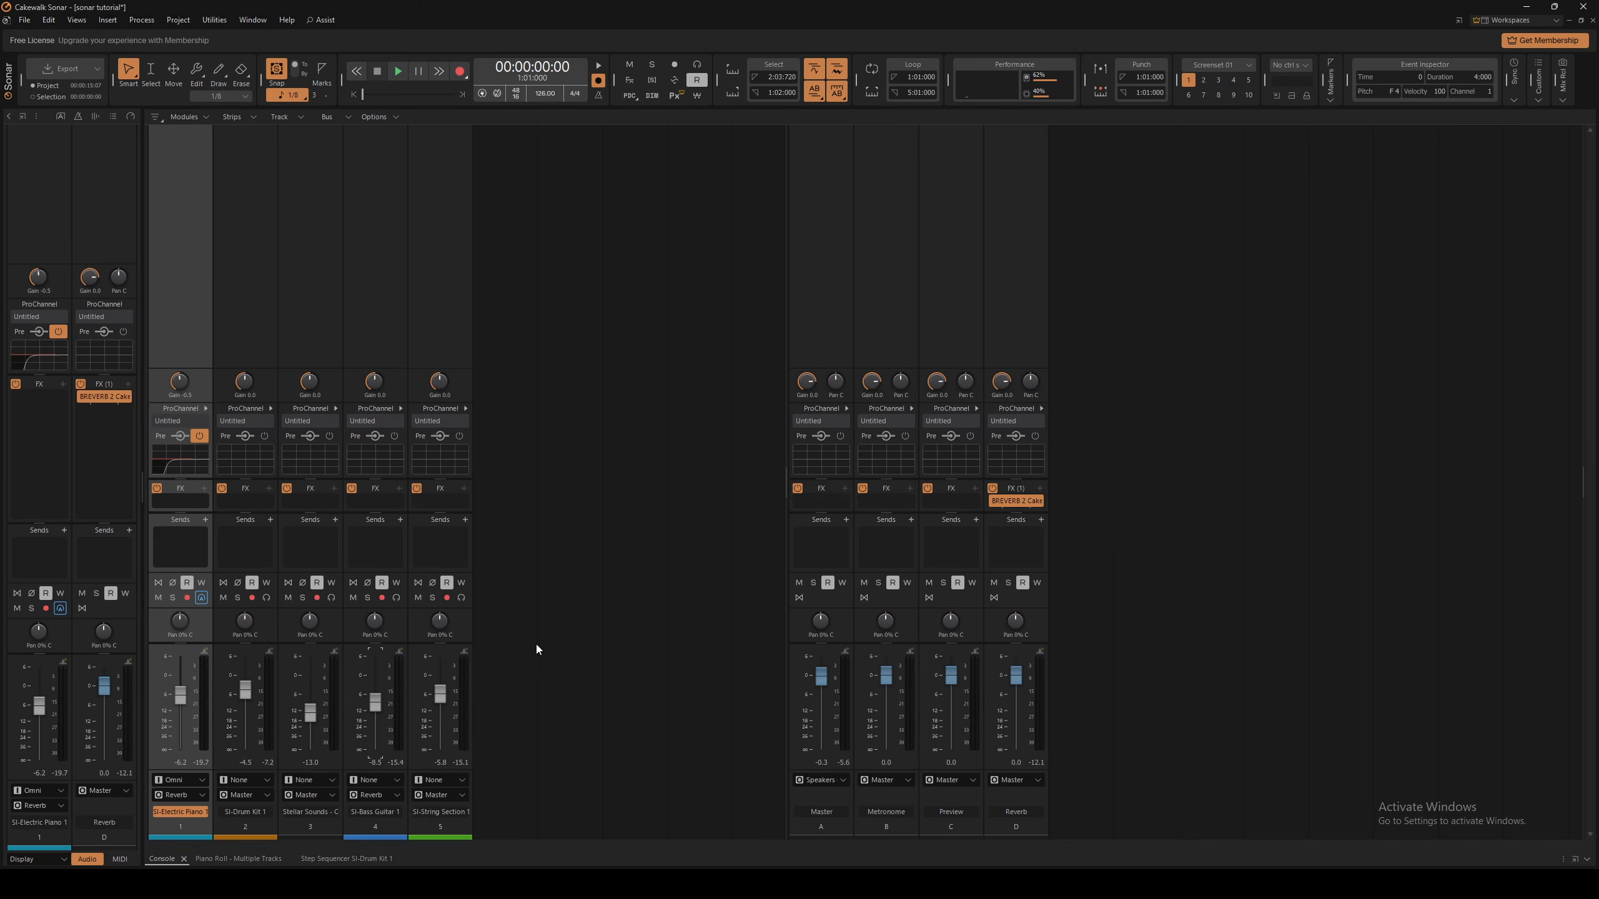
key("alt+1")
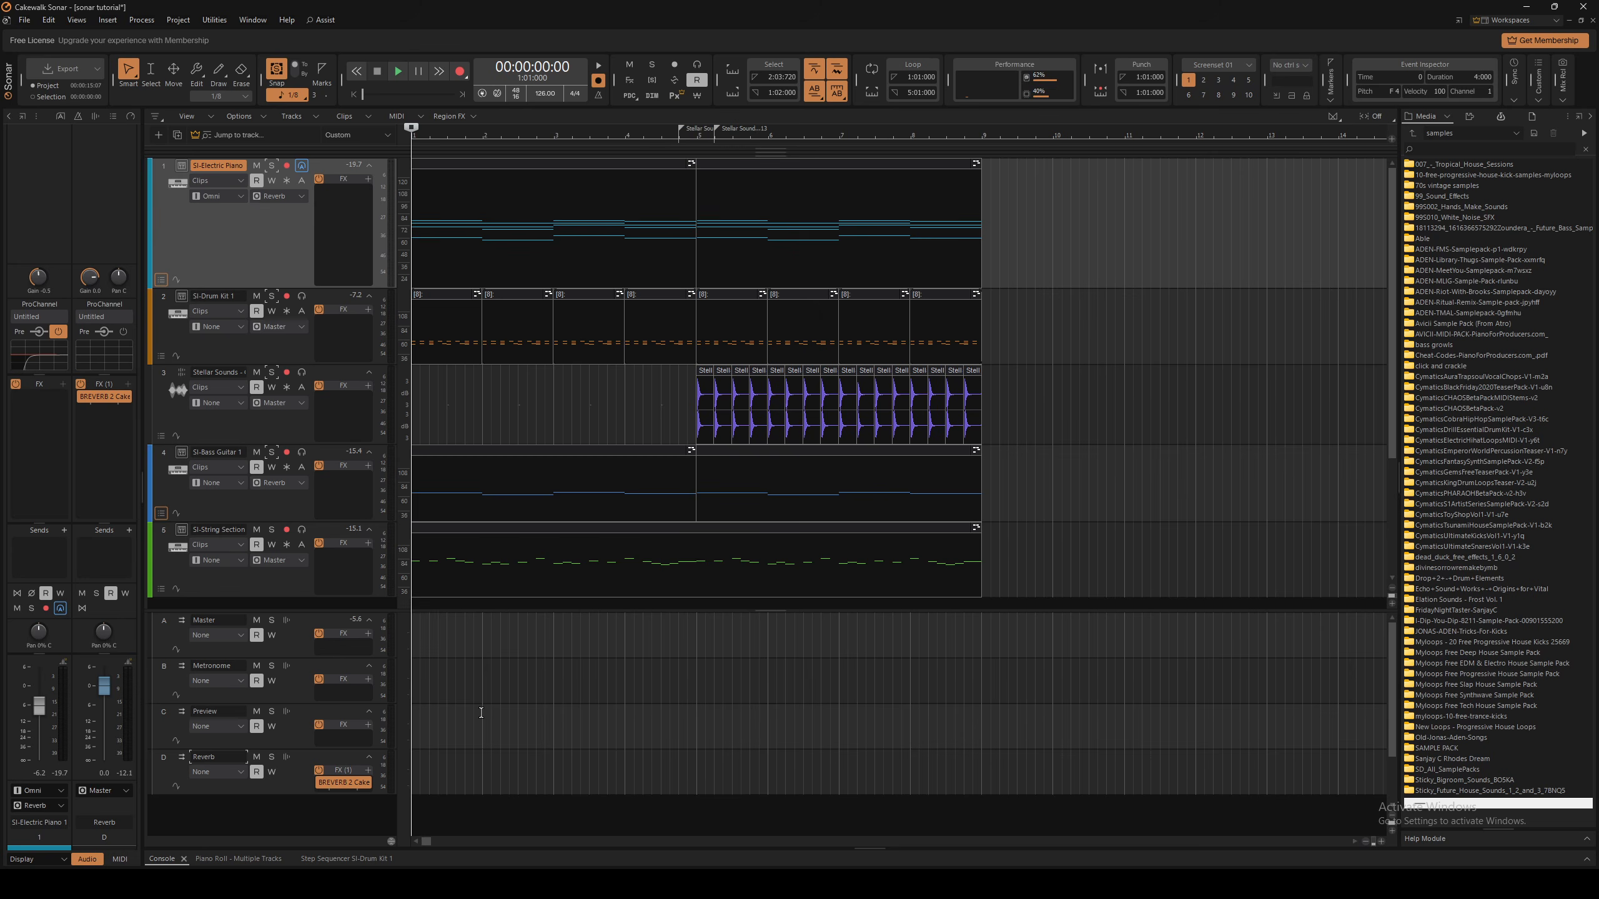
left_click_drag(270, 794, 275, 809)
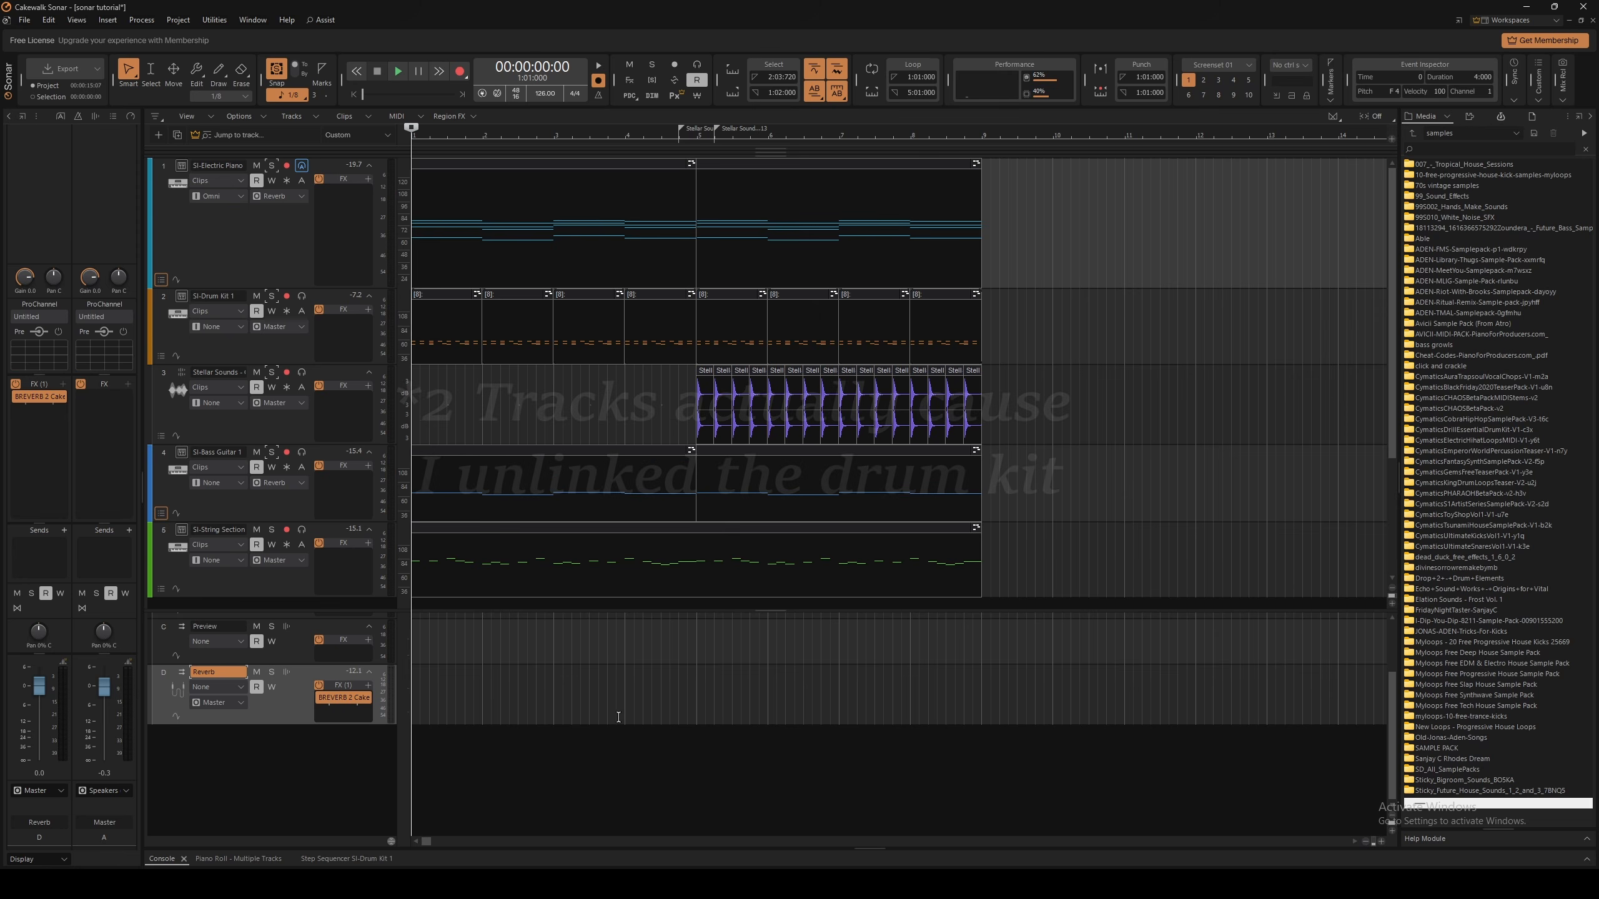
Enable automation write on the Reverb bus, and record a wet level change of BREVERB 2 during playback
left_click(271, 686)
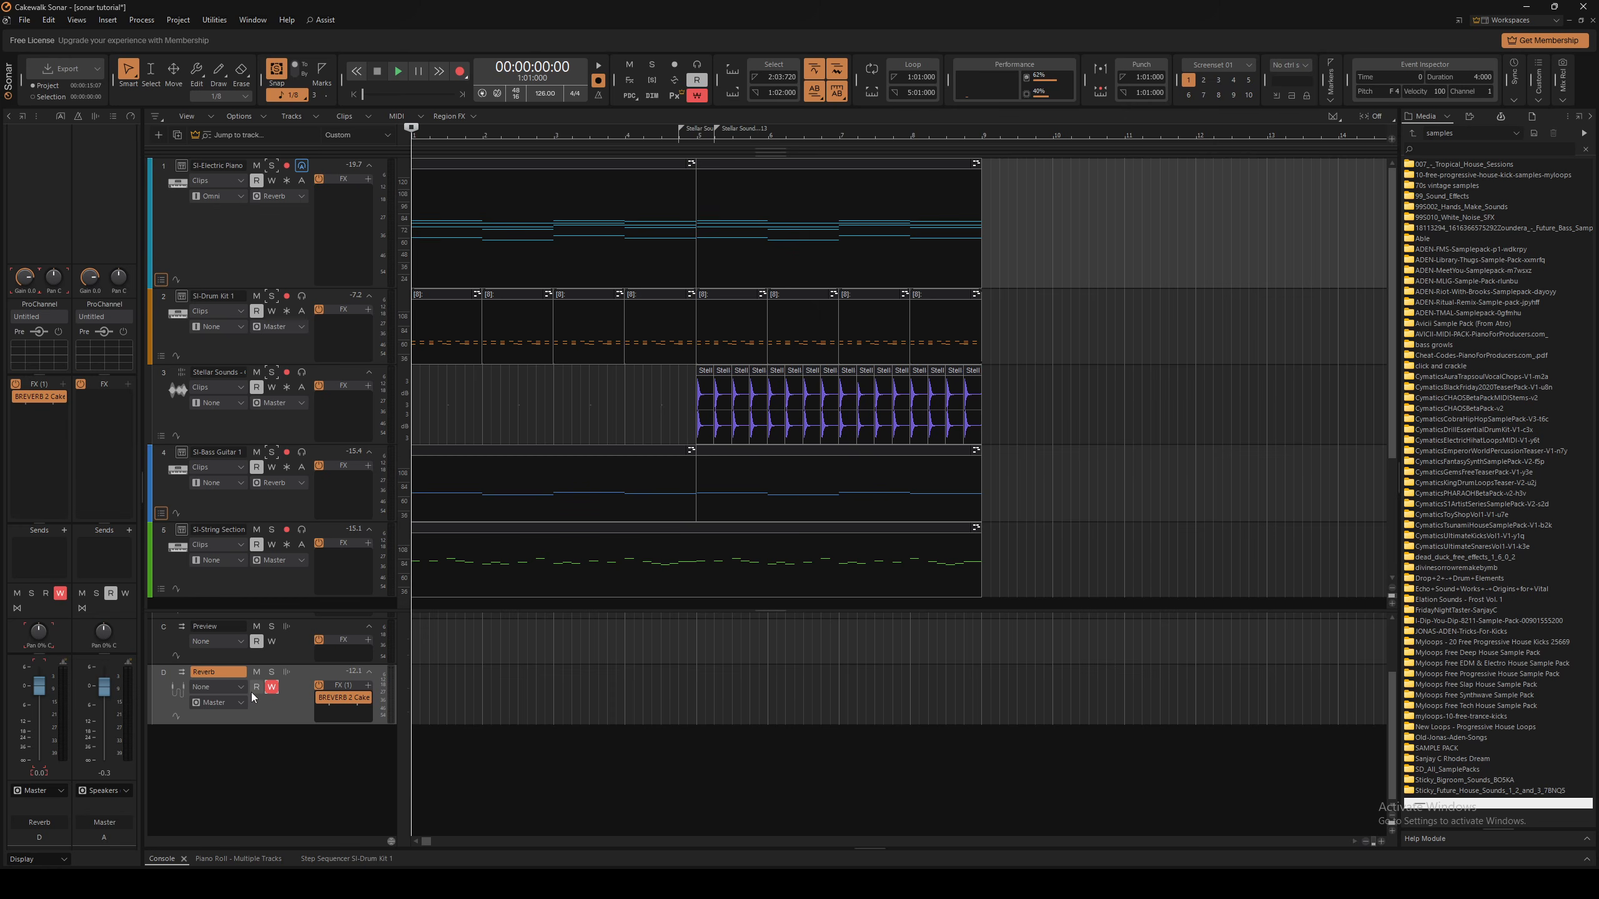
double_click(343, 697)
left_click_drag(898, 401, 1200, 282)
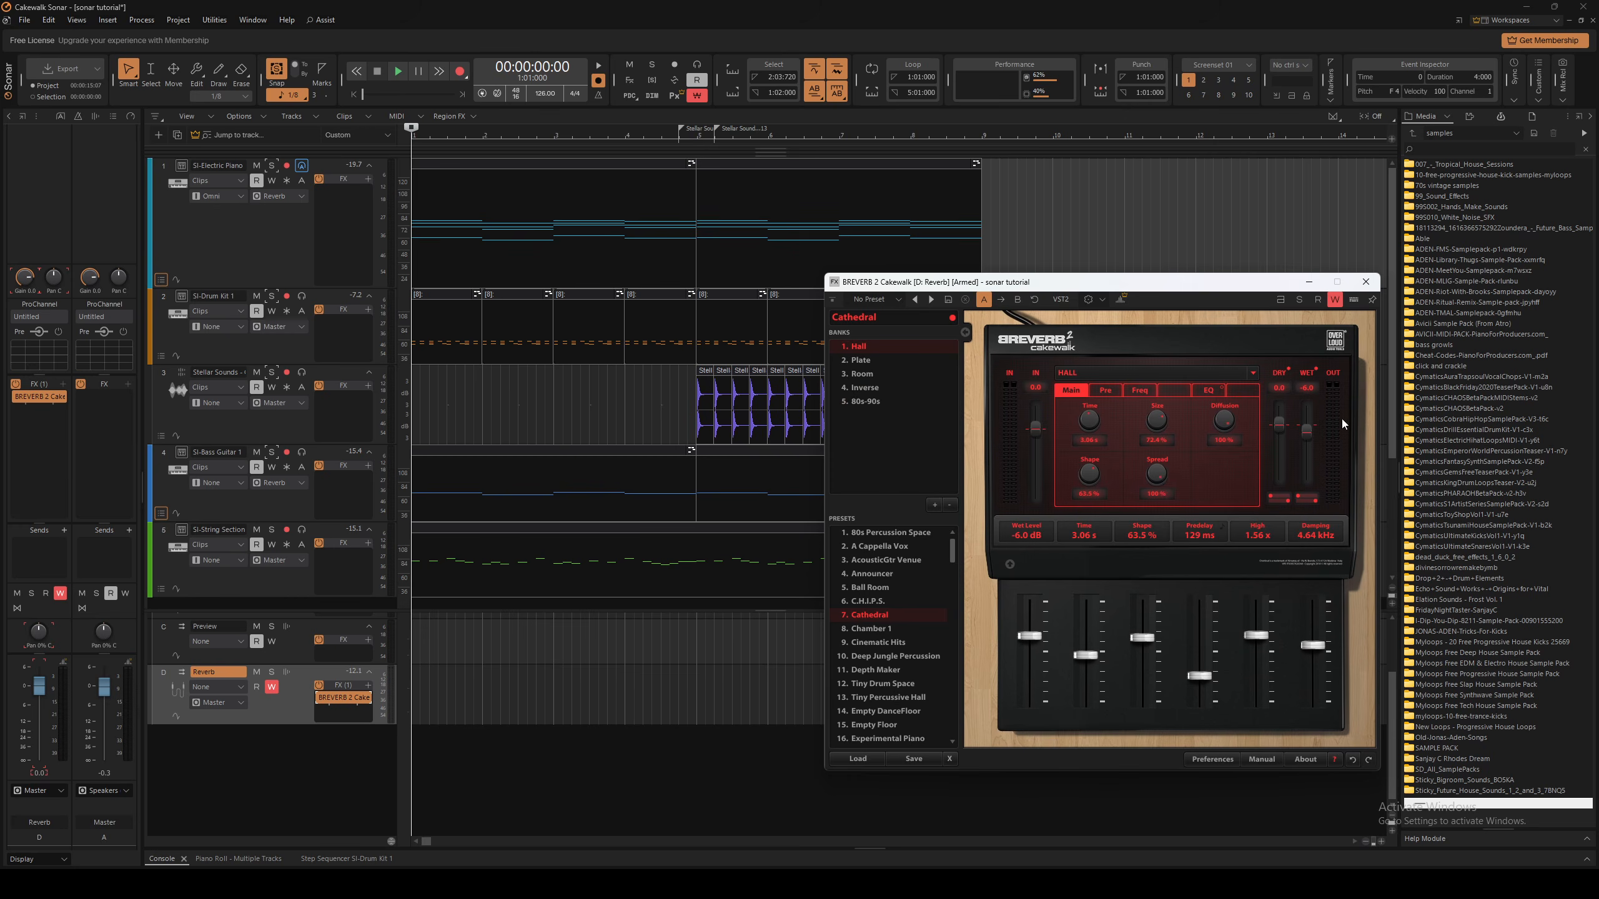
mouse_move(1311, 432)
left_mouse_down()
mouse_move(1314, 493)
mouse_move(1307, 435)
left_mouse_up()
key("space")
key("space")
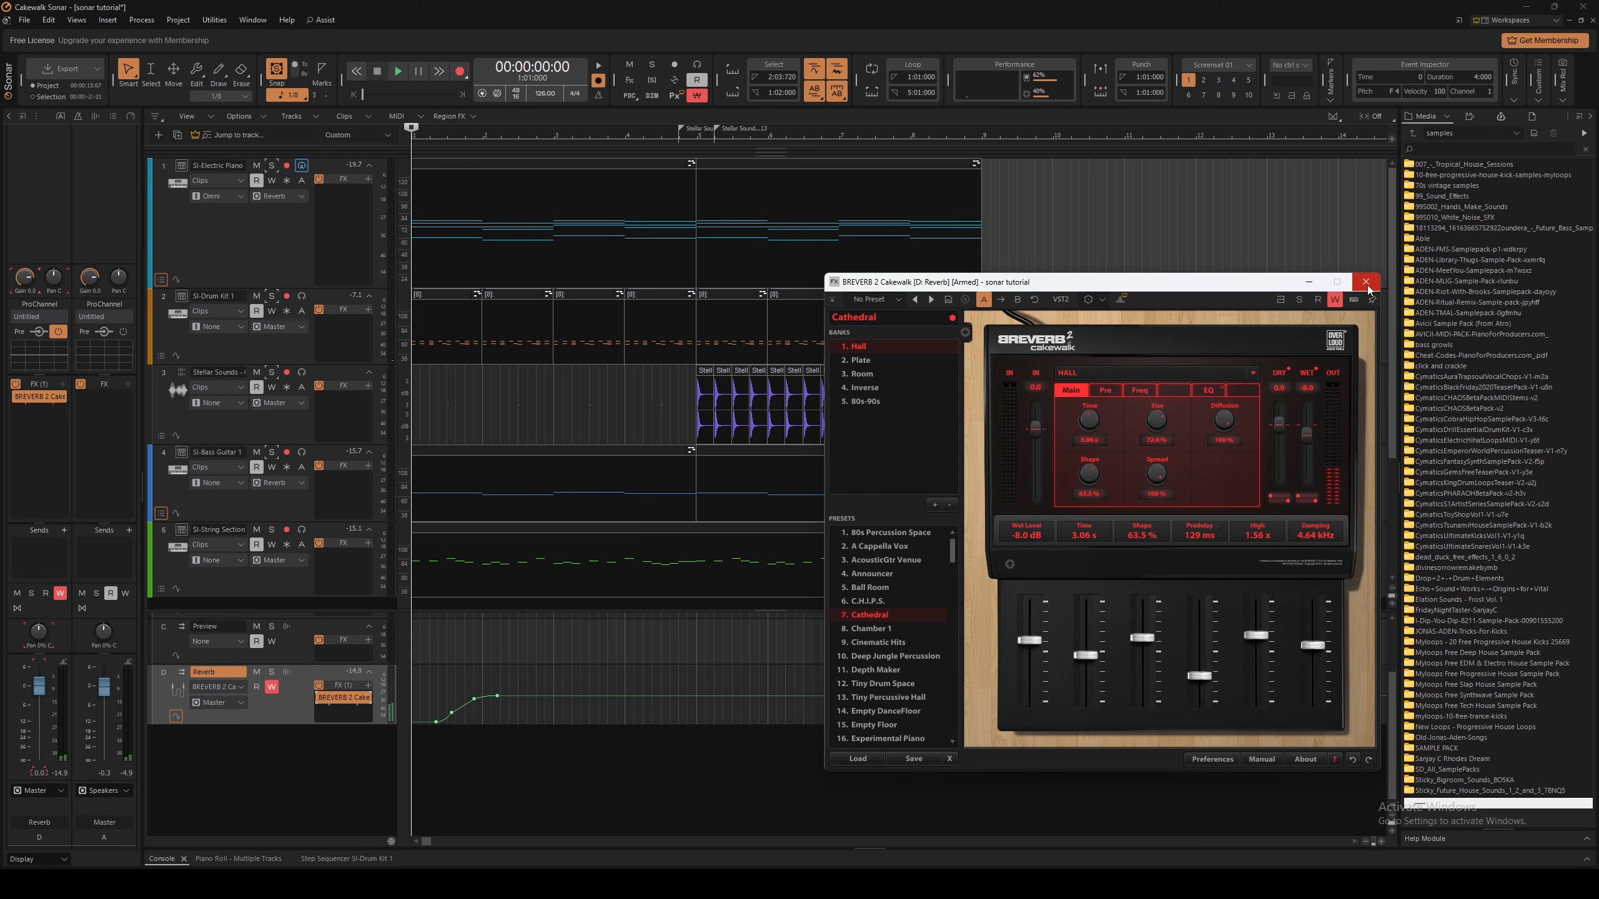
Switch BREVERB 2 from automation write to automation read, and close the plug-in window
left_click(1334, 300)
left_click(1318, 301)
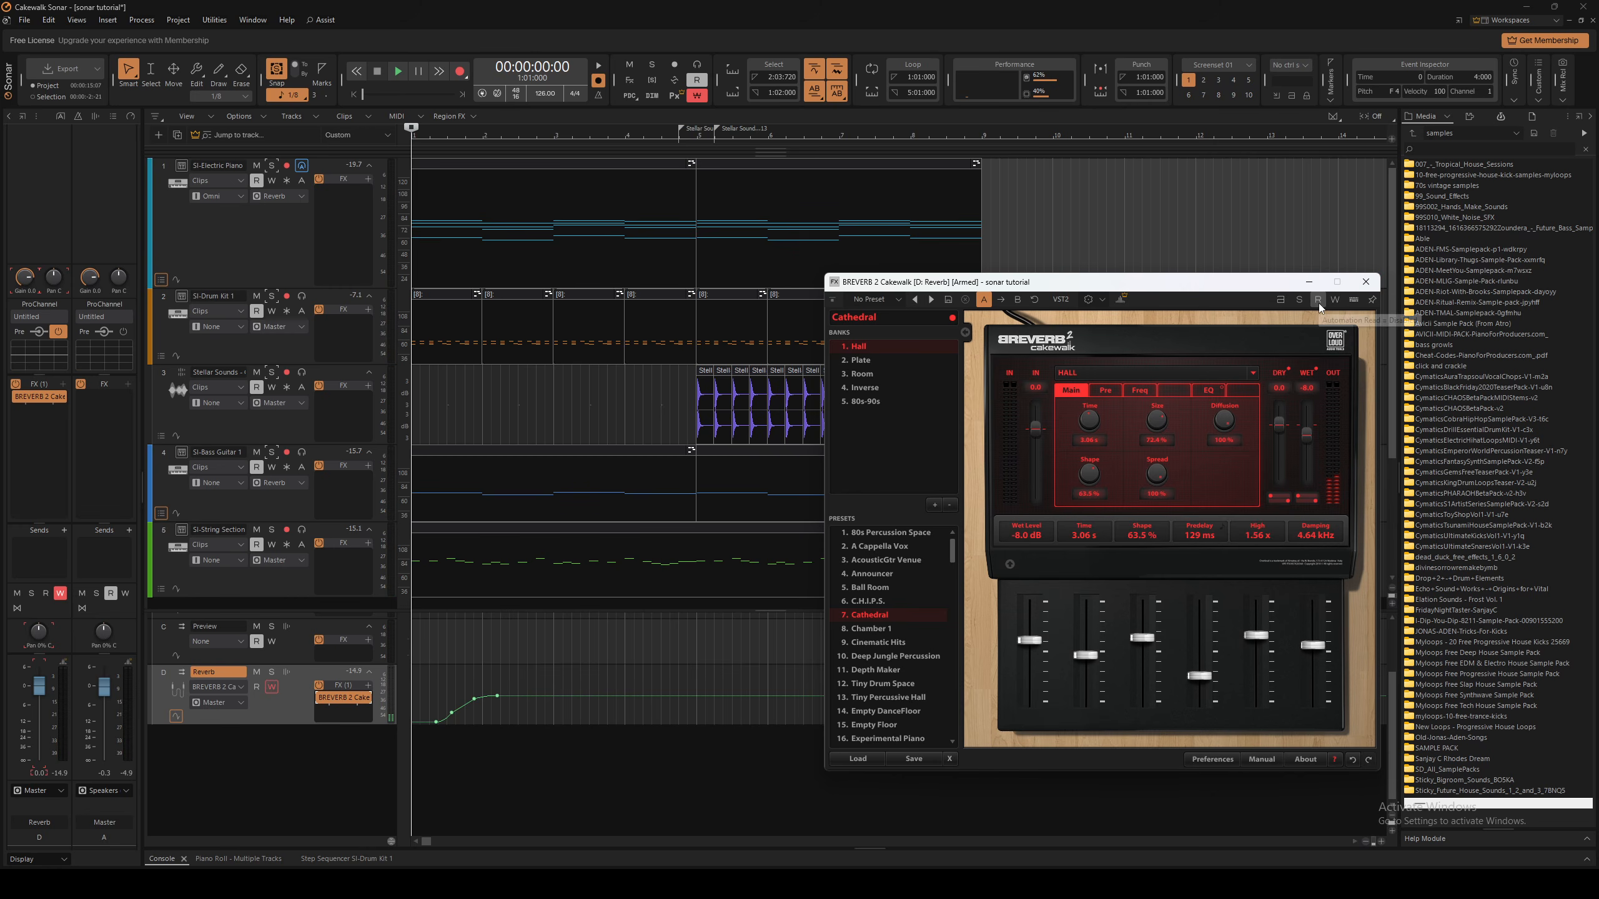
left_click(1364, 281)
Reshape the recorded wet level envelope on the Reverb bus, and enlarge the bus strip to show the curve
scroll(511, 705, "up", 2, "ctrl")
left_click_drag(572, 706, 602, 687)
left_click_drag(294, 723, 294, 781)
scroll(398, 545, "down", 2)
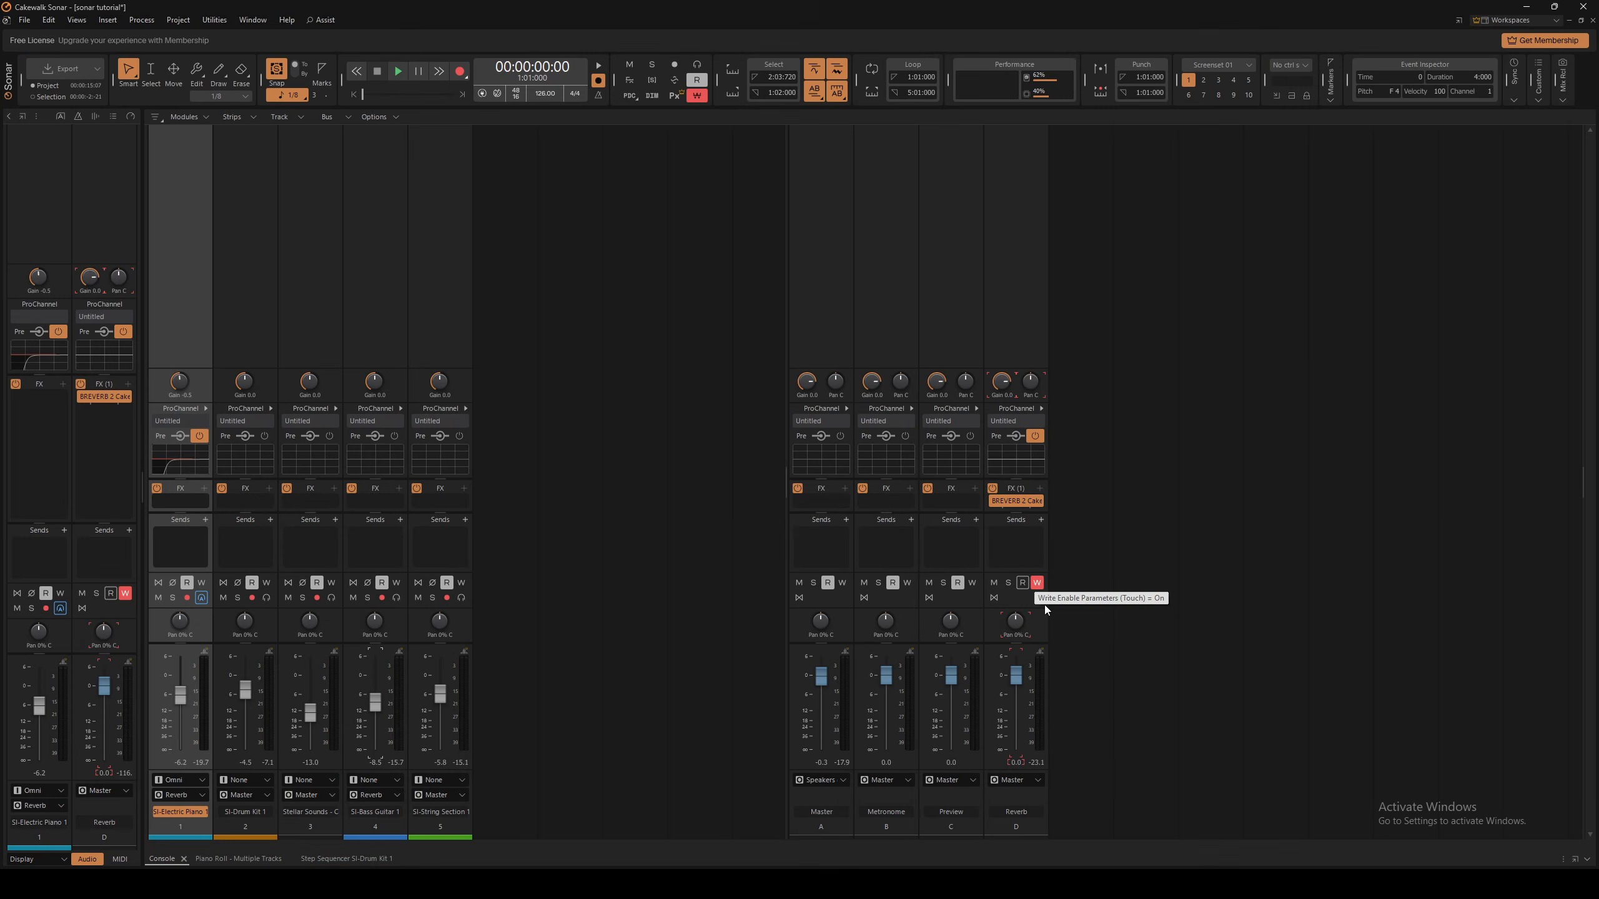
Turn off automation write on the Reverb bus, and play the project from near the start to hear the wet level automation
left_click(1037, 582)
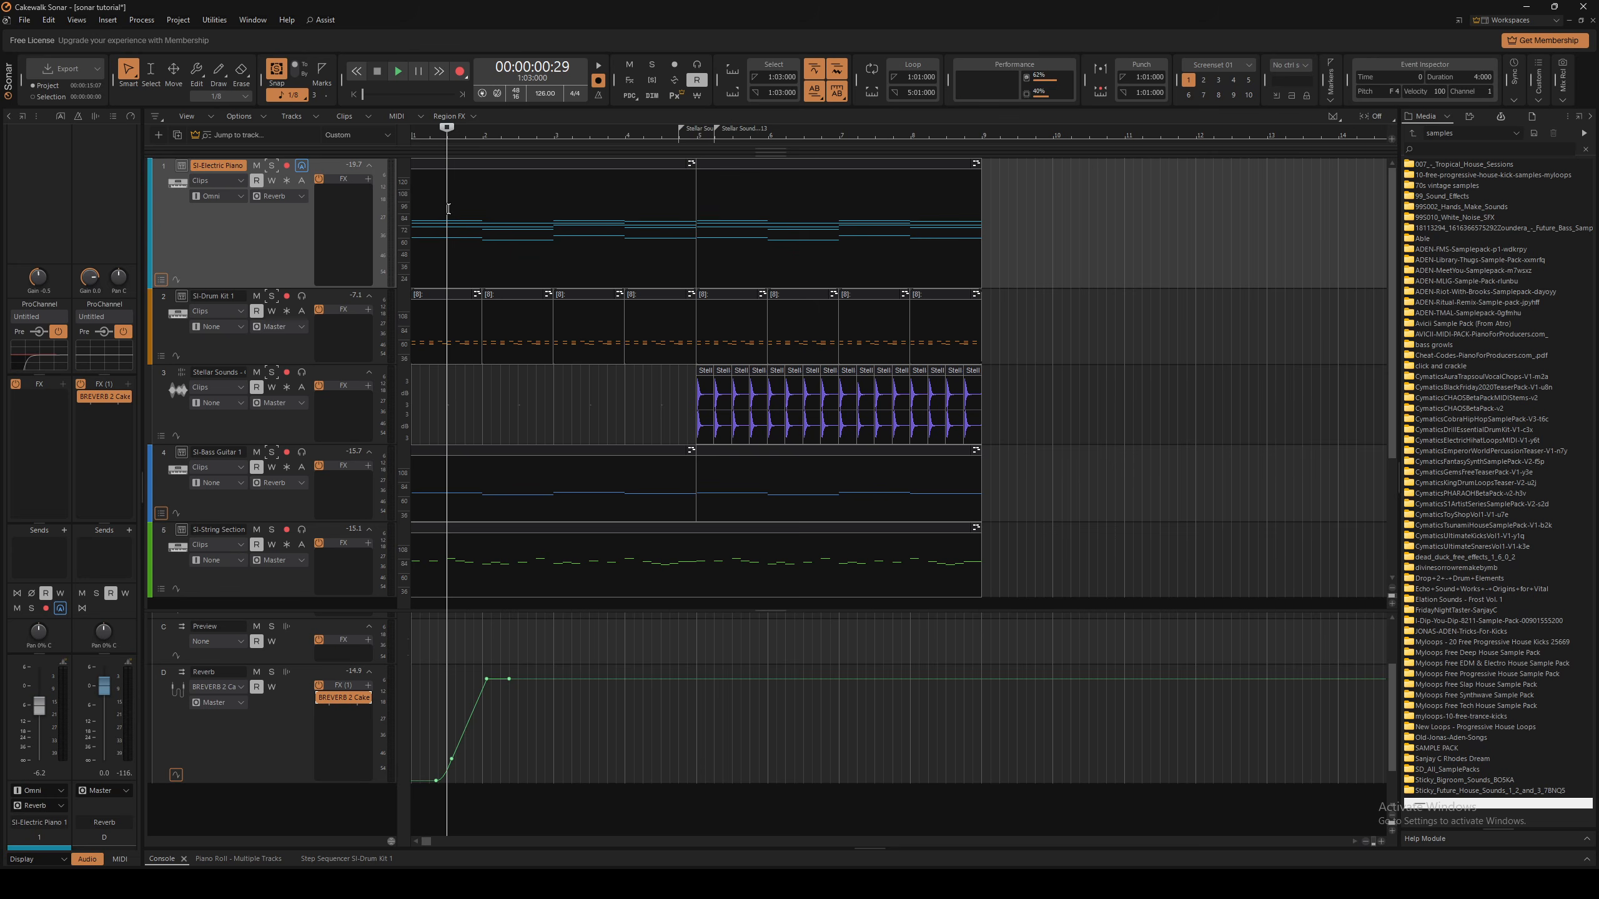
left_click(429, 420)
key("space")
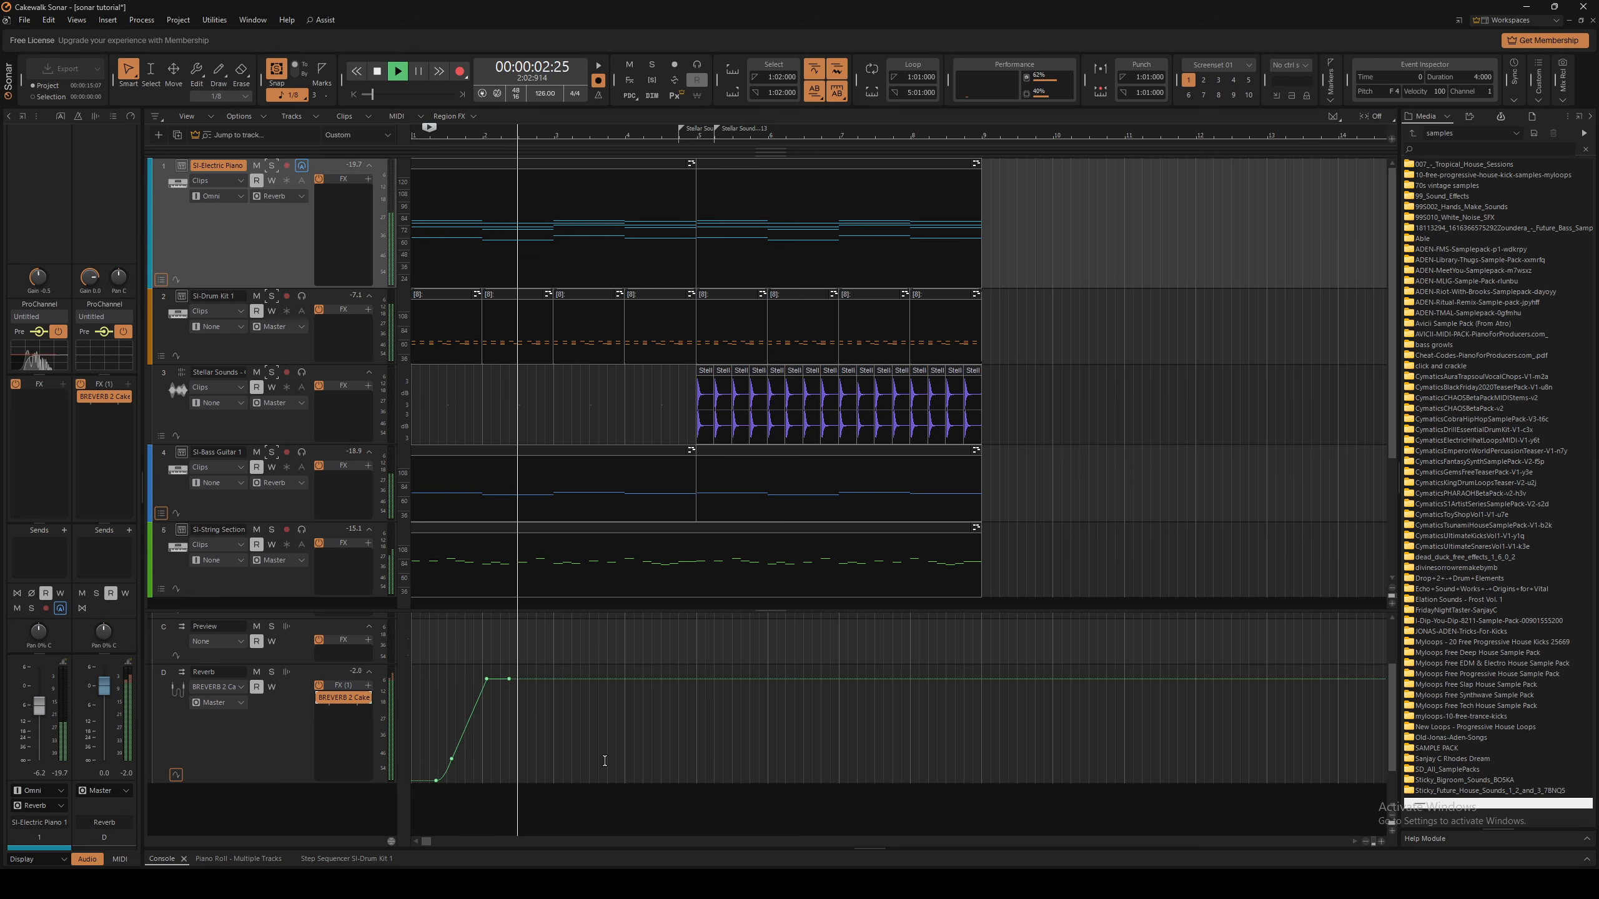
key("space")
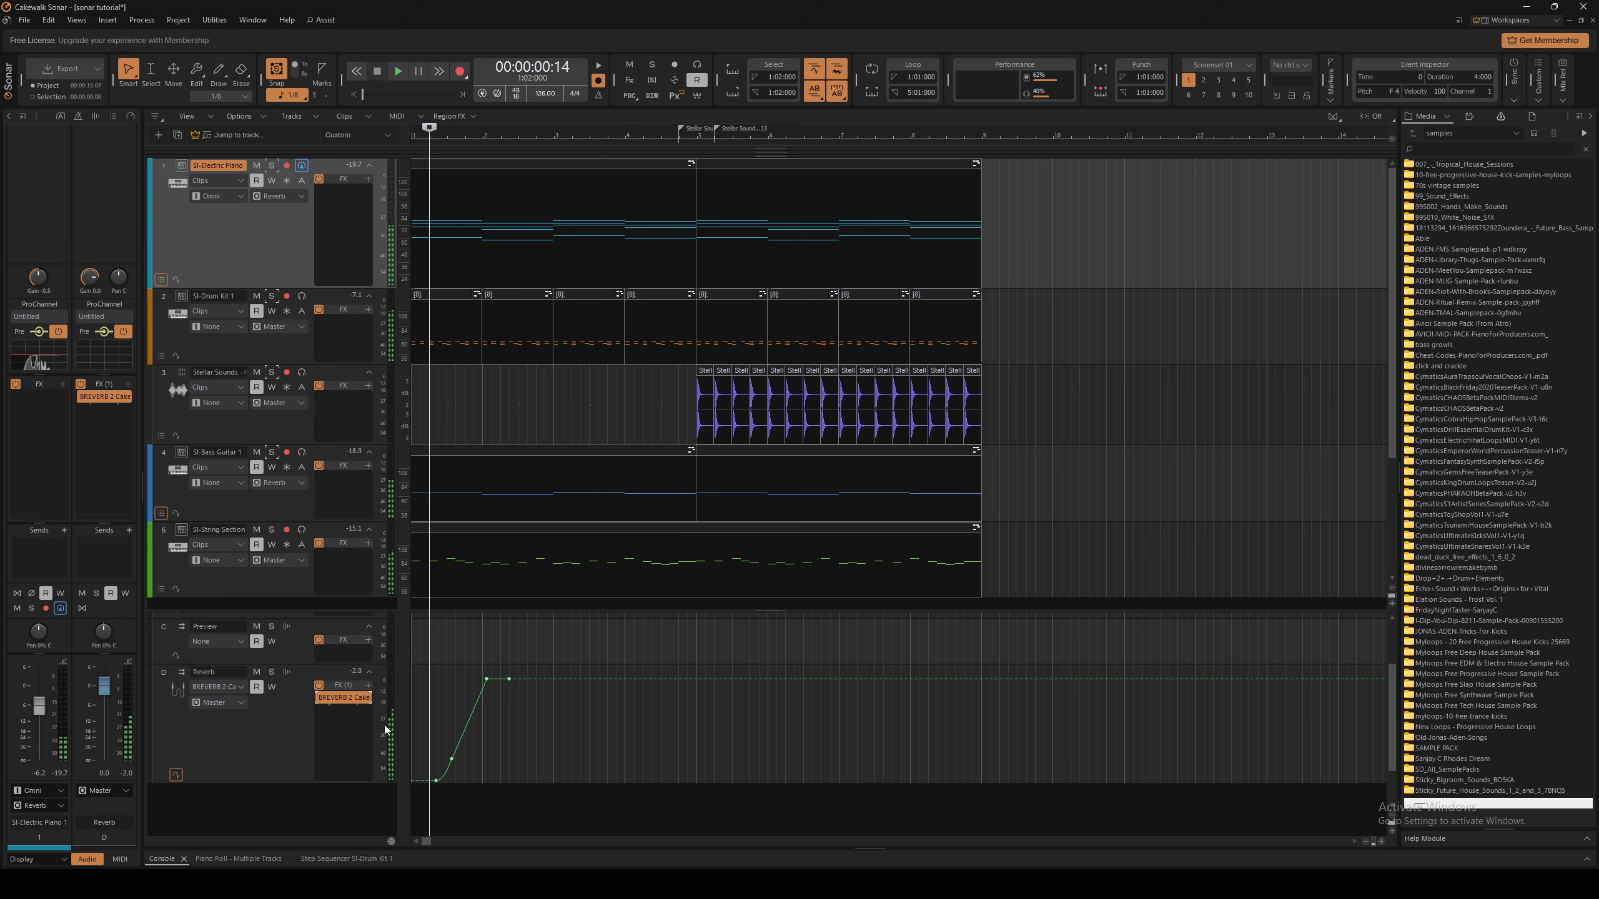
Turn off automation read on the Reverb bus, and play the same passage again without the automation
left_click(259, 687)
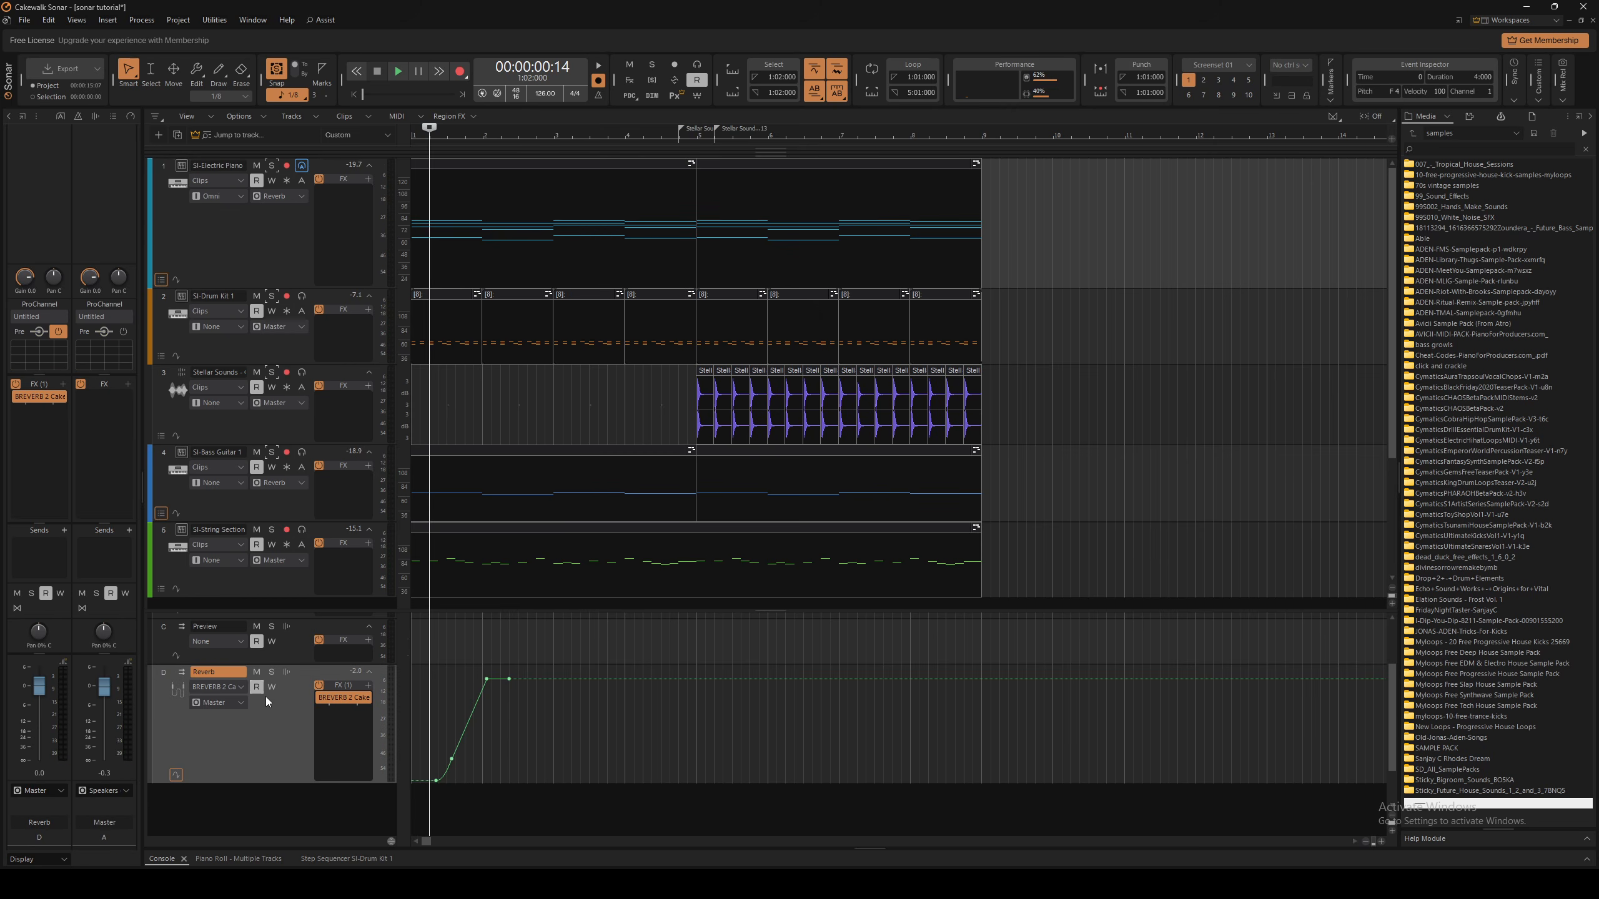
left_click(258, 688)
key("space")
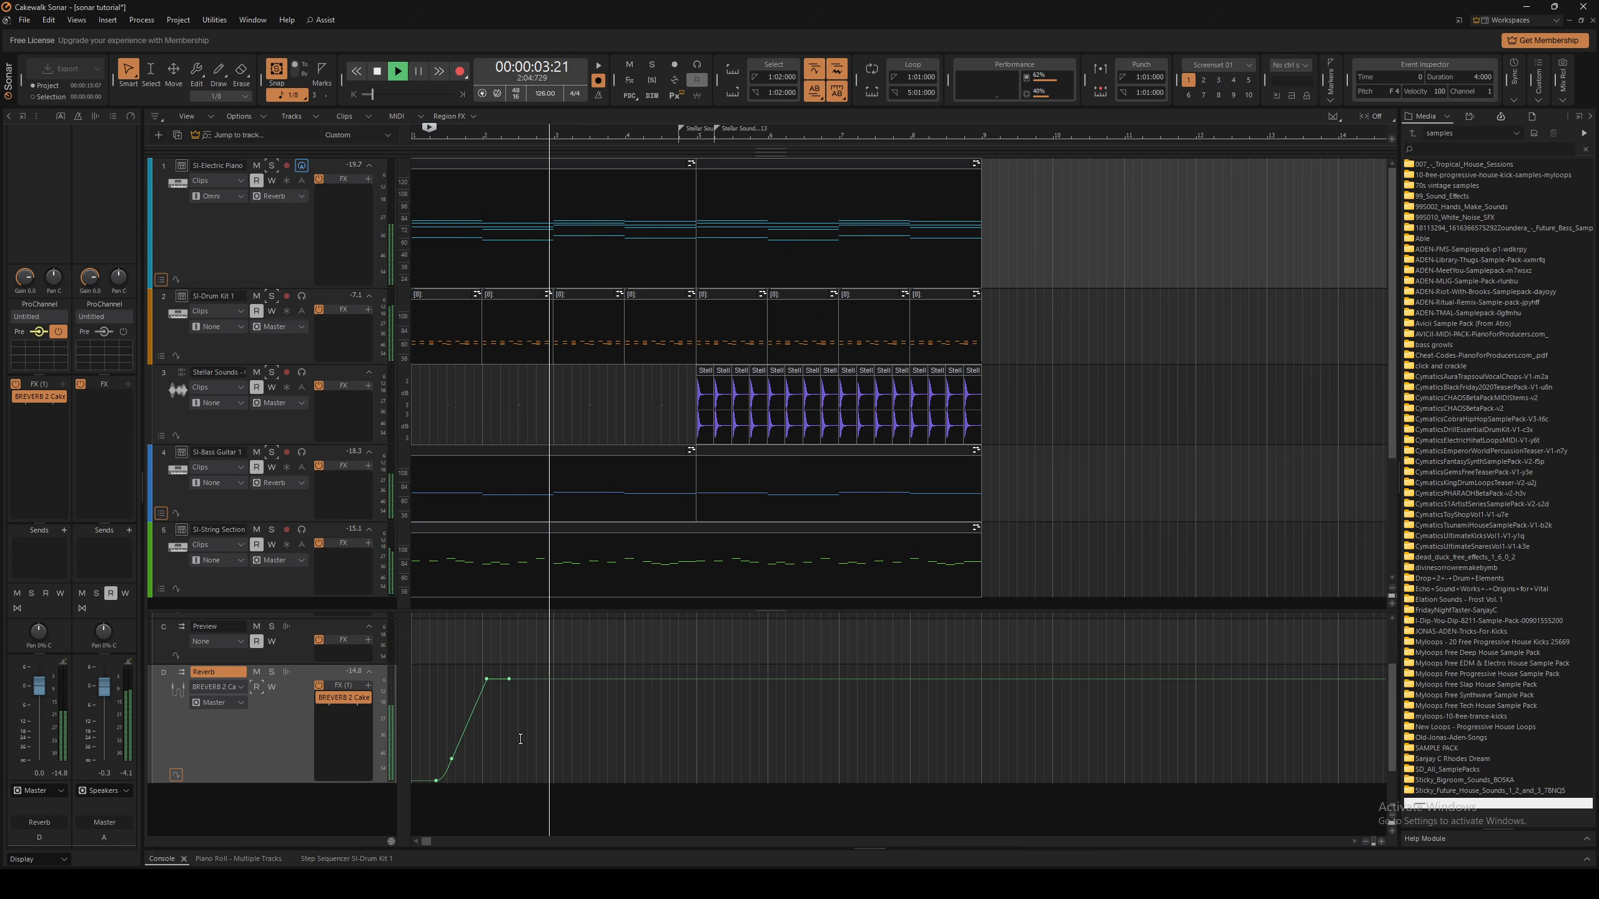
key("space")
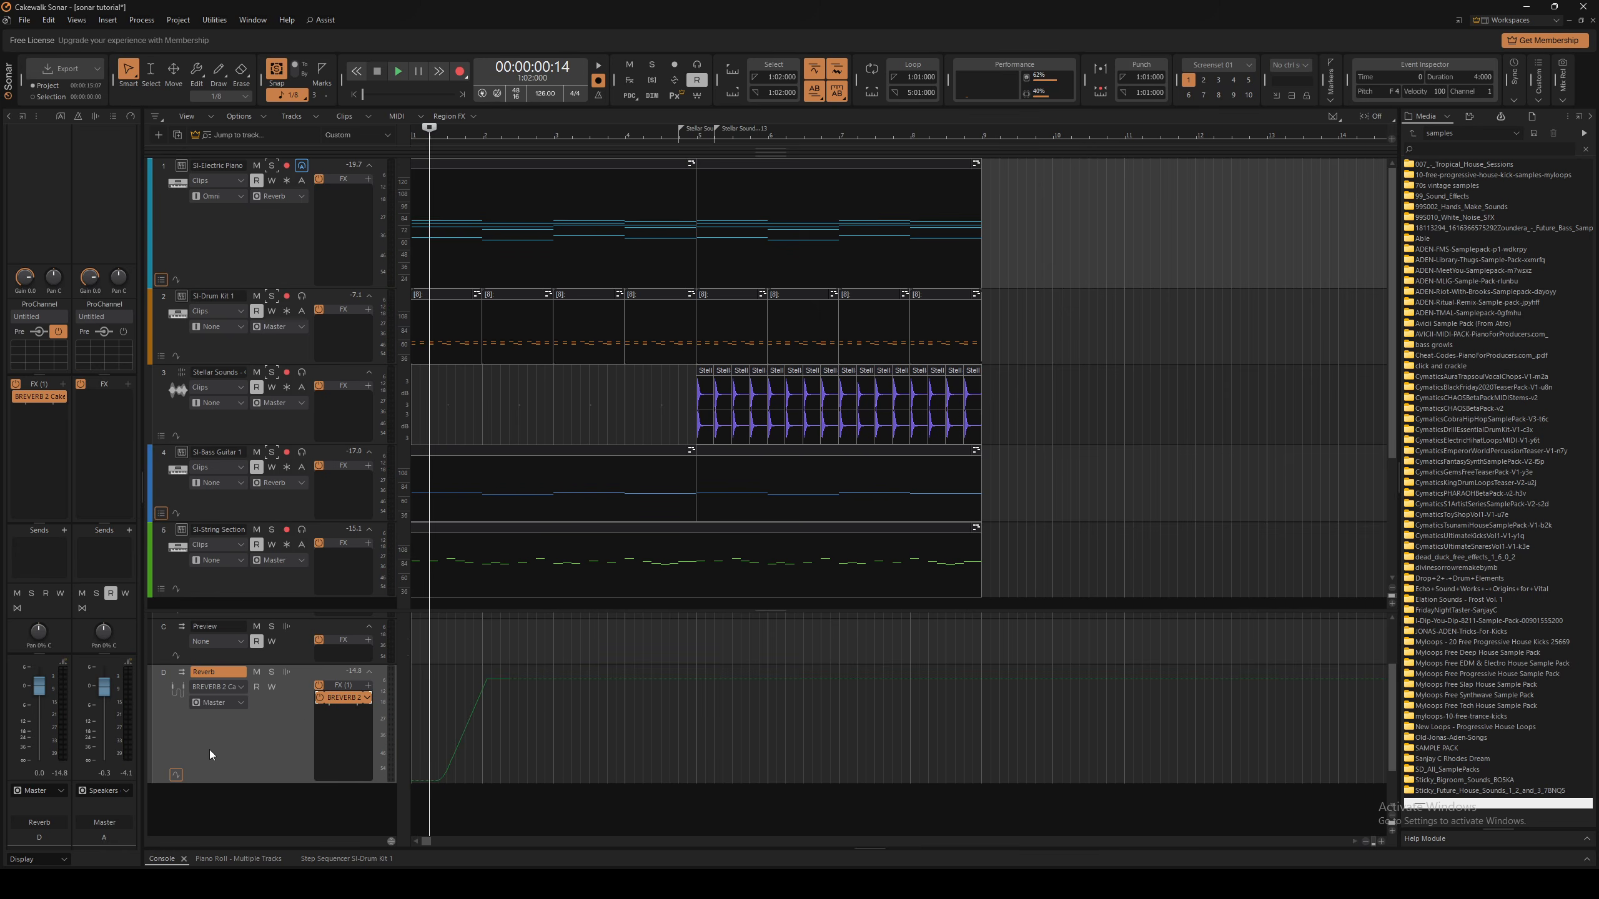
Delete the Reverb bus
right_click(210, 737)
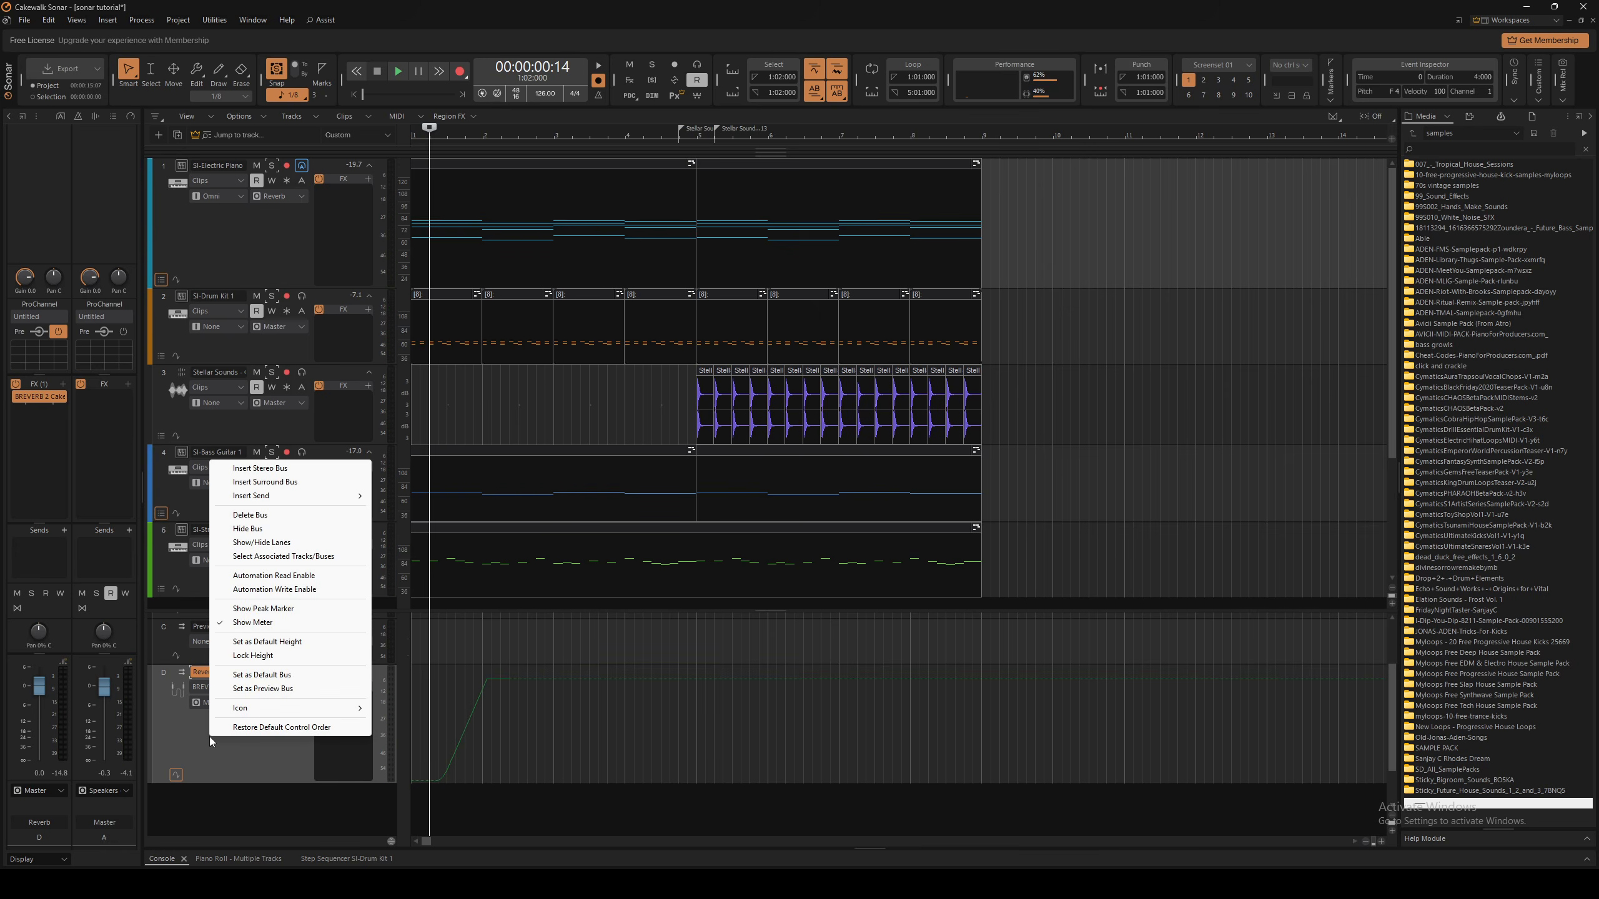
left_click(250, 515)
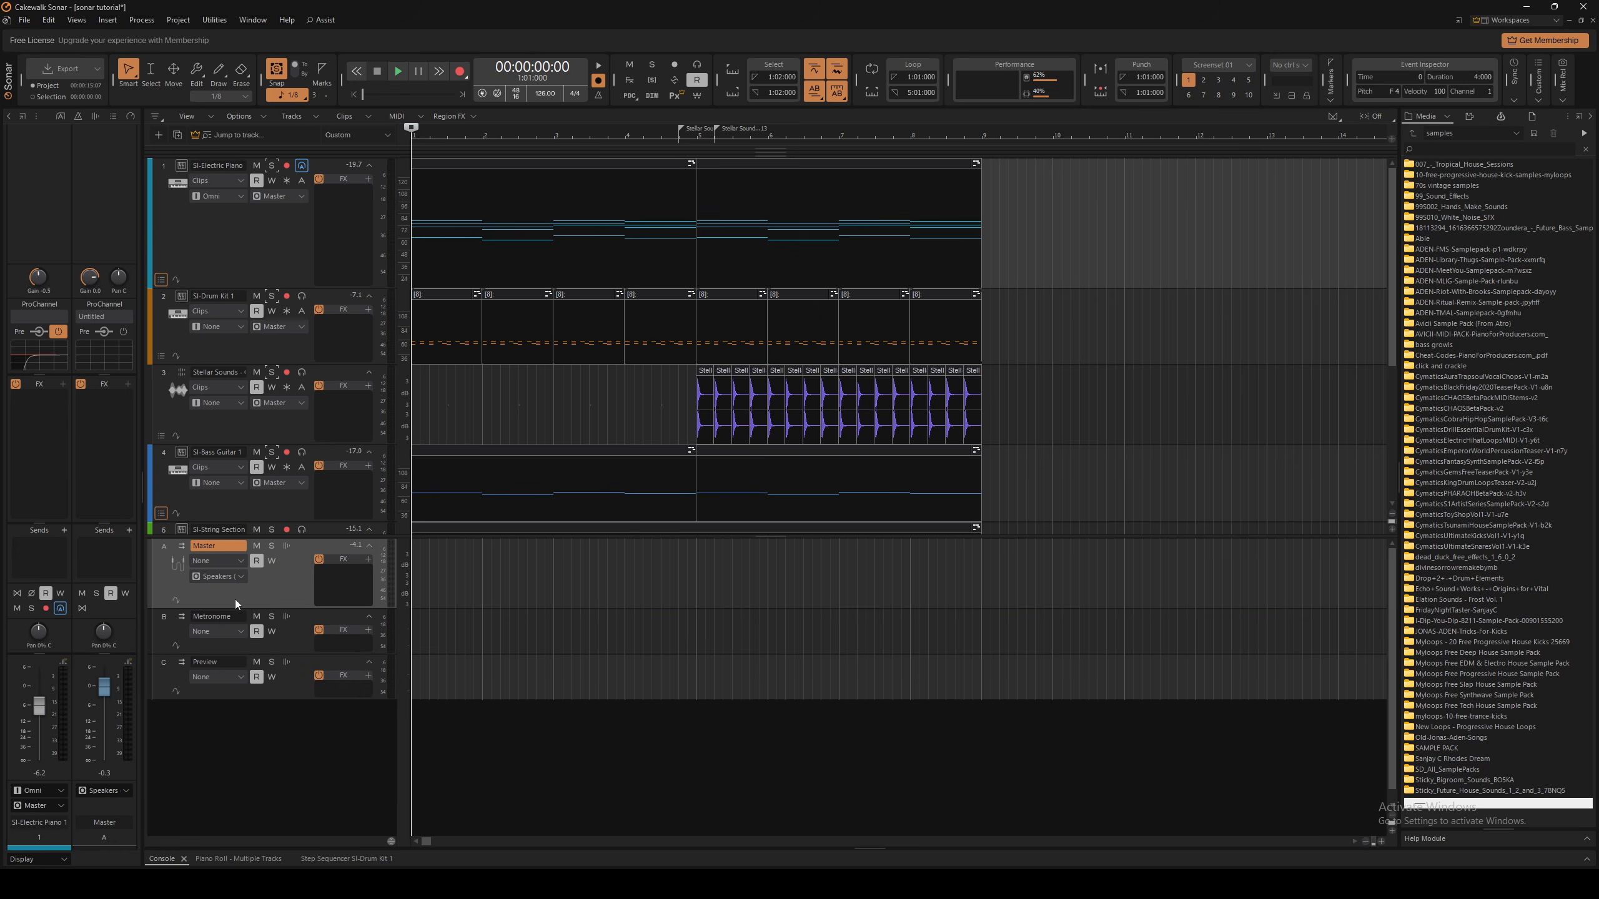
left_click(176, 599)
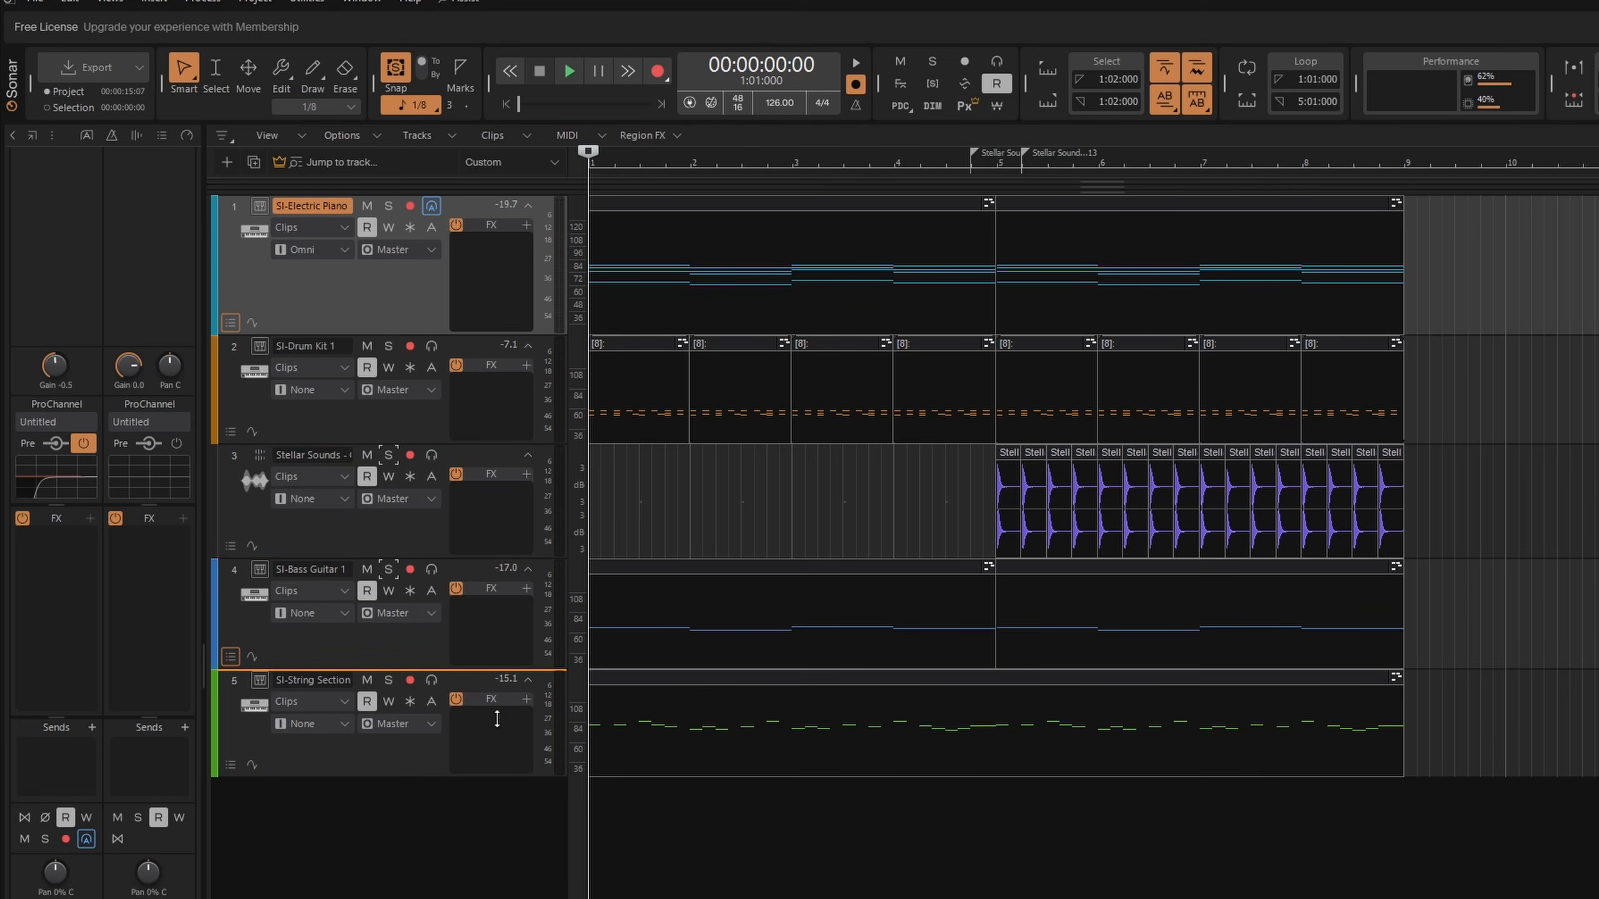
Move the SI-Electric Piano track below the SI-Bass Guitar 1 track, and return it to the first position
left_click_drag(496, 719, 497, 725)
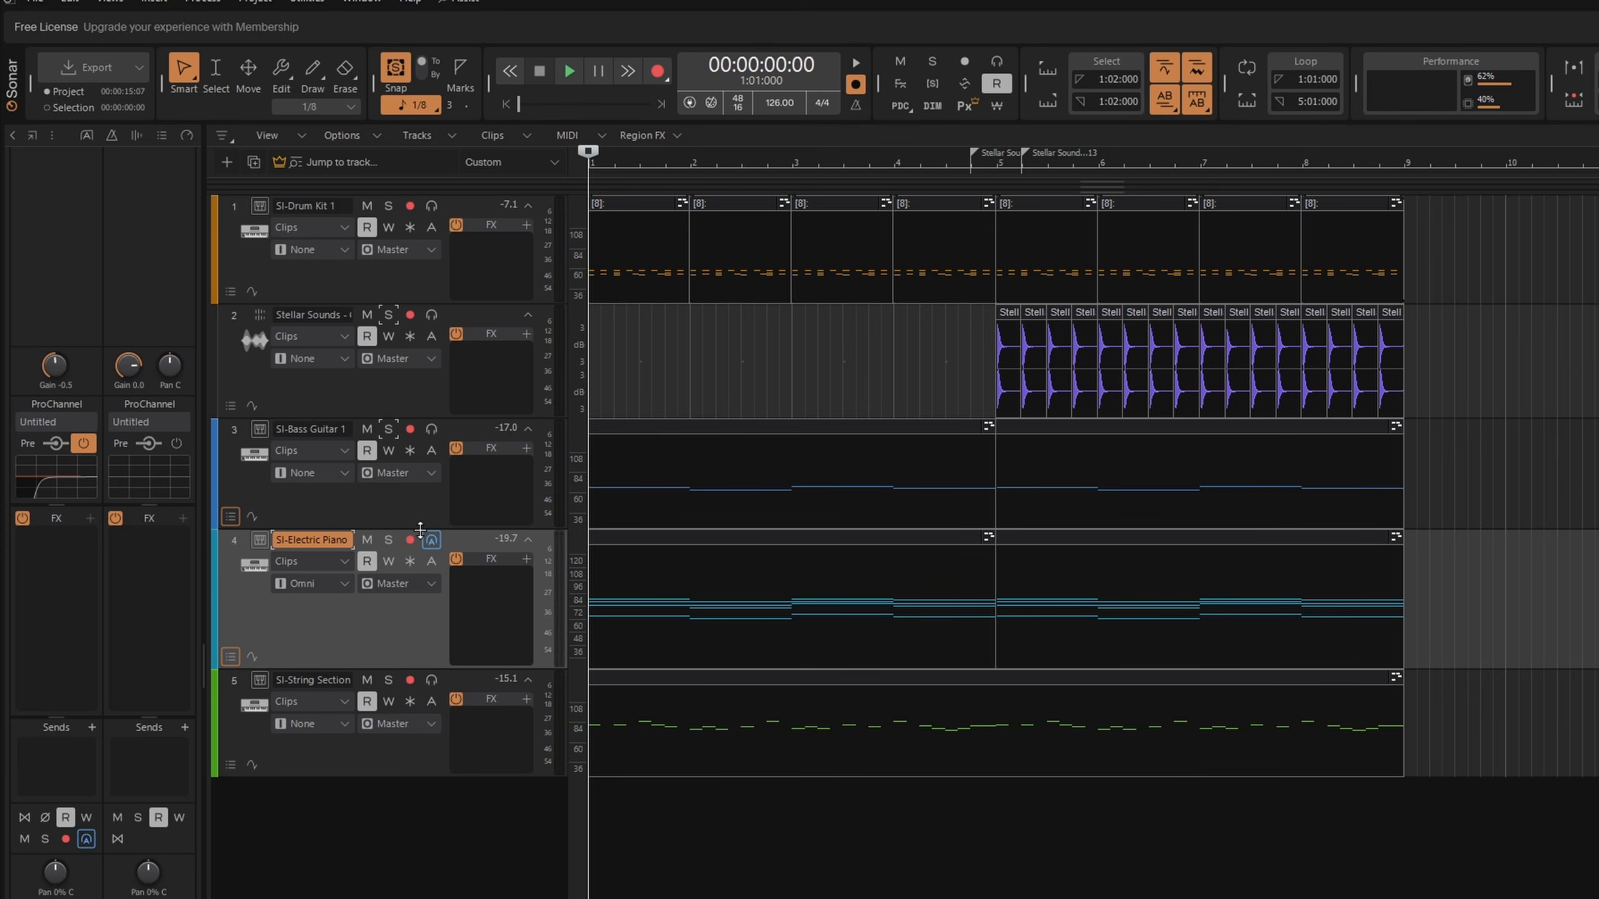
left_click_drag(493, 560, 332, 295)
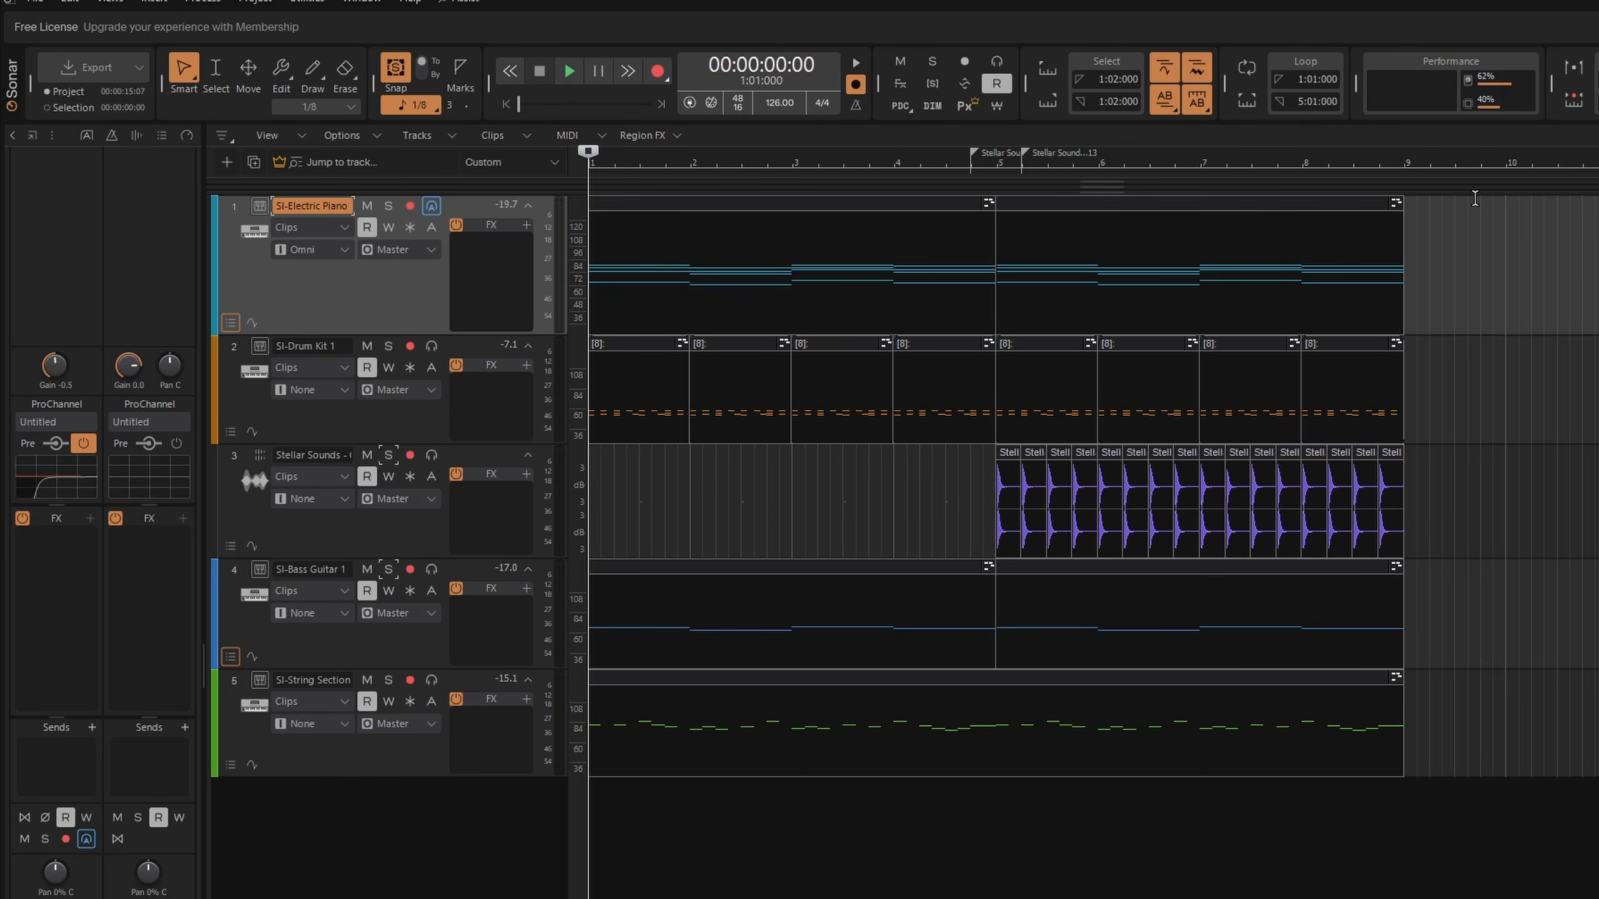
Freeze the SI-Electric Piano track to render it as audio
left_click(410, 227)
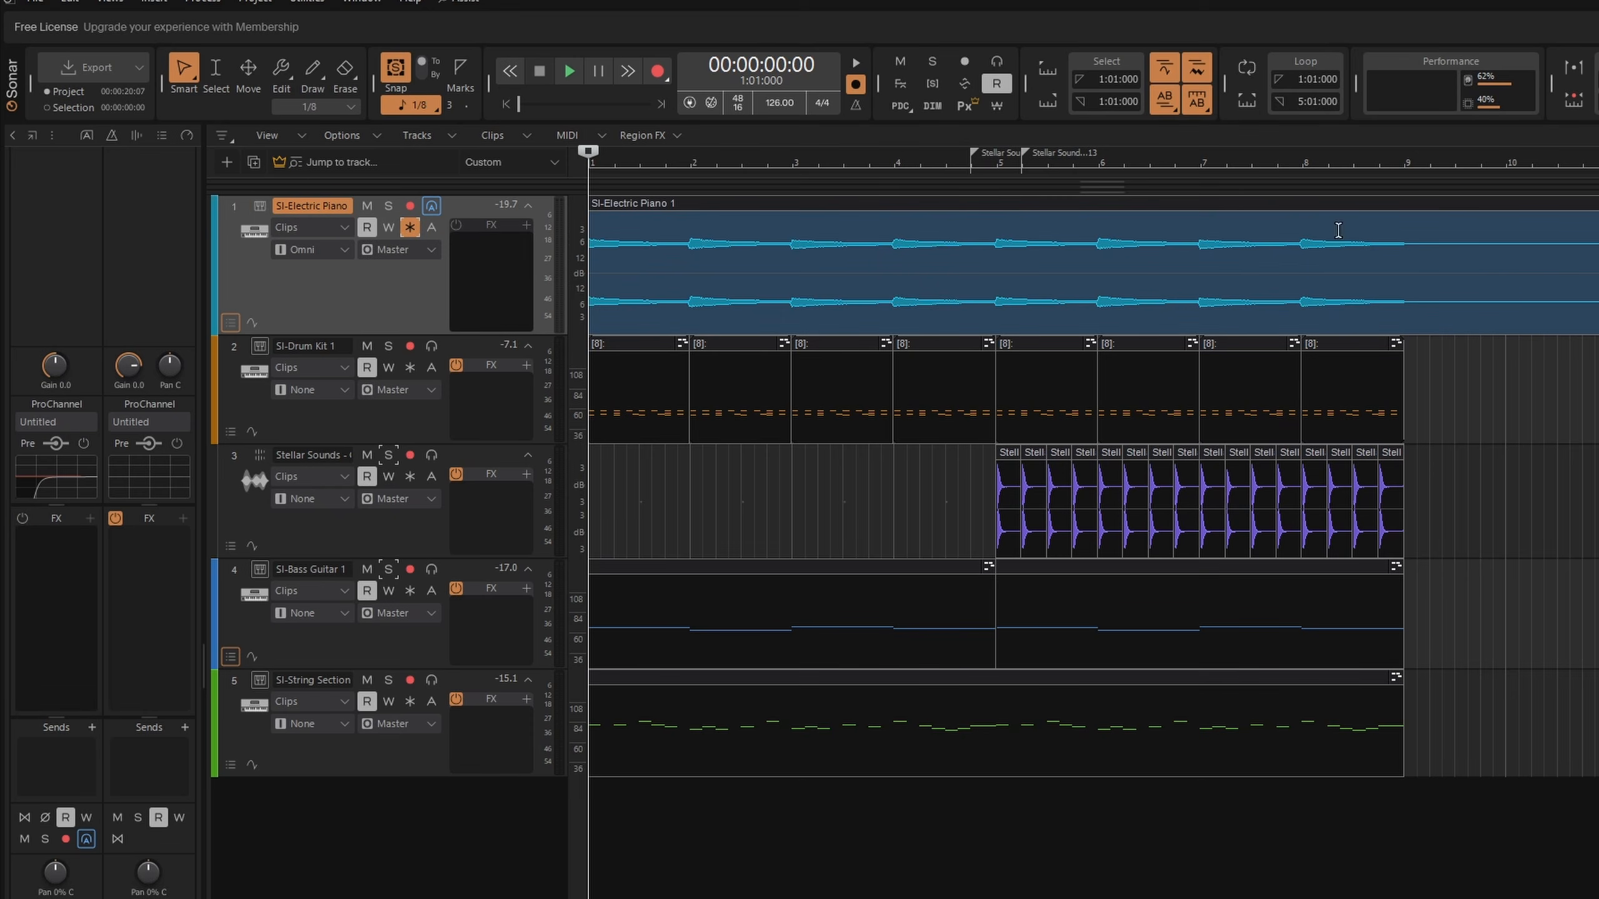
right_click(298, 280)
left_click(262, 425)
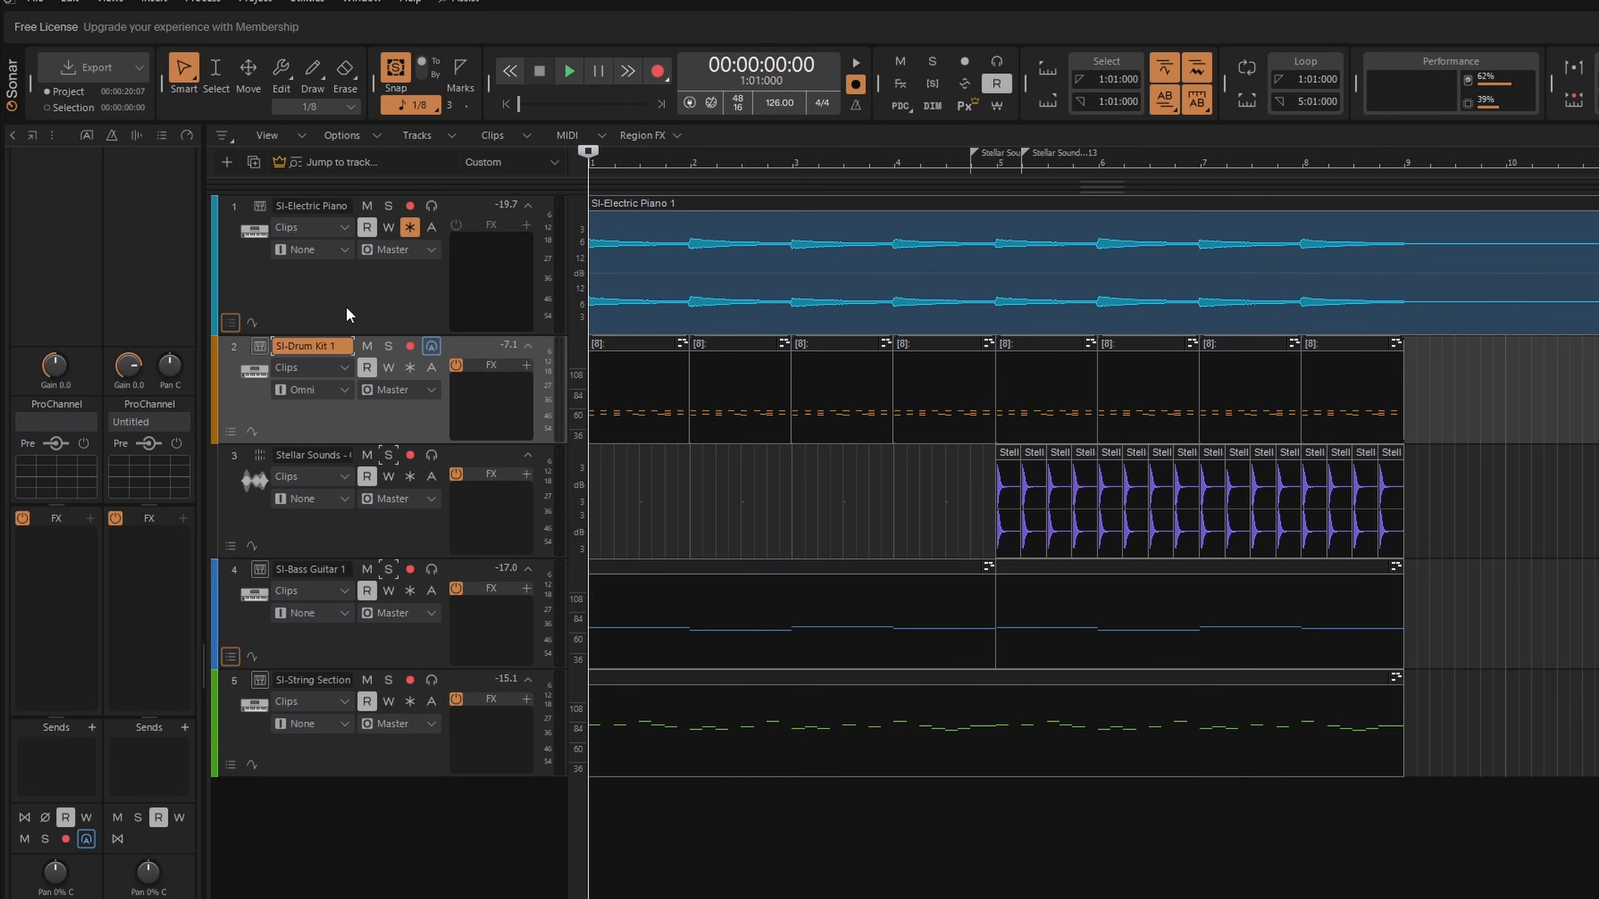
Insert an audio track above SI-Electric Piano, enlarge it, and move the frozen piano clip onto it
right_click(346, 288)
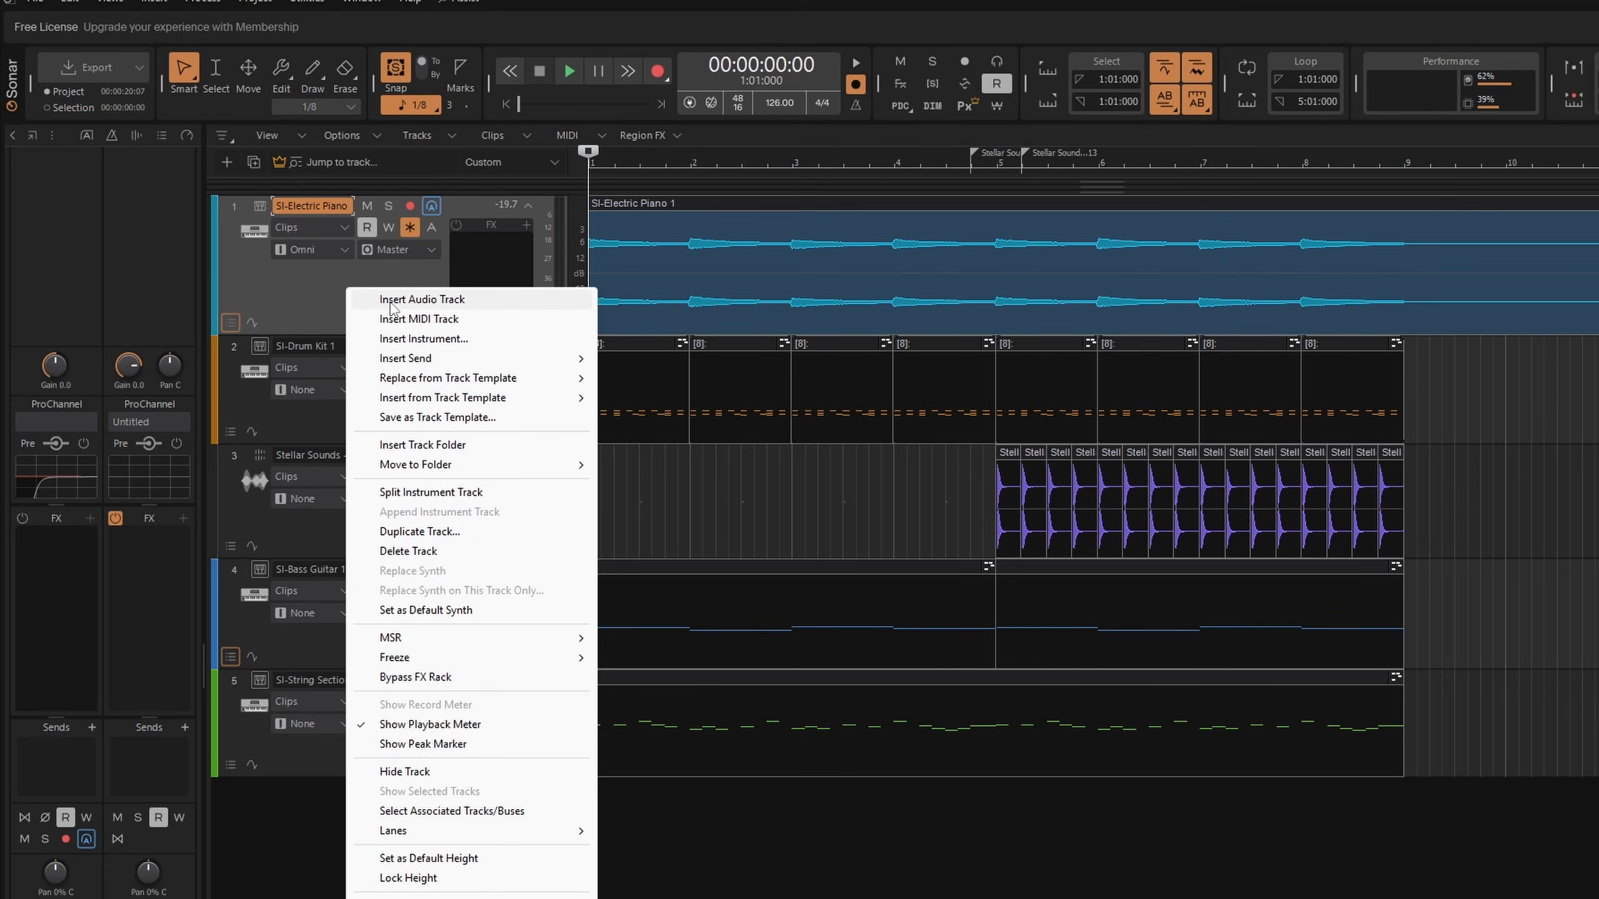
left_click(392, 301)
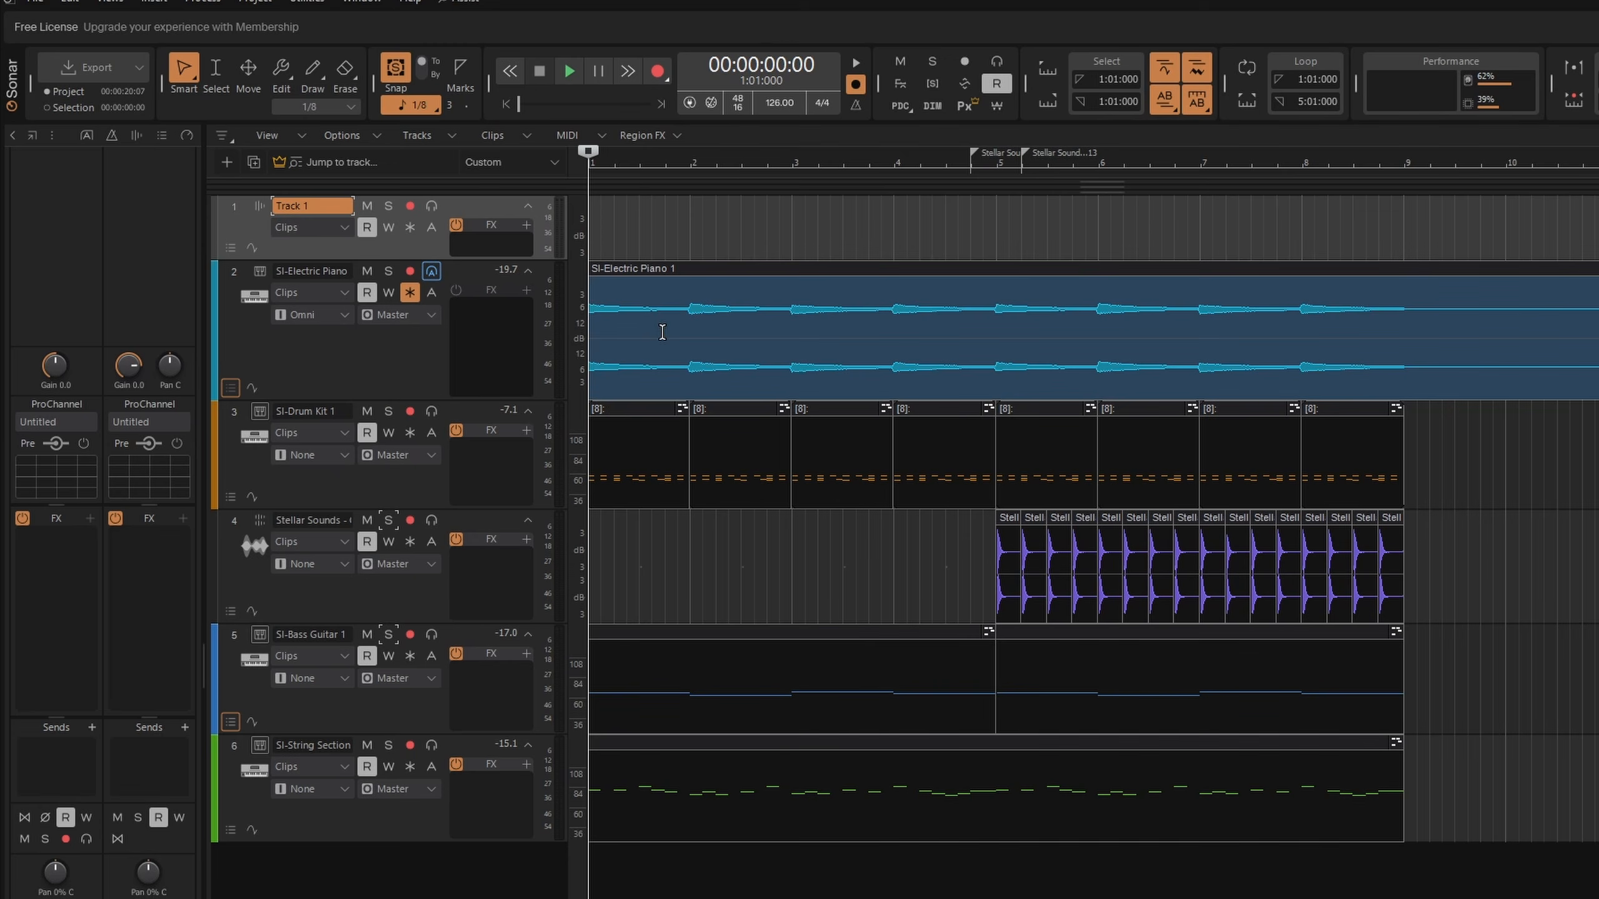
left_click_drag(410, 258, 420, 326)
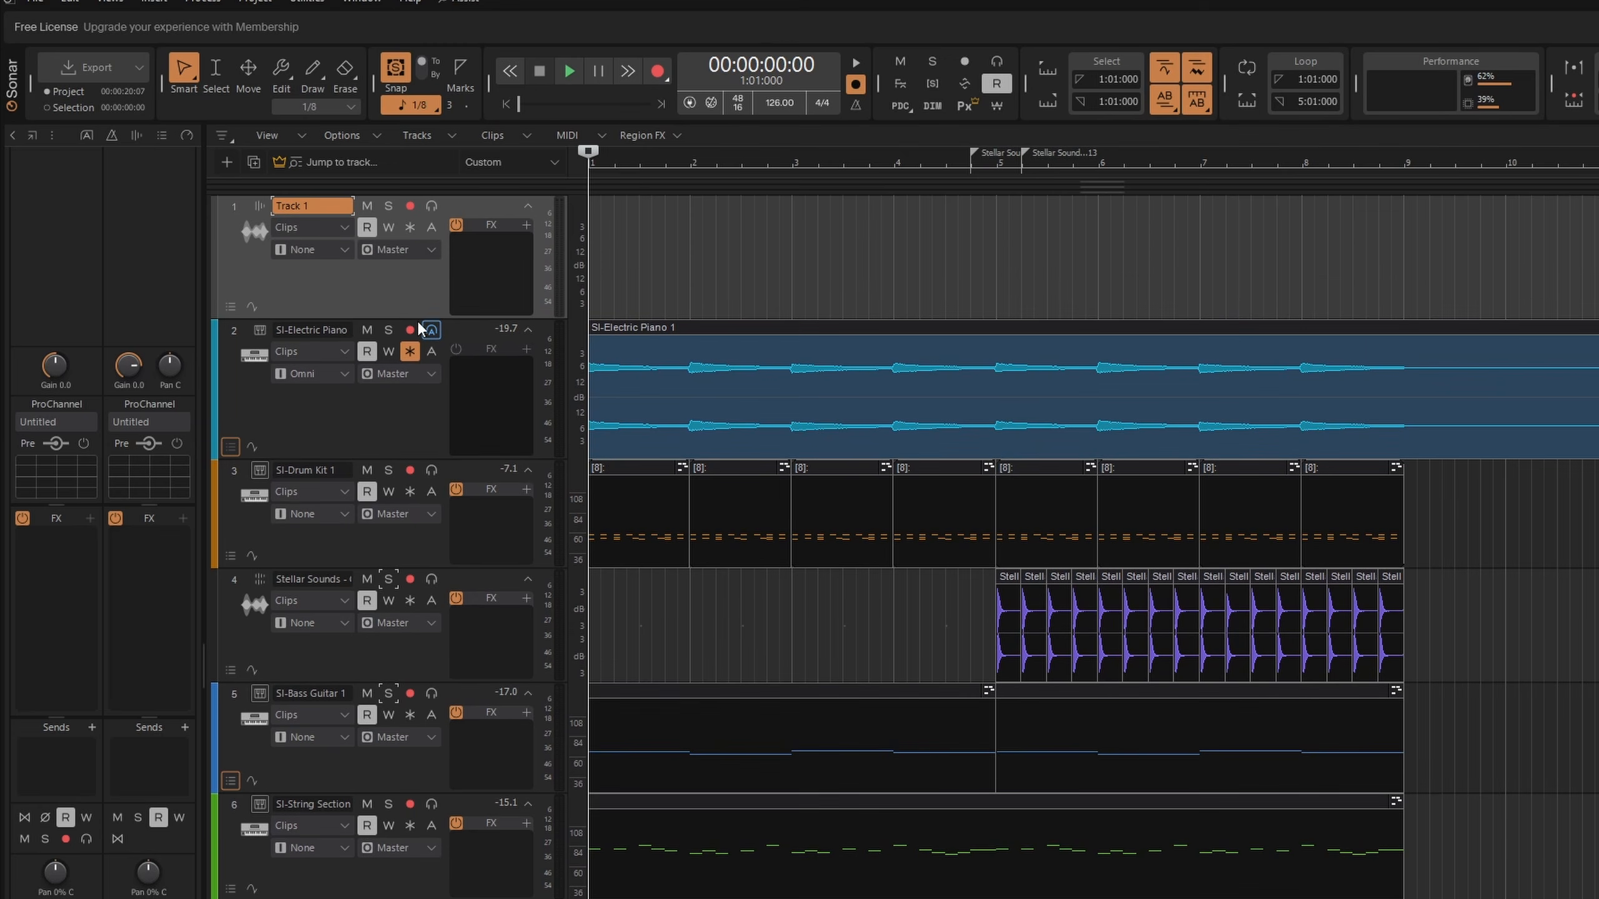
left_click(653, 328)
left_click_drag(652, 328, 648, 263)
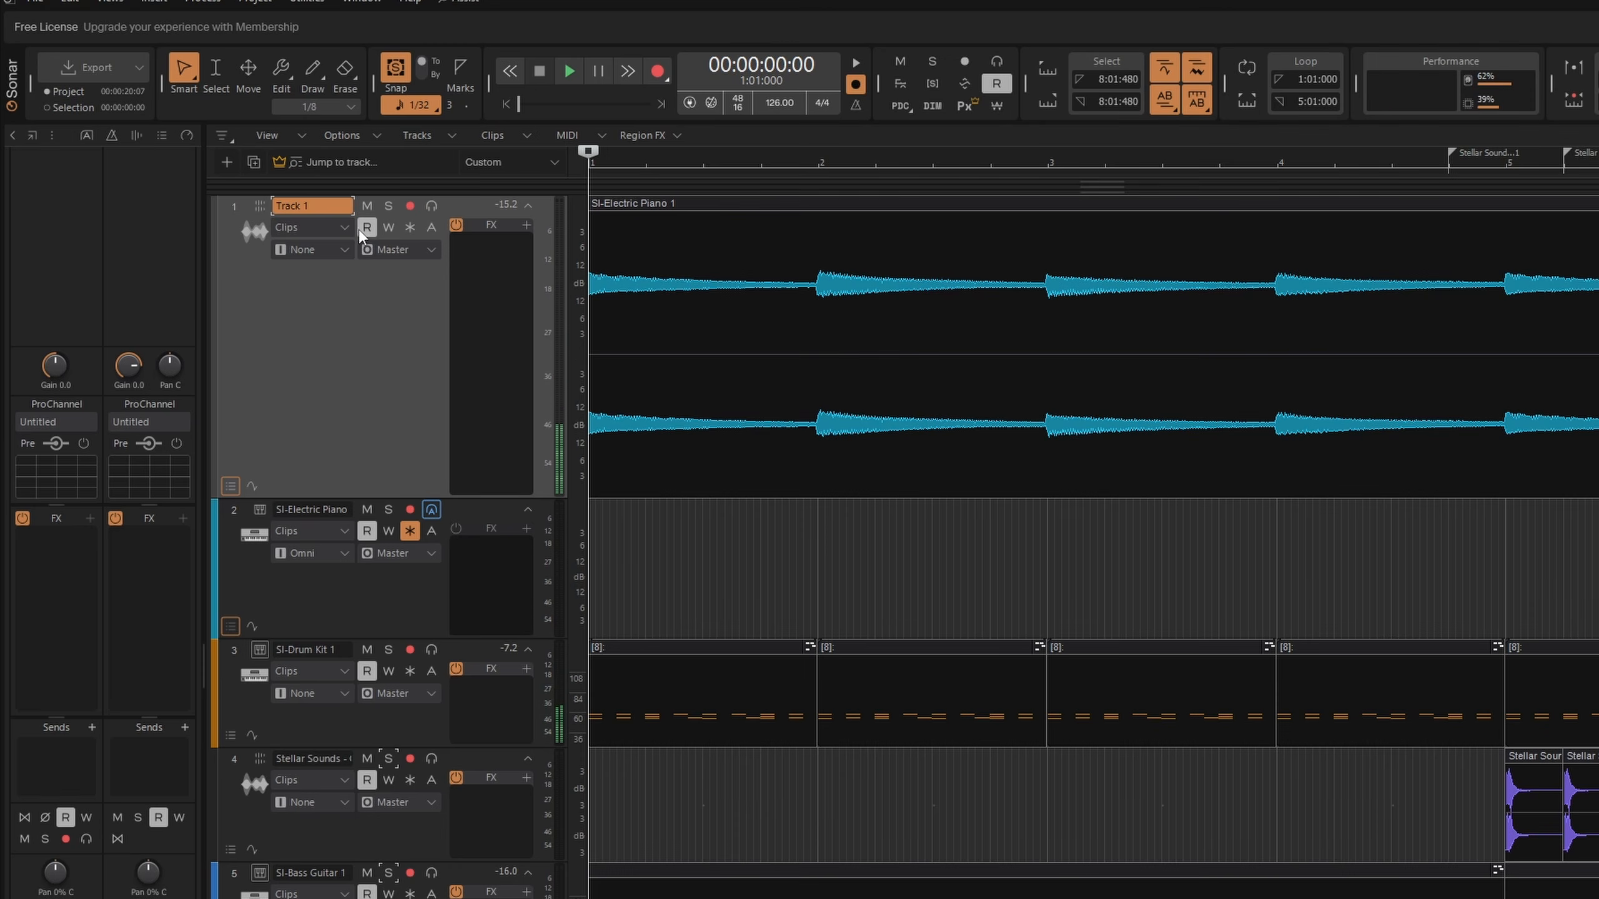
Solo Track 1, and play it briefly to hear the piano audio
left_click(385, 205)
key("space")
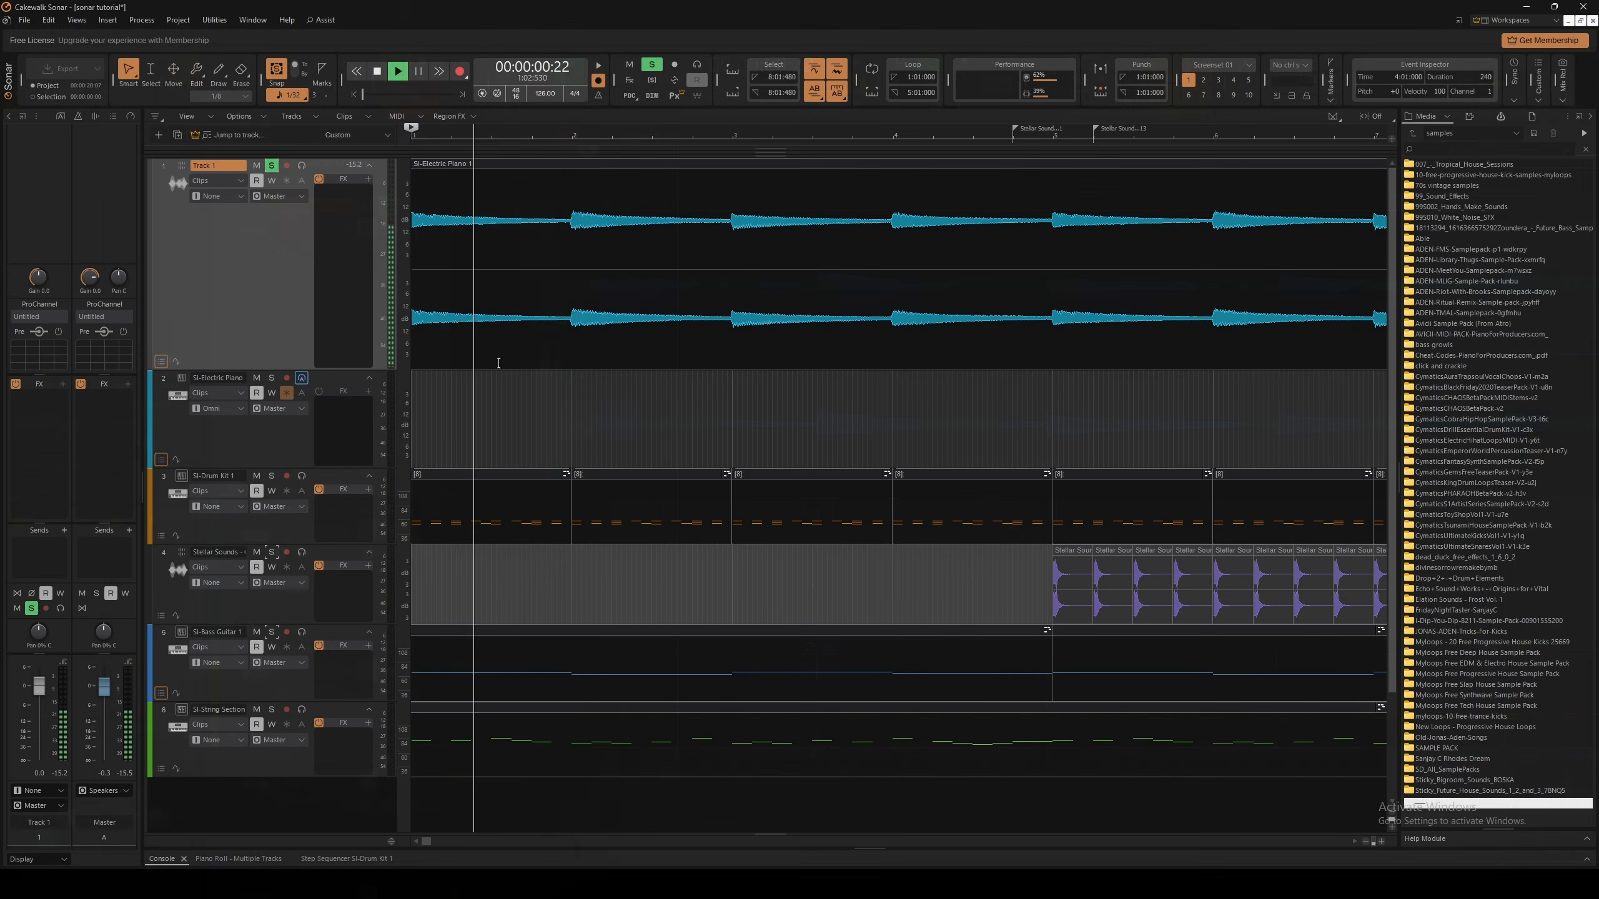
key("space")
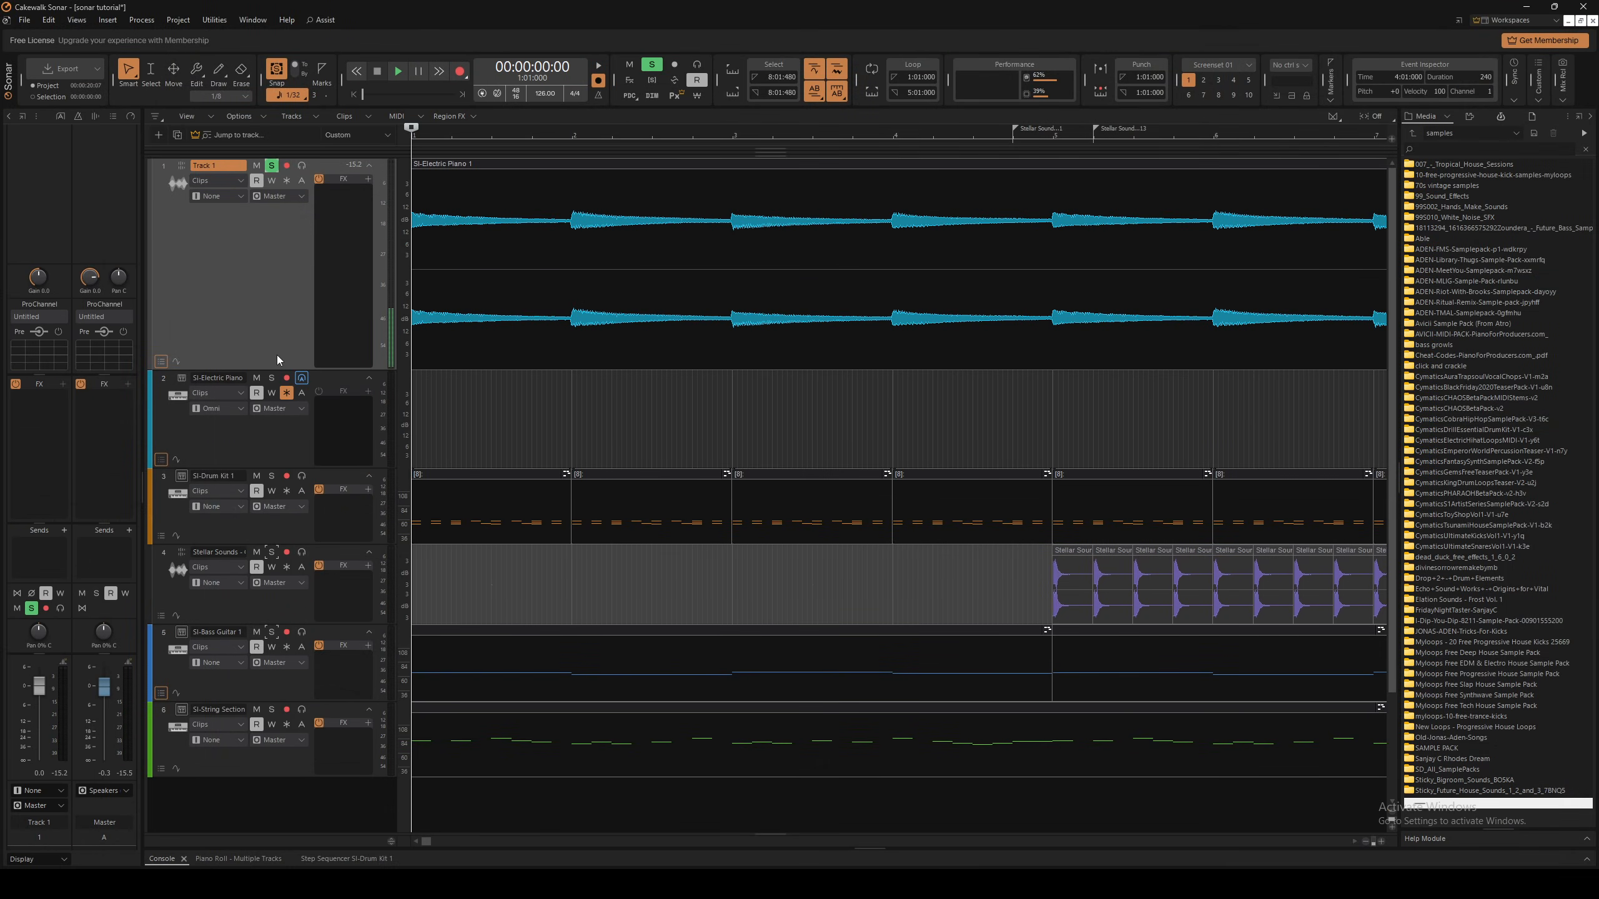
Split the piano clip on Track 1 just before measure 2, and move its first section down to the SI-Electric Piano track
left_click_drag(259, 367, 256, 336)
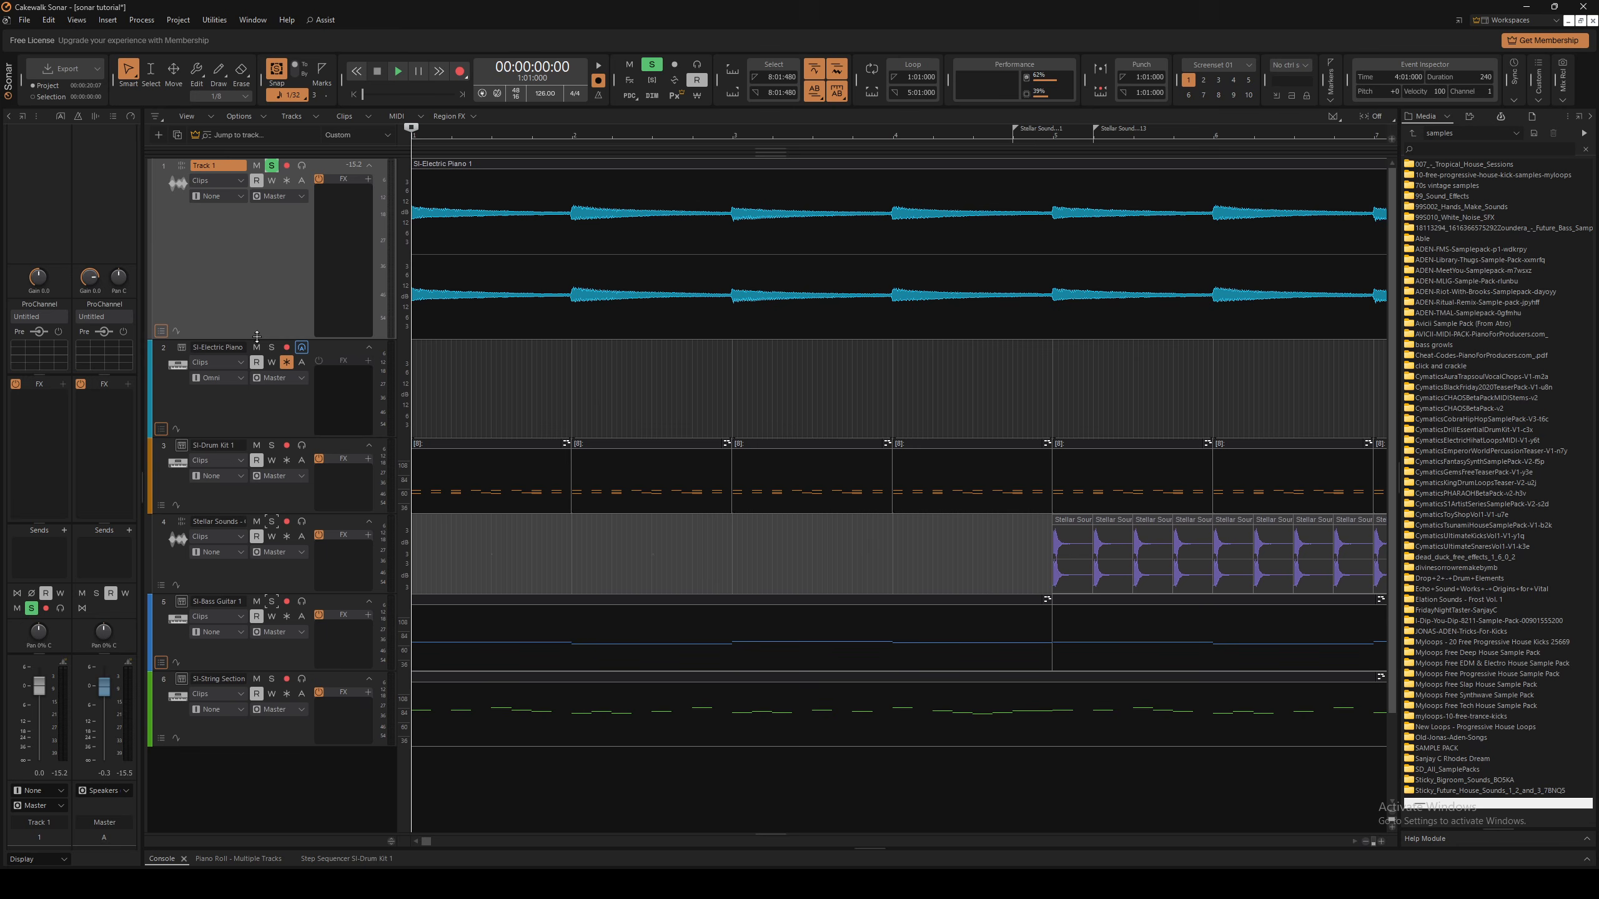
left_click(565, 315, "alt")
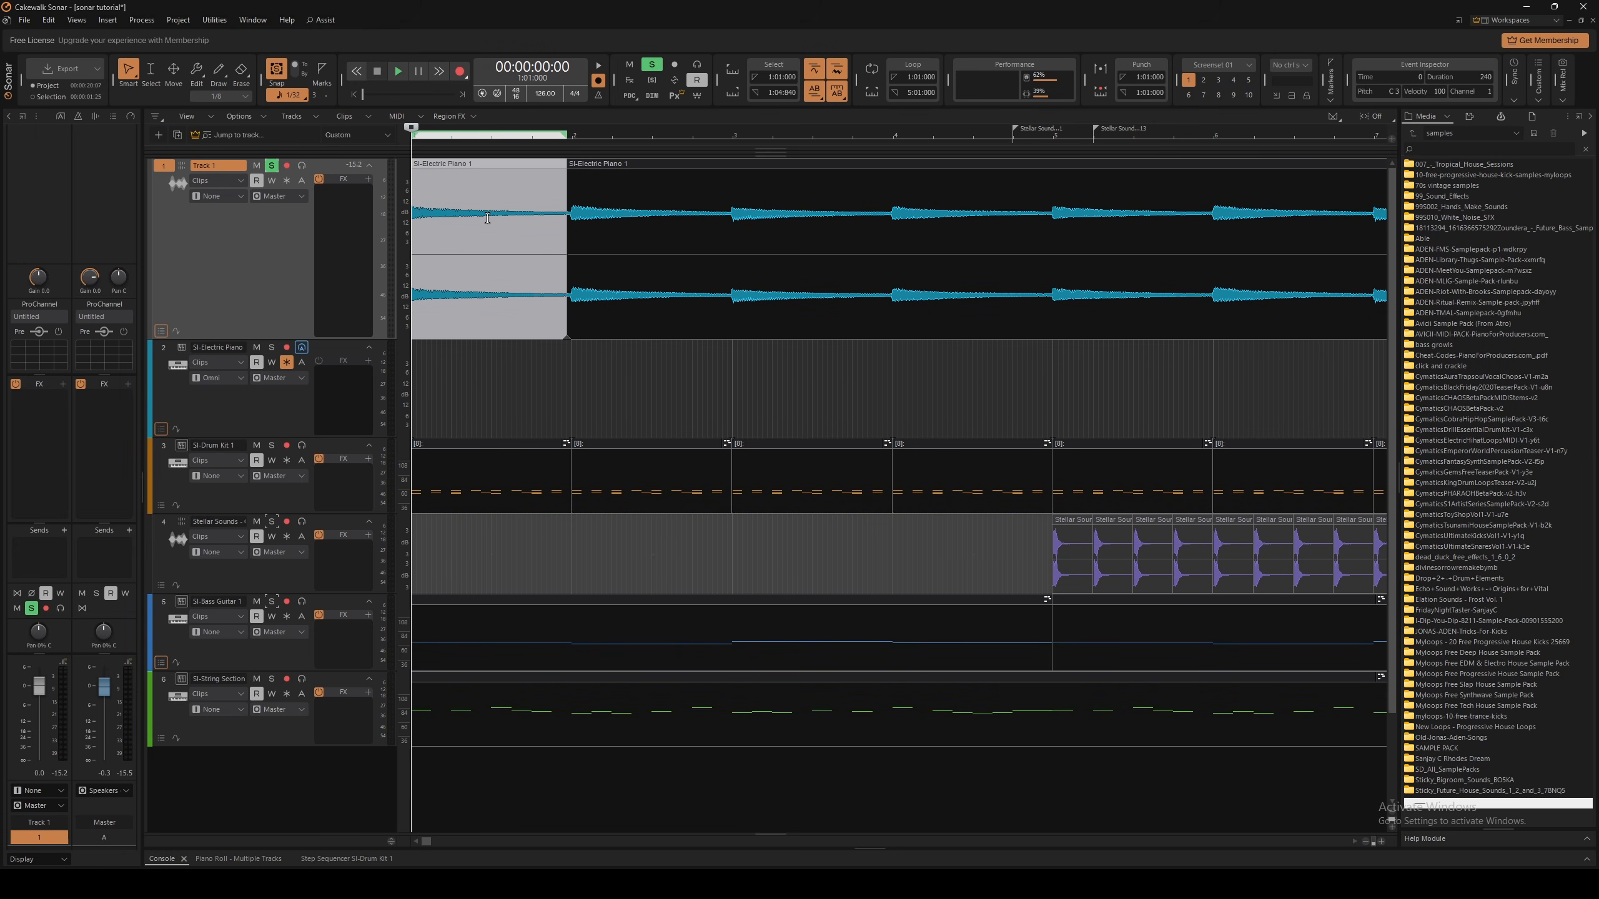
left_click(665, 160)
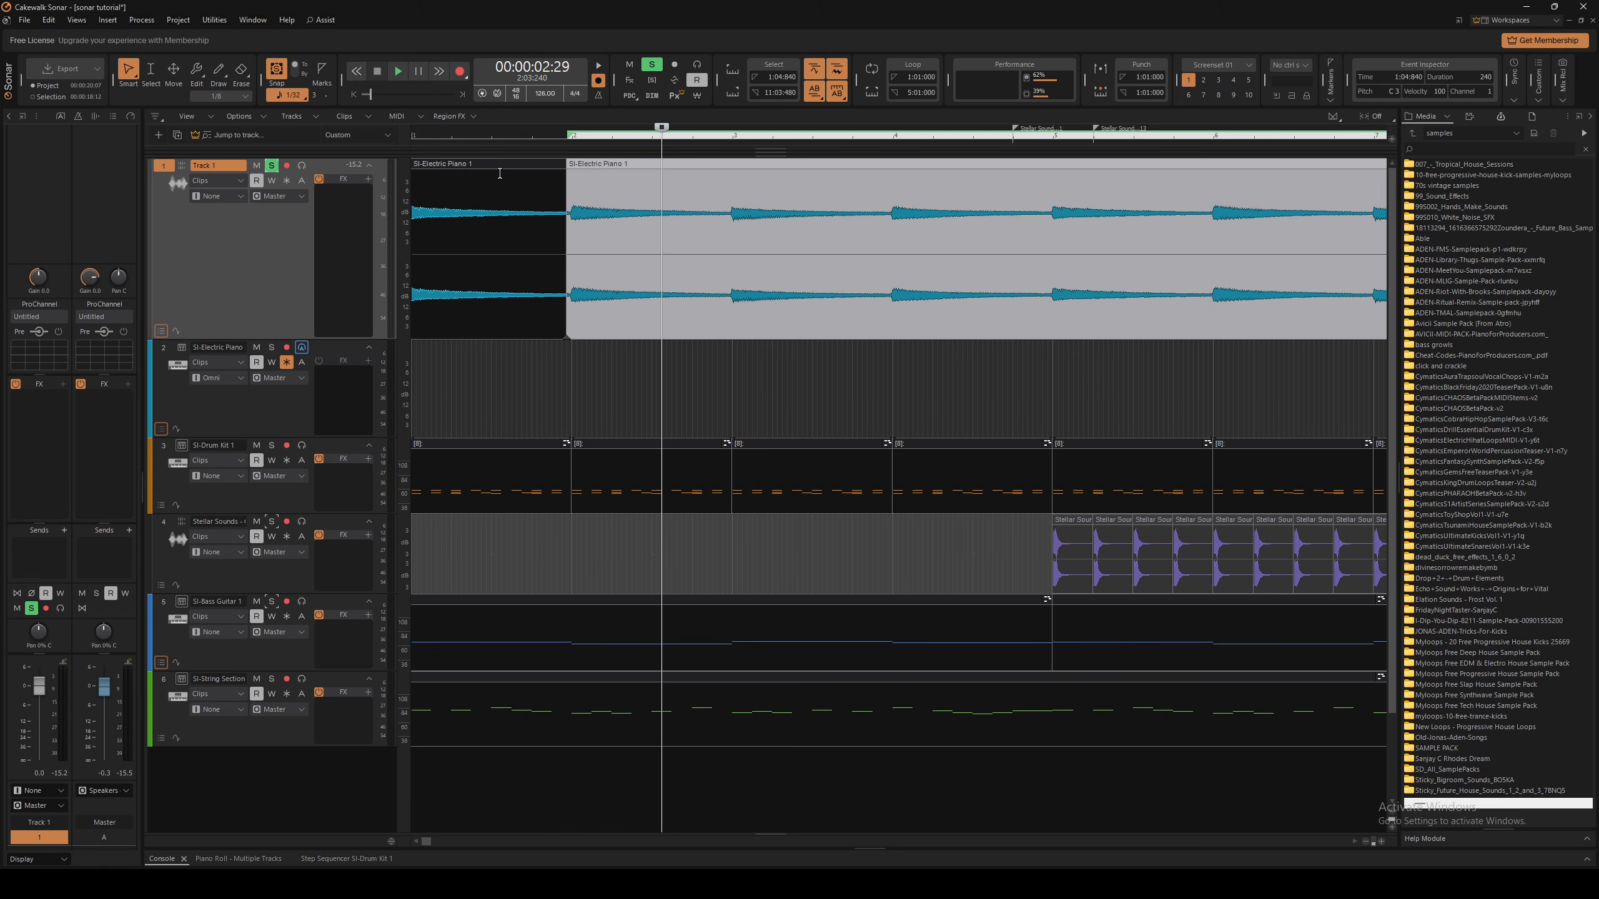
left_click_drag(479, 164, 475, 389)
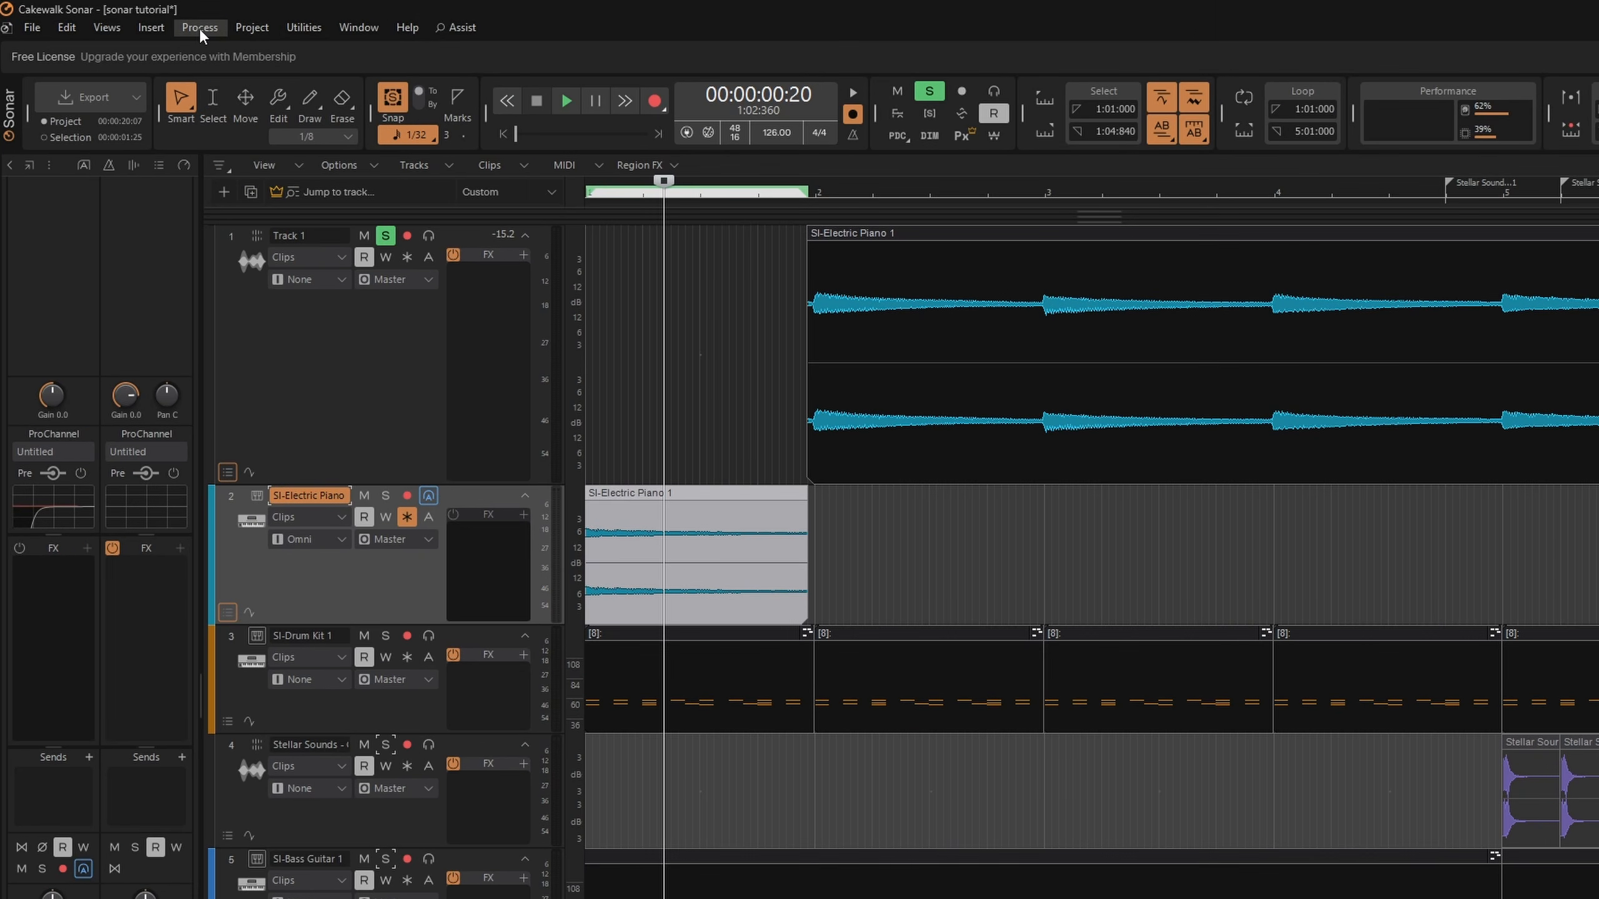
Reverse the audio of the split piano clip section on the SI-Electric Piano track
left_click(200, 27)
mouse_move(265, 49)
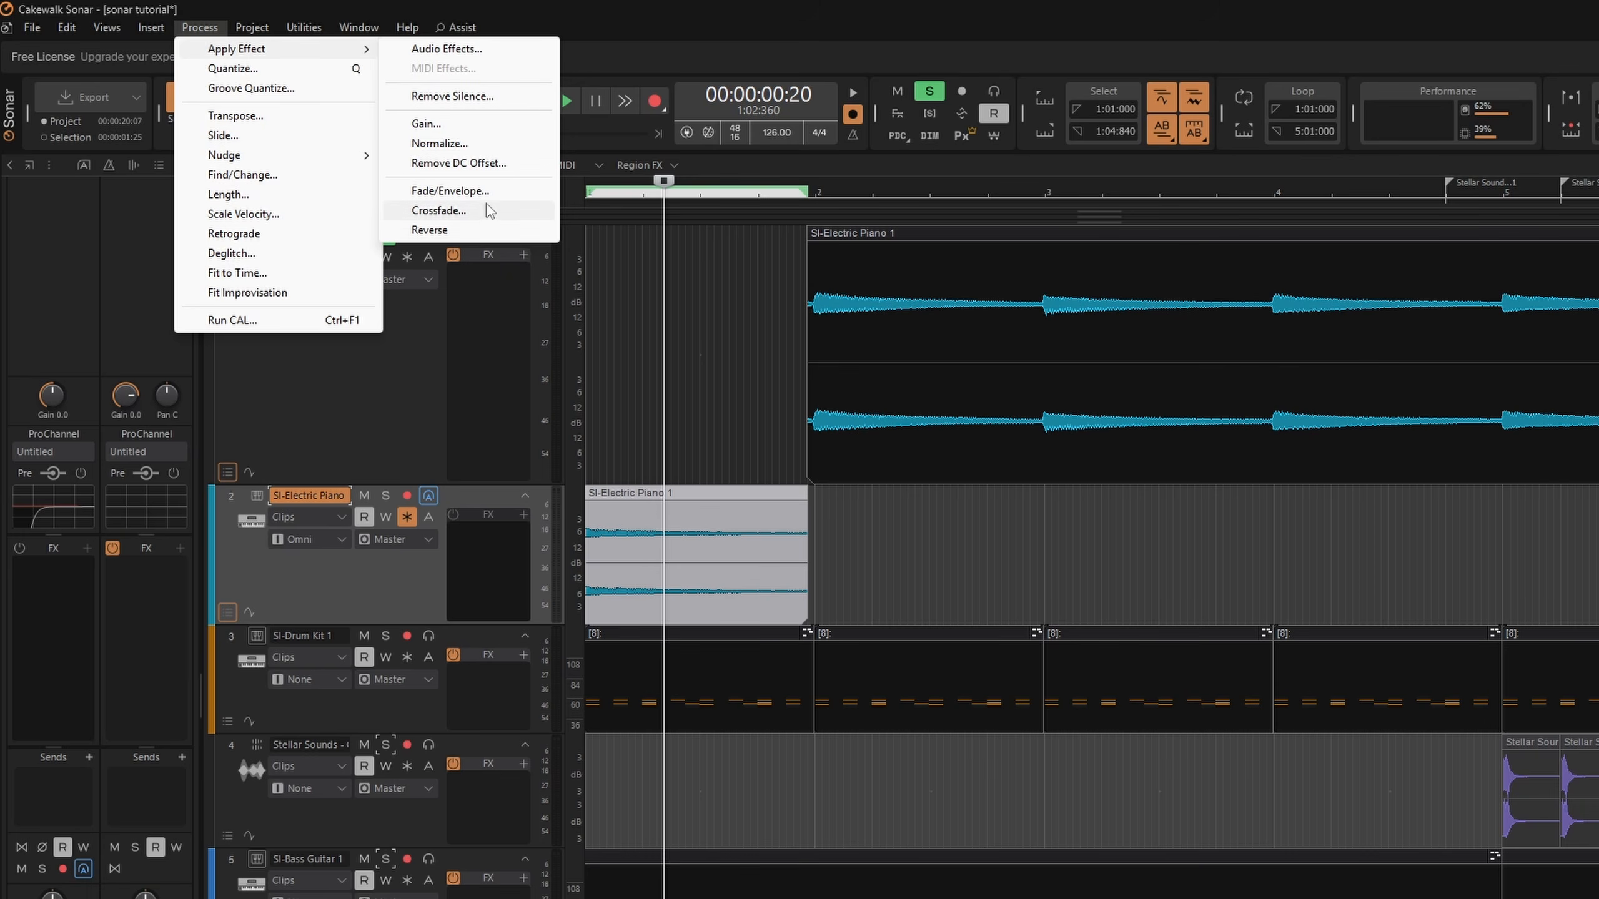
left_click(489, 230)
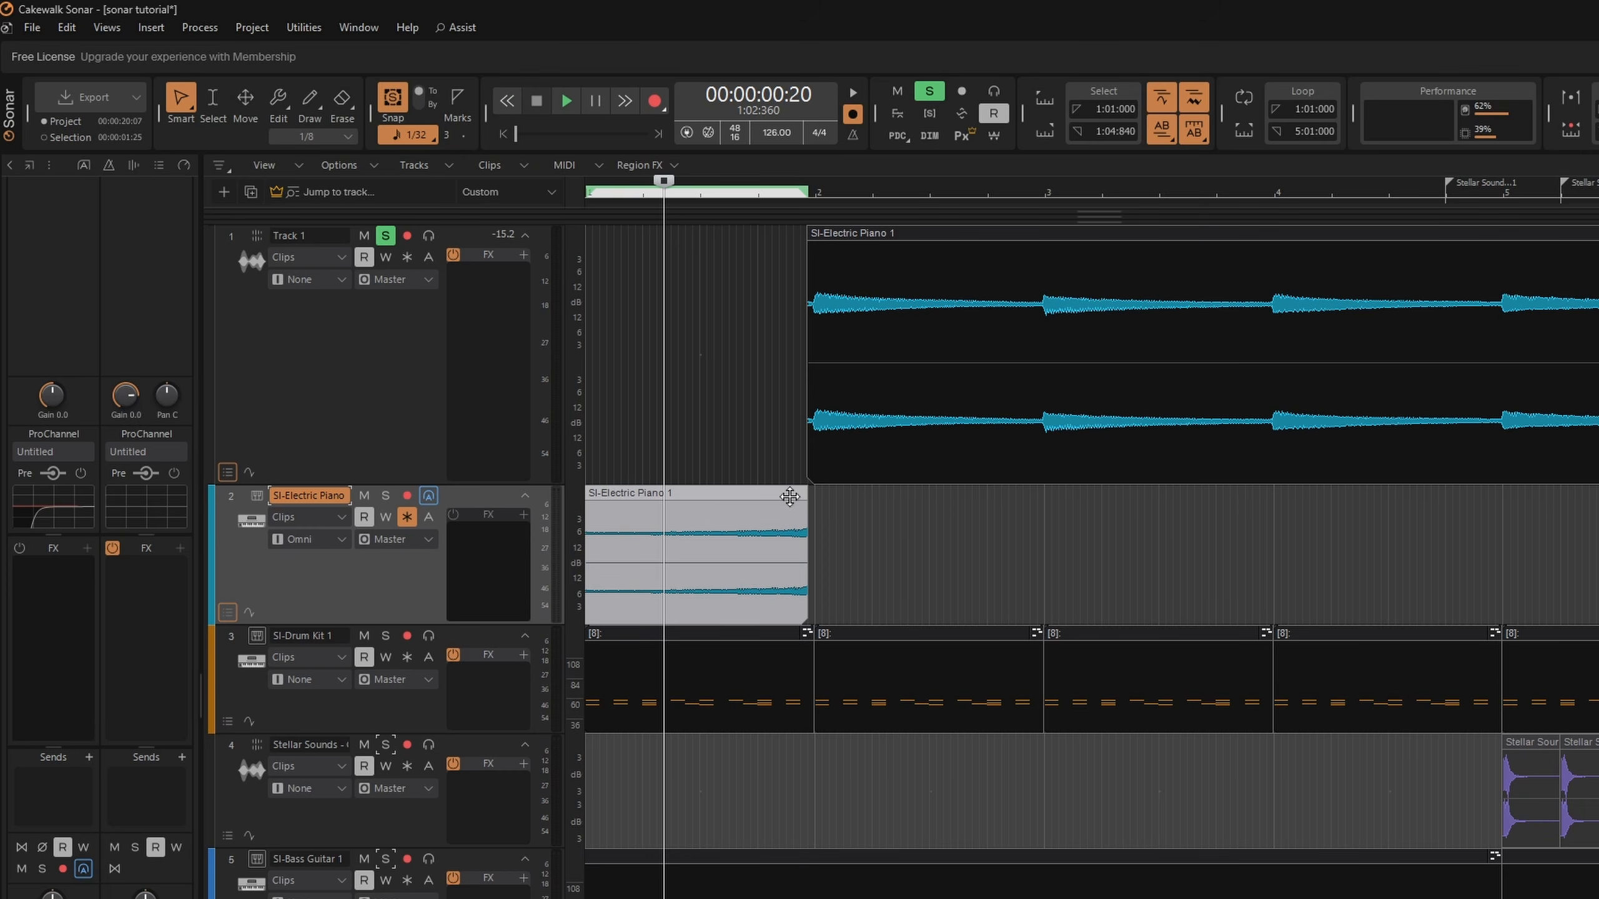
Trim the start of Track 1's piano clip to measure 2, and shift the reversed clip so it ends at measure 2
scroll(813, 480, "up", 3)
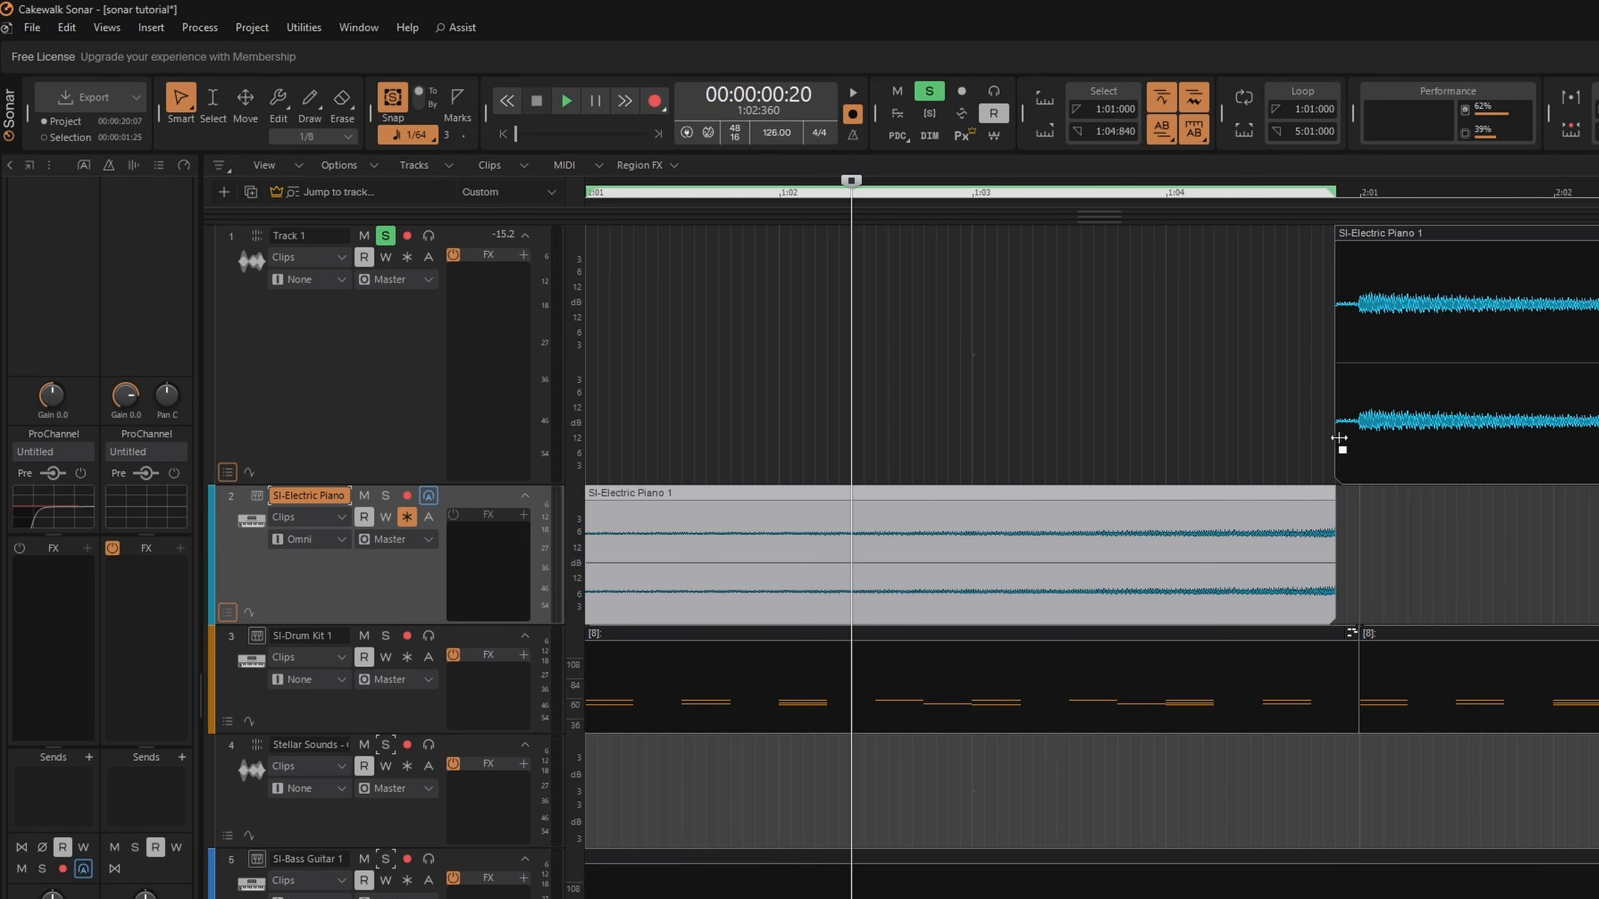
left_click_drag(1339, 438, 1361, 436)
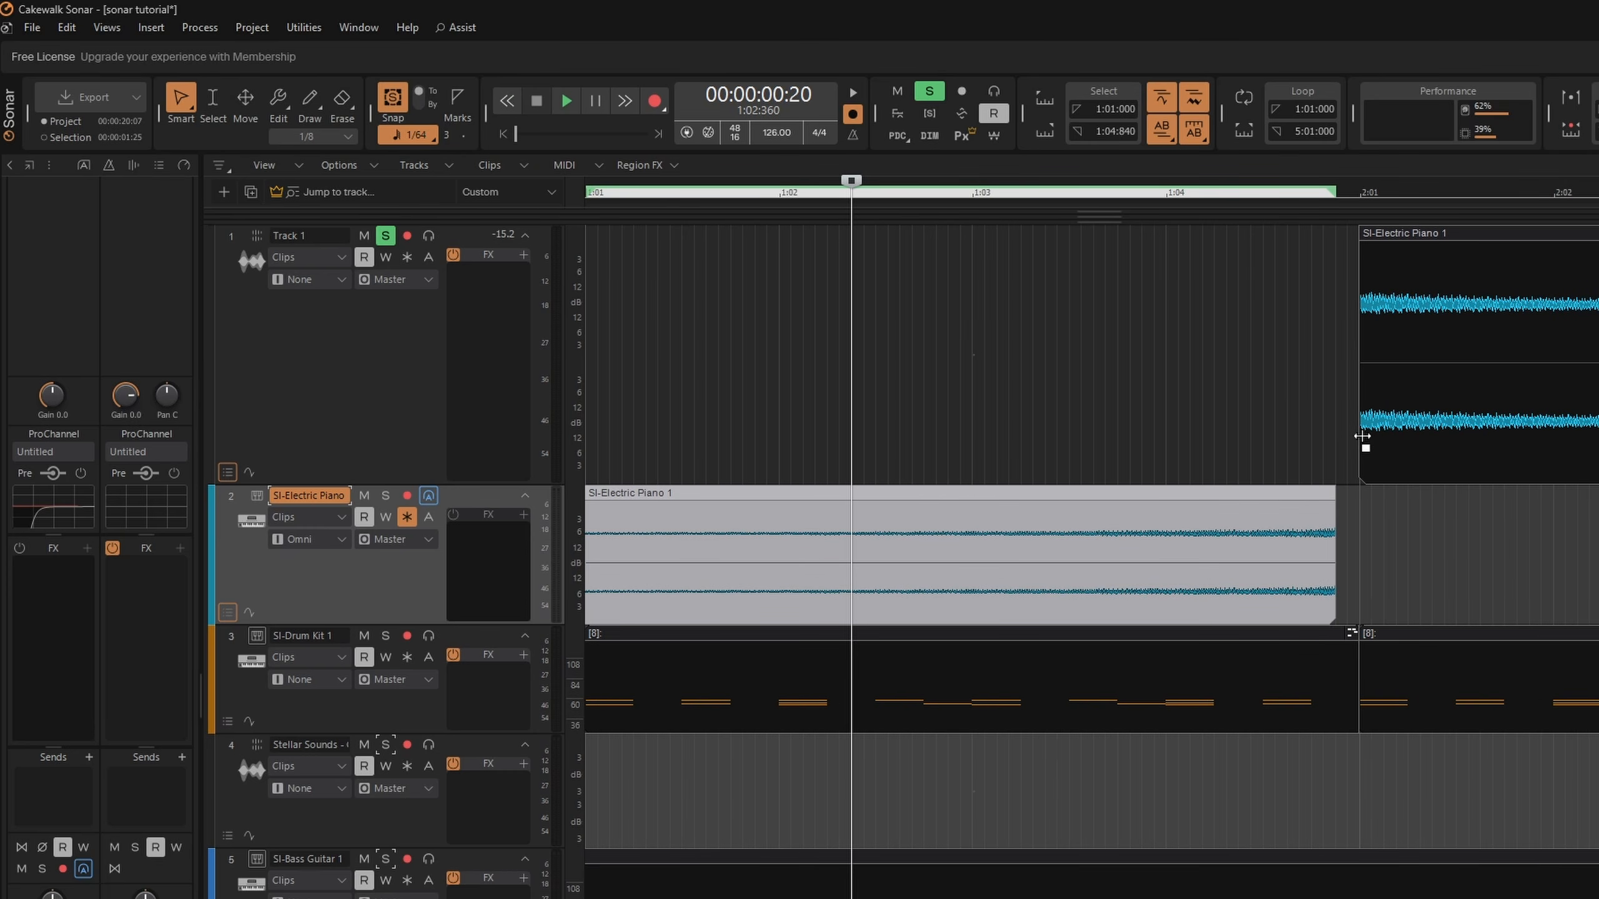
left_click_drag(1302, 497, 1324, 496)
scroll(1117, 457, "down", 2)
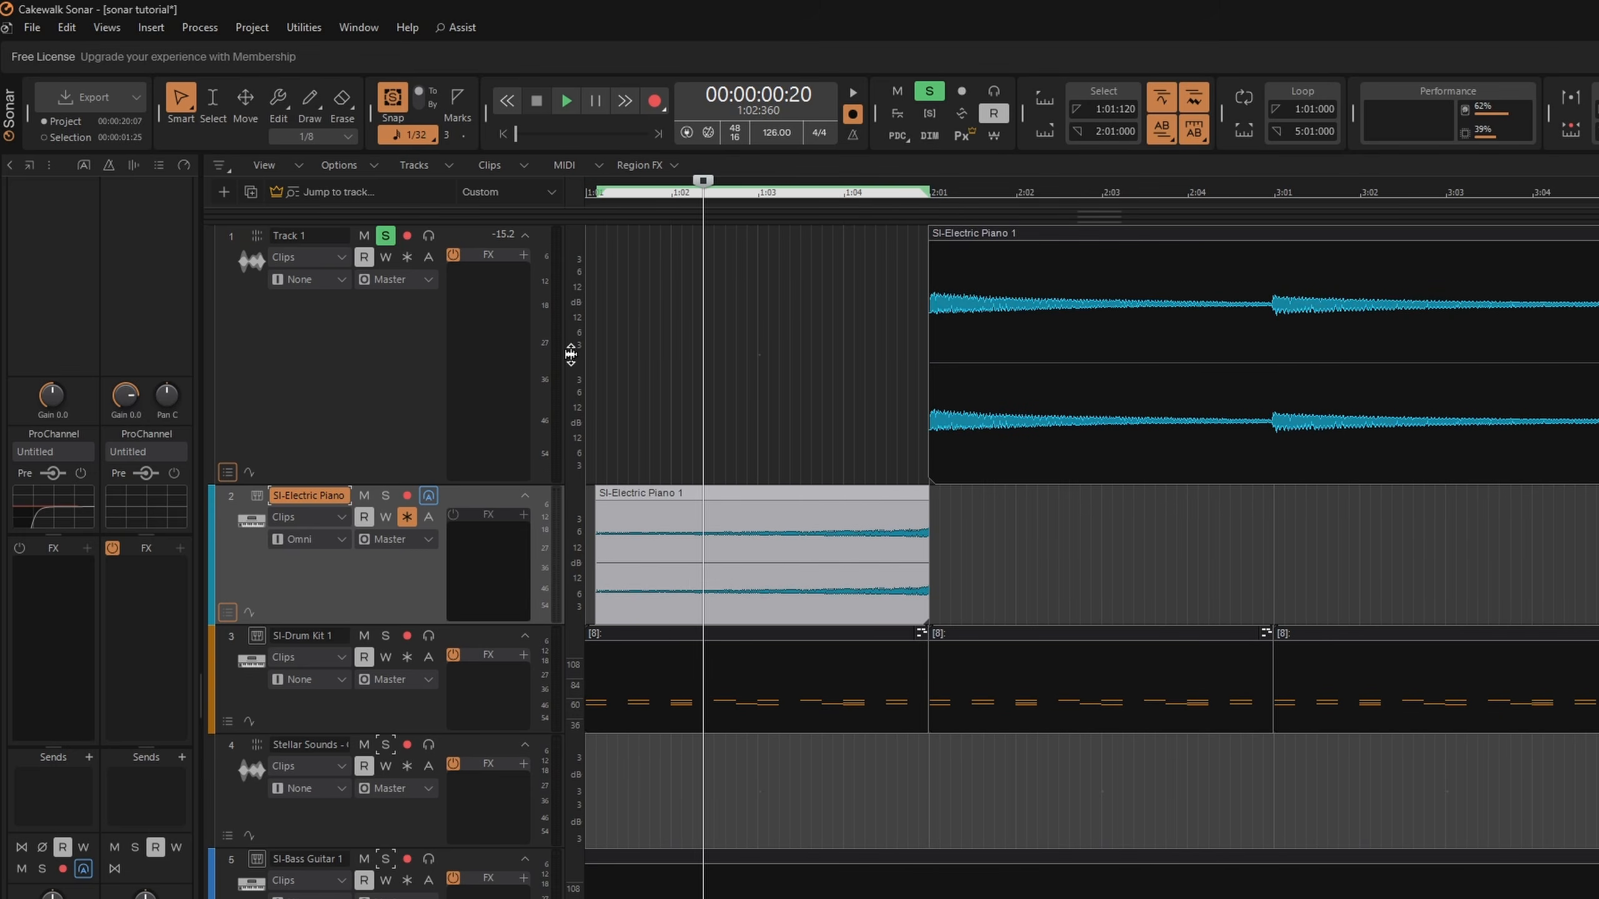
Solo the SI-Electric Piano track too, and play the reversed clip from 1:01:240
left_click(605, 343)
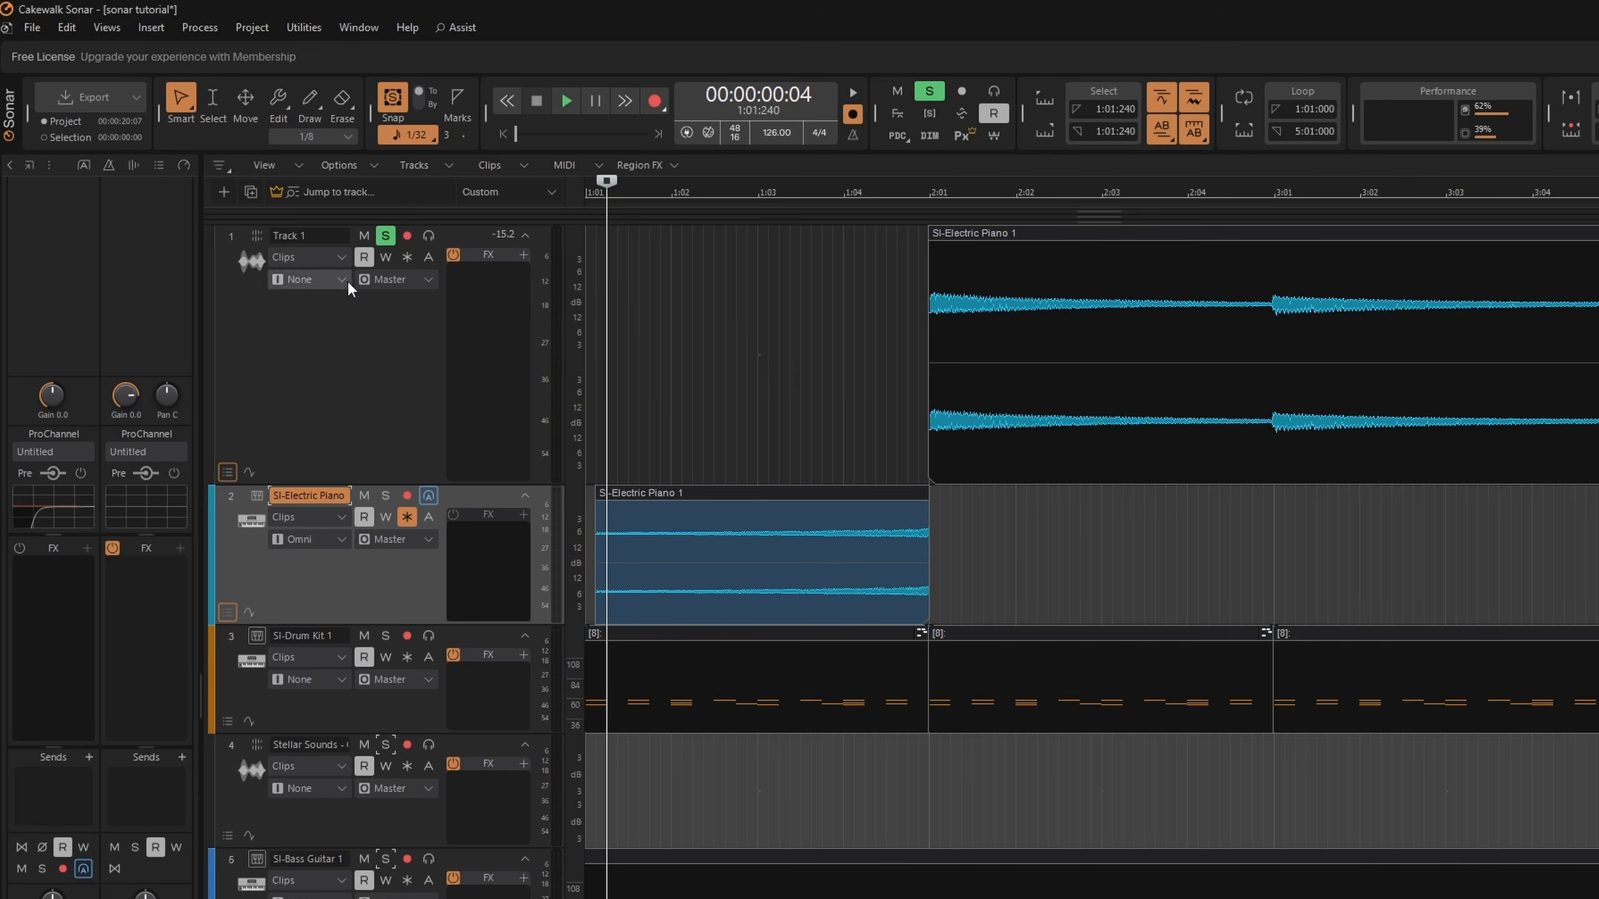
left_click(386, 496)
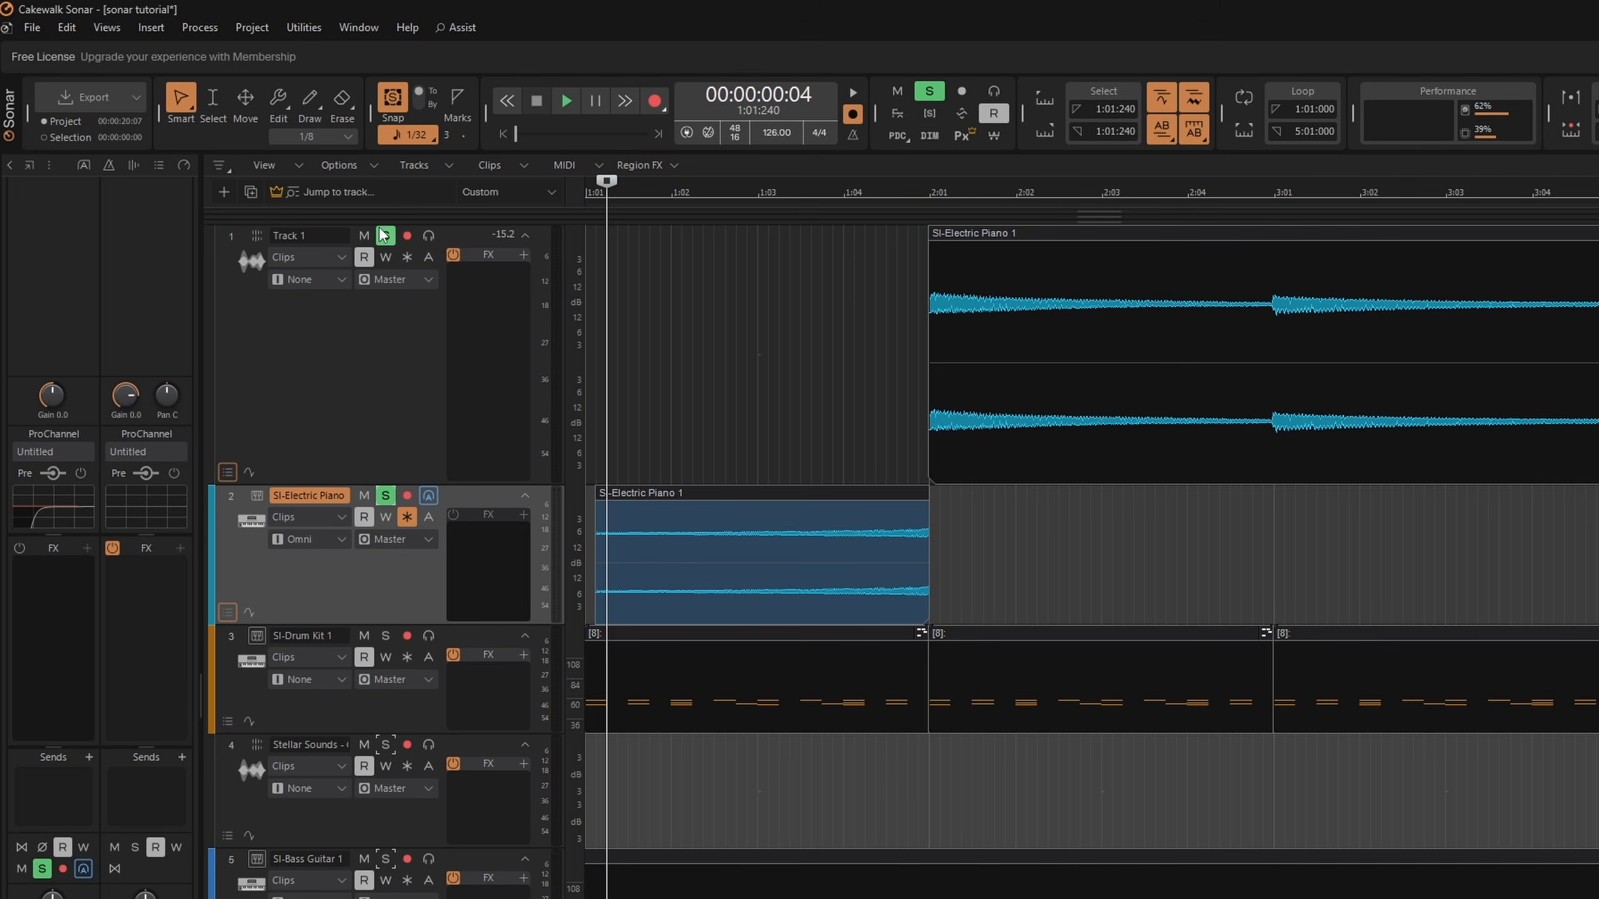
key("space")
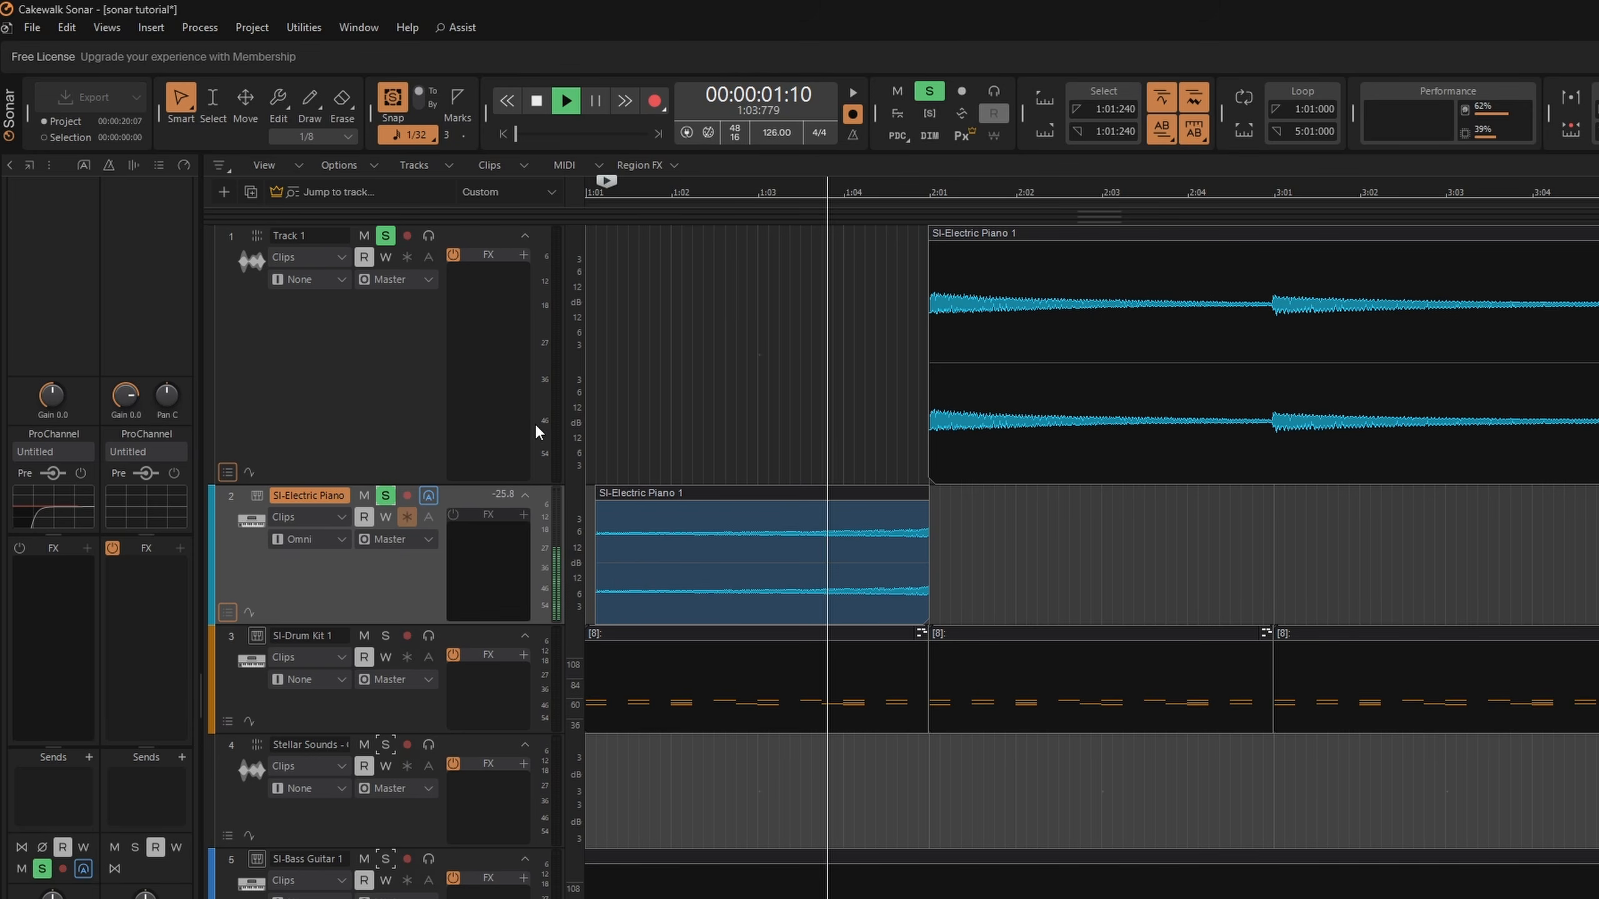
key("space")
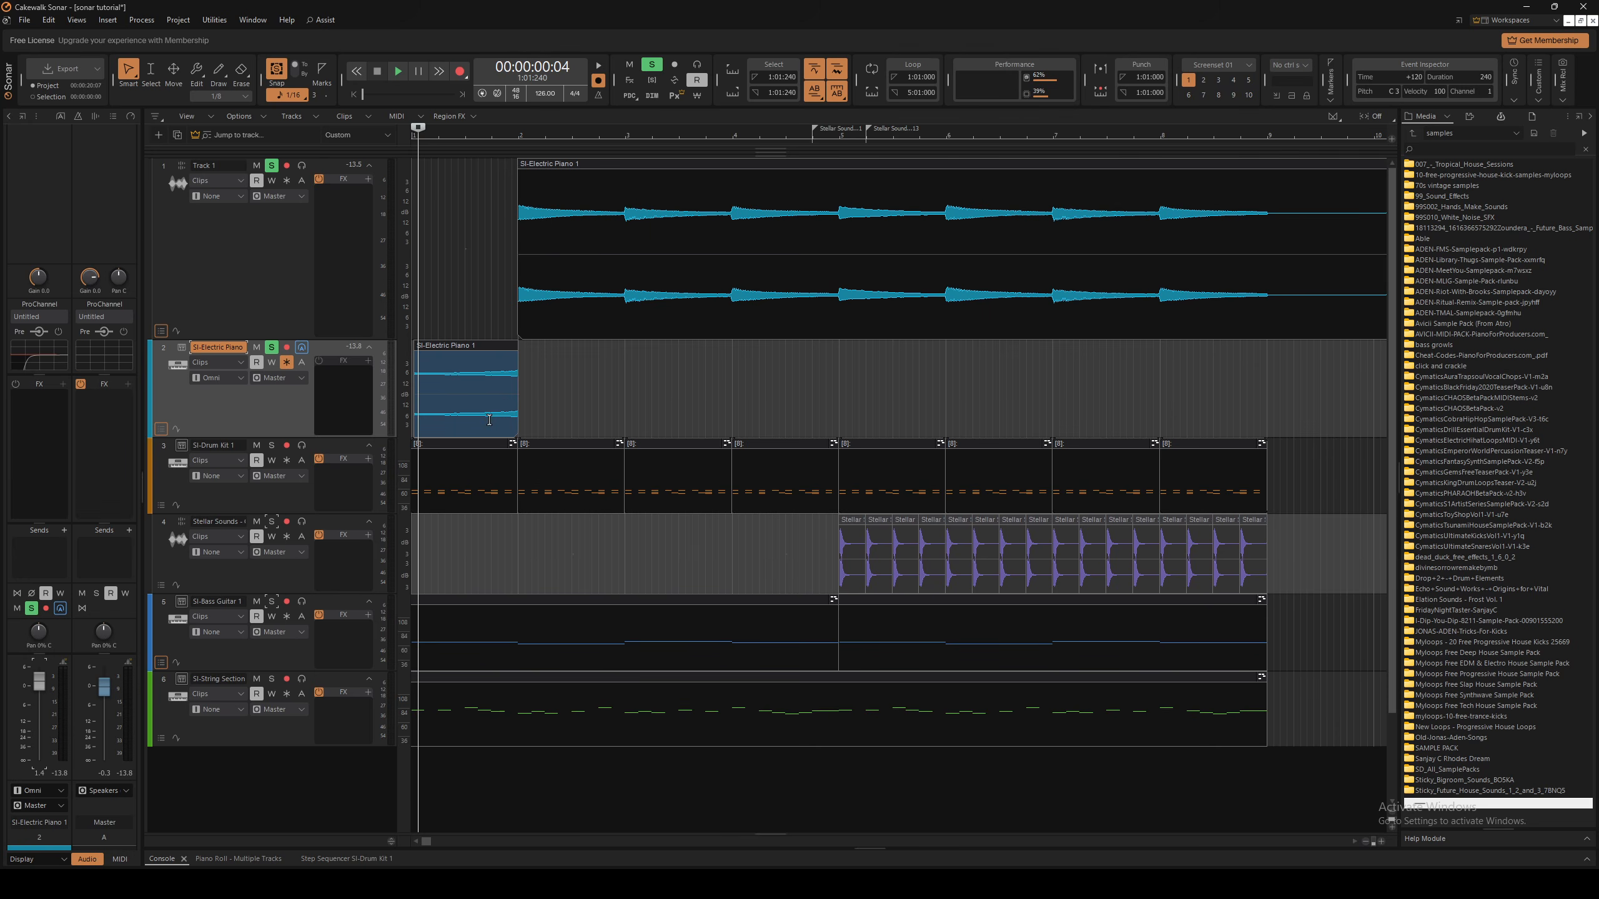
Reduce Track 1's height, and undo all the piano clip edits, the added audio track and the SI-Electric Piano freeze
left_click_drag(342, 339, 323, 313)
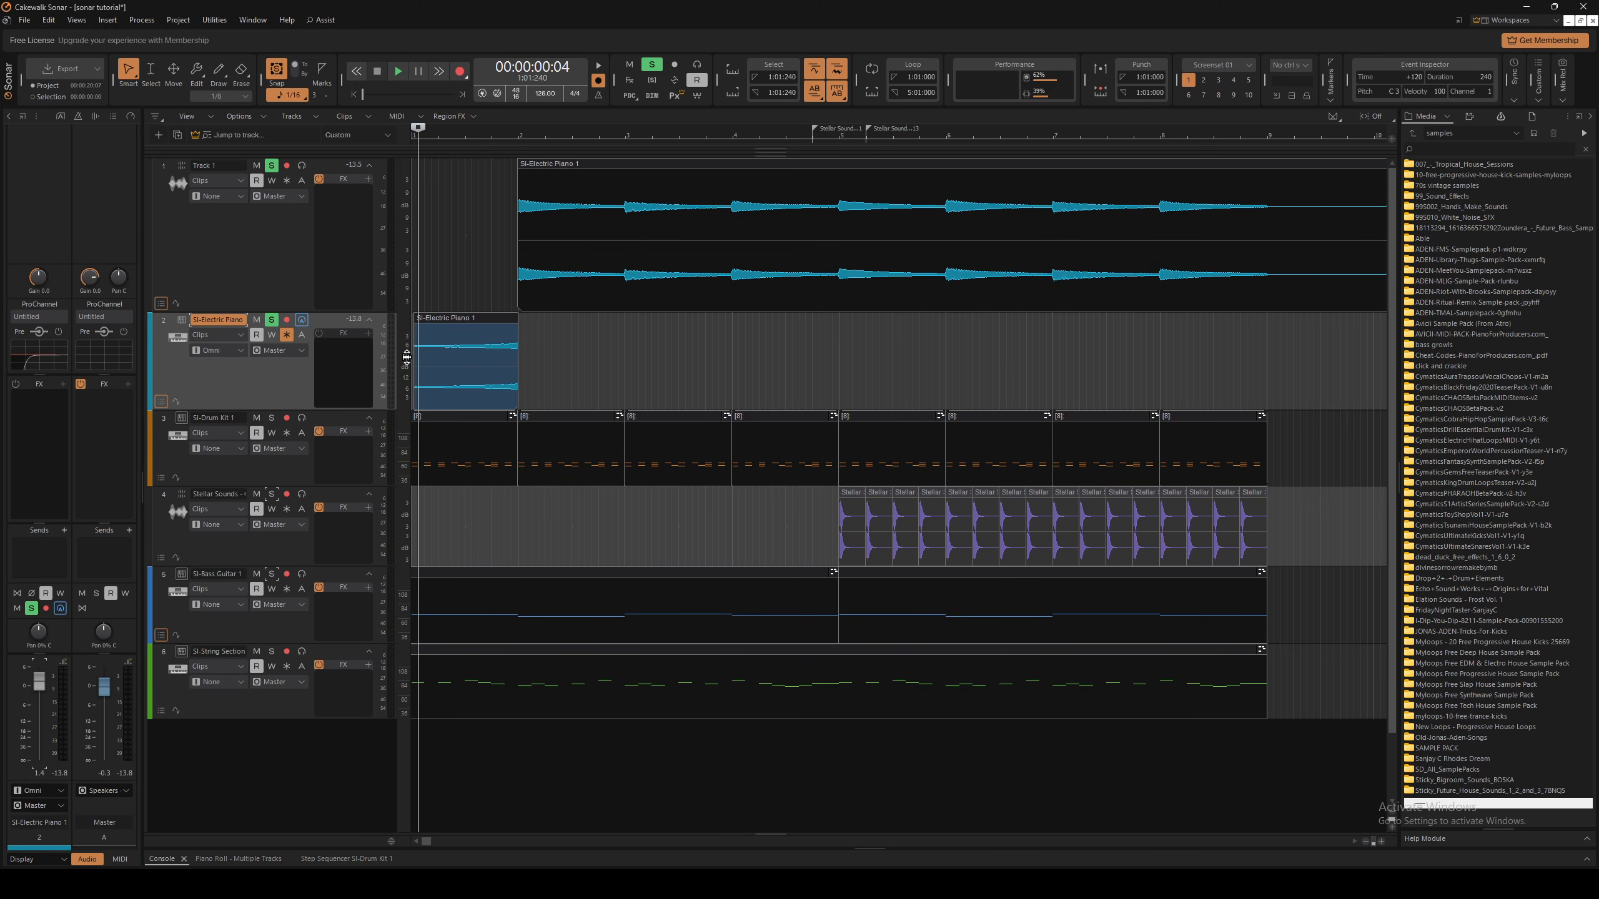
key("ctrl+z")
key("ctrl+z")
key("ctrl+z")
key("ctrl+z")
key("ctrl+z")
key("ctrl+z")
key("ctrl+z")
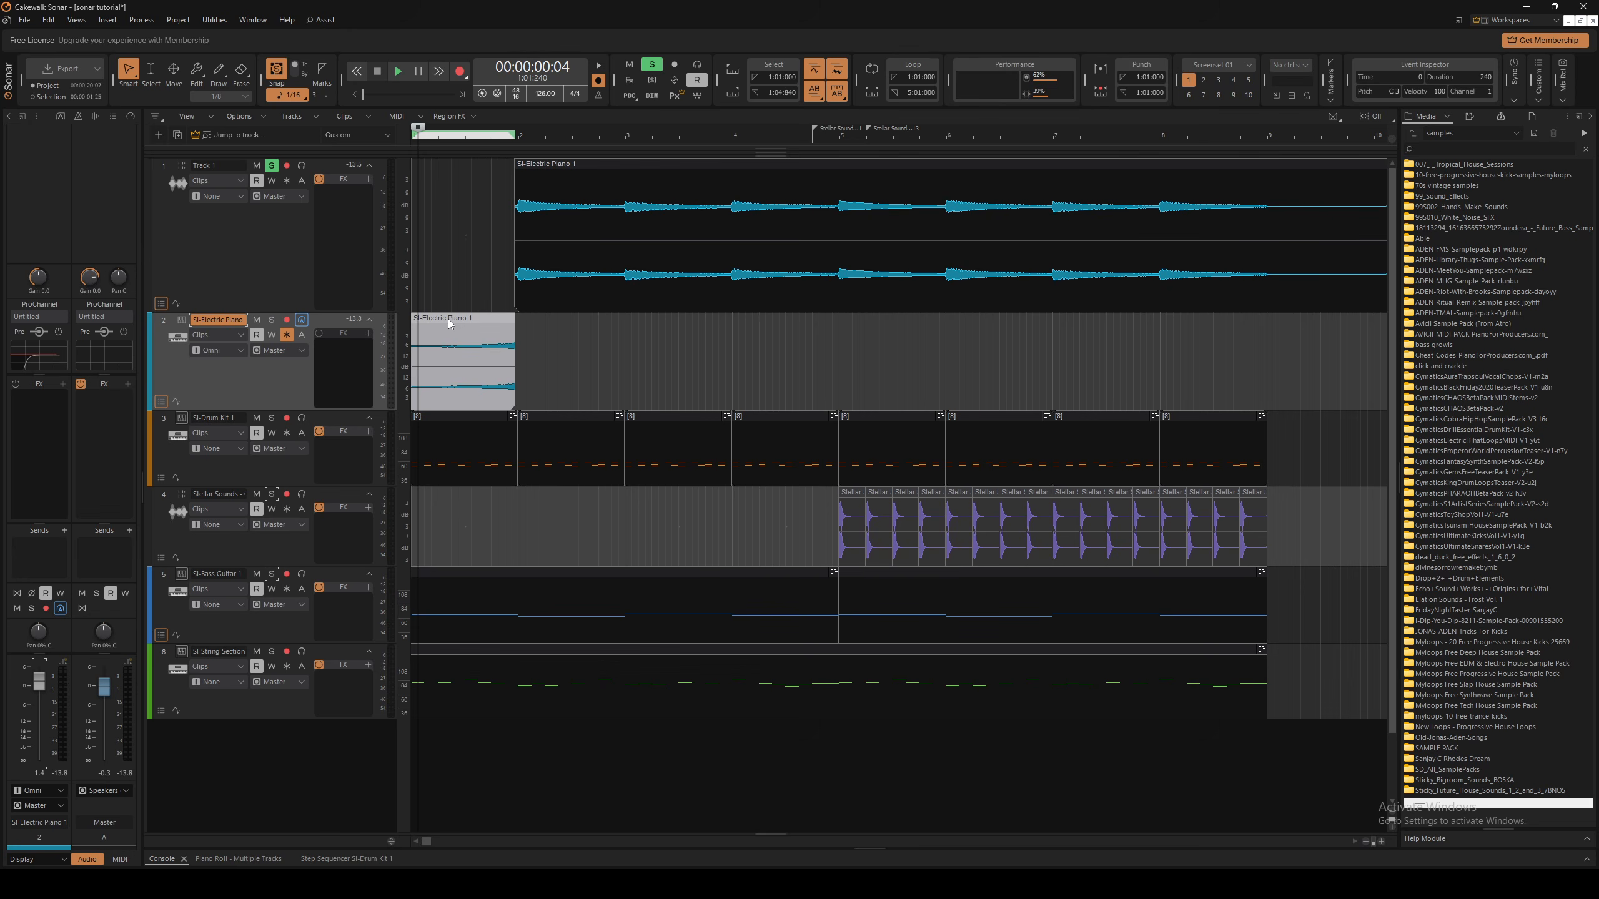
key("ctrl+z")
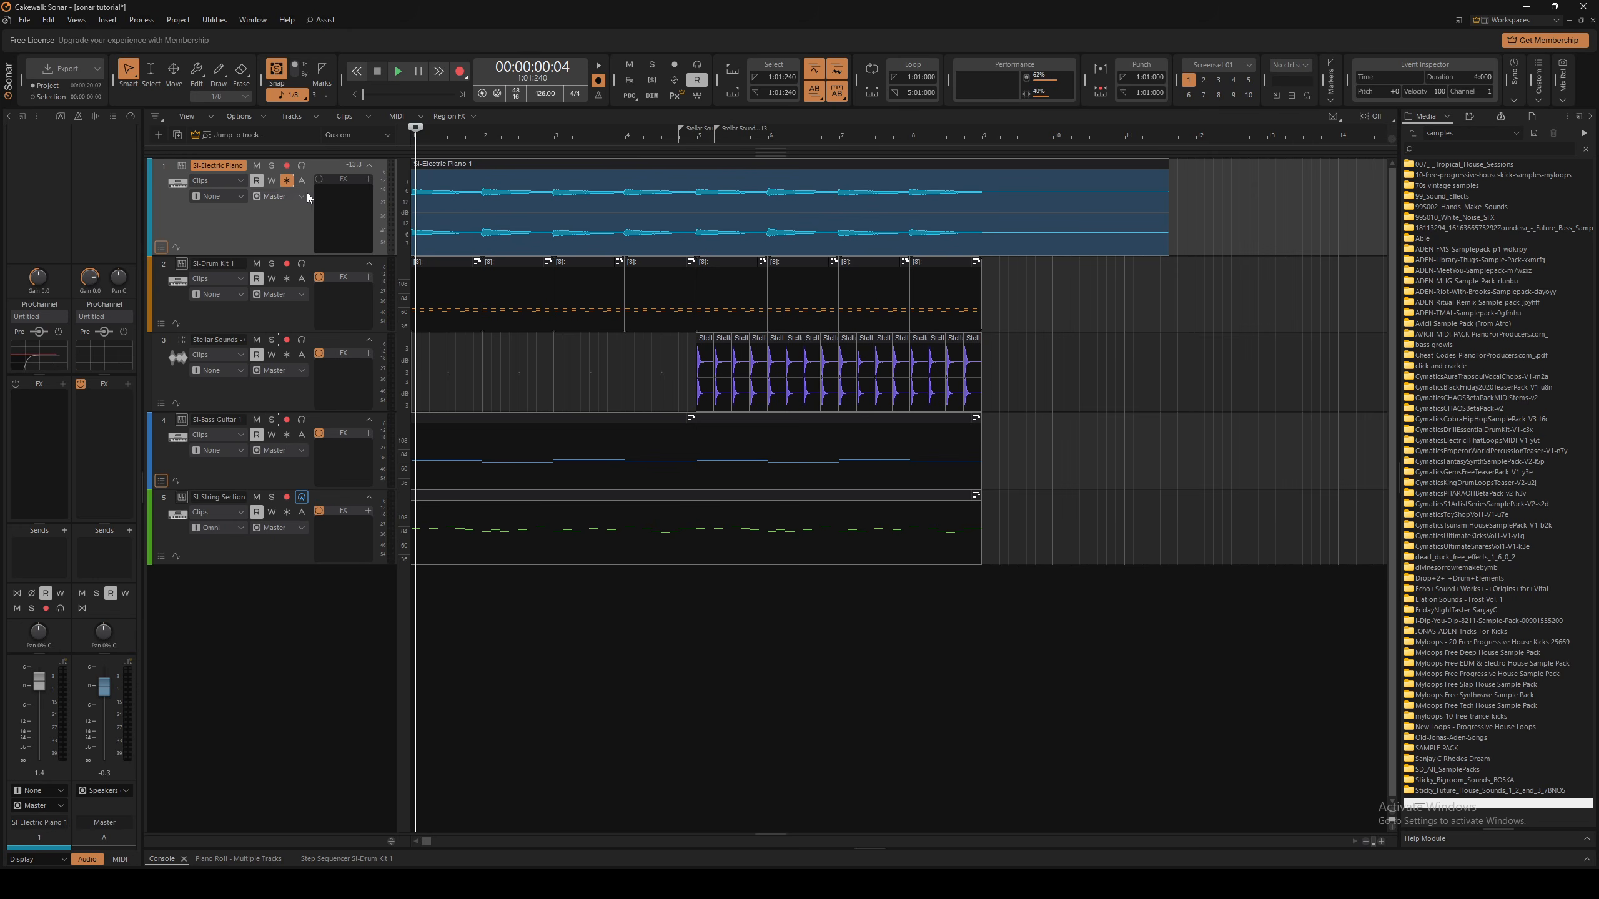
key("ctrl+z")
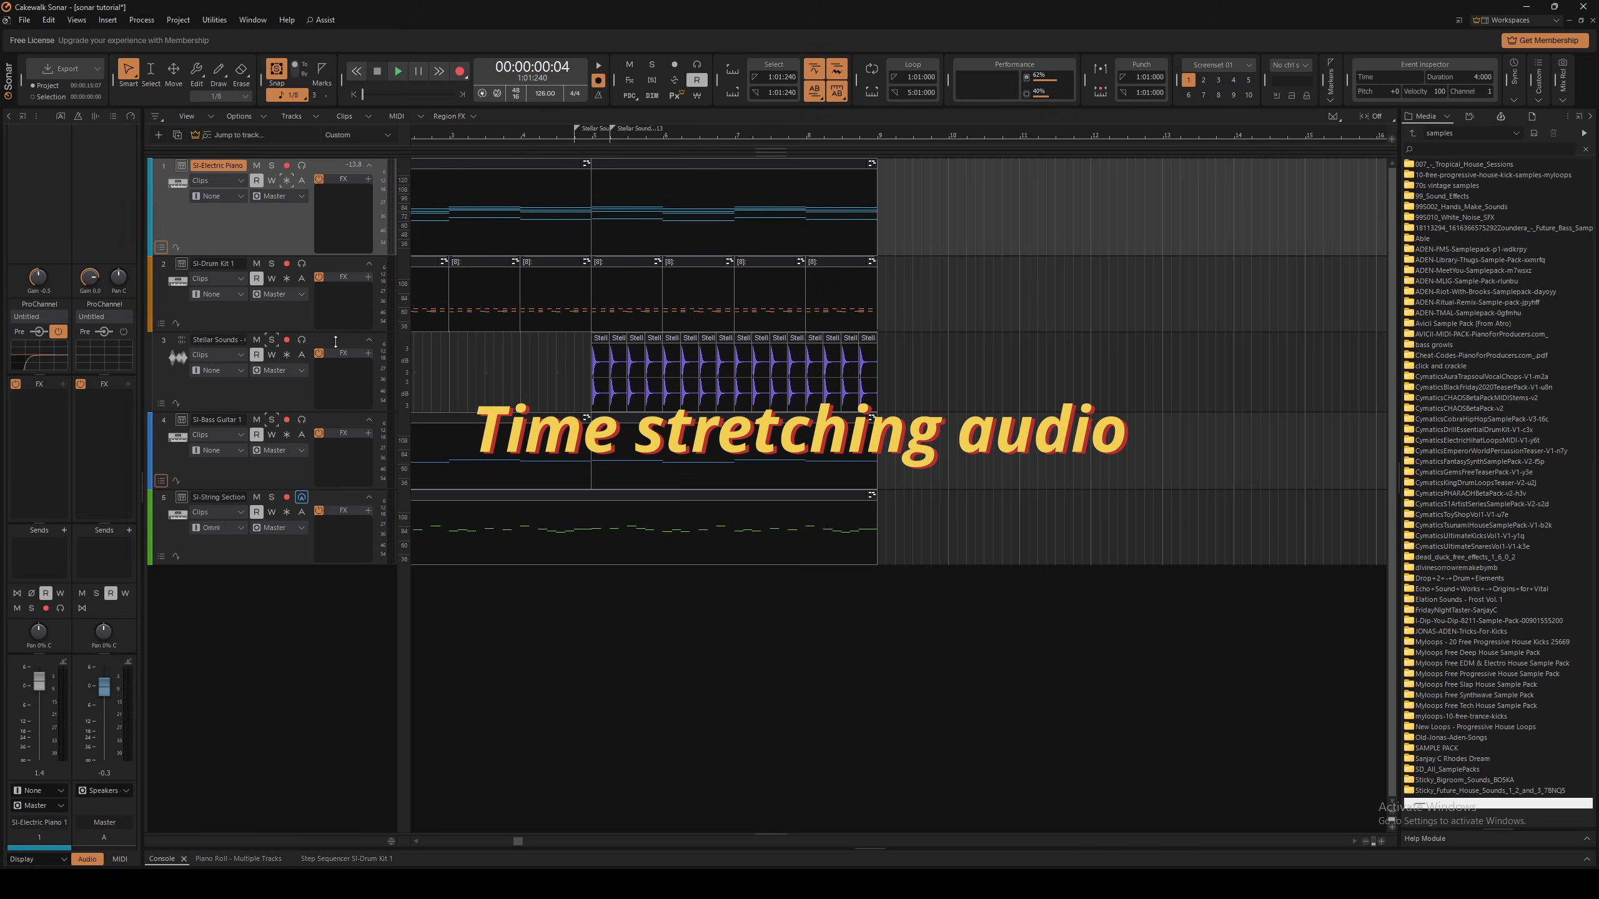
Solo the Stellar Sounds clap track, and play its claps briefly from just before measure 5
left_click(271, 340)
left_click(585, 363)
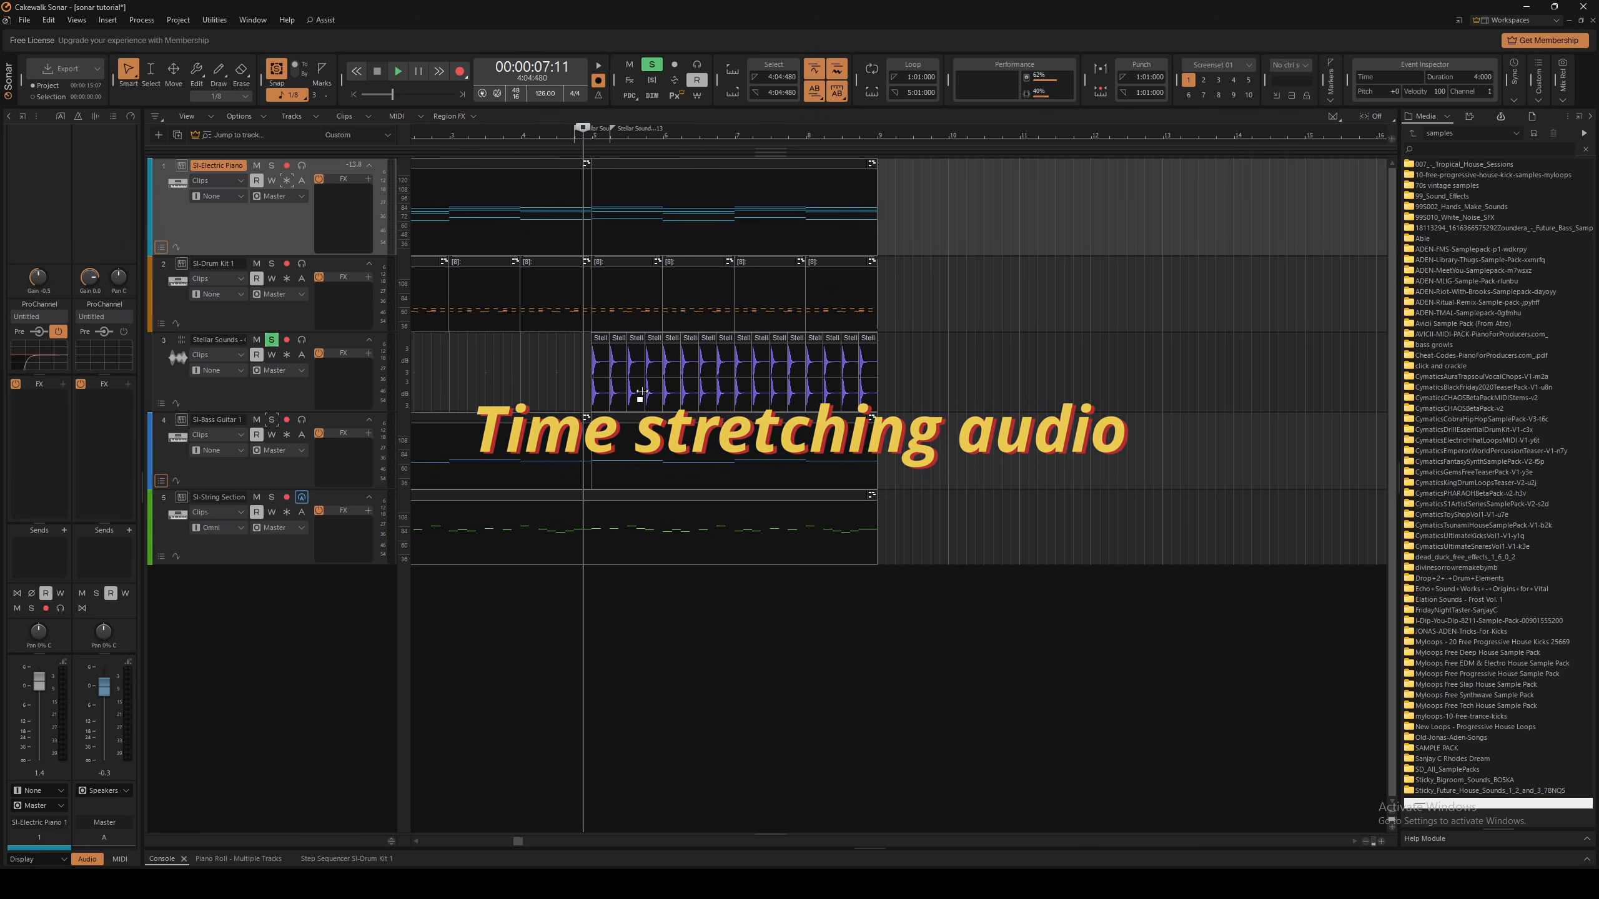
scroll(641, 392, "up", 3)
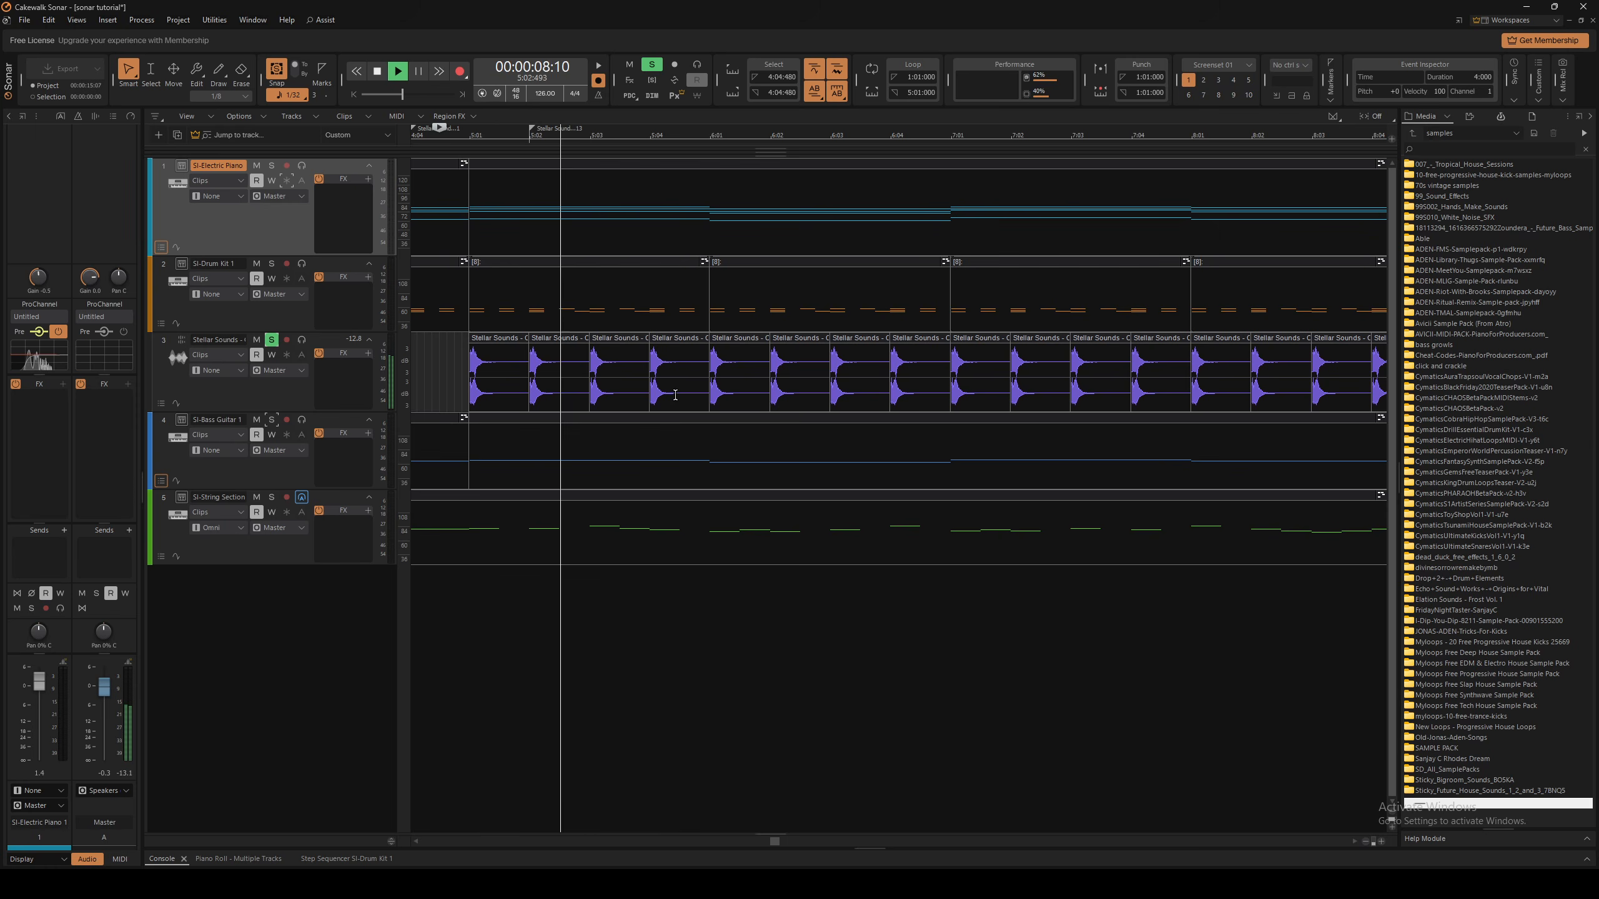
Time-stretch the last clap clip on the Stellar Sounds track to 318.75% of its length
scroll(673, 385, "down", 3)
scroll(673, 385, "up", 6)
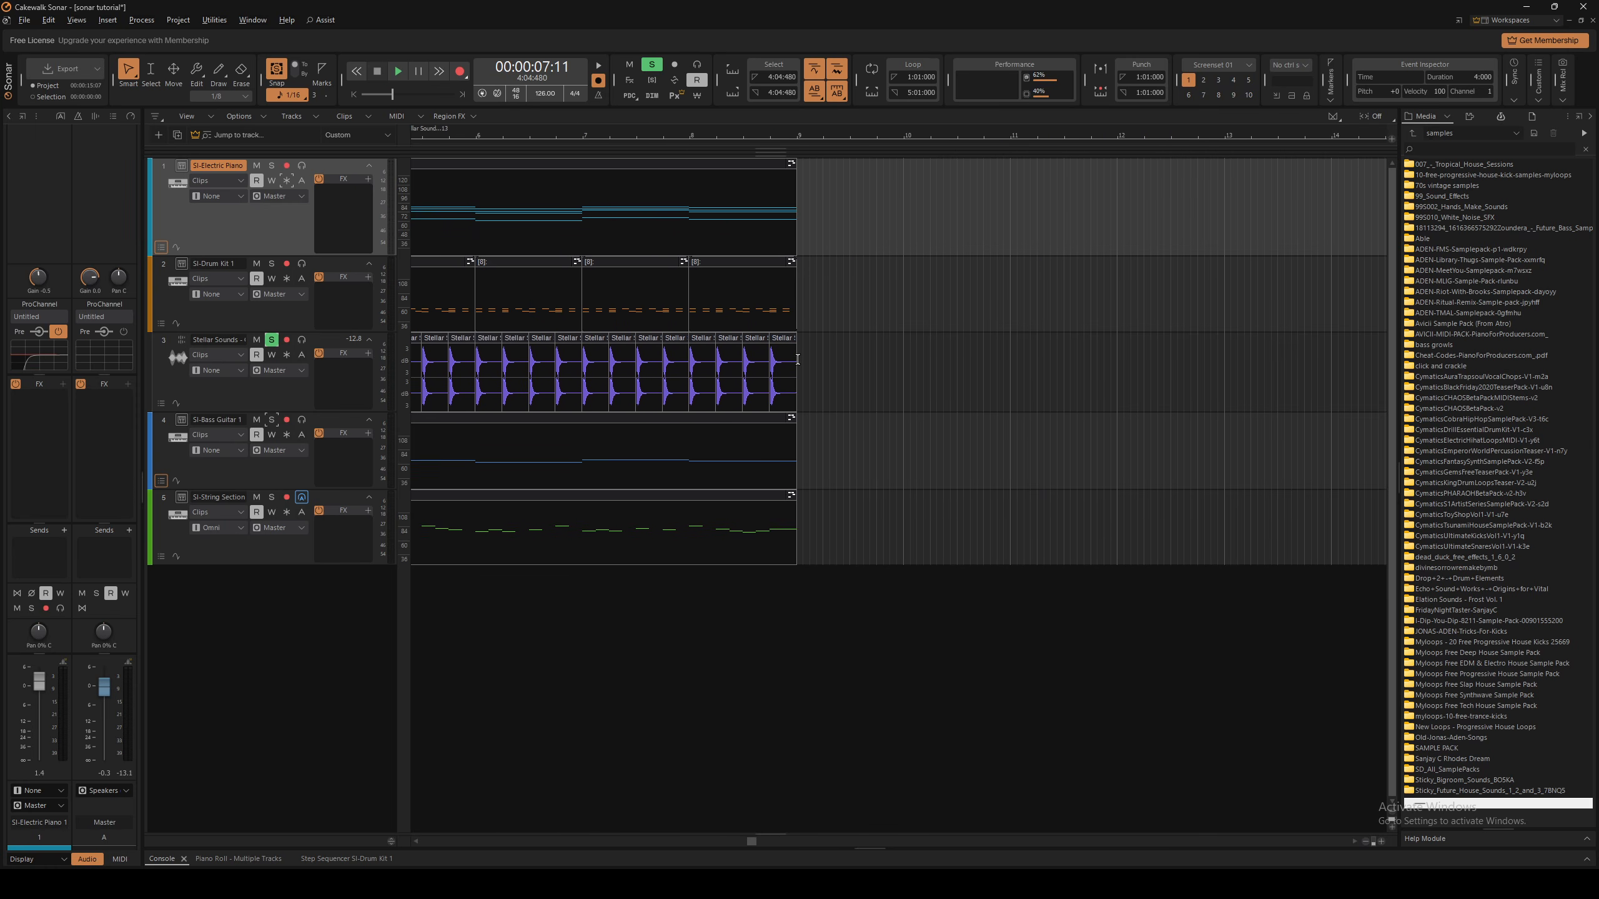
left_click(581, 342)
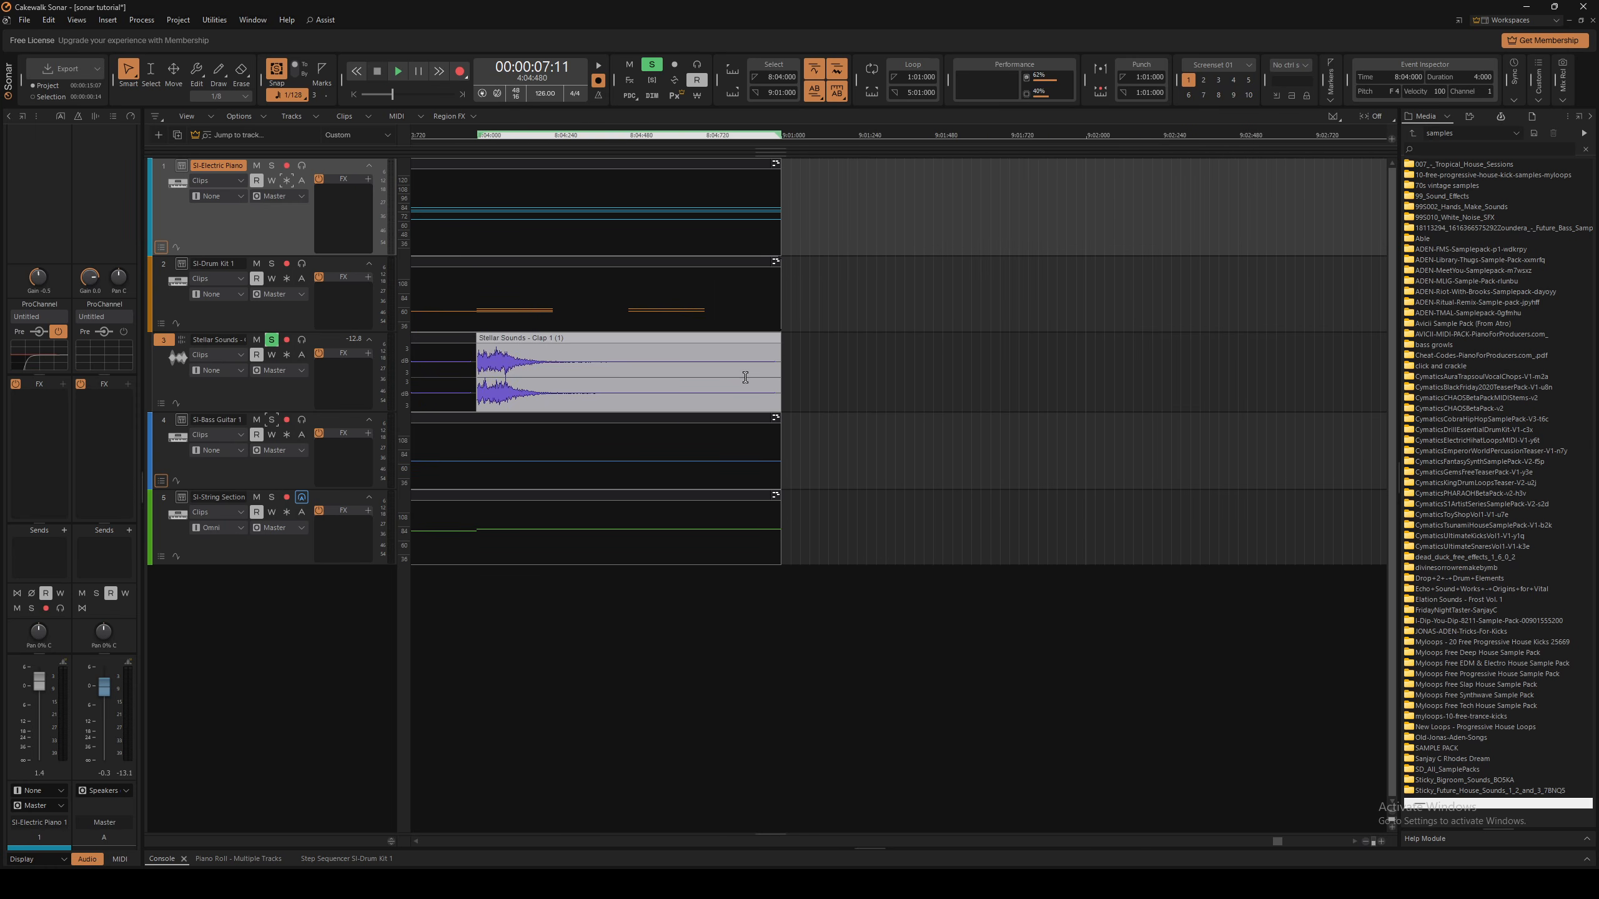
scroll(660, 366, "down", 3)
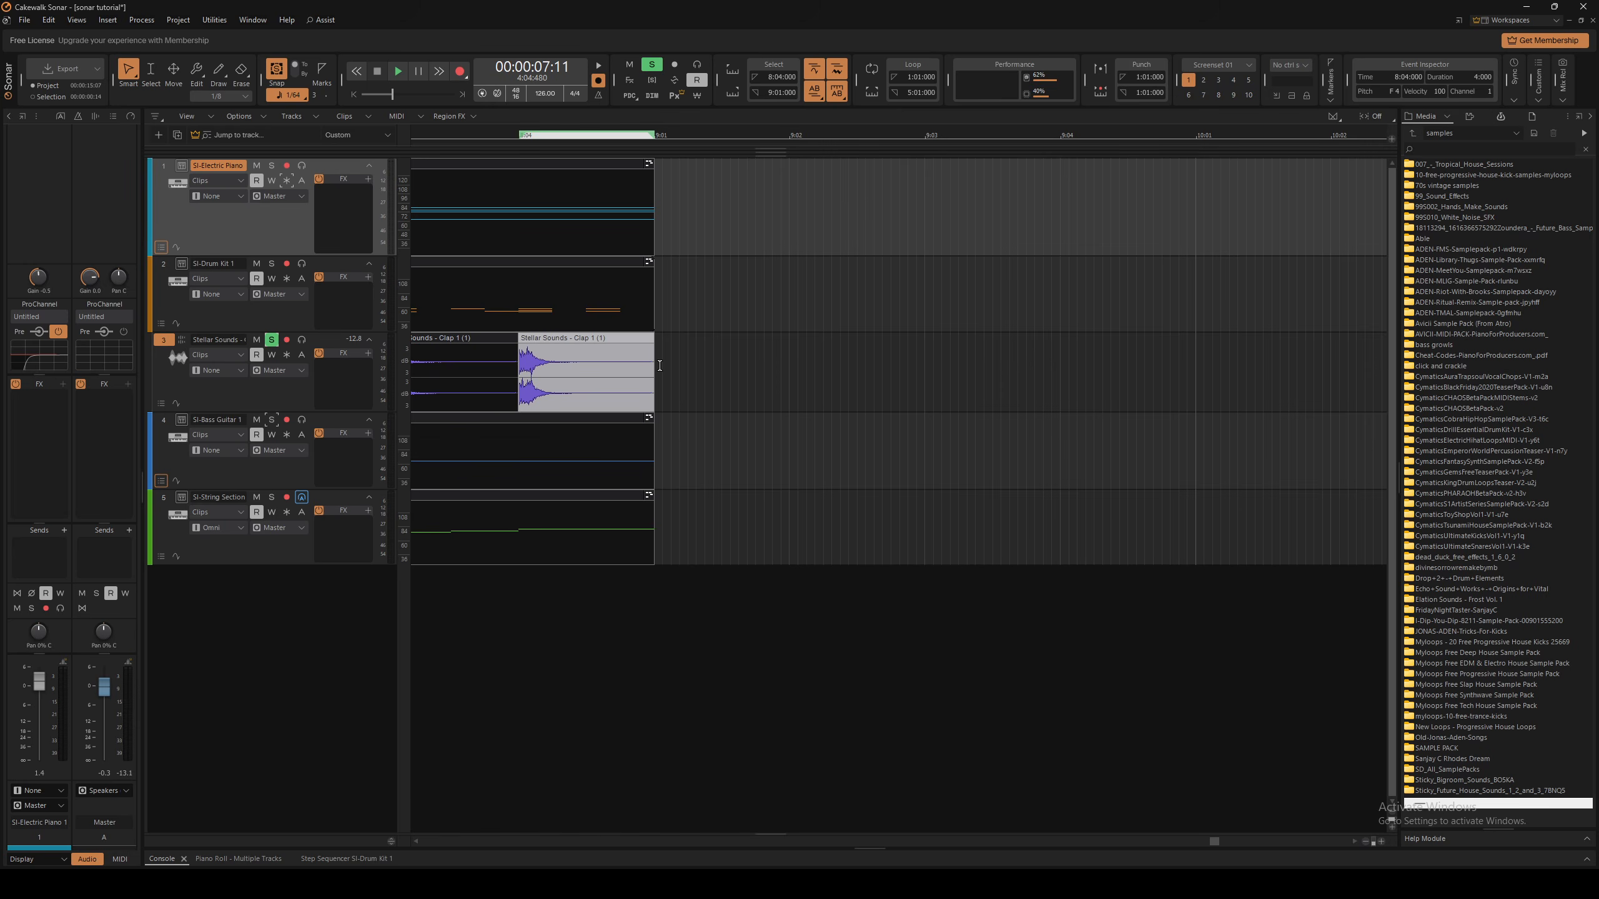
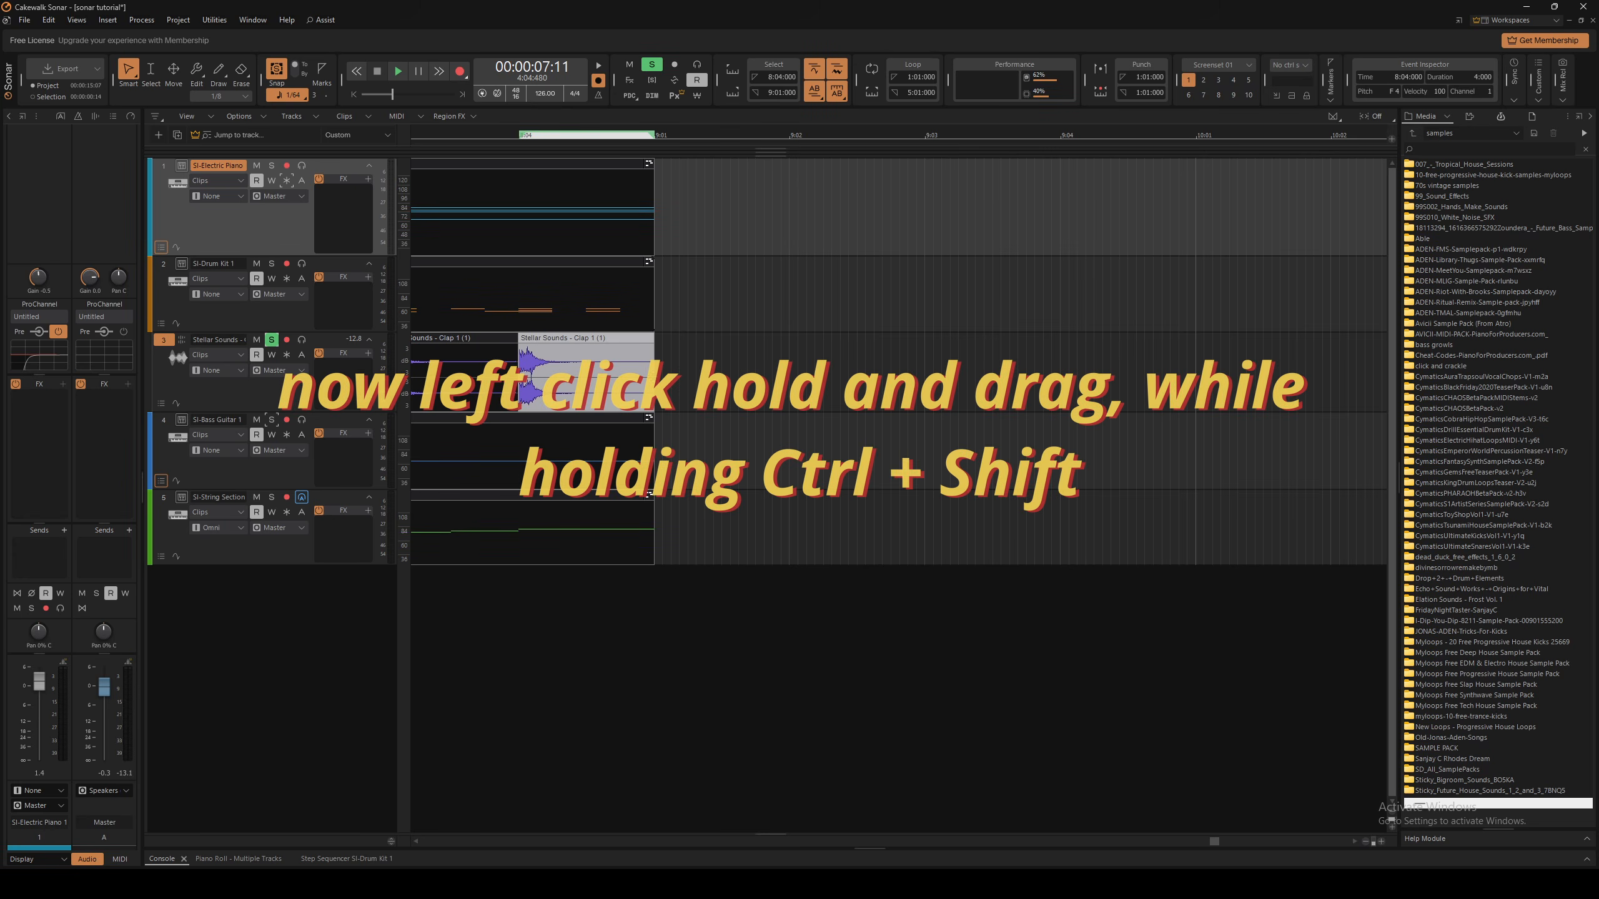
left_click_drag(669, 403, 1304, 414)
left_click_drag(1059, 391, 951, 416)
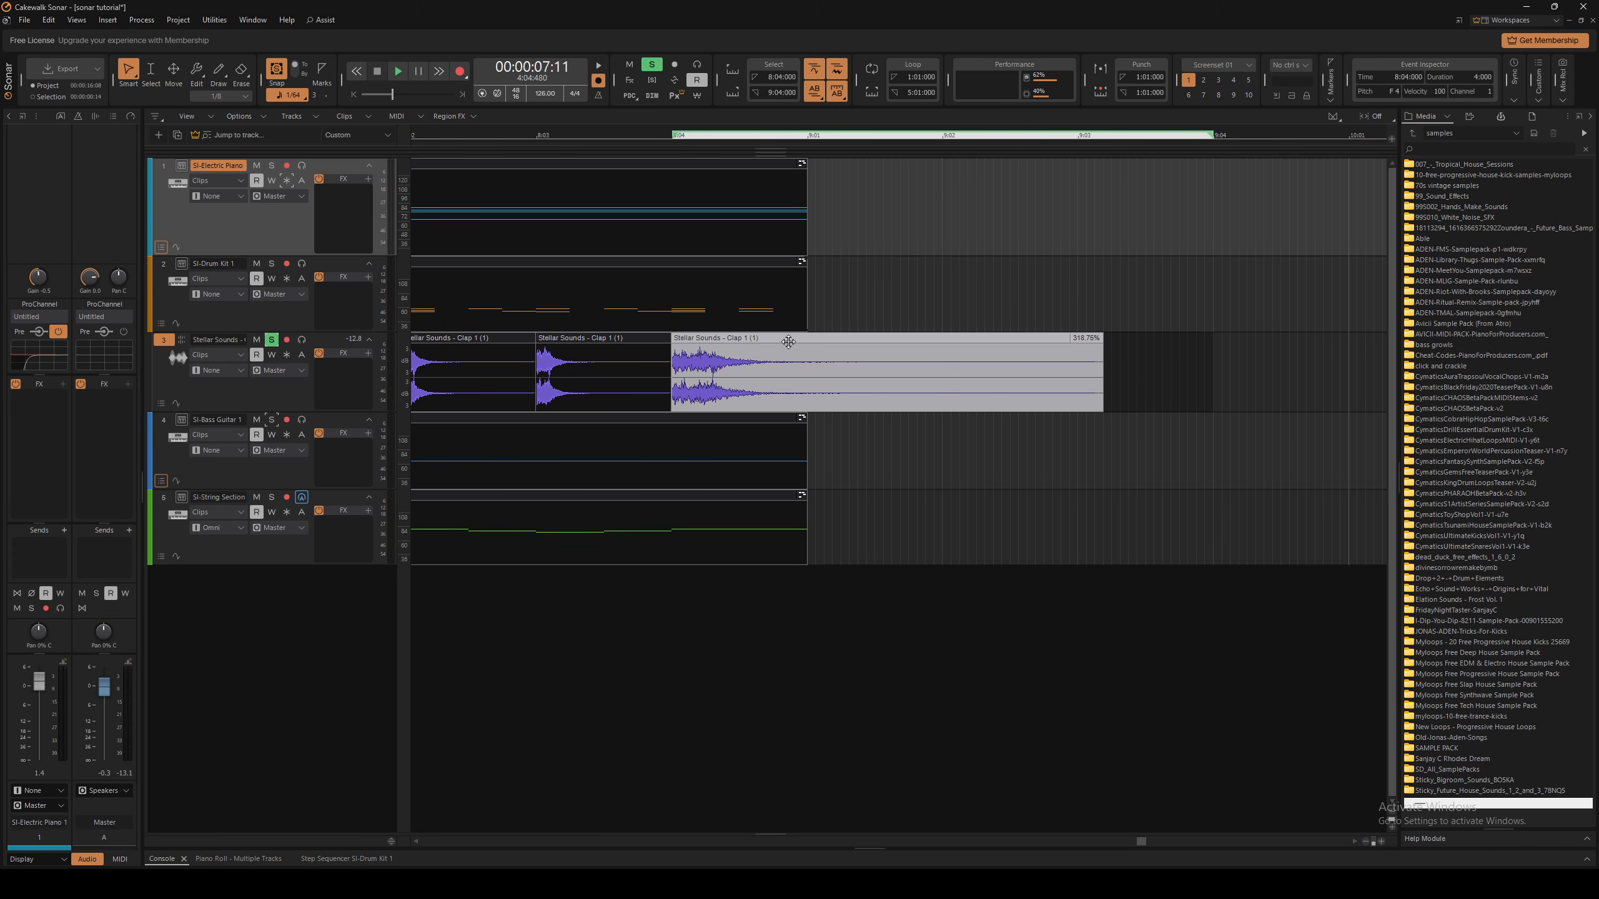
Move the stretched clap to 9:01:840 and the preceding clap to 8:04:600, and play both to compare them
left_click_drag(788, 342, 1041, 350)
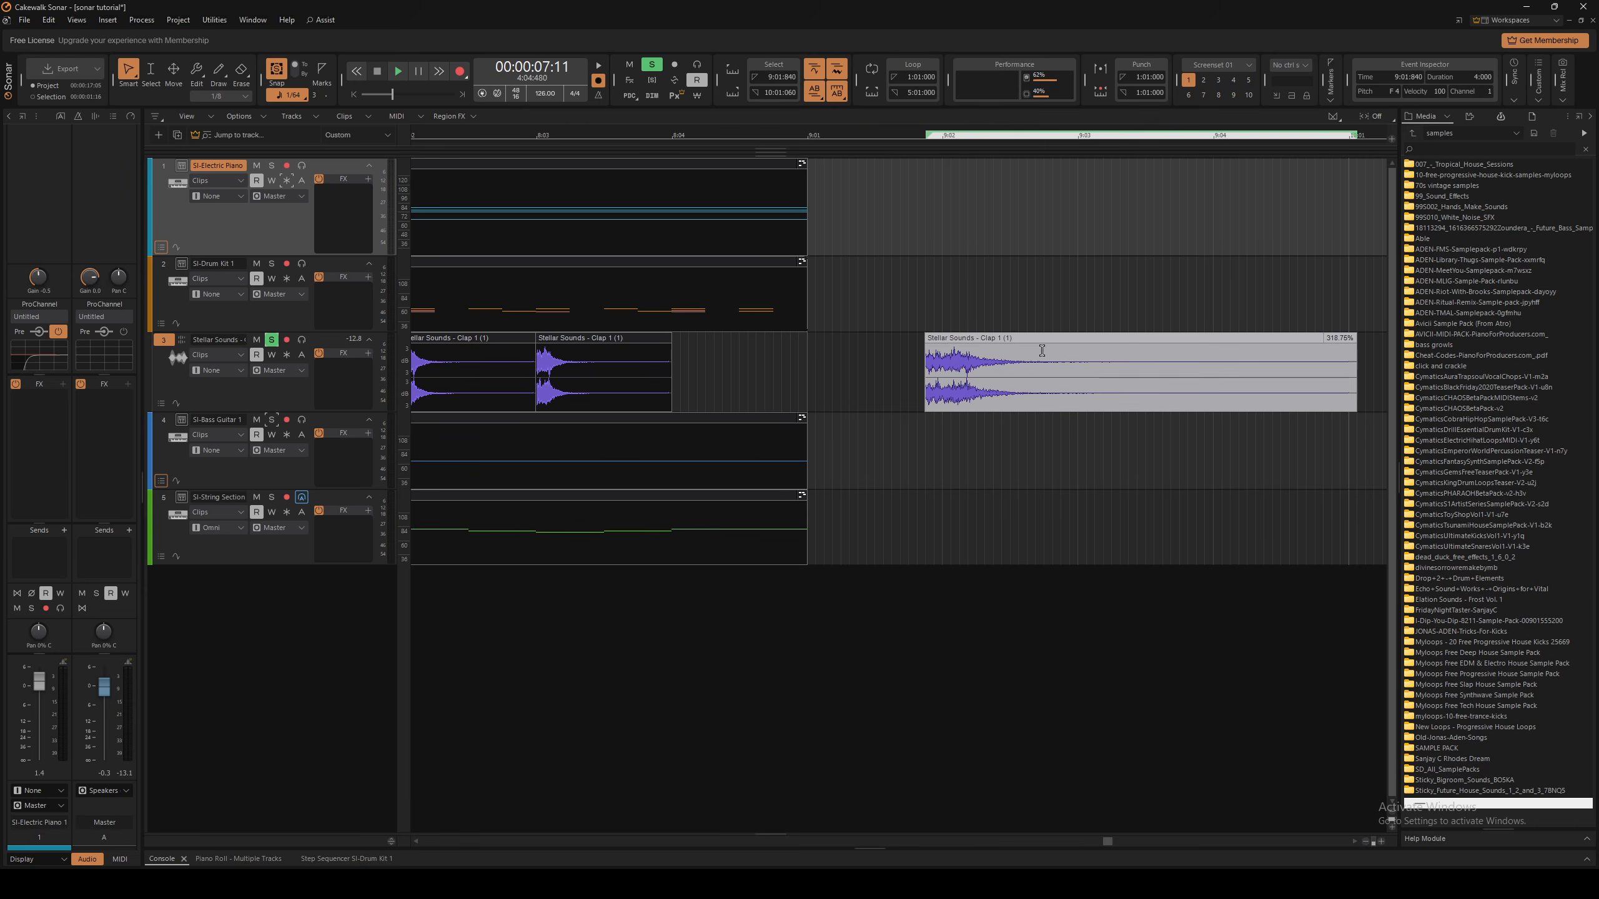
left_click_drag(587, 348, 809, 359)
left_click(764, 467)
key("space")
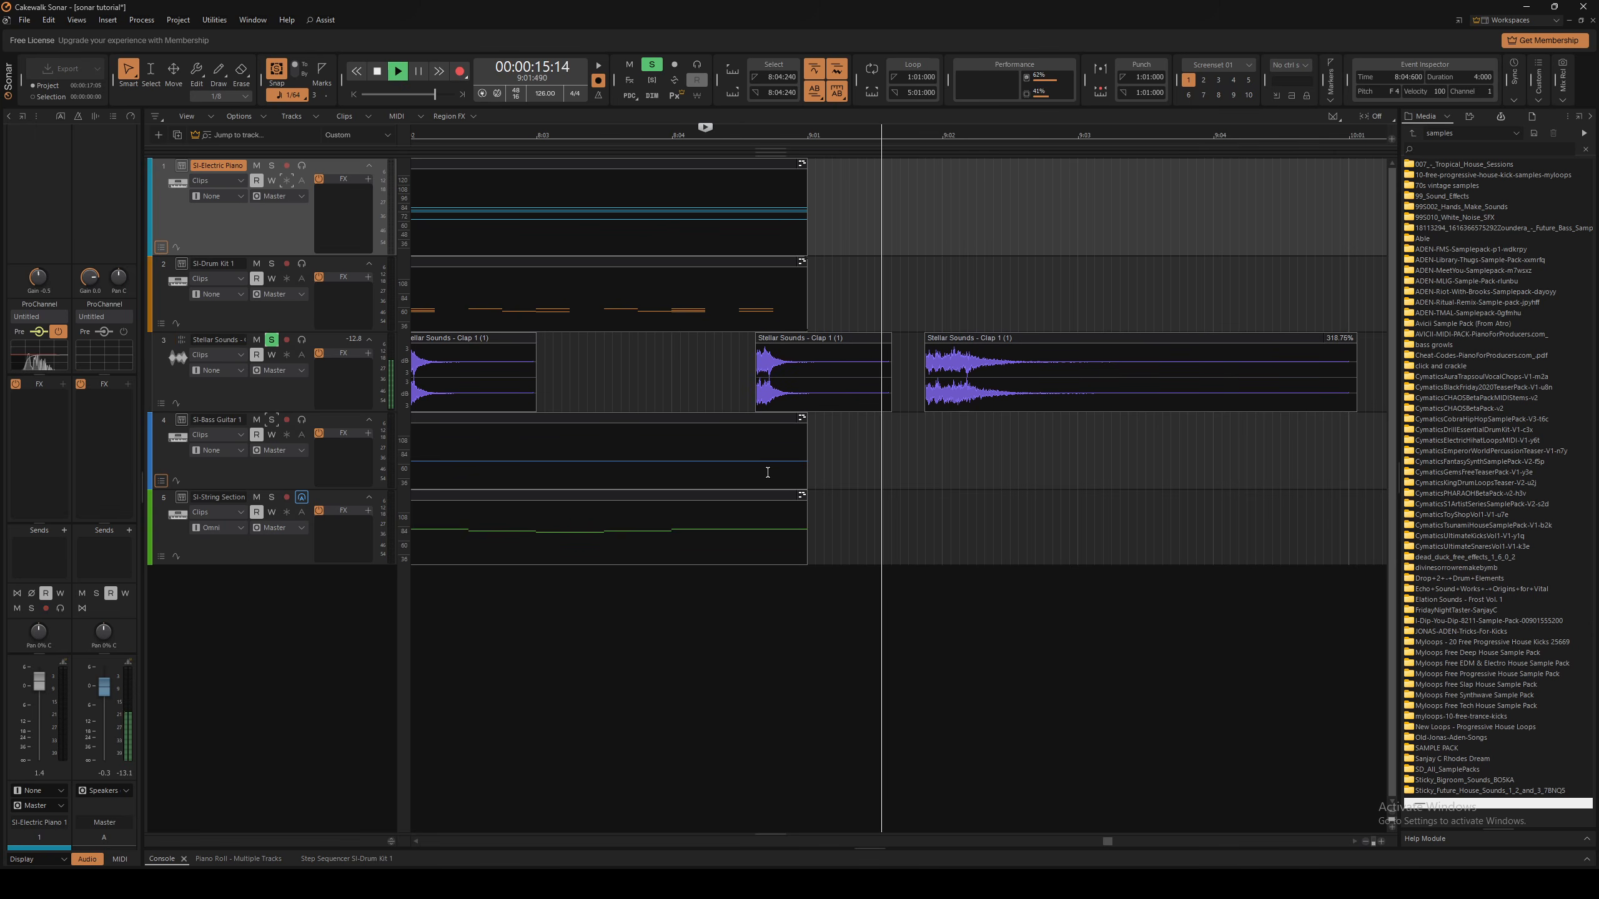
key("space")
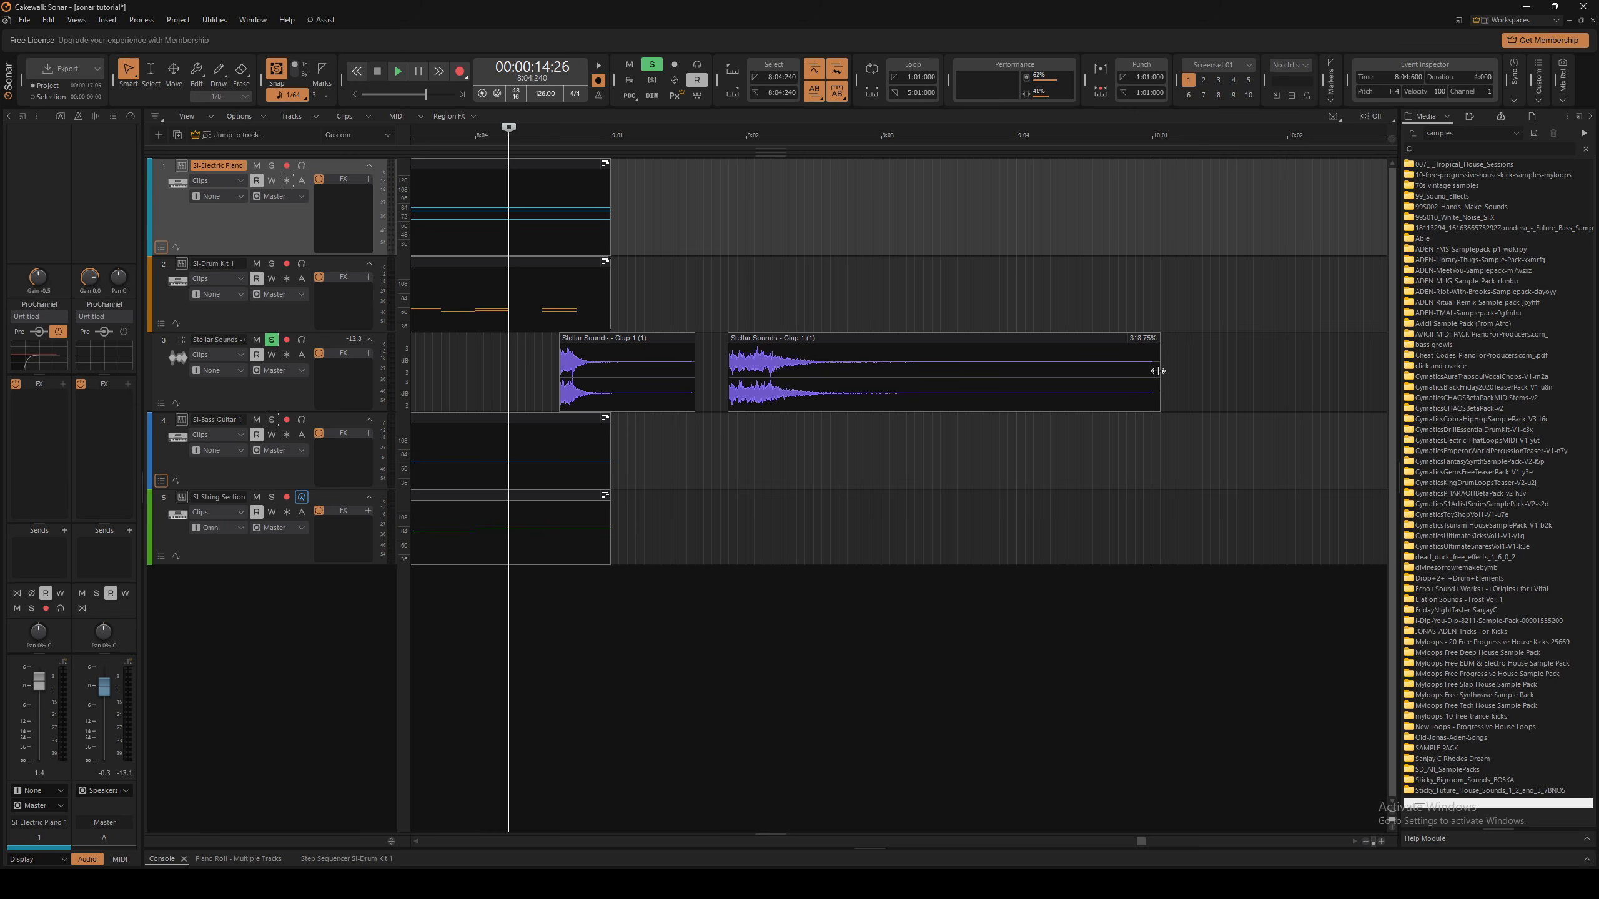
Compress the stretched clap clip to 25% of its original length, and play it
left_click_drag(1154, 371, 763, 376)
left_click(720, 132)
key("space")
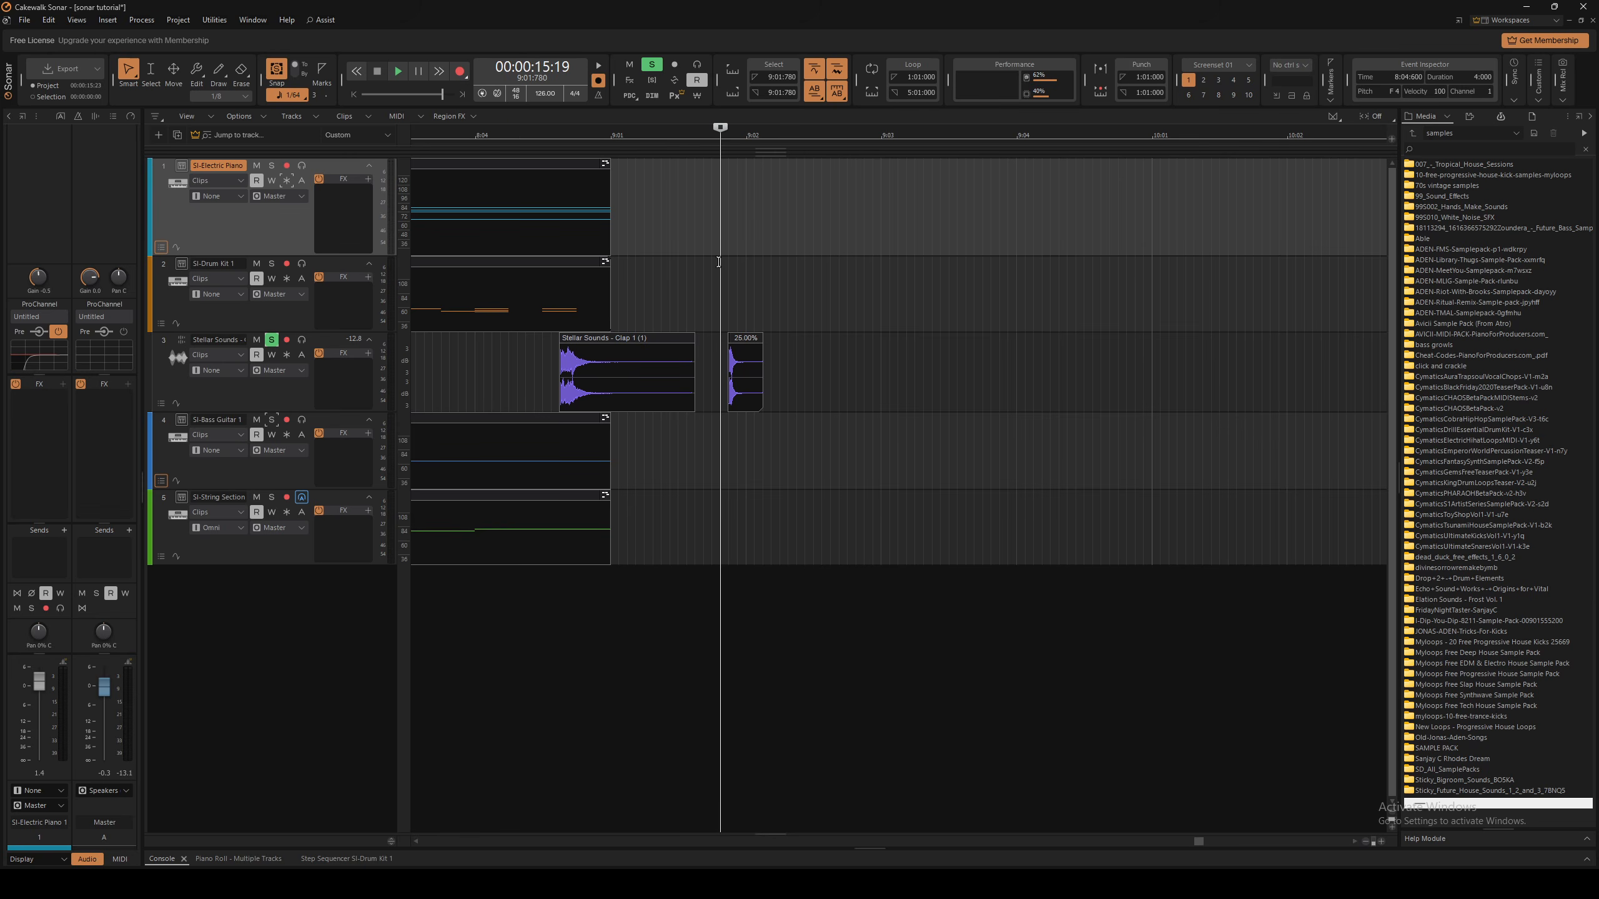
key("space")
left_click(524, 356)
key("space")
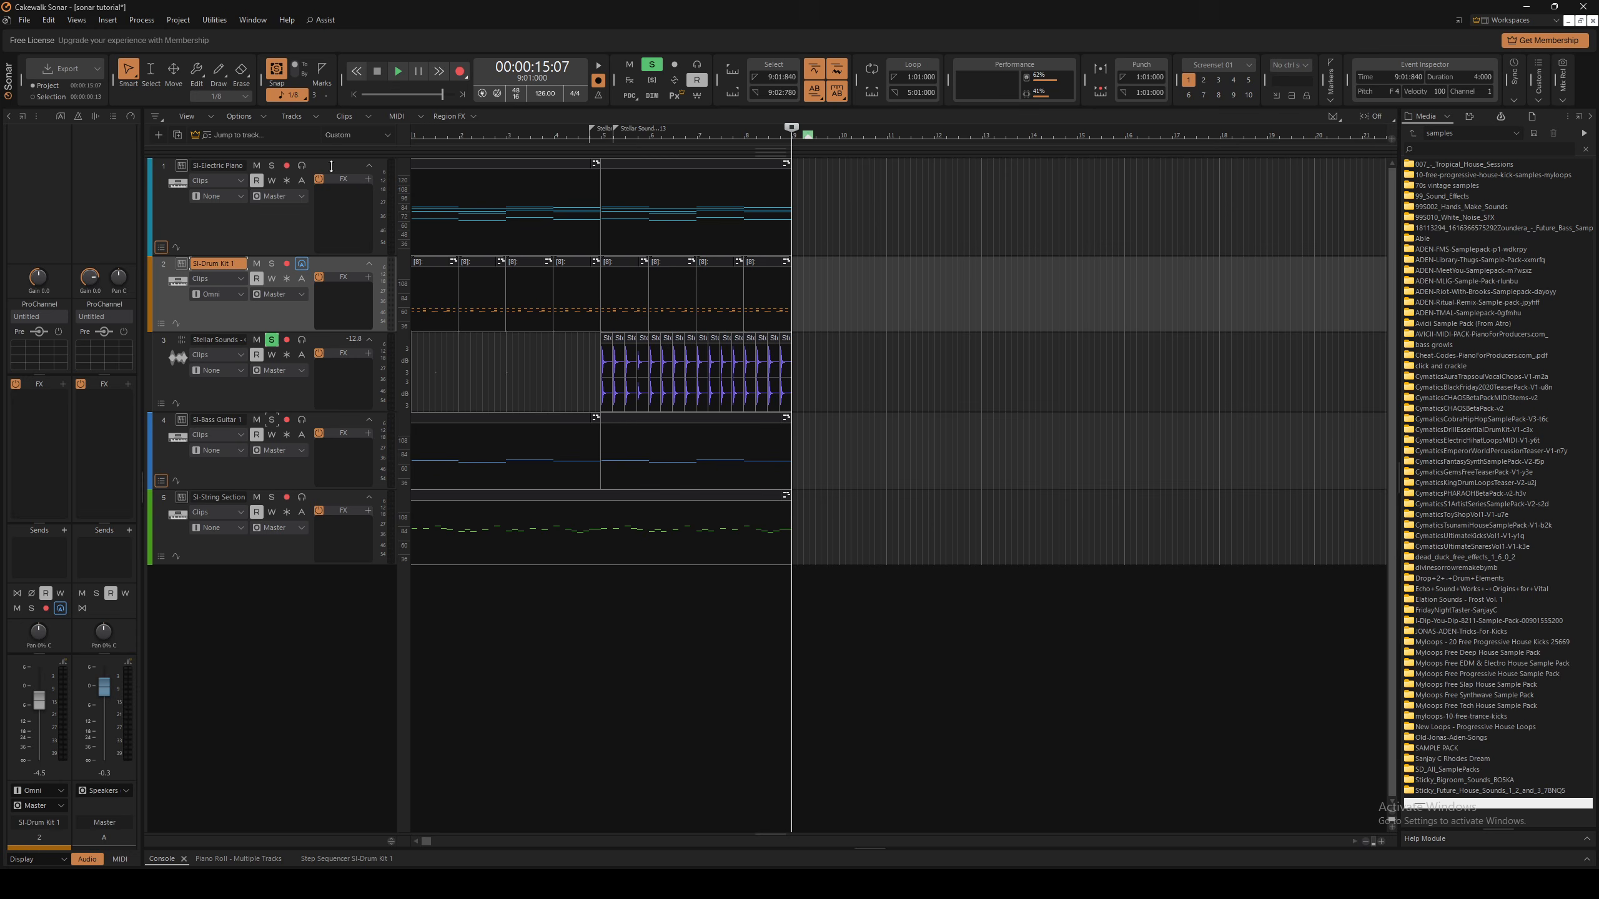
Freeze the SI-Electric Piano track, and time-stretch its frozen audio clip to 164.71%
left_click(287, 180)
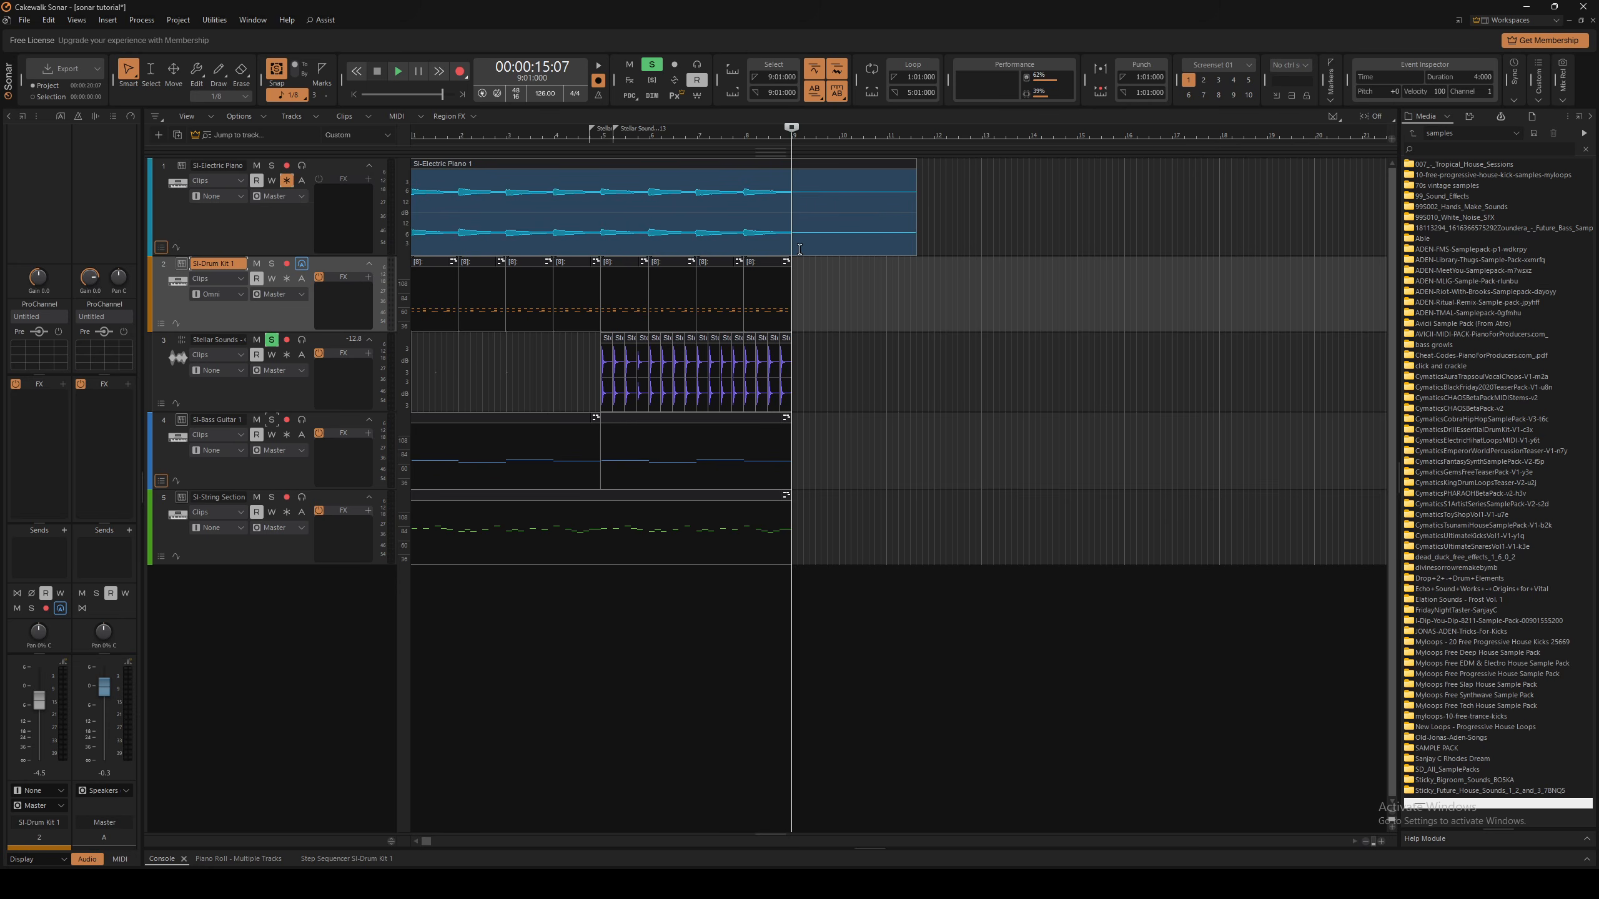
left_click_drag(915, 208, 1243, 209)
Solo SI-Electric Piano in place of the clap track, and play the stretched piano audio from about 9:03
double_click(806, 126)
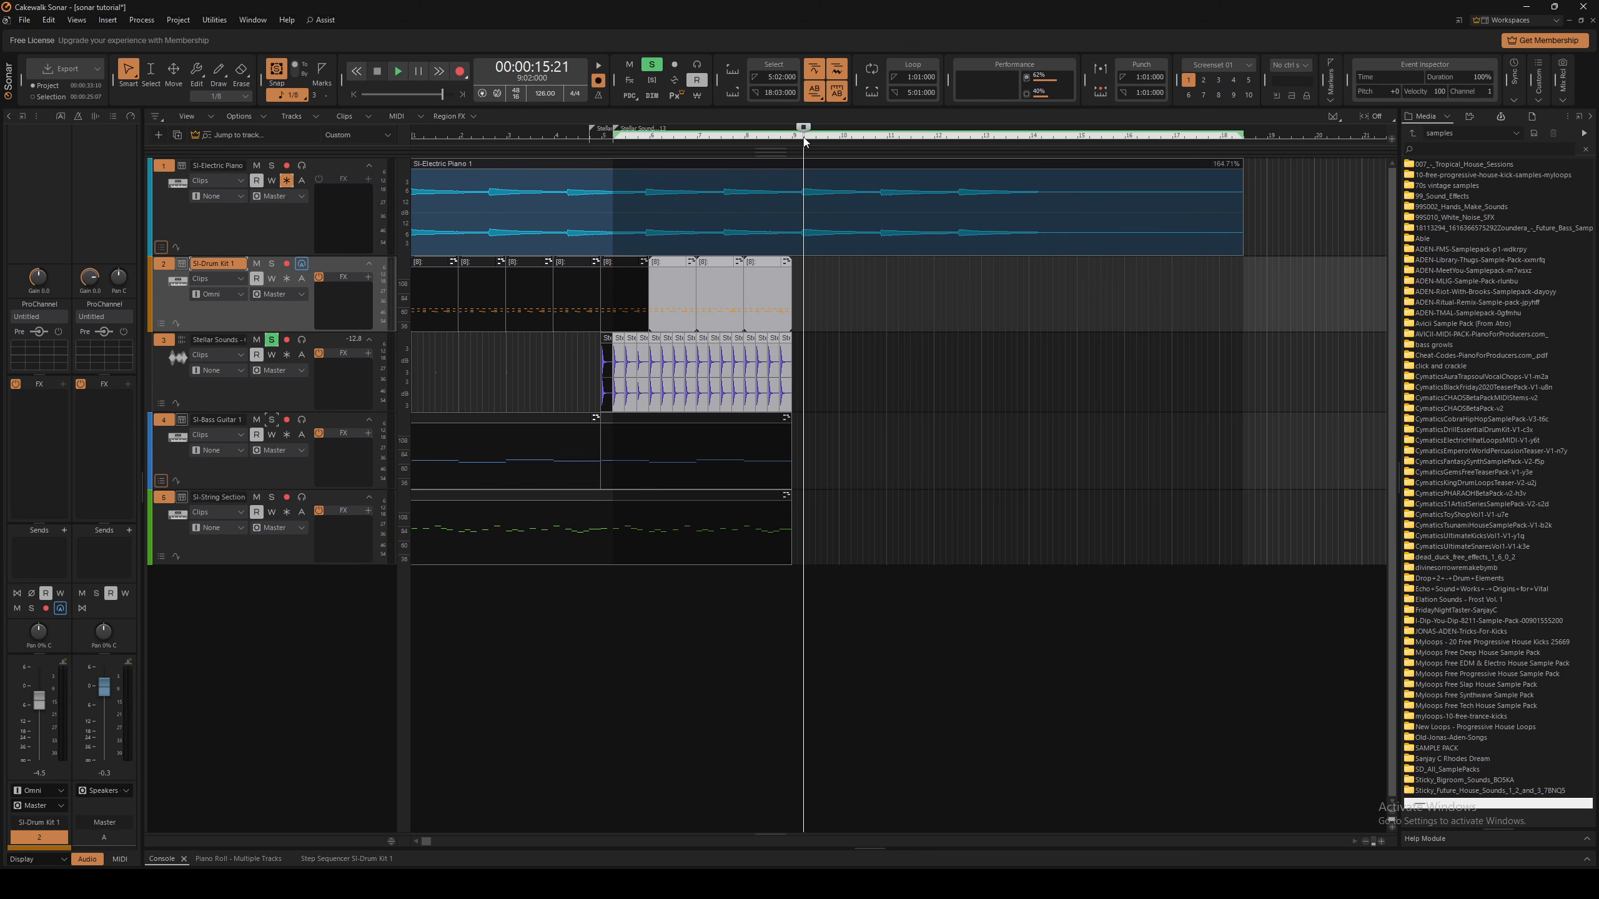
left_click(272, 166)
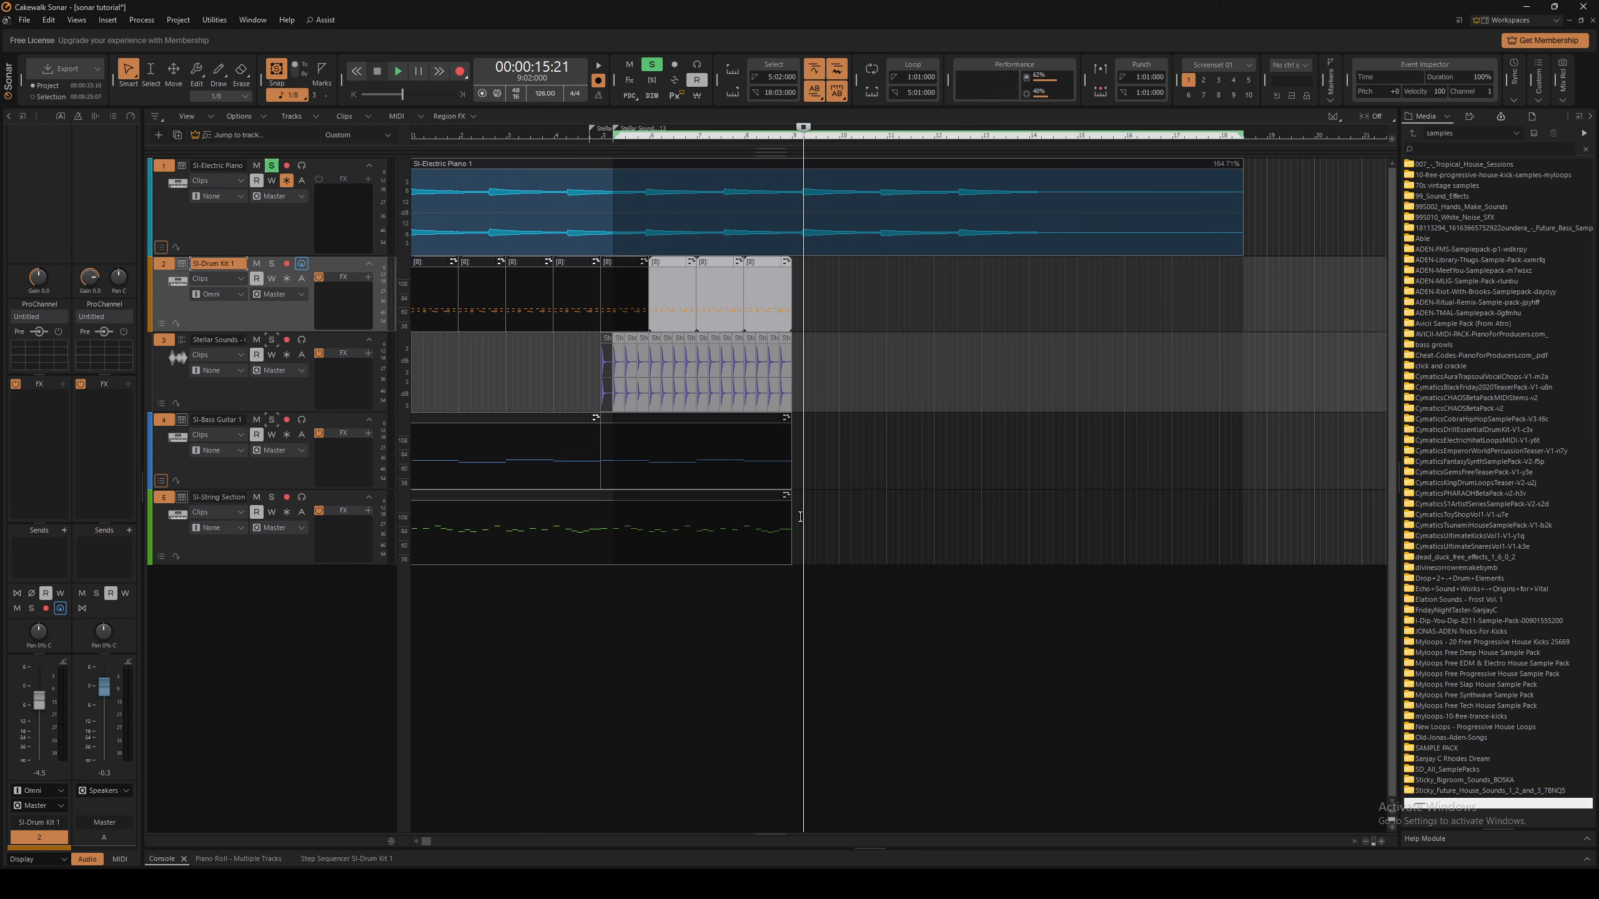
left_click(770, 621)
key("space")
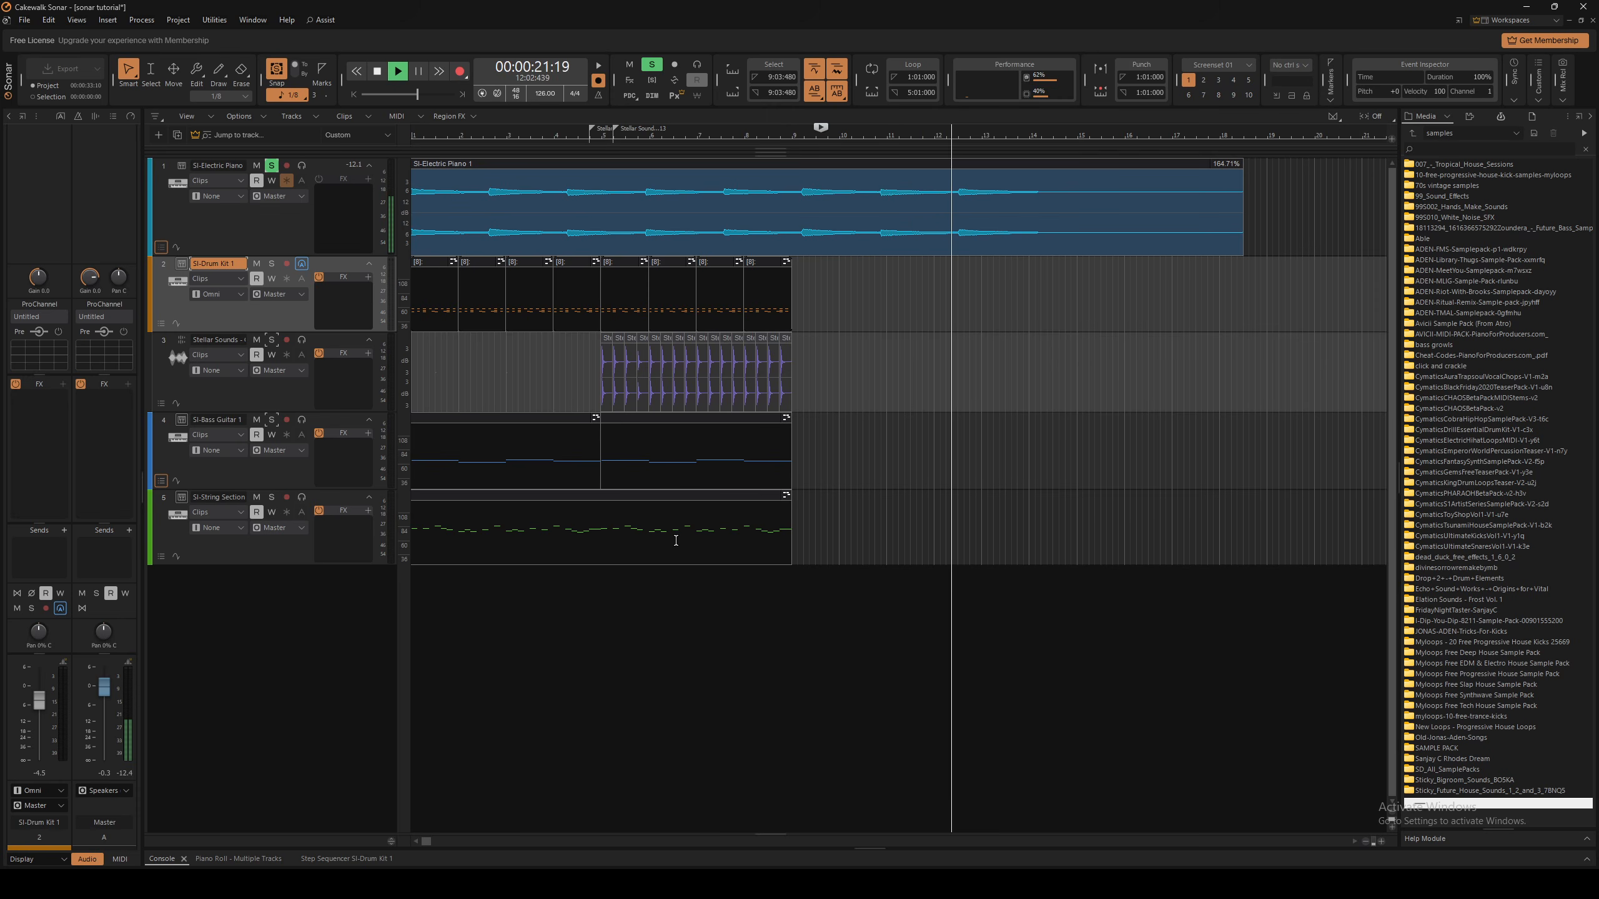
key("space")
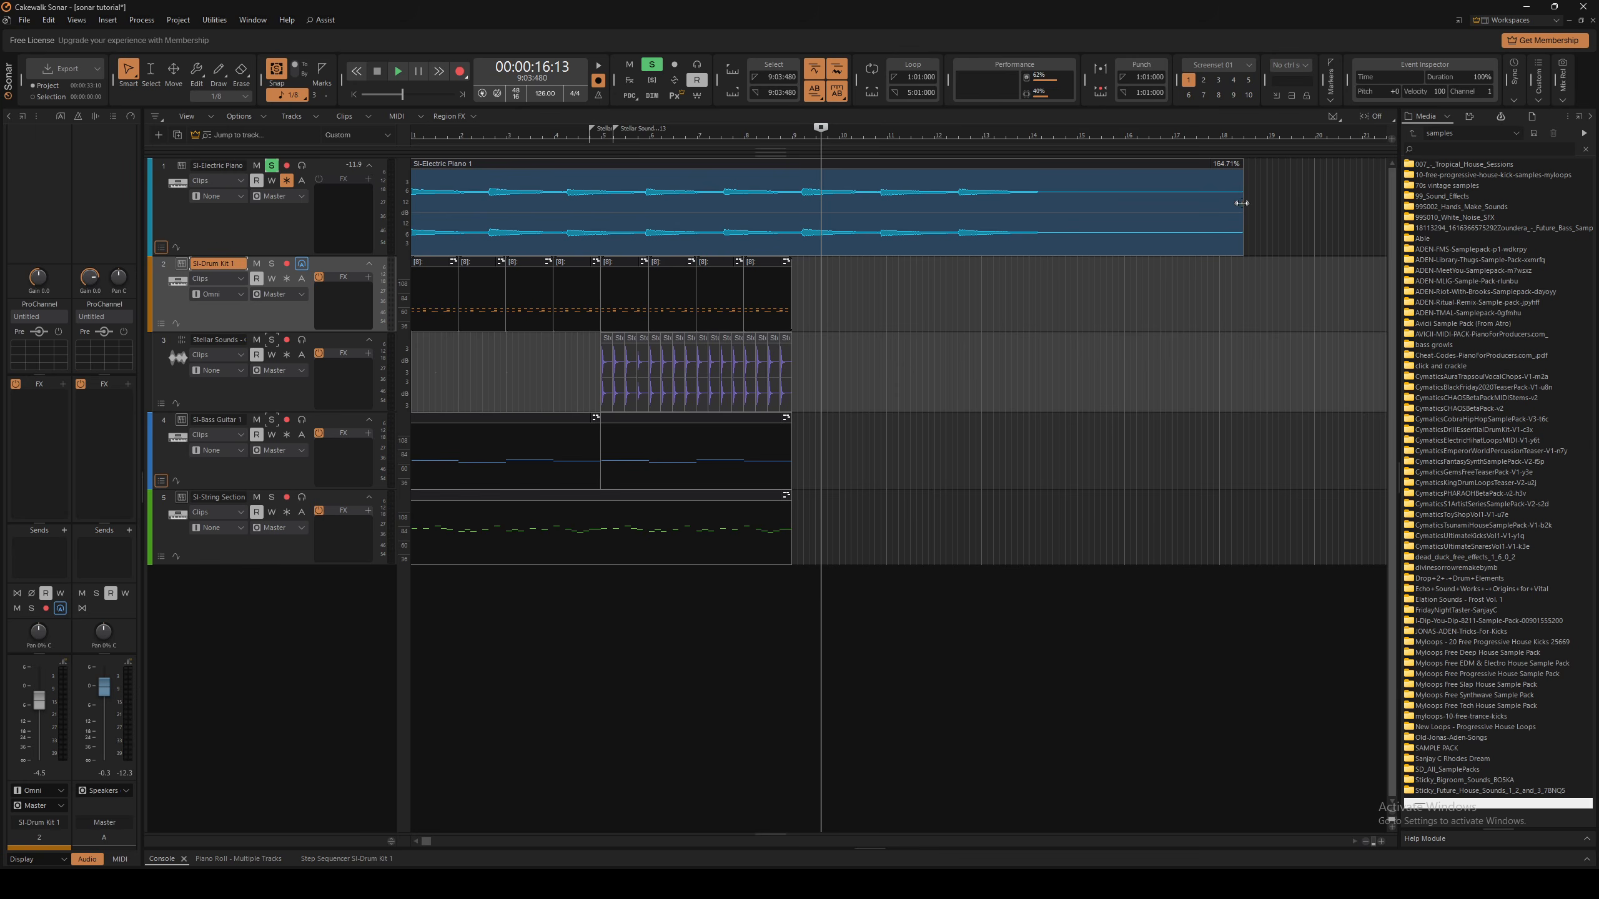
Compress the piano clip to 25.88% with its start at 9:04:000, and play the result
left_click_drag(1242, 202, 895, 205)
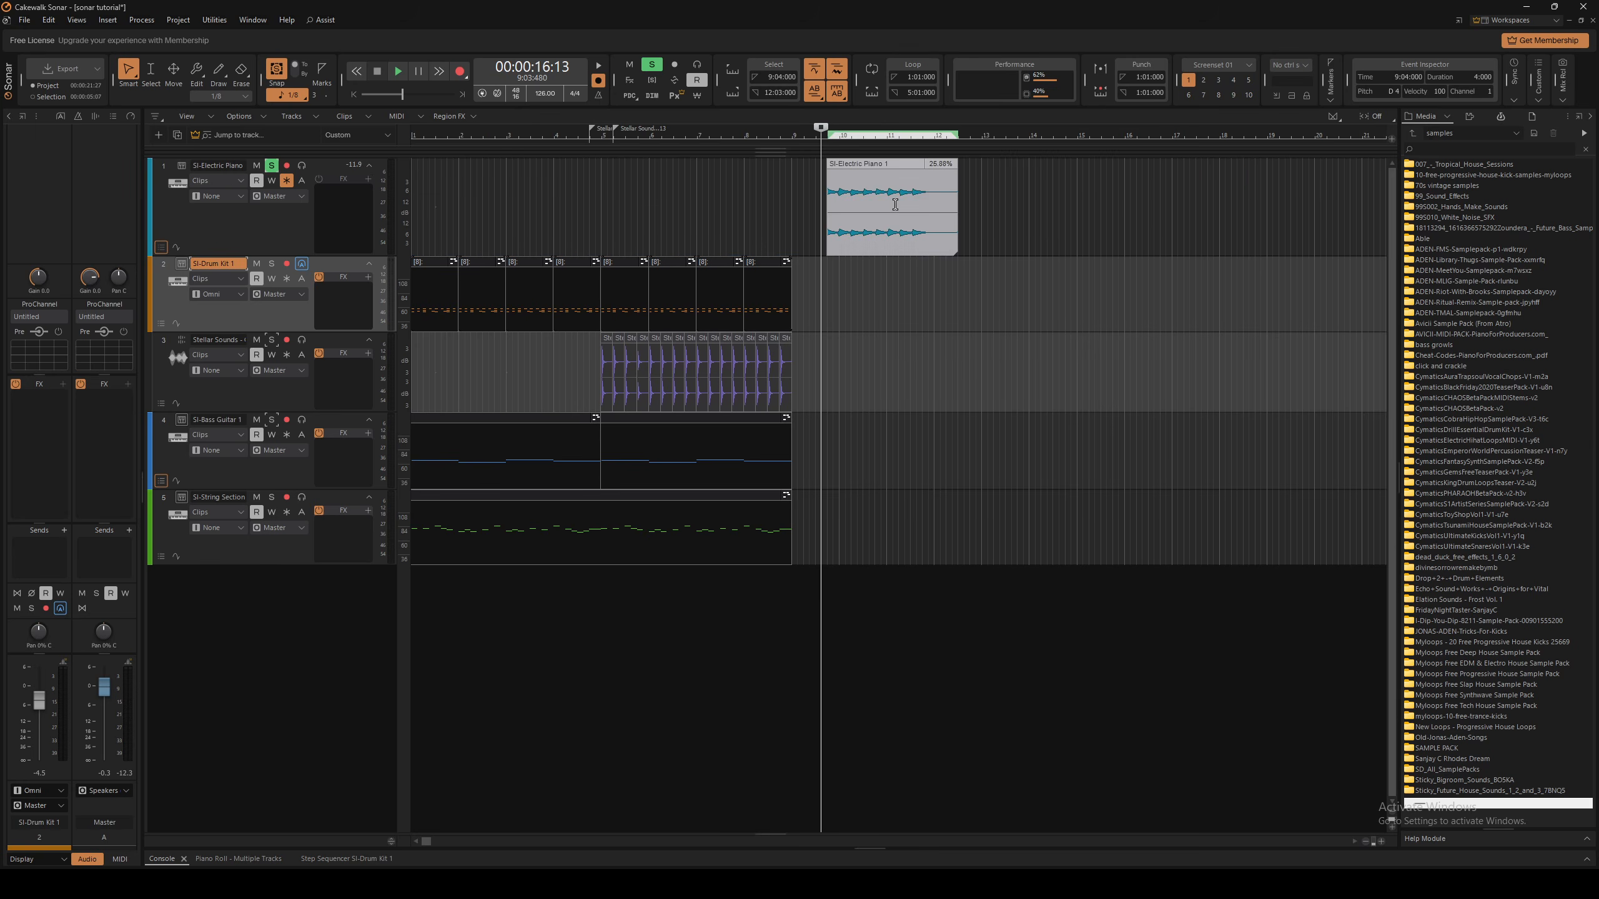
key("space")
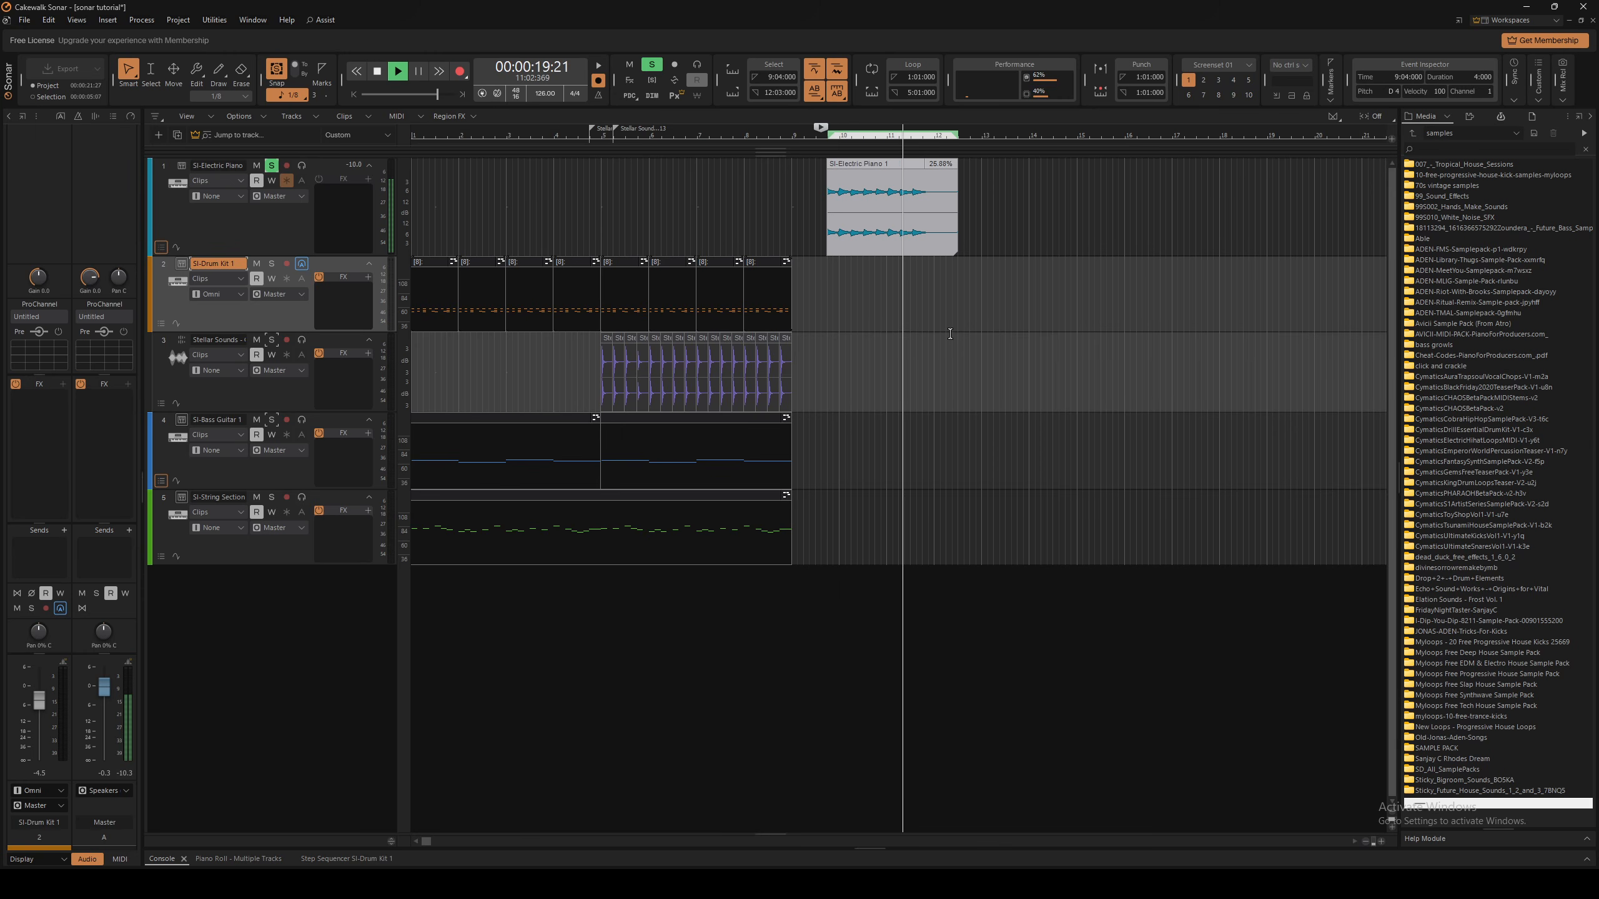
key("space")
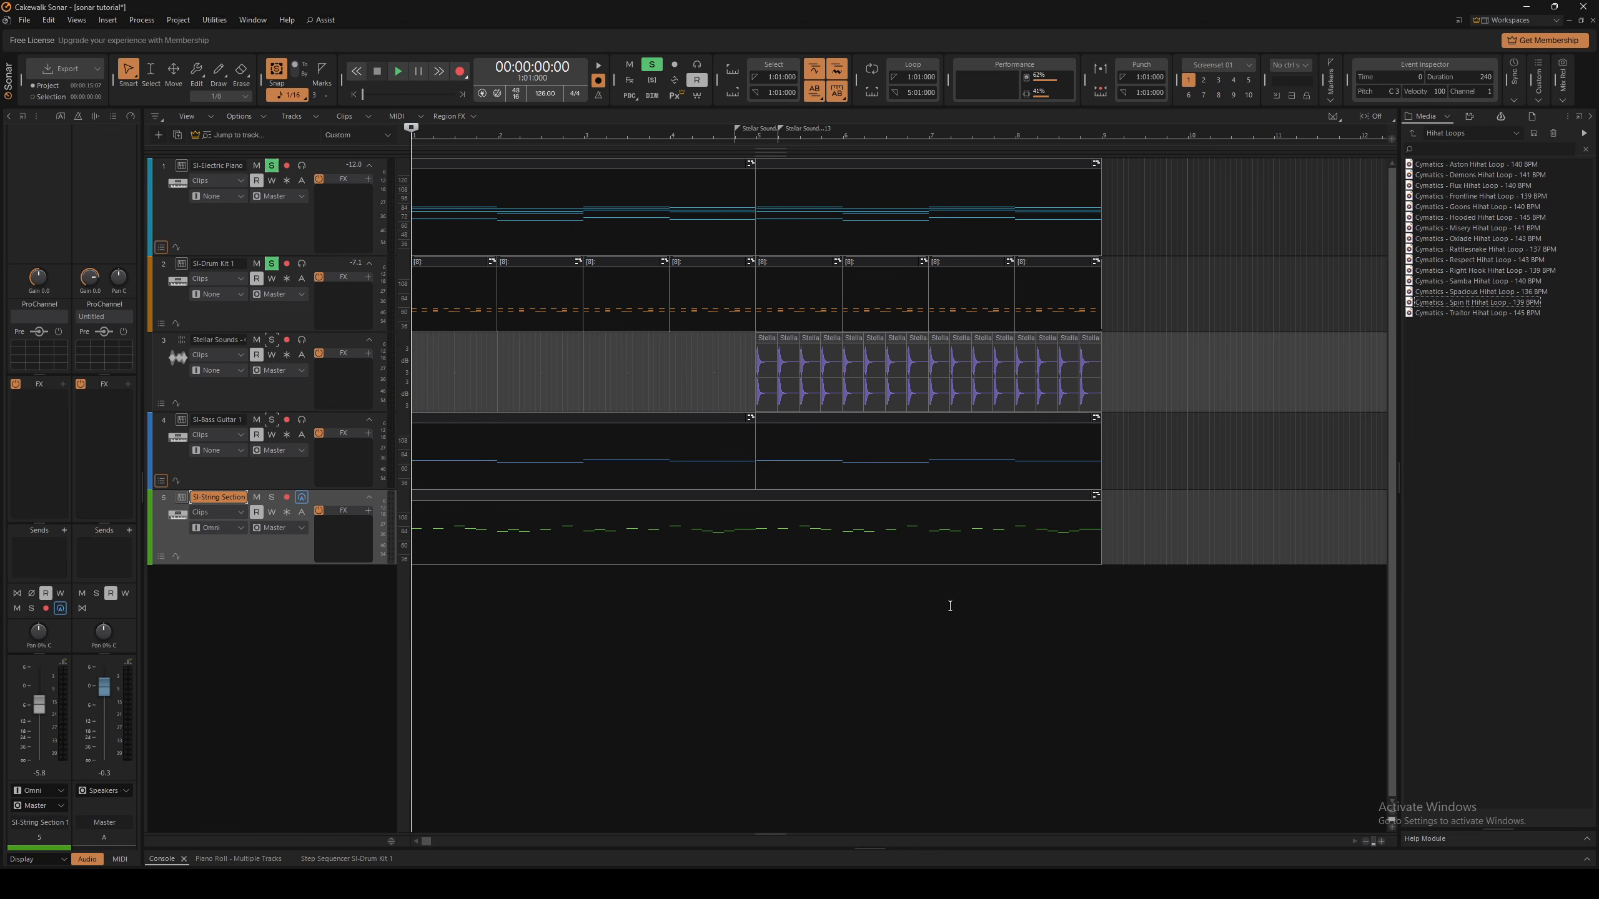
Preview the Cymatics Spin It Hihat Loop (139 BPM), and add it at measure 1 on a new track below SI-String Section
left_click(1498, 302)
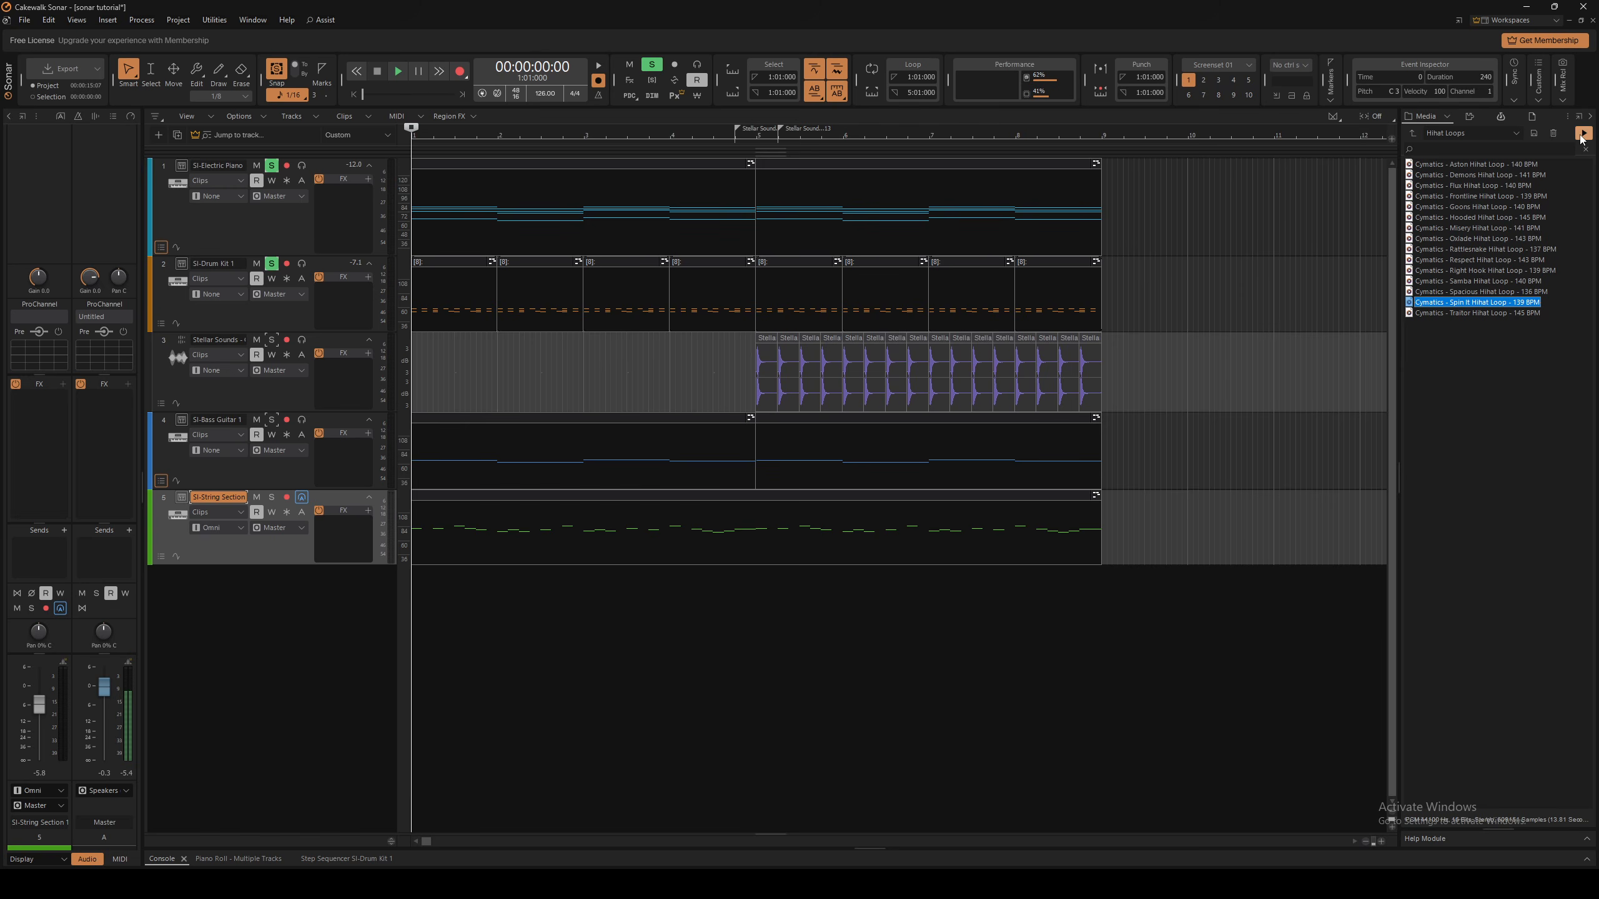
left_click_drag(1501, 303, 428, 600)
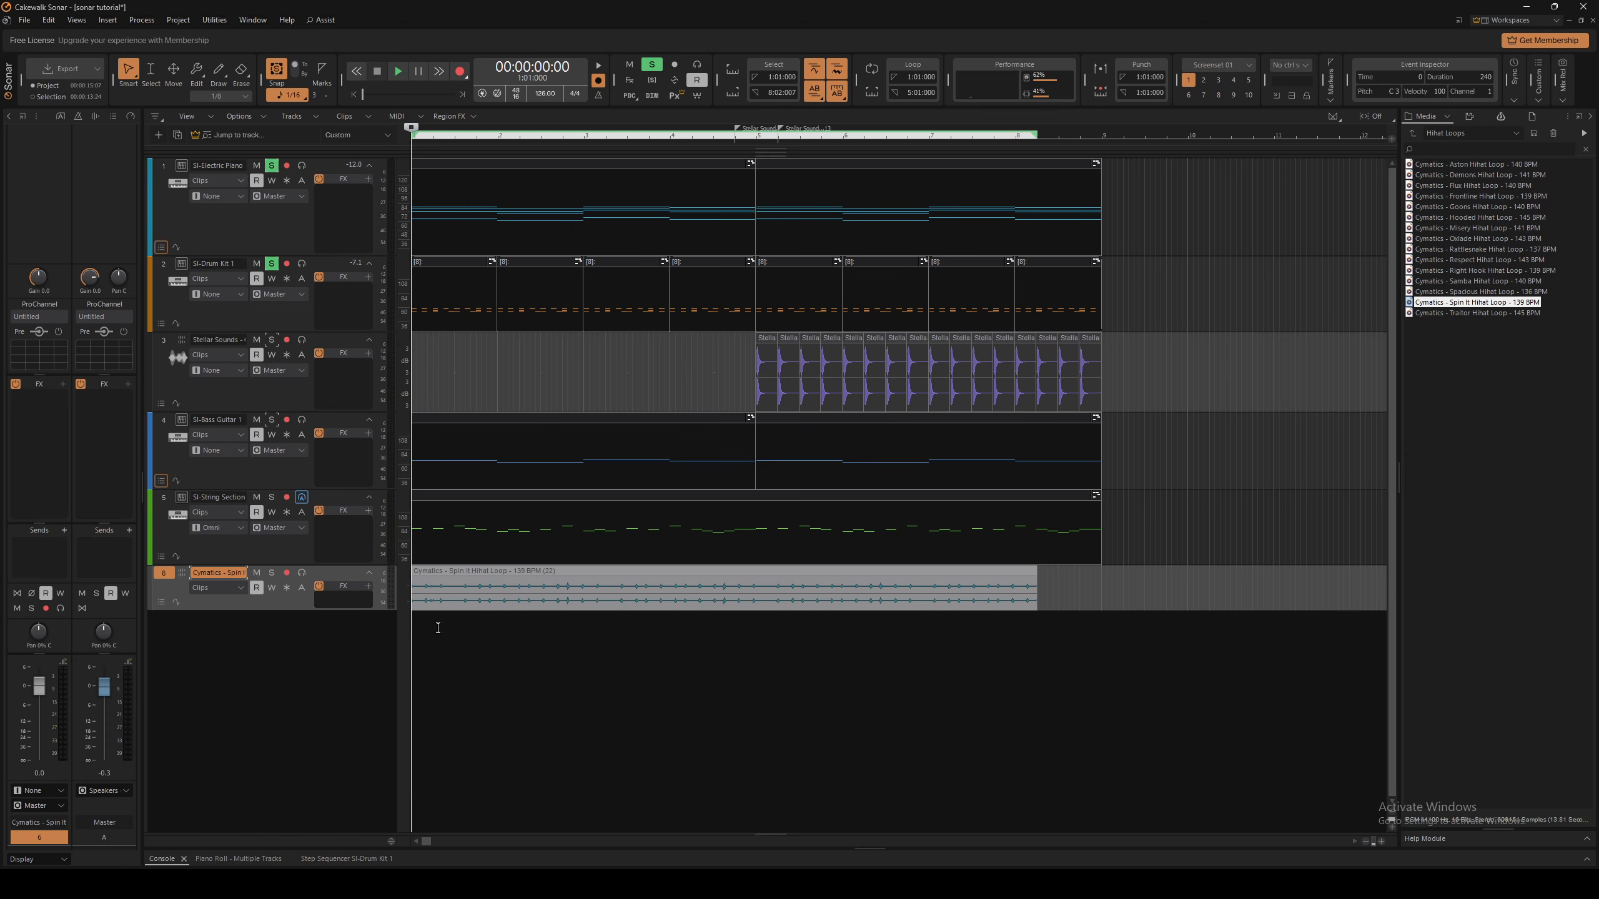
Solo the Cymatics Spin It hi-hat track alongside the piano and drums, and play them from the start
left_click(271, 572)
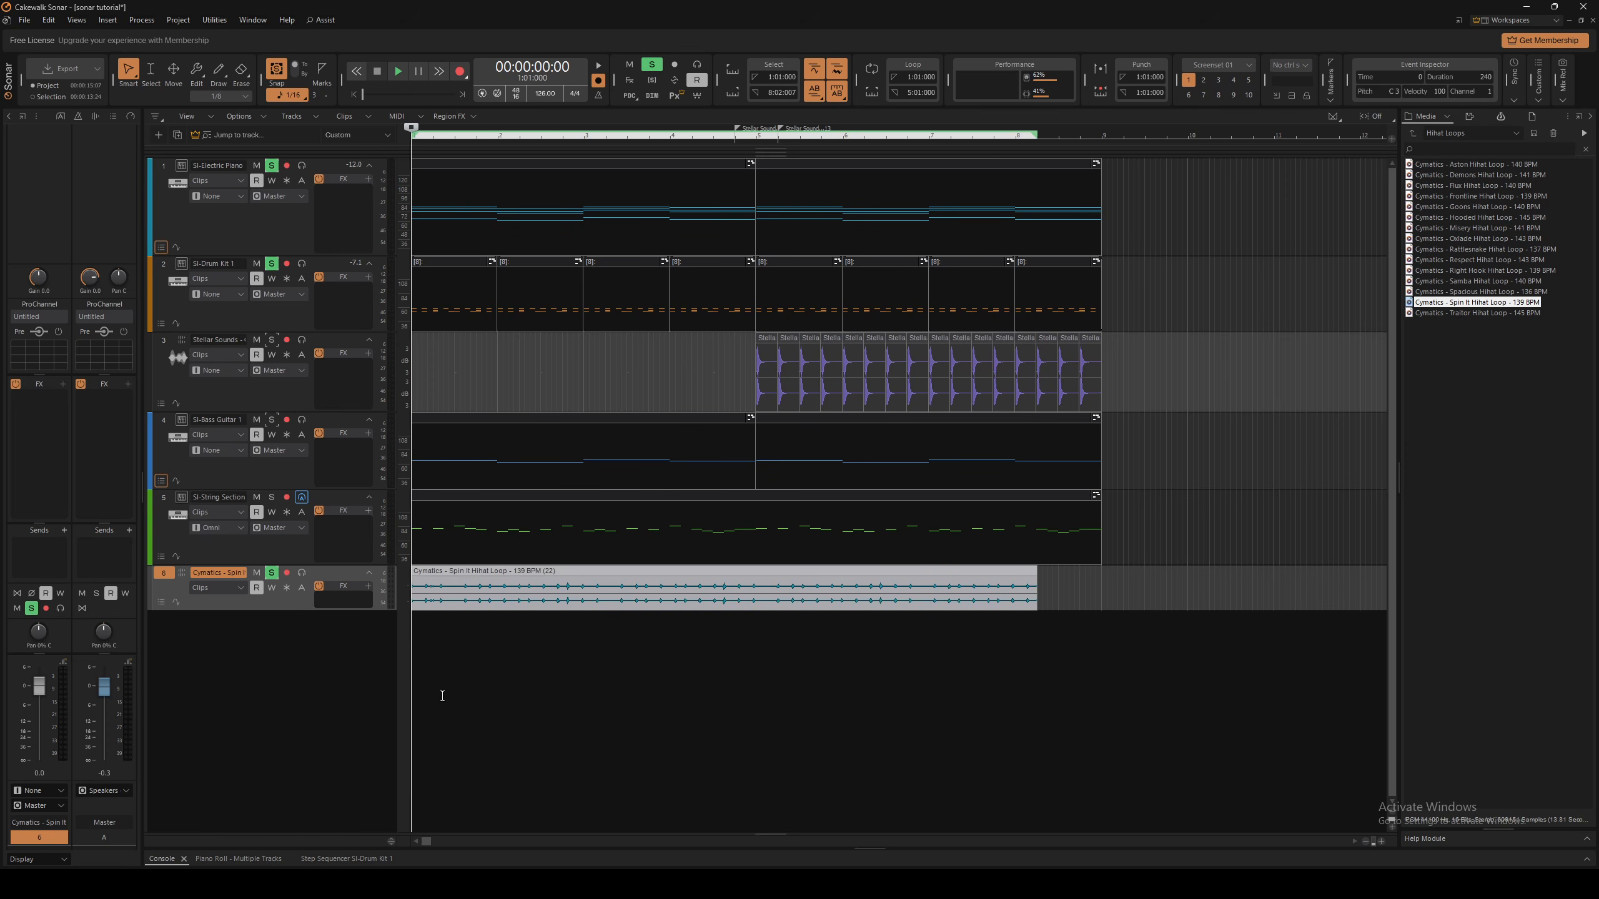
key("space")
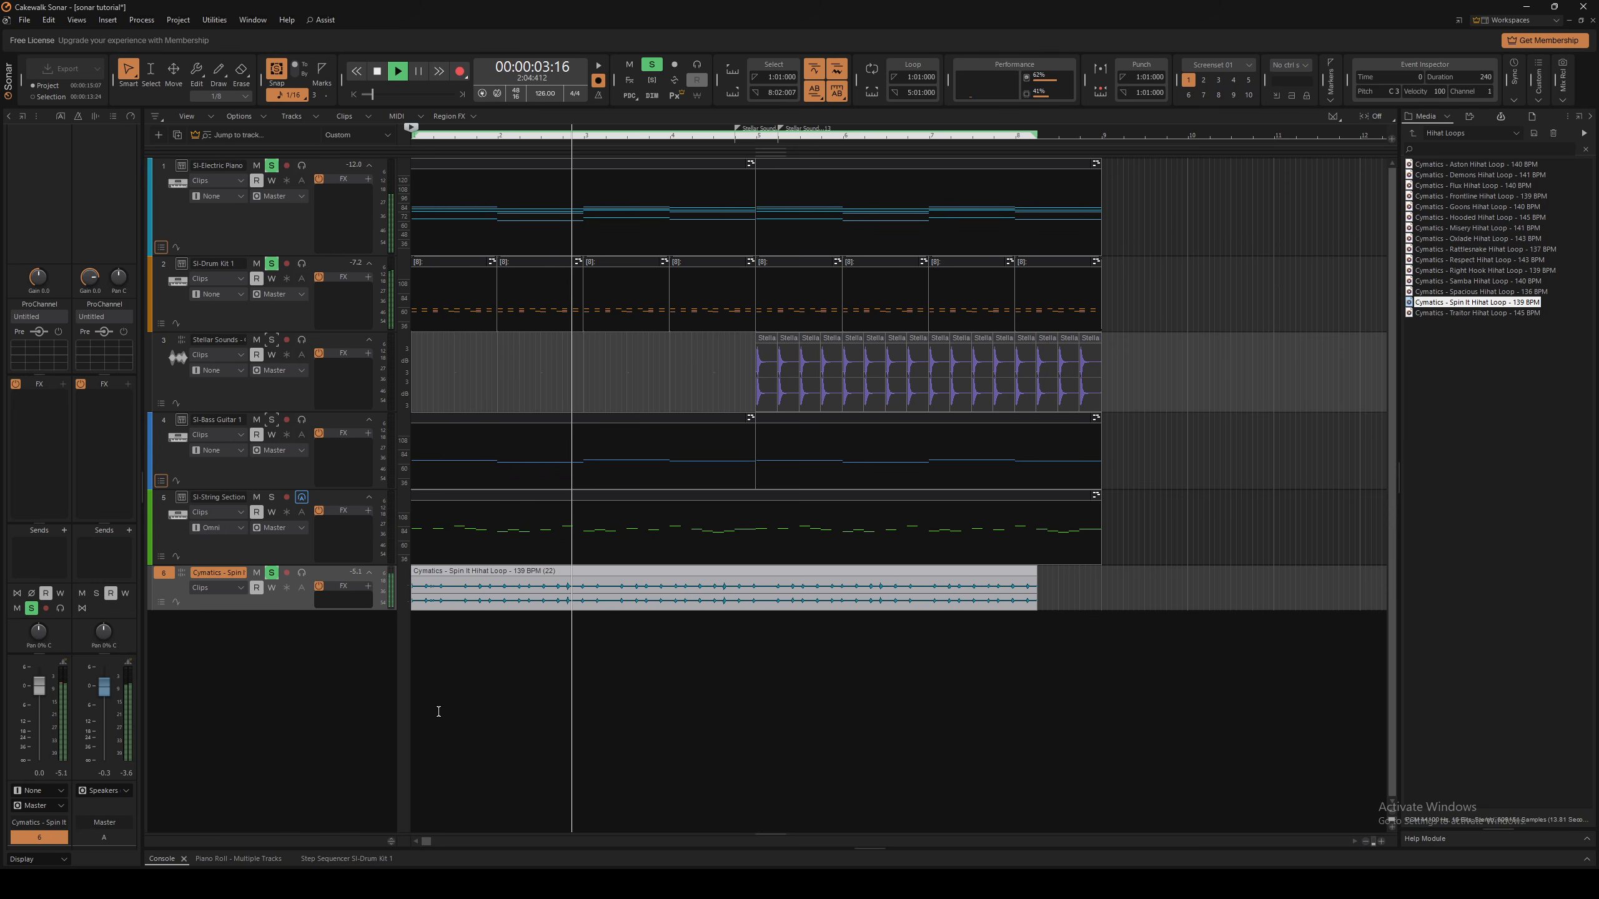
key("space")
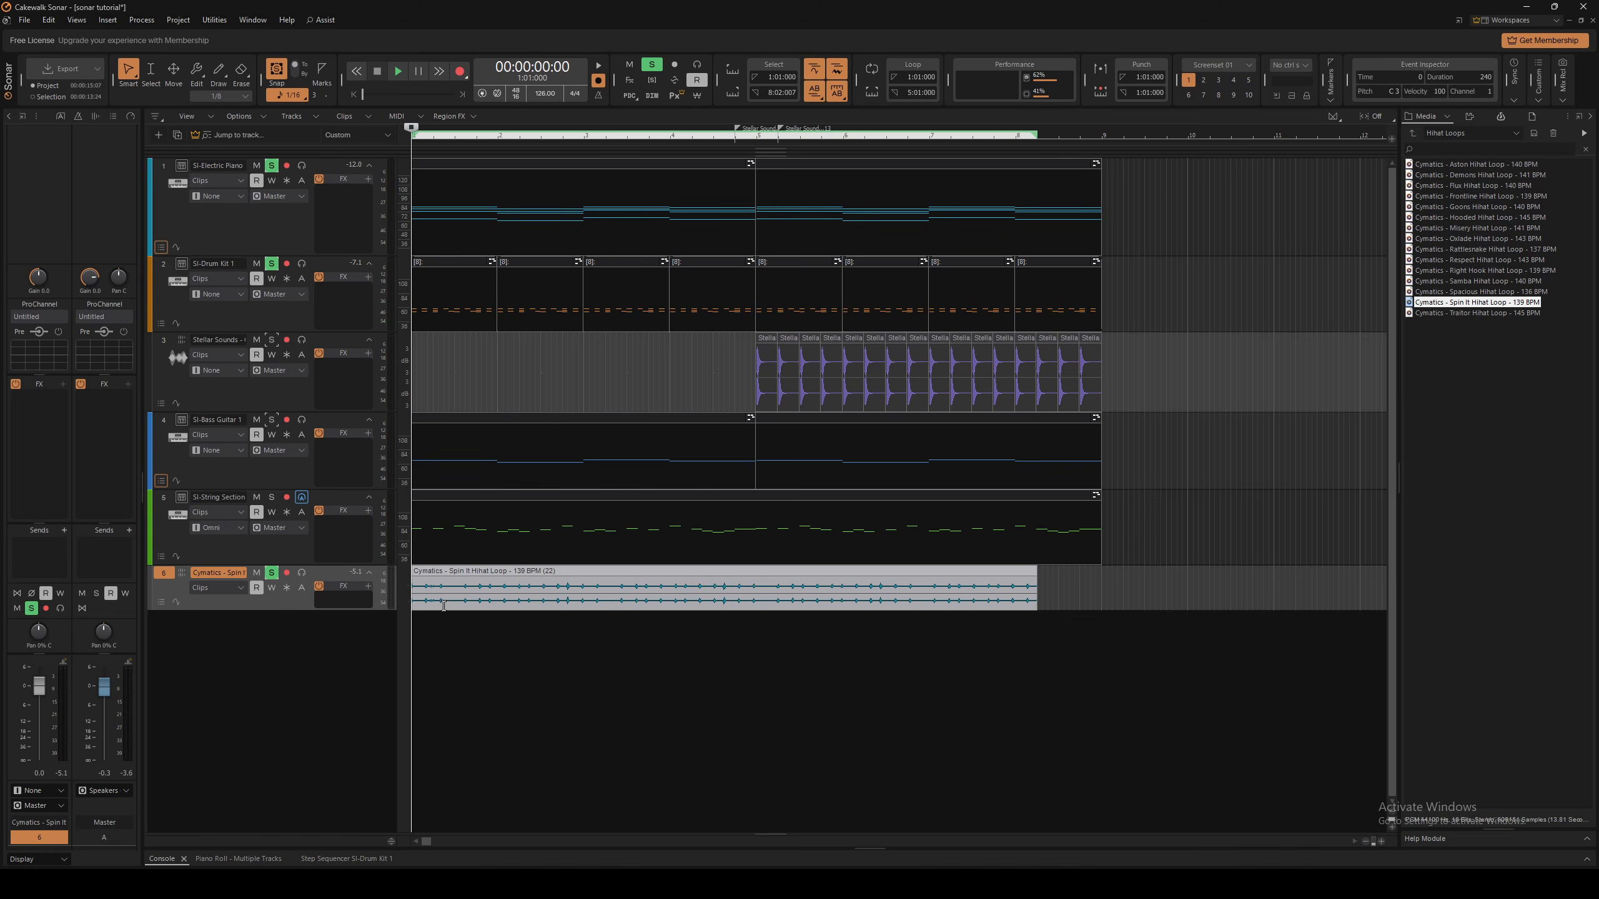
Enable Stretch to Tempo for the hi-hat loop clip and set its original tempo to 139
left_click(482, 598)
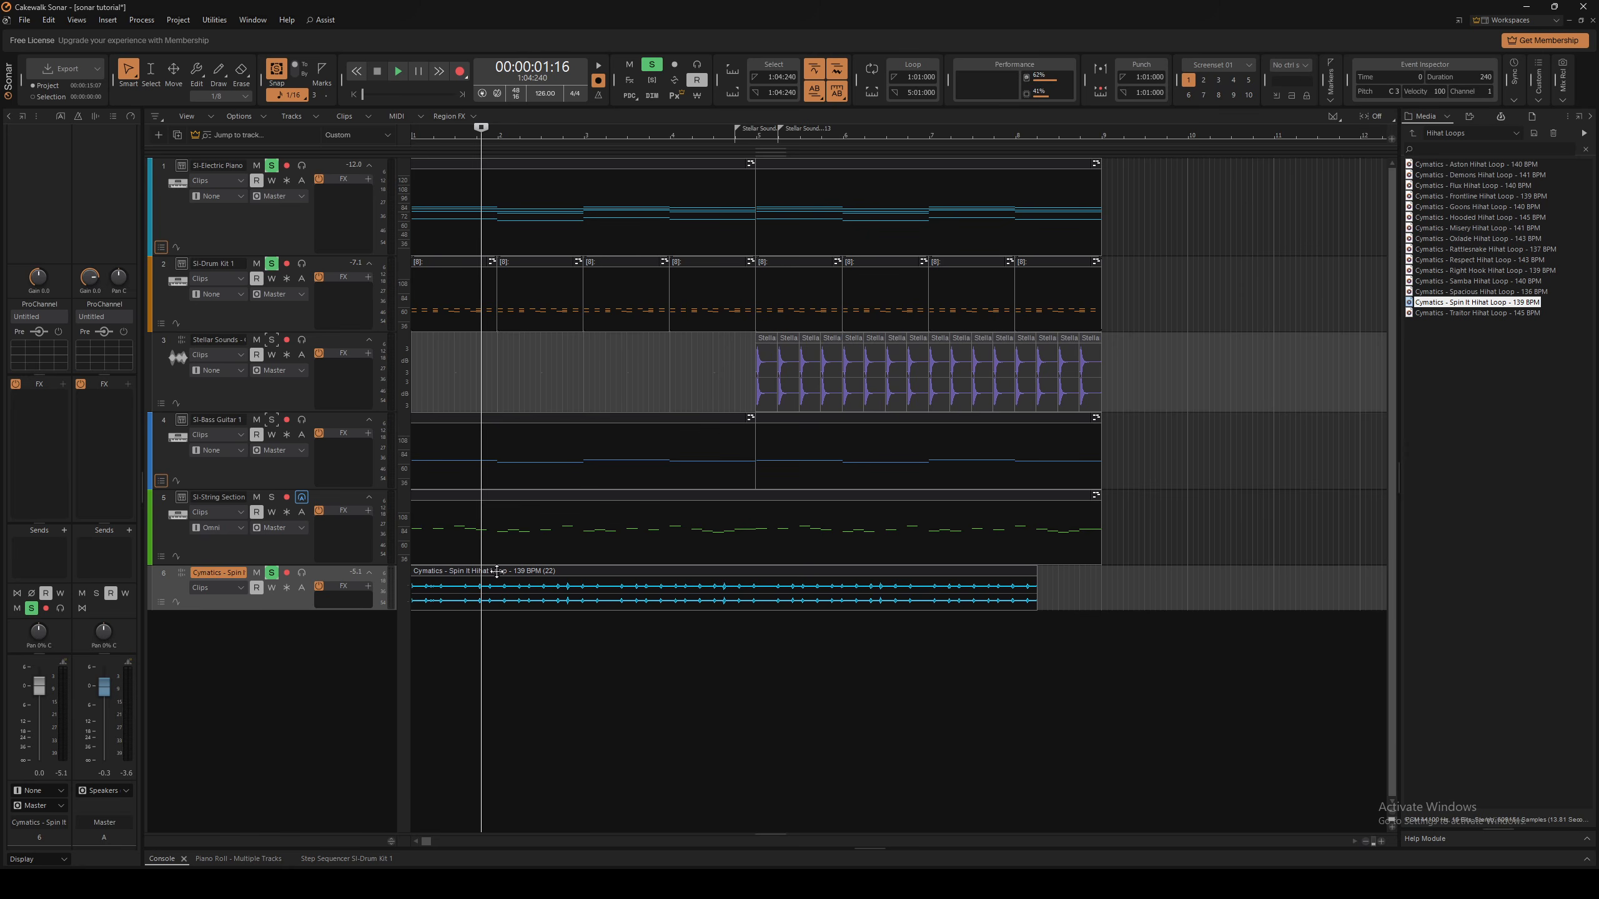
left_click(532, 577)
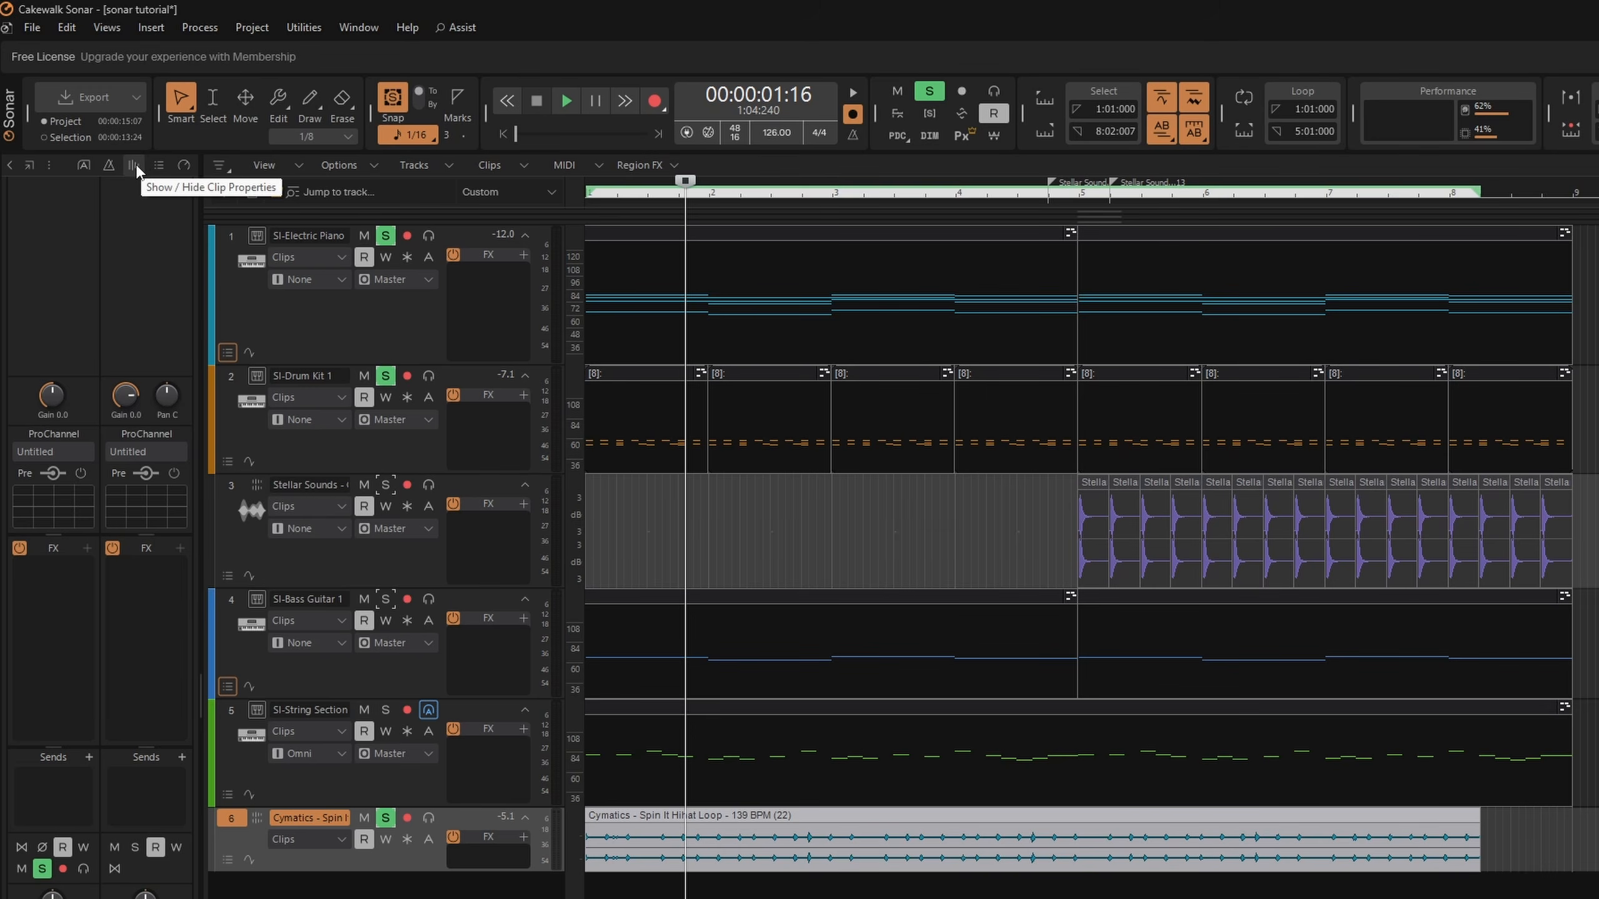
left_click(134, 167)
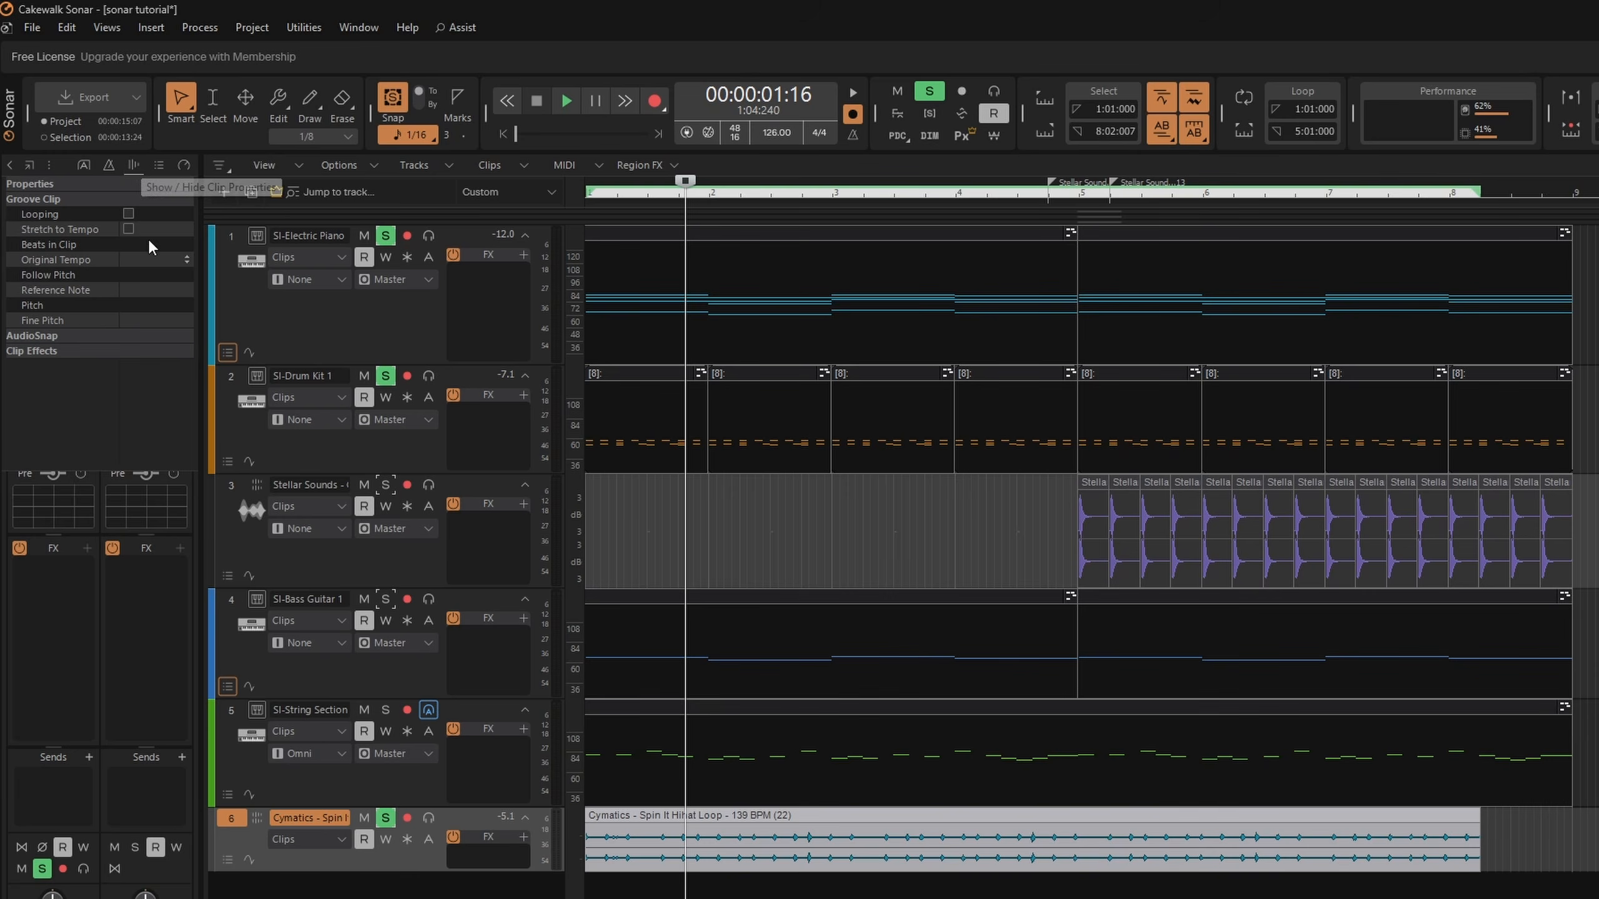
left_click(129, 228)
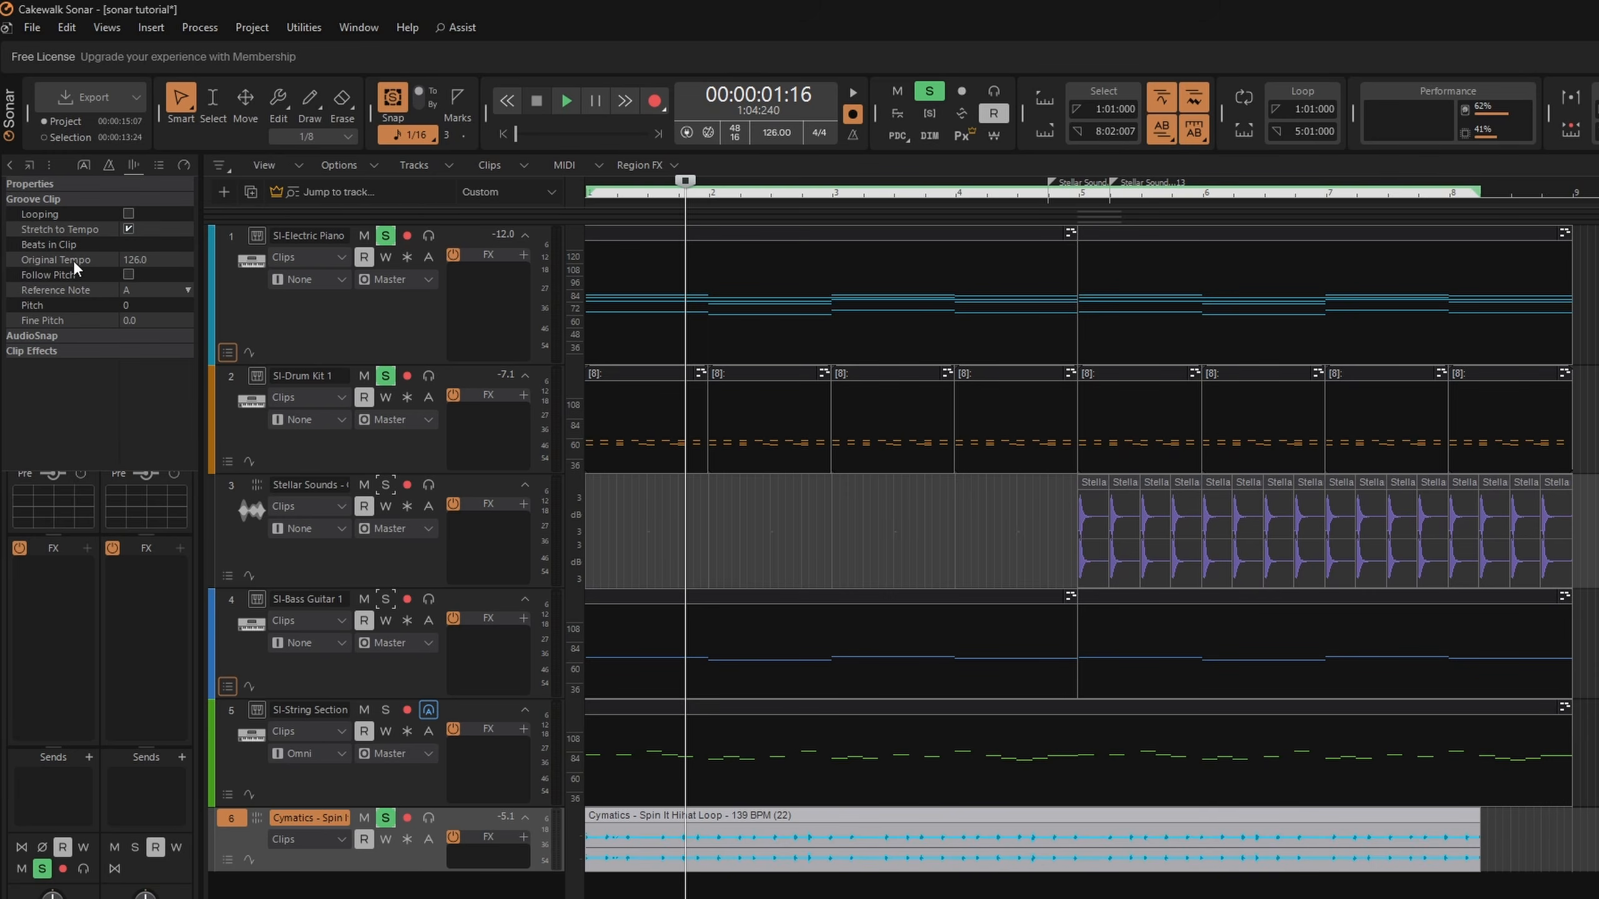
left_click(139, 260)
type("139")
key("Return")
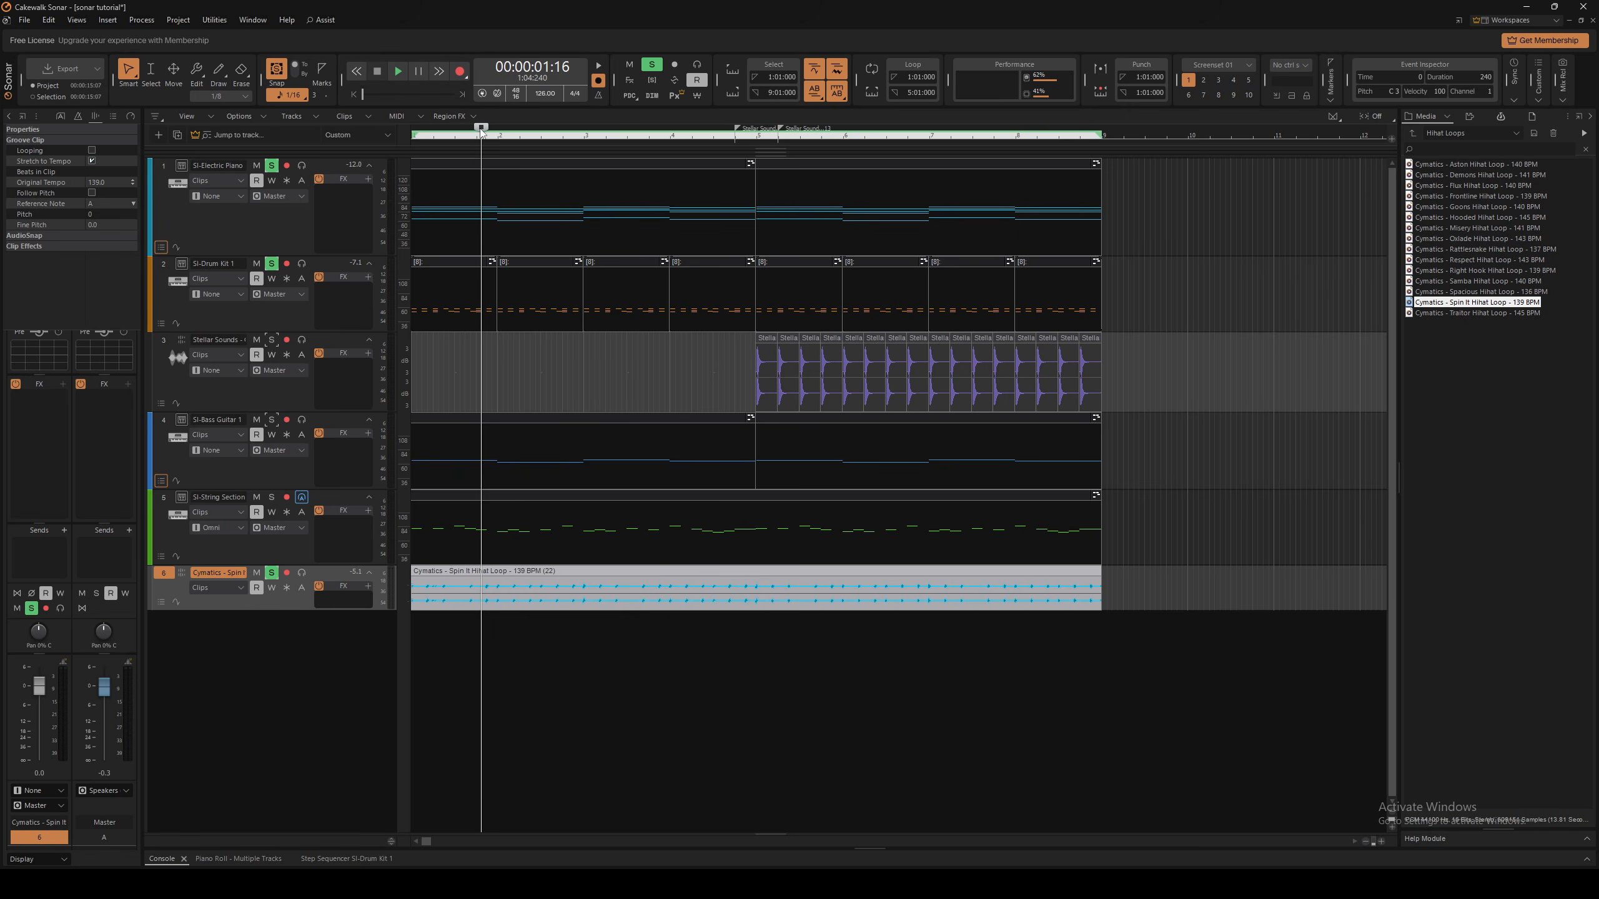
Play the tempo-matched hi-hat loop with the soloed piano and drums from the start
key("w")
key("space")
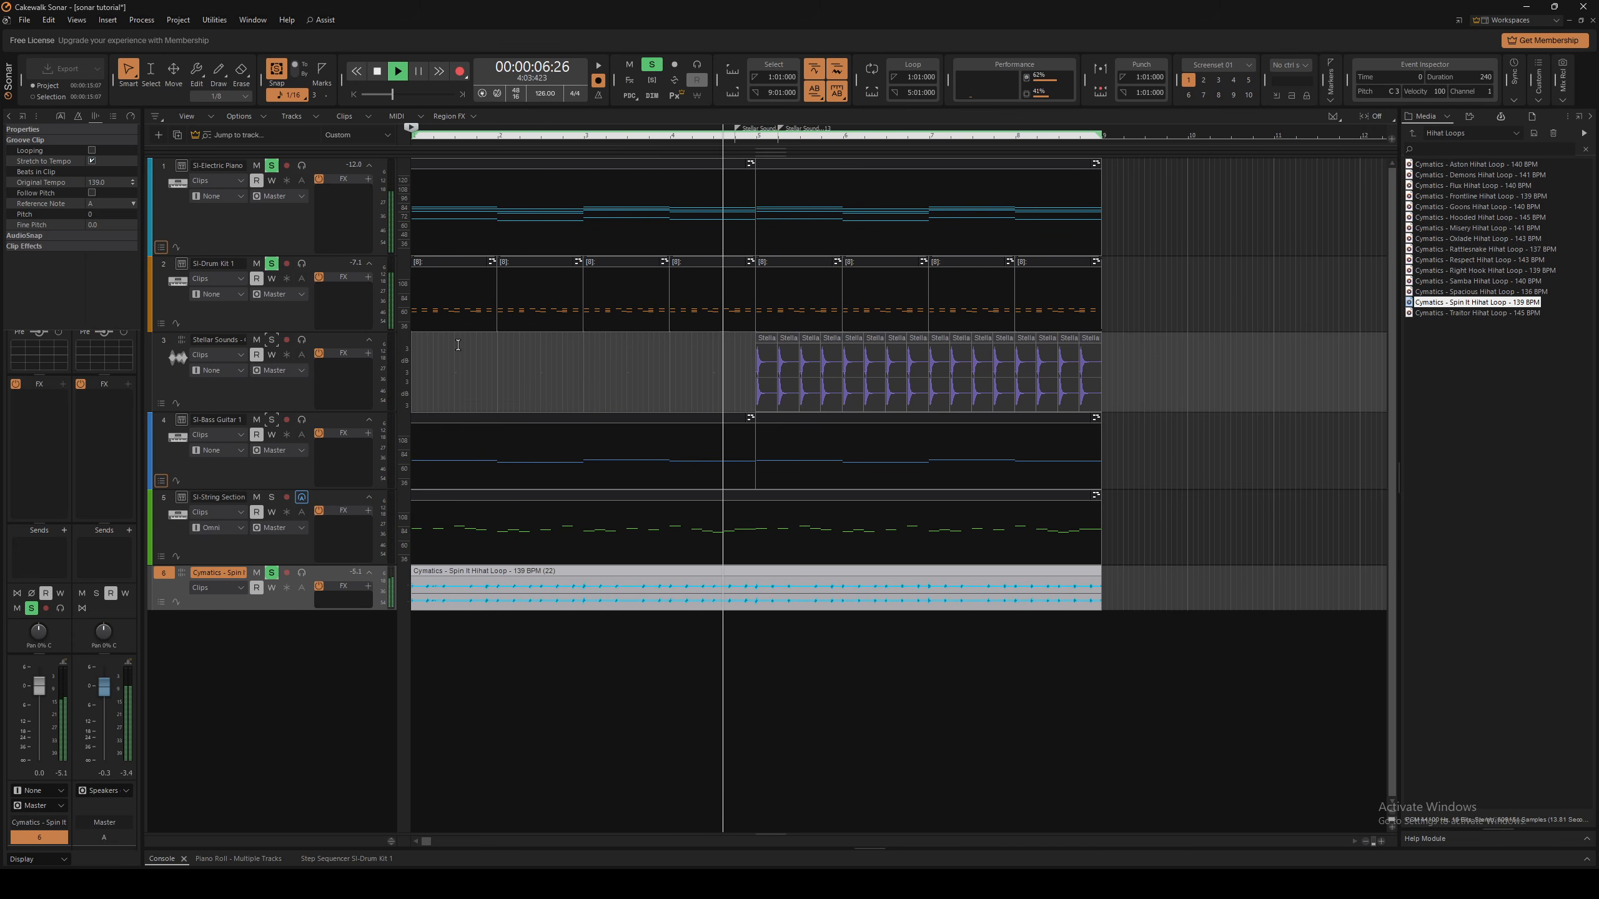
key("space")
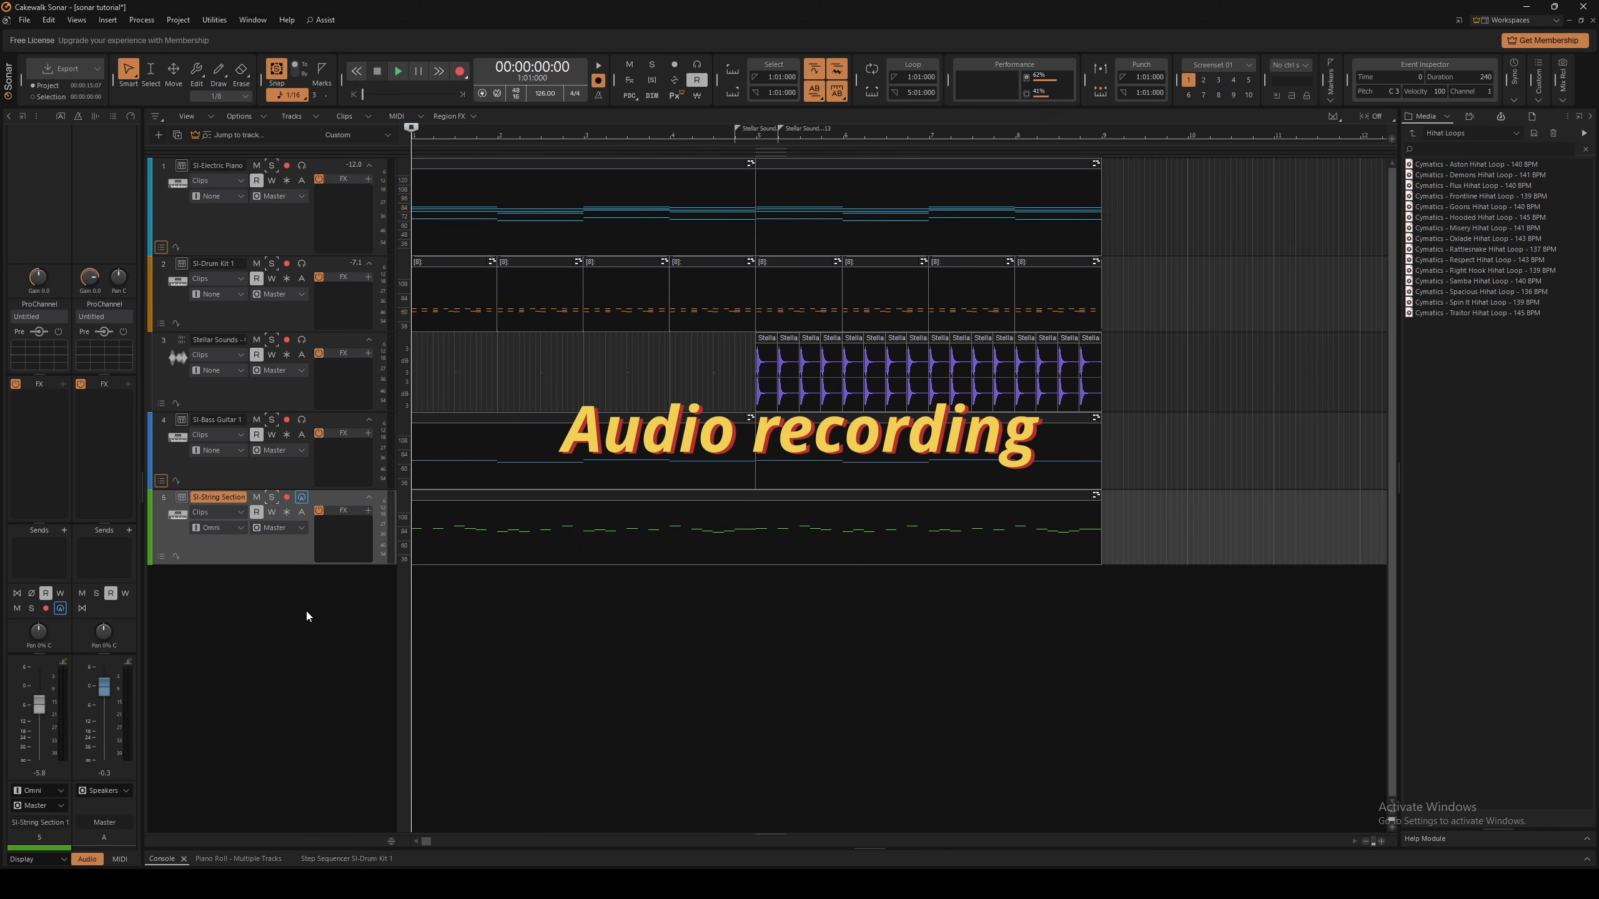
Insert a new audio track below SI-String Section and arm it for recording
right_click(272, 604)
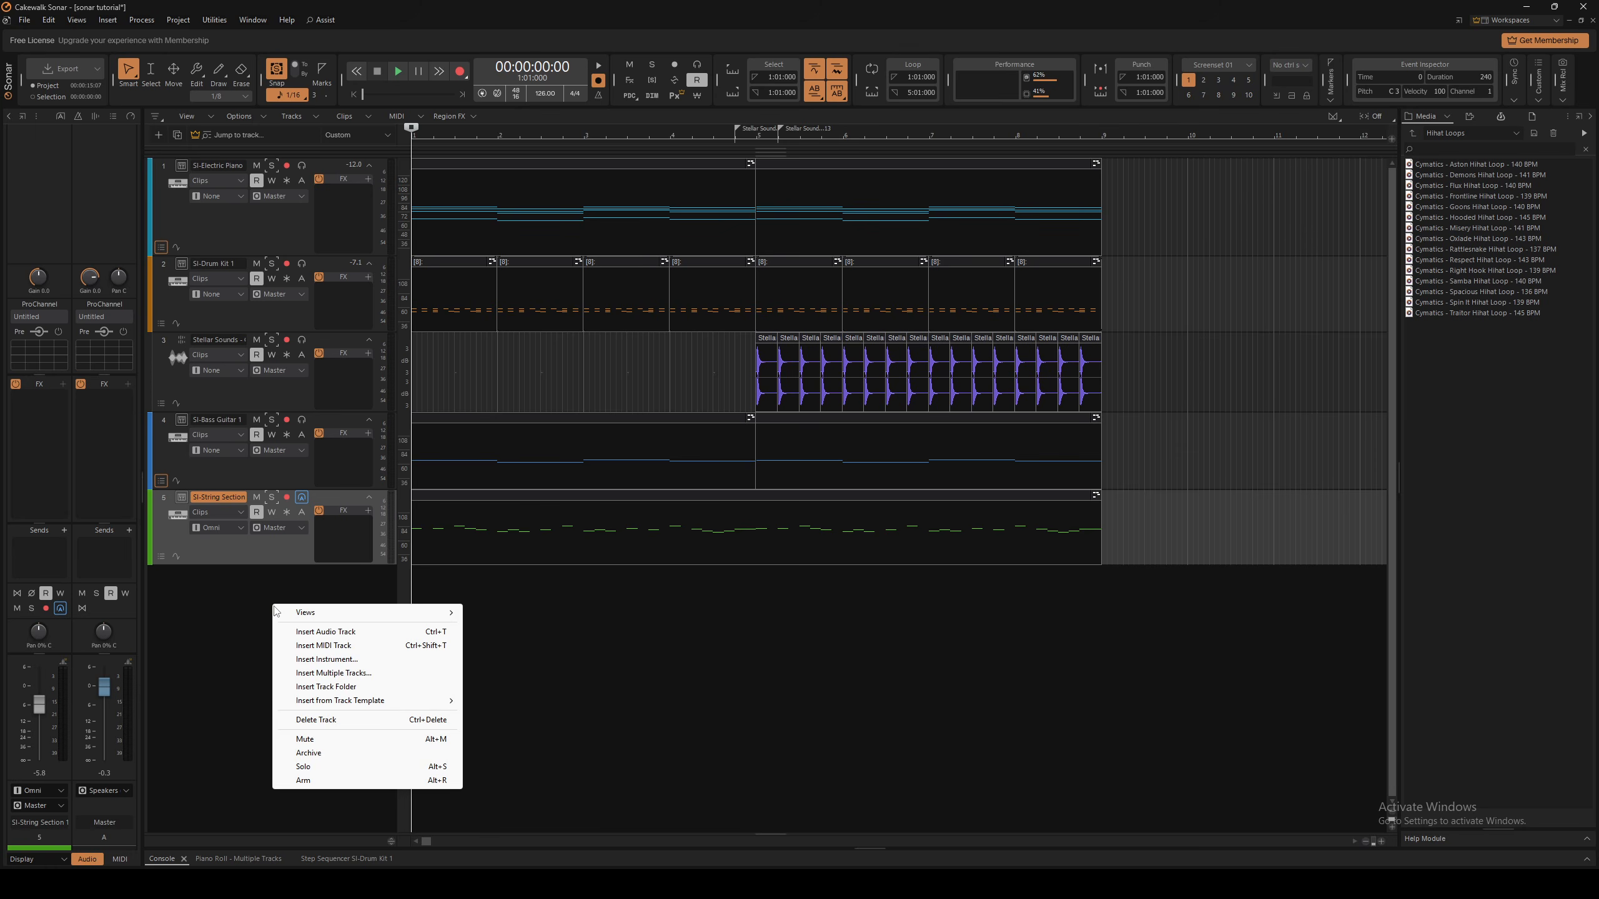
left_click(338, 632)
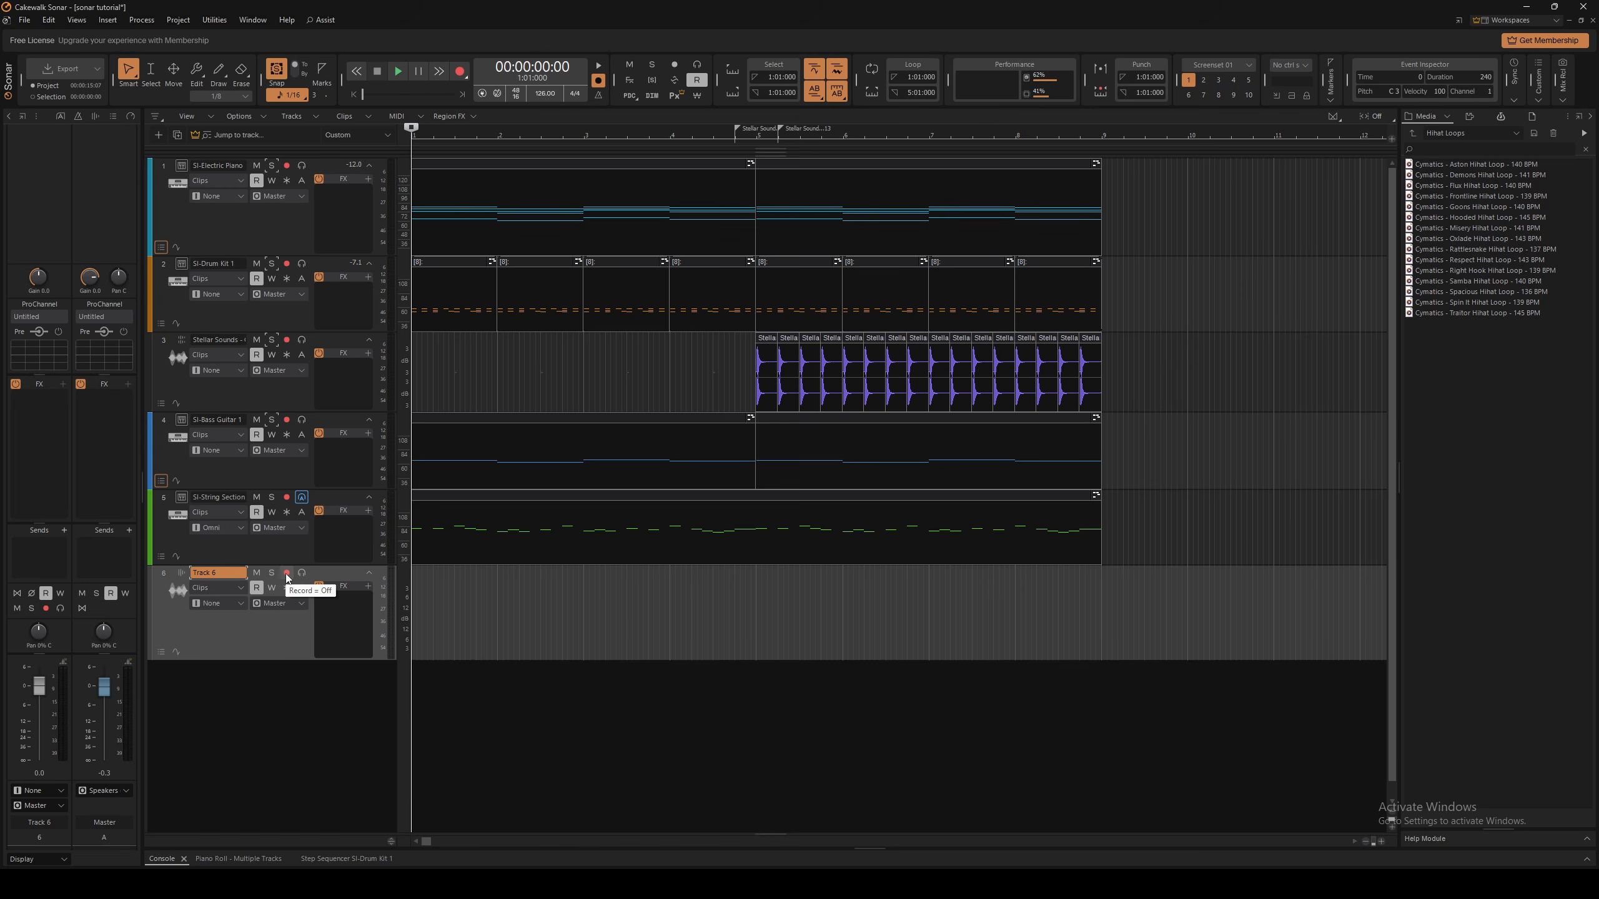
left_click(287, 574)
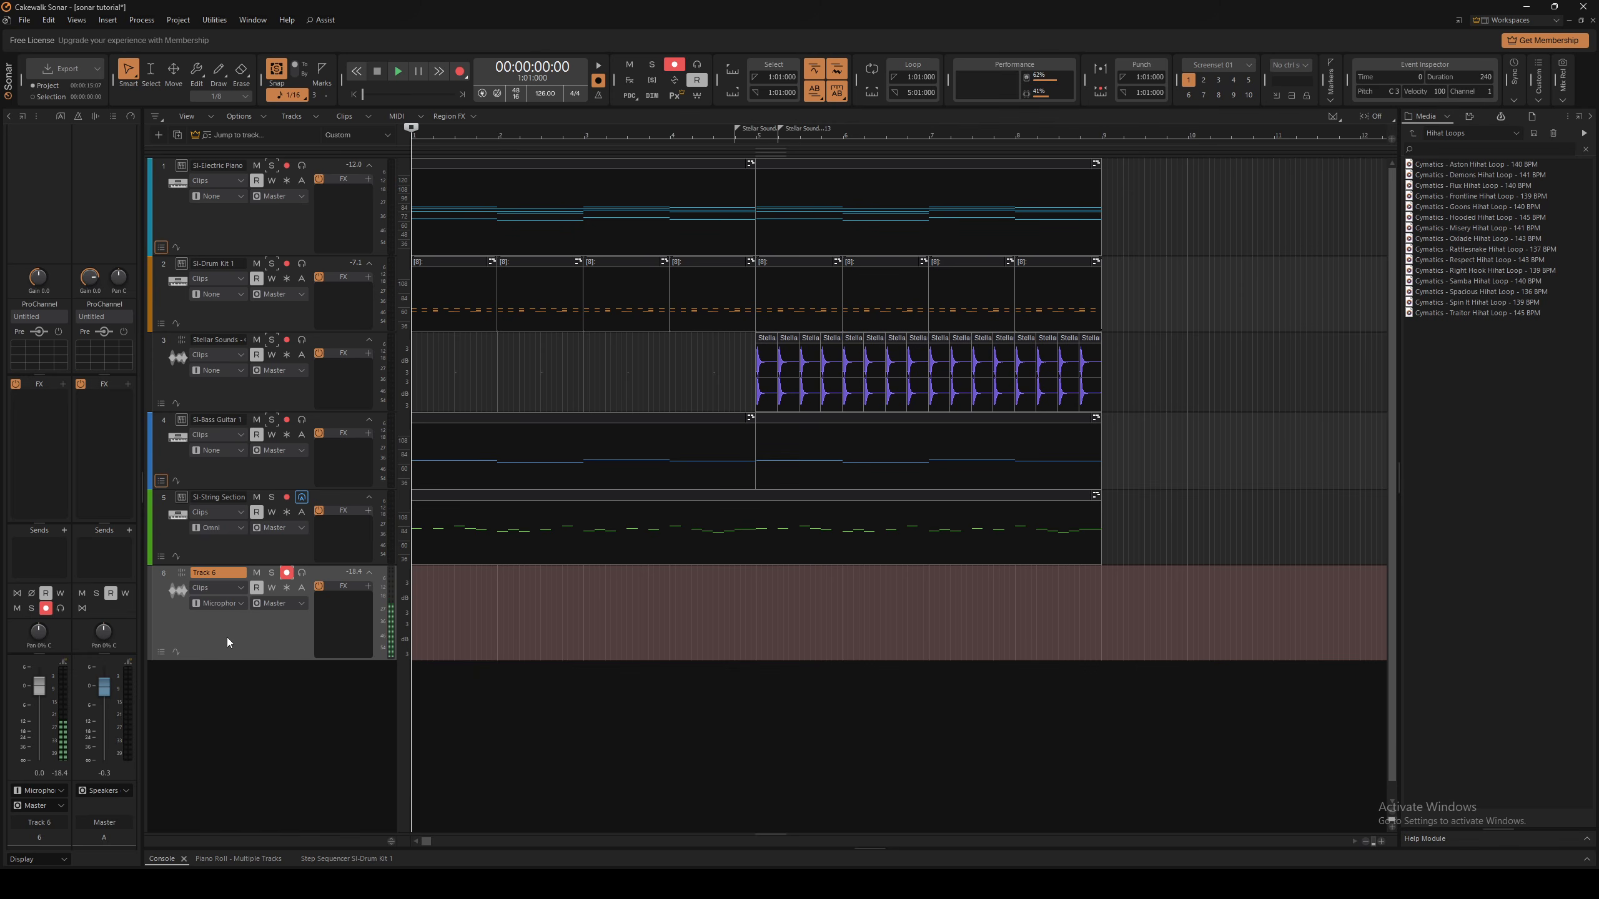
Set Track 6's input to the USB PnP microphone's left channel, and keep its output on Master
left_click(240, 604)
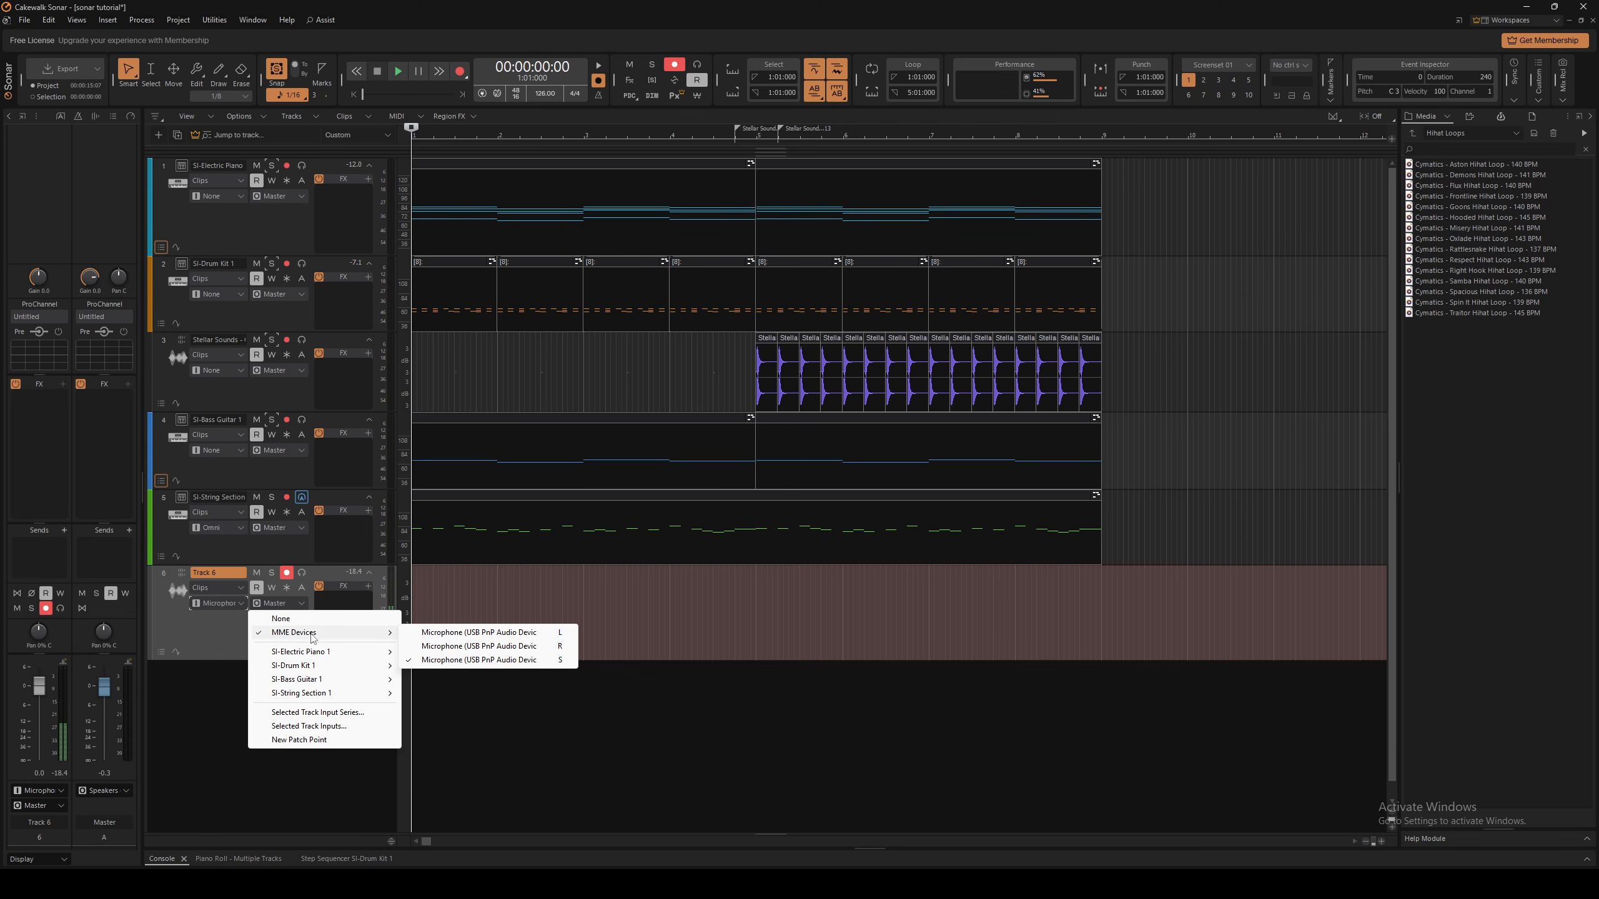
mouse_move(315, 633)
left_click(533, 633)
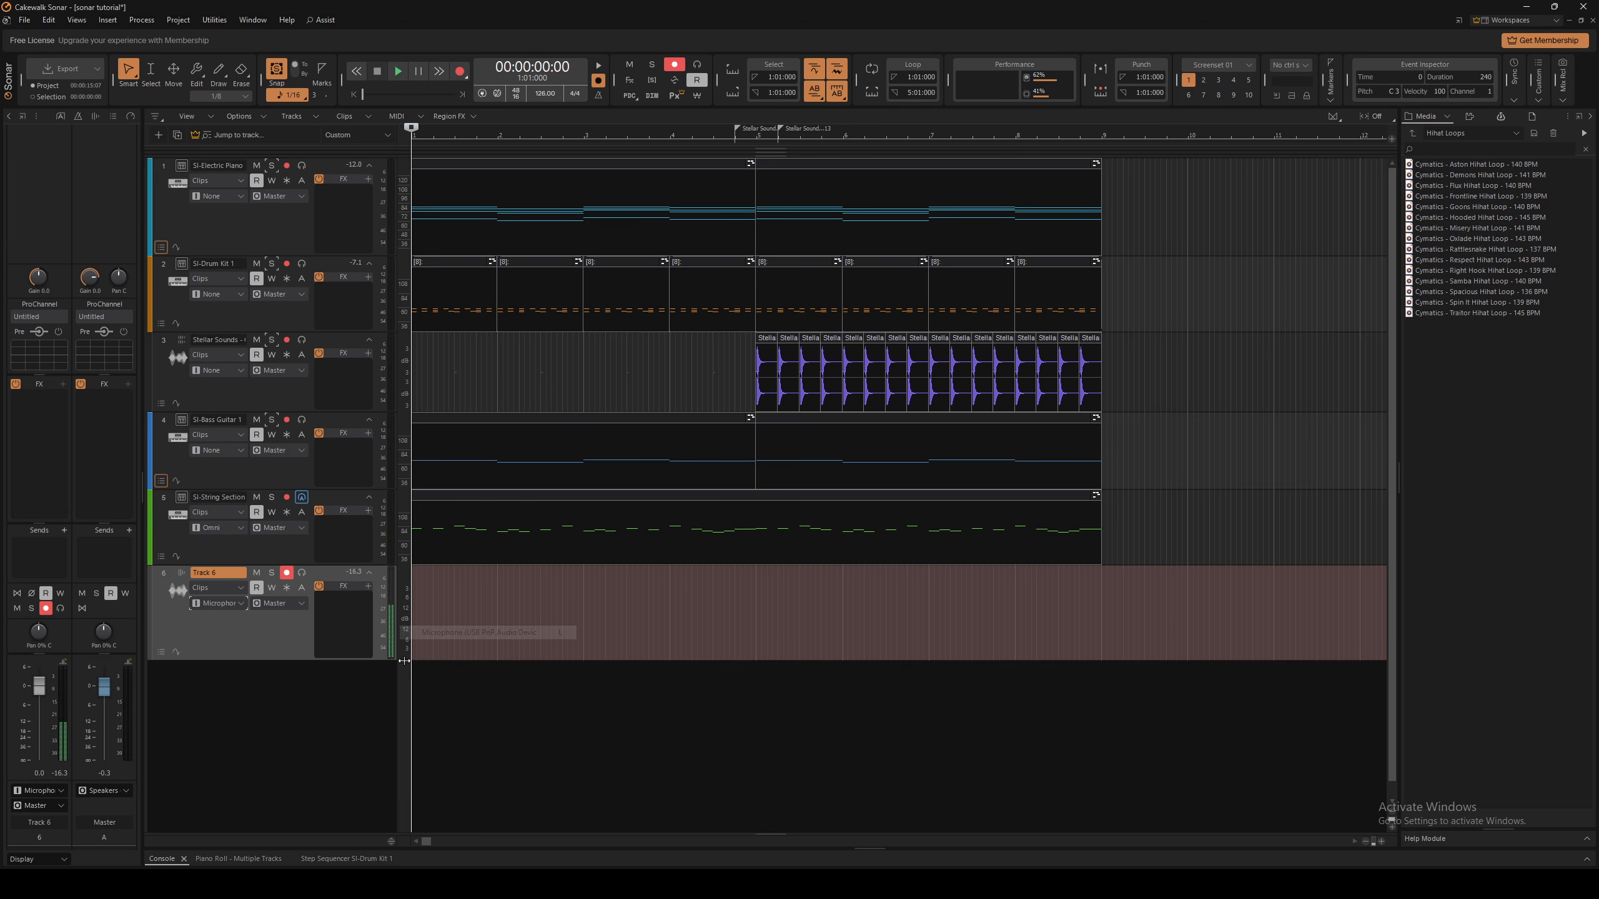
left_click(302, 603)
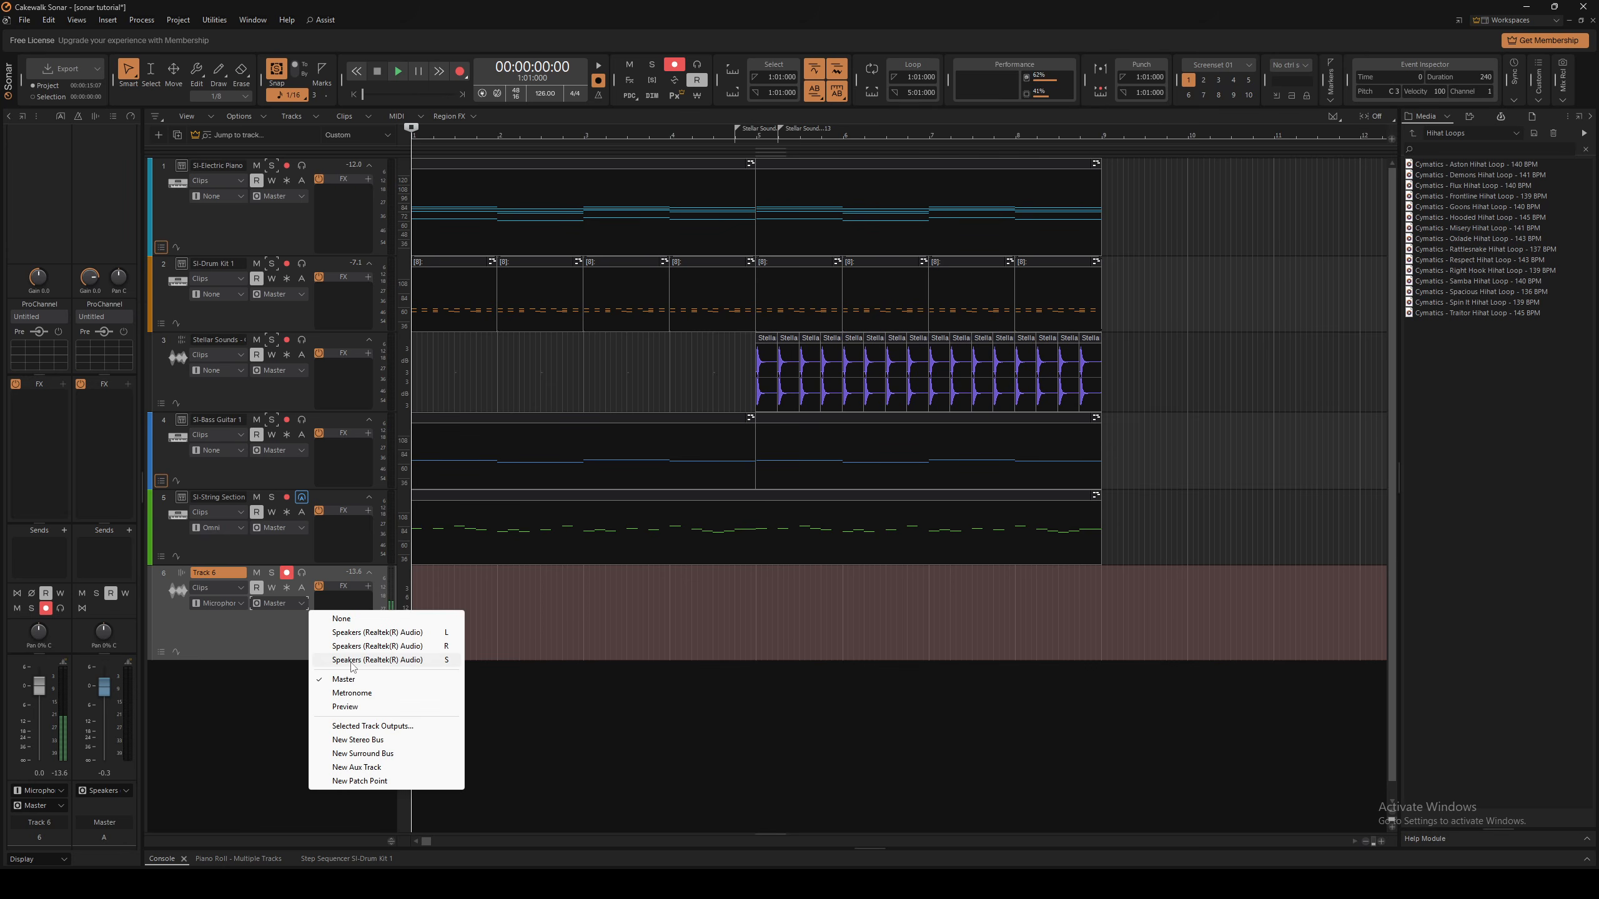
left_click(315, 678)
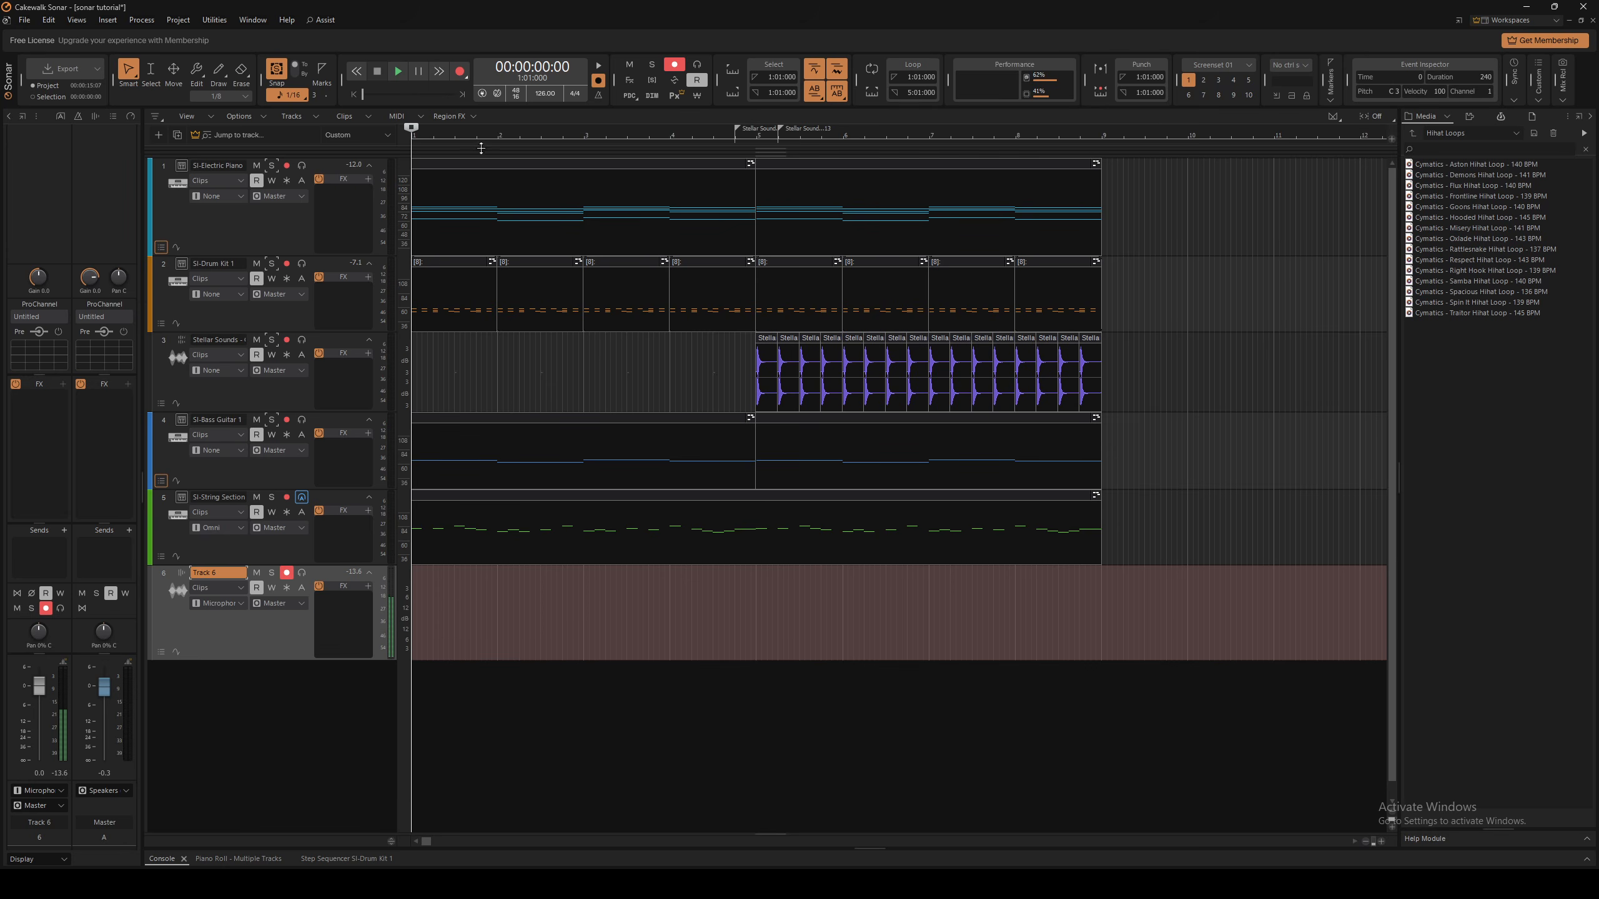
Record a microphone take on Track 6 from the project start, and undo moving its clip to a new track
left_click(463, 73)
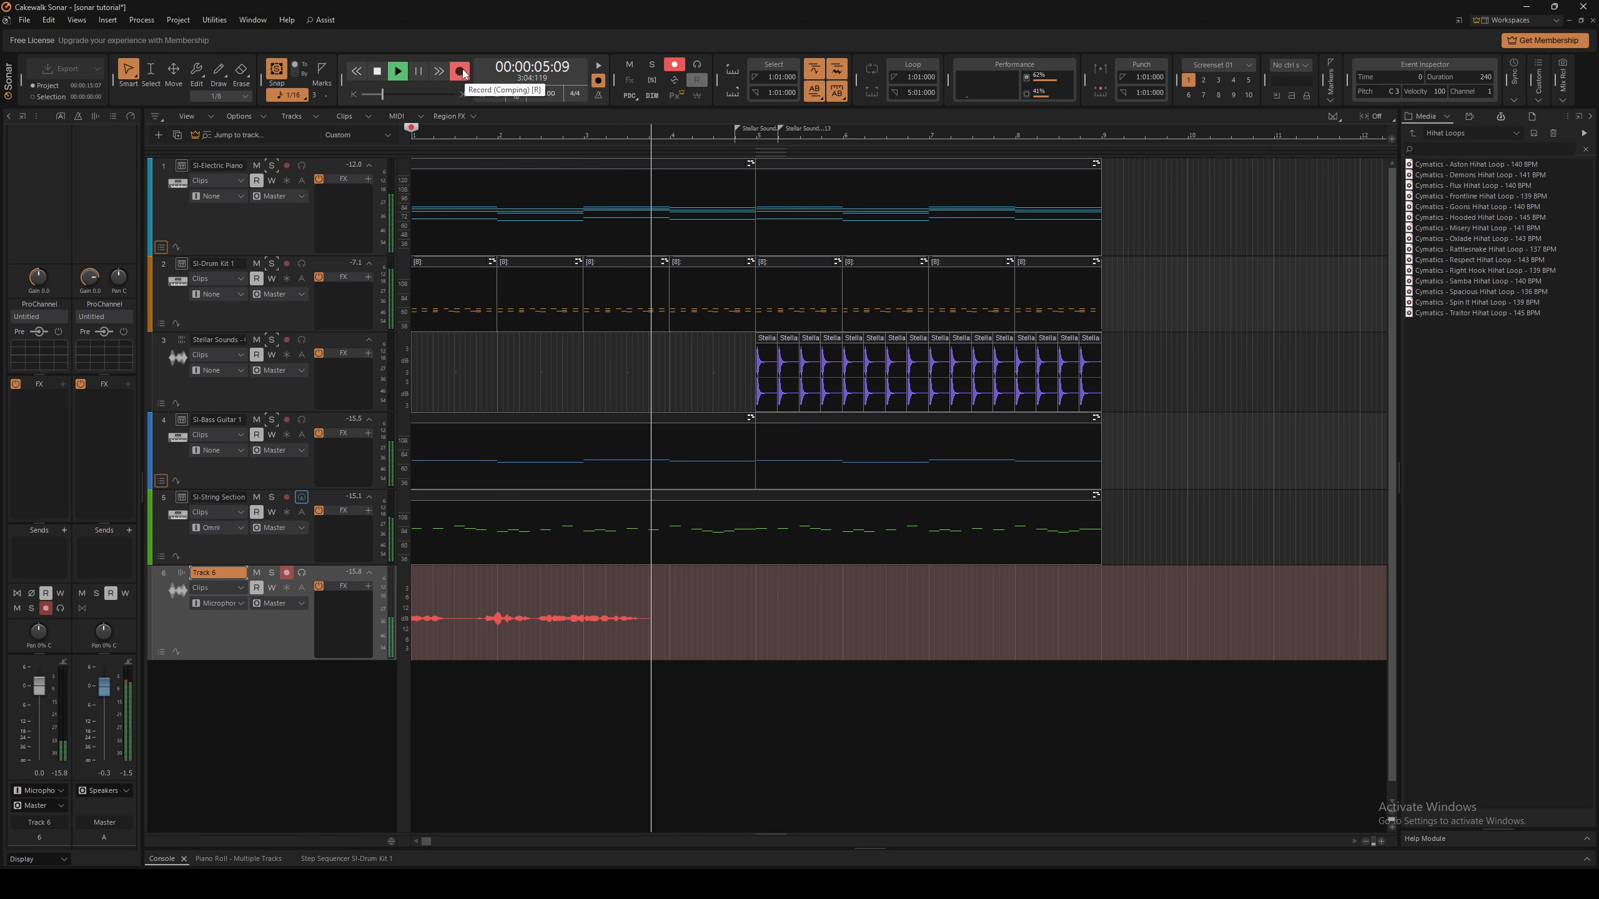
key("space")
left_click_drag(567, 580, 556, 688)
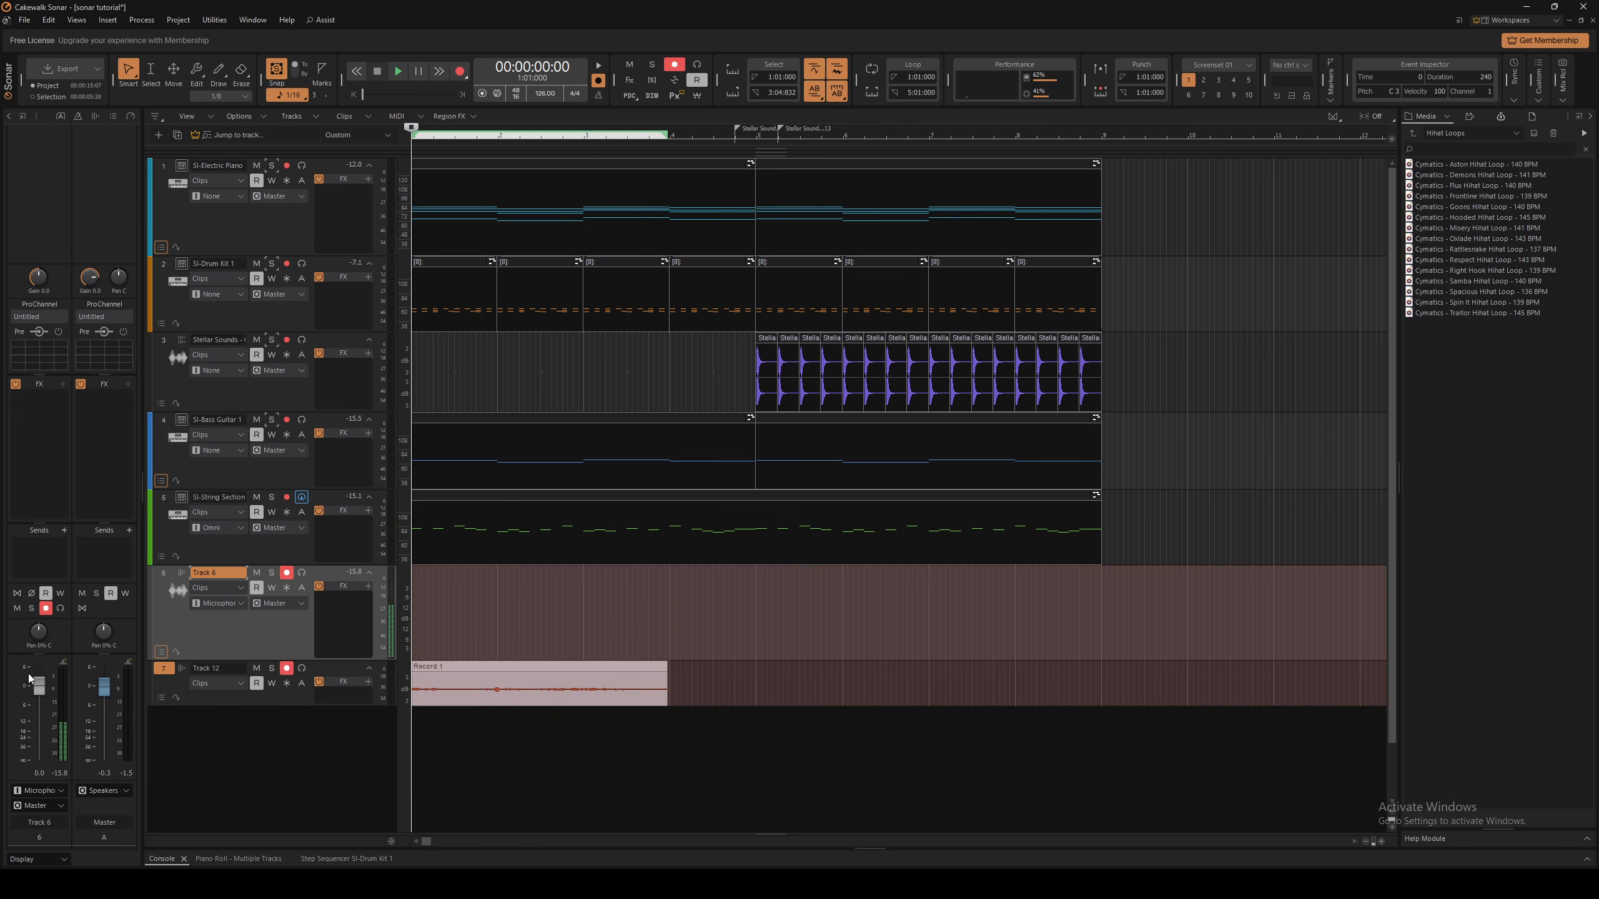
key("ctrl+z")
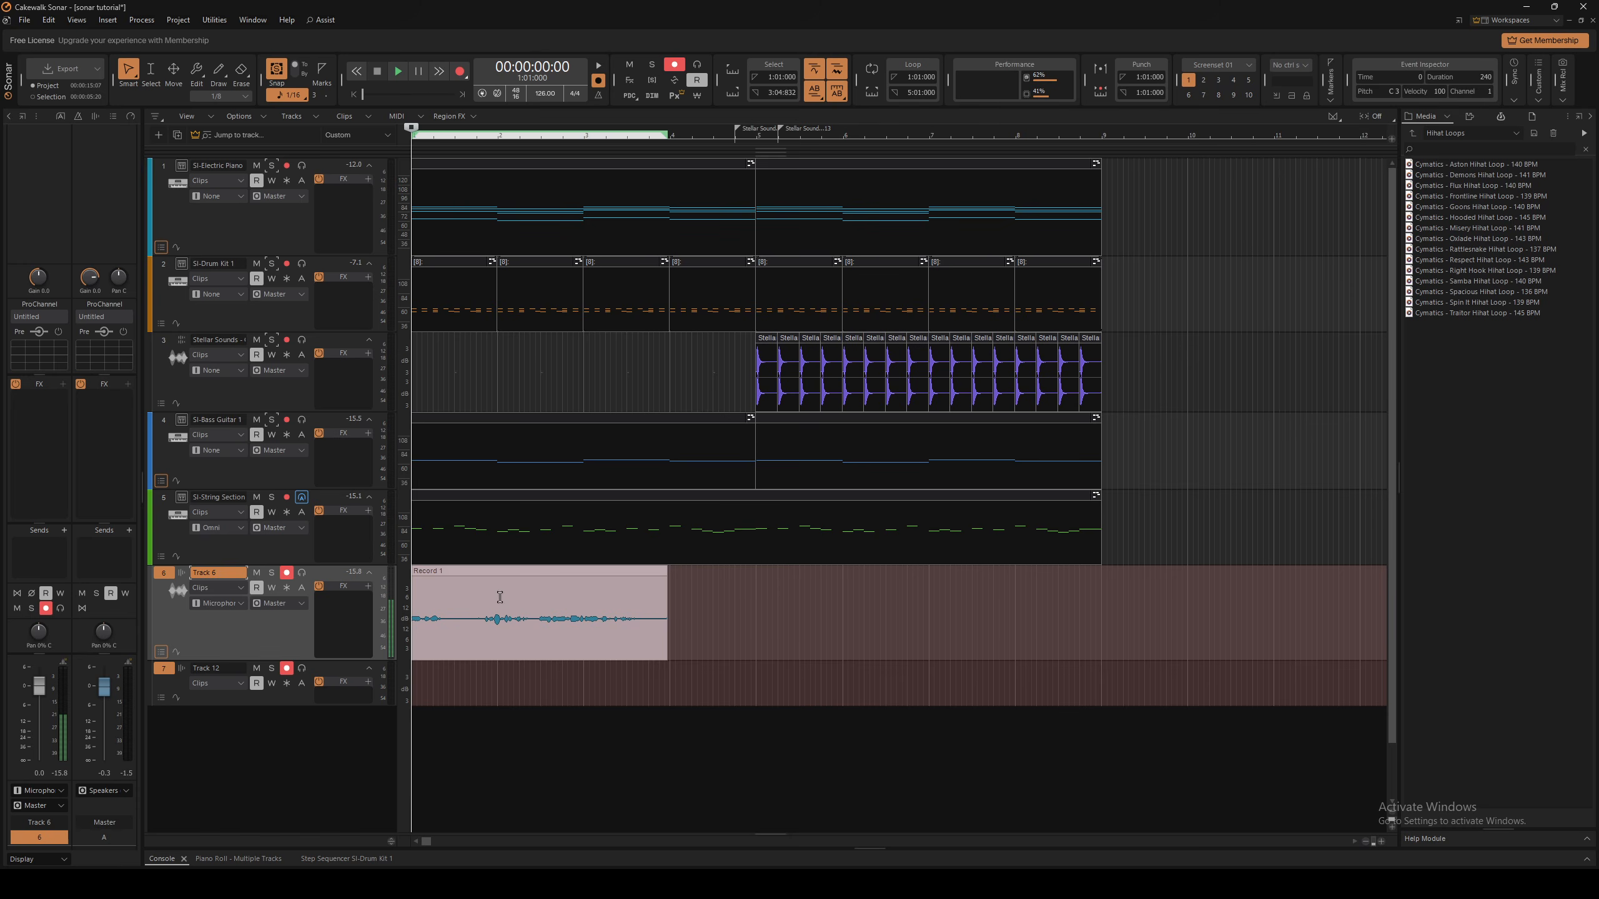
Disarm Track 6 and remove the empty Track 12 below it
left_click(287, 575)
right_click(299, 697)
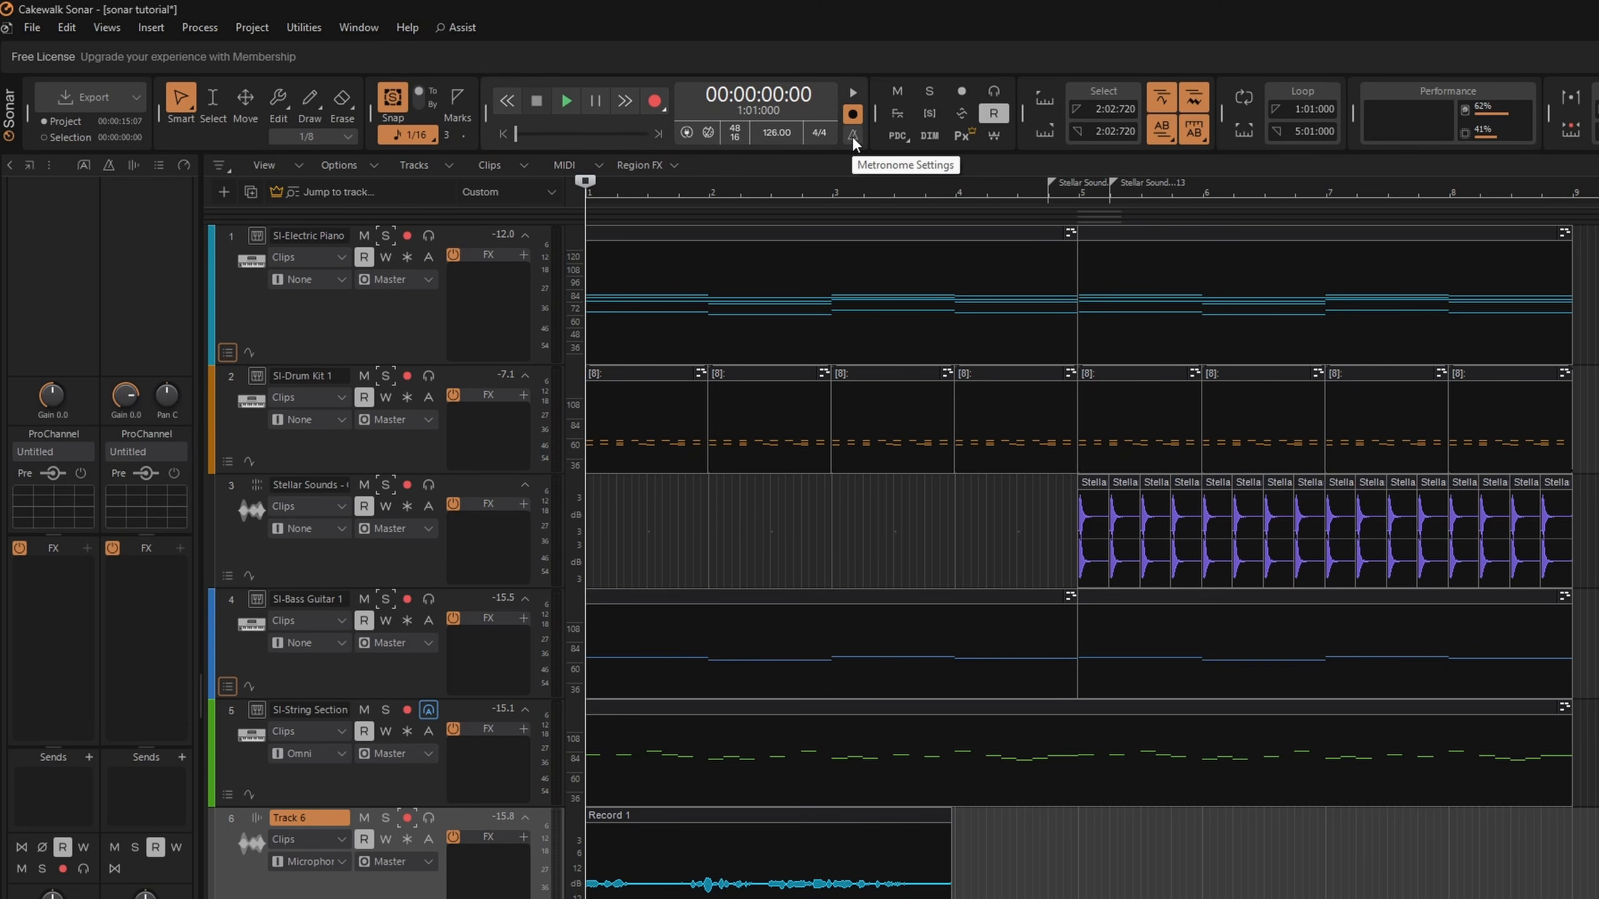
Play the soloed piano from 4:03:240 with the playback metronome on, and switch that metronome off again
left_click(854, 94)
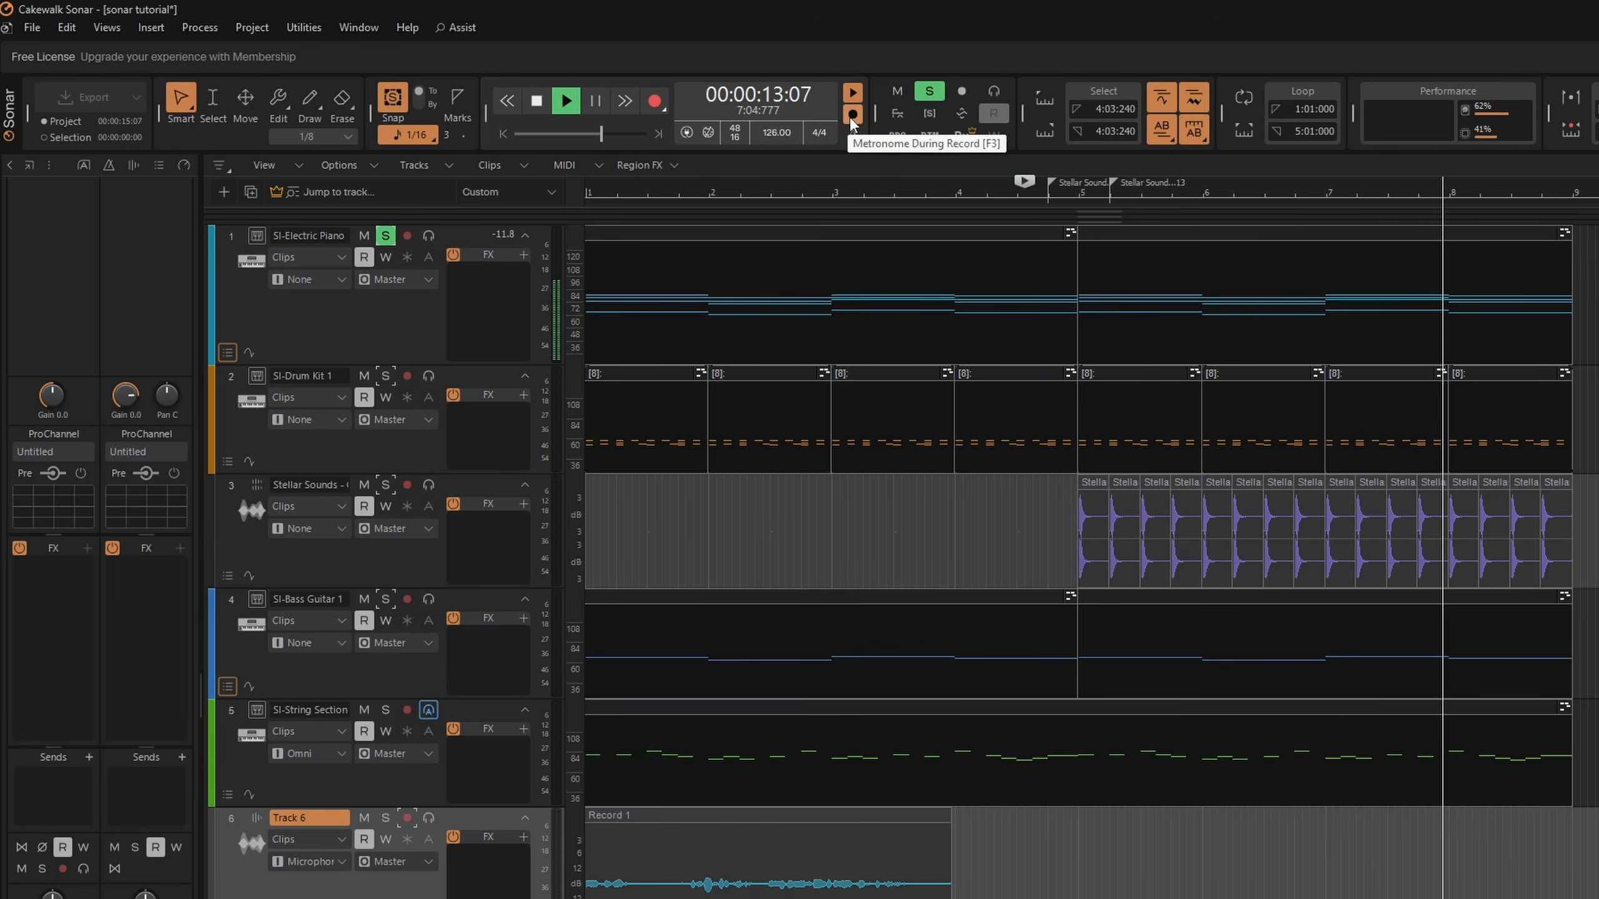
key("space")
left_click(853, 93)
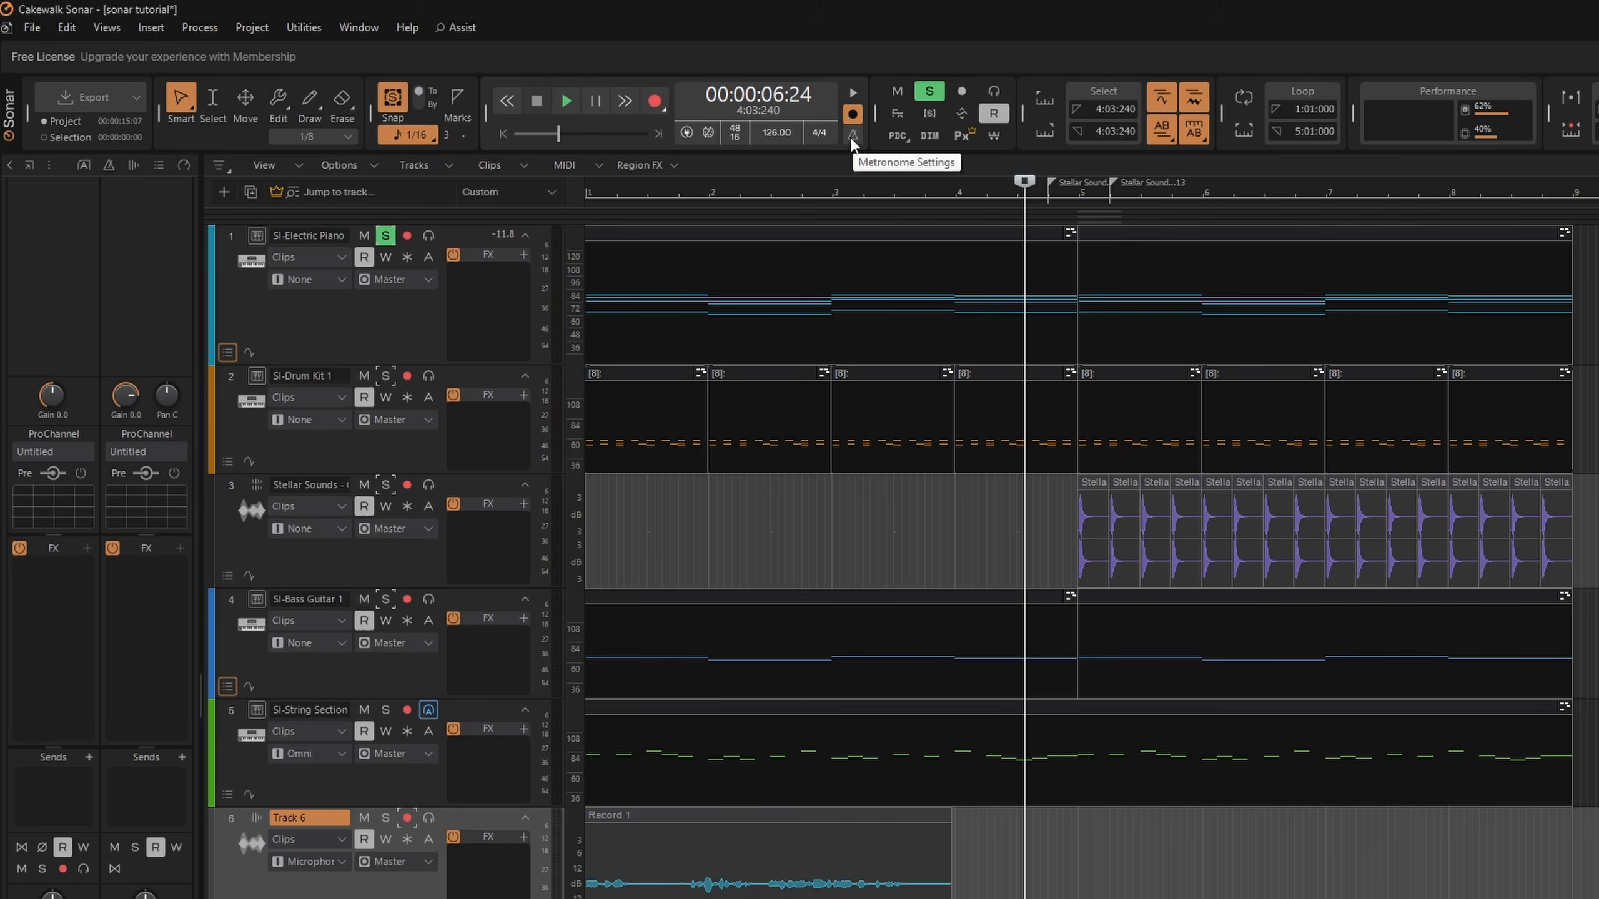
Set the metronome's record count-in to 1 measure and apply the preferences
left_click(852, 137)
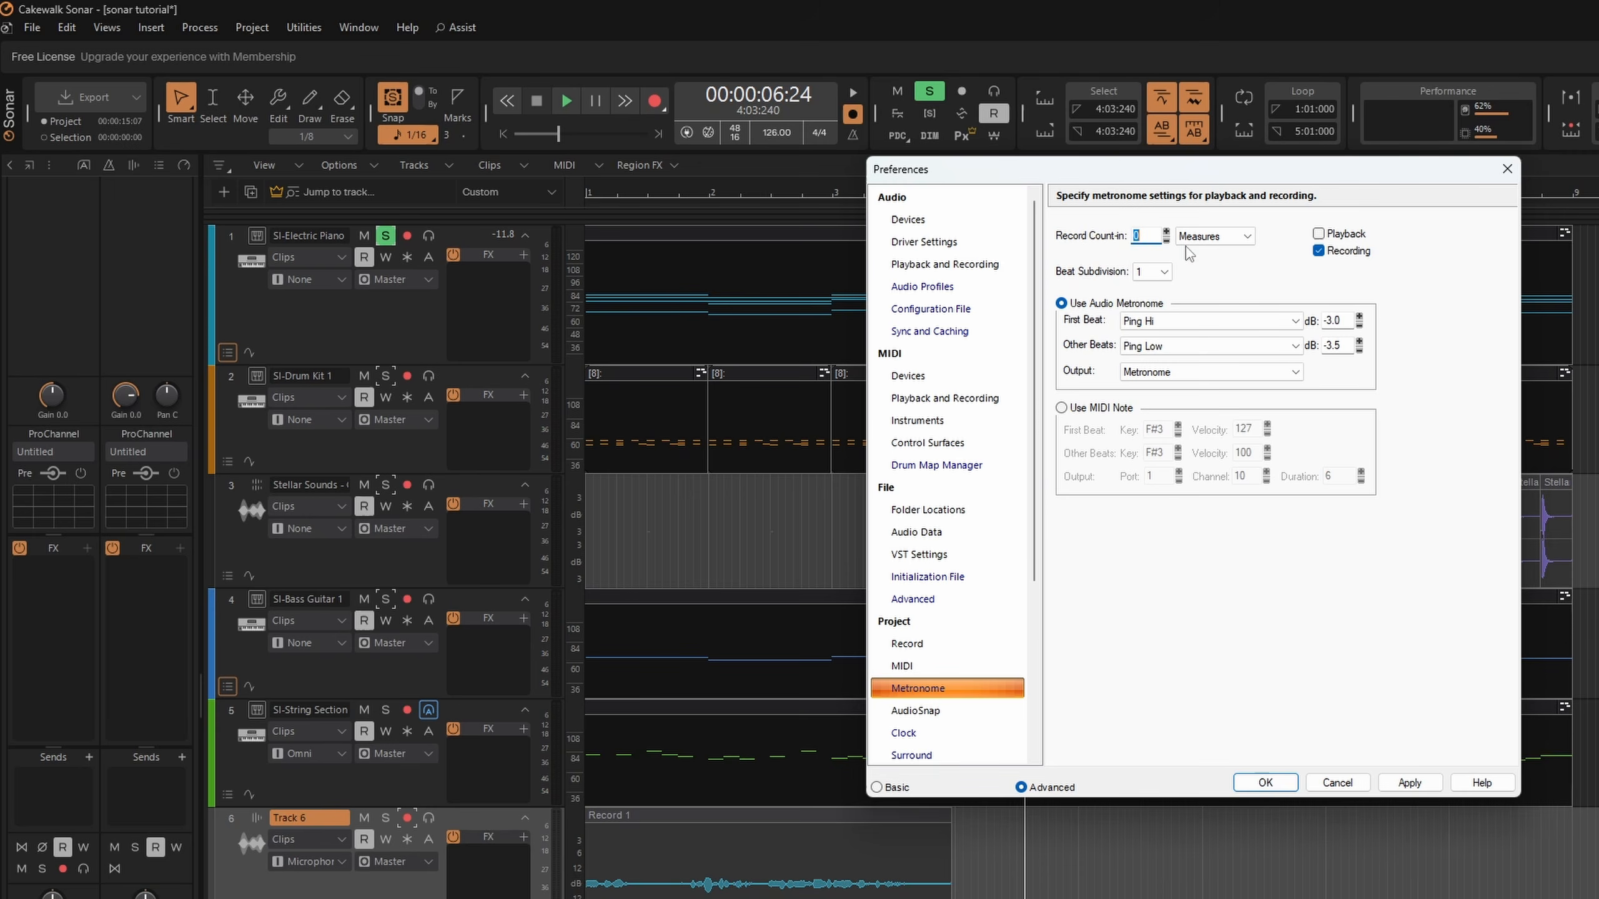
left_click(1221, 238)
left_click(1224, 253)
left_click(1167, 232)
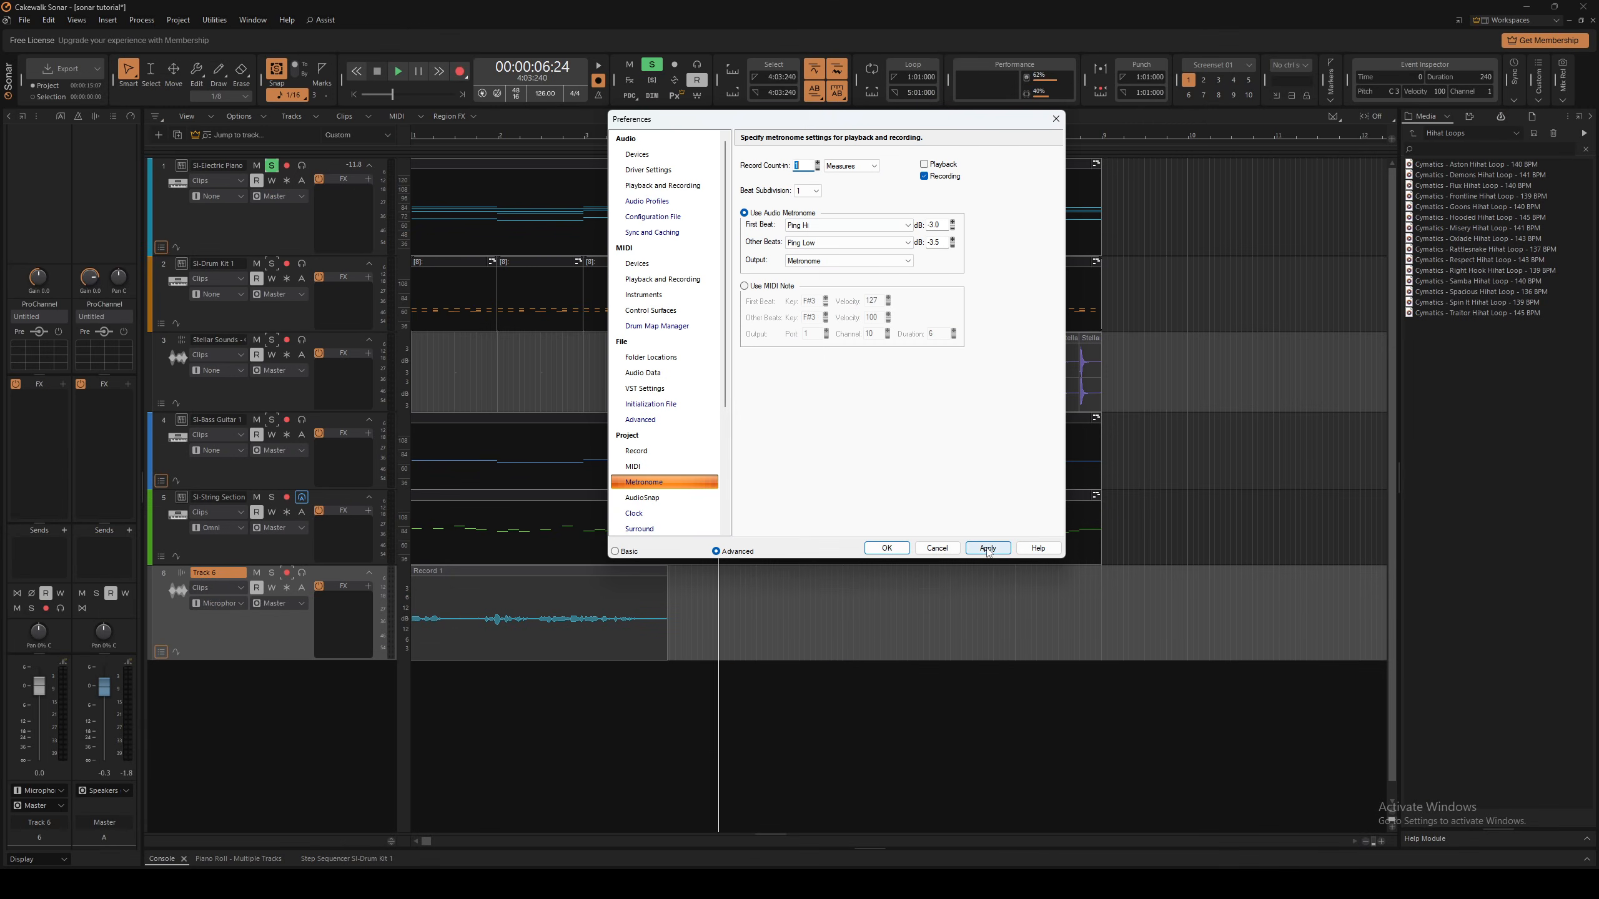
left_click(987, 547)
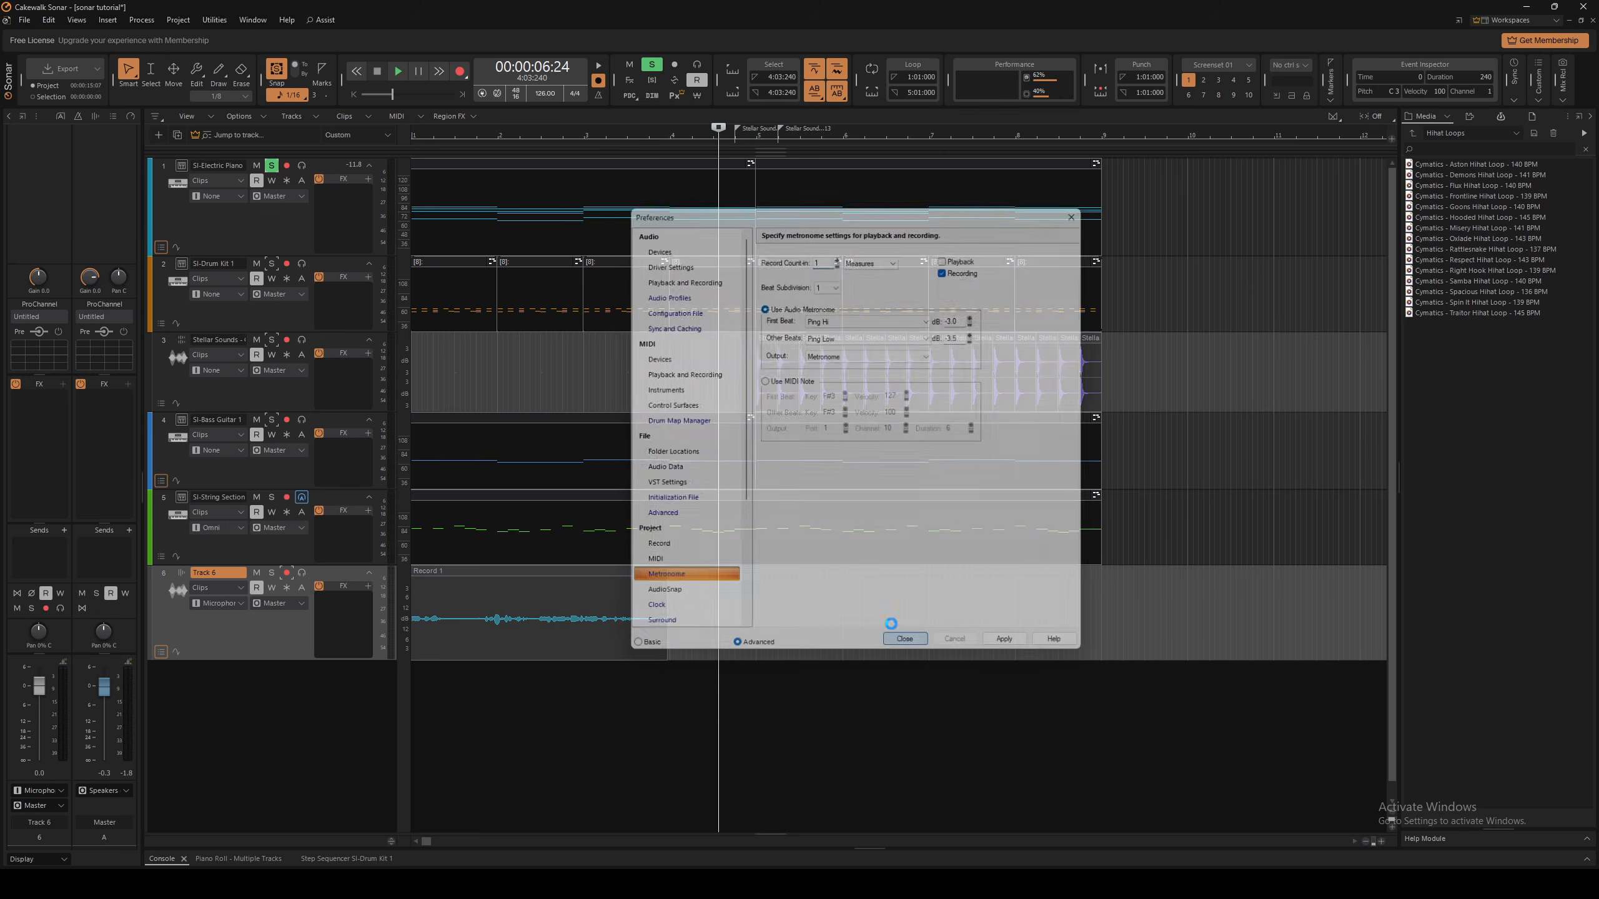
Arm Track 6 and record a second microphone take from 4:03:240 with the count-in
left_click(287, 573)
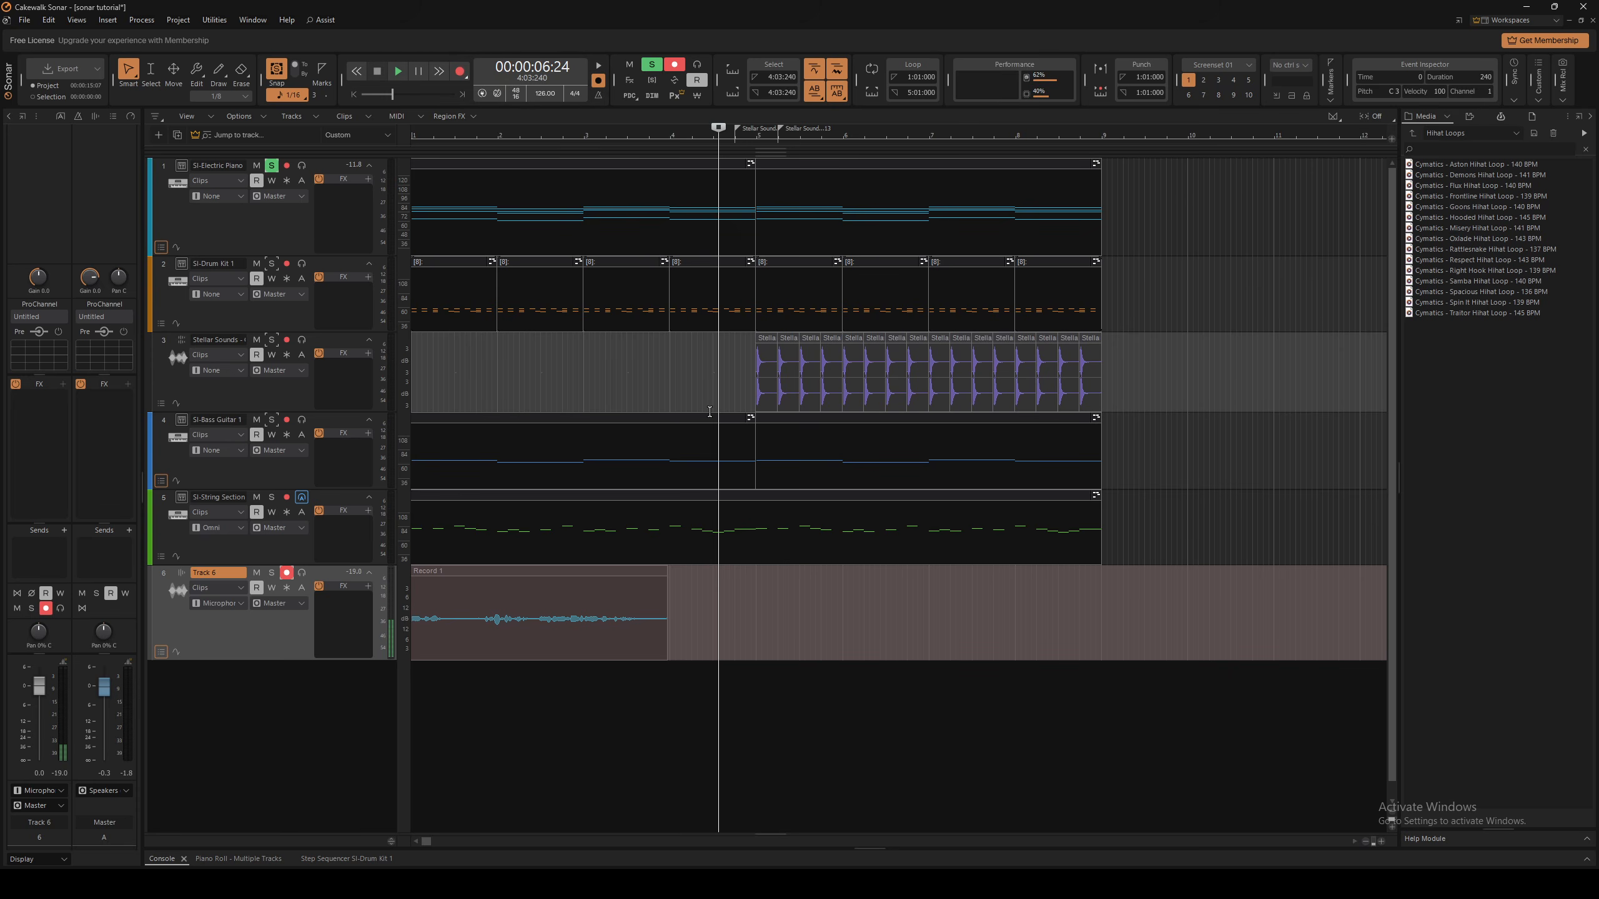
key("r")
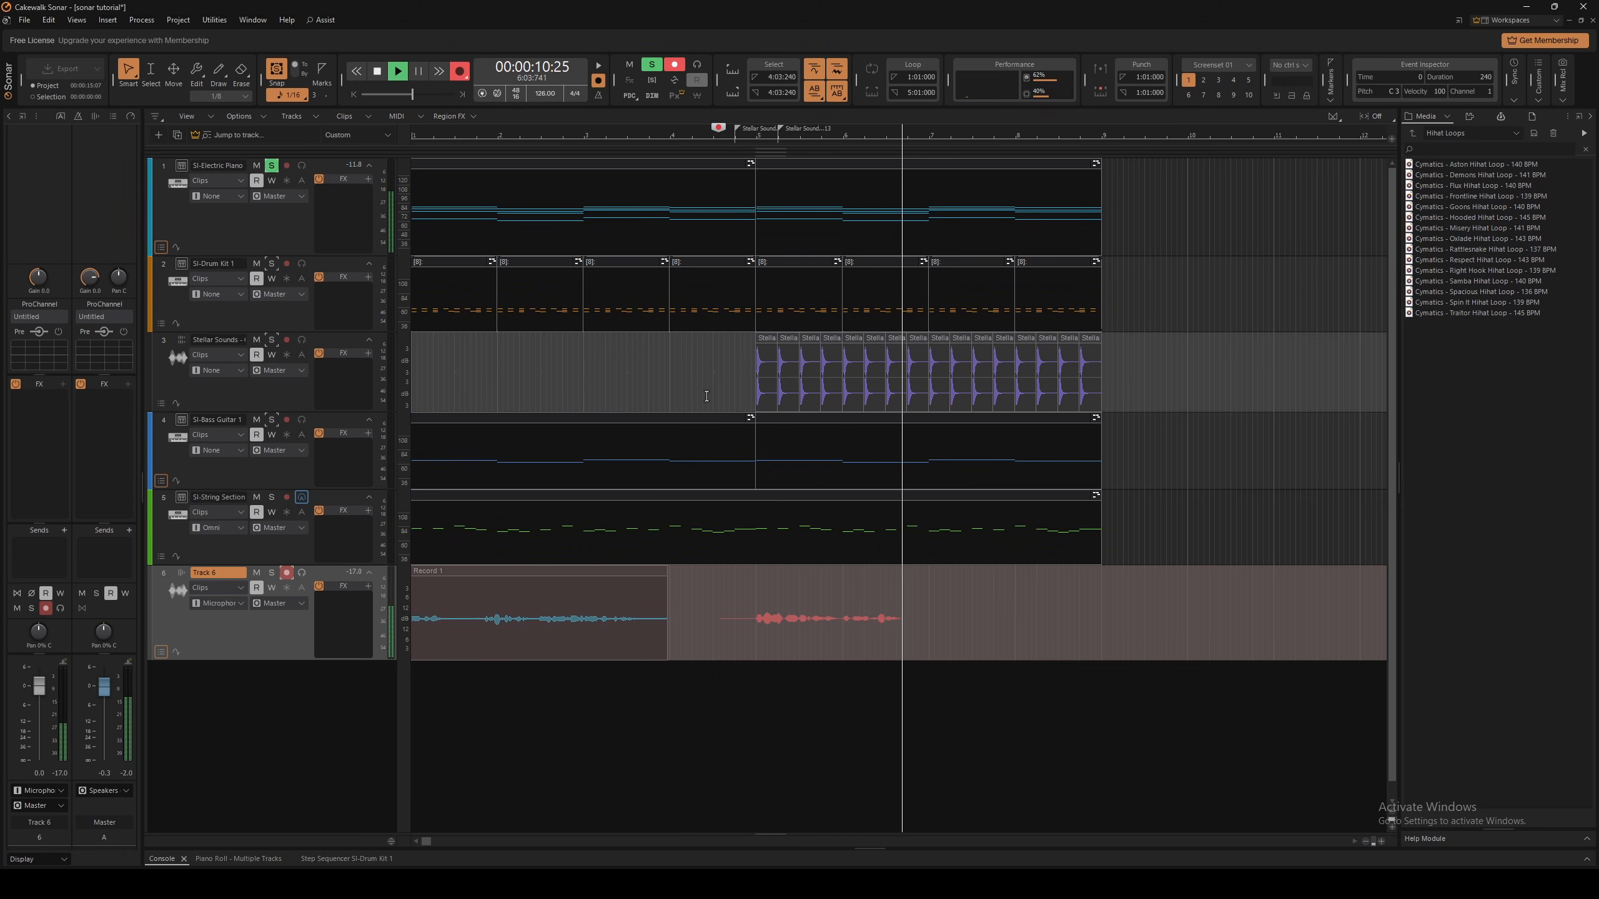
key("space")
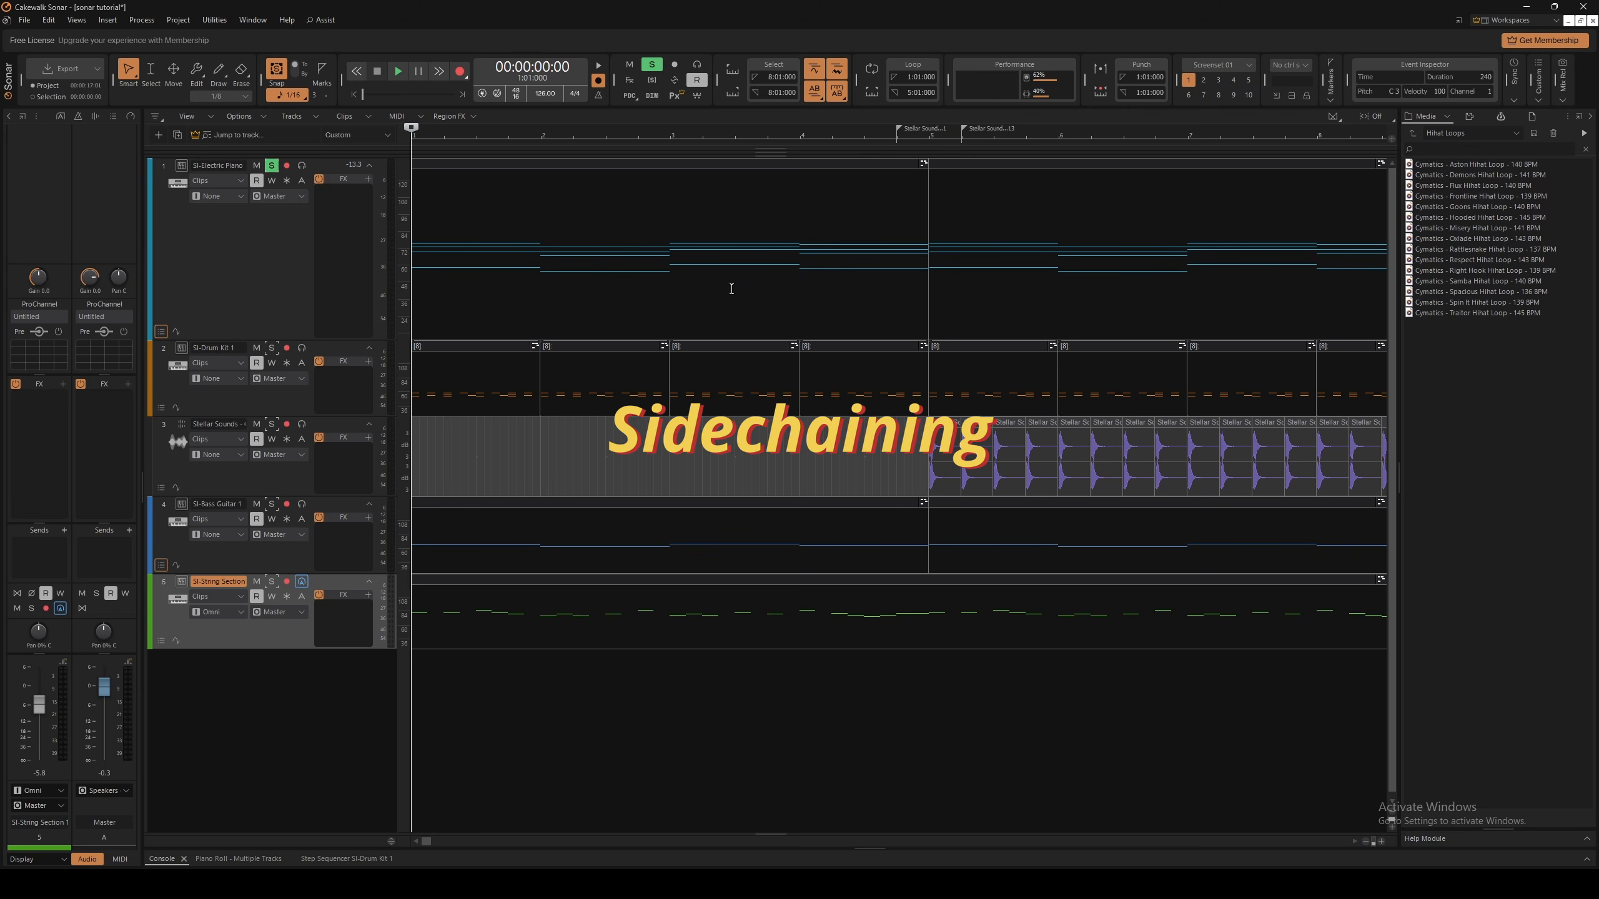
Insert the Sonitus Compressor from the Dynamics effects on the SI-Electric Piano track
left_click(369, 179)
mouse_move(486, 217)
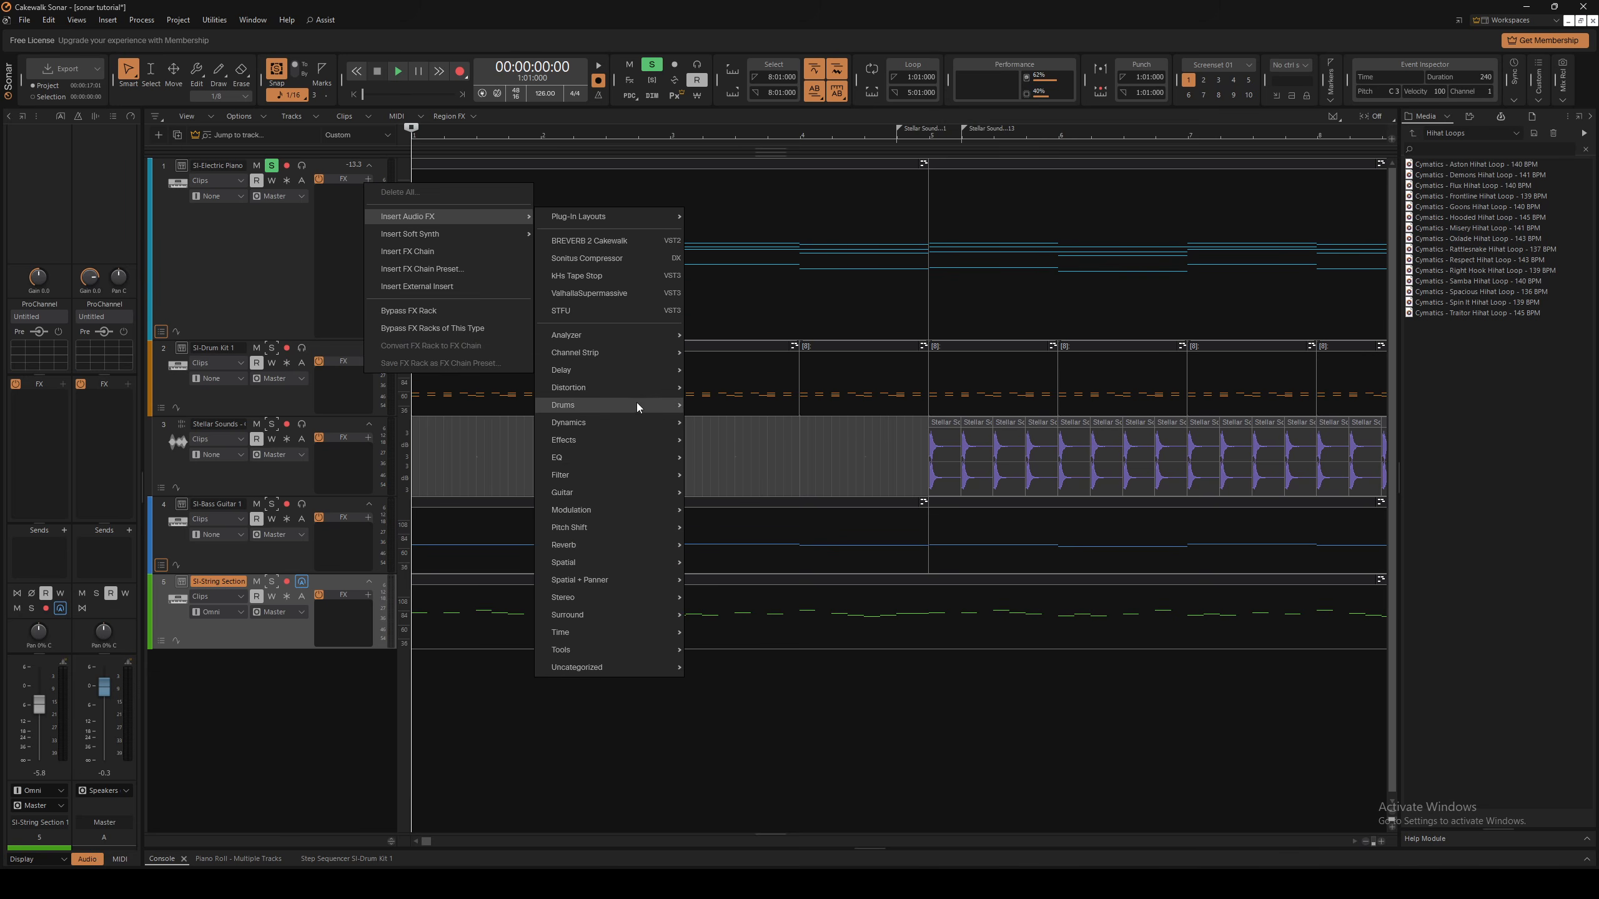
mouse_move(627, 425)
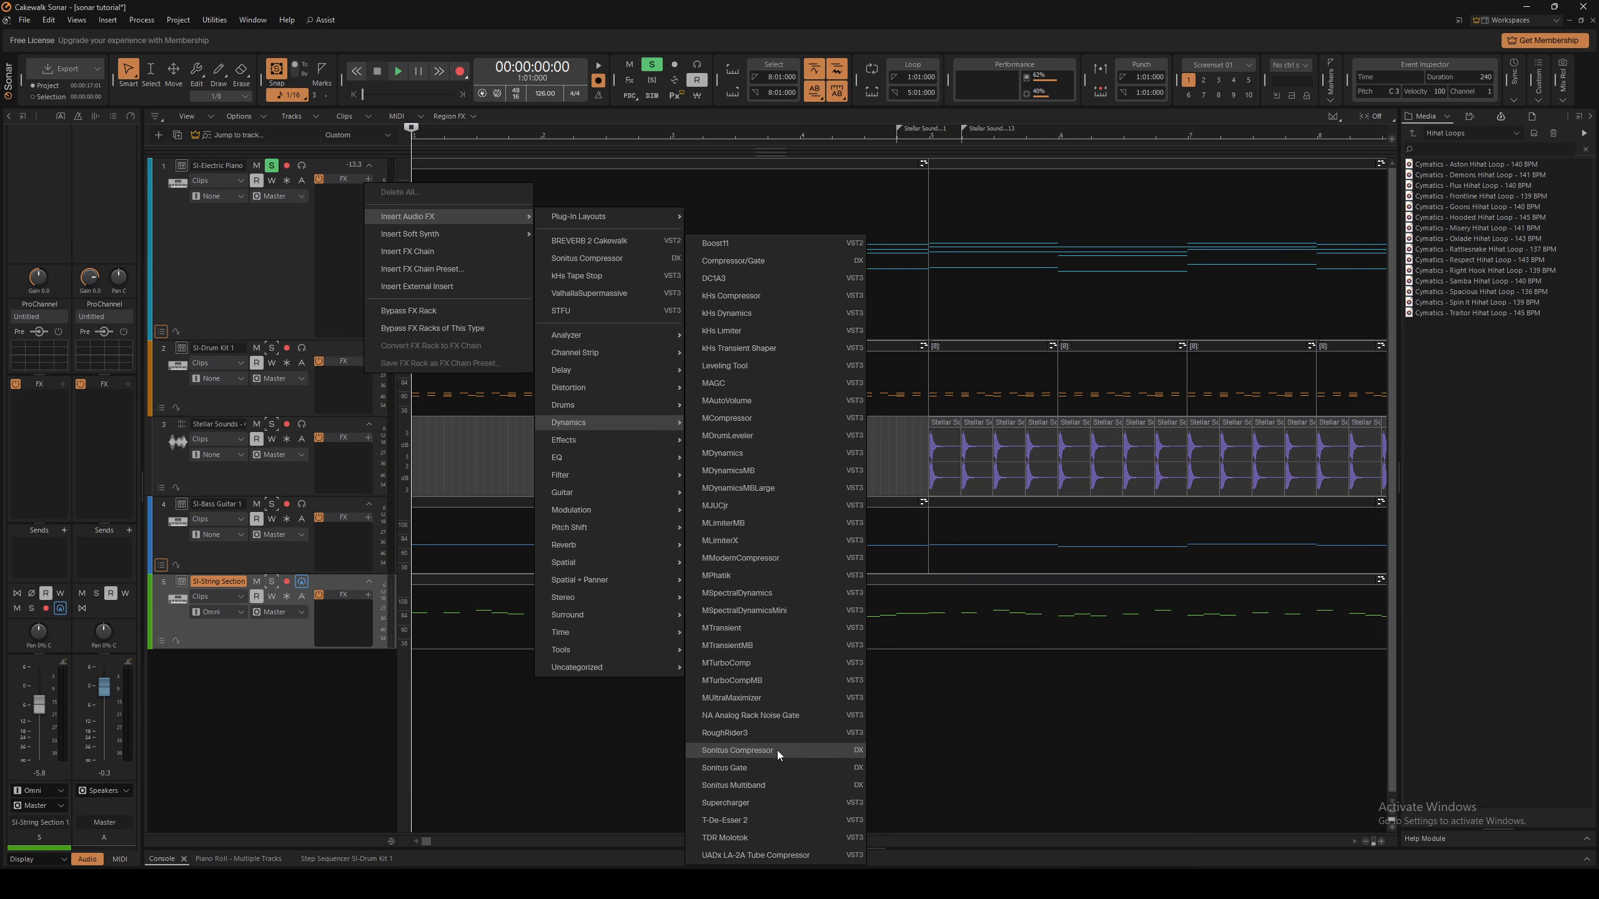
left_click(737, 750)
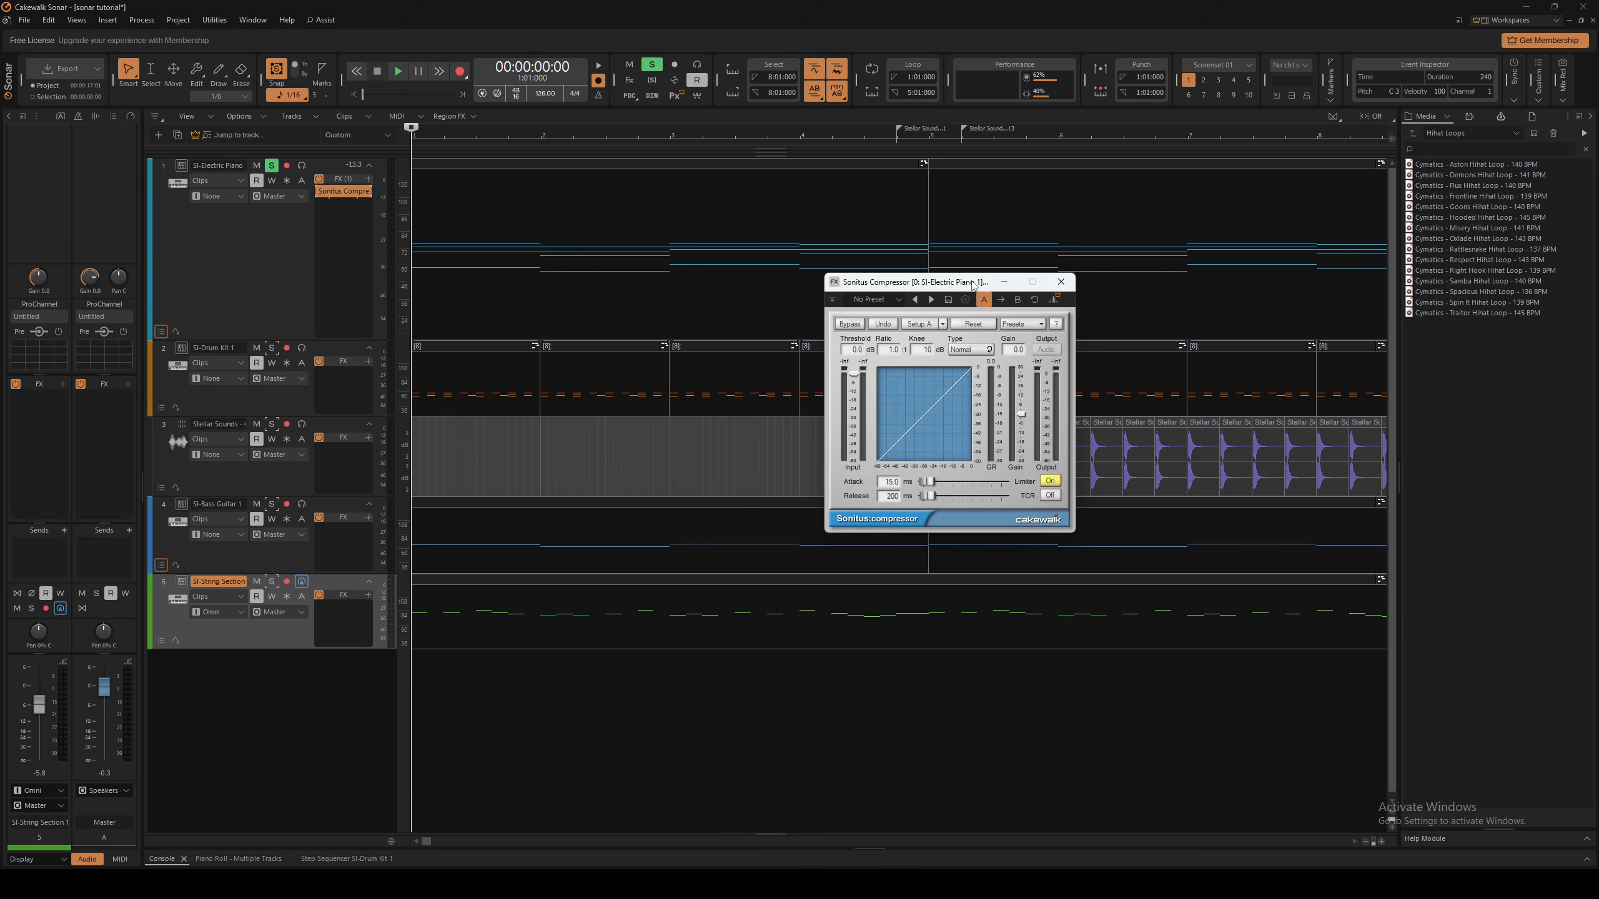
left_click_drag(974, 285, 786, 208)
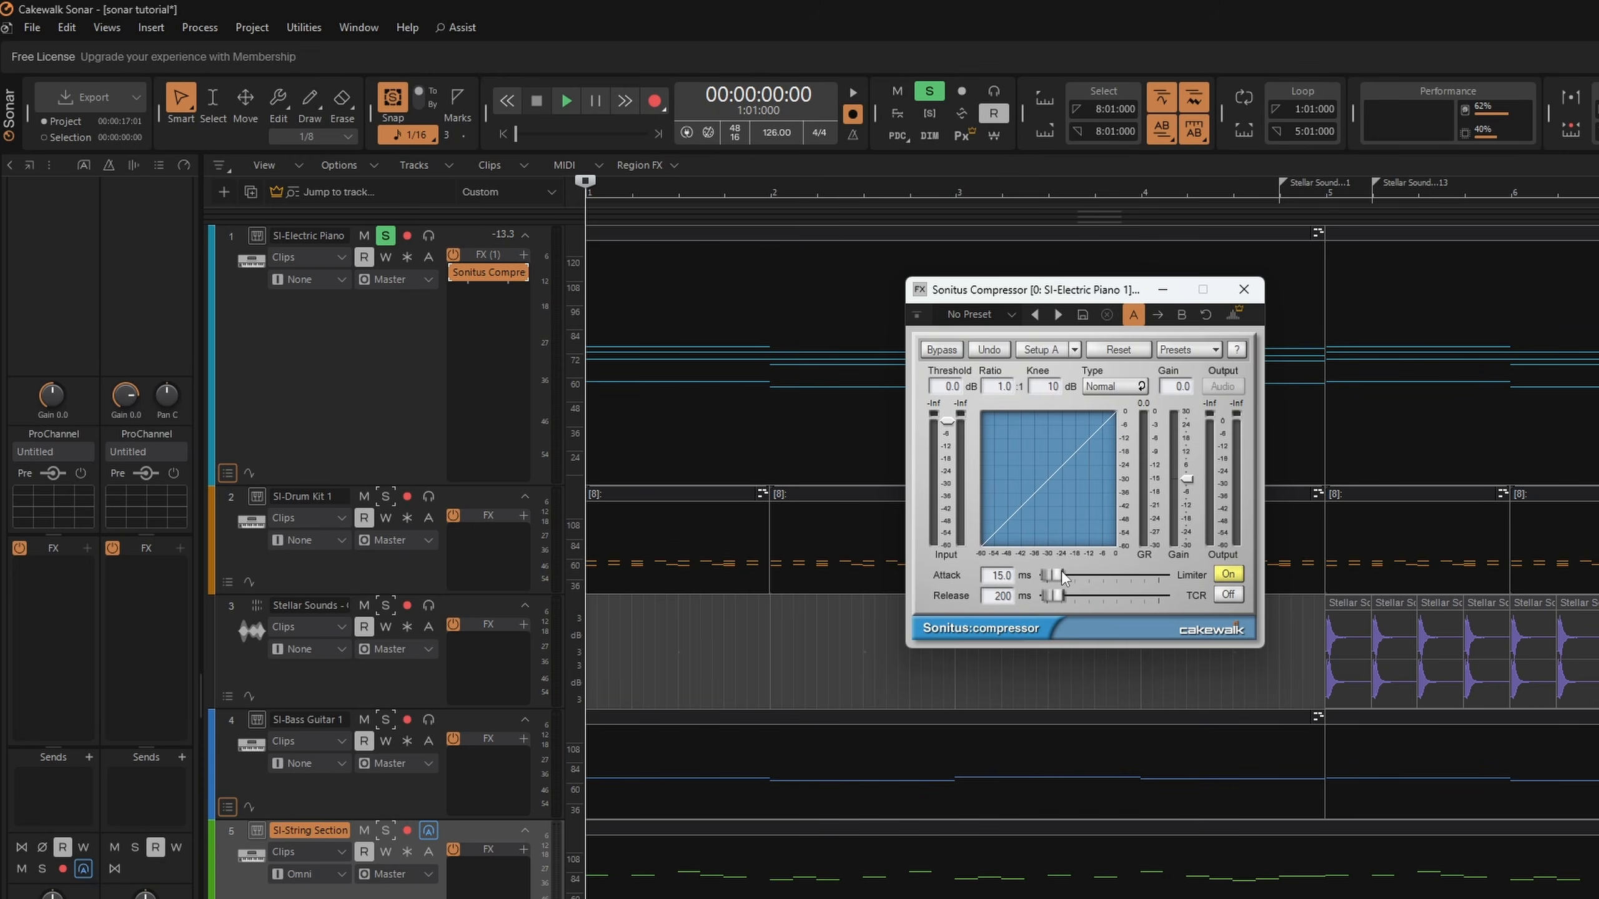
Shorten the Sonitus Compressor's attack and lower its threshold
left_click_drag(1051, 575, 1047, 575)
left_click_drag(1042, 392, 996, 321)
left_click_drag(953, 424, 946, 475)
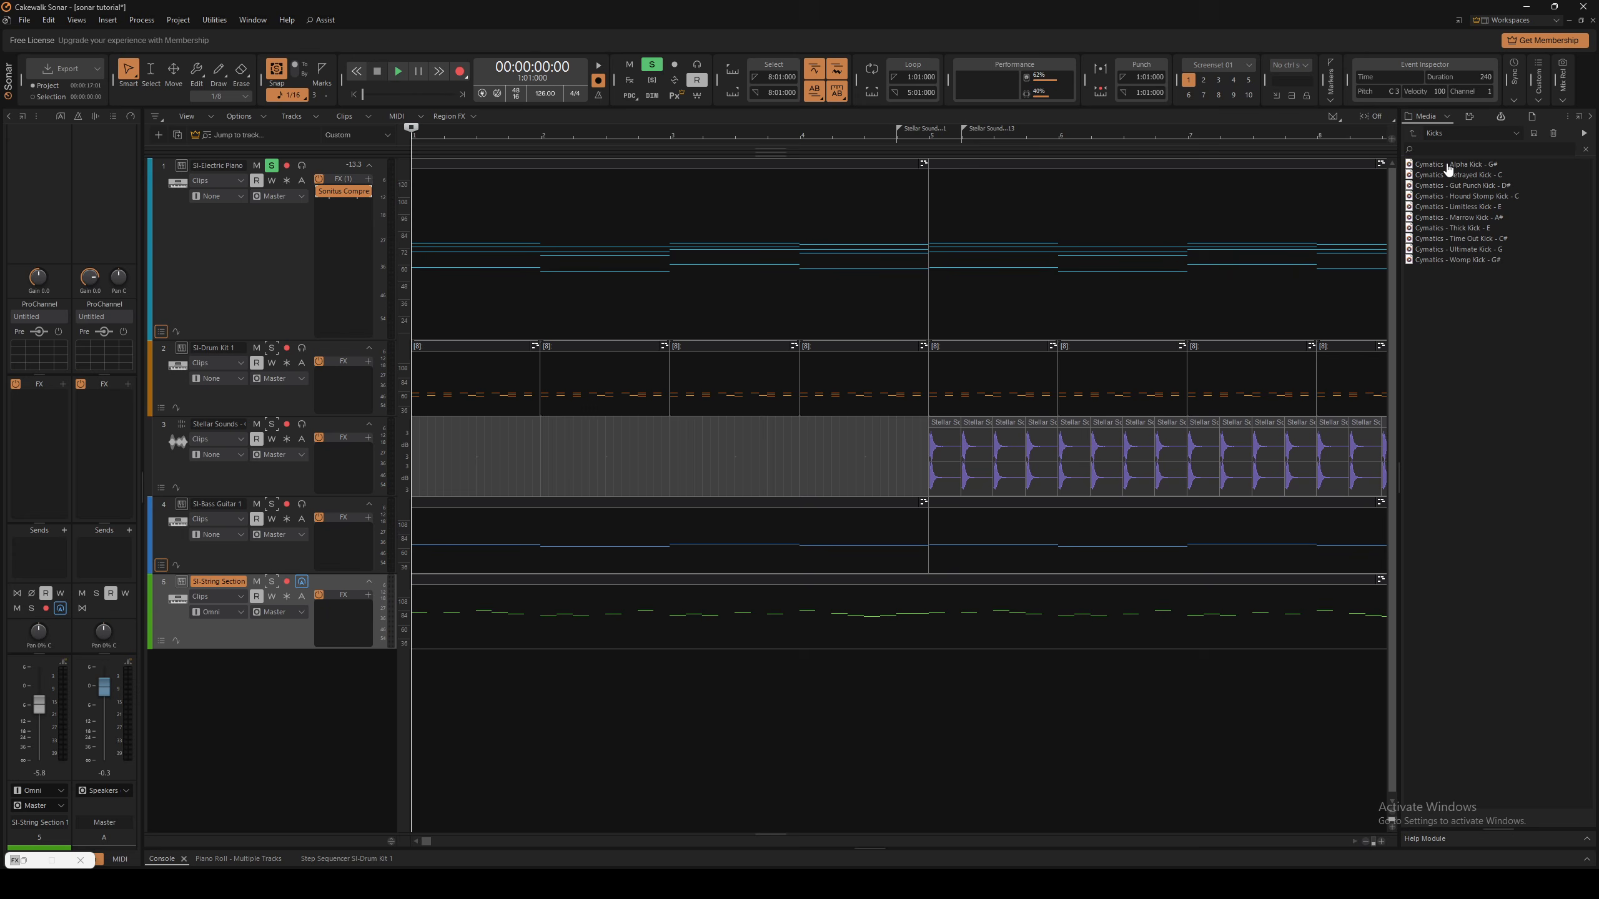
Add the Cymatics Alpha Kick - G# at measure 1 on a new track, and duplicate it on every beat through 4:03
left_click_drag(1448, 169, 428, 671)
key("ctrl+d")
key("ctrl+d")
key("ctrl+d")
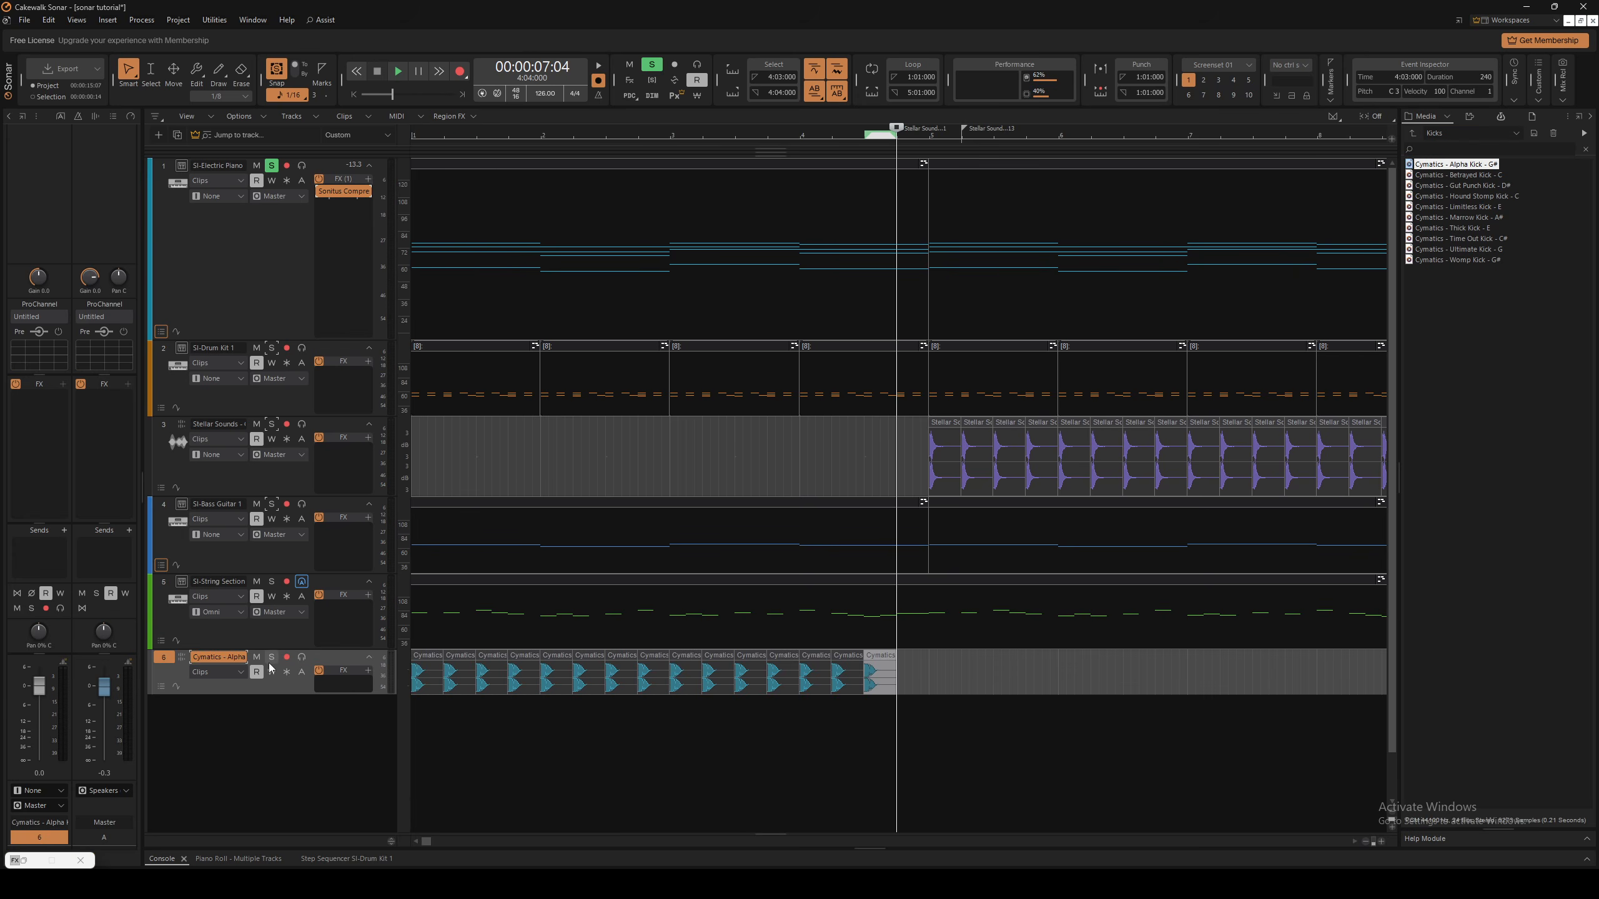
Solo the Cymatics Alpha Kick track and move it directly below the SI-Electric Piano track
left_click(271, 658)
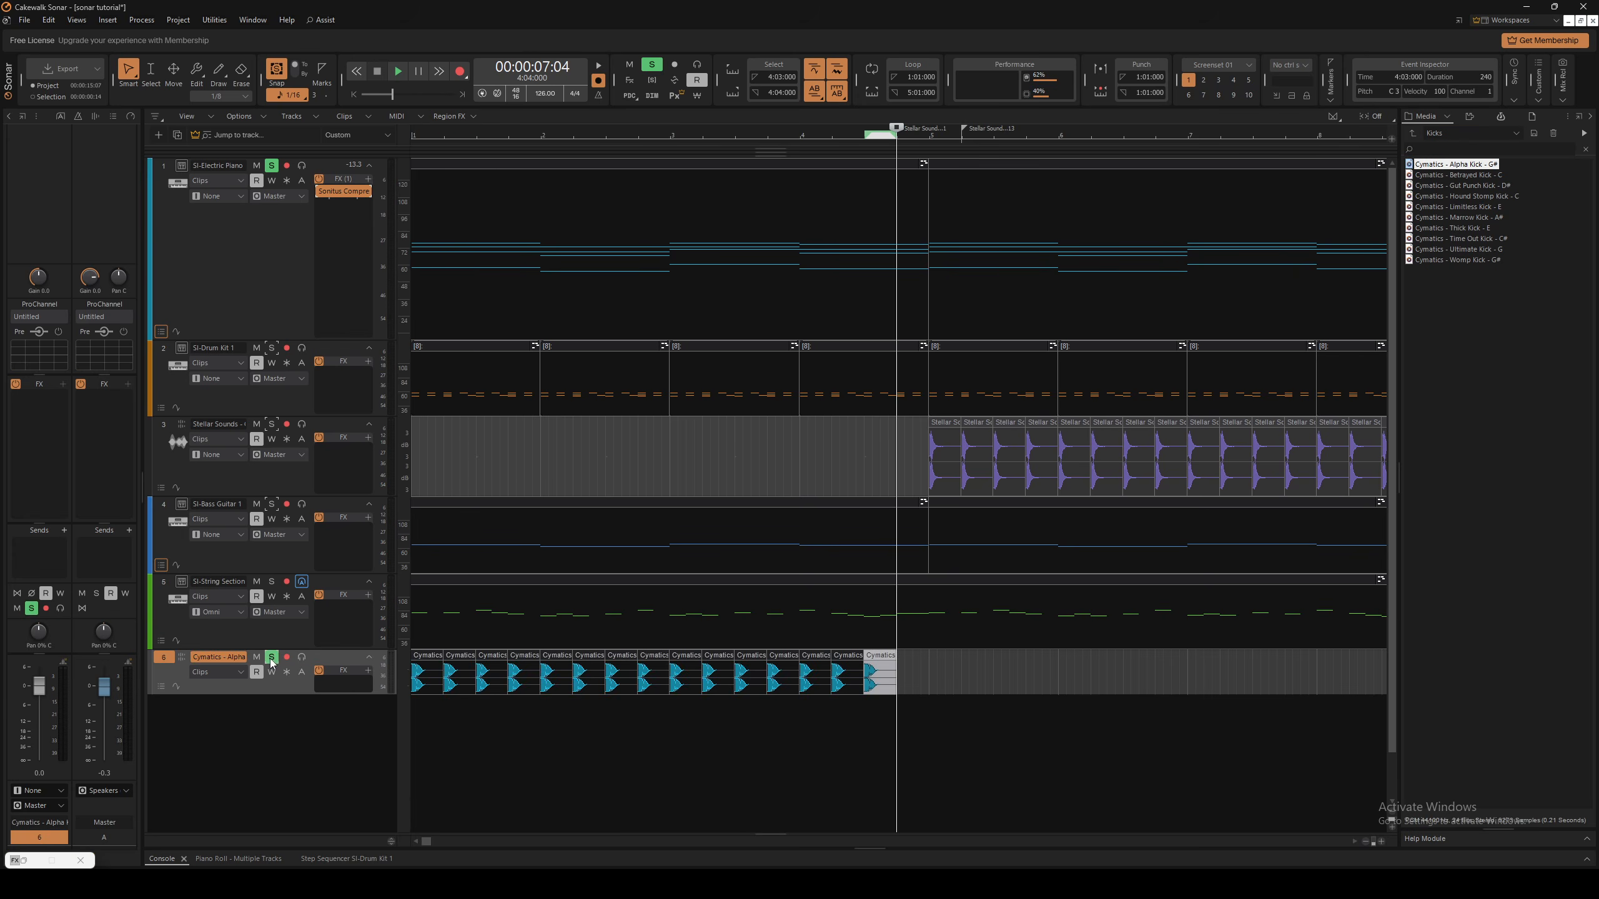
left_click_drag(264, 693, 252, 353)
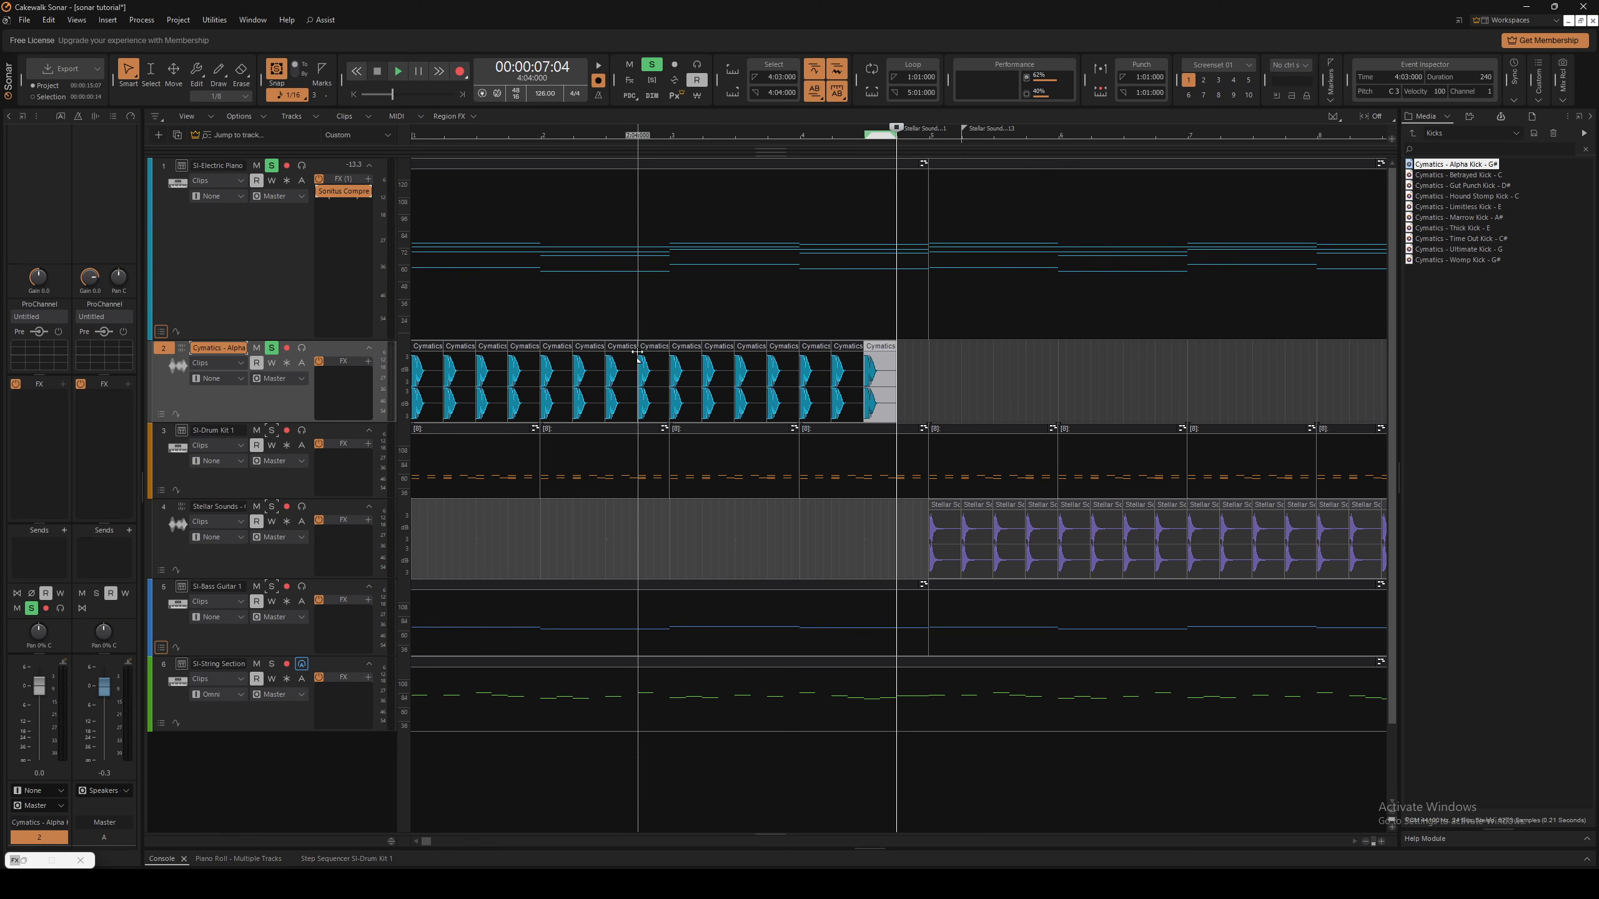
Play the soloed tracks from 1:01:000 with the Sonitus Compressor bypassed, and re-enable the compressor
left_click(413, 136, "shift")
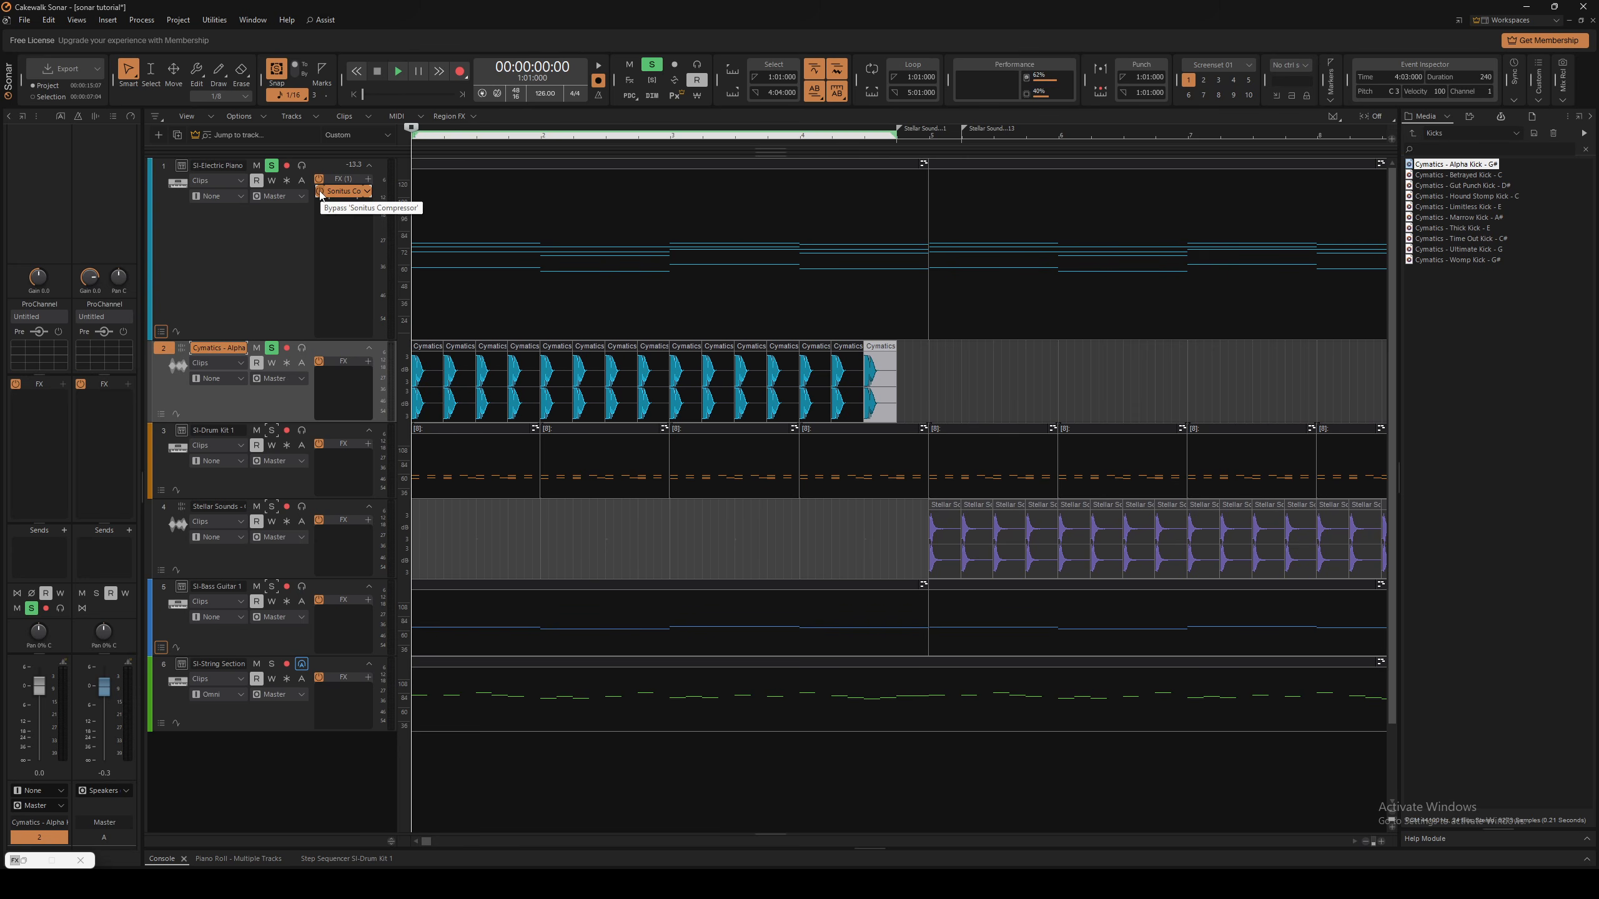
key("space")
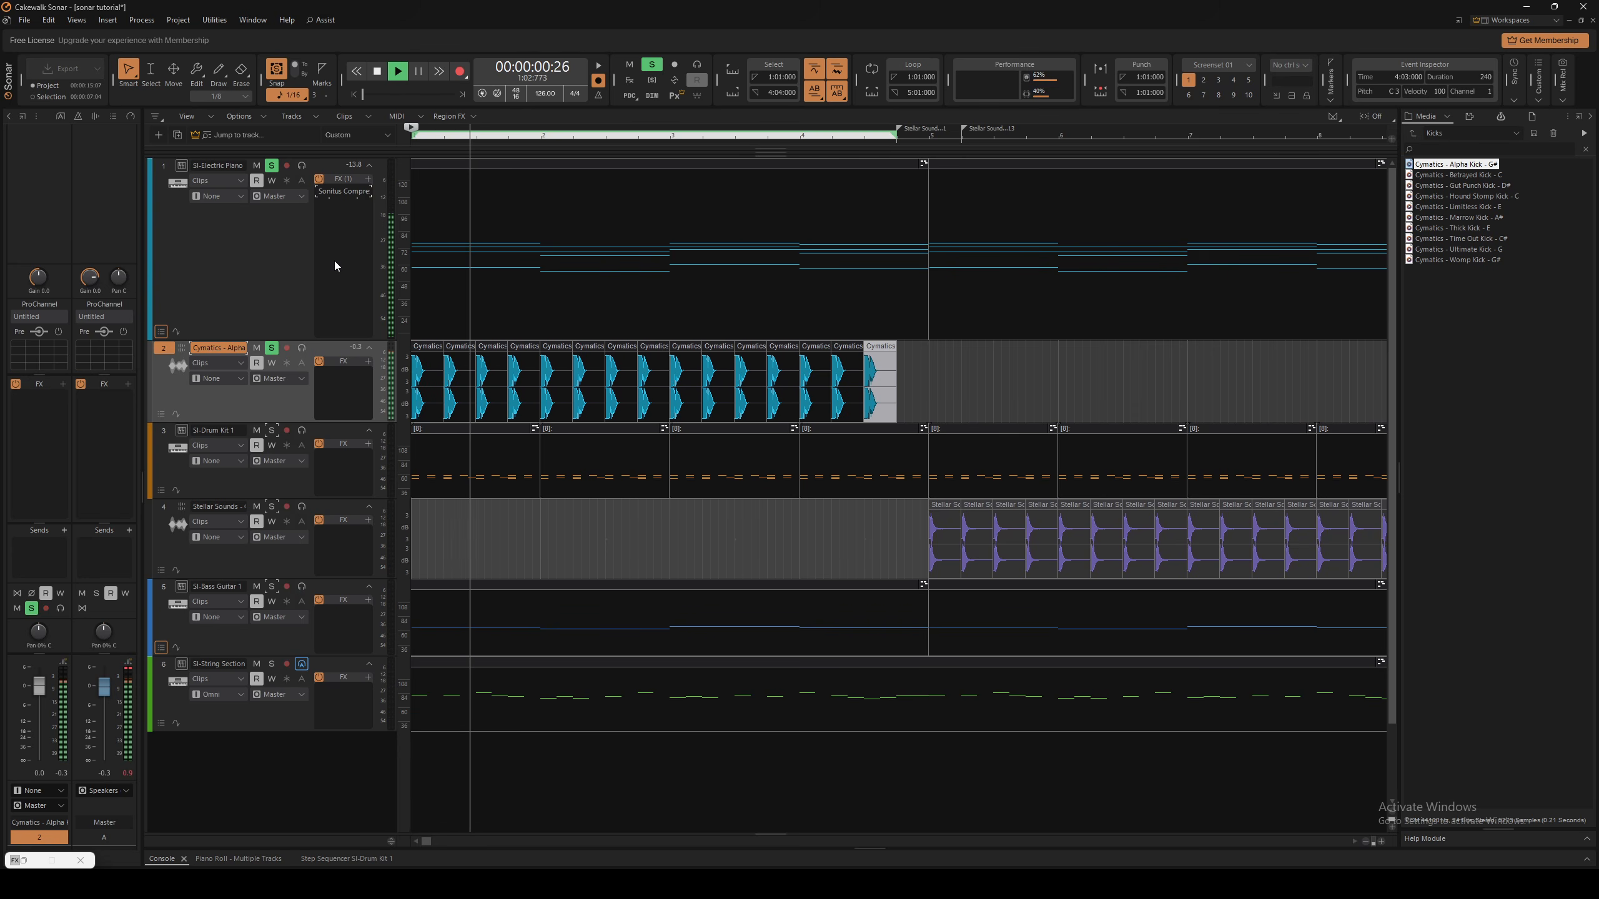
key("space")
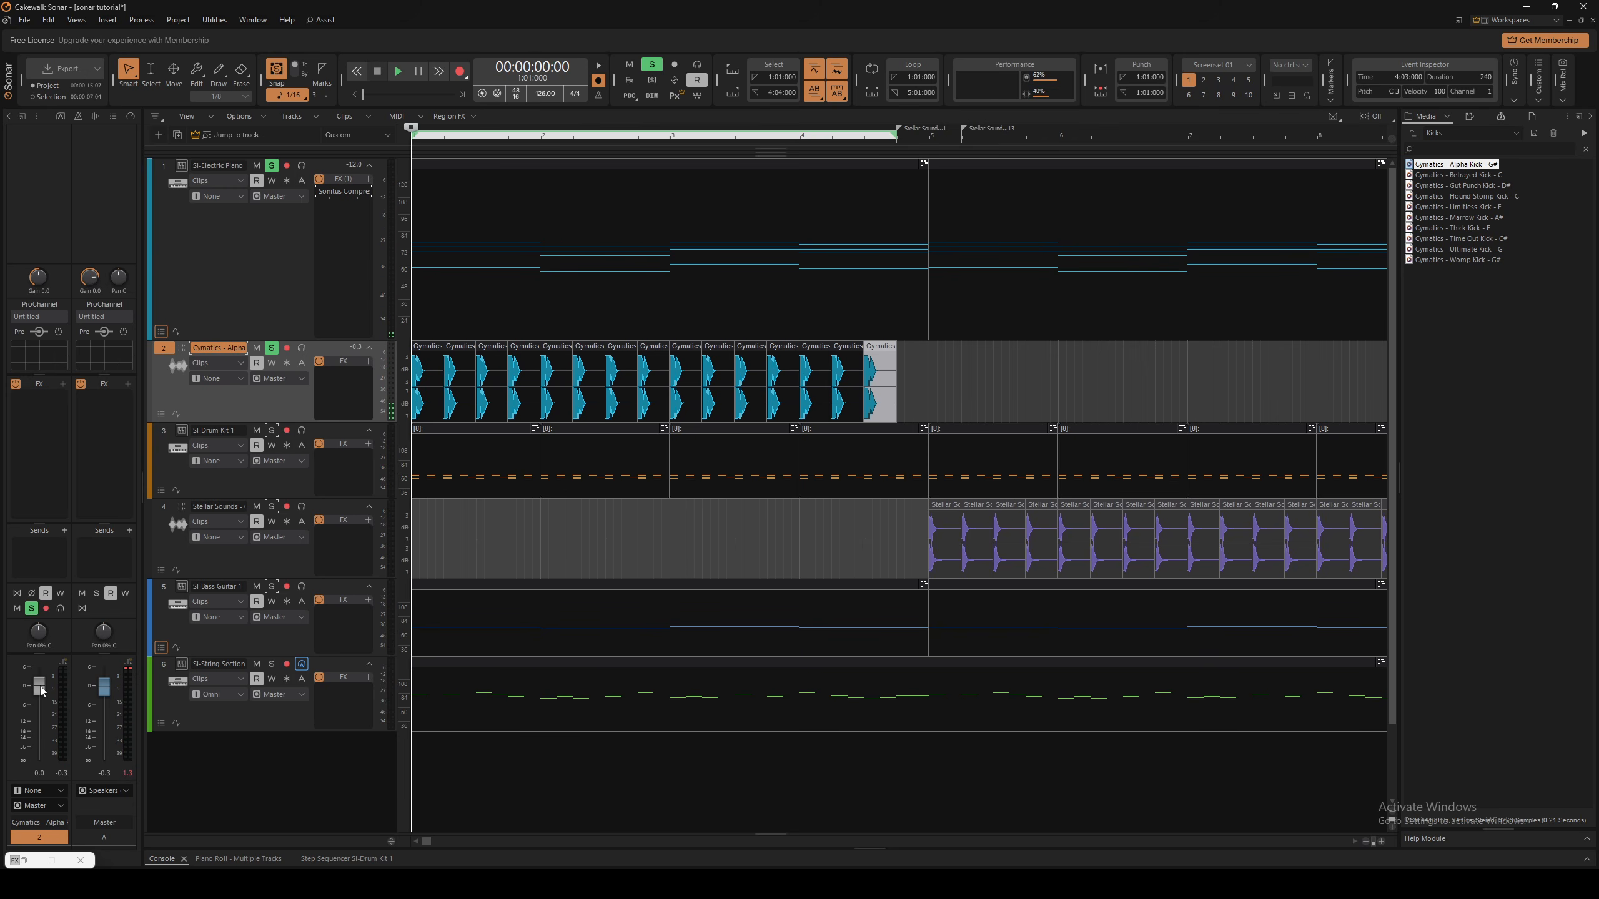
left_click(319, 191)
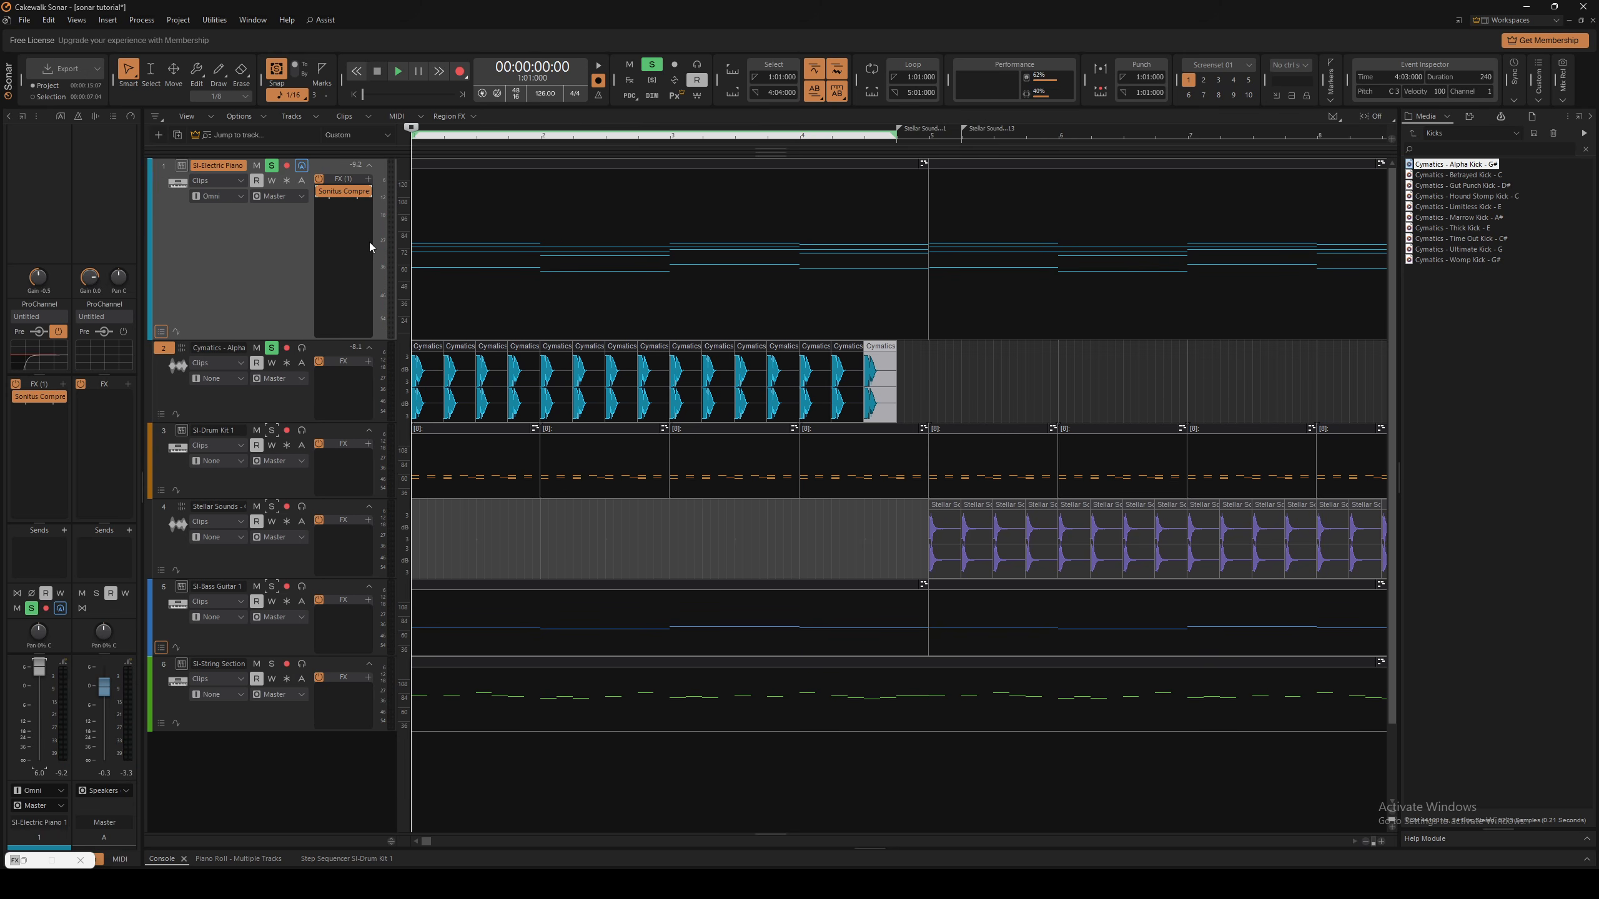
Rename the Cymatics Alpha Kick track as kick in the enlarged console view
key("d")
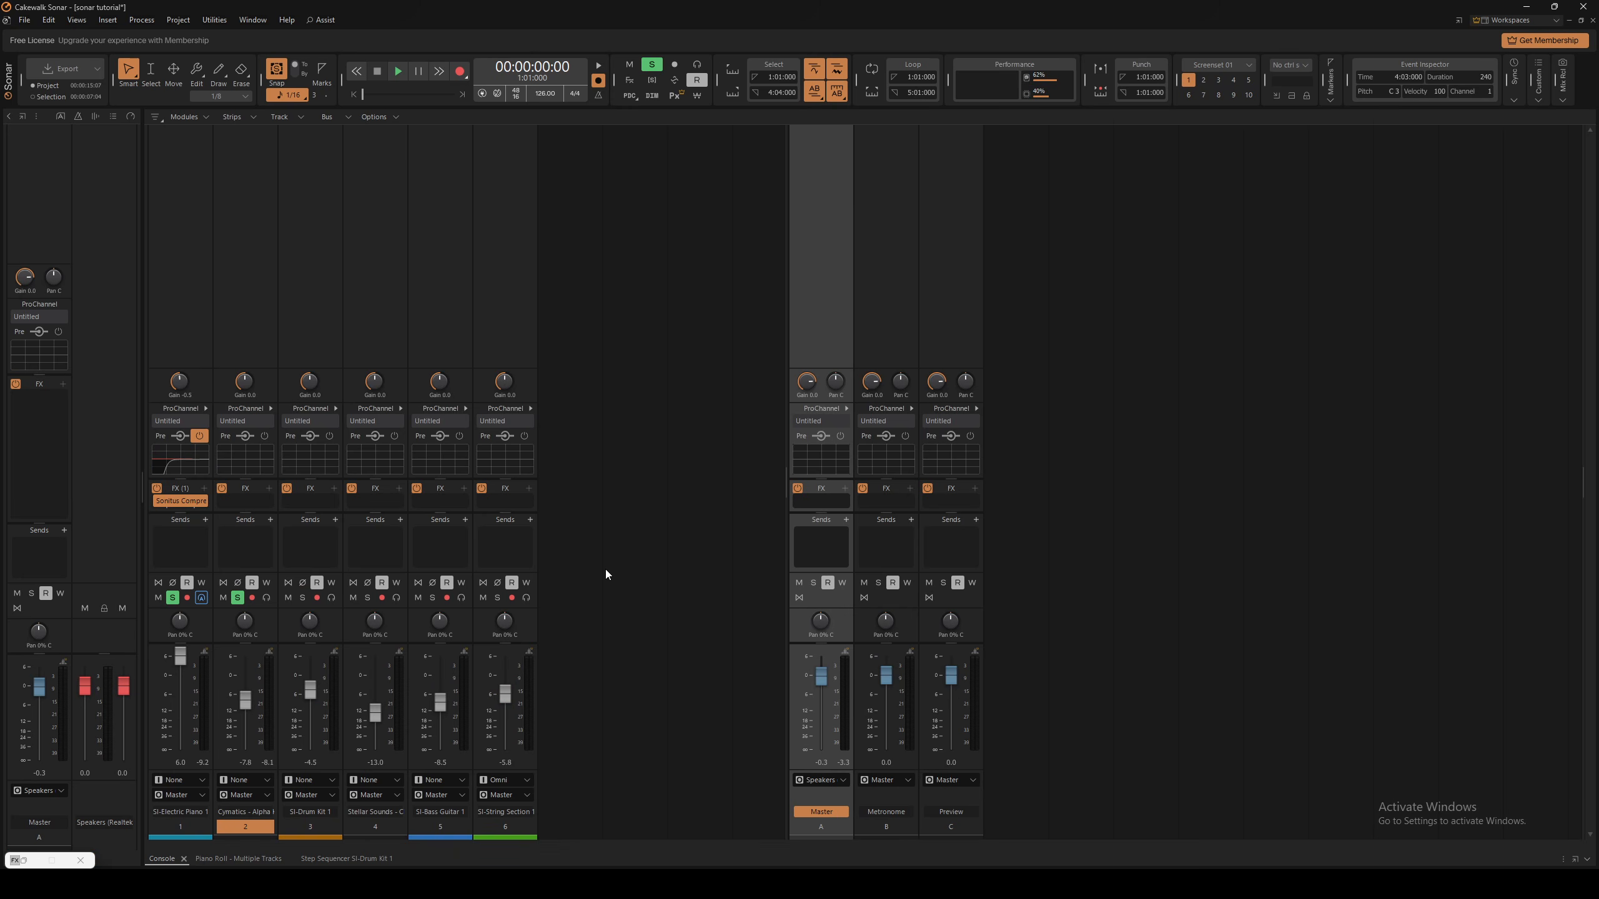
left_click(250, 812)
double_click(251, 813)
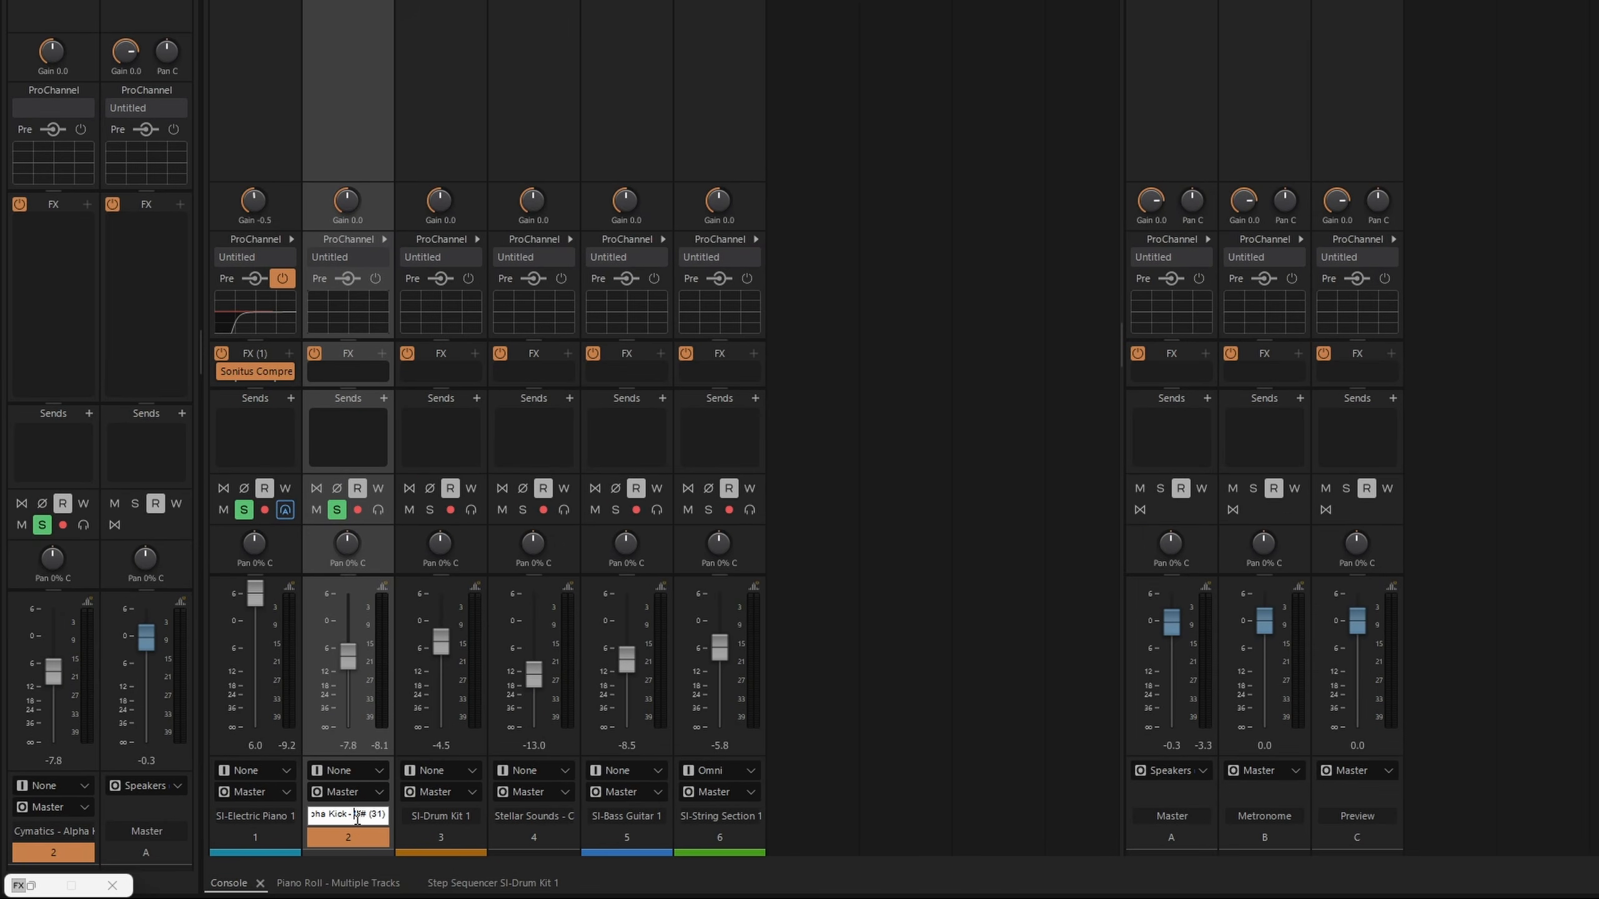
key("ctrl+a")
type("kick")
key("Return")
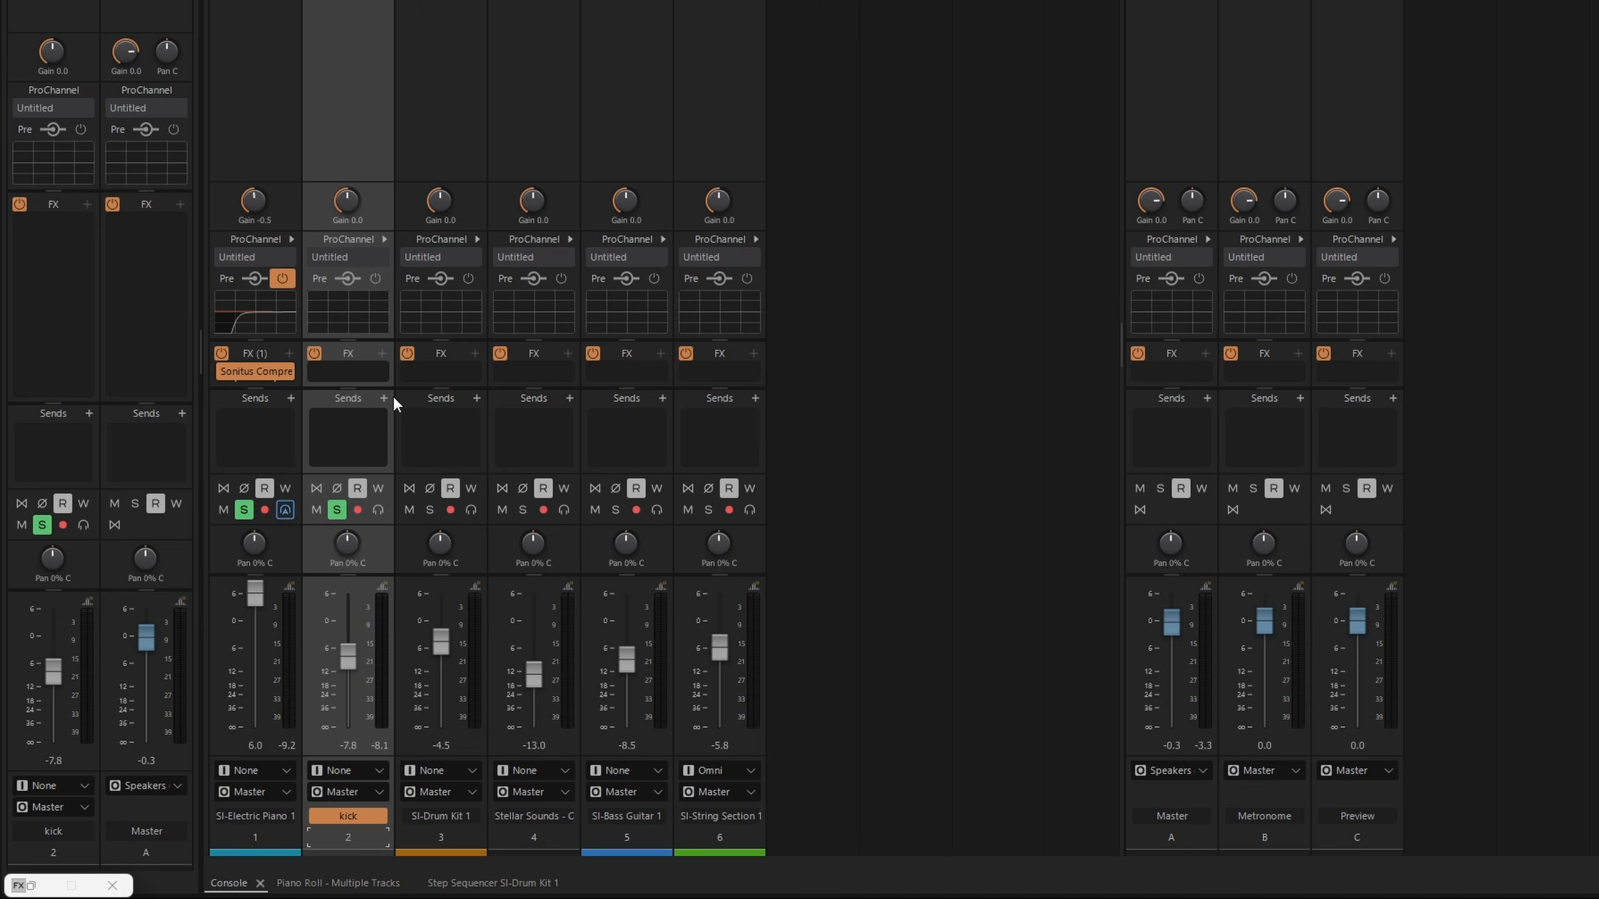
Add a send from the kick track to the Sonitus Compressor's side input on SI-Electric Piano 1, and play the mix
left_click(382, 400)
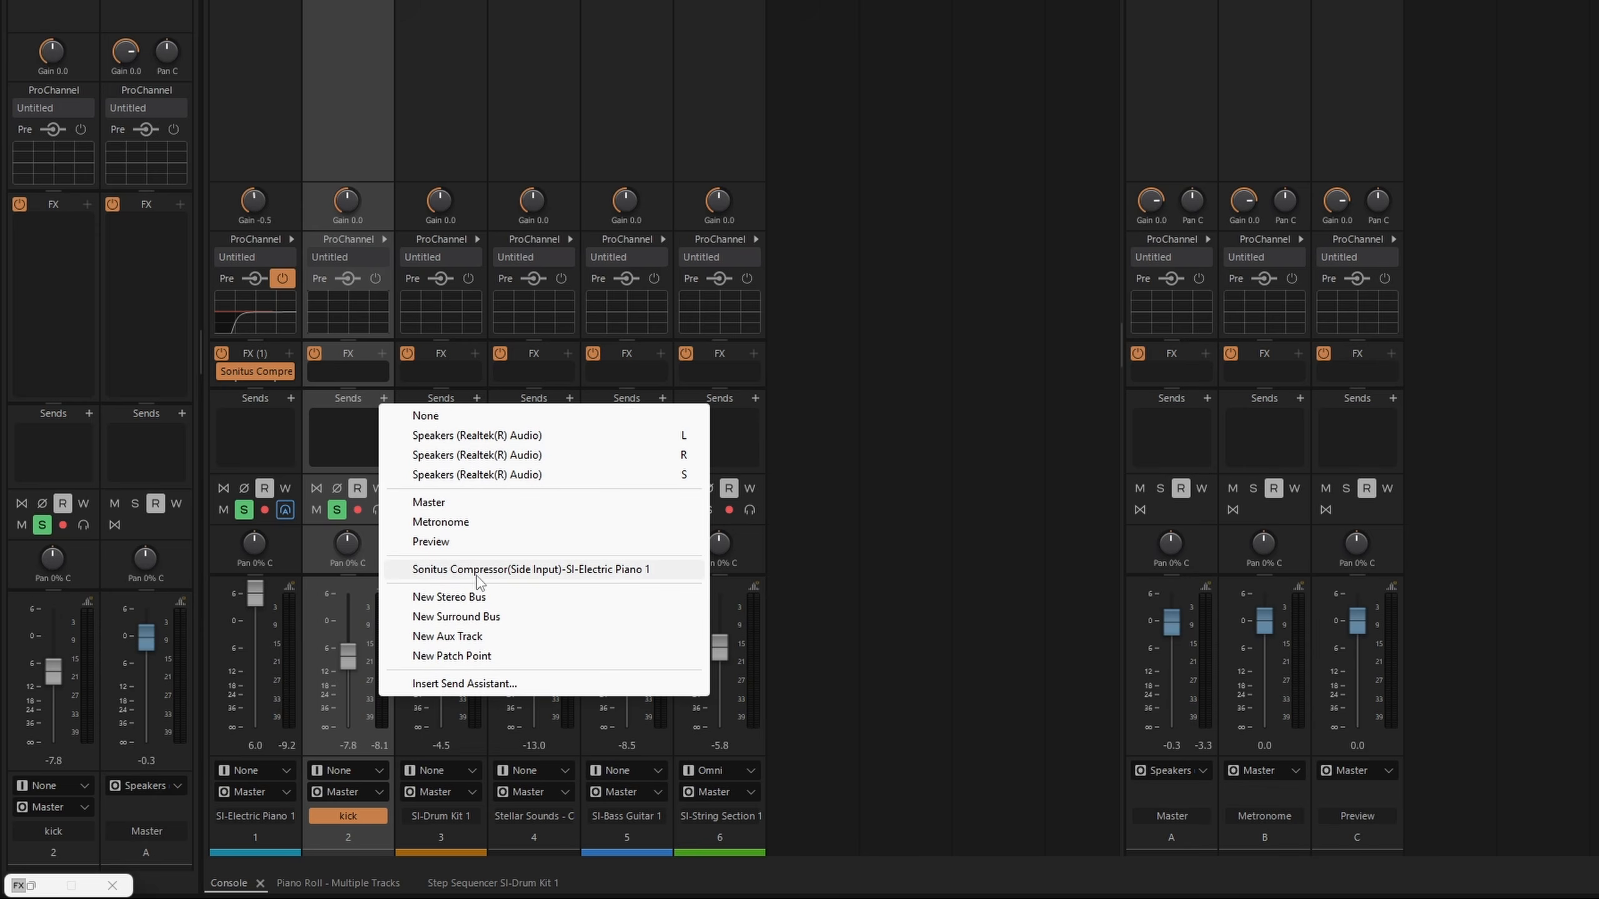
left_click(563, 571)
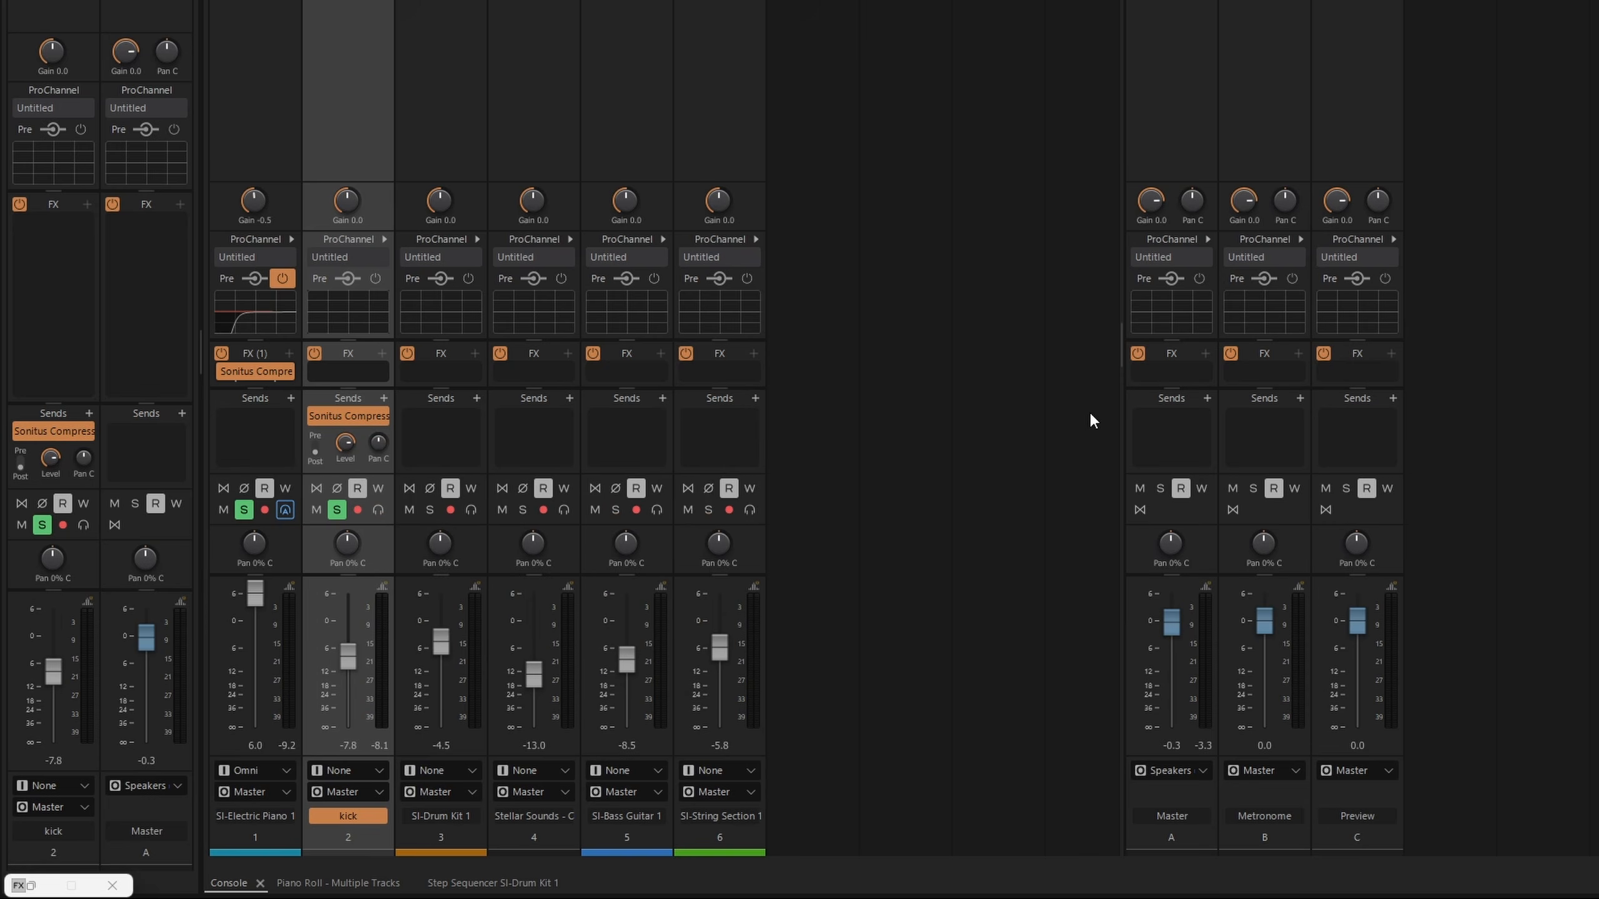
key("space")
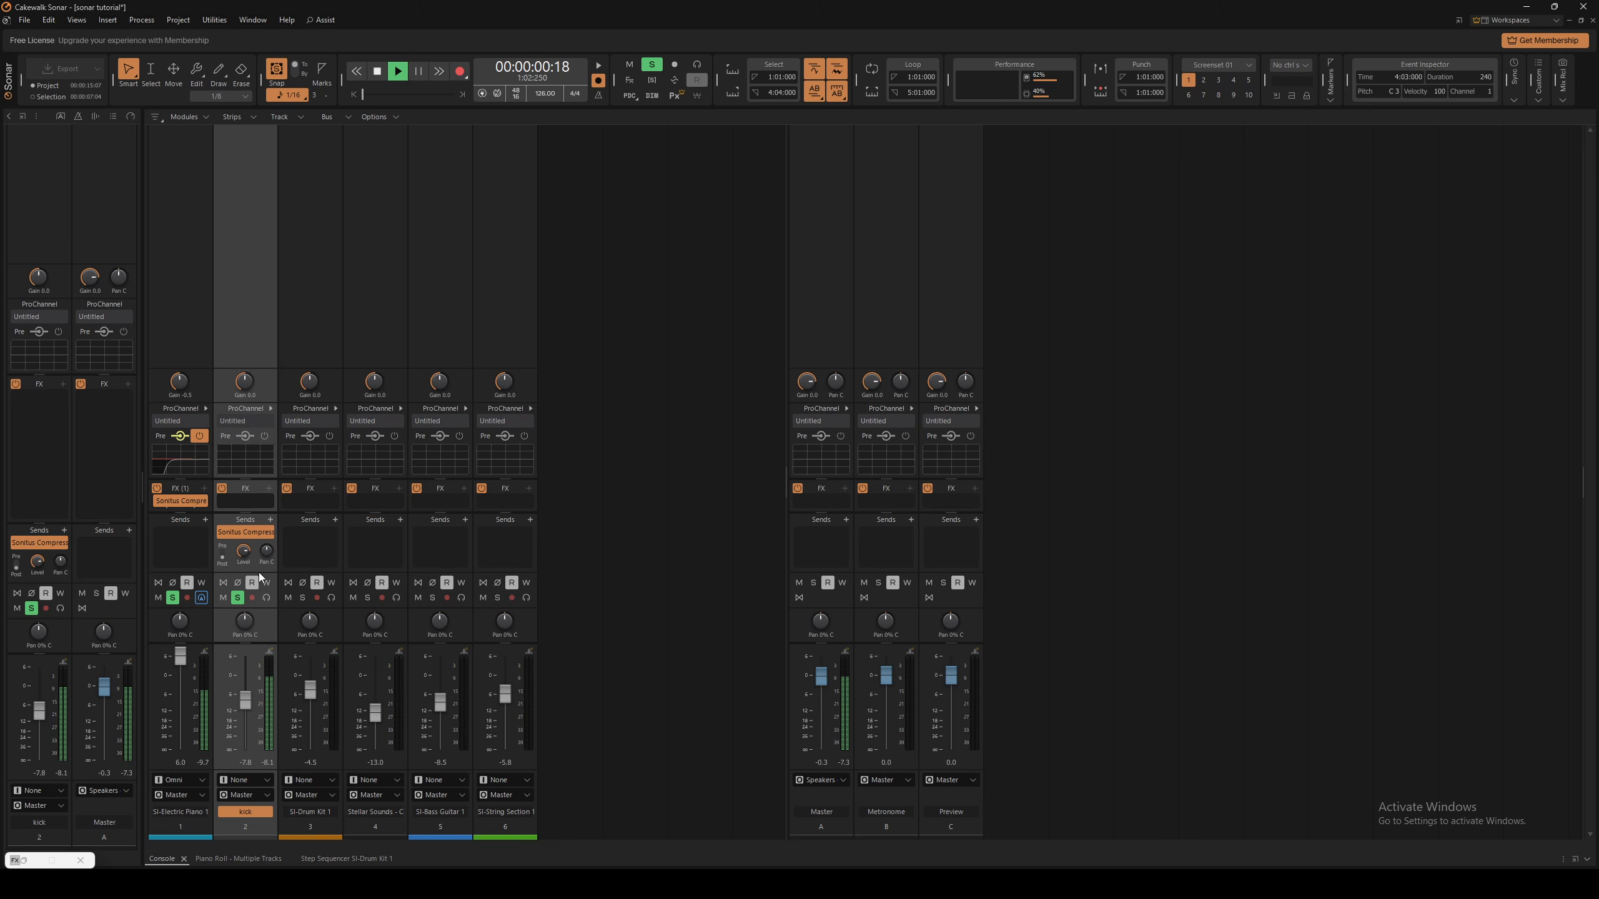
mouse_move(344, 446)
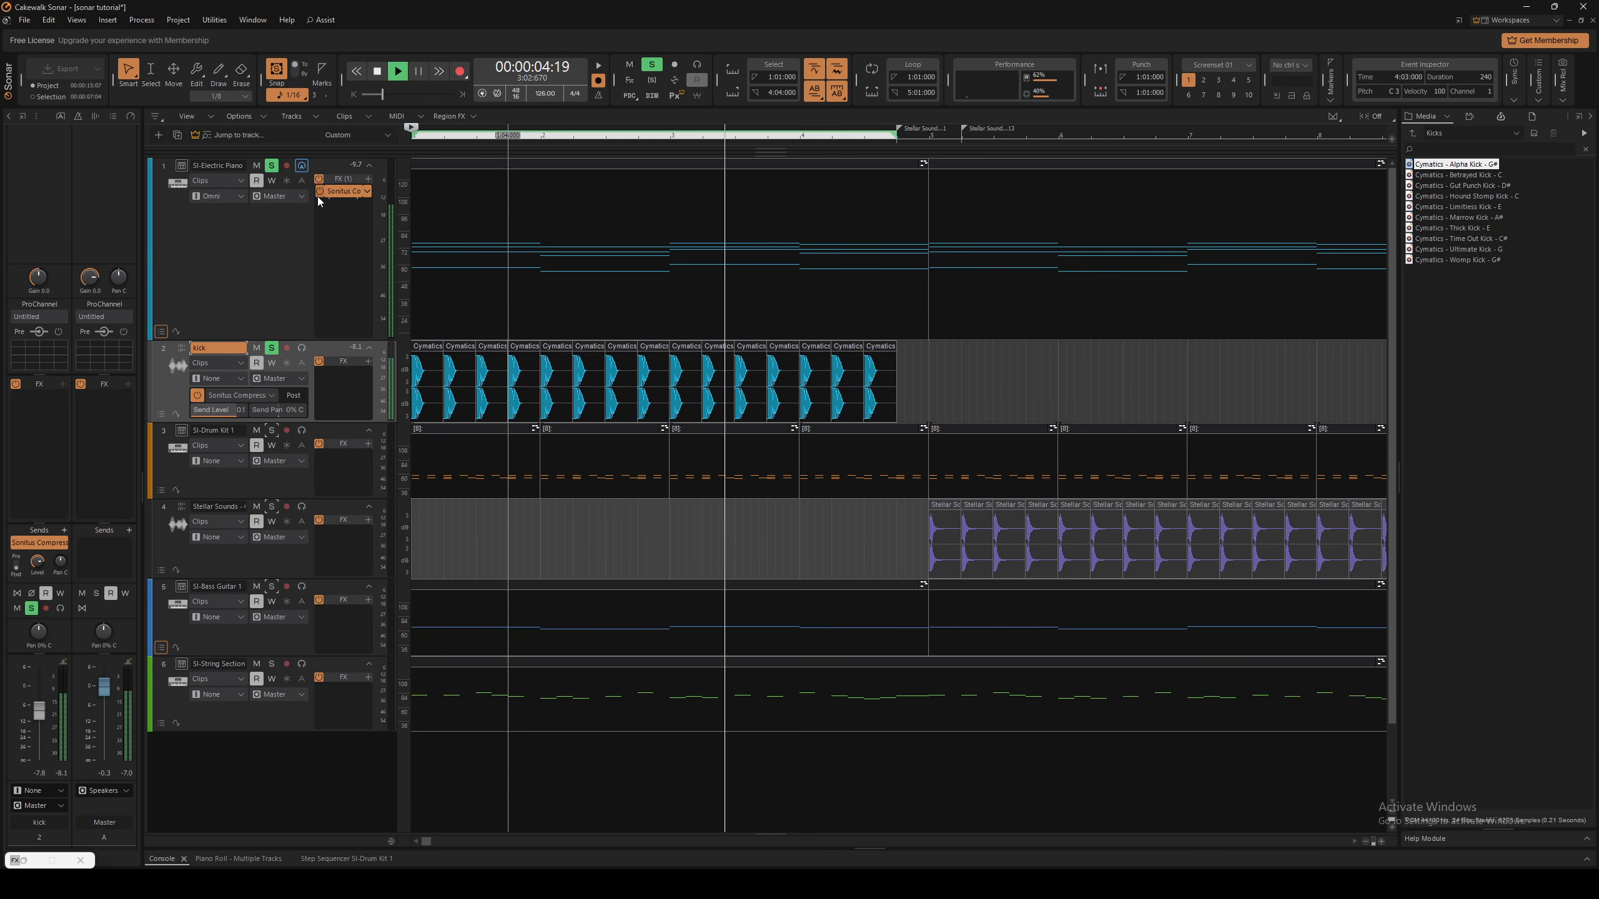
Lower the threshold of the SI-Electric Piano track's Sonitus Compressor to about -39.6 dB while auditioning the sidechain
double_click(329, 193)
left_click_drag(693, 203, 650, 331)
key("space")
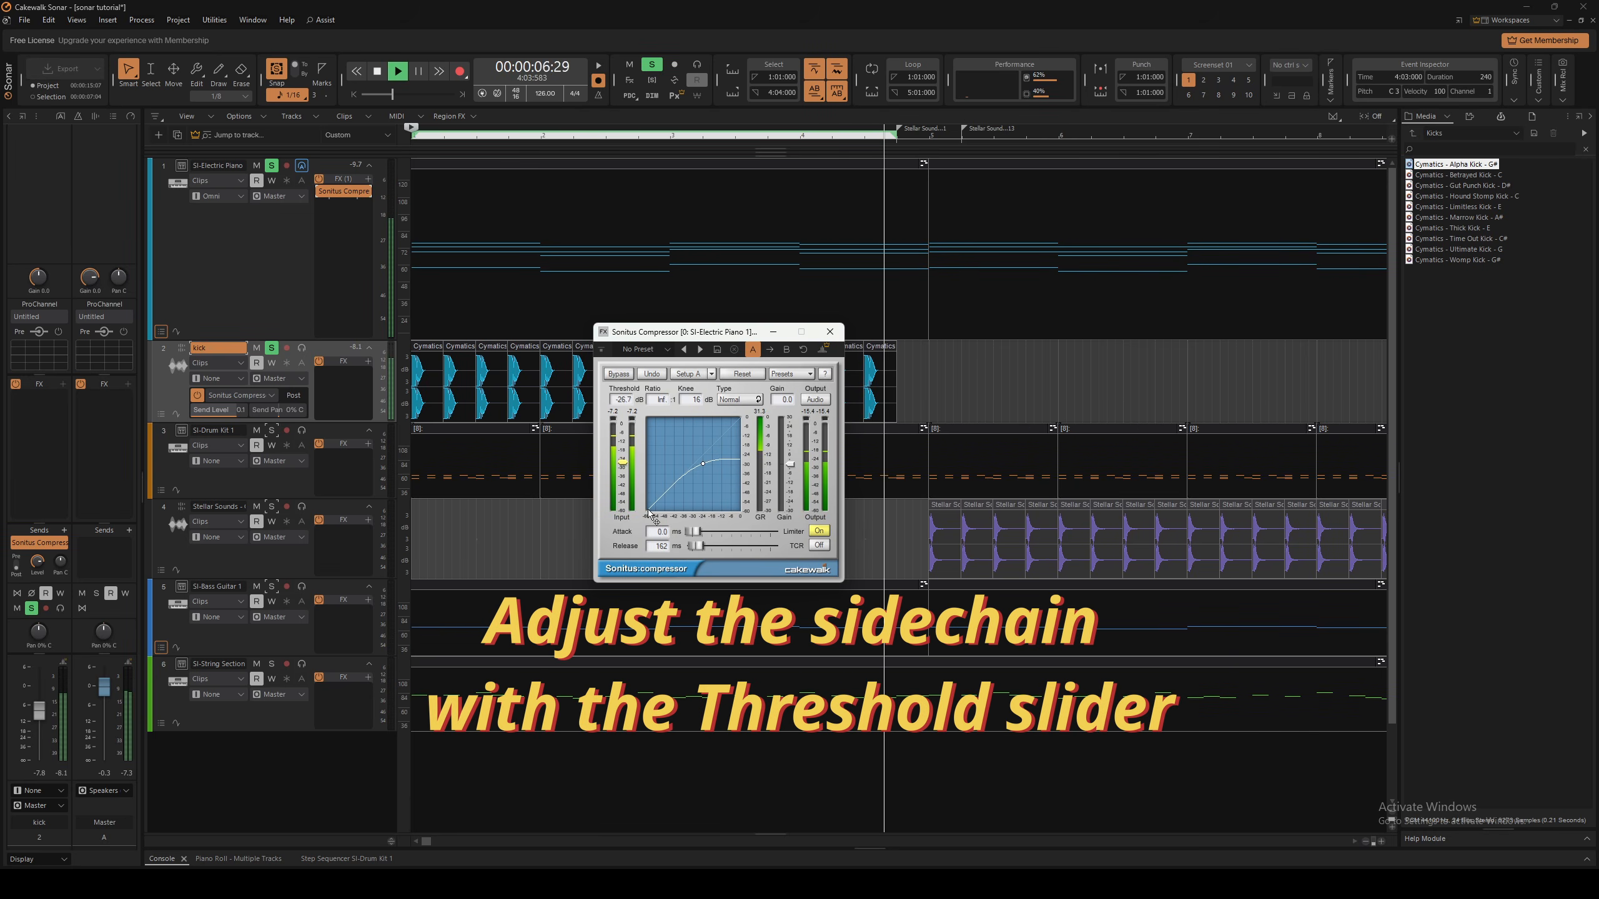
key("space")
left_click_drag(622, 463, 623, 478)
key("space")
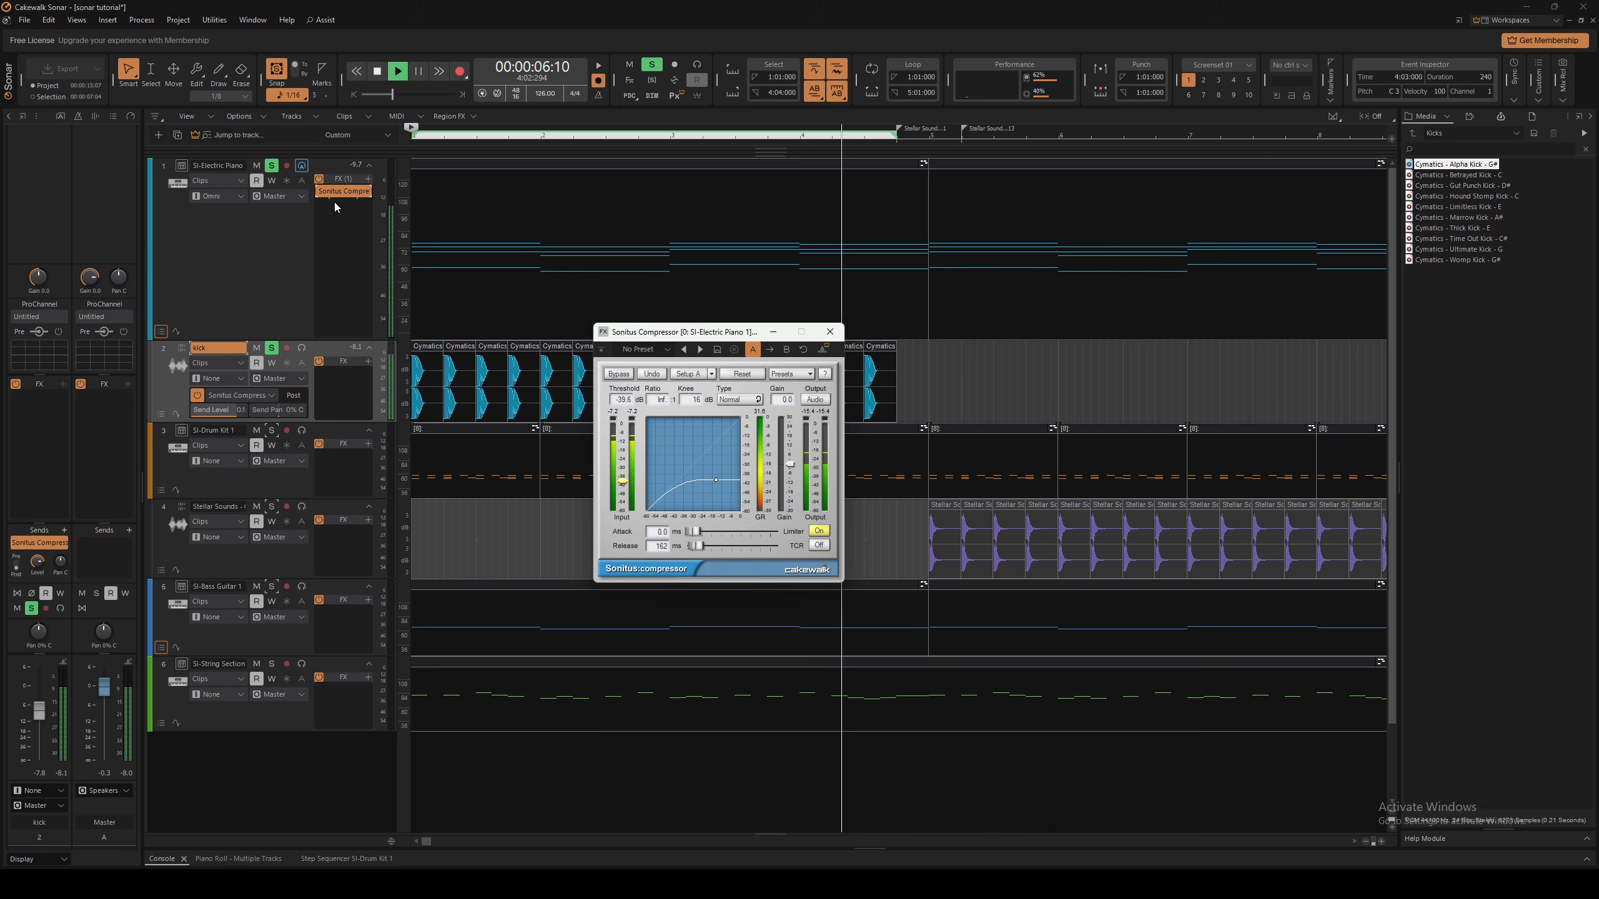
Compare the playback with the sidechained Sonitus Compressor bypassed and enabled
key("space")
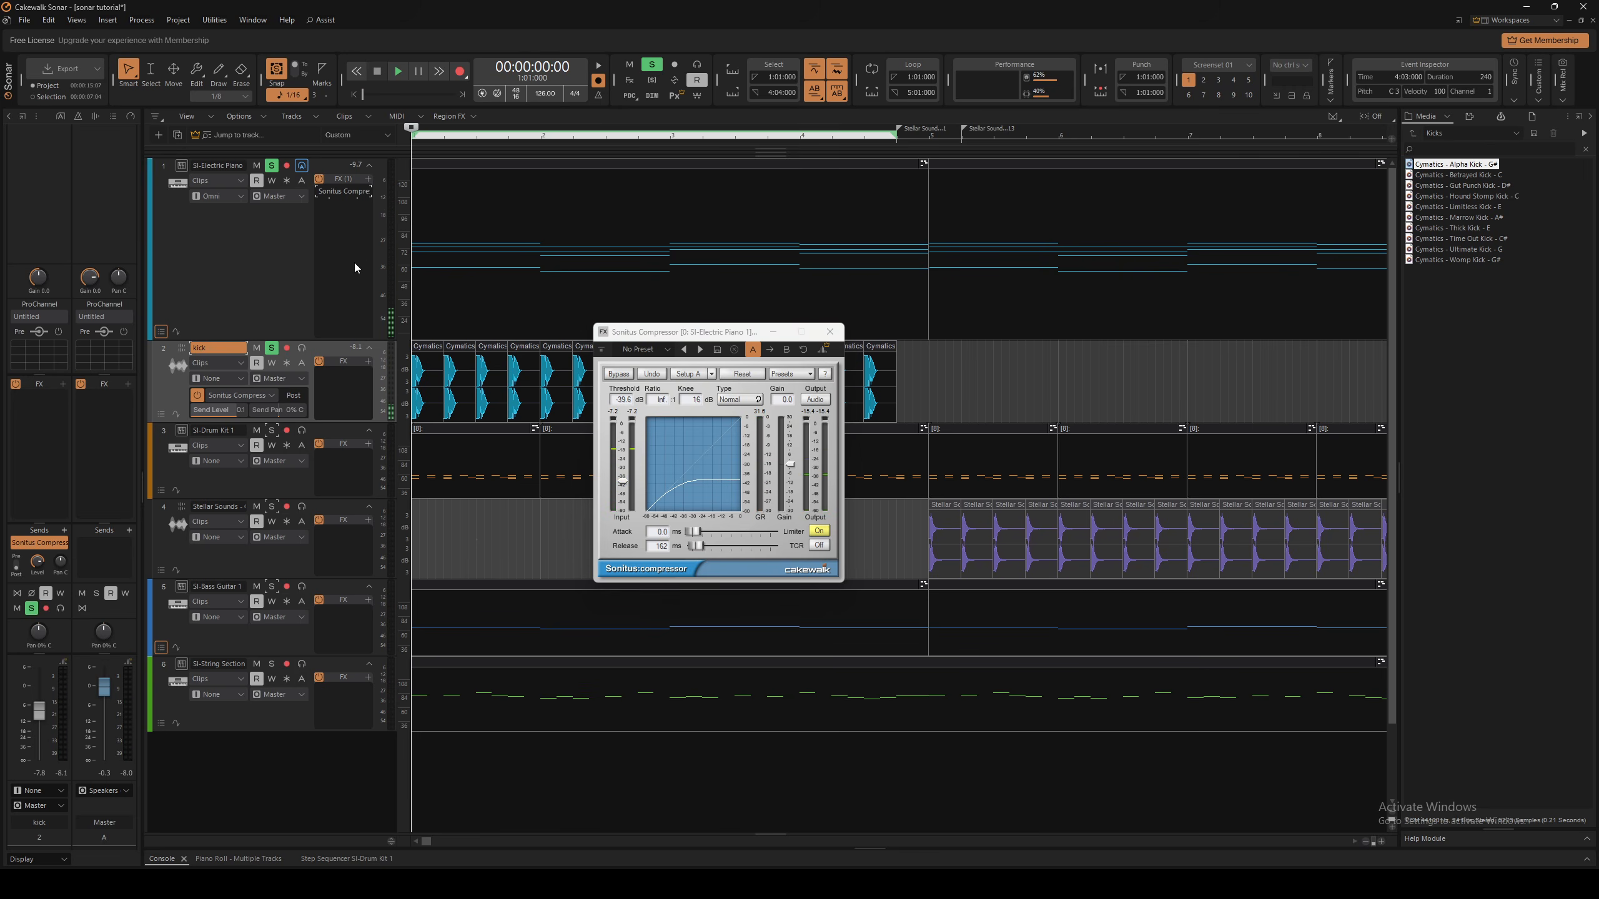
key("space")
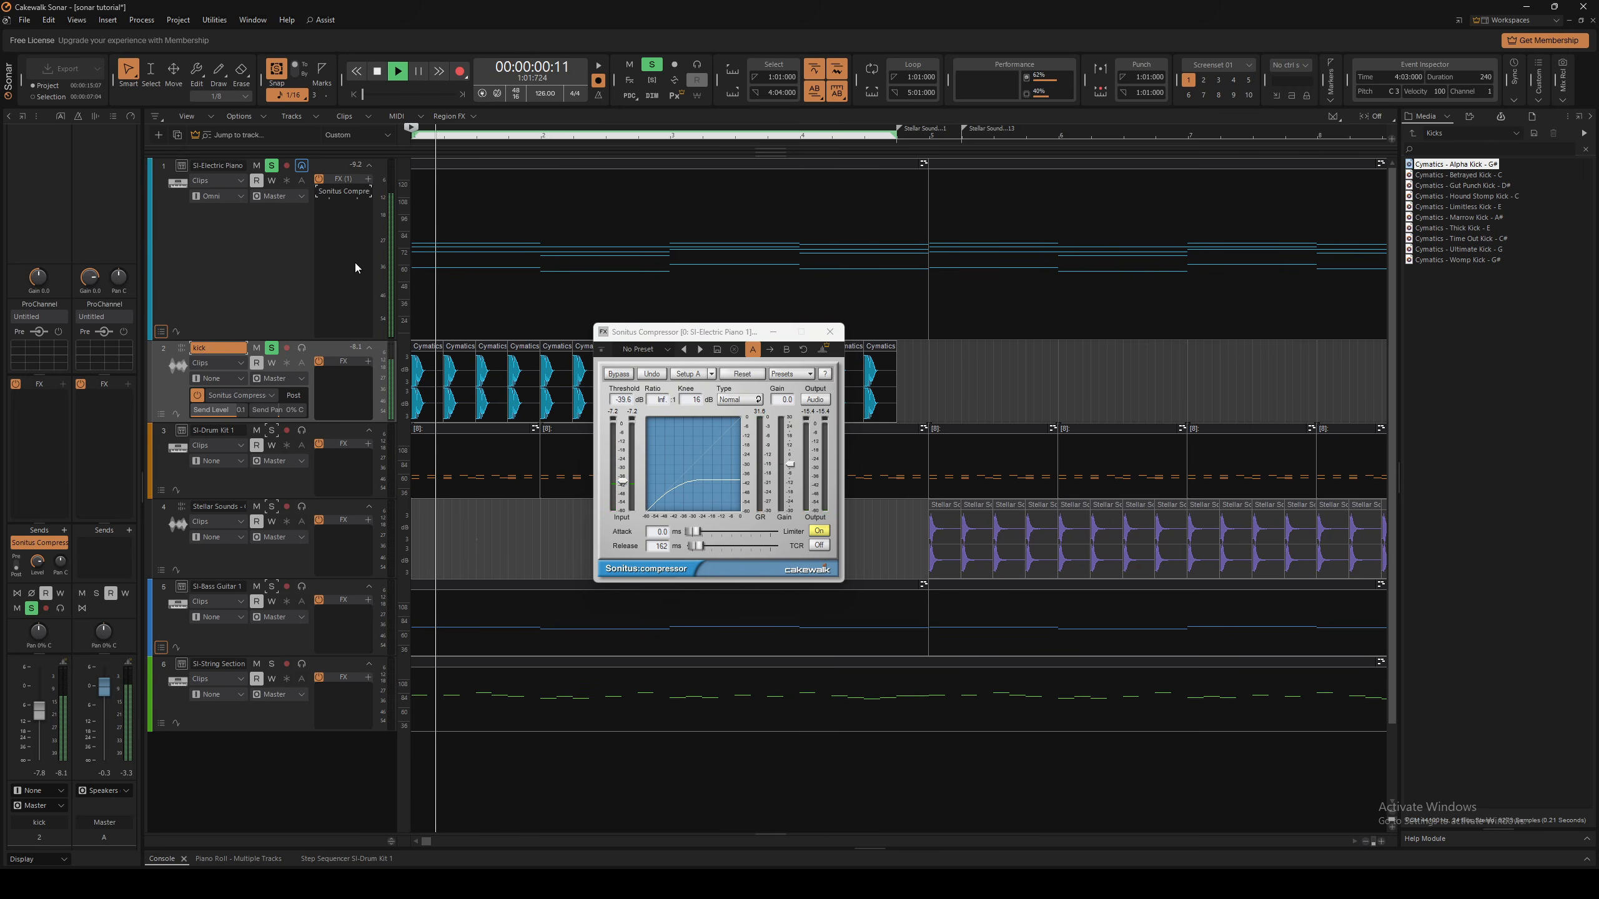
left_click(319, 195)
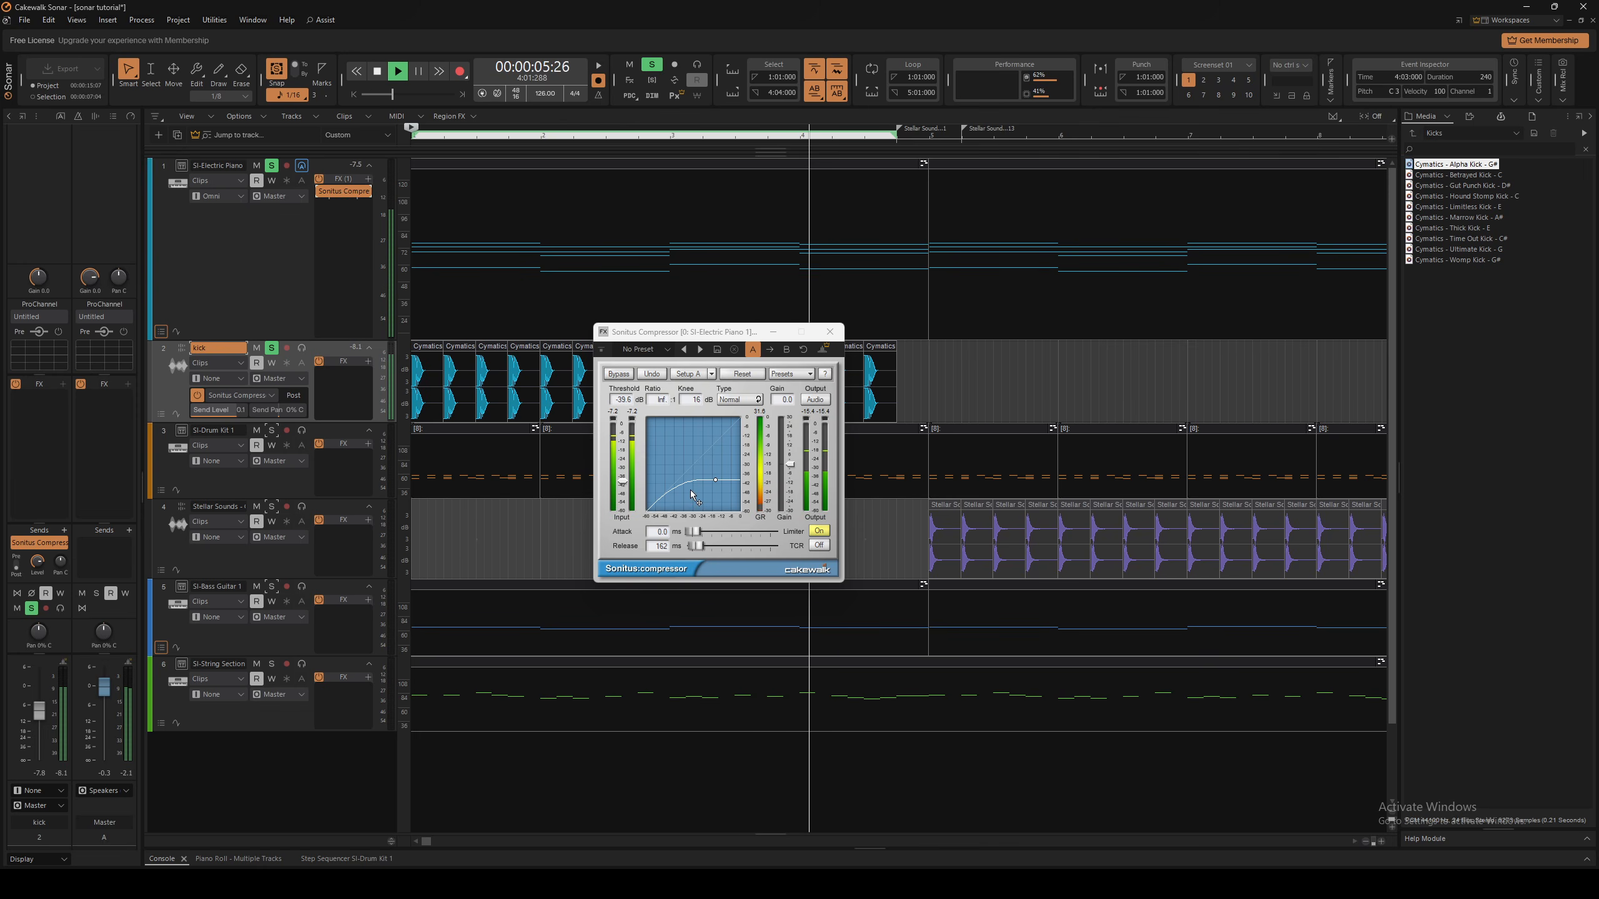
key("space")
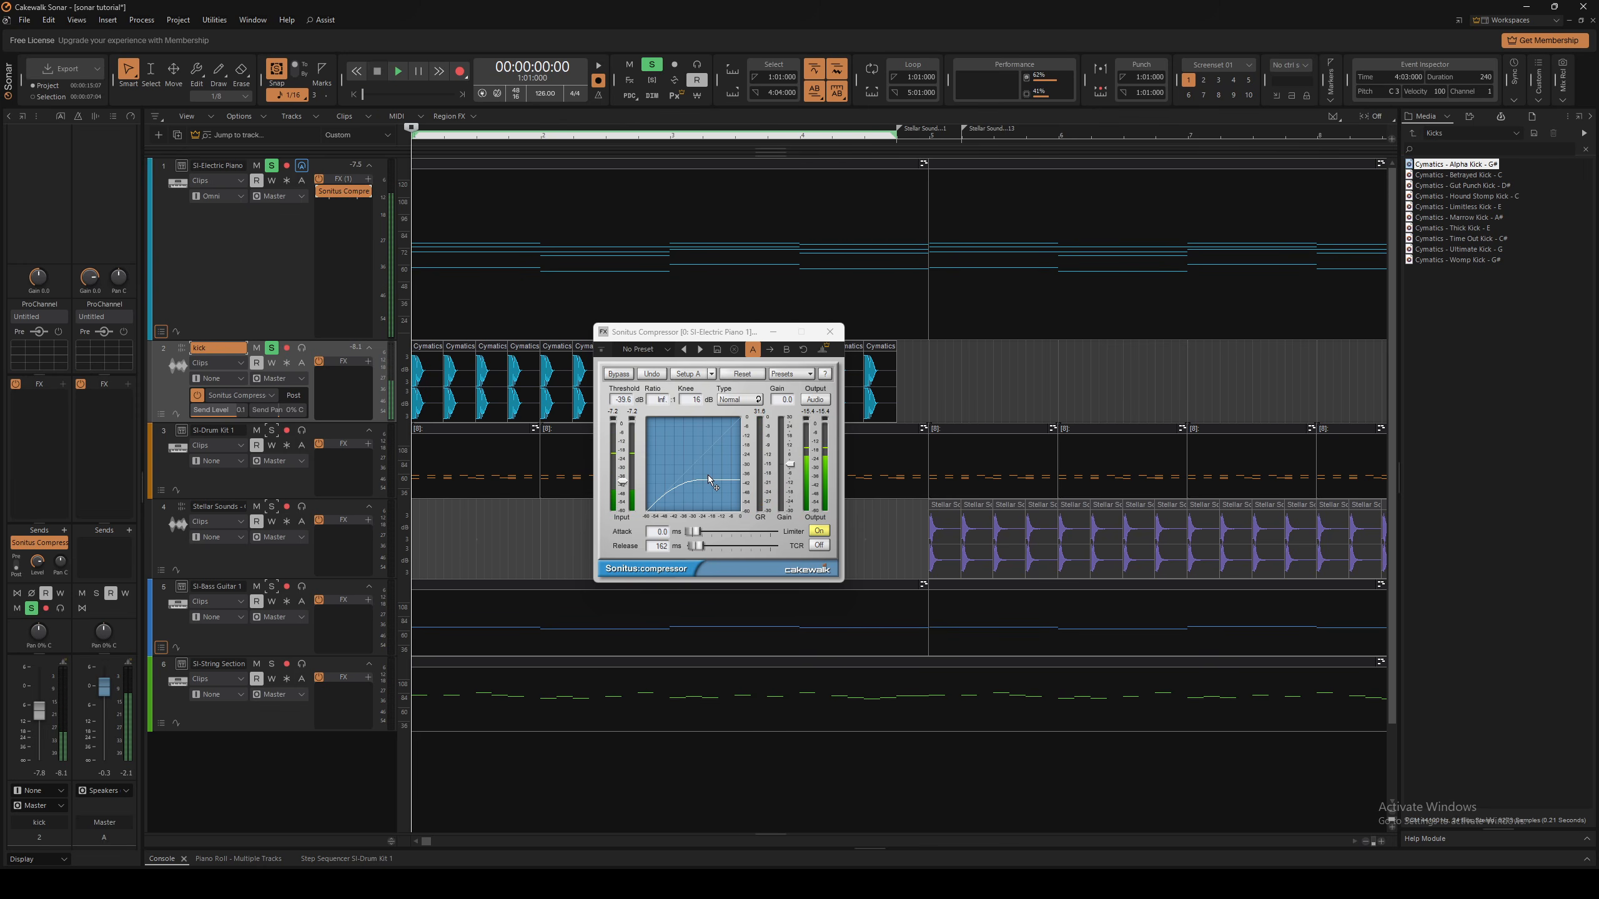
Close the Sonitus Compressor window and delete the effect from the SI-Electric Piano track
left_click(829, 331)
right_click(343, 191)
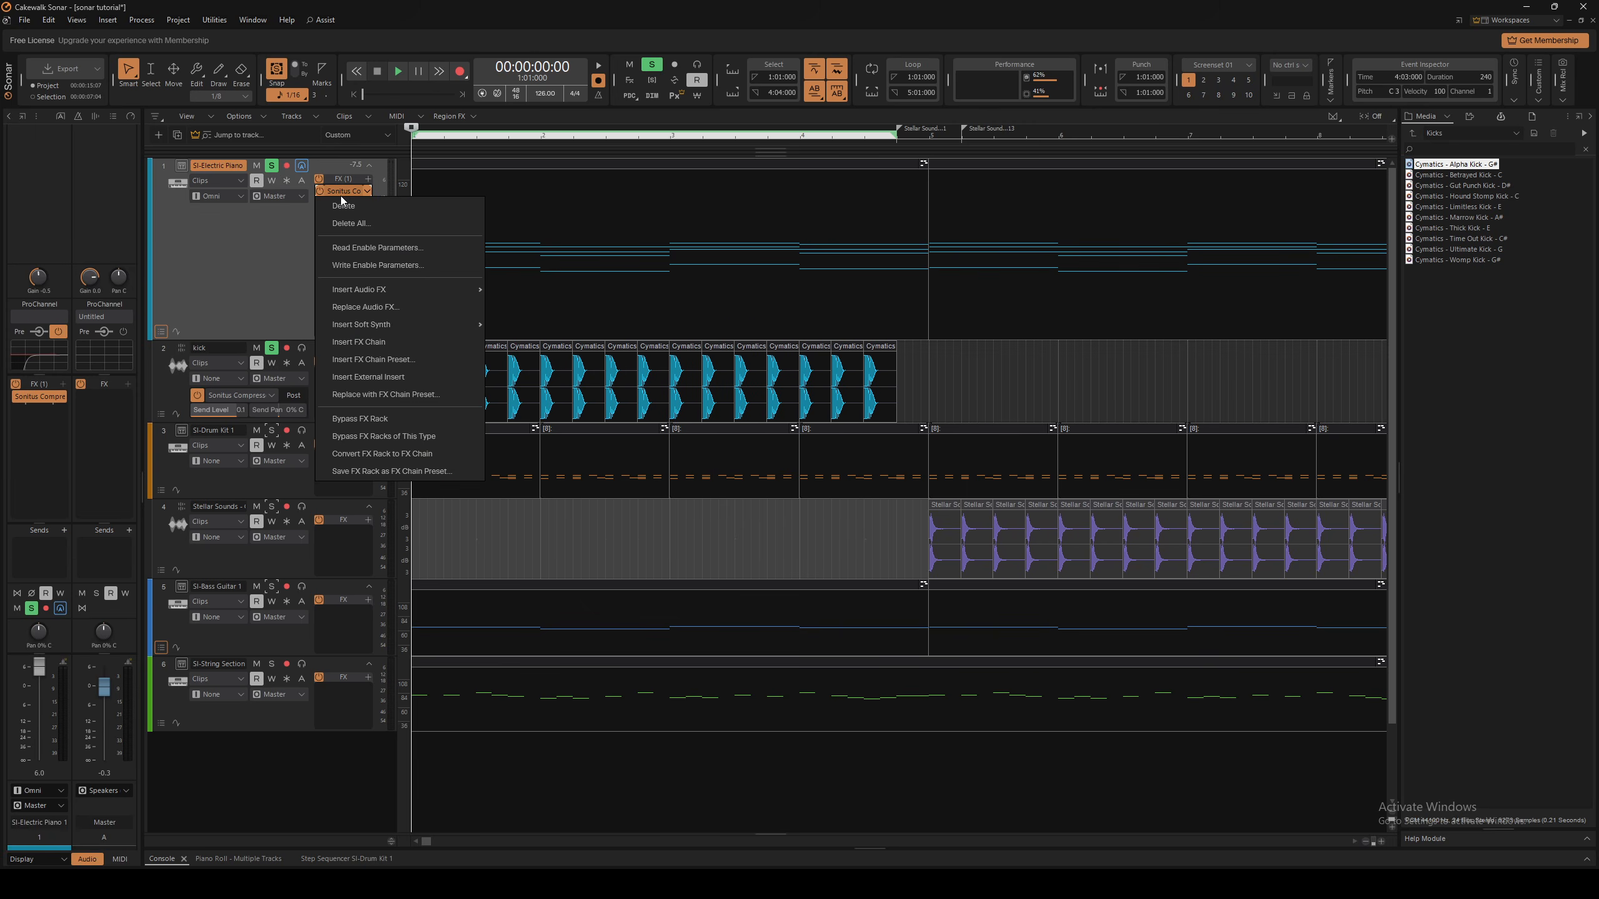
left_click(338, 234)
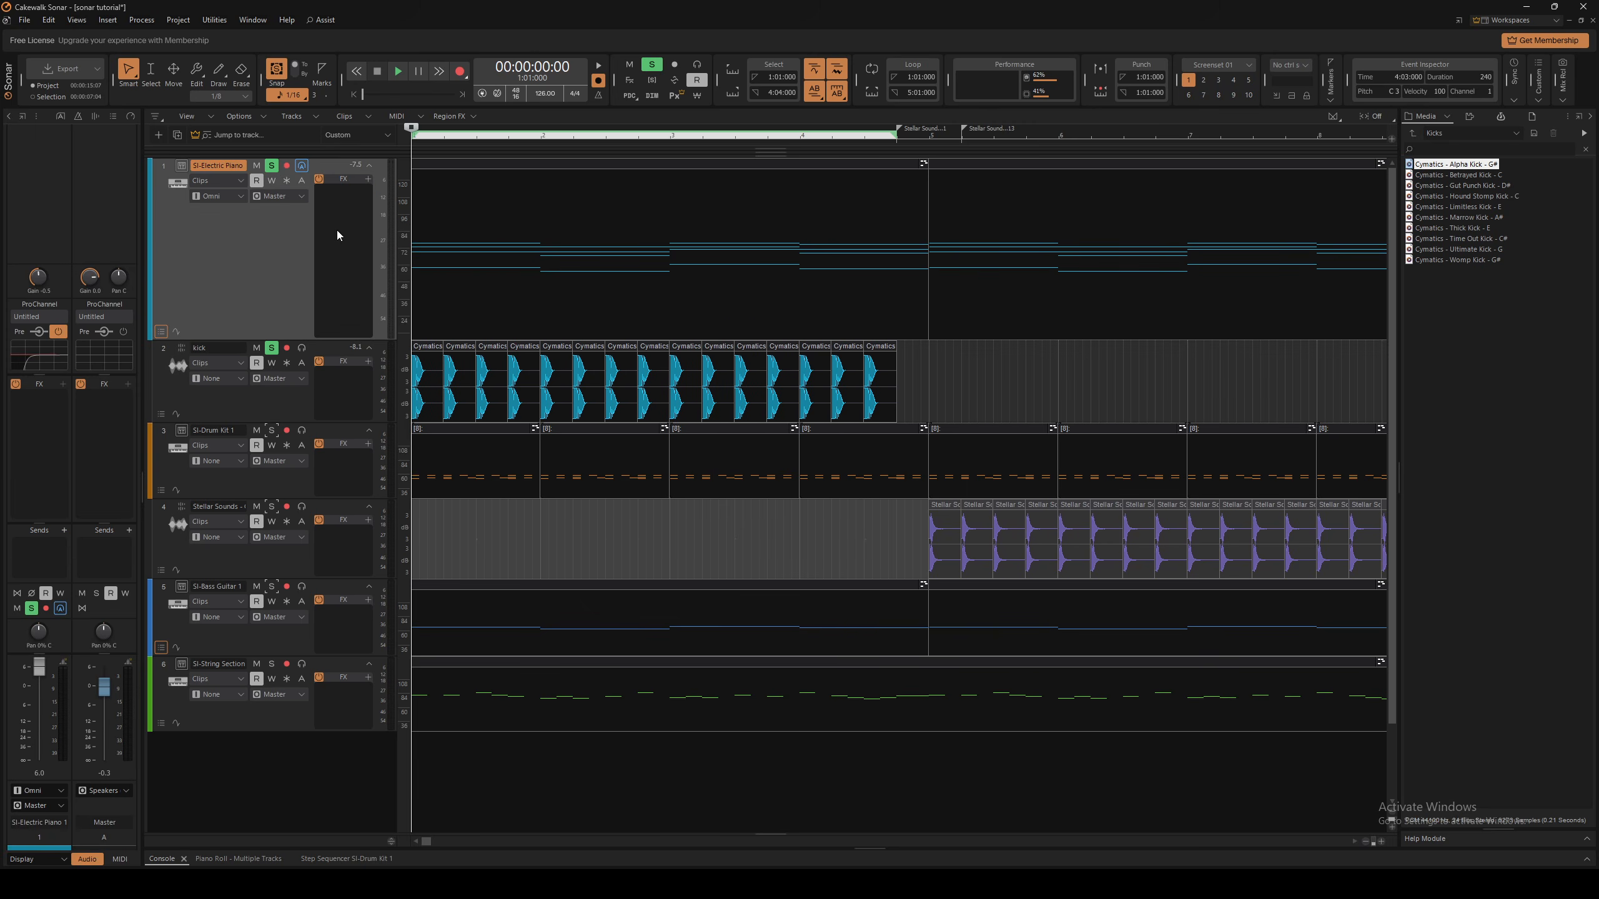
Insert the SimpleSide audio effect on the SI-Electric Piano track and raise the starting point of its volume curve
left_click(369, 180)
mouse_move(420, 218)
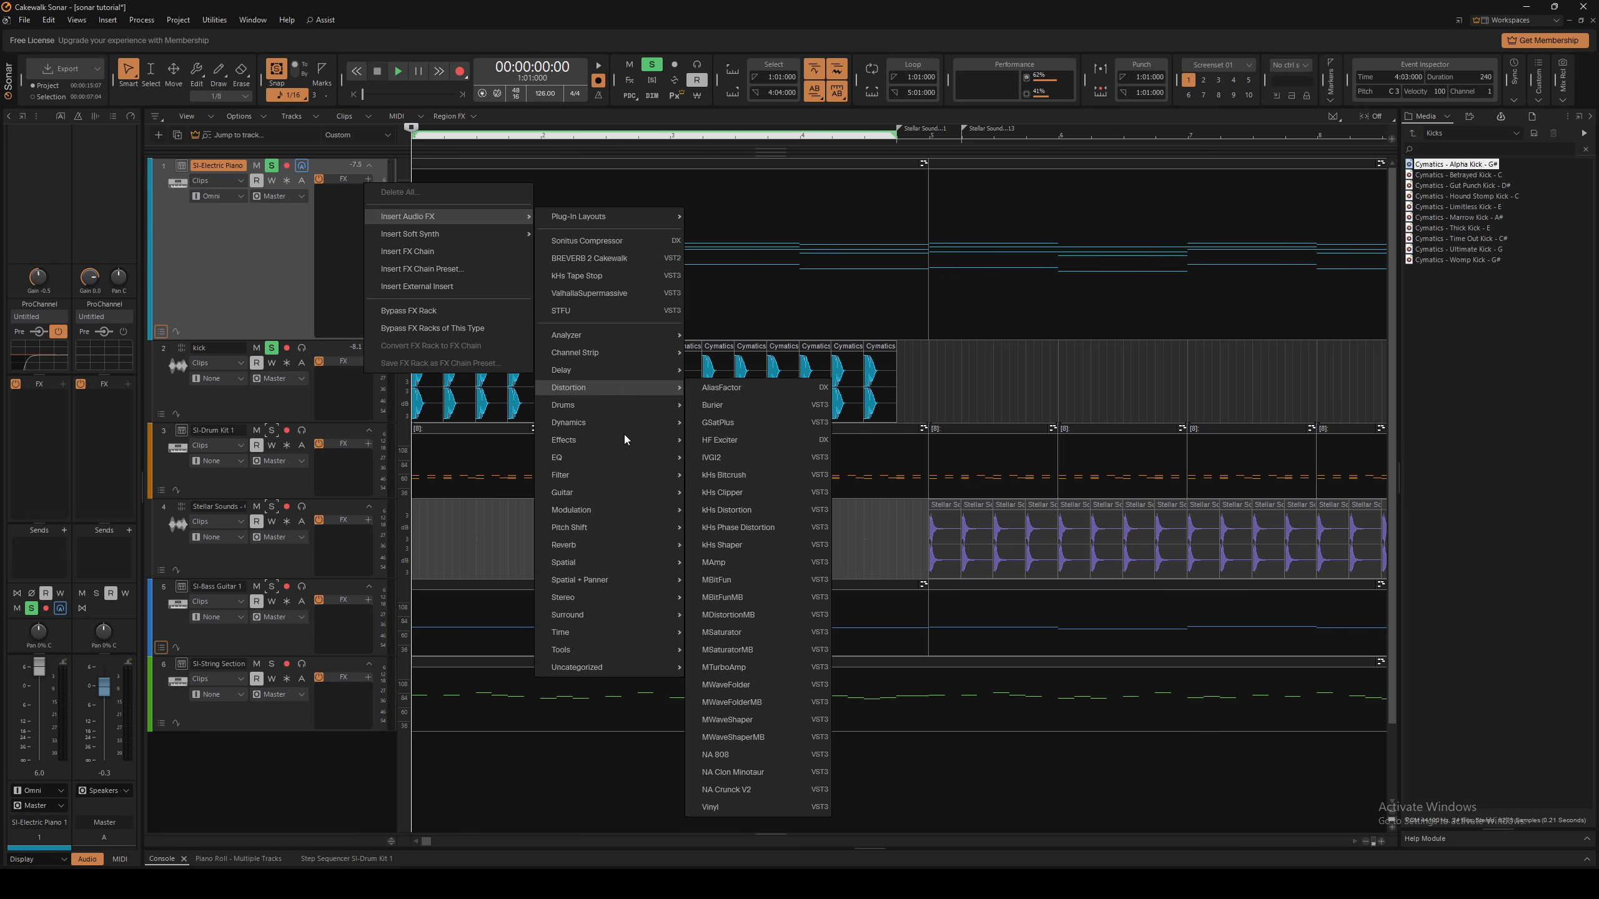
mouse_move(577, 667)
left_click(1396, 502)
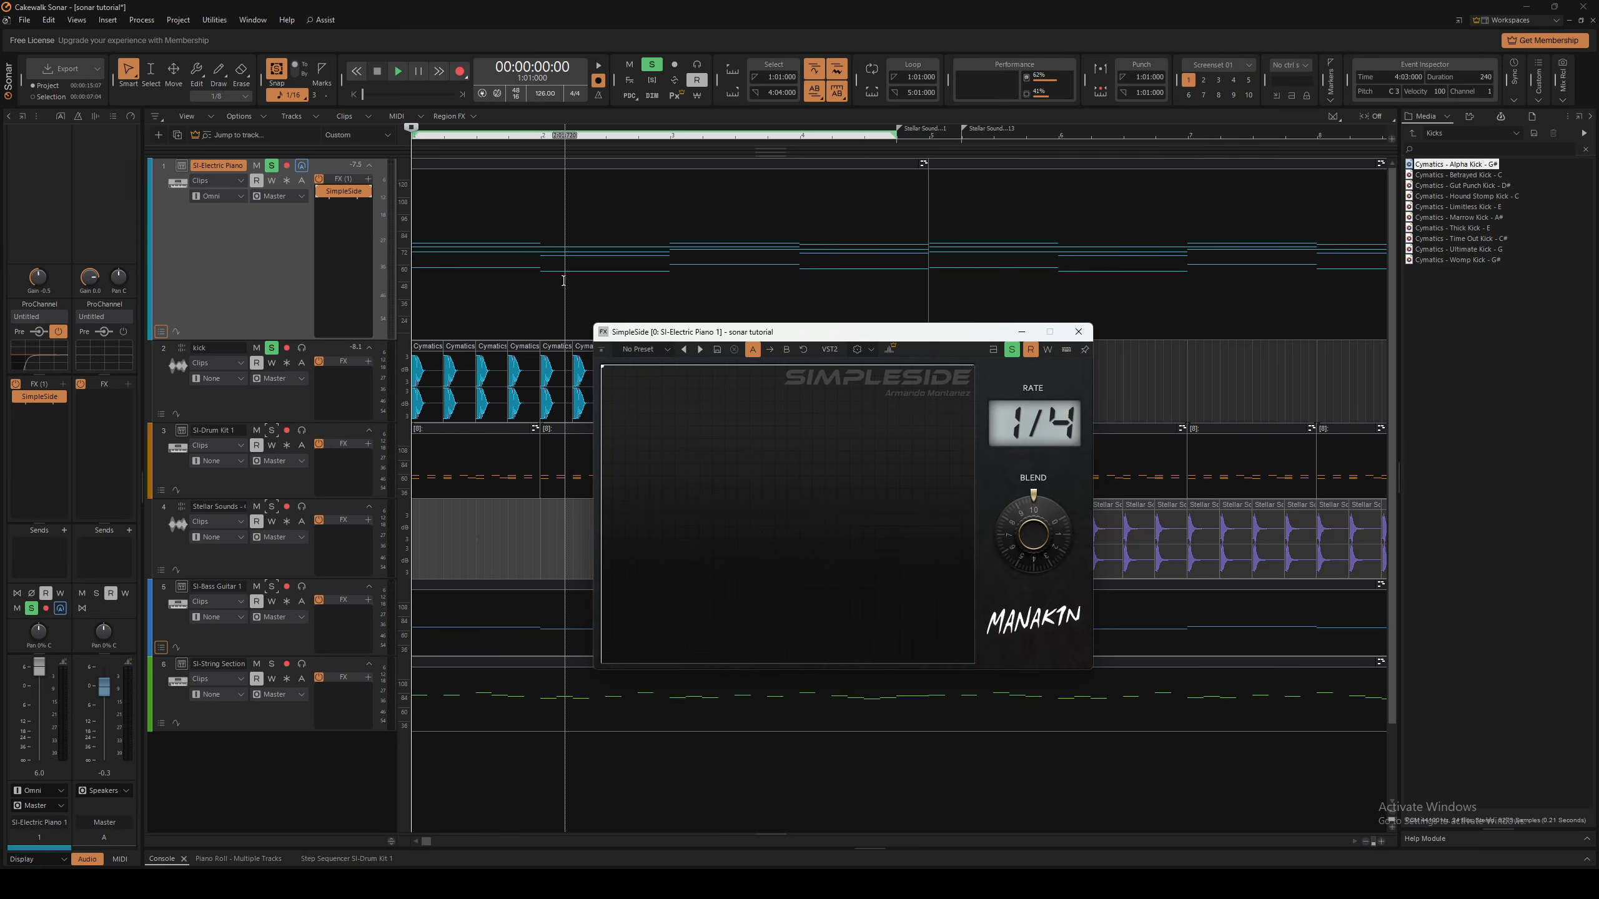
left_click_drag(891, 336, 884, 221)
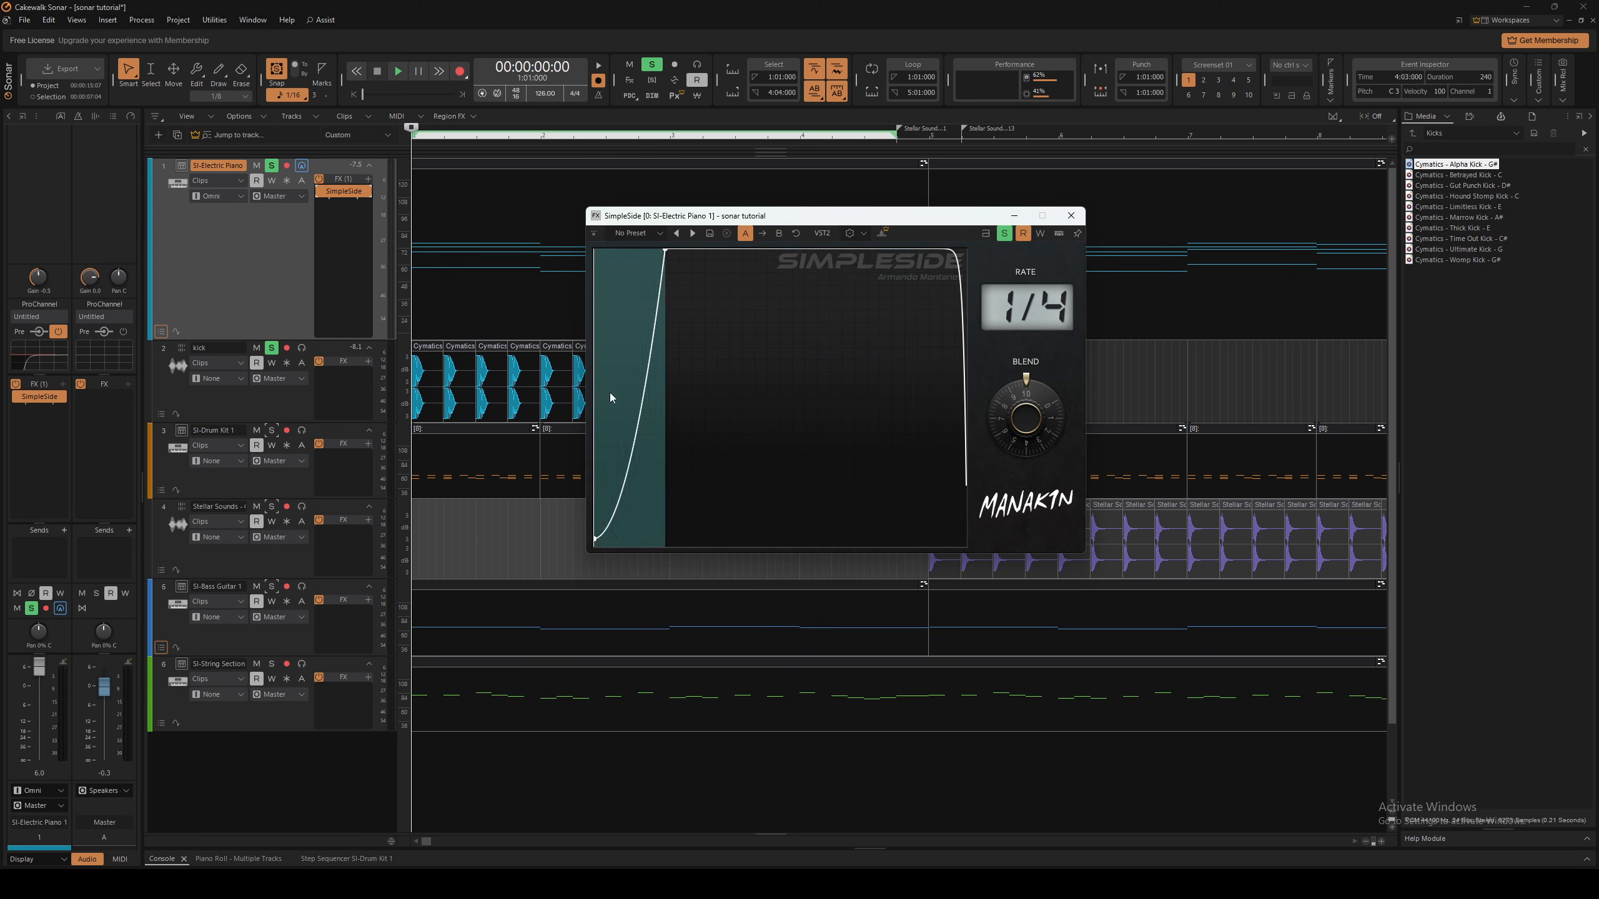
left_click_drag(596, 536, 594, 470)
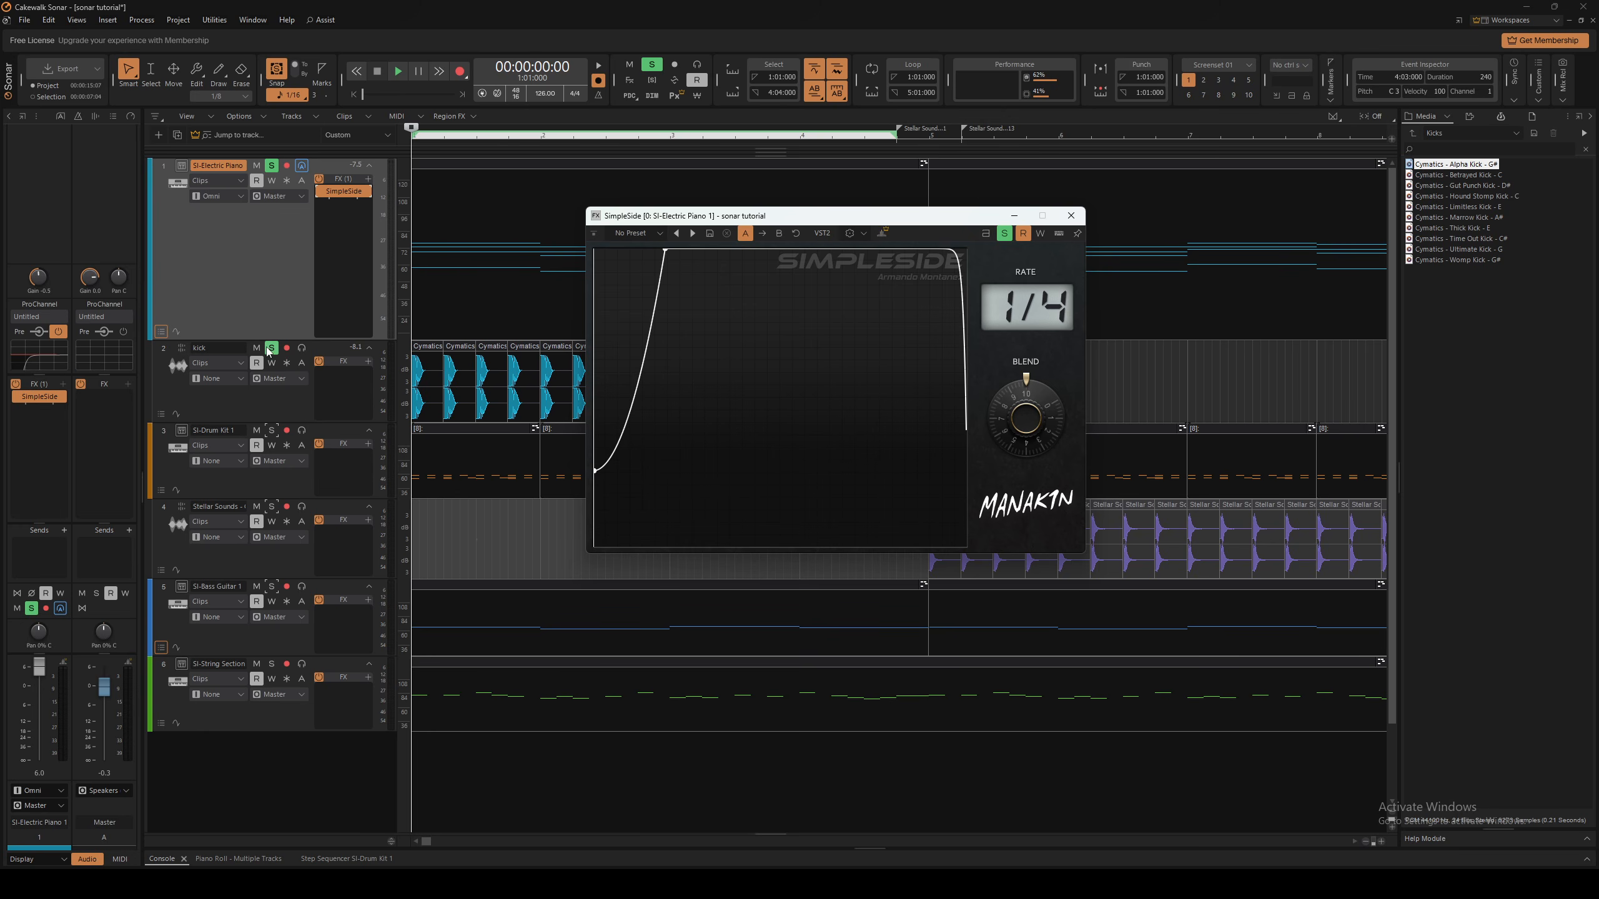
key("space")
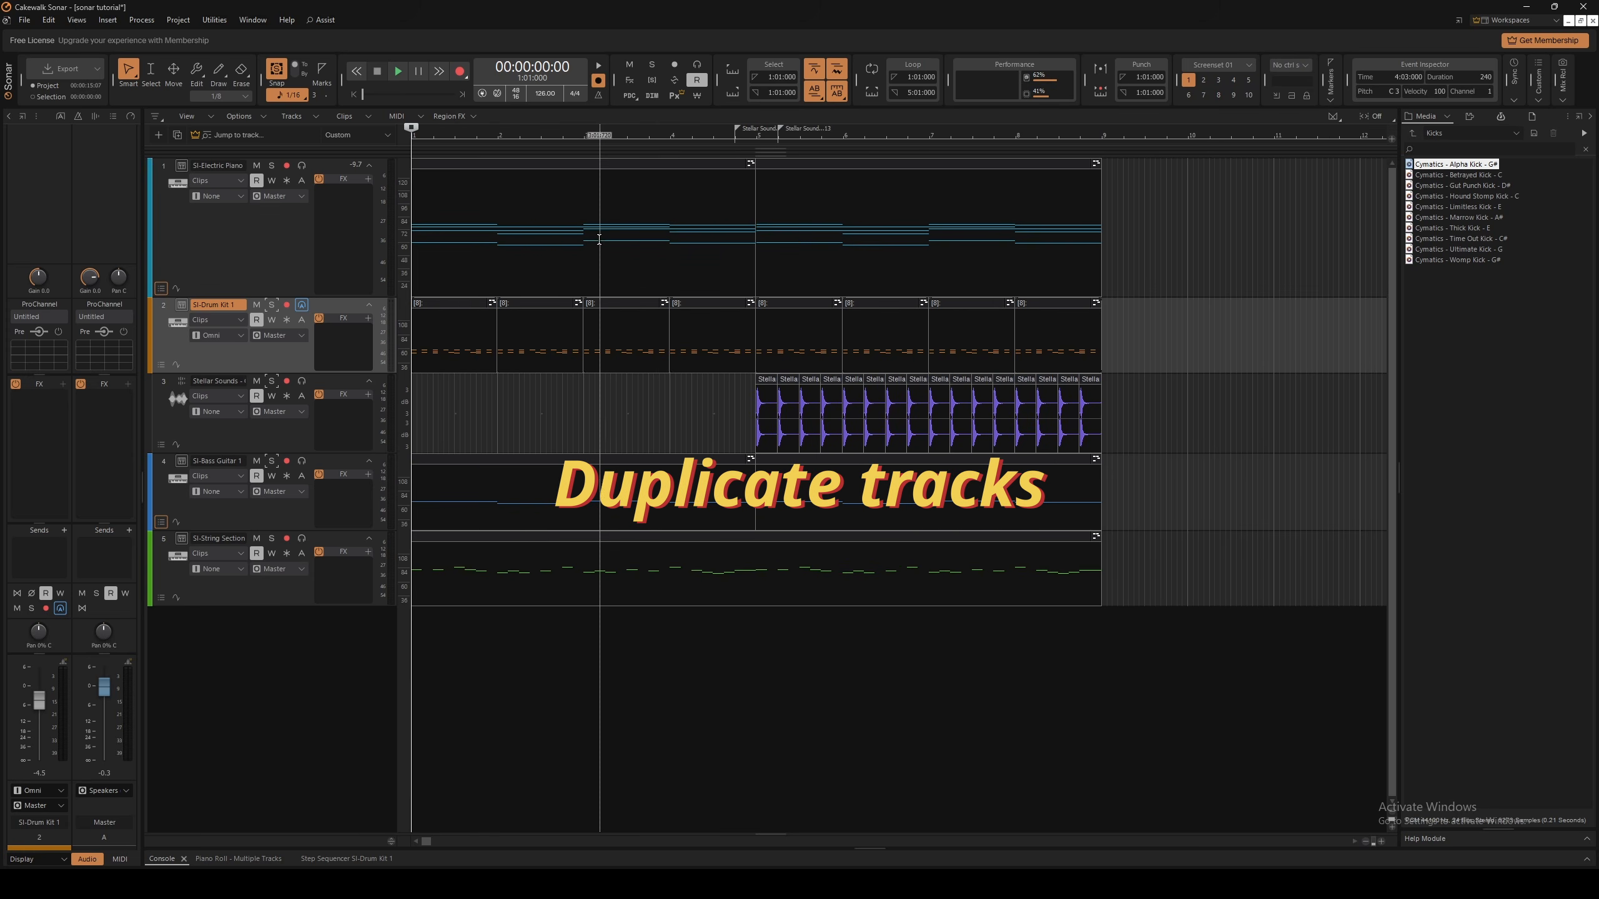
Open the SI-Electric Piano track's instrument to view its interface, and minimize its window
left_click(219, 168)
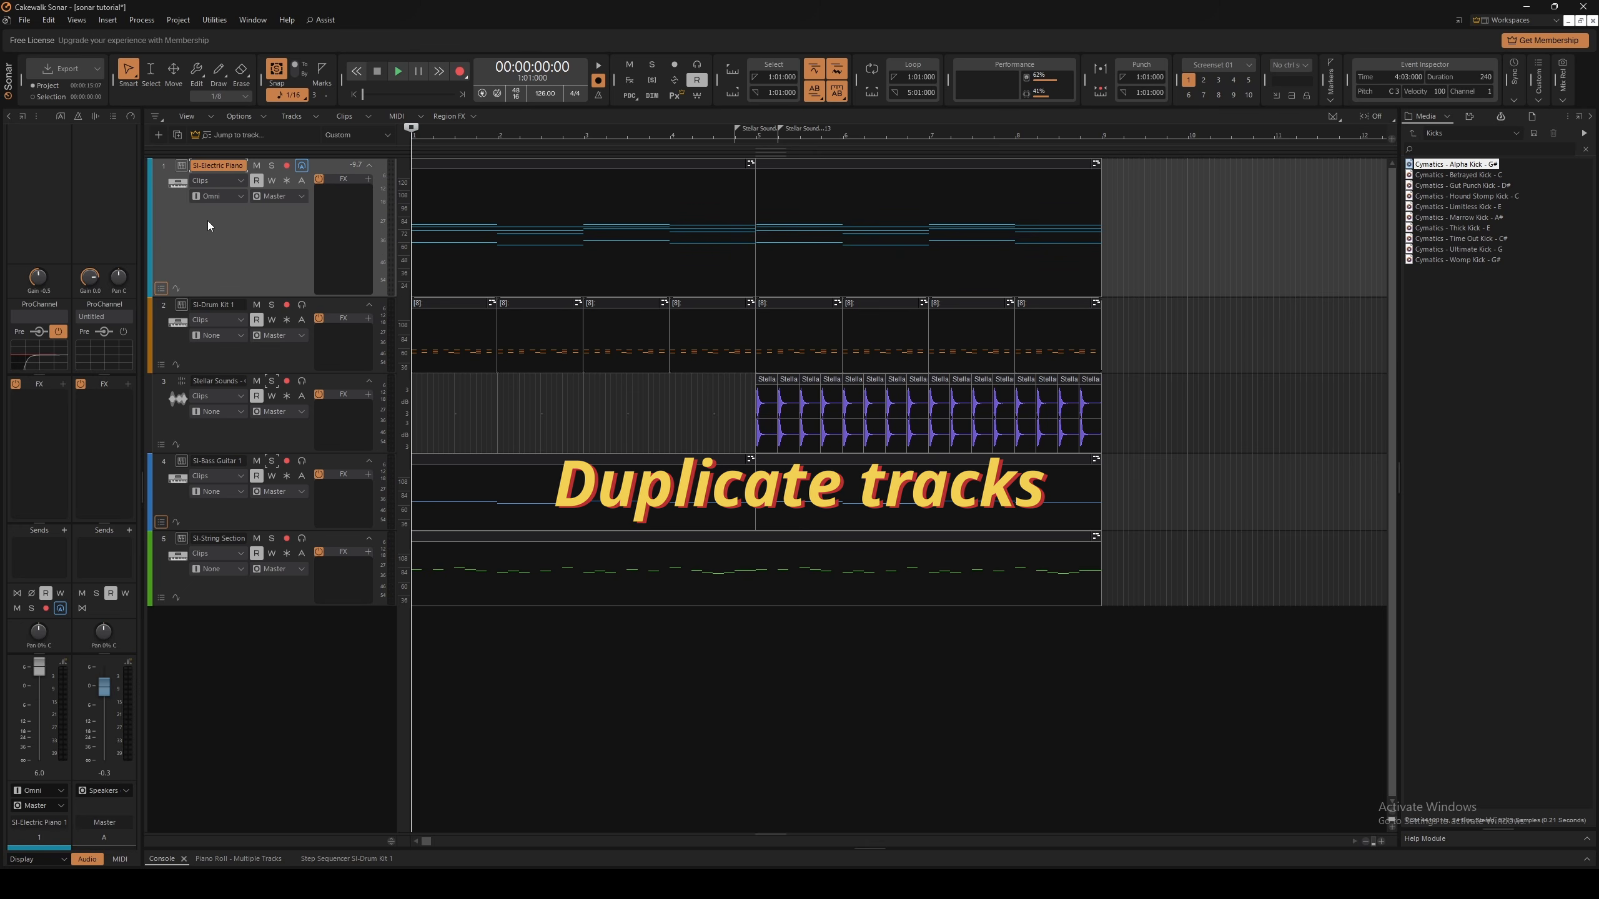
left_click(181, 166)
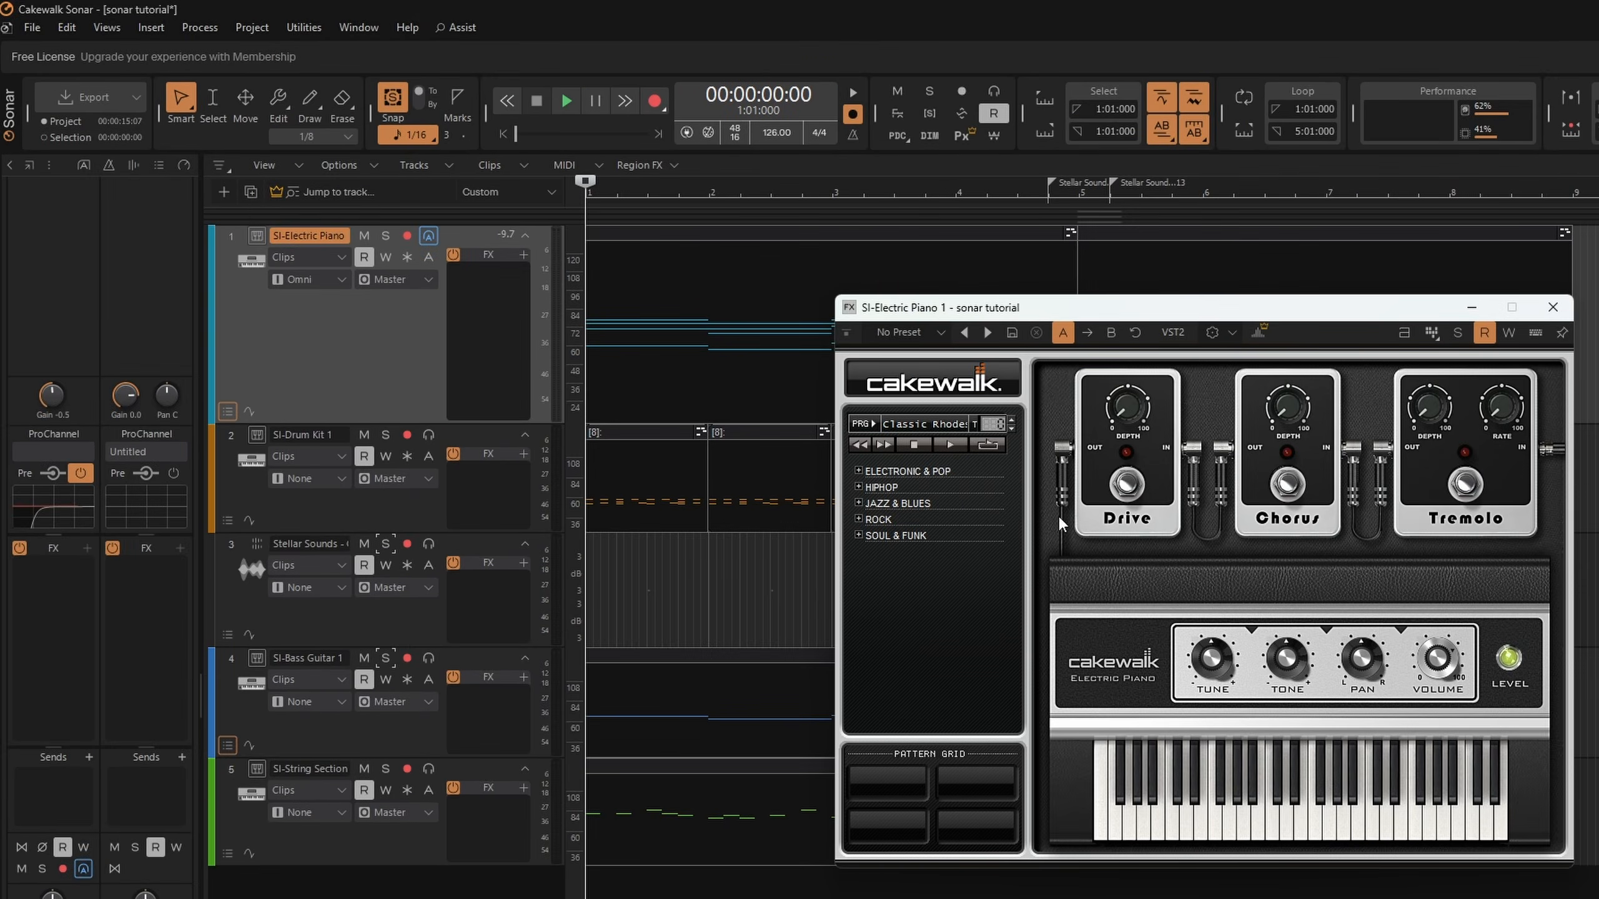
left_click_drag(1142, 315, 1076, 496)
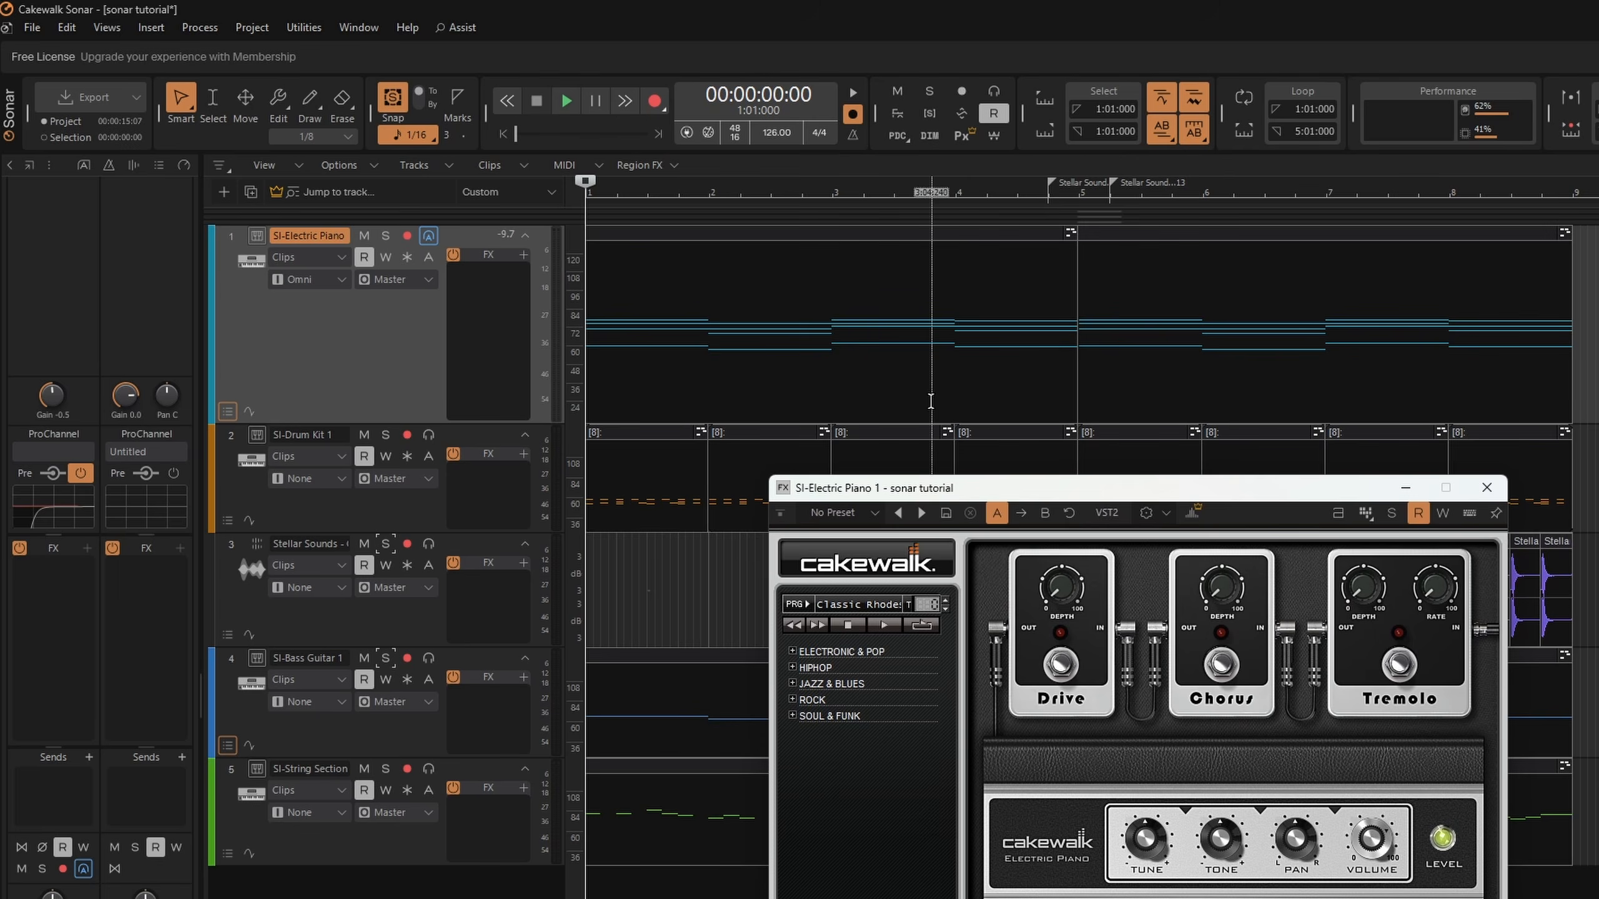
left_click(1402, 491)
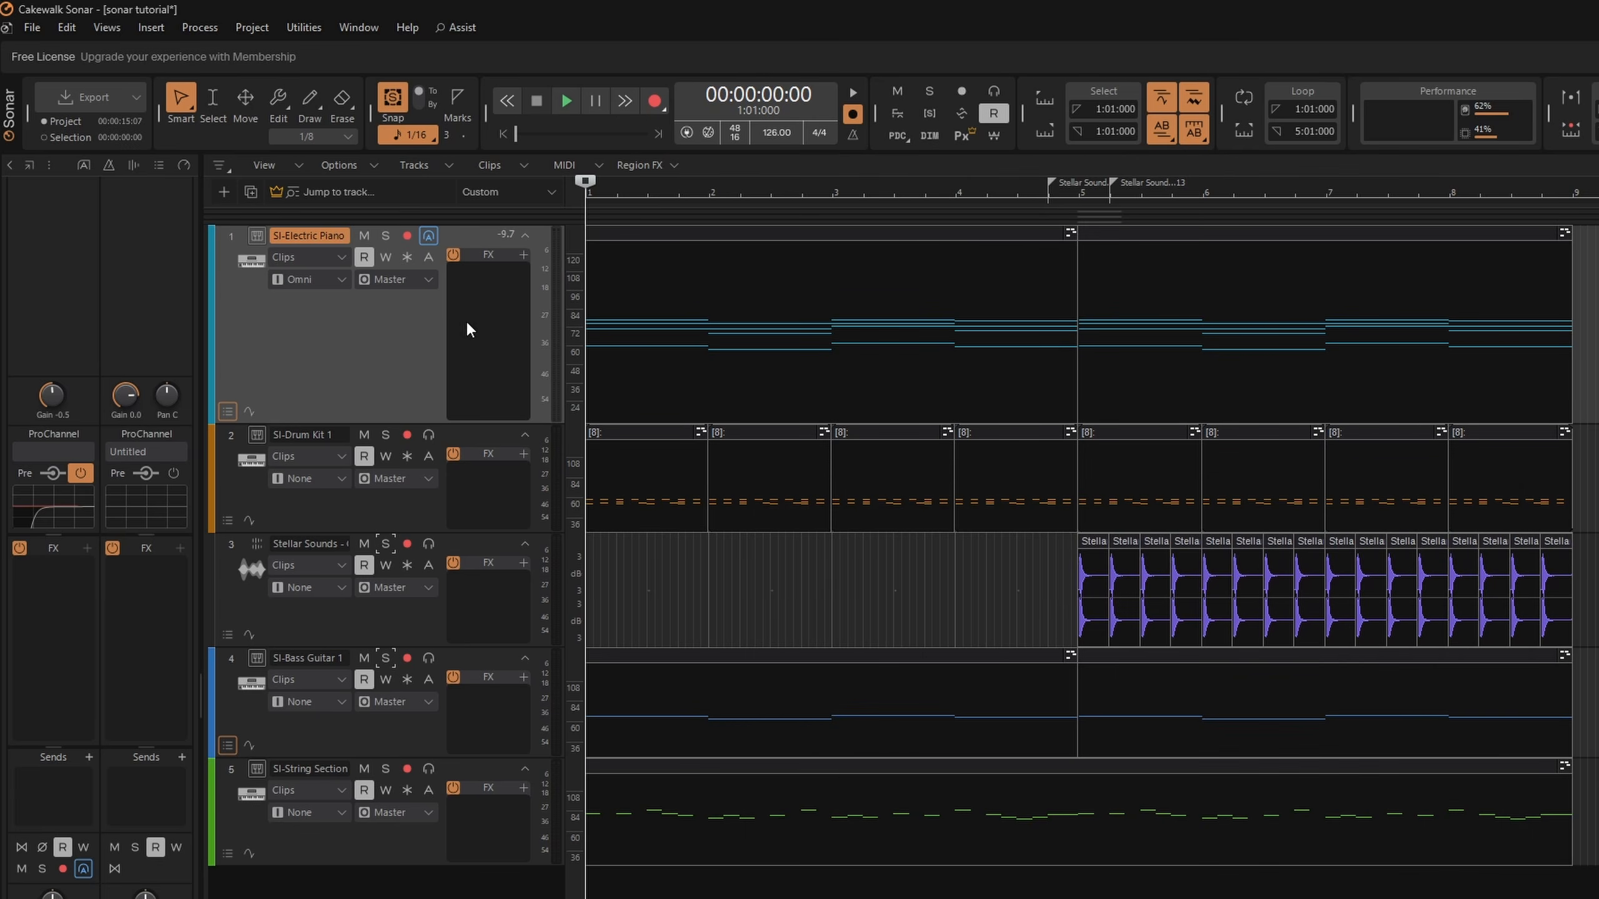
Duplicate the SI-Electric Piano track once with events, properties, effects and sends, starting at track 2
right_click(307, 341)
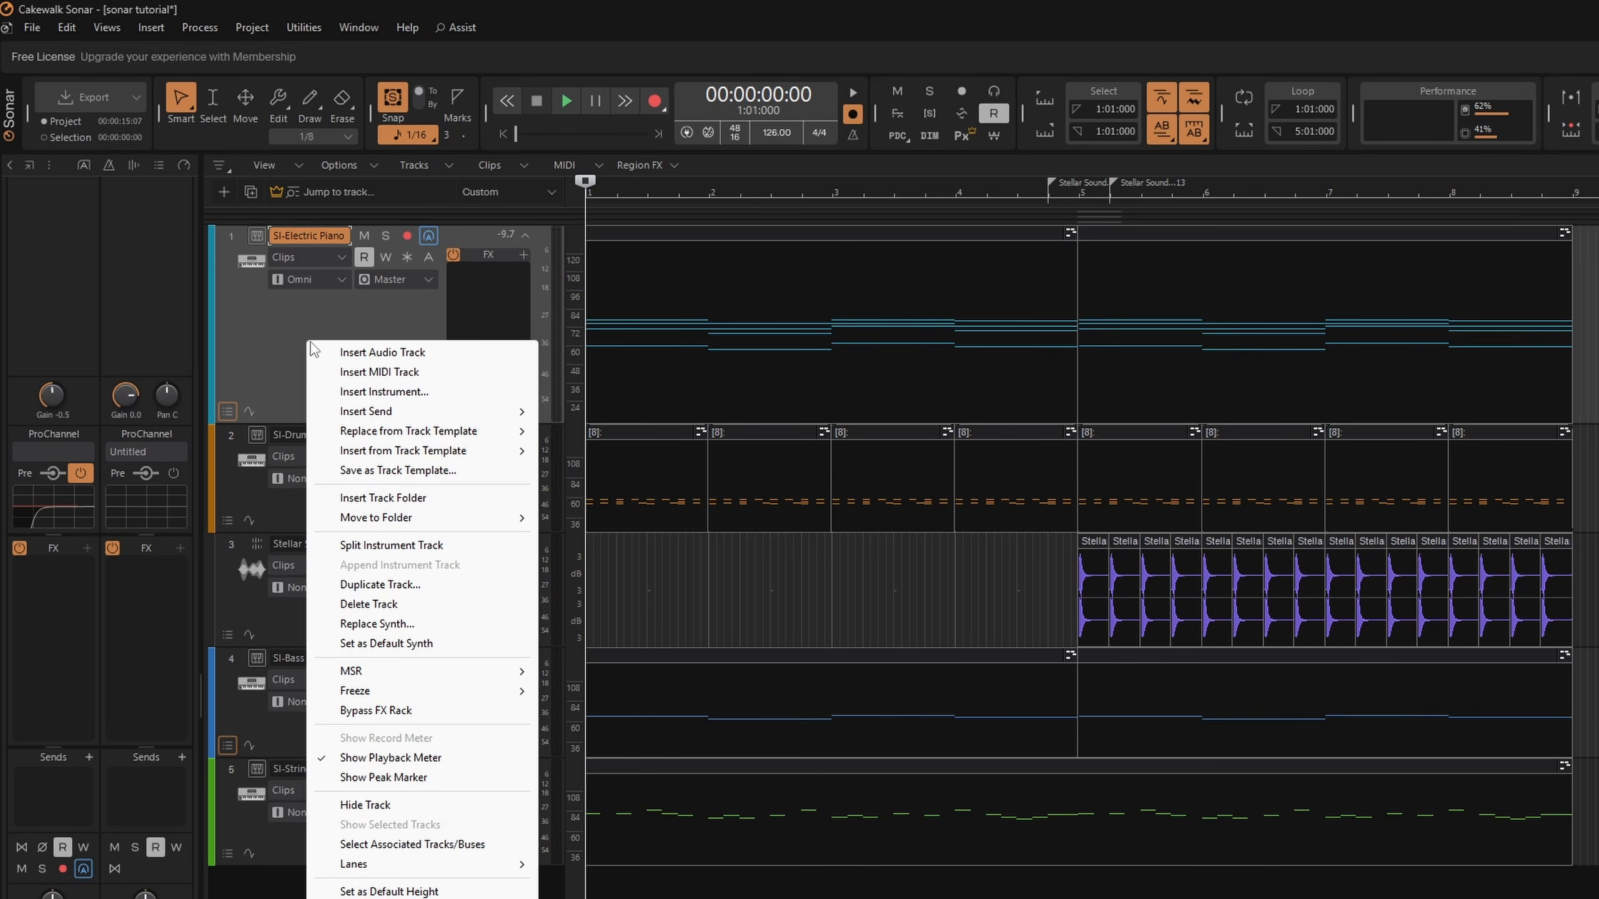
left_click(401, 590)
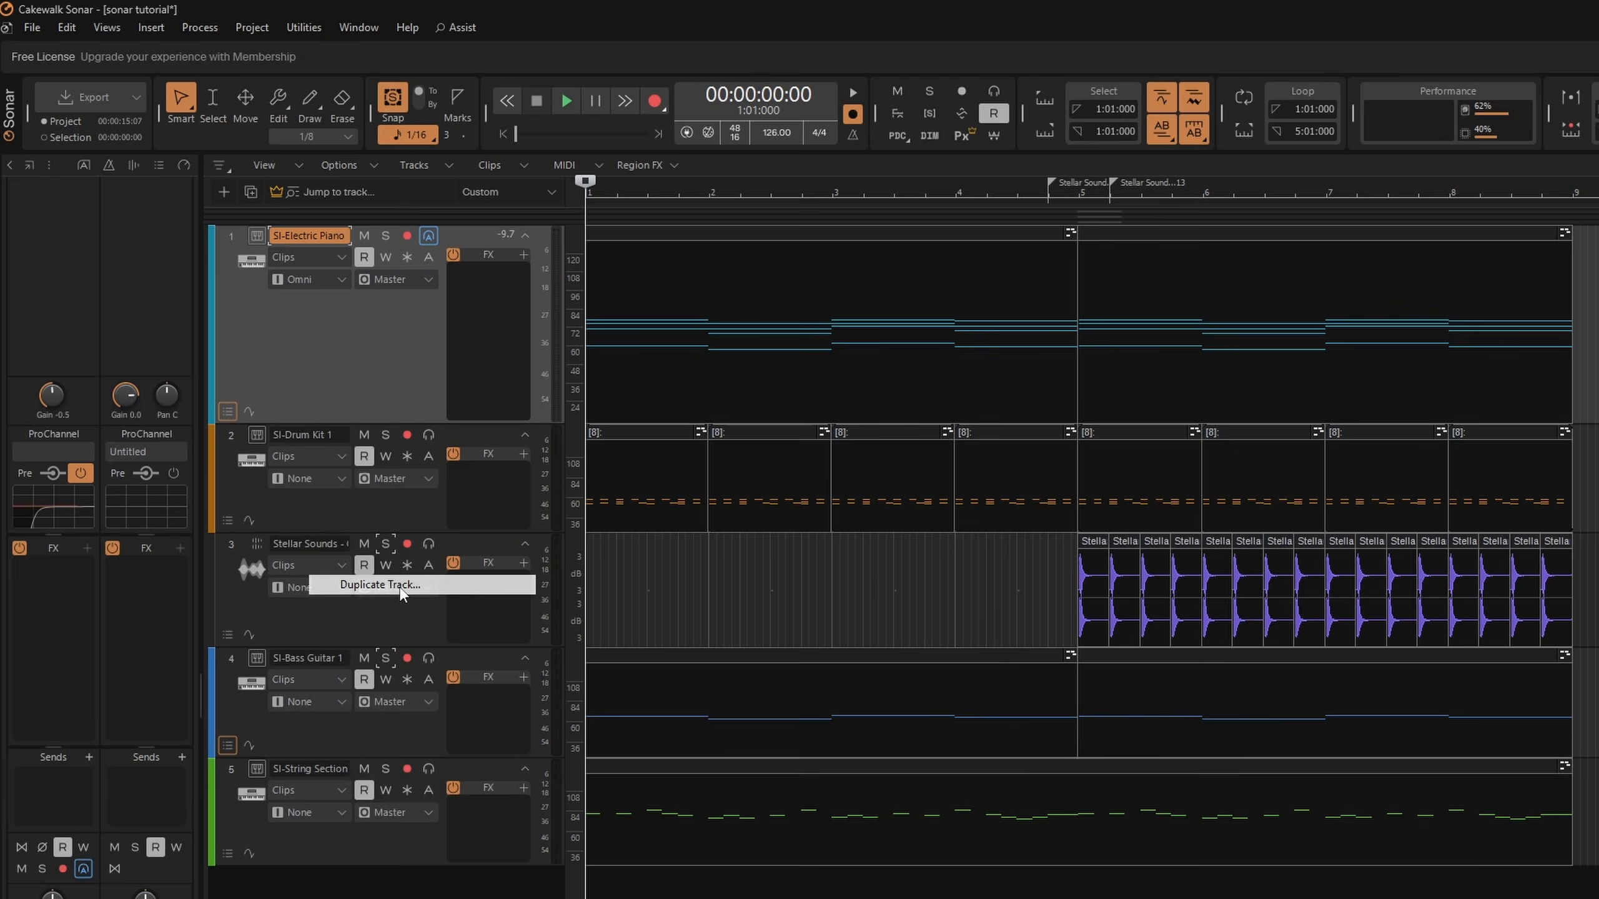
left_click_drag(1141, 493, 1010, 362)
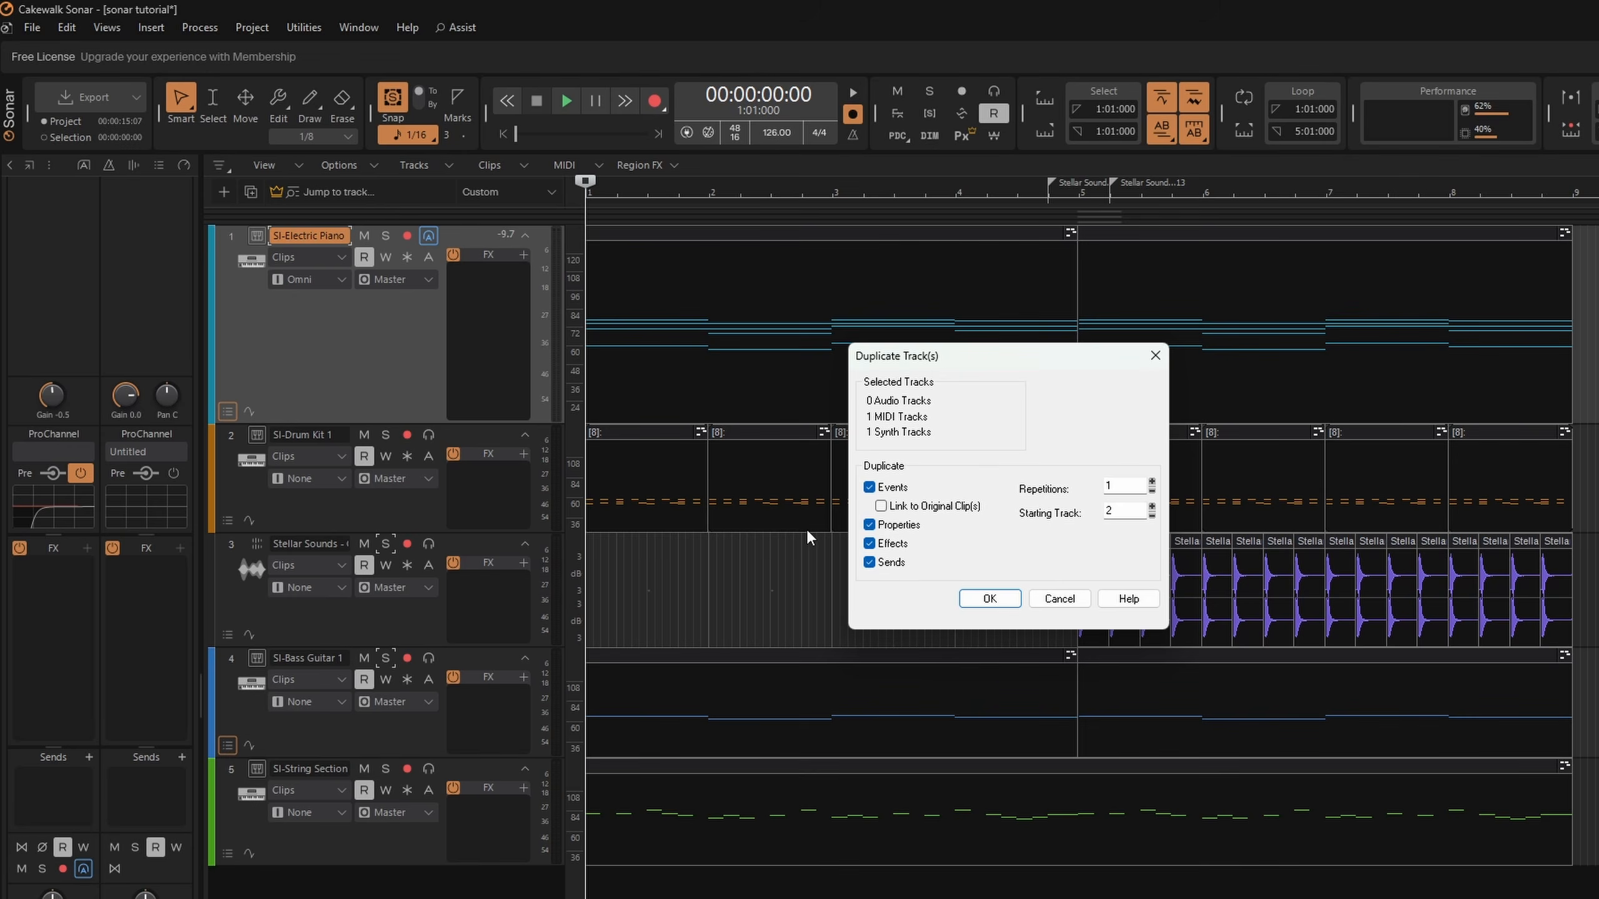
left_click(869, 487)
left_click(869, 488)
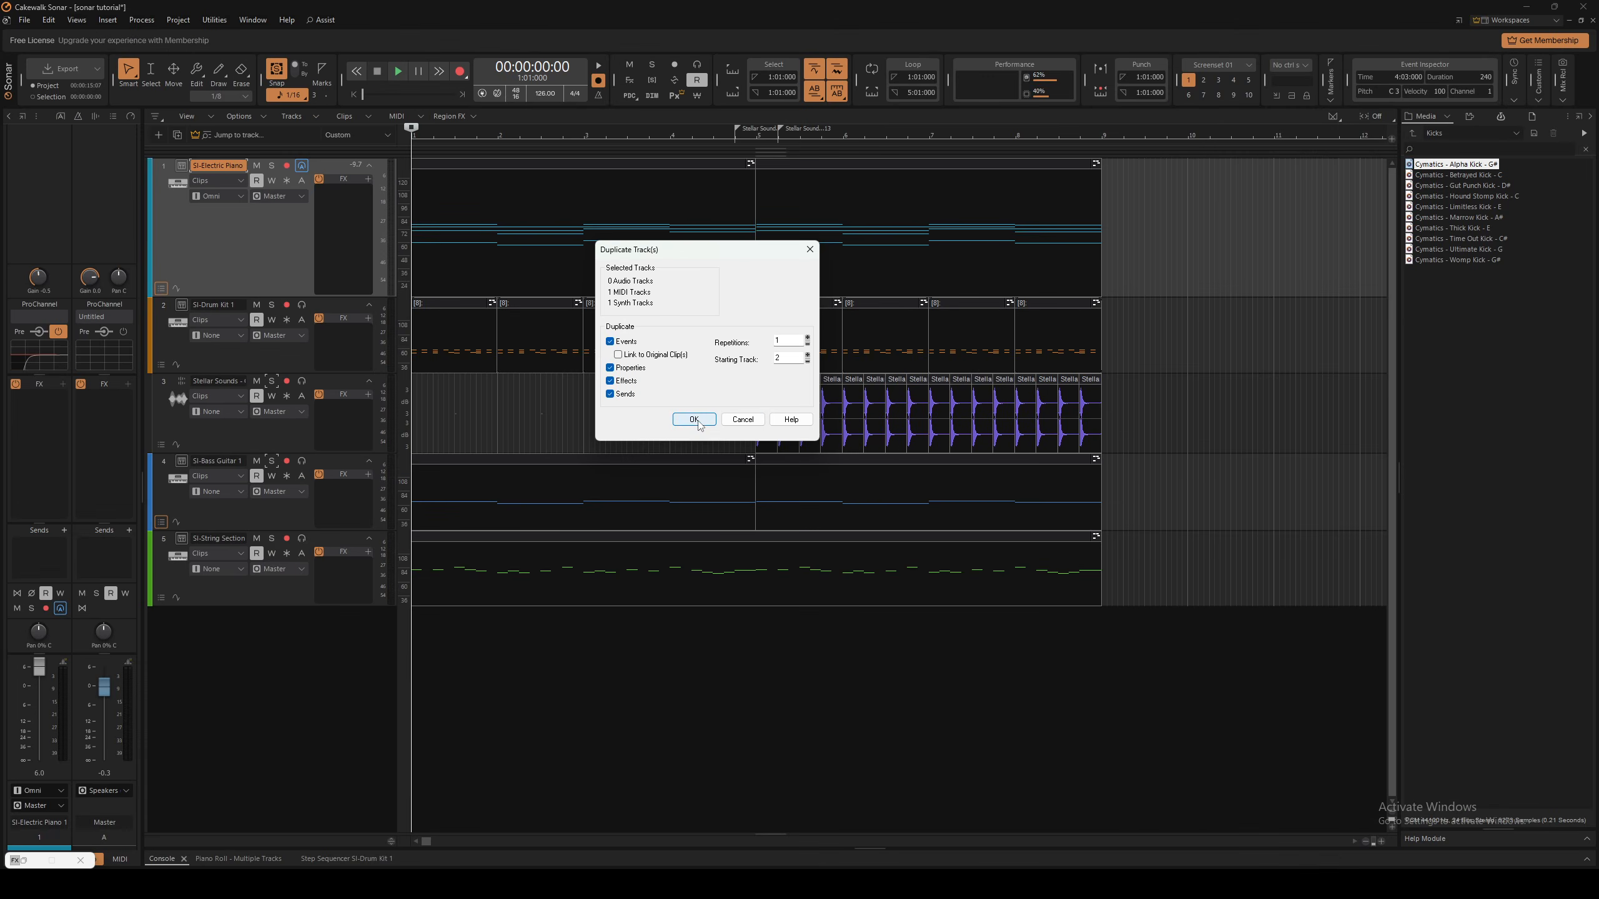
left_click(694, 420)
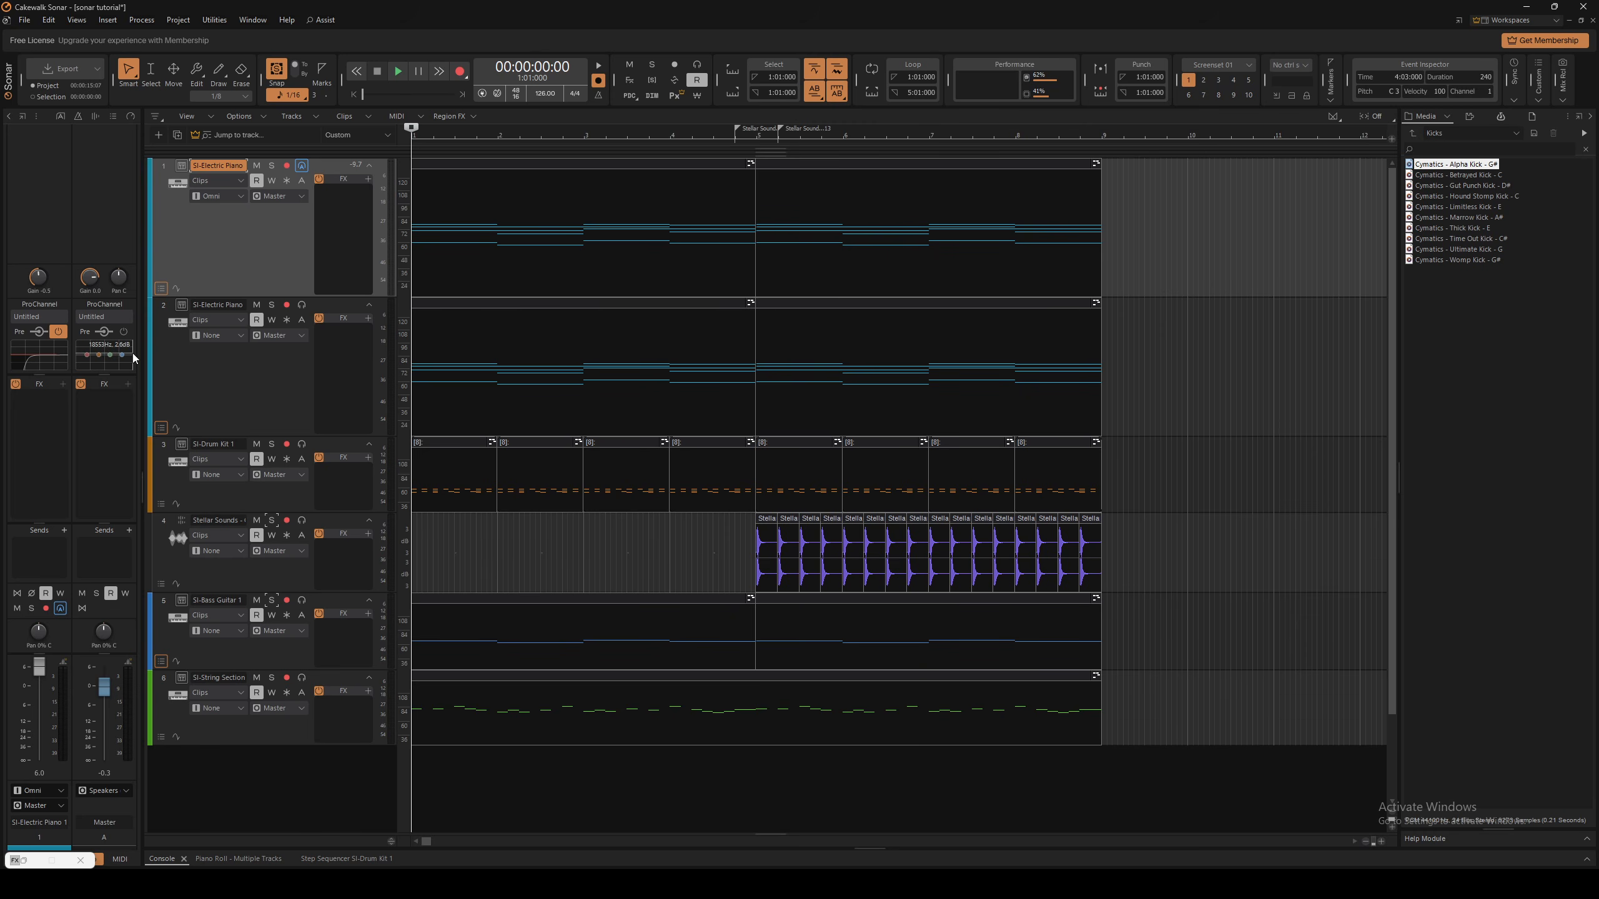
Open the SI-Electric Piano track's instrument to view its interface, and close its window
left_click(180, 306)
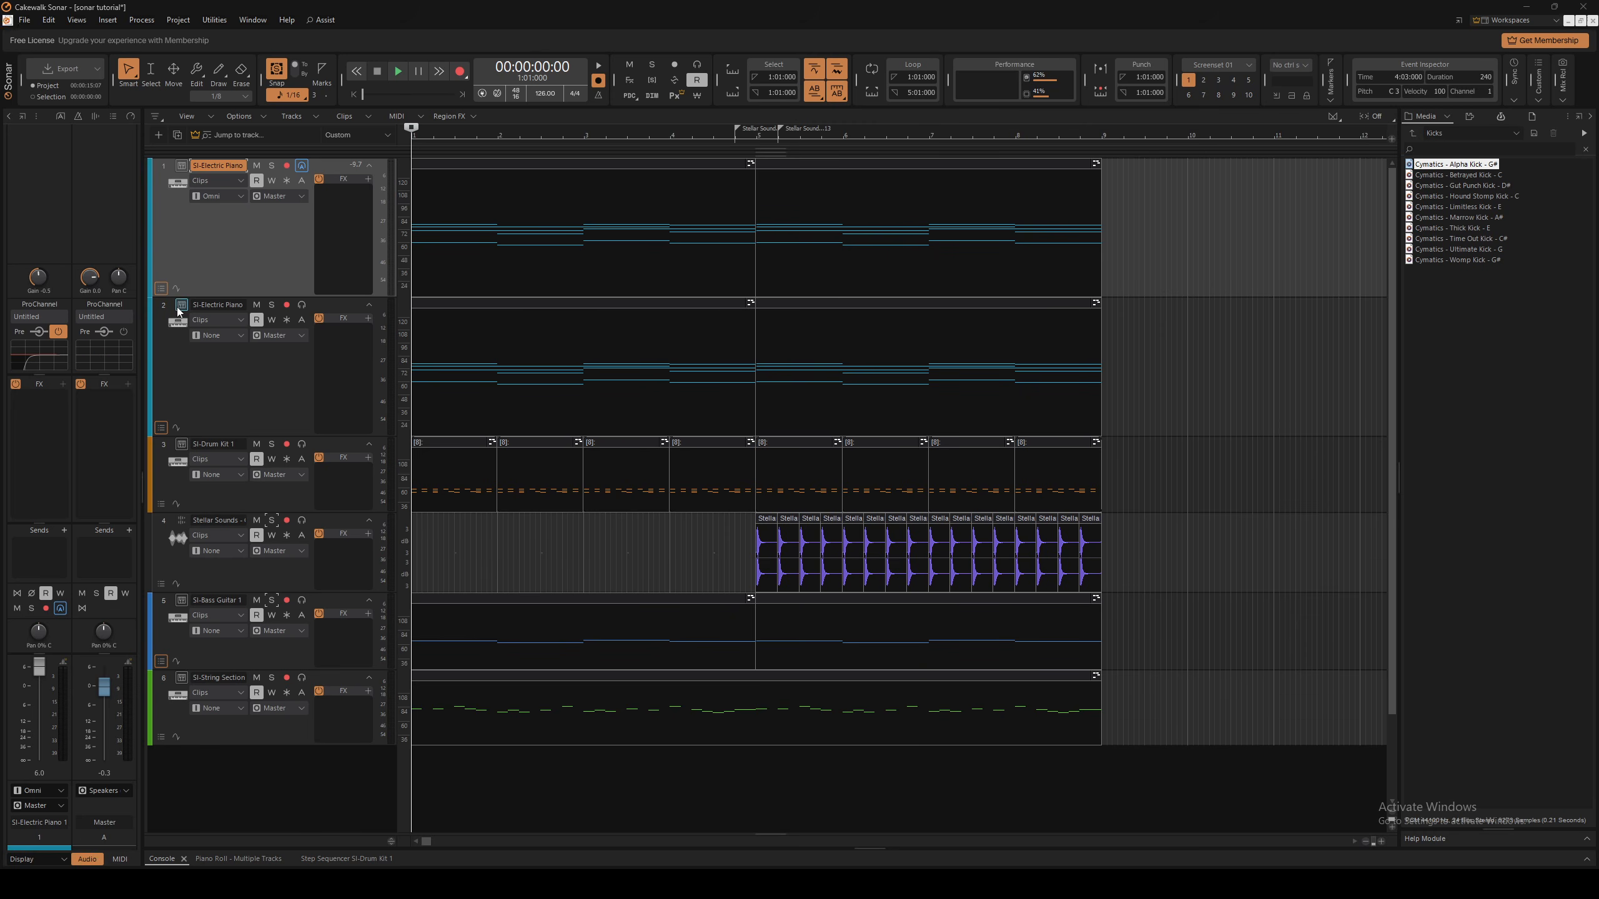
left_click(557, 479)
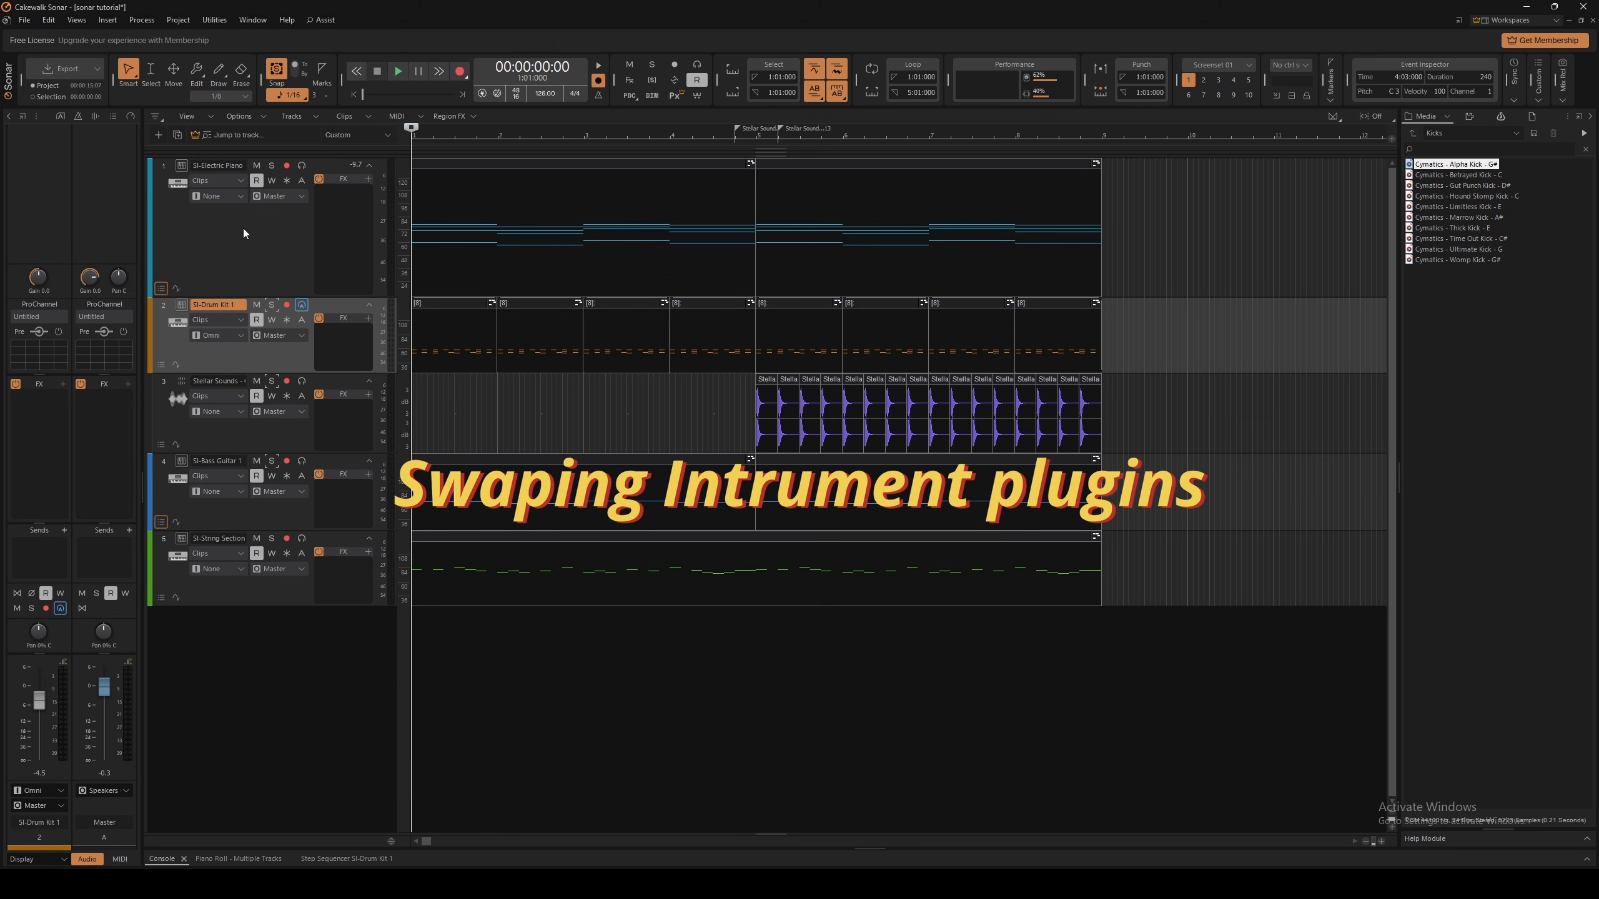
left_click(181, 166)
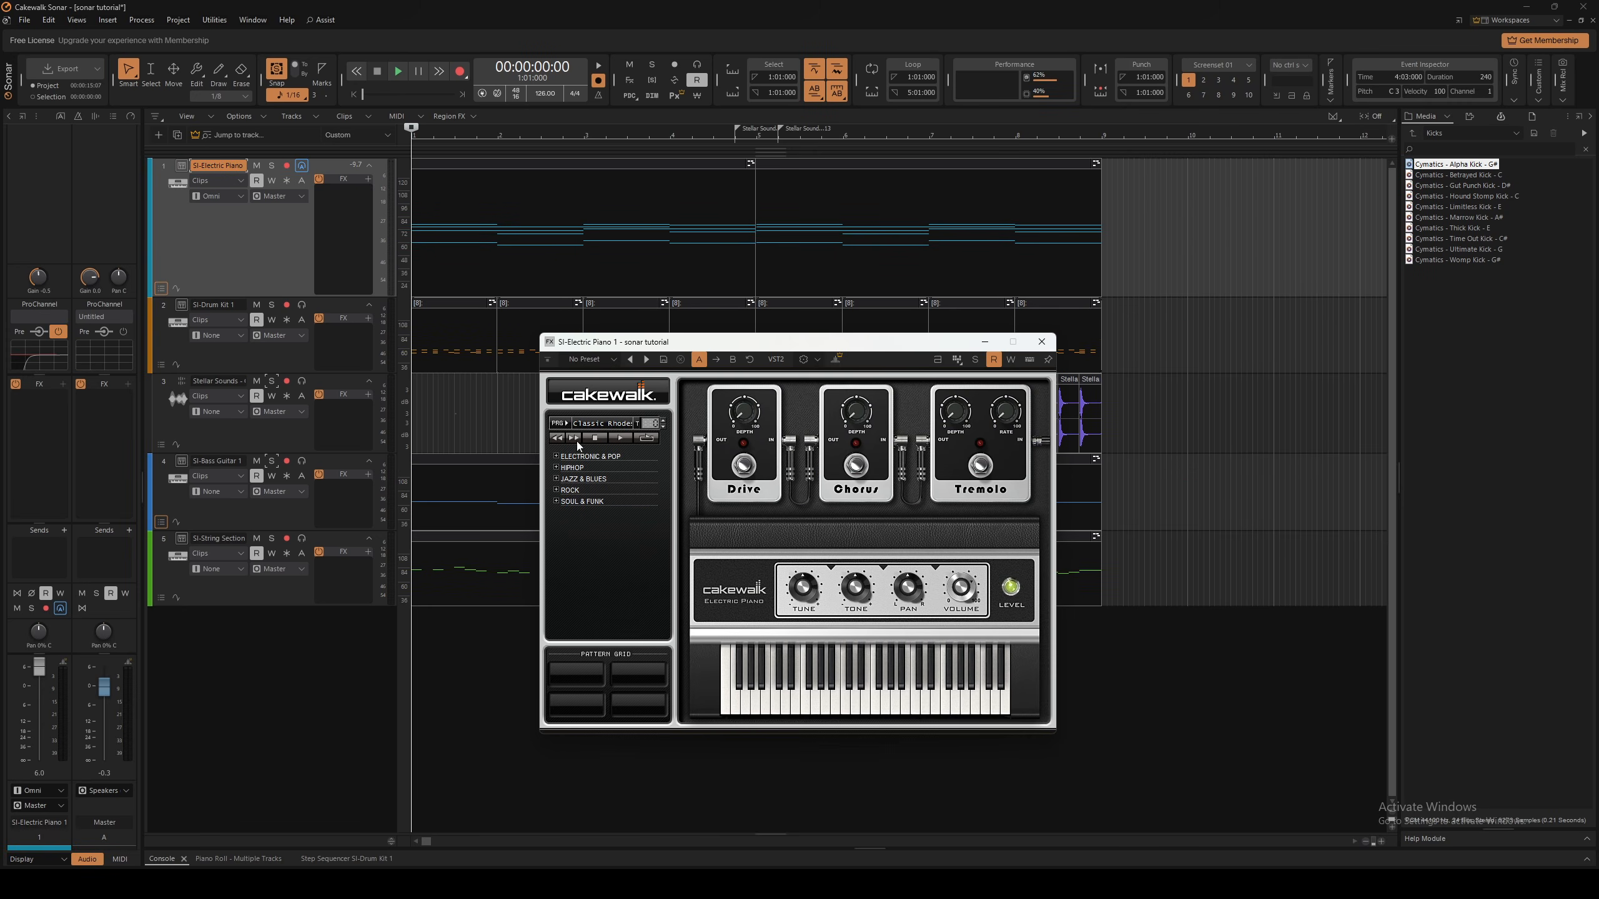
left_click(1039, 344)
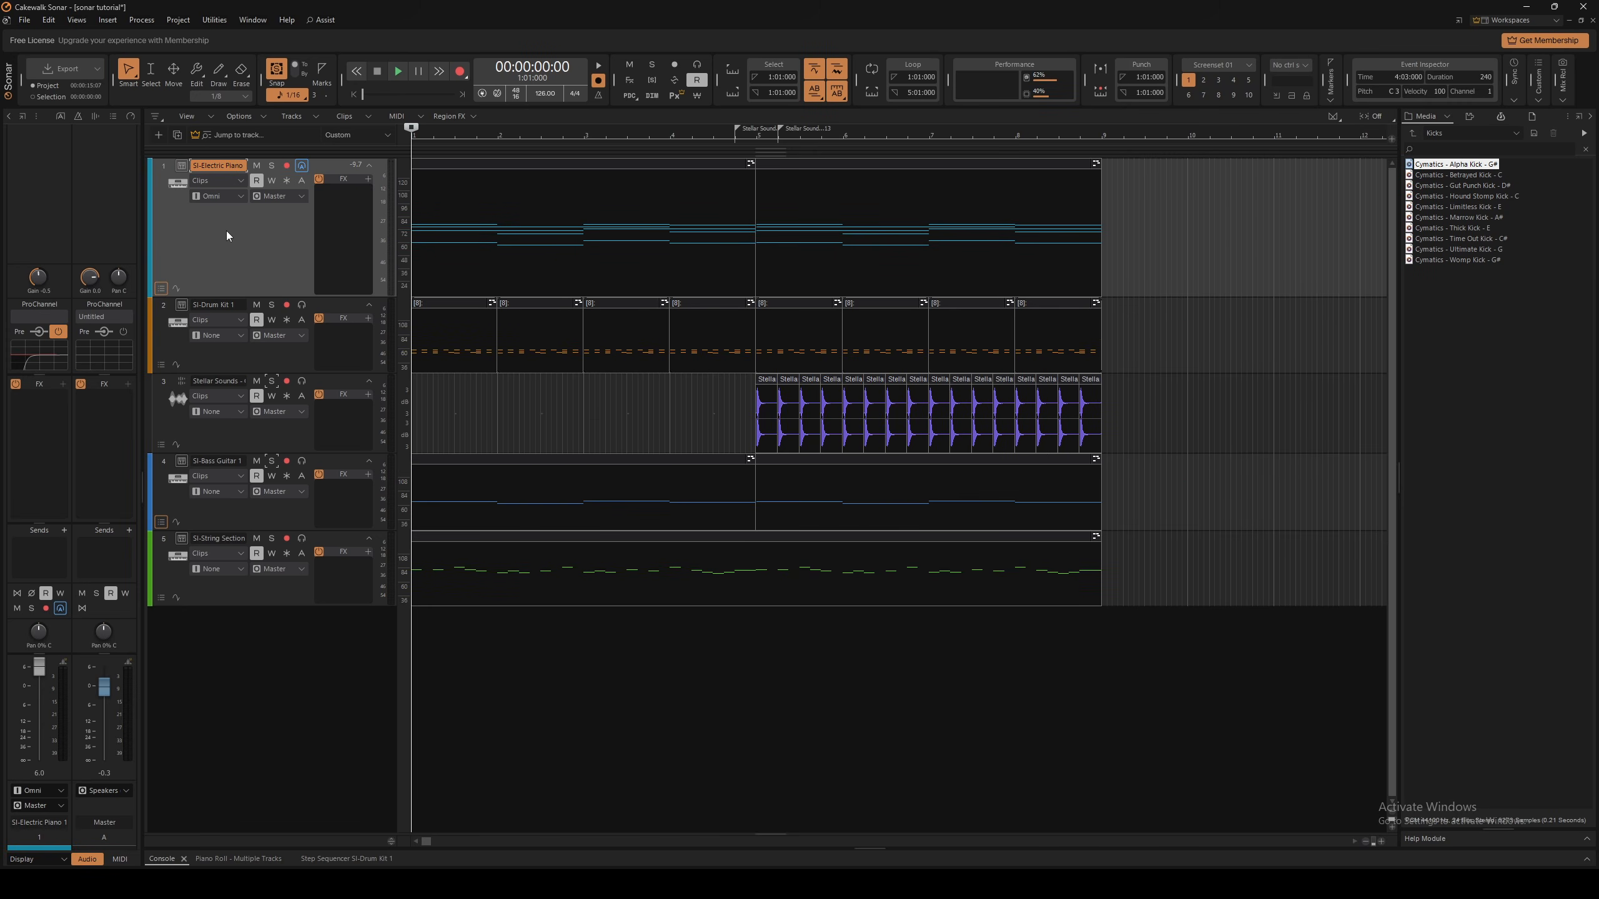
Replace the SI-Electric Piano track's synth with Vital and load its "chords simple 2" preset
right_click(230, 233)
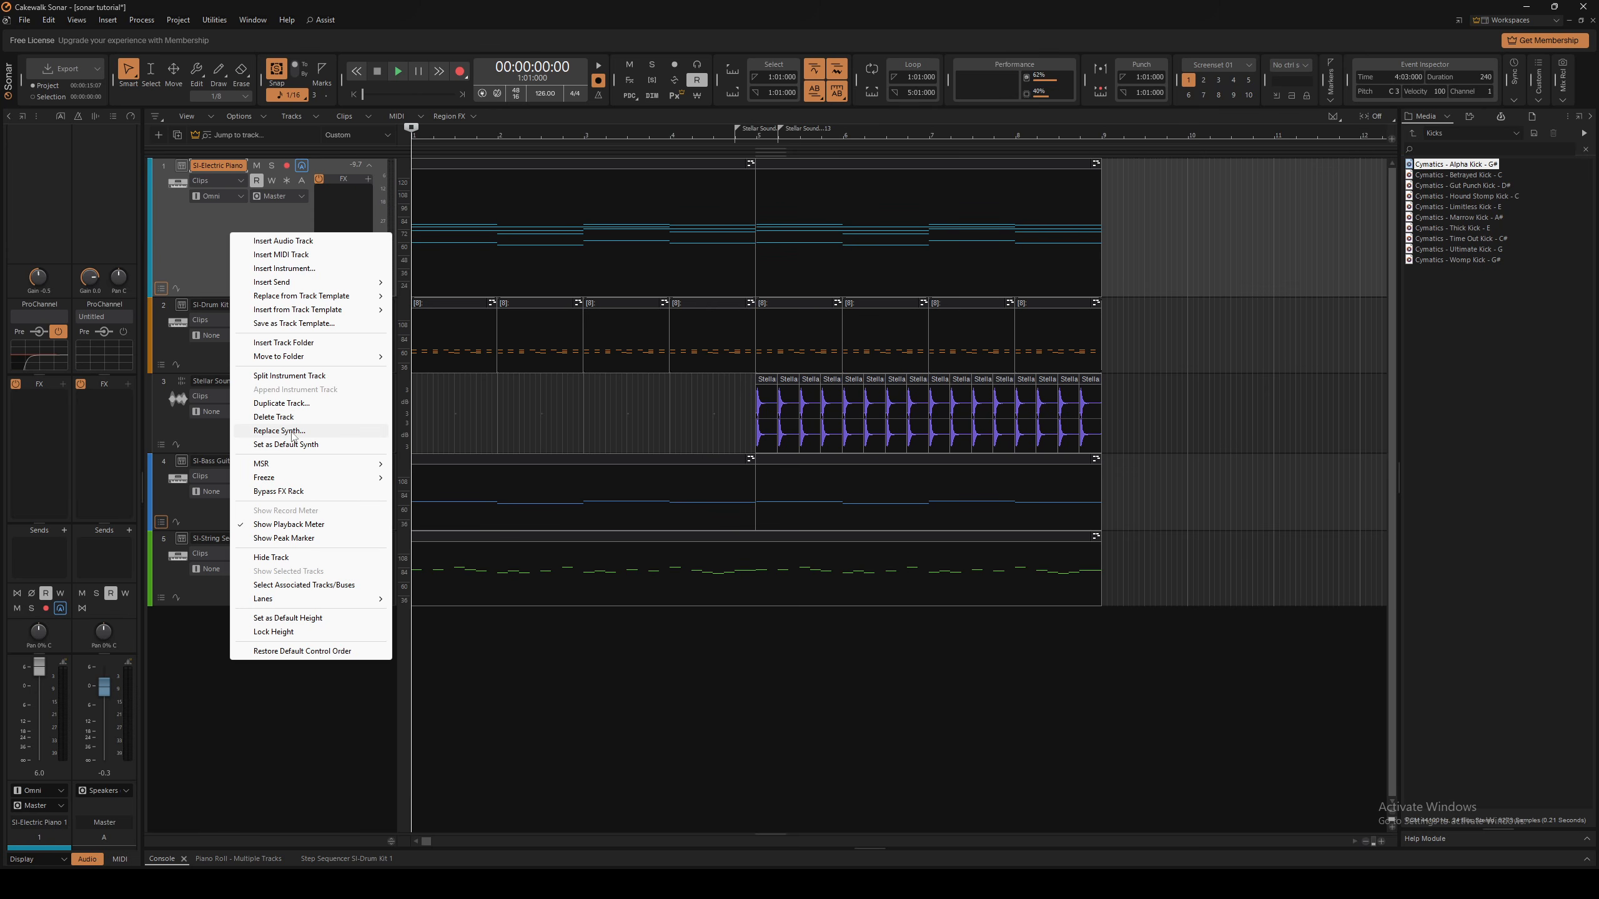
right_click(208, 232)
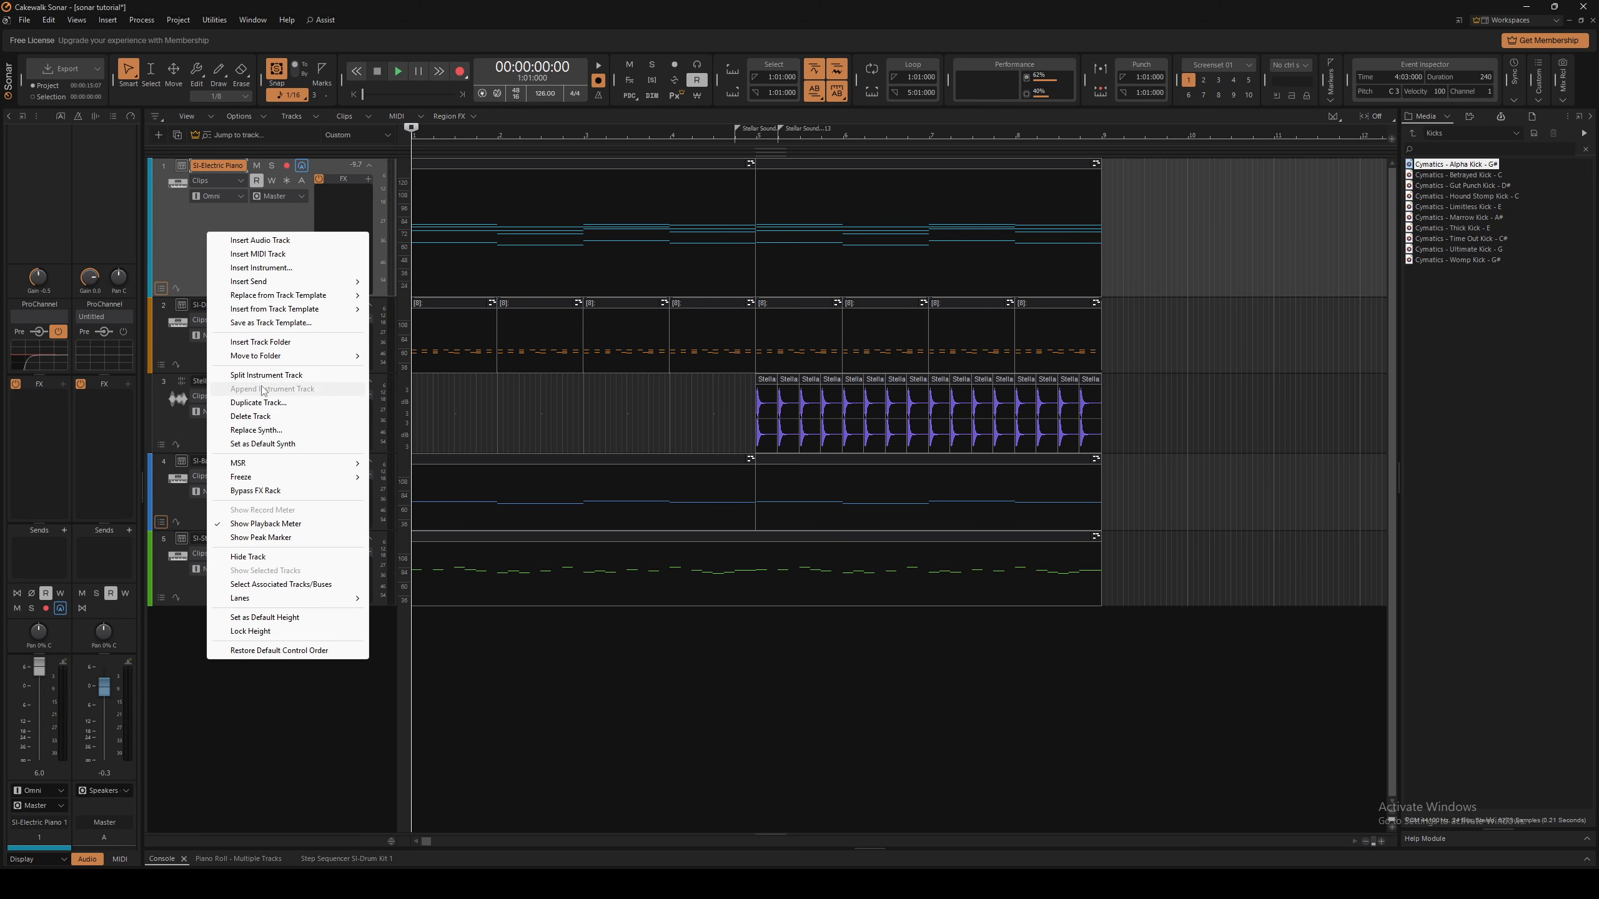
left_click(269, 432)
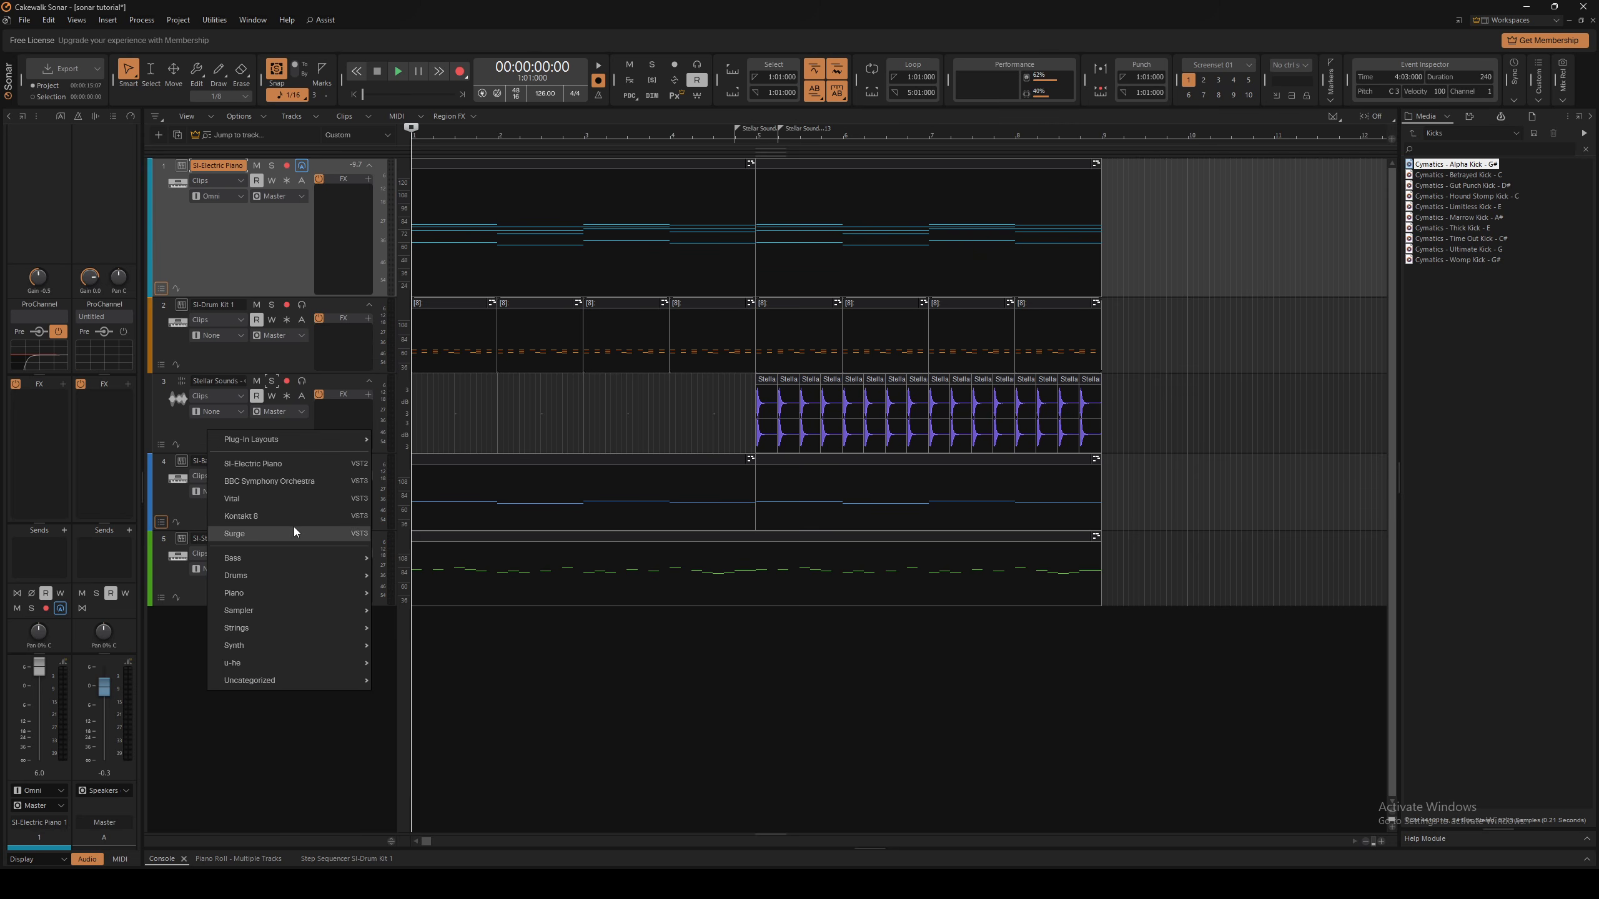
left_click(295, 502)
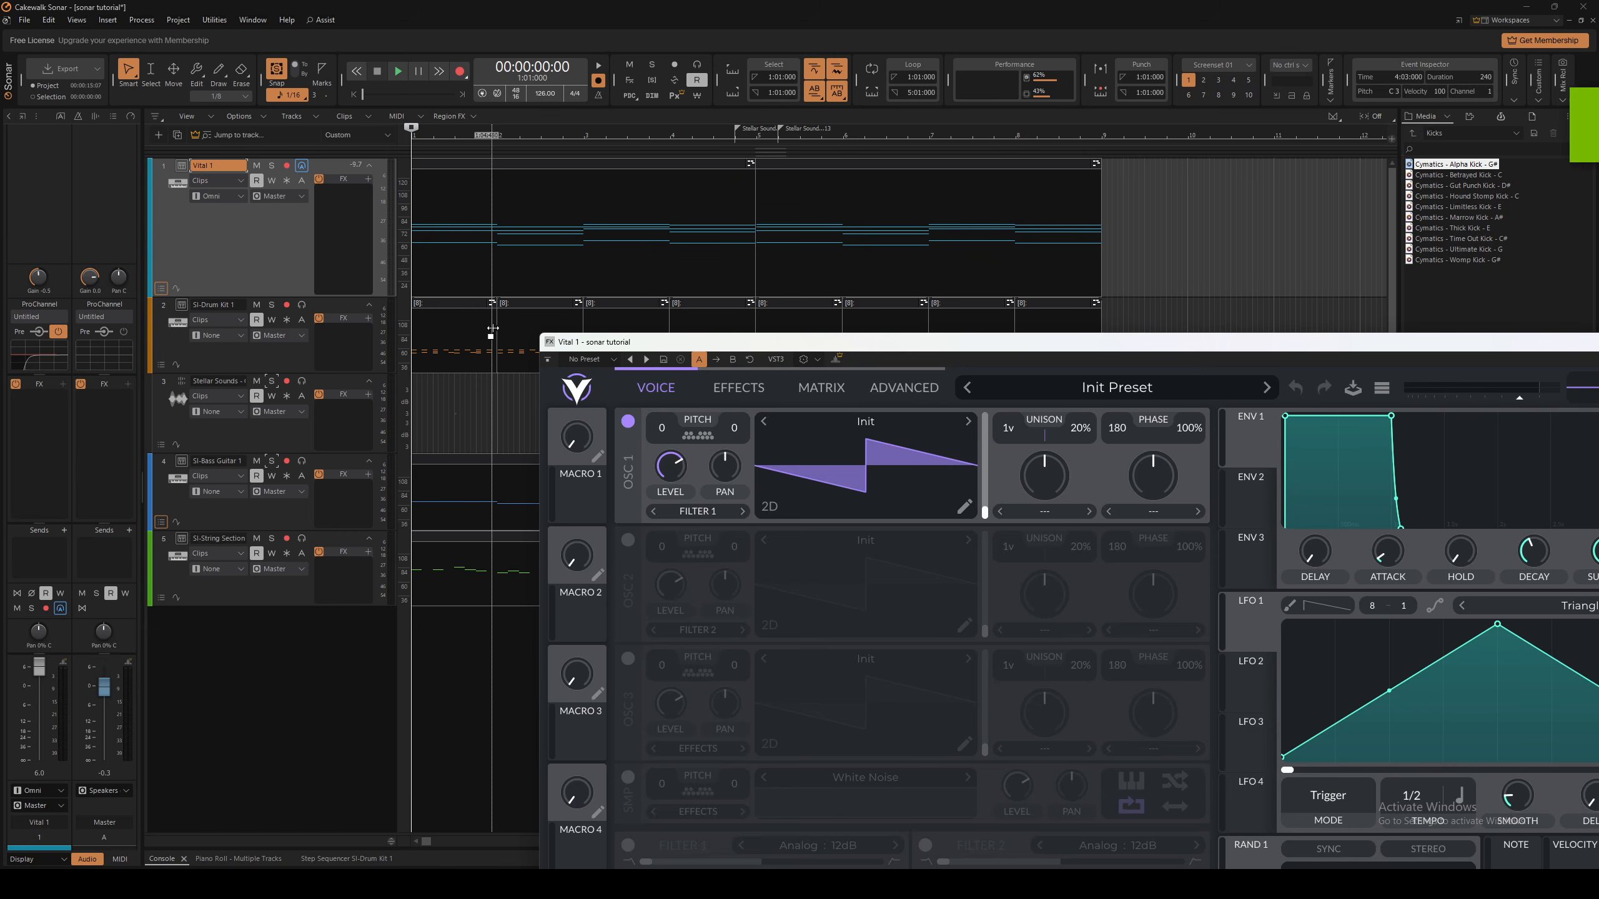
left_click_drag(1018, 355, 722, 366)
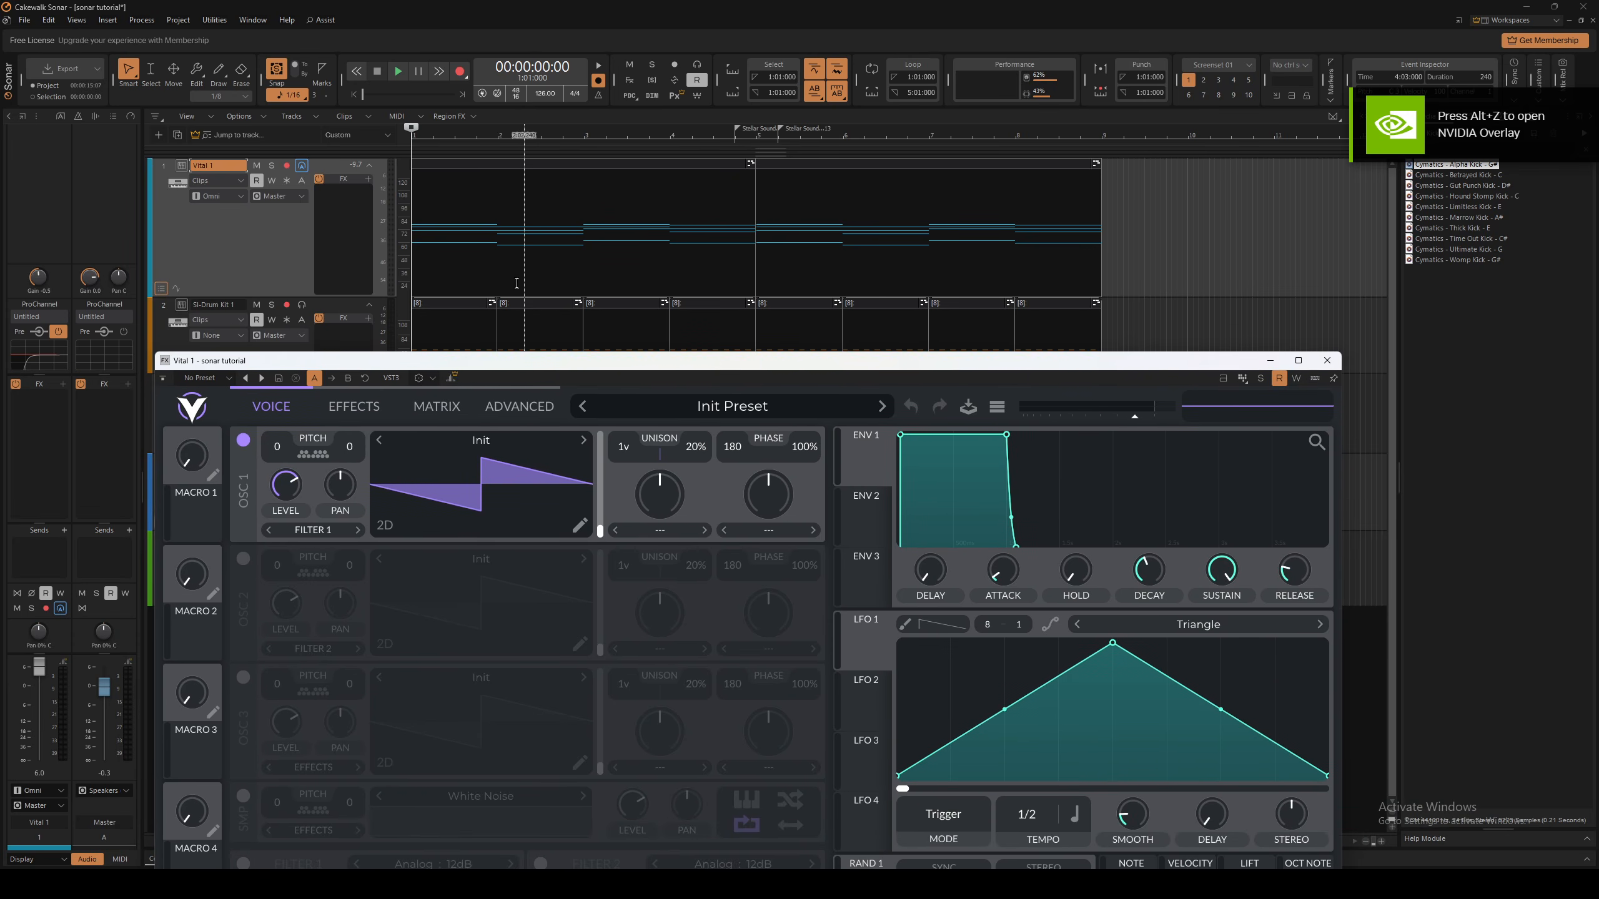
left_click(744, 403)
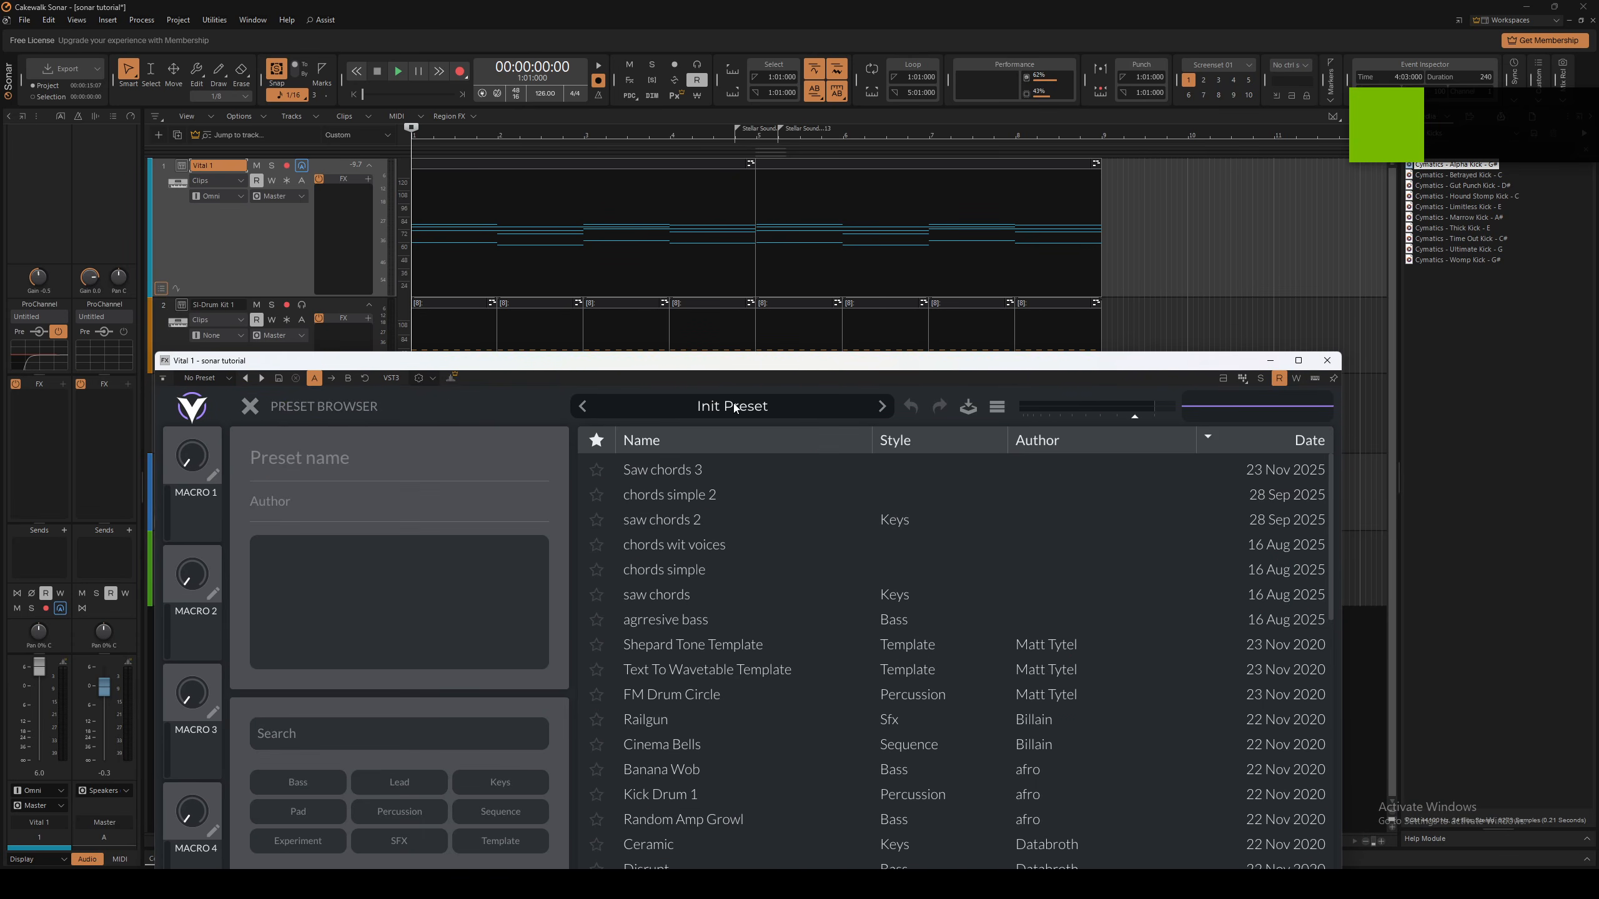
left_click(718, 508)
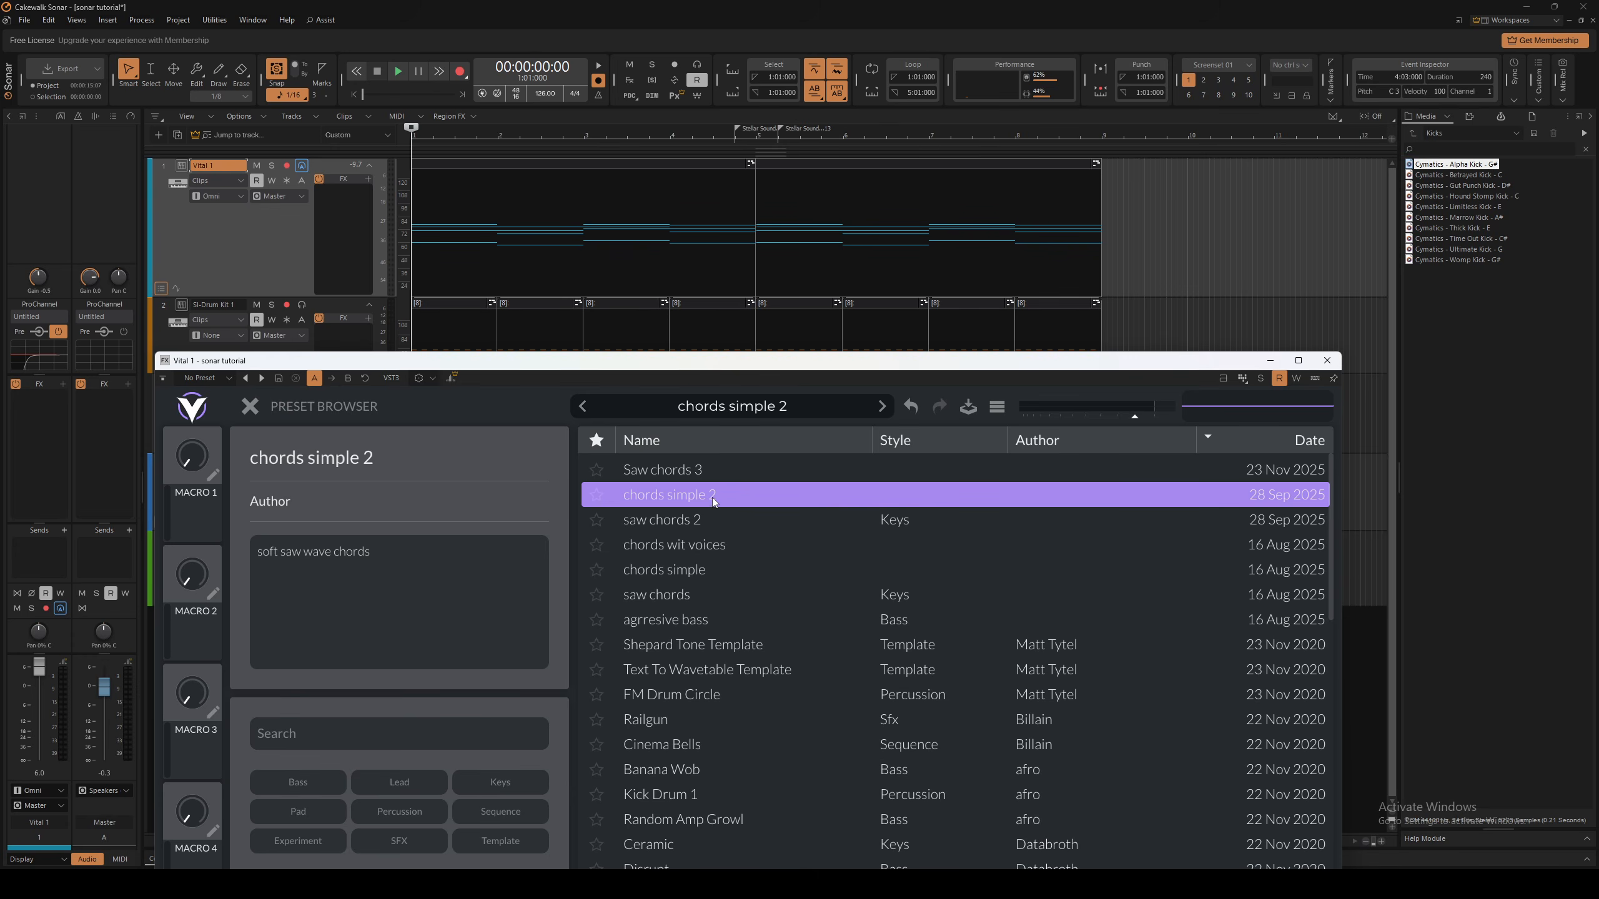
Lower the Vital 1 track's volume to -14.4 and audition the track in solo with the Vital window closed
left_click_drag(39, 666, 39, 668)
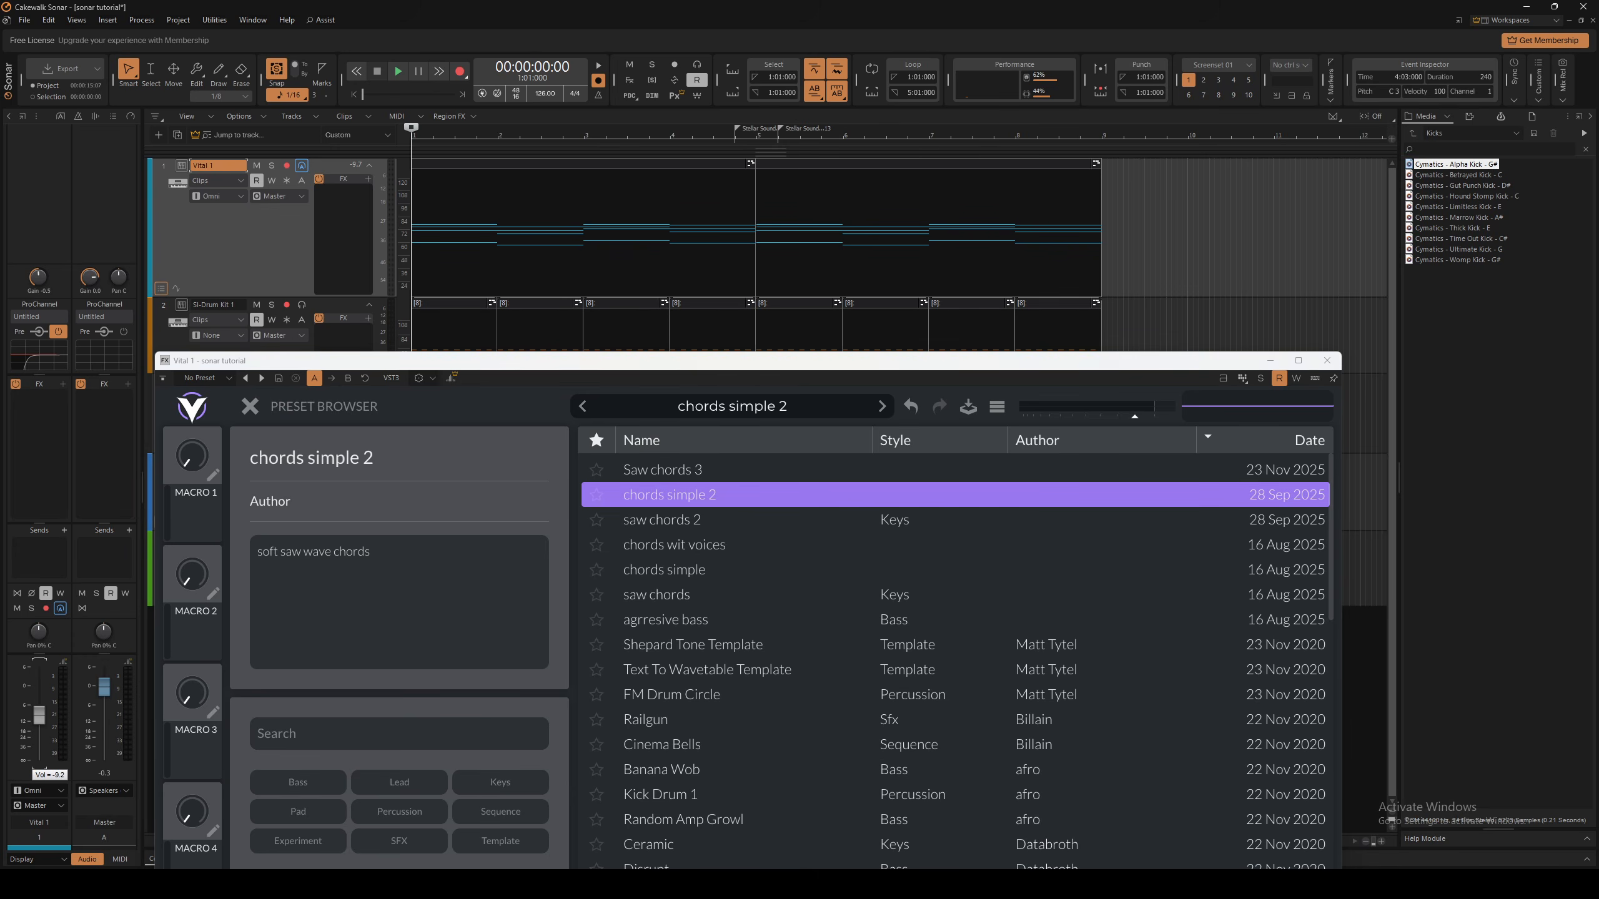
left_click(1325, 361)
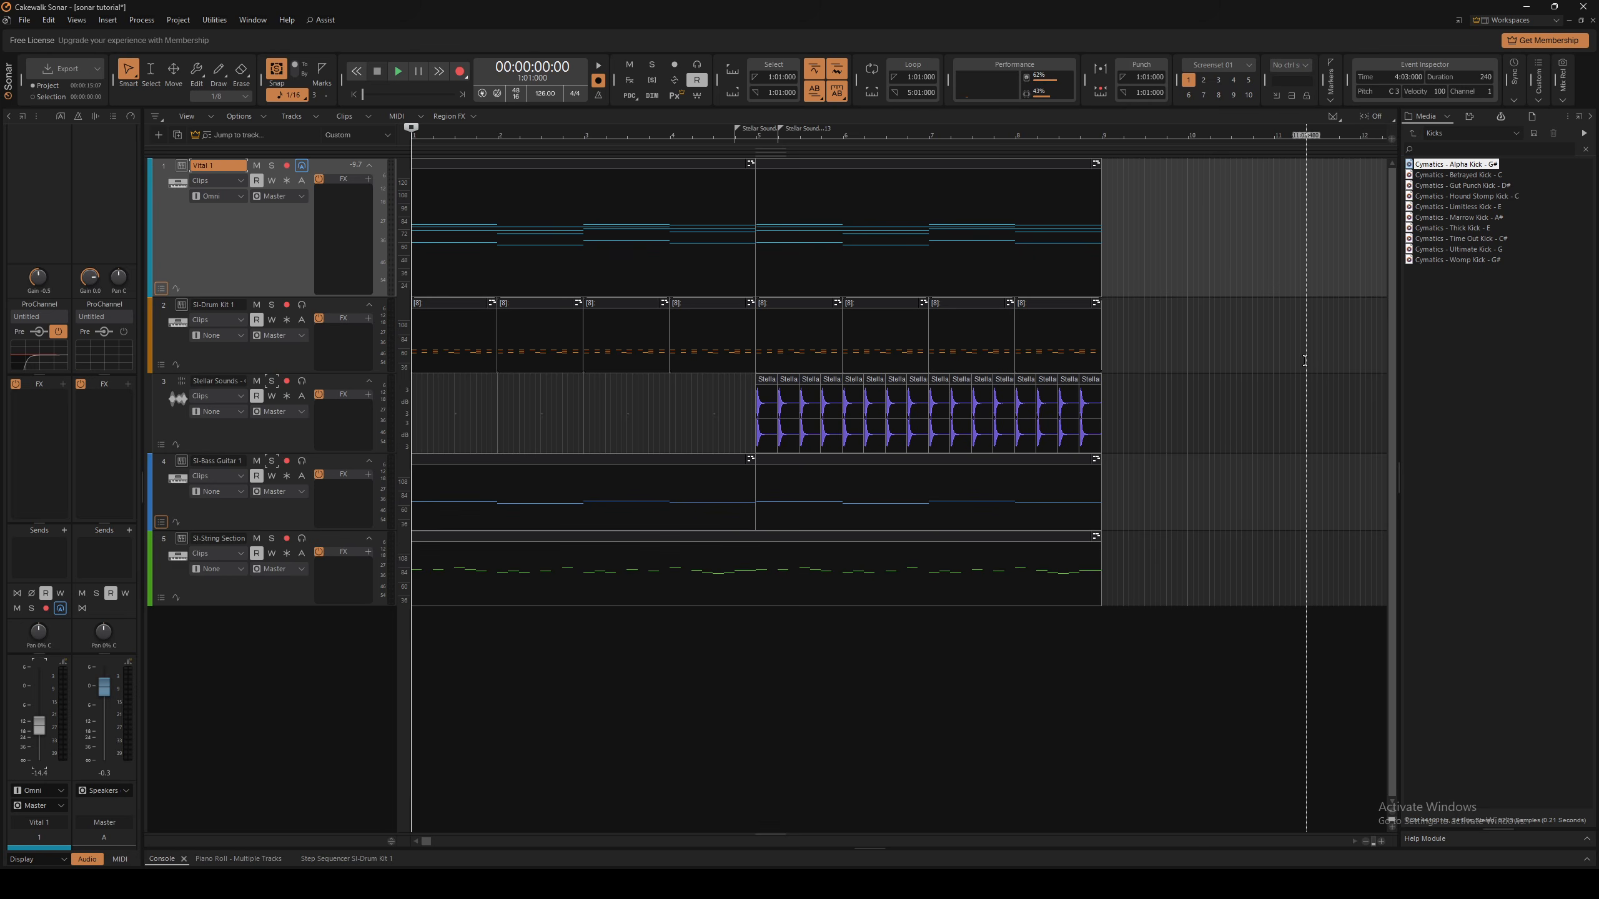
key("space")
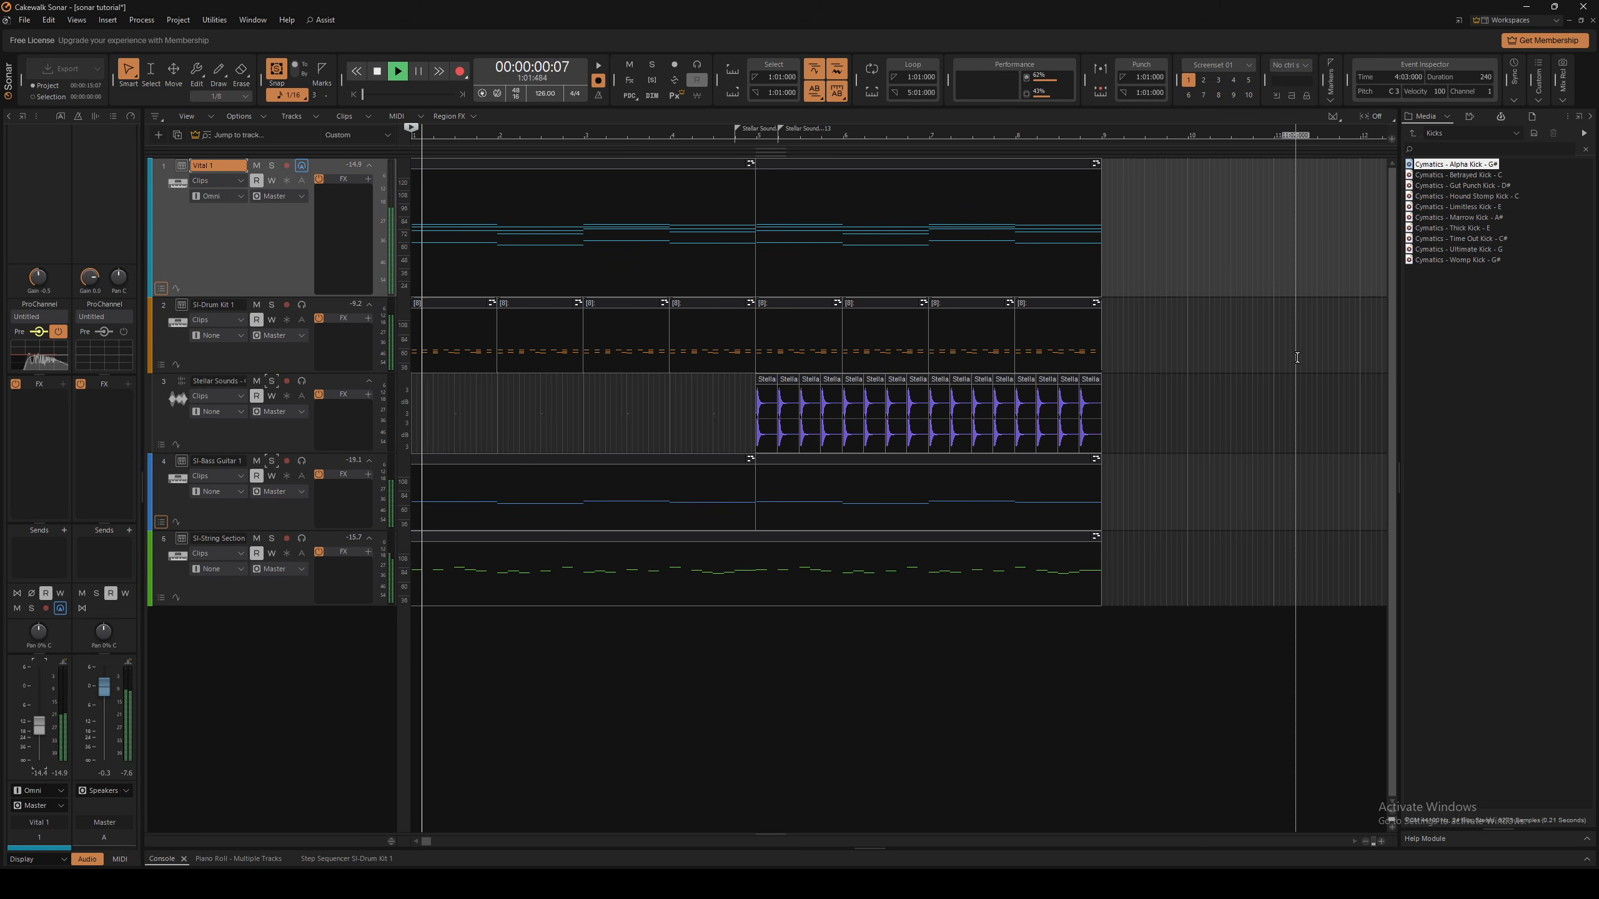
left_click(271, 165)
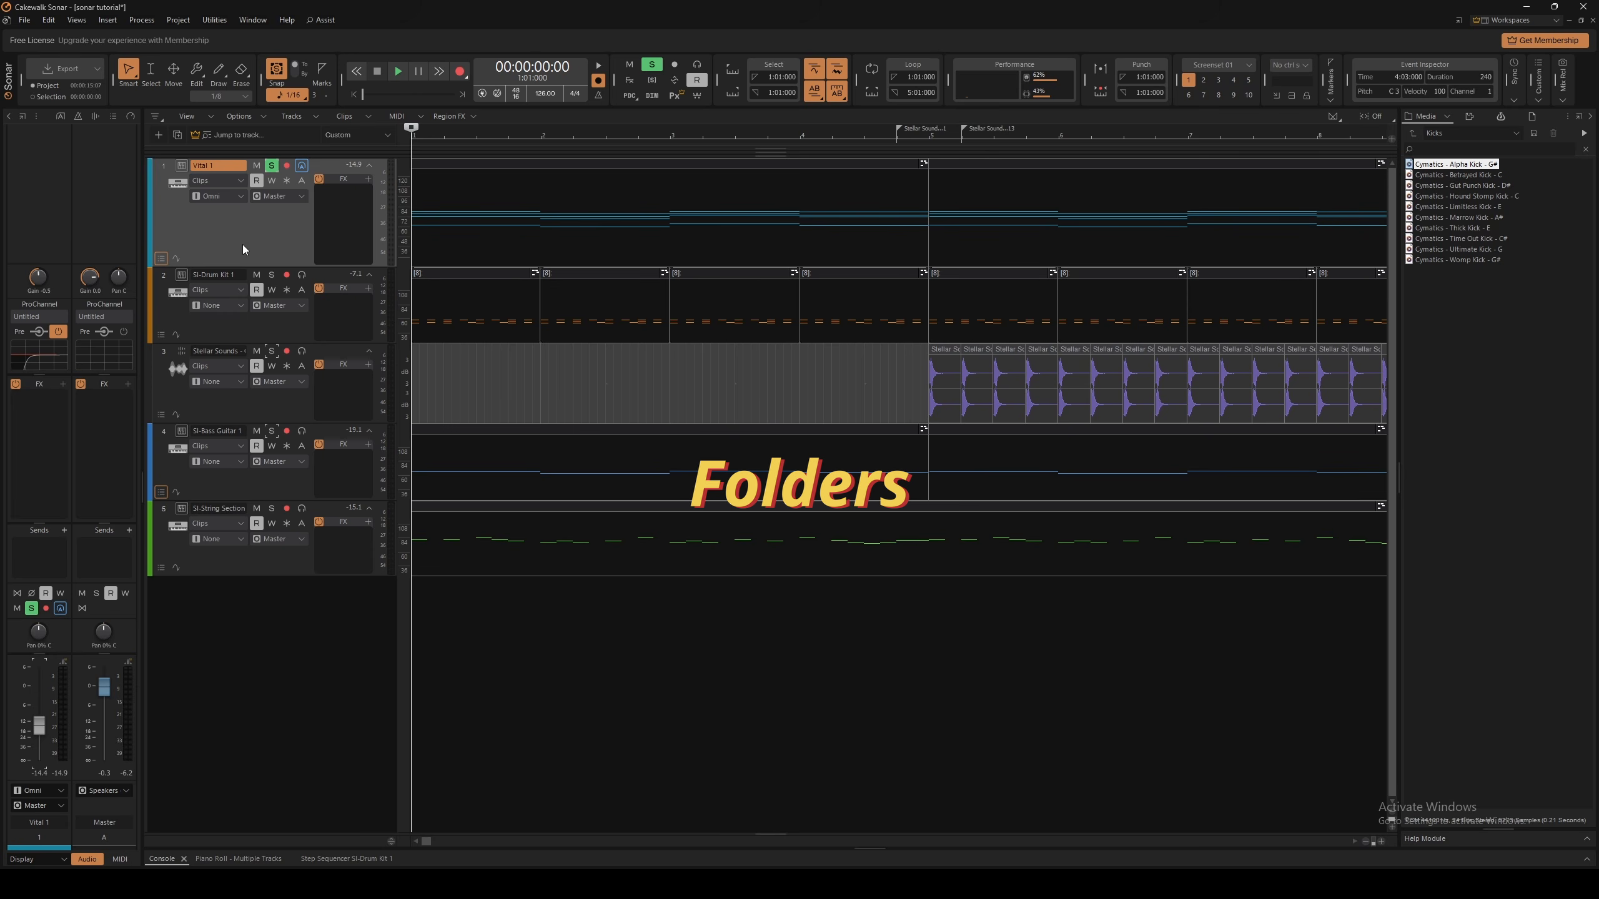
Insert a track folder above the Vital 1 track and name it Chords
right_click(169, 210)
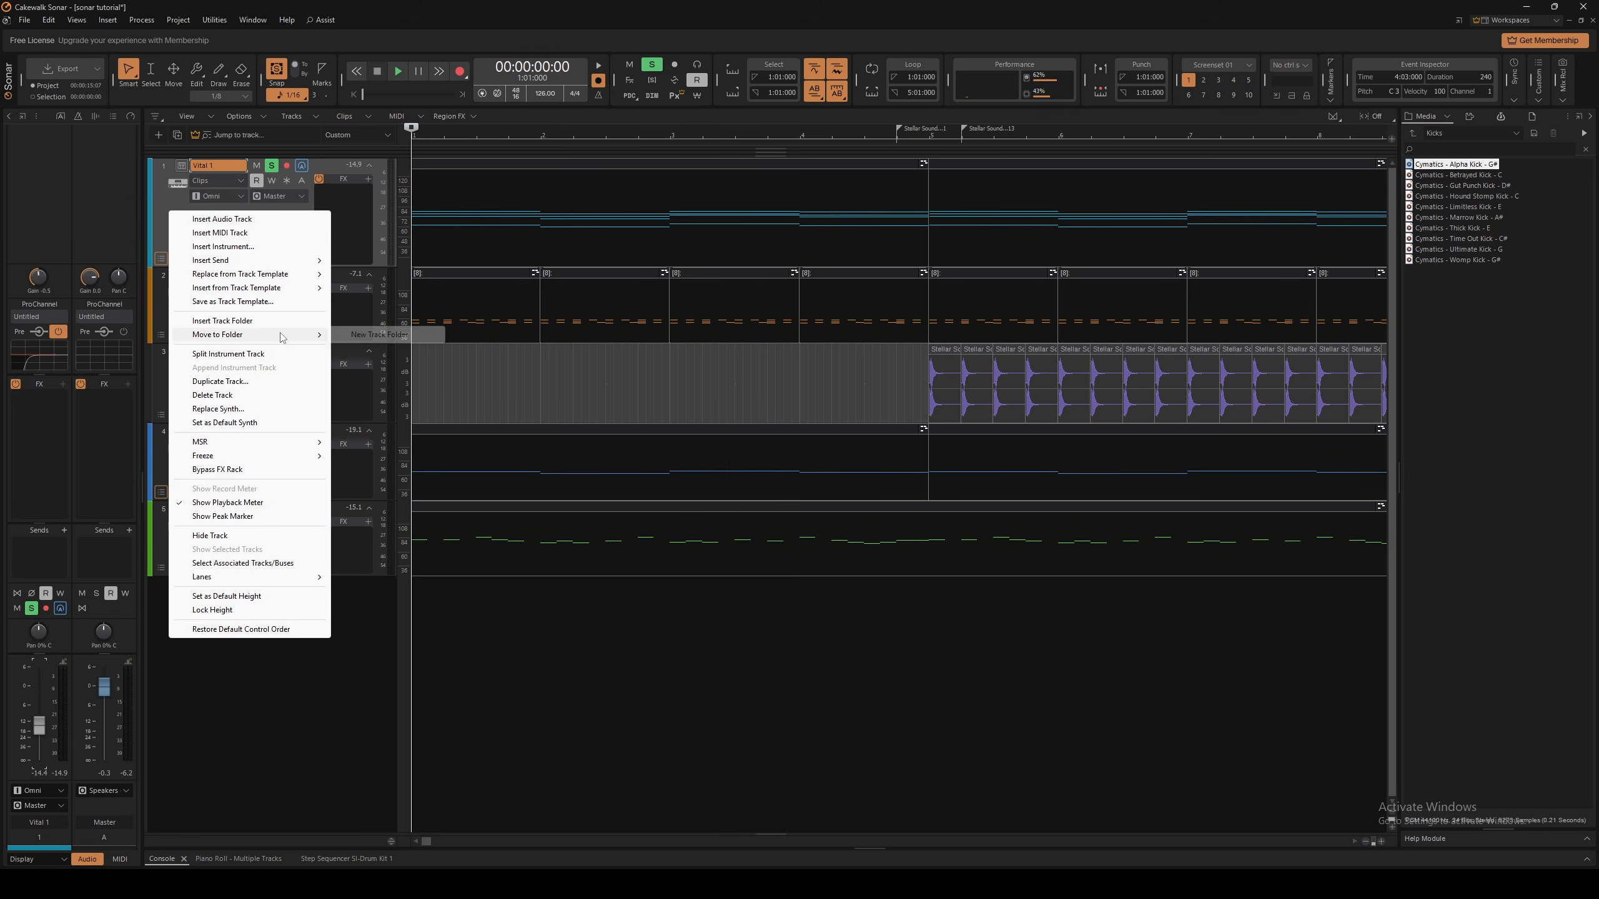
left_click(222, 321)
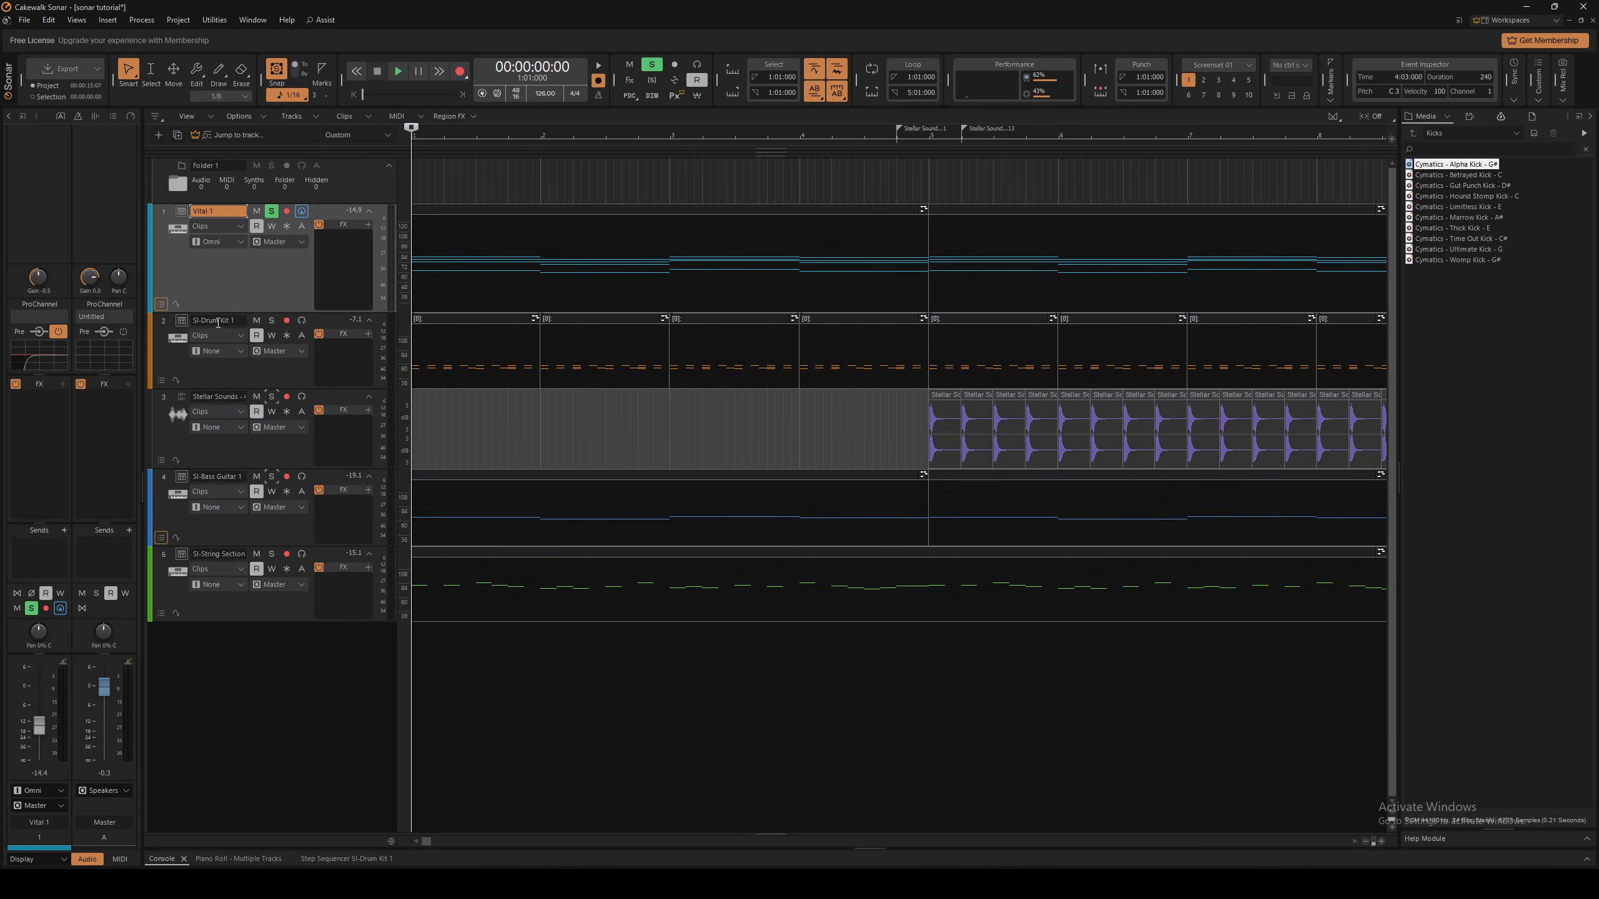
double_click(227, 166)
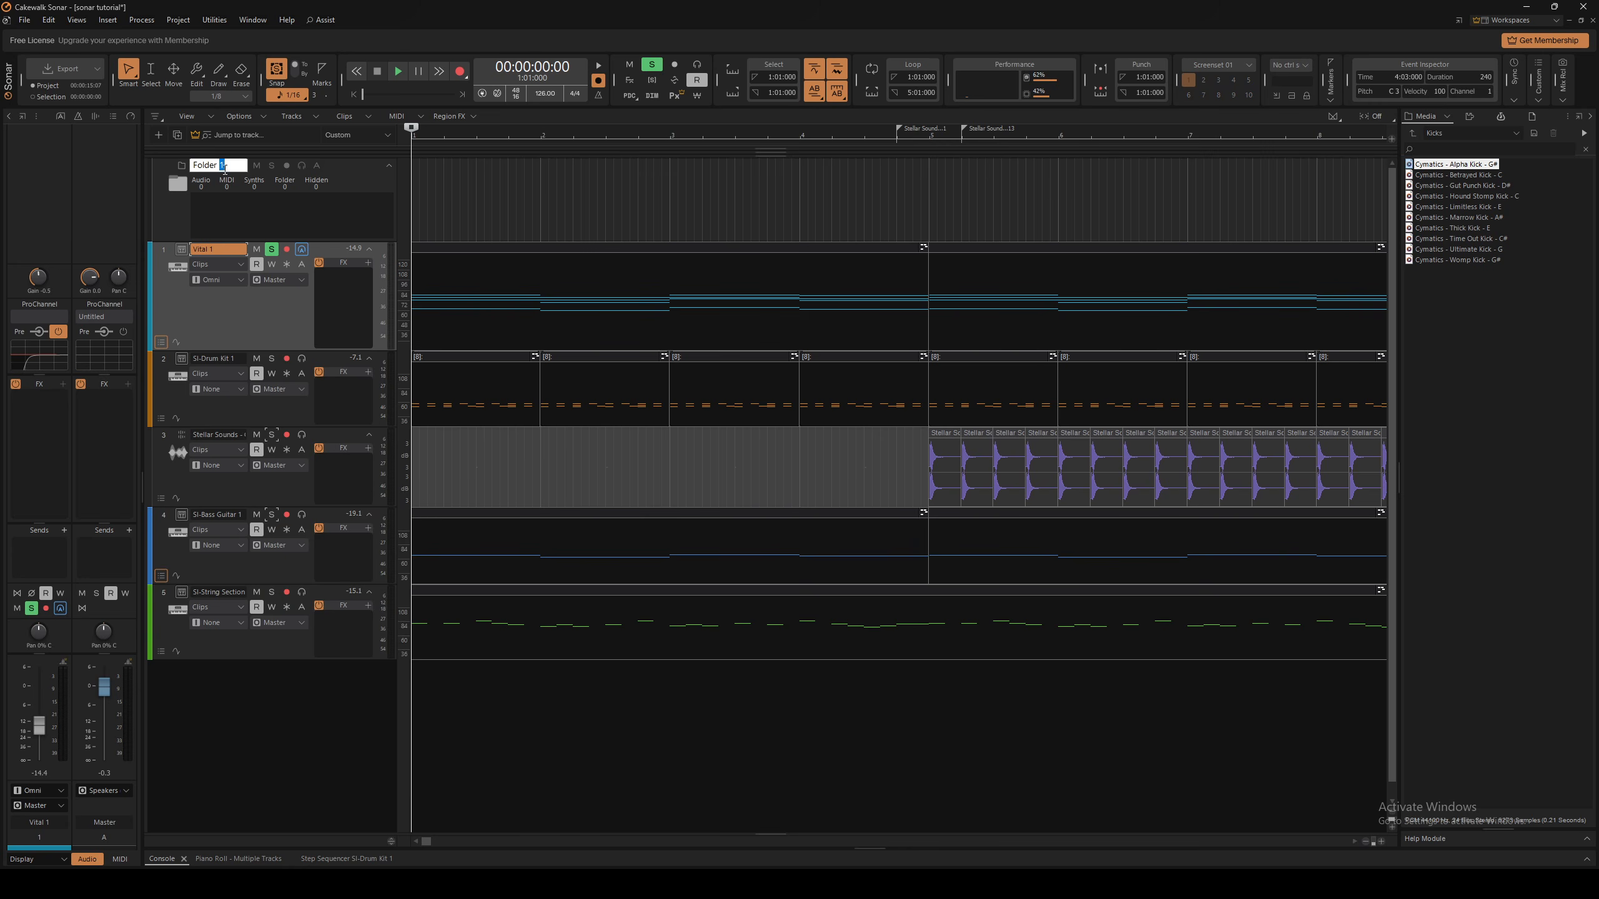
type("Chords")
Move the Vital 1 and SI-Bass Guitar 1 tracks into the Chords folder
right_click(252, 305)
mouse_move(322, 433)
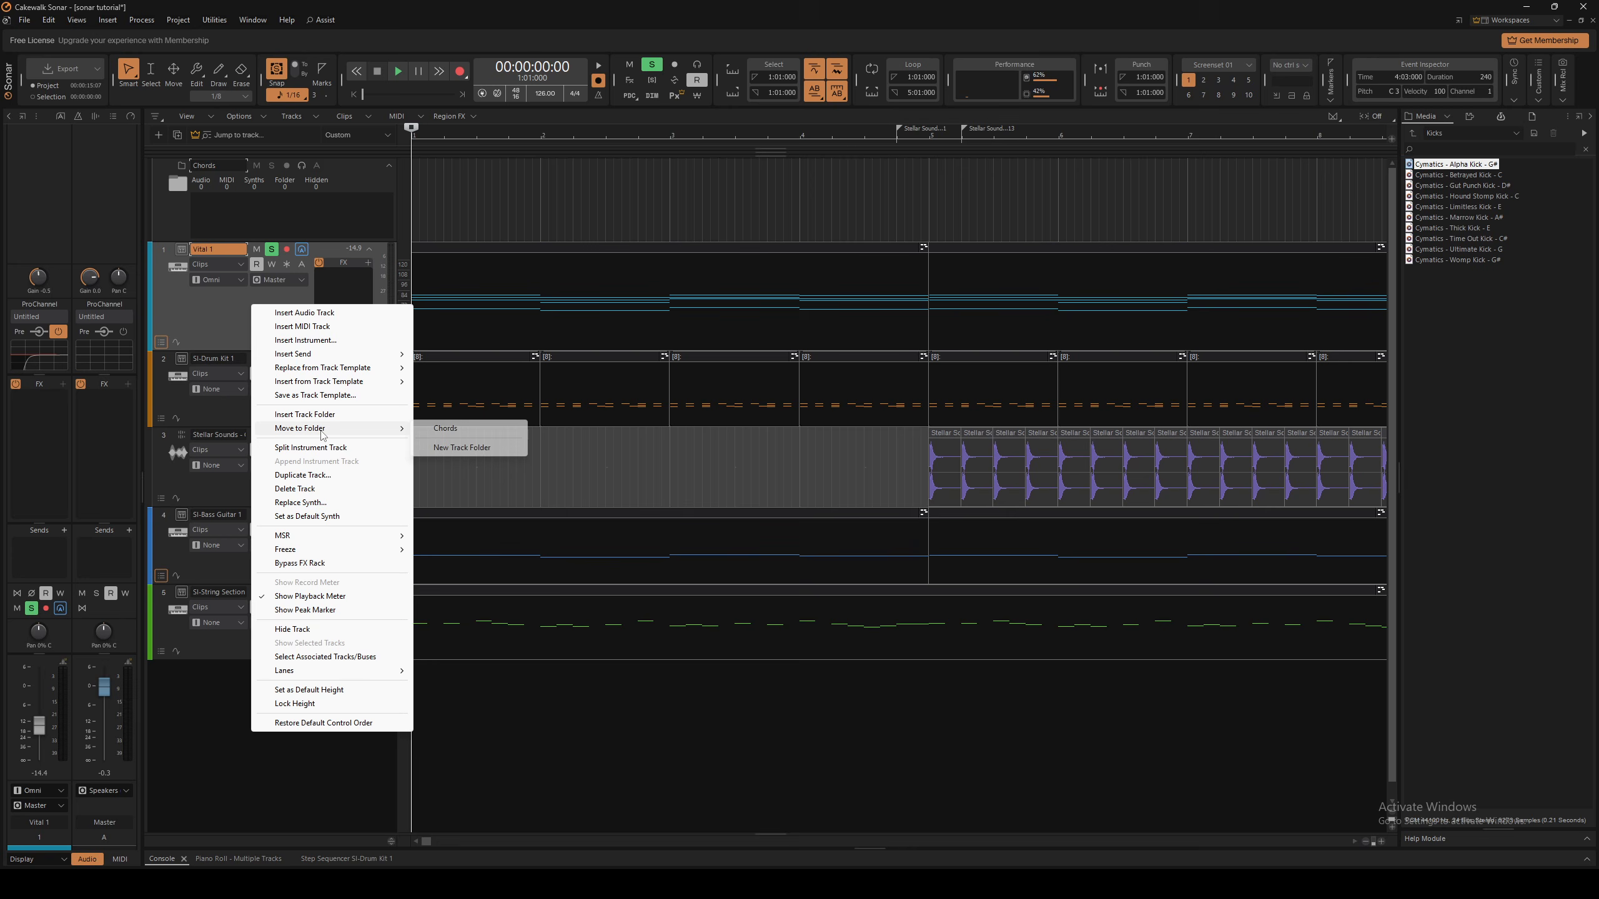
left_click(451, 430)
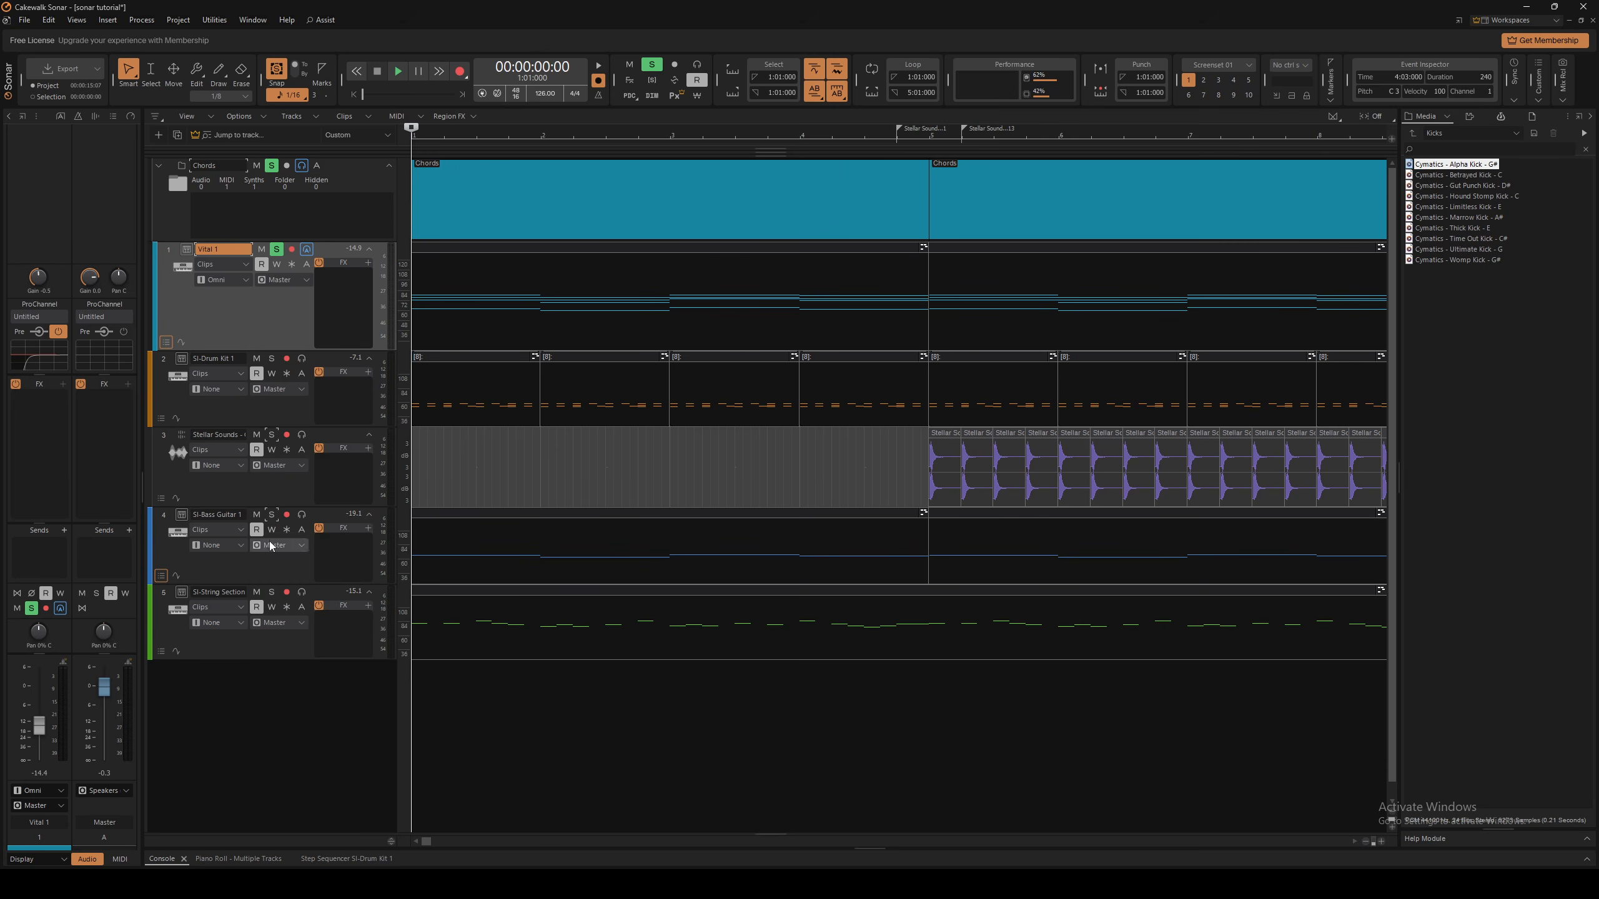
right_click(246, 559)
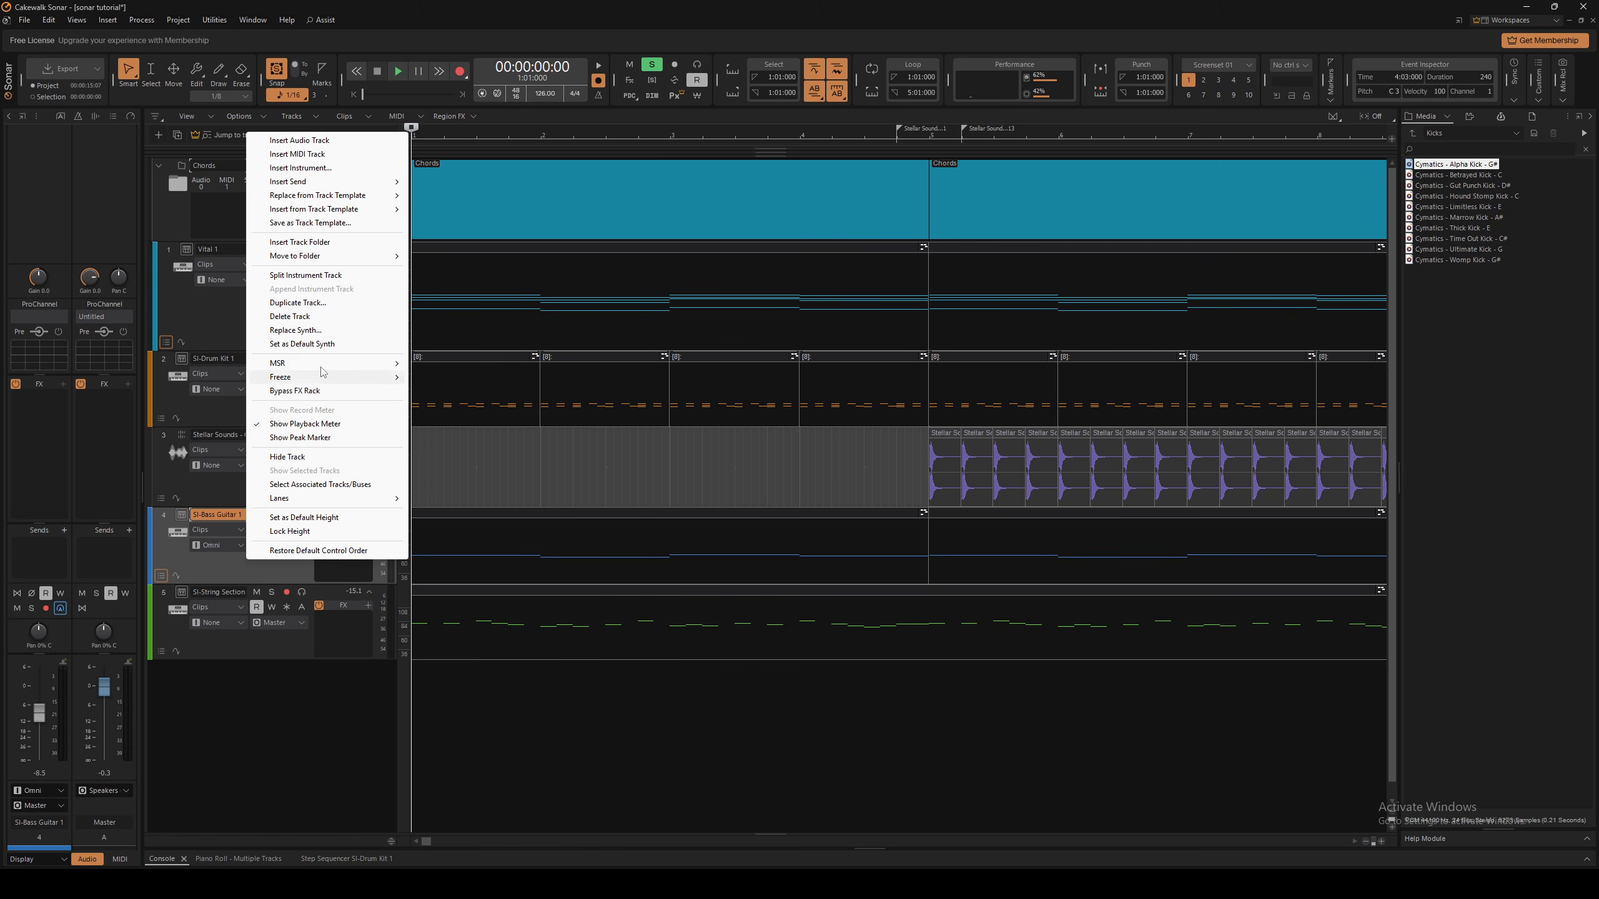
mouse_move(347, 258)
left_click(457, 258)
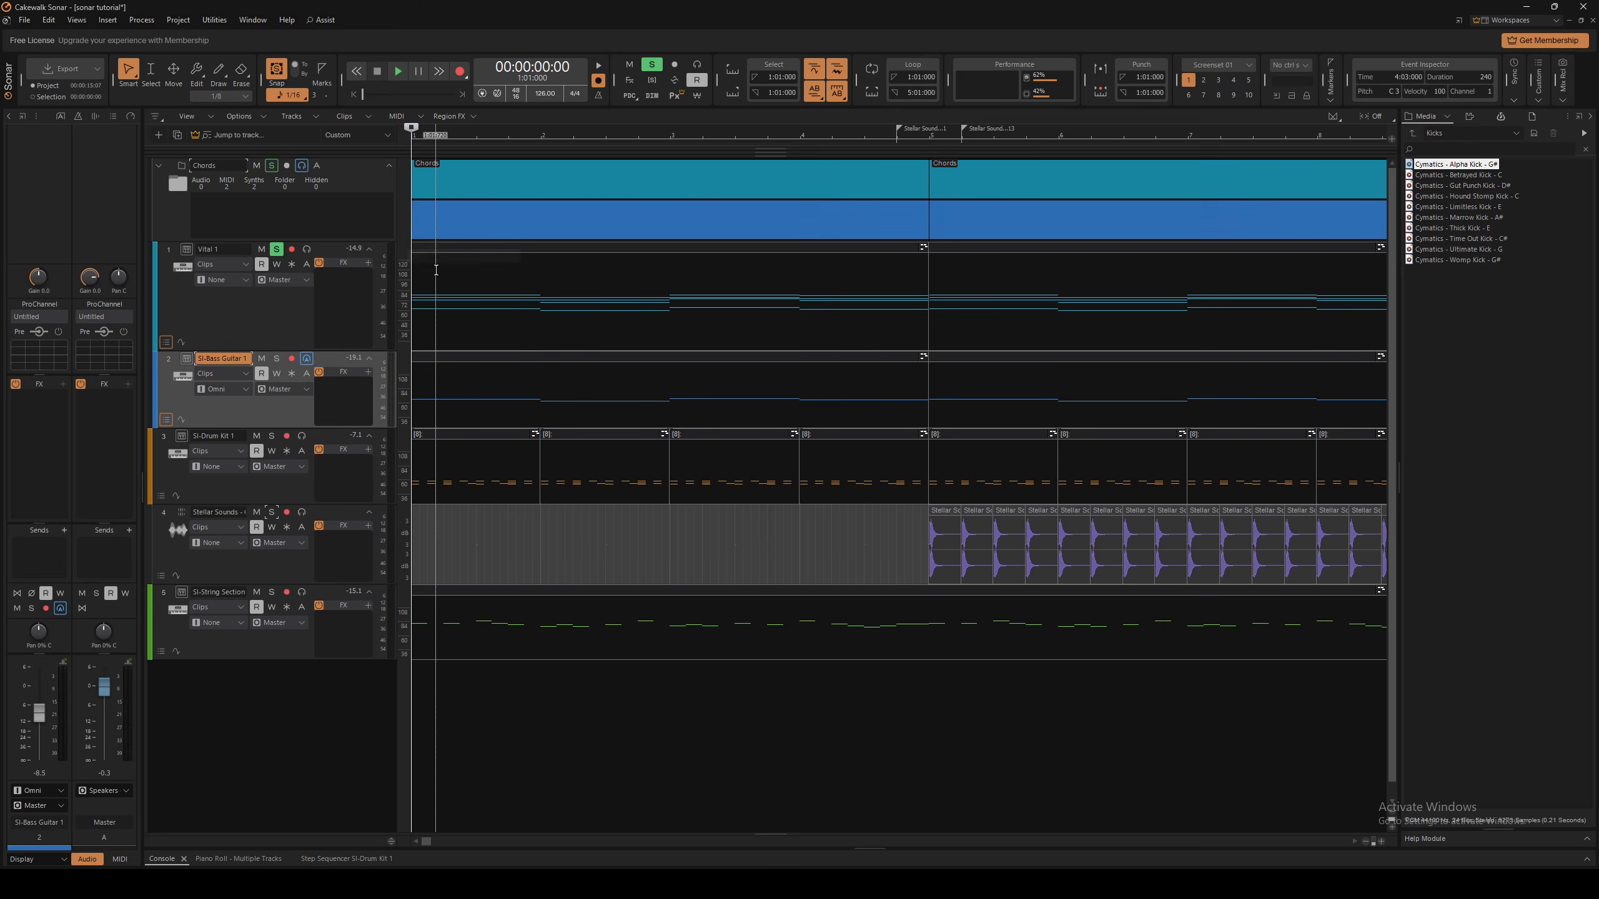
Collapse and expand the Chords folder, and move it below the other tracks and back to the start of the track list
scroll(437, 266, "down", 4)
left_click(160, 165)
left_click(160, 166)
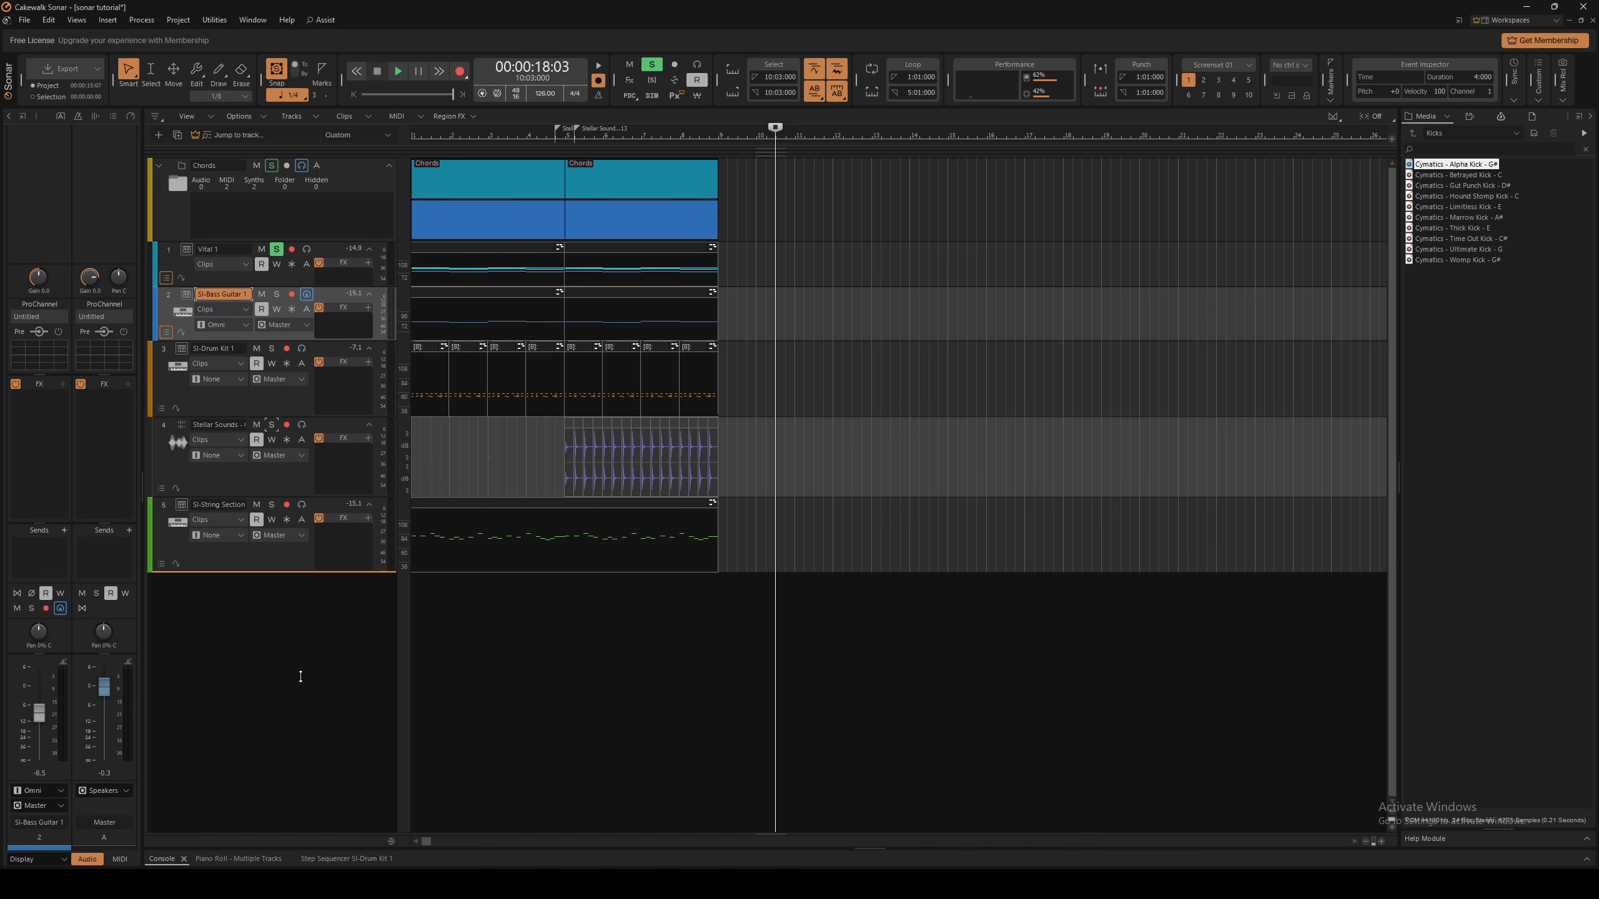
left_click_drag(300, 676, 308, 674)
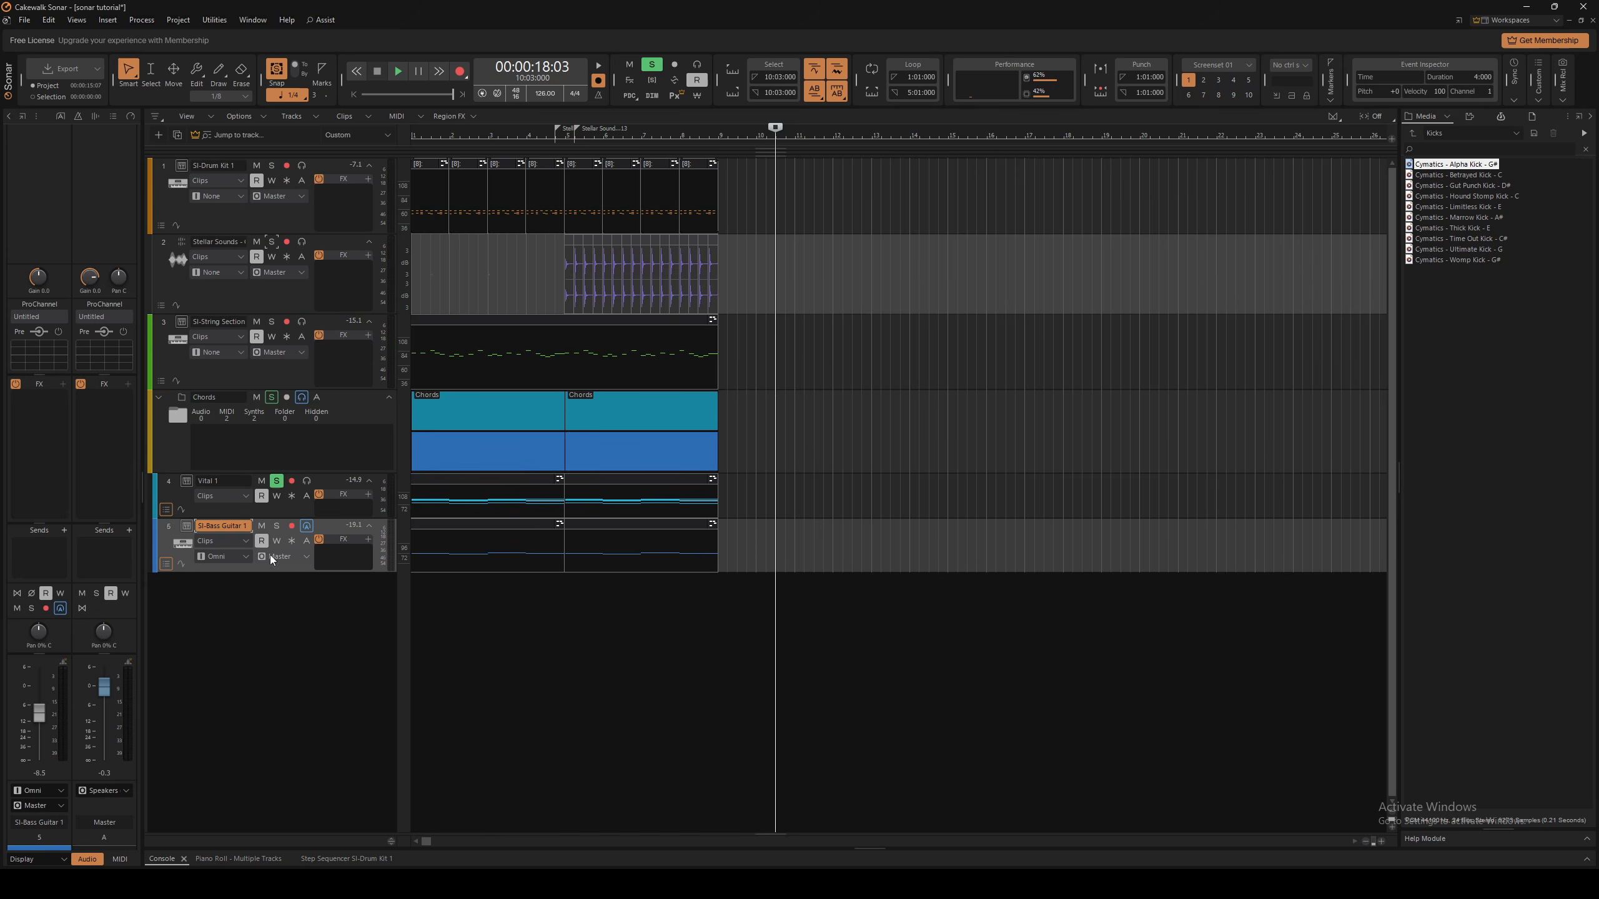
left_click_drag(351, 413, 171, 188)
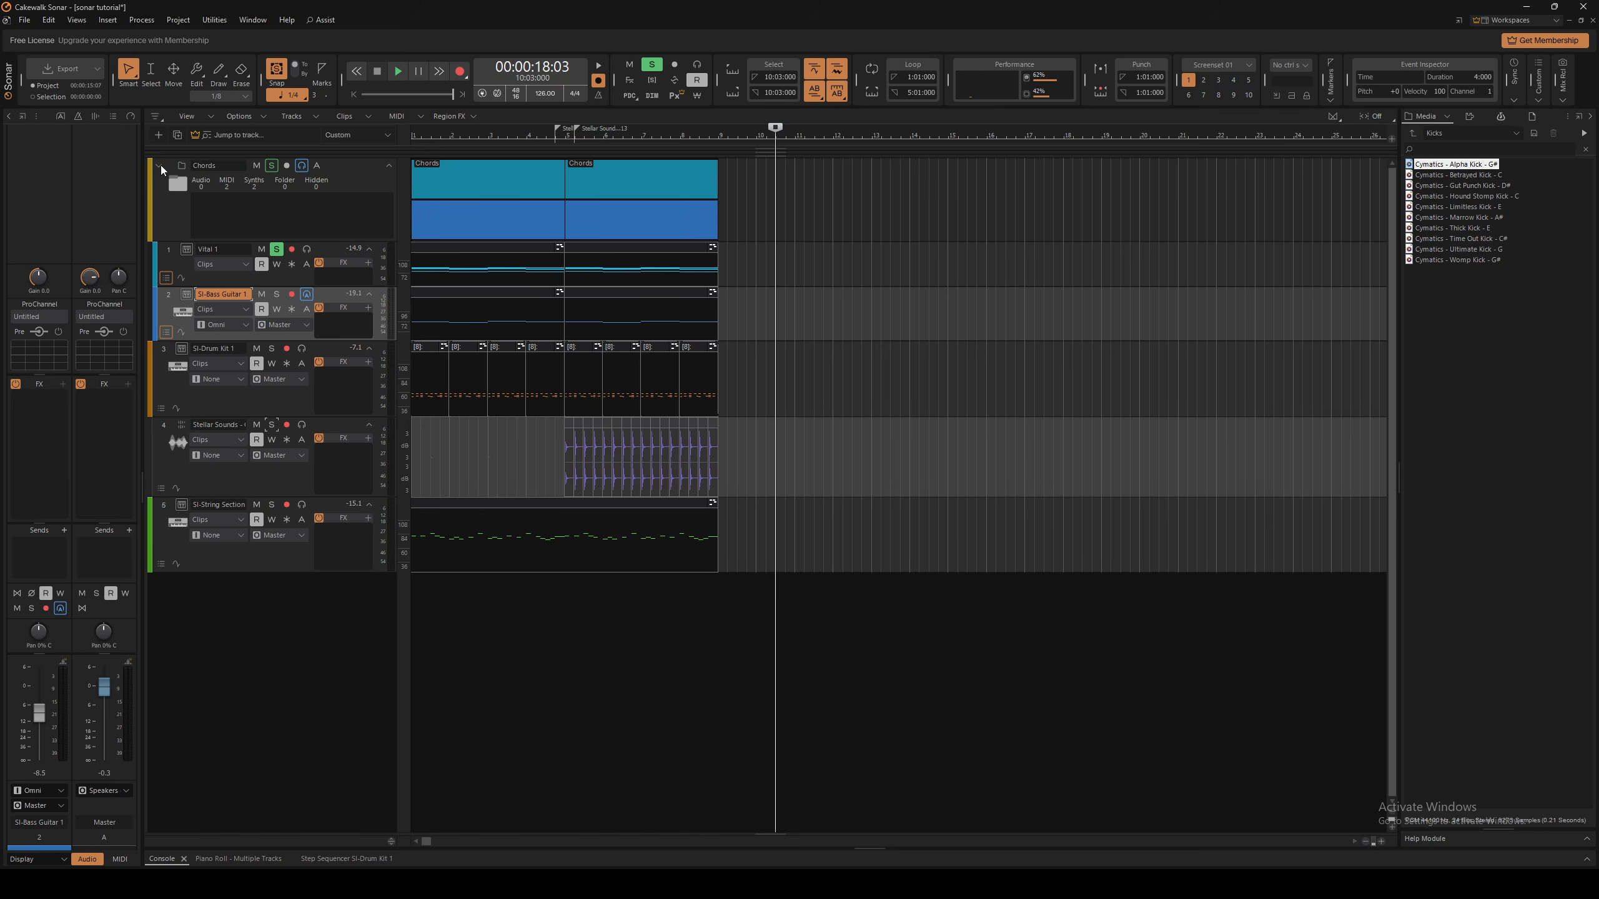
left_click(161, 166)
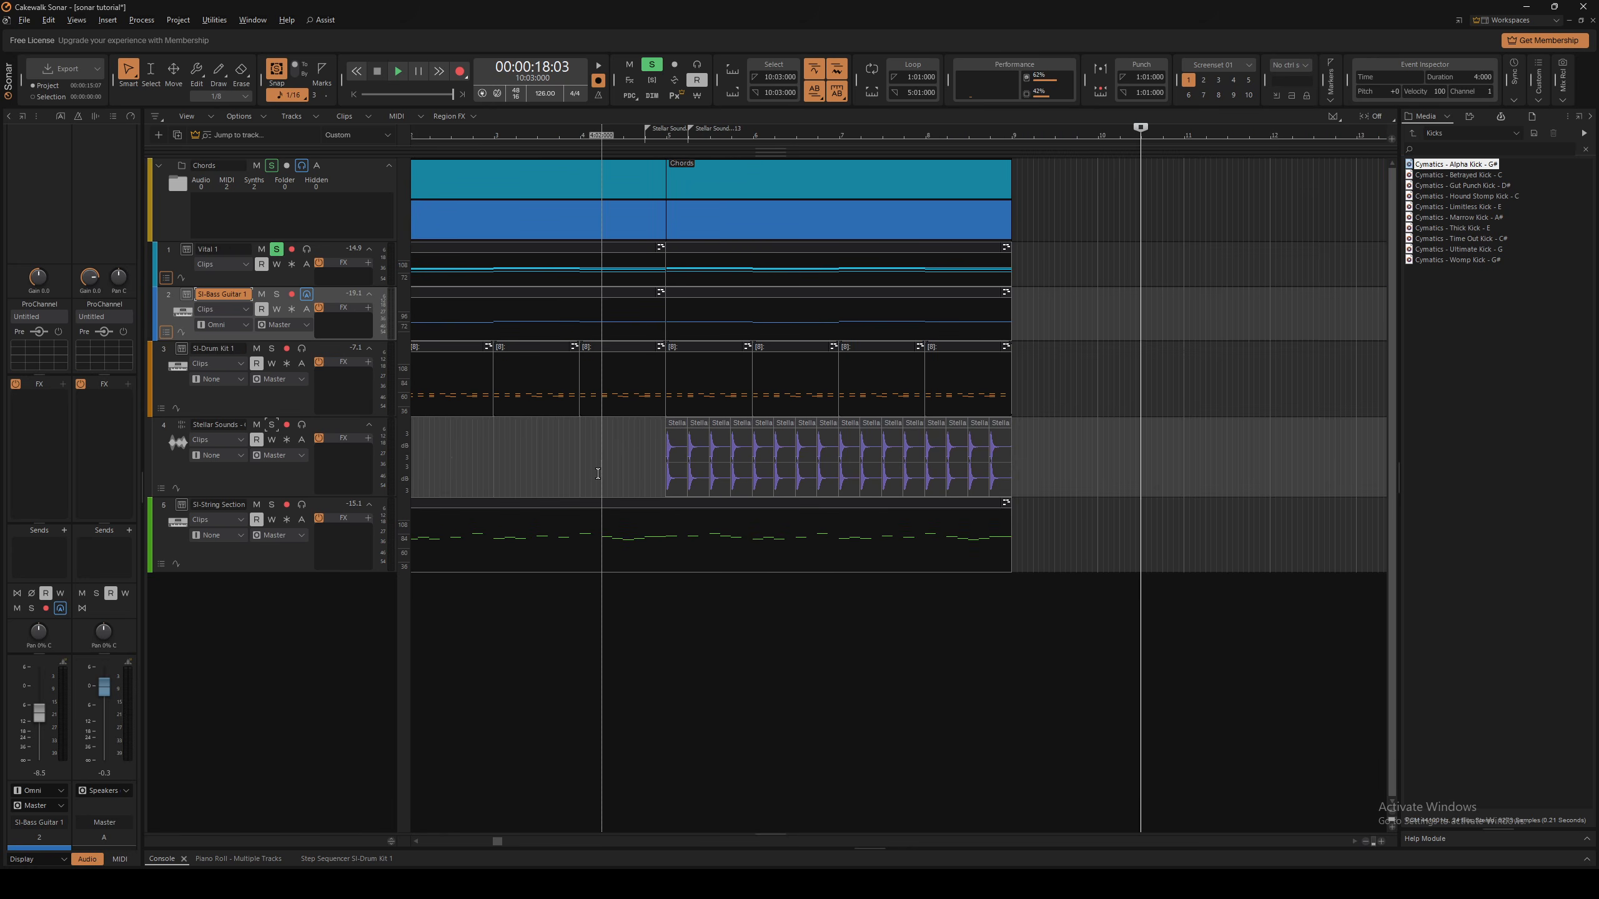
Solo the Stellar Sounds clap track and play it from 4:04:480 along with the soloed Vital 1 track
scroll(597, 474, "up", 2)
scroll(596, 439, "up", 2)
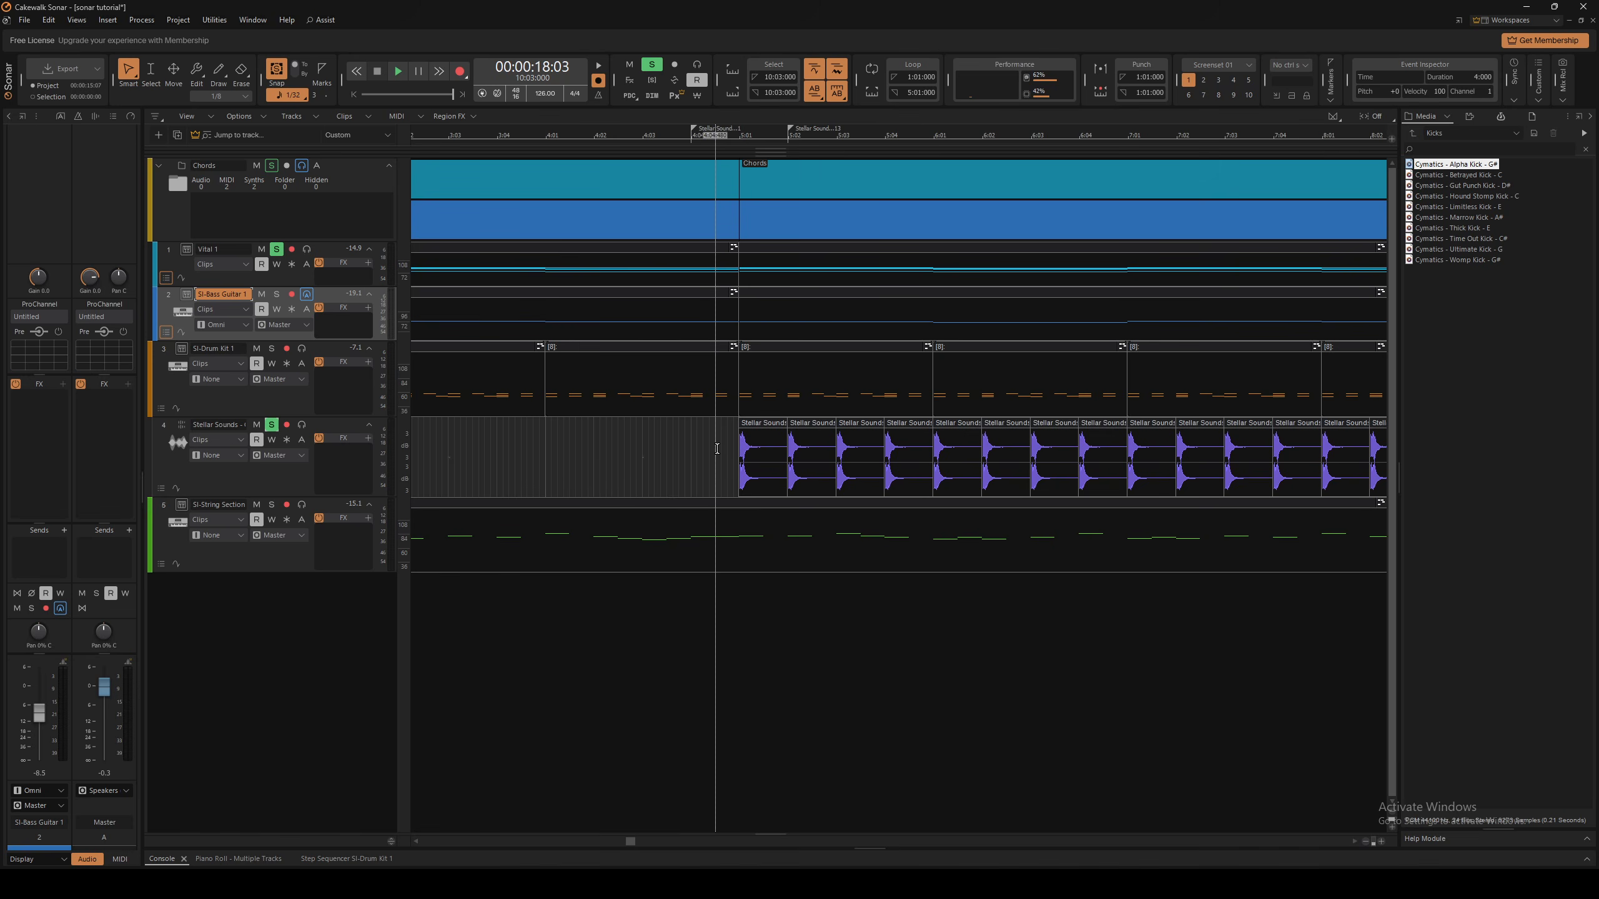
left_click(716, 448)
scroll(715, 453, "right", 2)
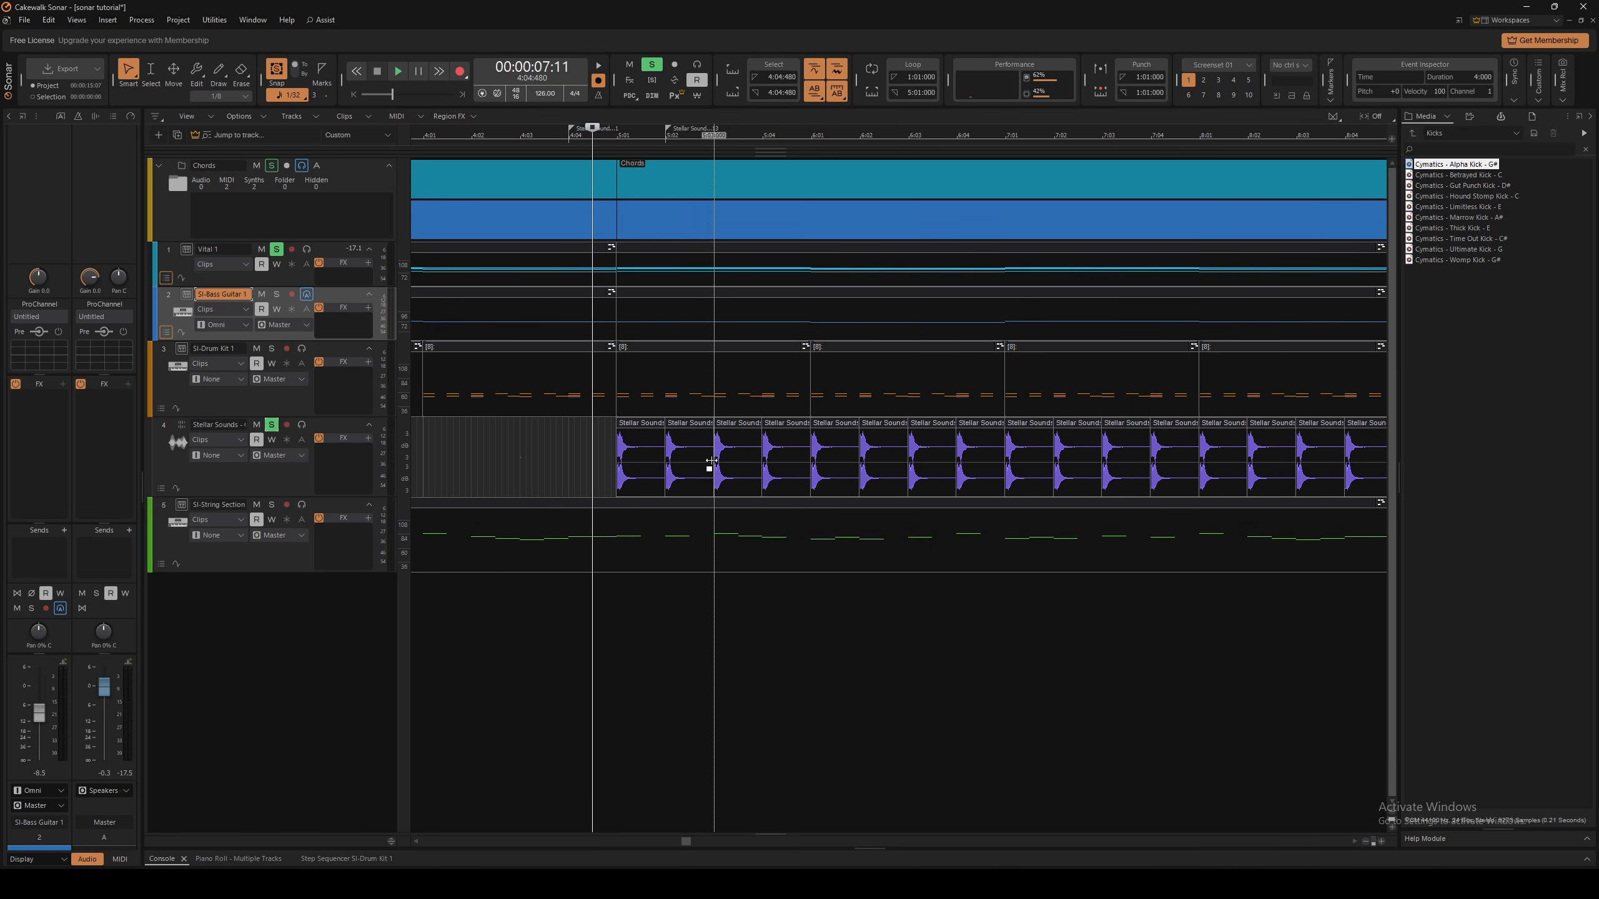
key("space")
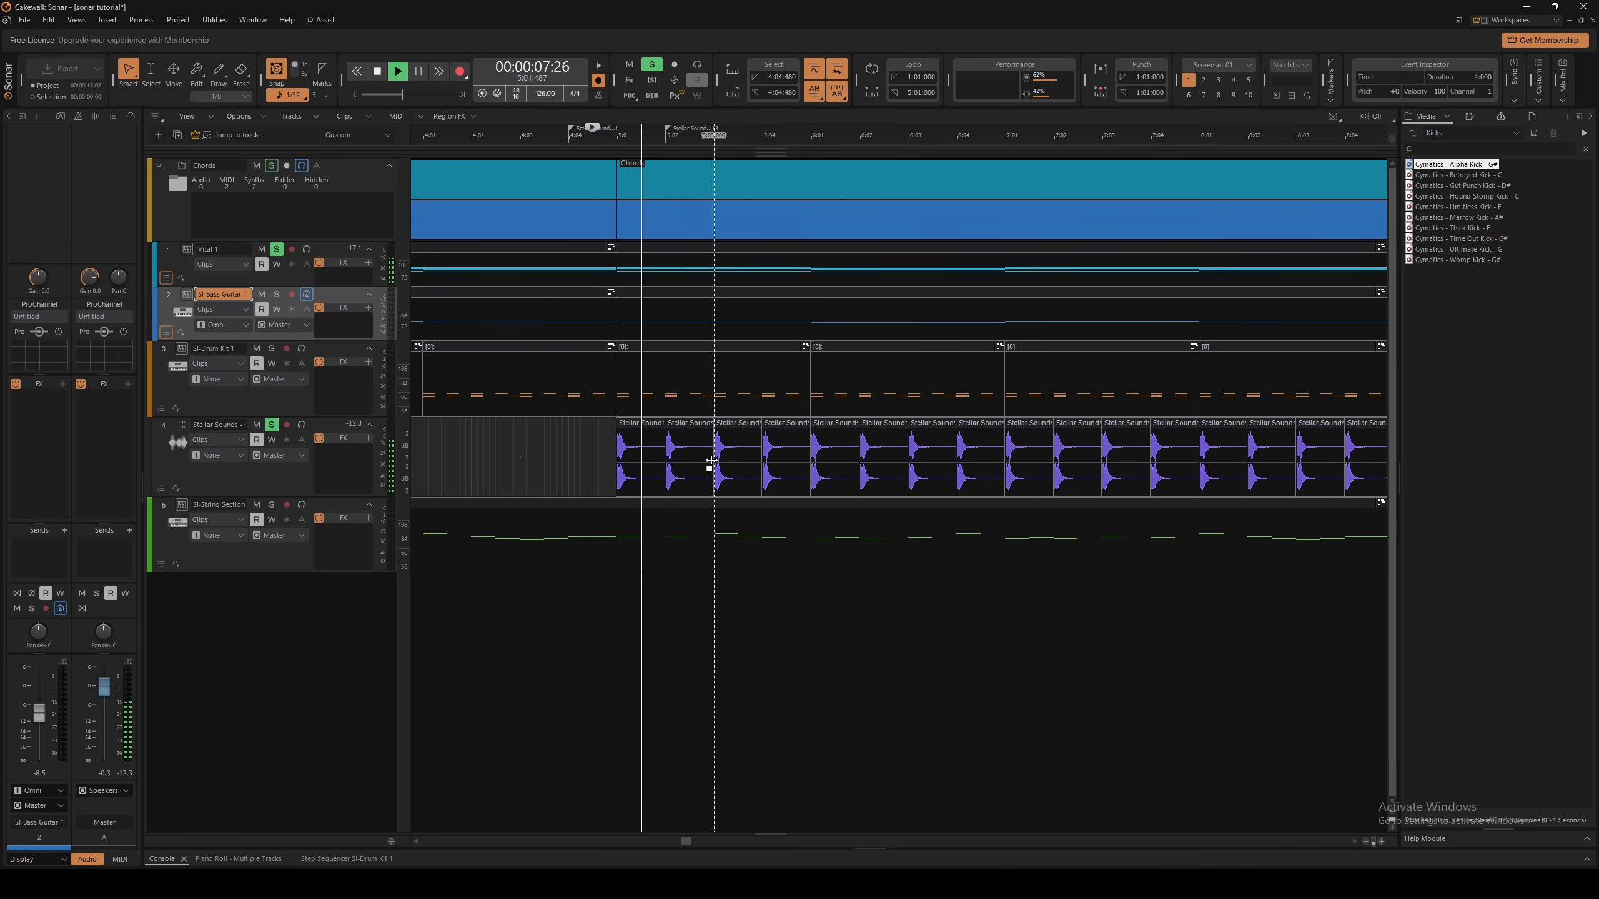
key("space")
Raise the clip gain of the first clap clip at measure 5 on the Stellar Sounds track
scroll(619, 580, "up", 2)
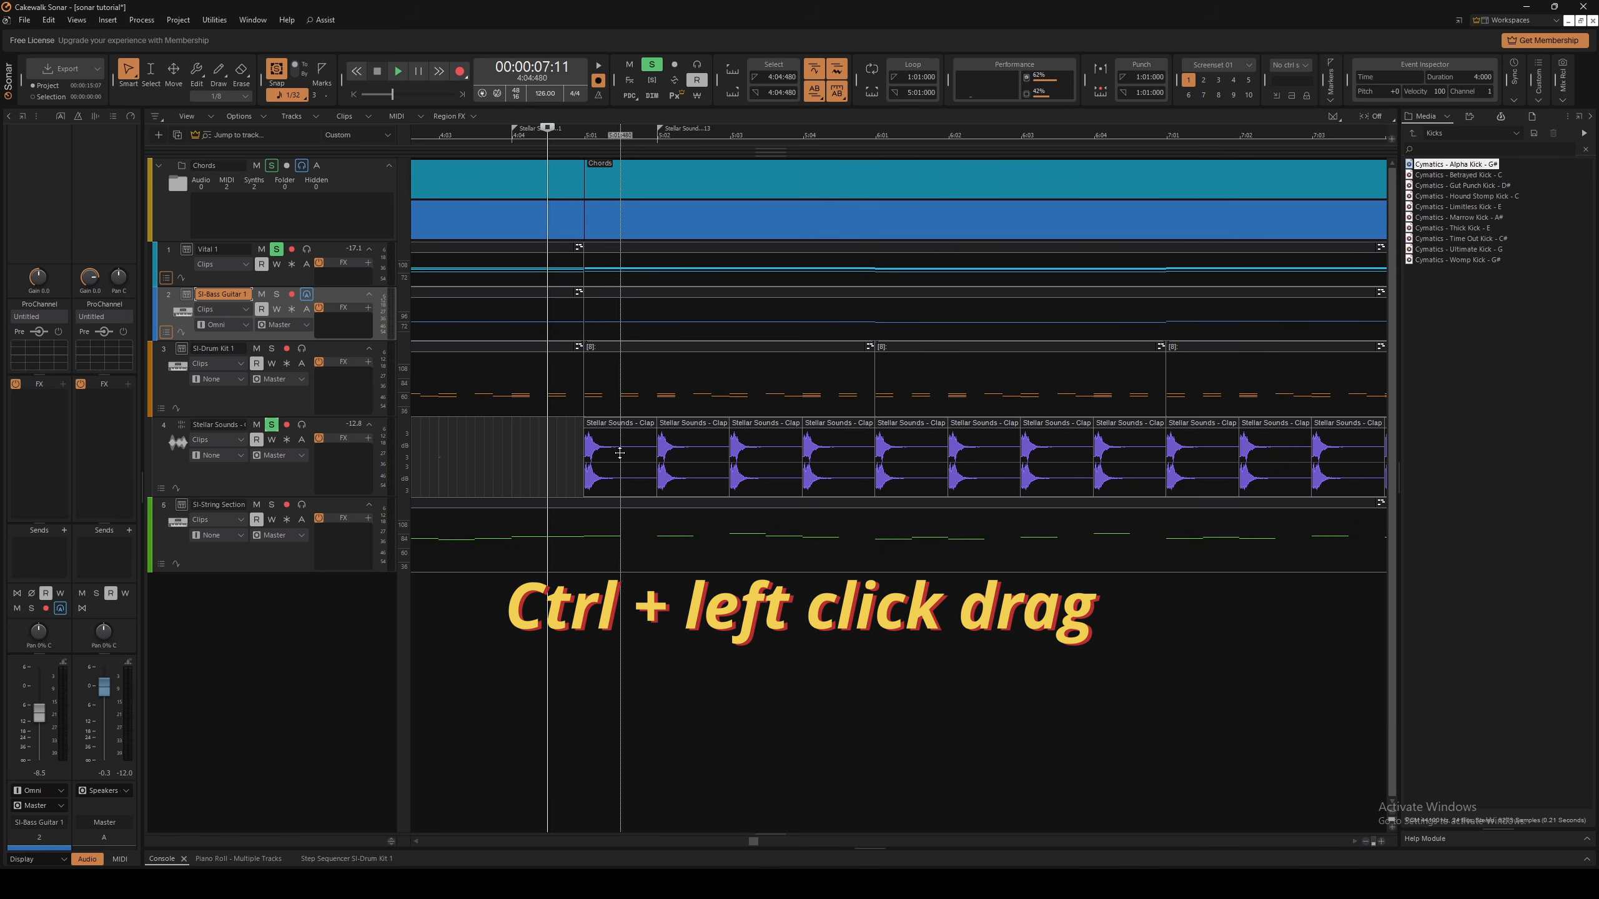
mouse_move(620, 445)
left_mouse_down()
mouse_move(621, 470)
mouse_move(627, 435)
left_mouse_up()
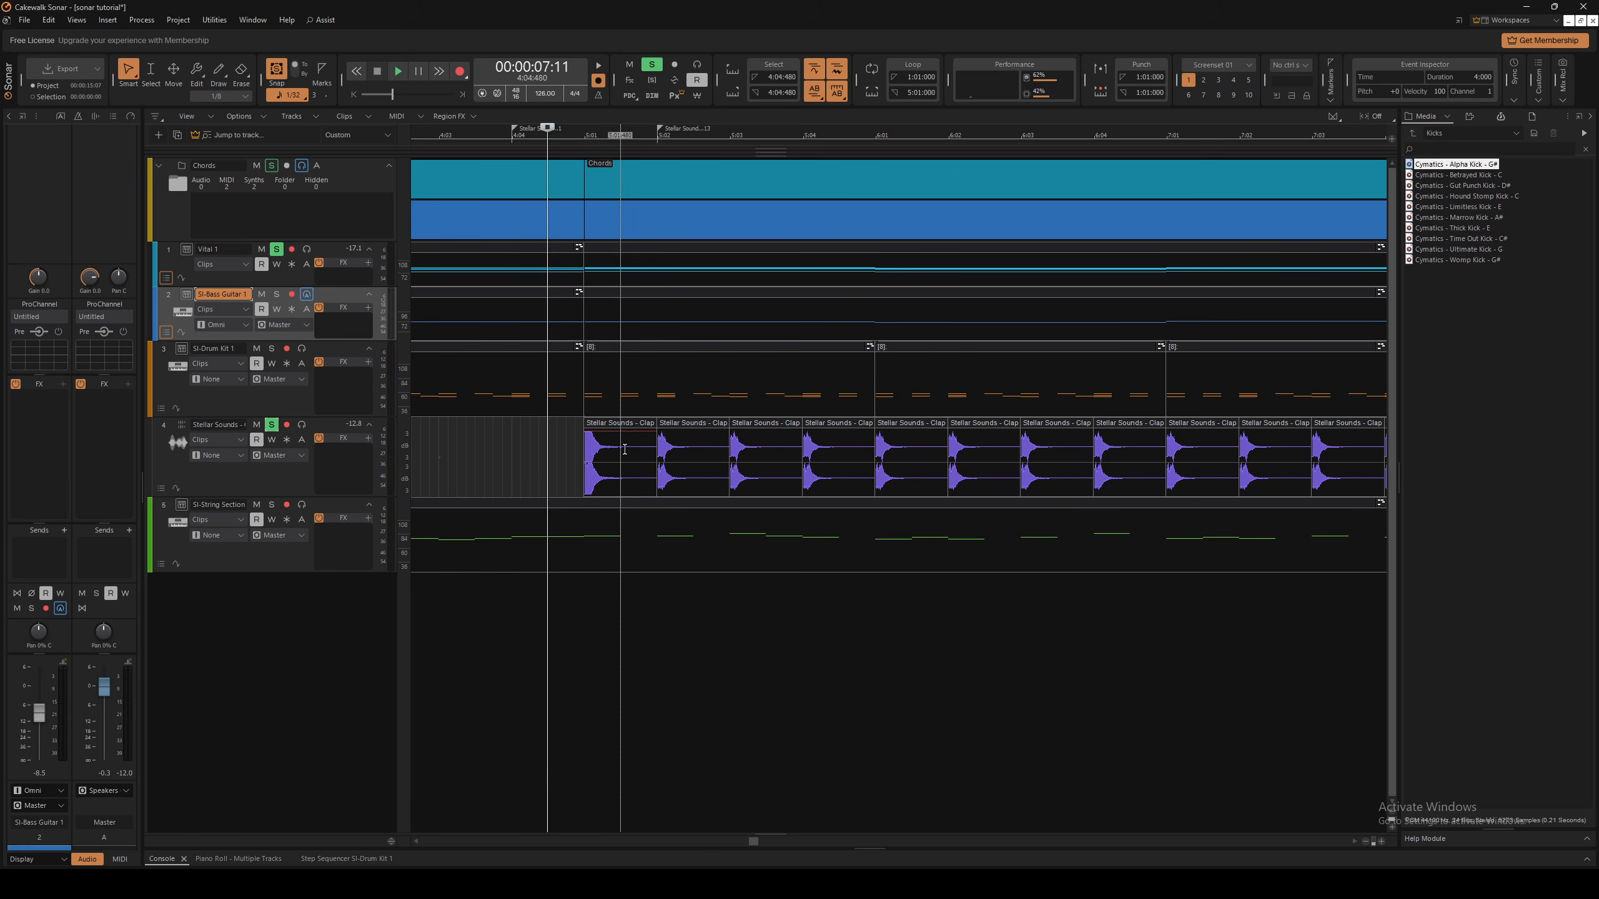
left_click_drag(689, 472, 1174, 472)
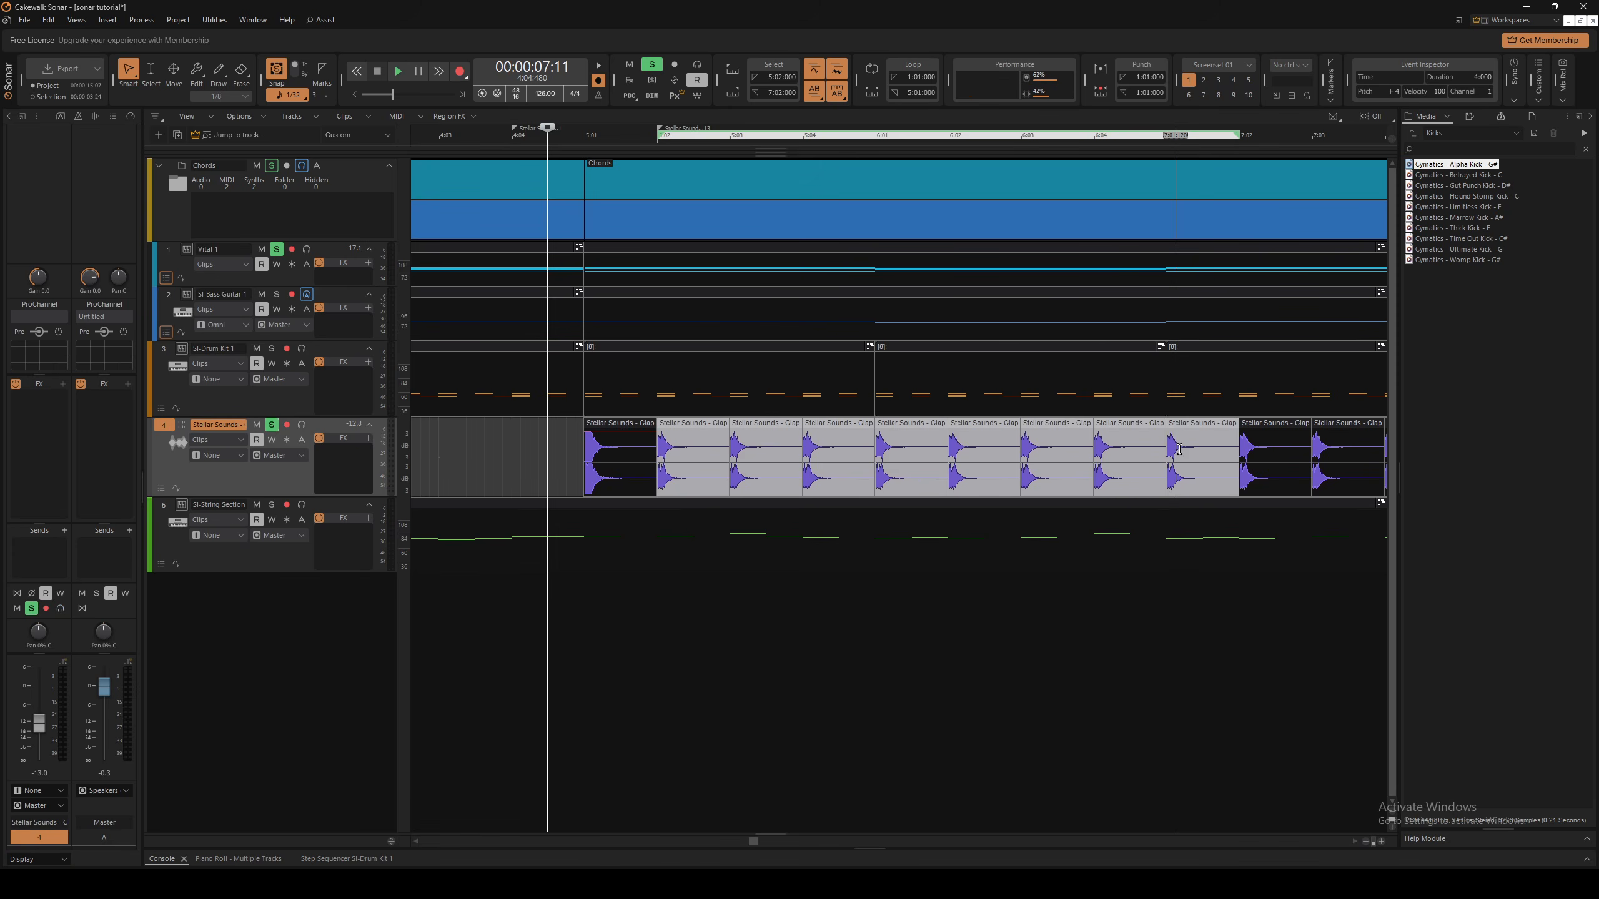
left_click(565, 455)
Play the clap track from 4:03:840 to compare the louder first clip with the following ones, and stop playback
left_click(503, 448)
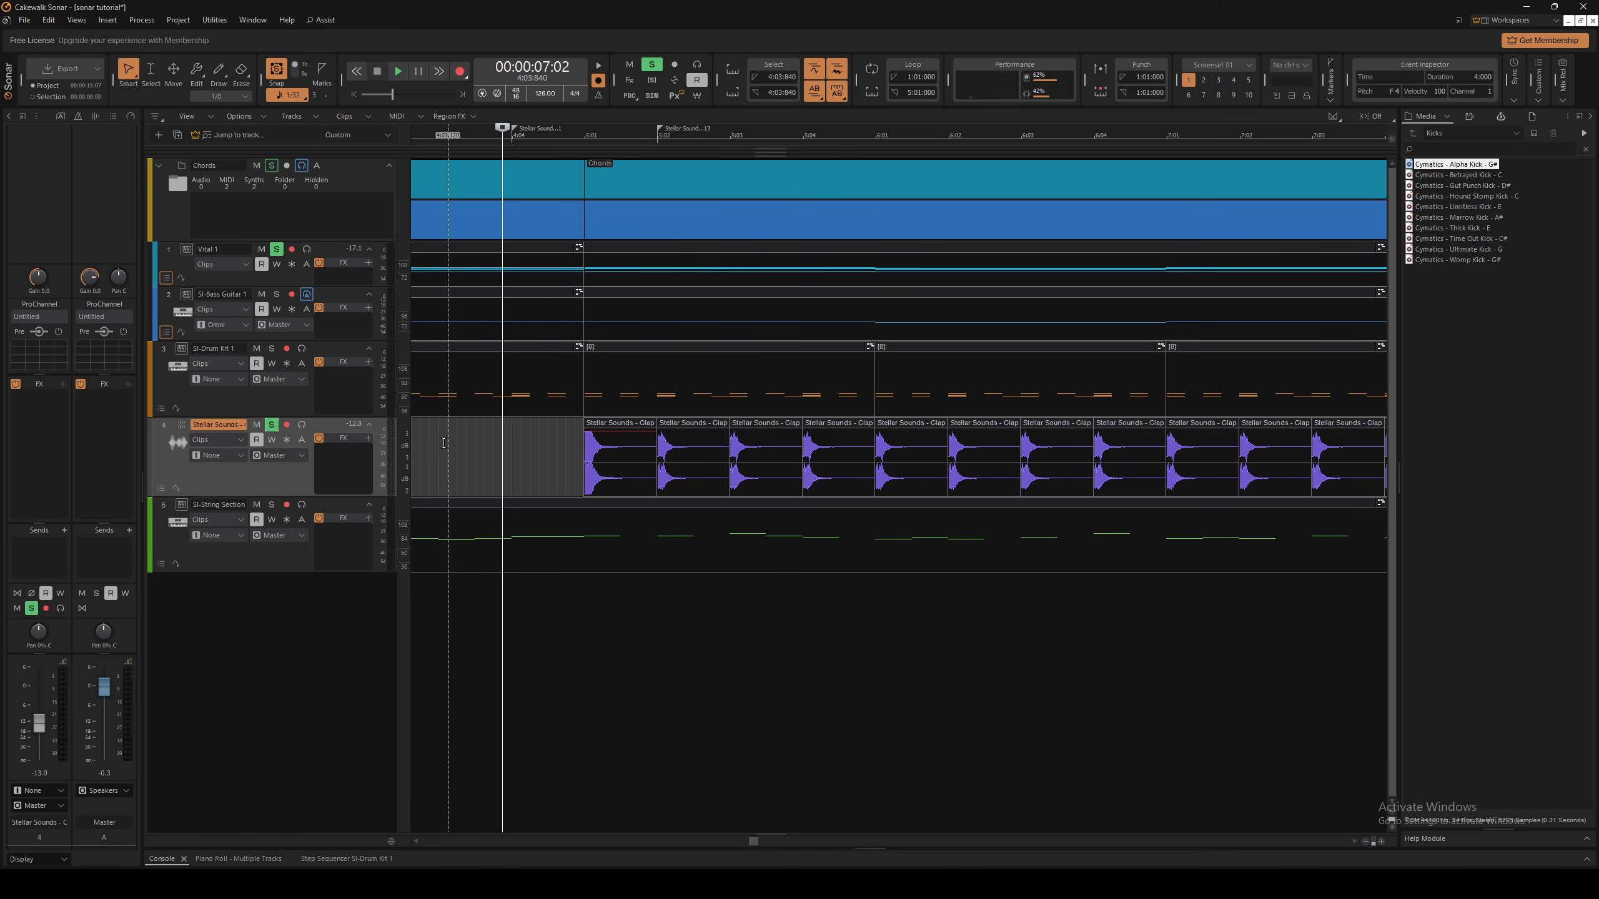
key("space")
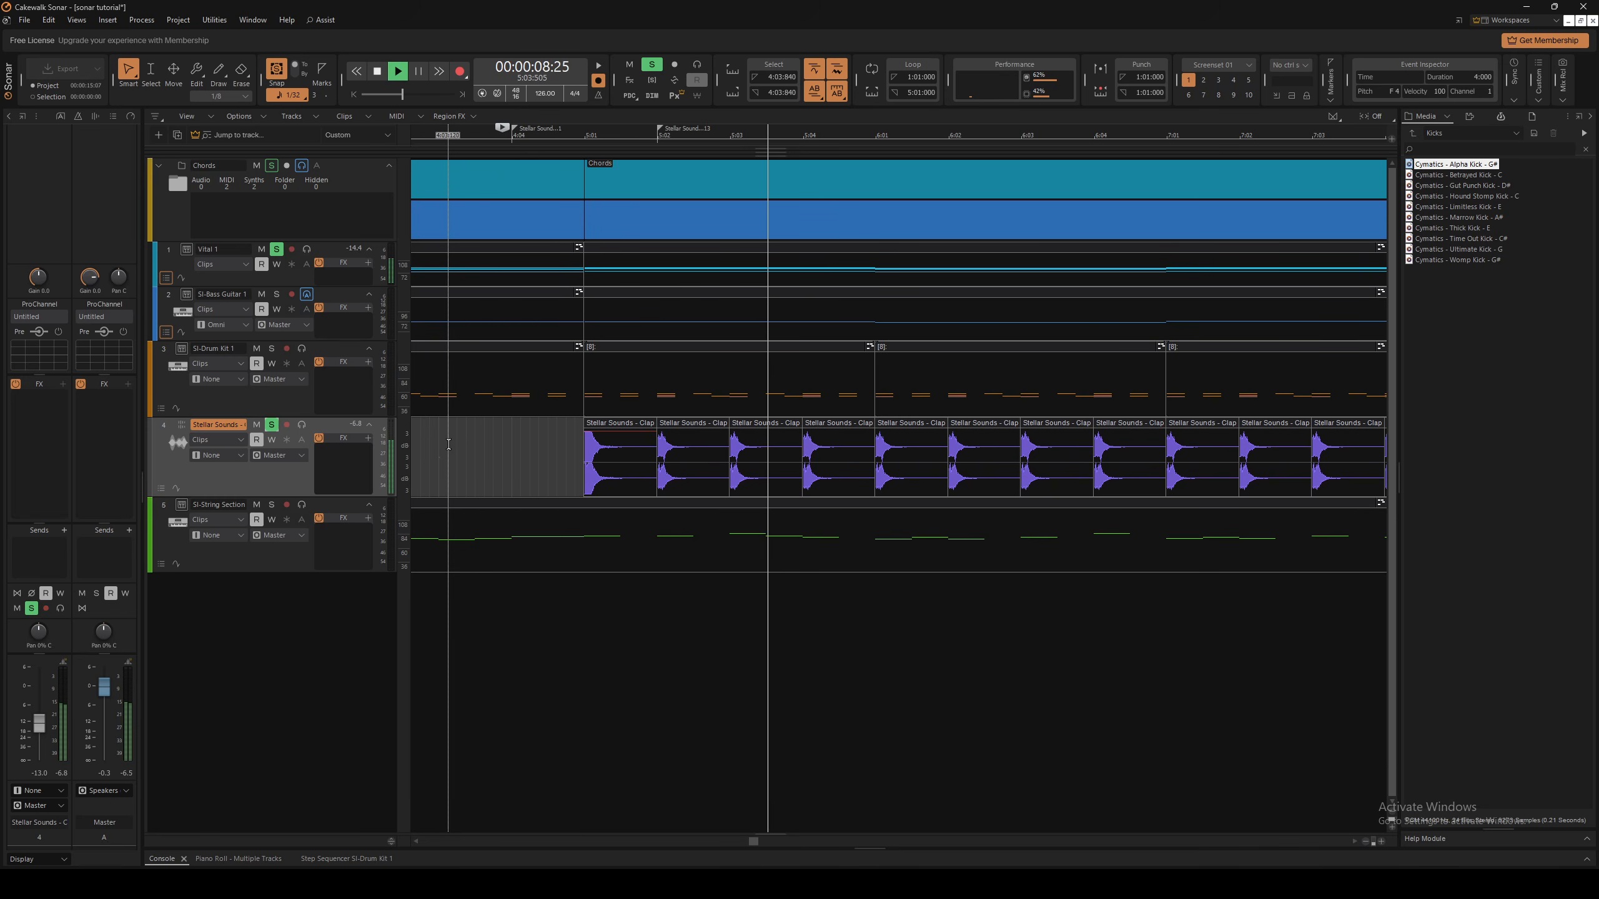
key("space")
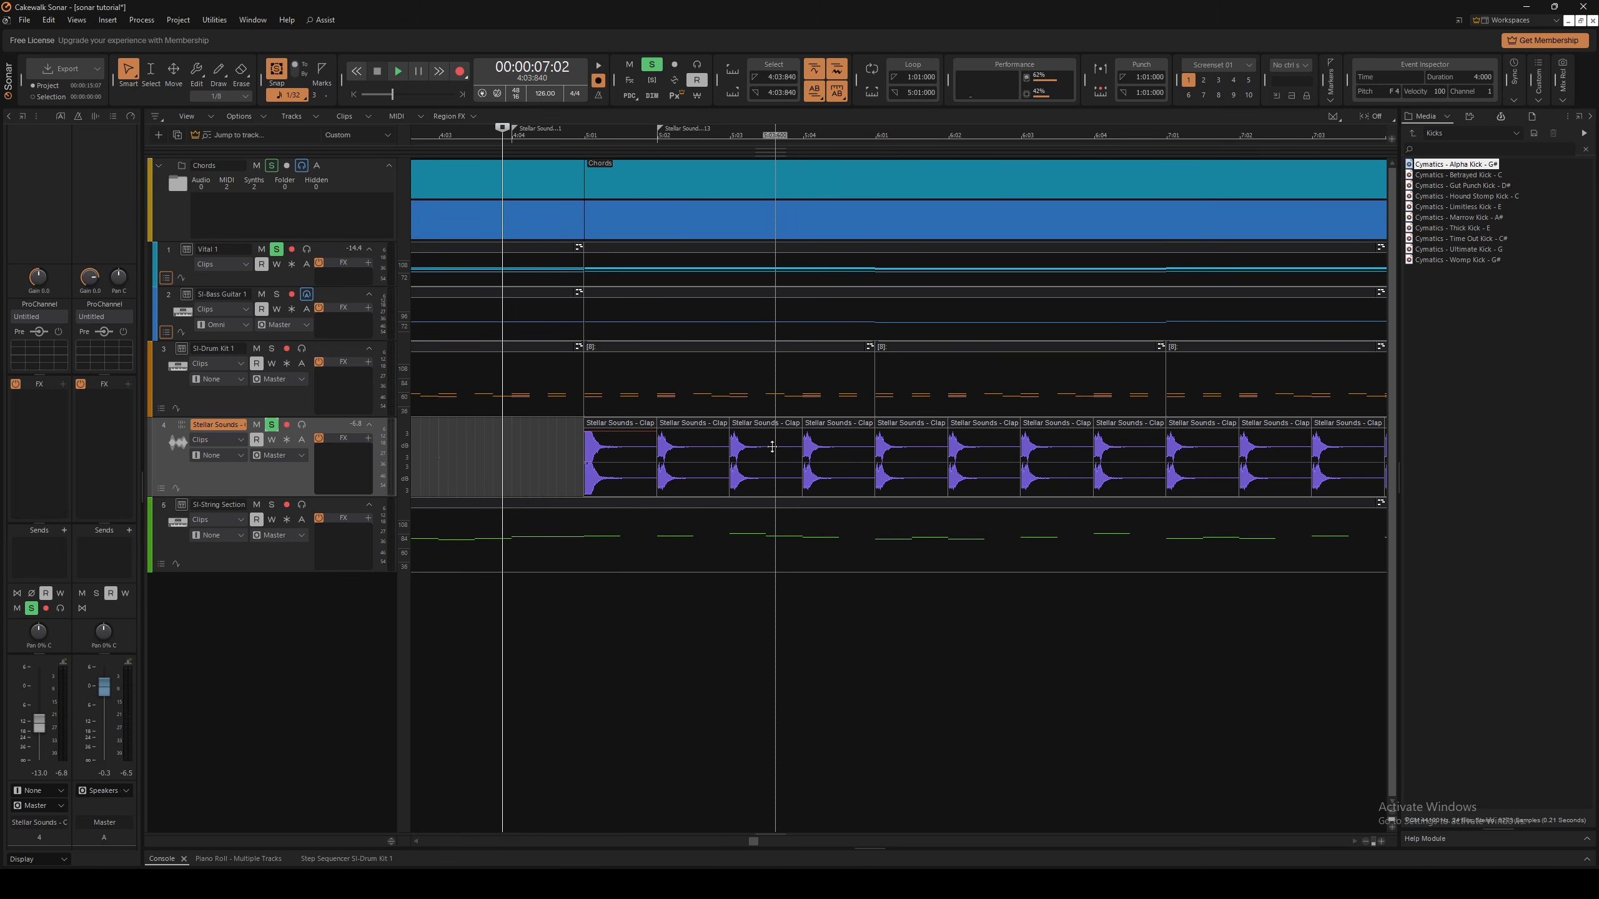
Lower the clip gain of the third clap clip on the Stellar Sounds track to about -28 dB and play from 4:04:240
mouse_move(773, 446)
left_mouse_down()
mouse_move(775, 461)
mouse_move(778, 421)
left_mouse_up()
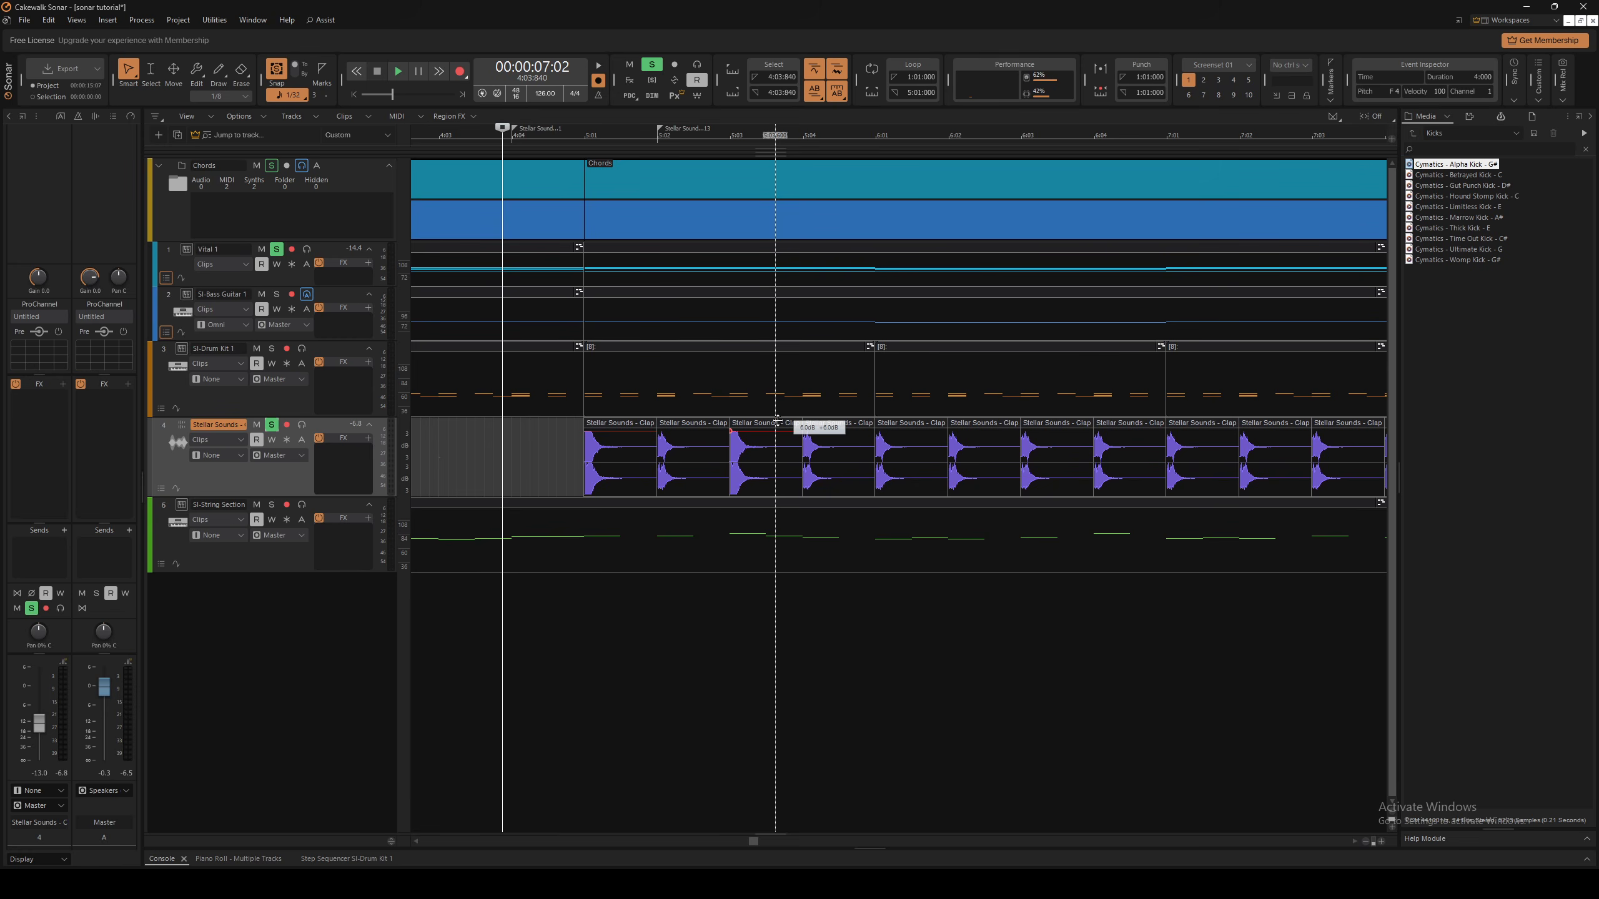
left_click_drag(778, 421, 780, 481)
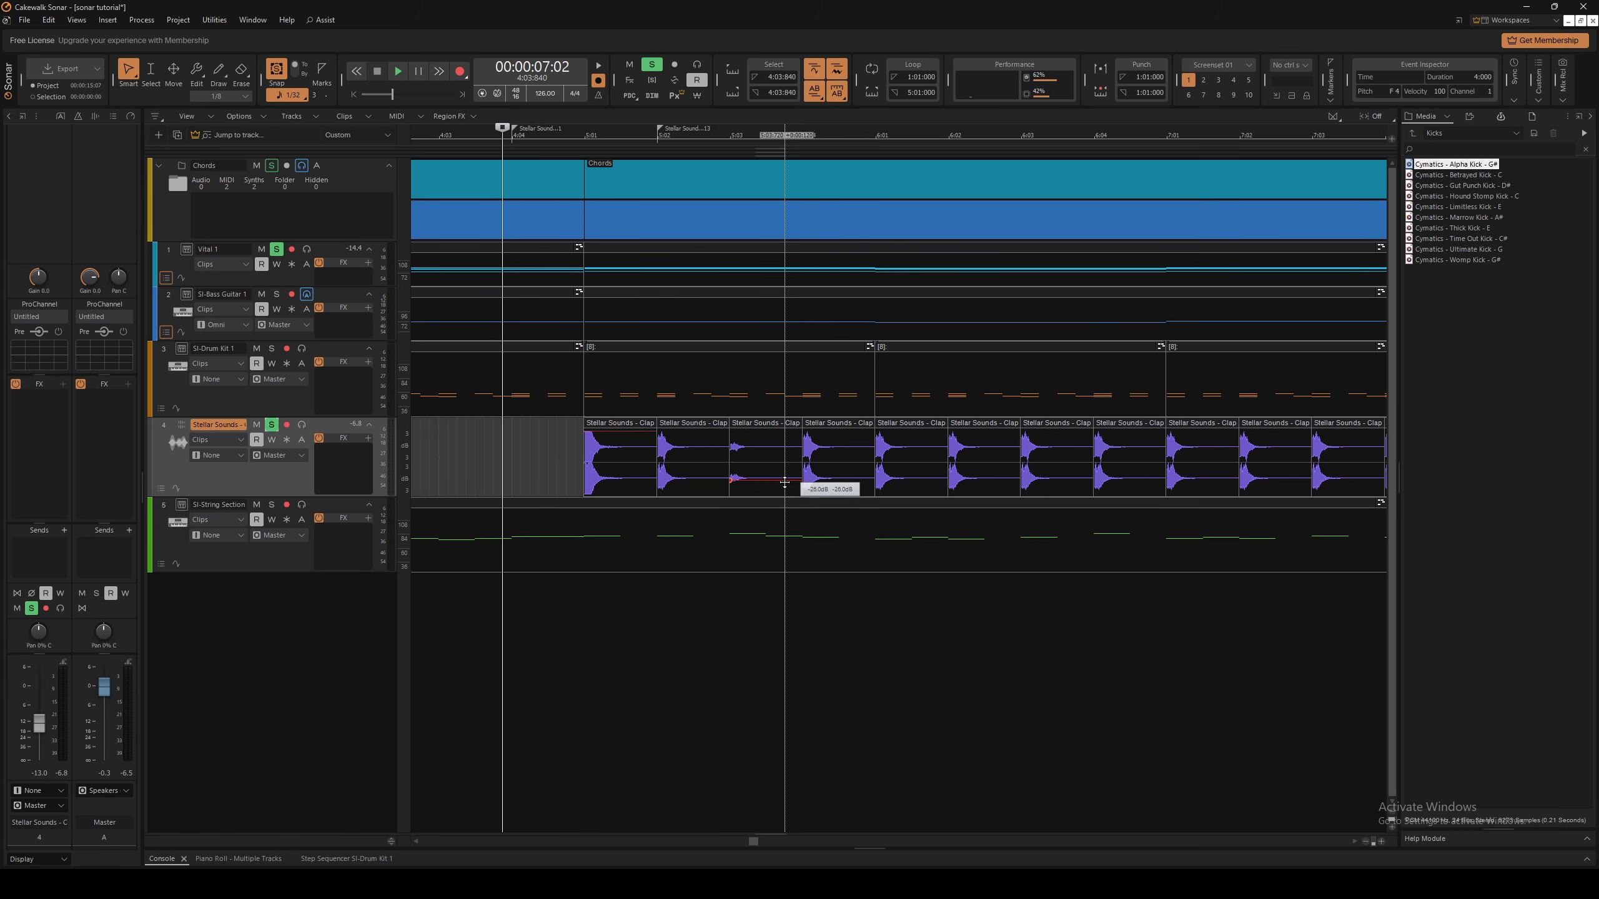
left_click(529, 444)
key("space")
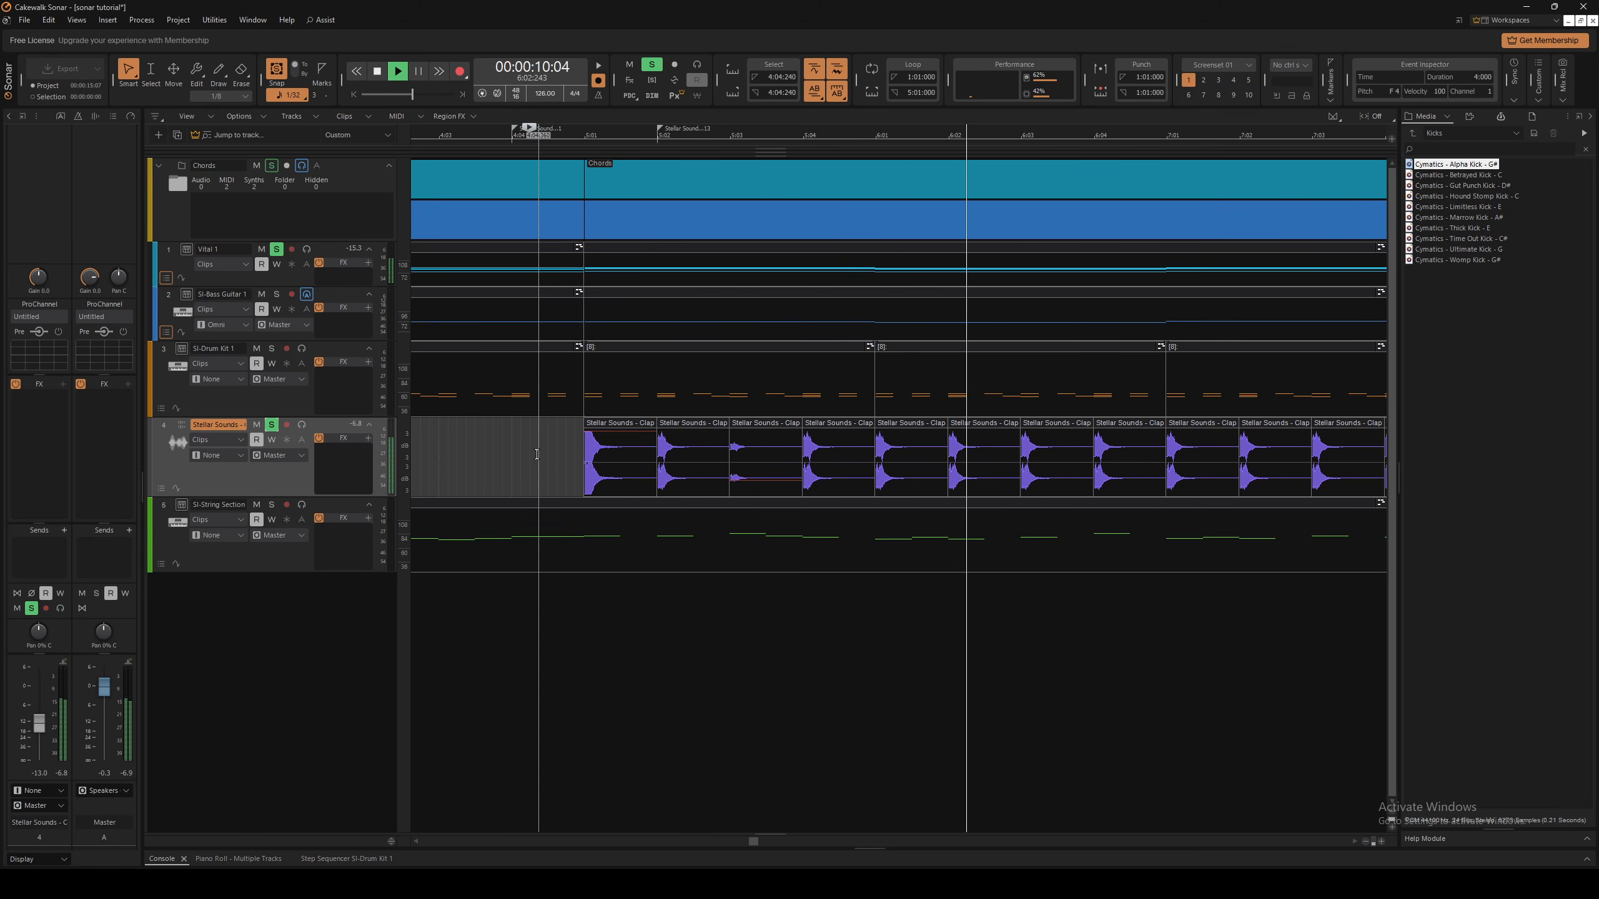
key("space")
Hide the Stellar Sounds clap track from the track list
scroll(522, 448, "down", 3)
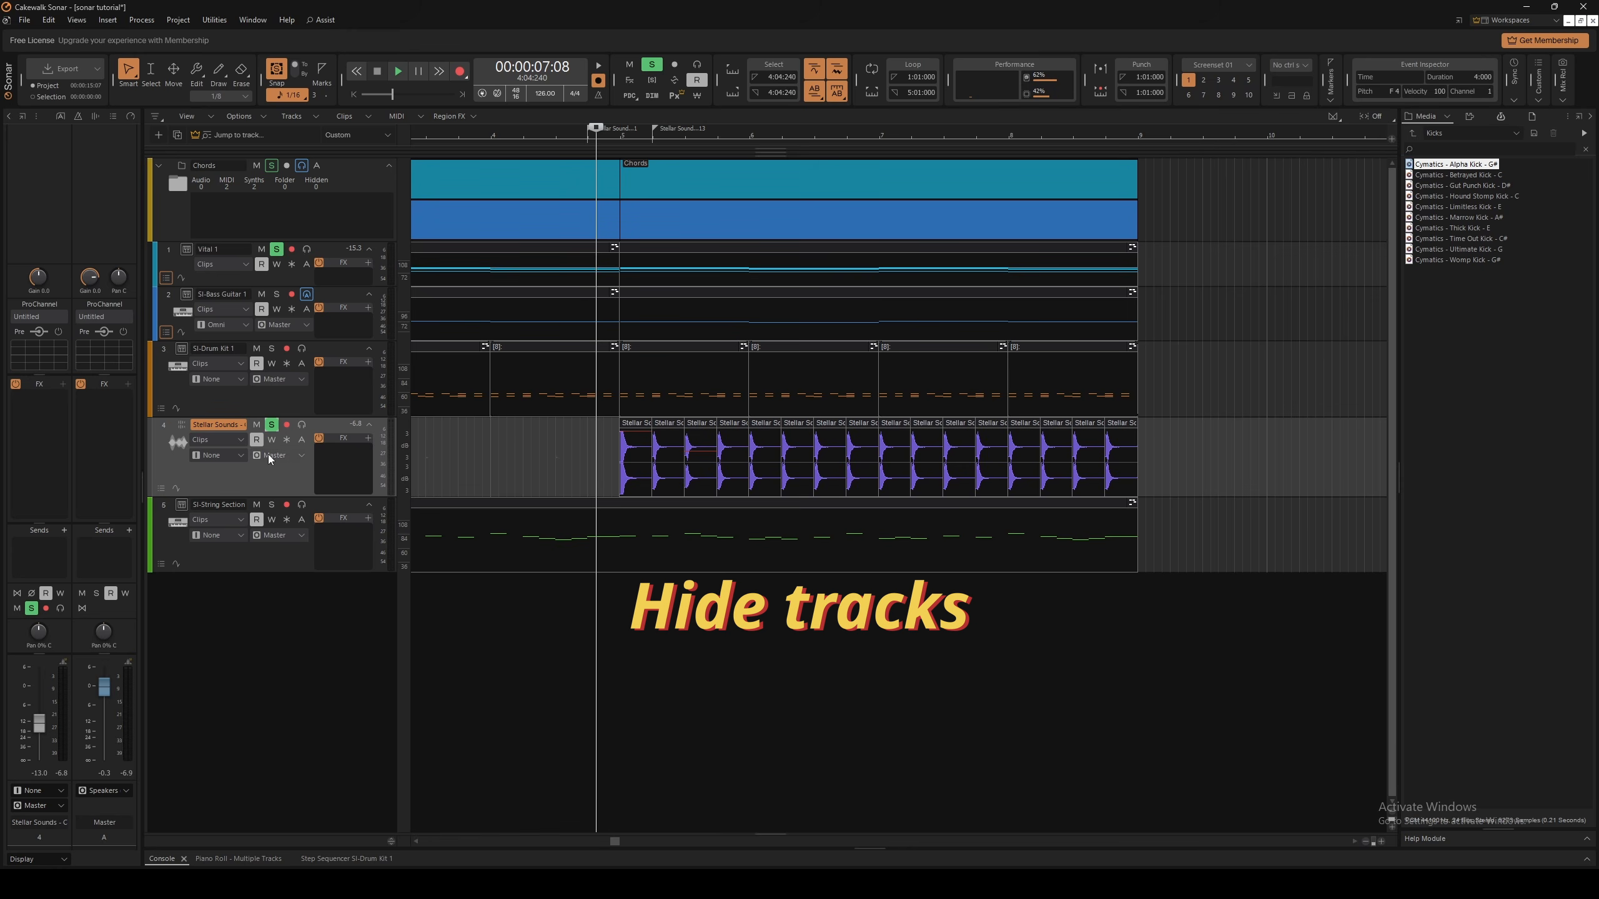
right_click(270, 475)
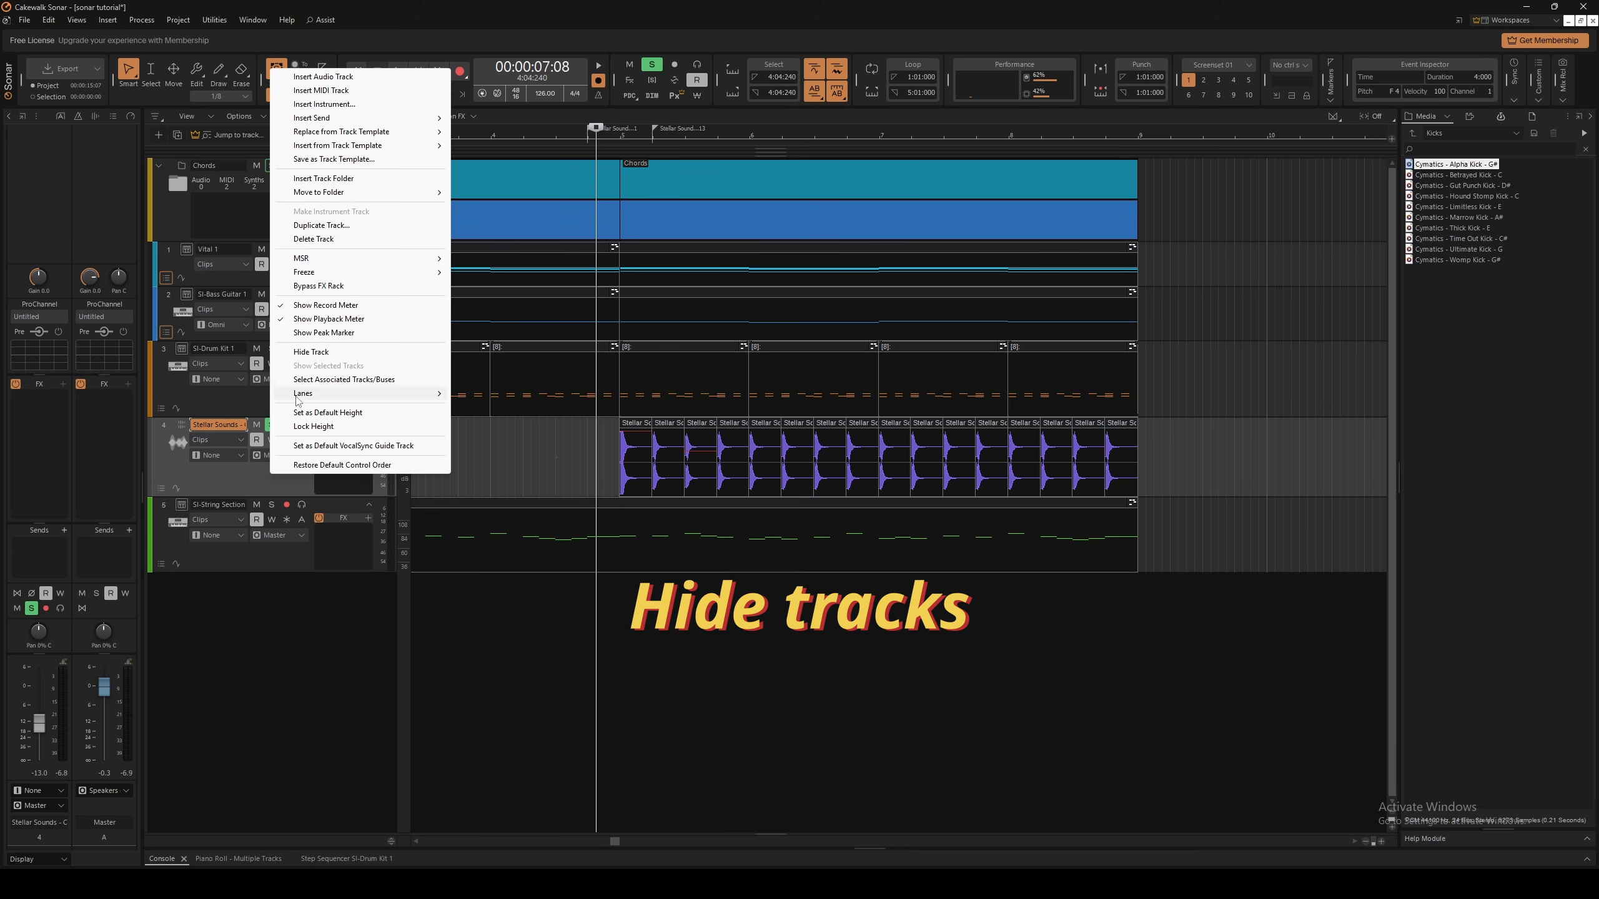
left_click(311, 352)
Play the project from 4:04:000 while the clap track is hidden, and stop playback
scroll(642, 570, "left", 4)
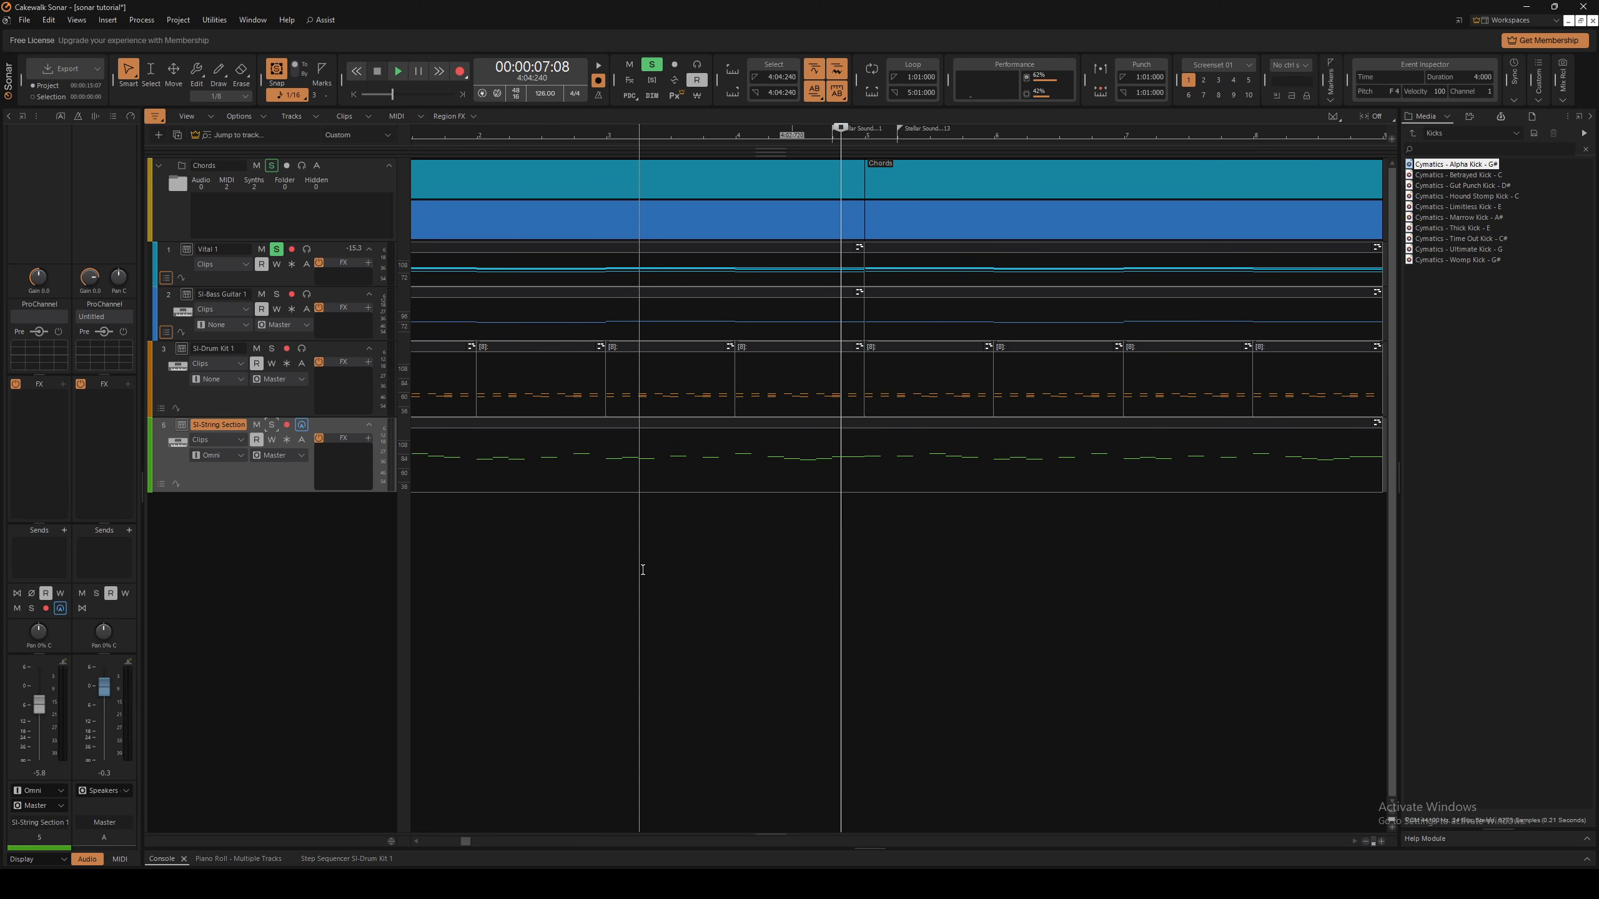
scroll(642, 569, "down", 3)
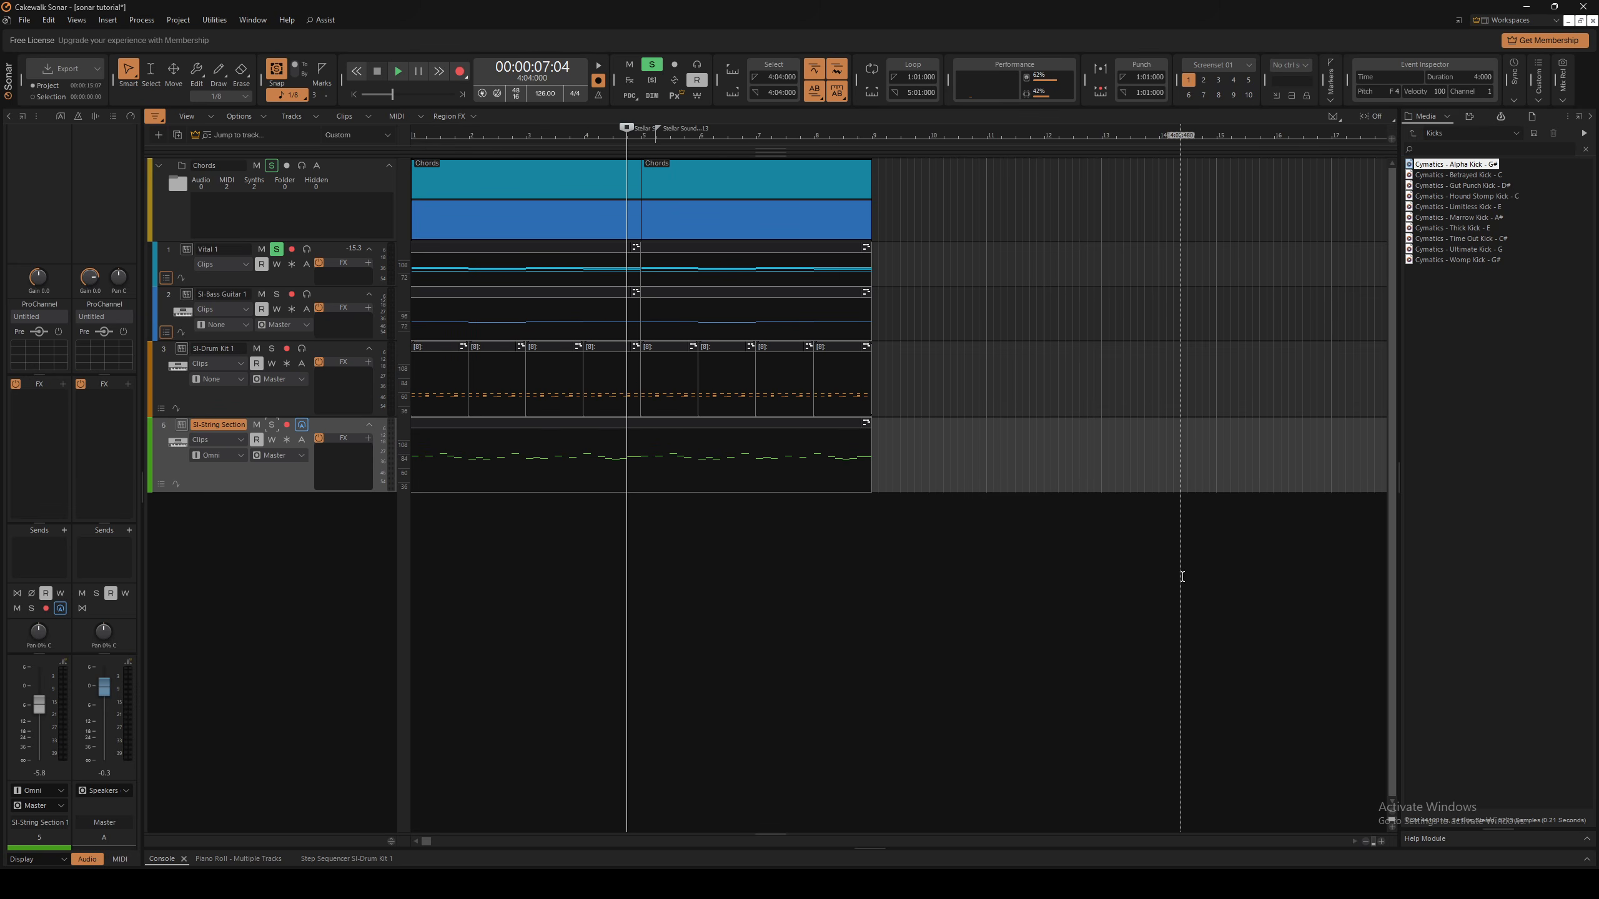
key("space")
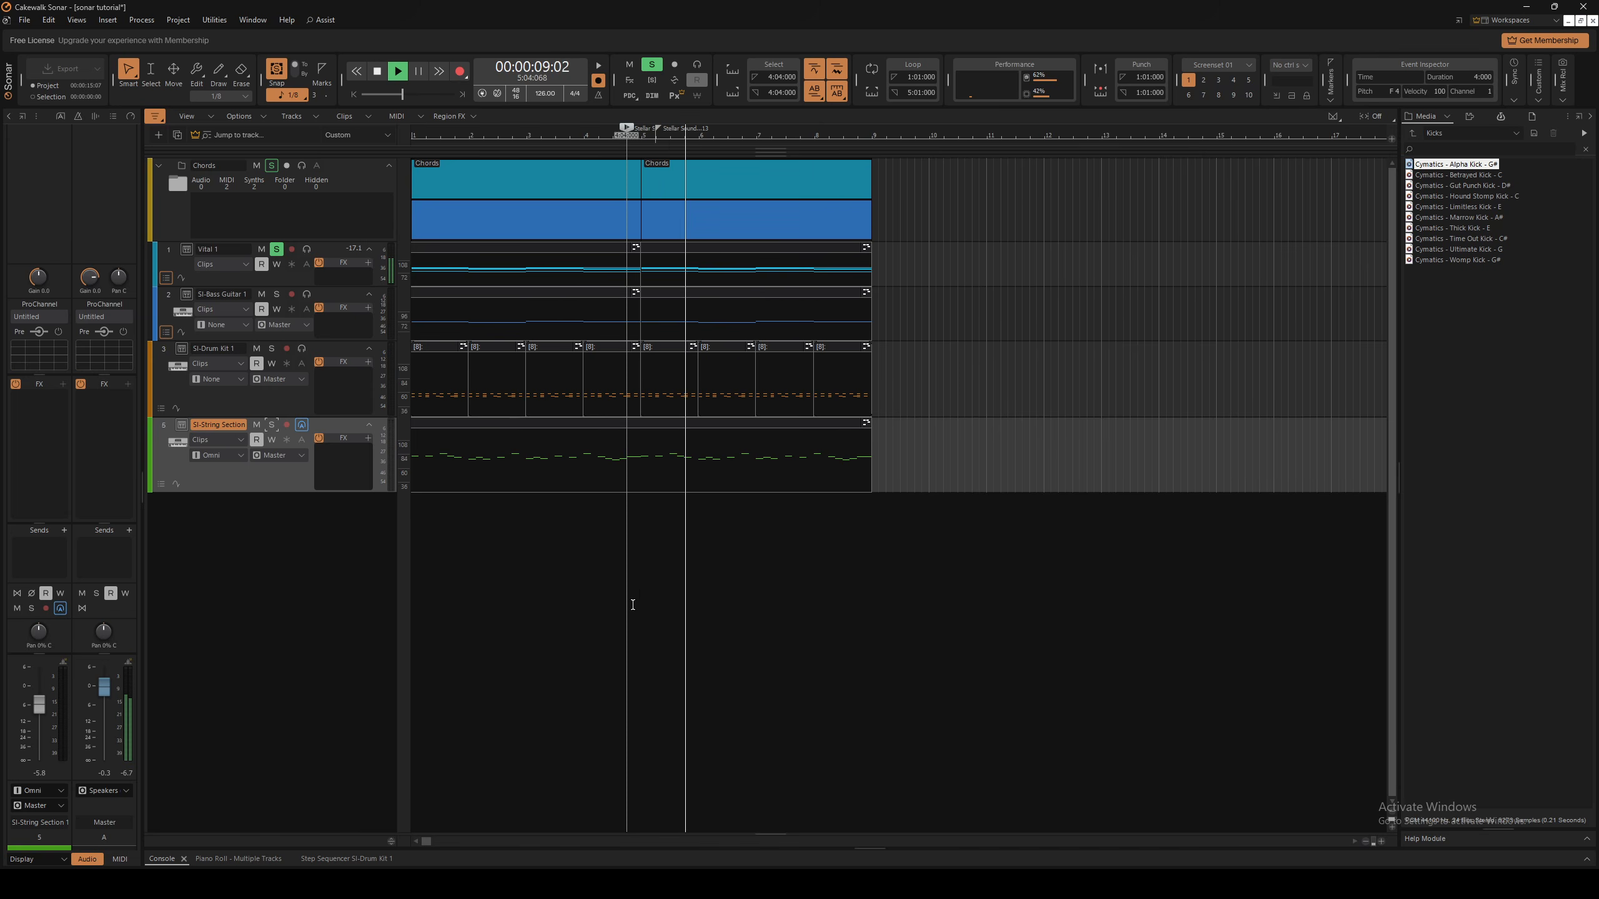
key("space")
Make the hidden Stellar Sounds clap track visible again through the Track Manager and play the project from 4:04:480
left_click(613, 383)
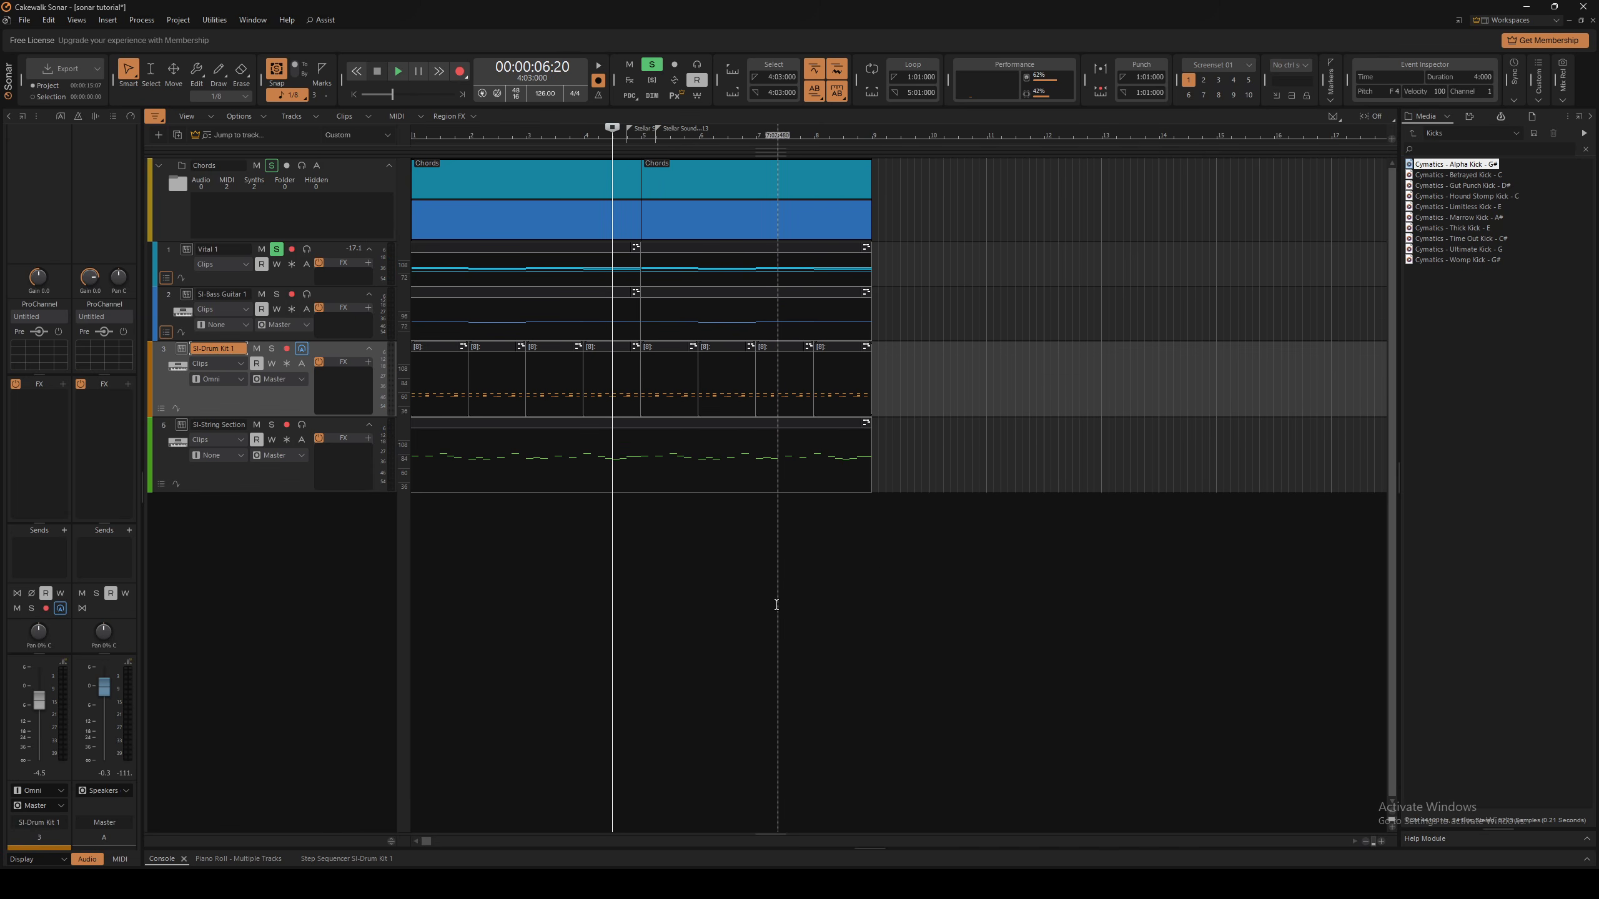
key("h")
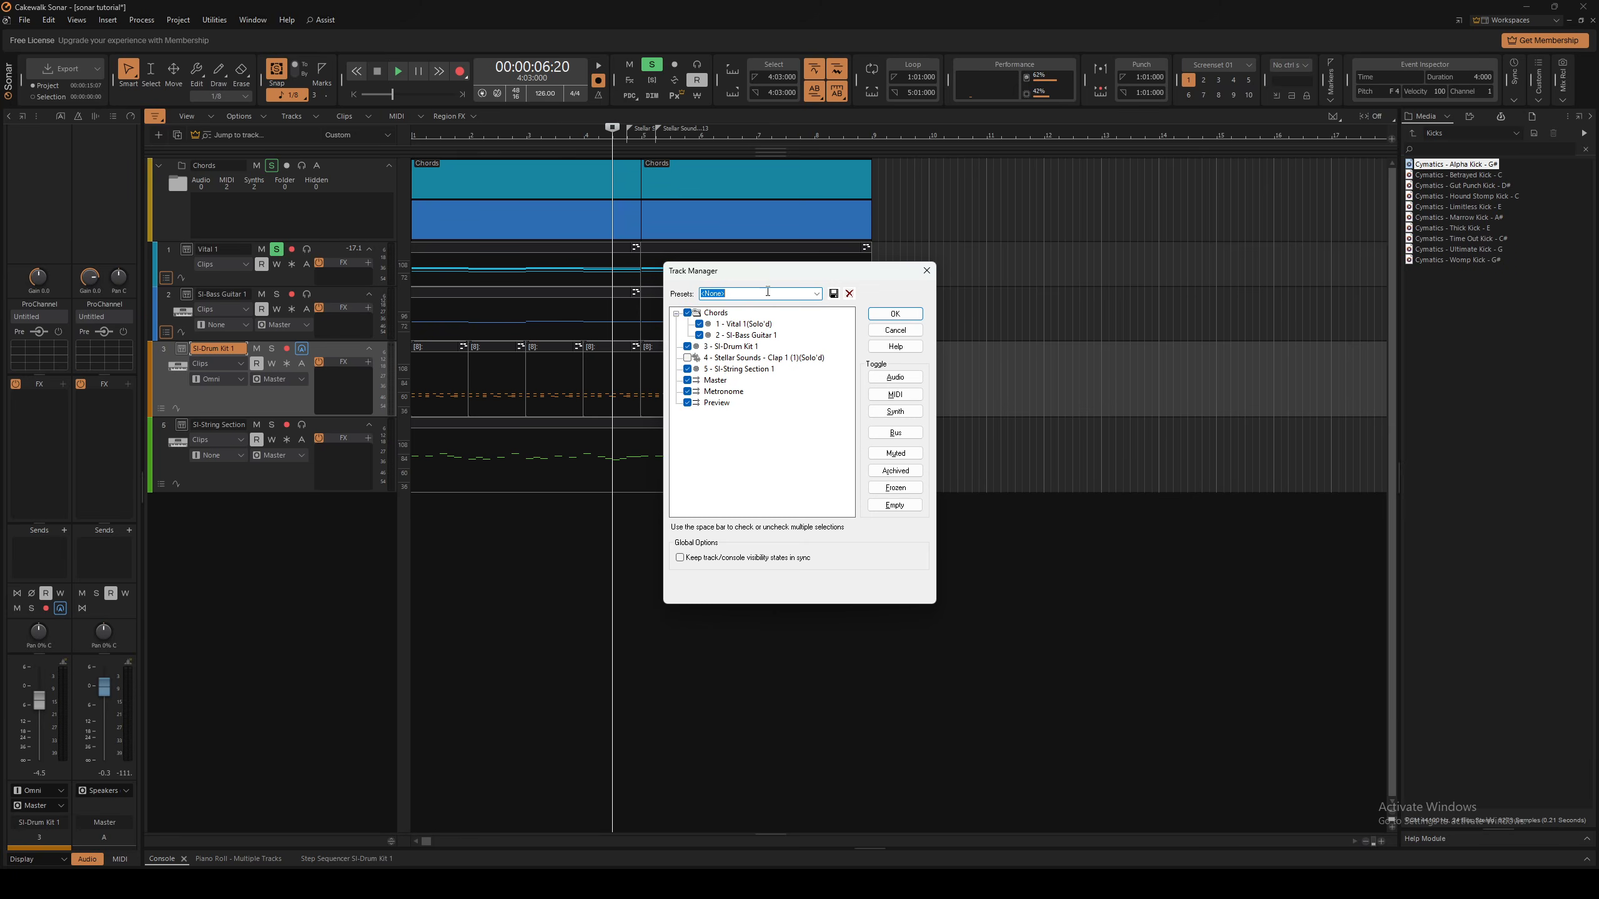
left_click_drag(867, 274, 730, 258)
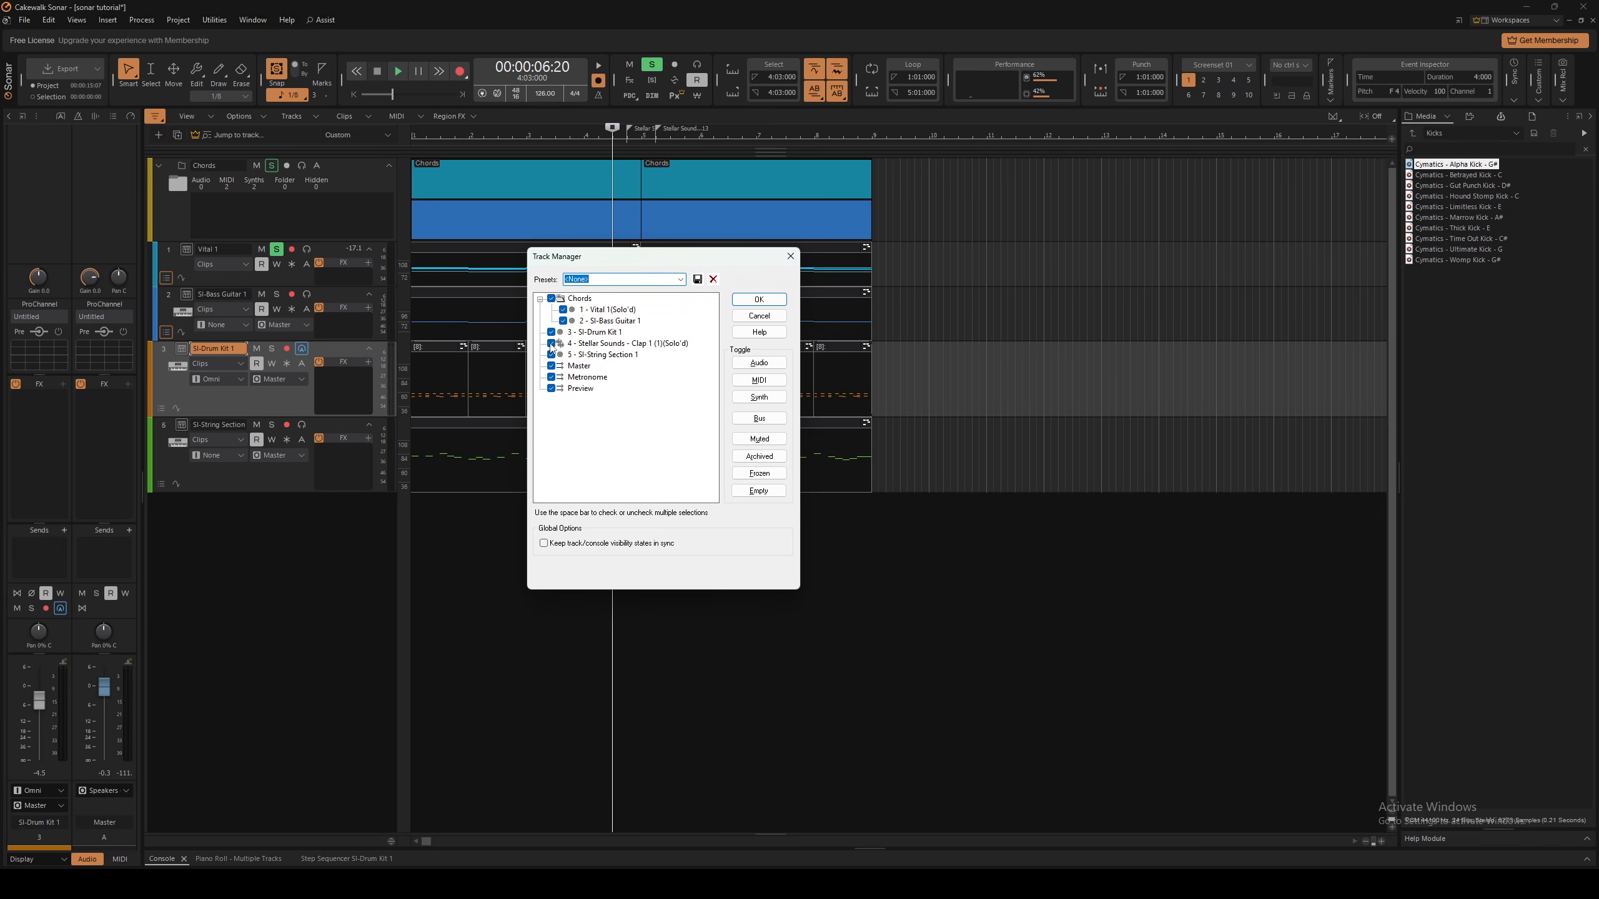
left_click(760, 300)
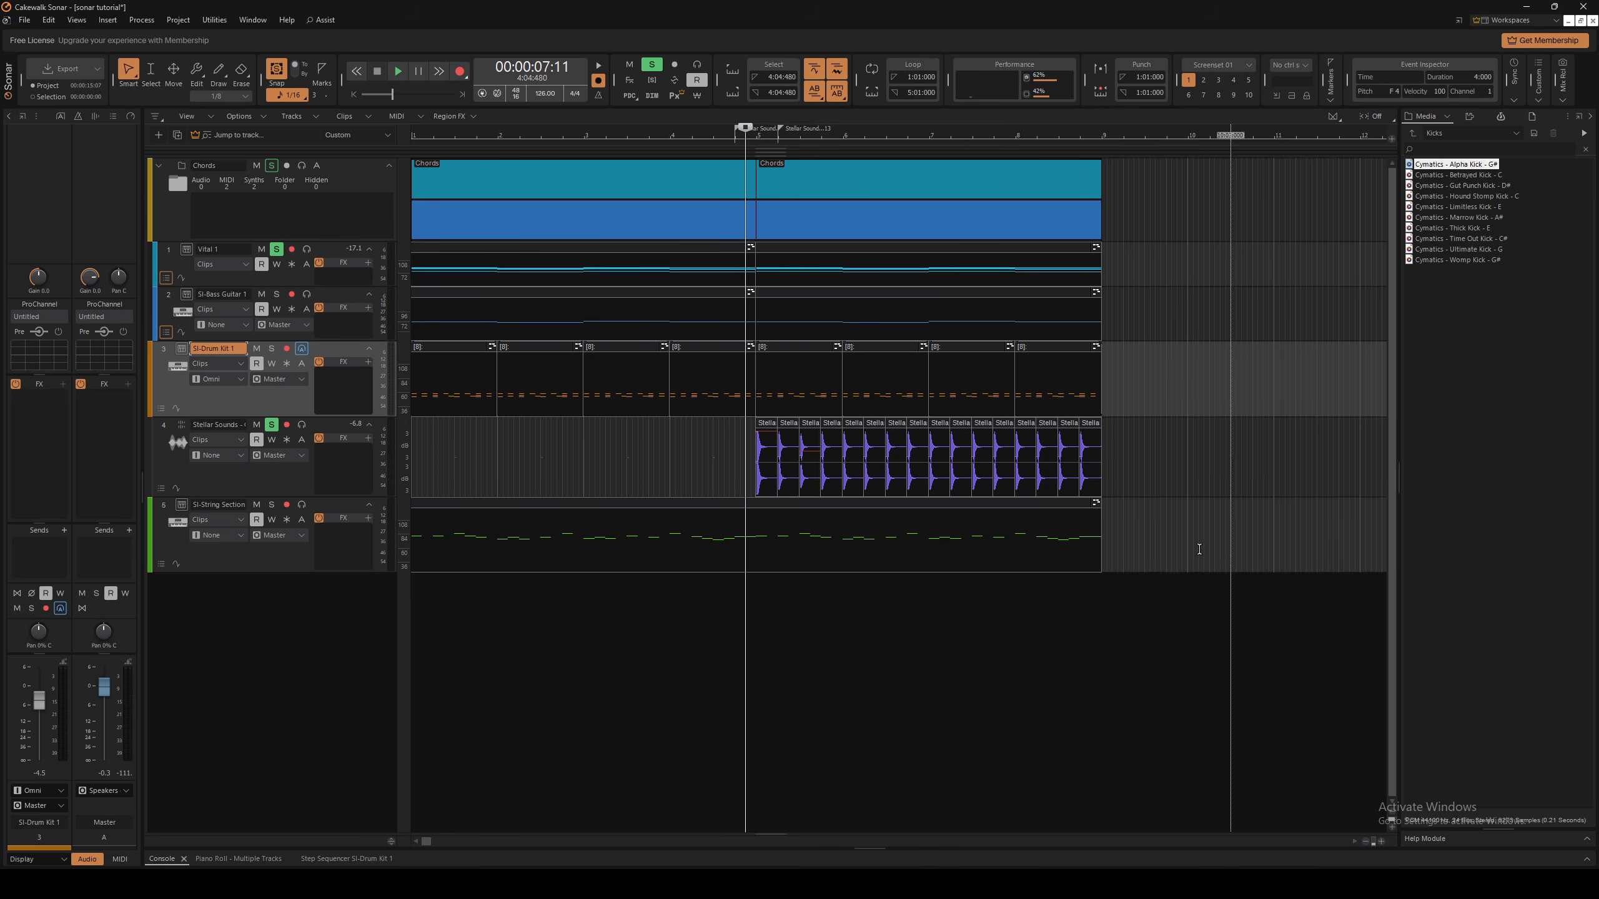
key("space")
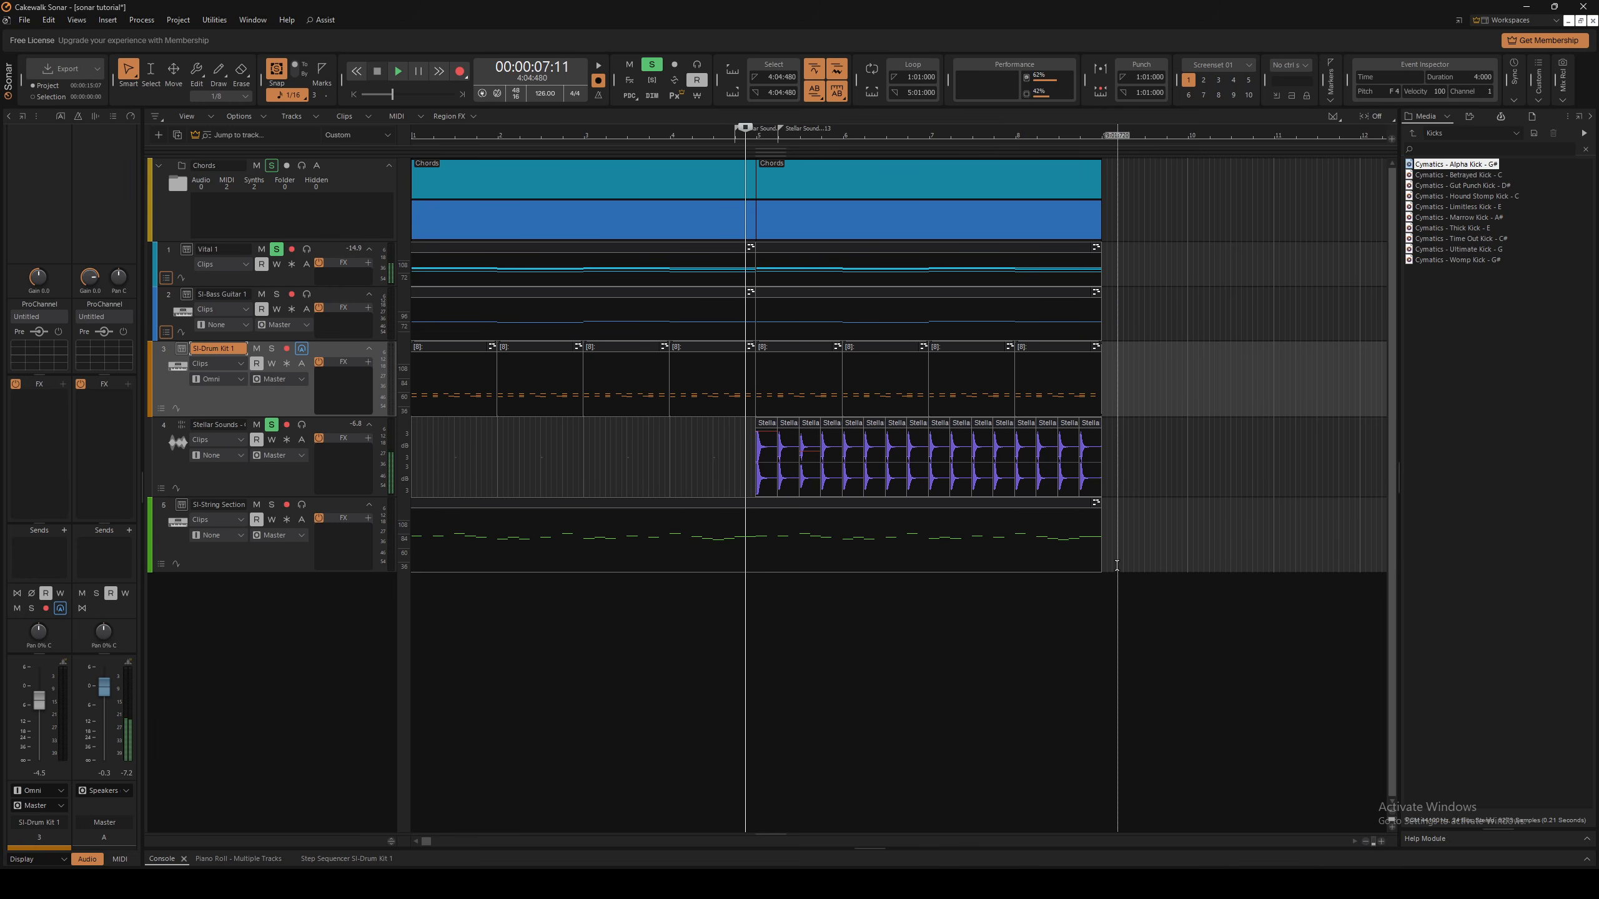